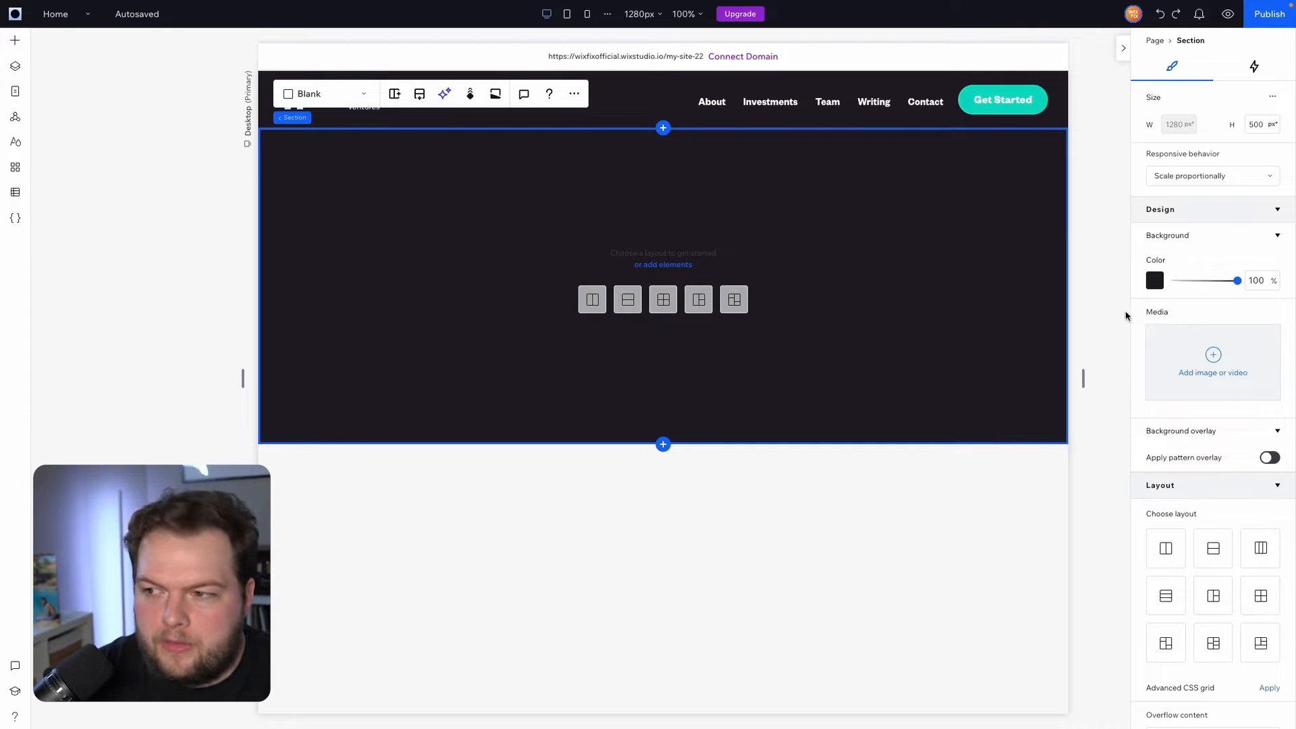
Set the dark section's height in the Inspector to 800 px, correcting an initial 900
left_click(1259, 124)
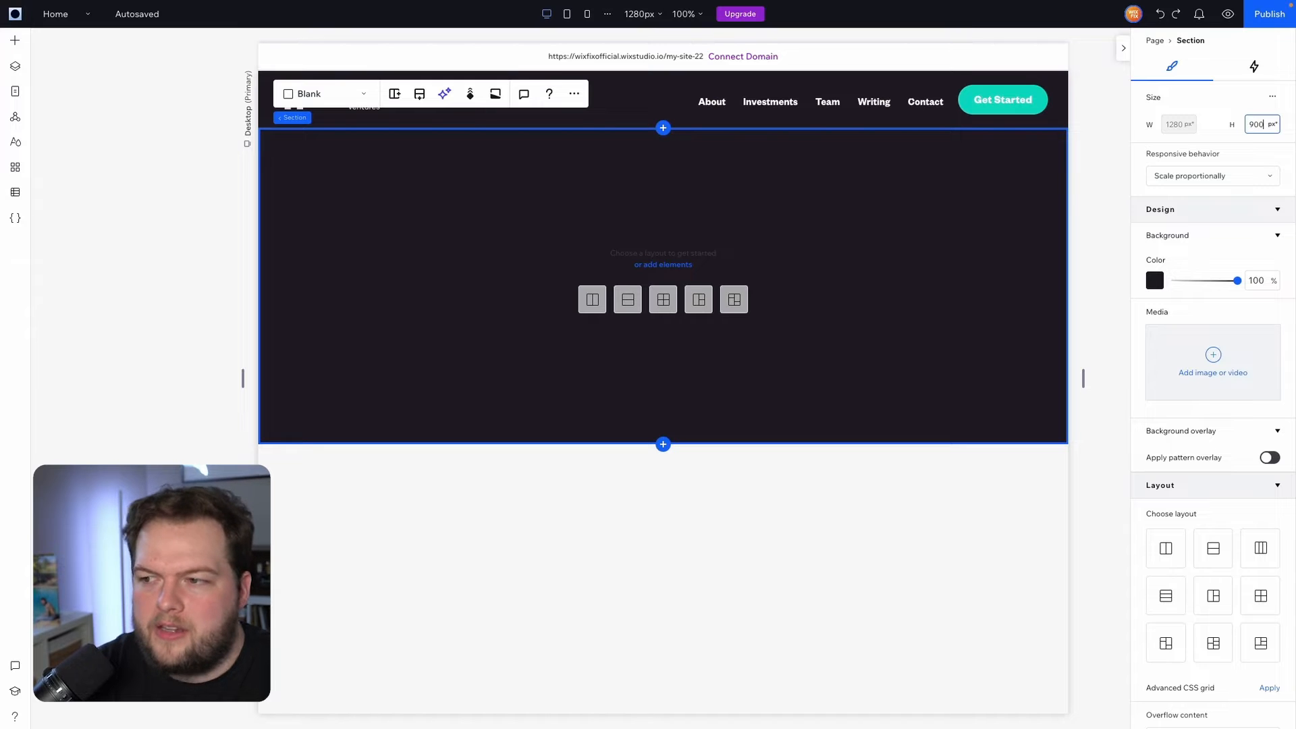
type("900")
left_click(901, 247)
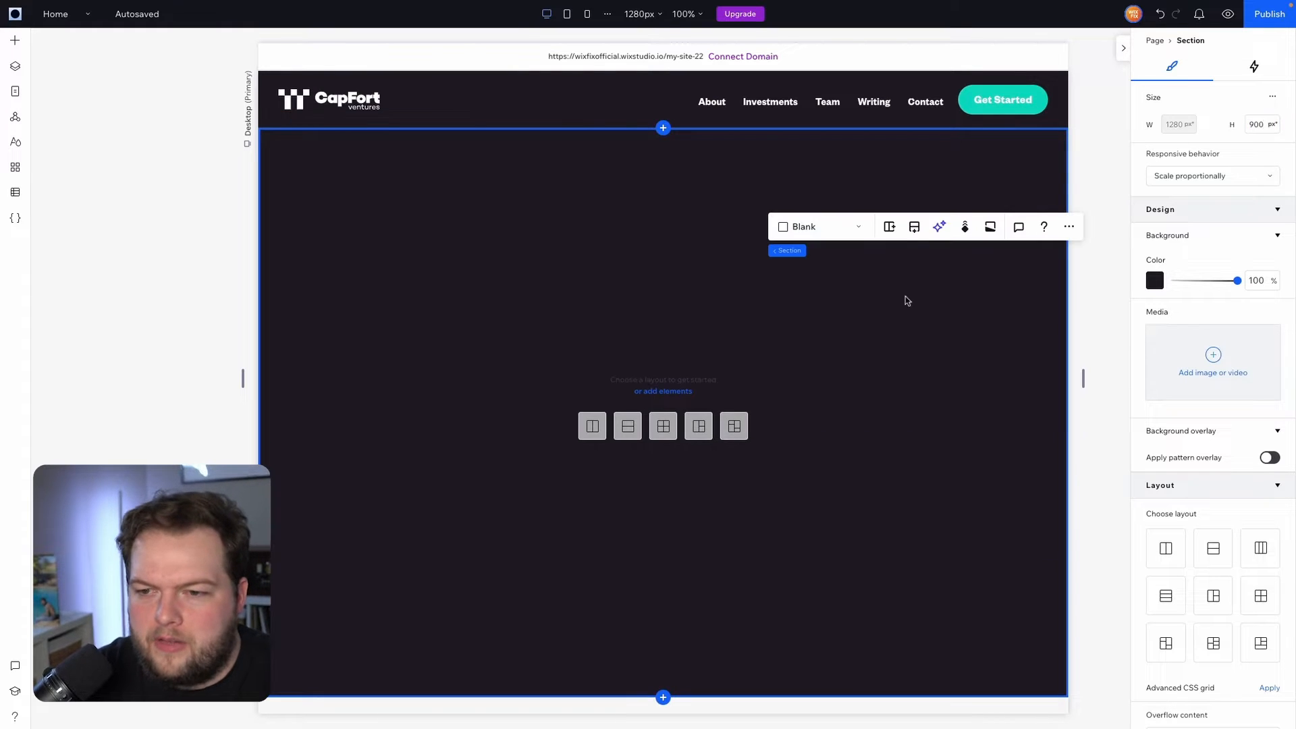
left_click(1261, 128)
type("800")
key("Return")
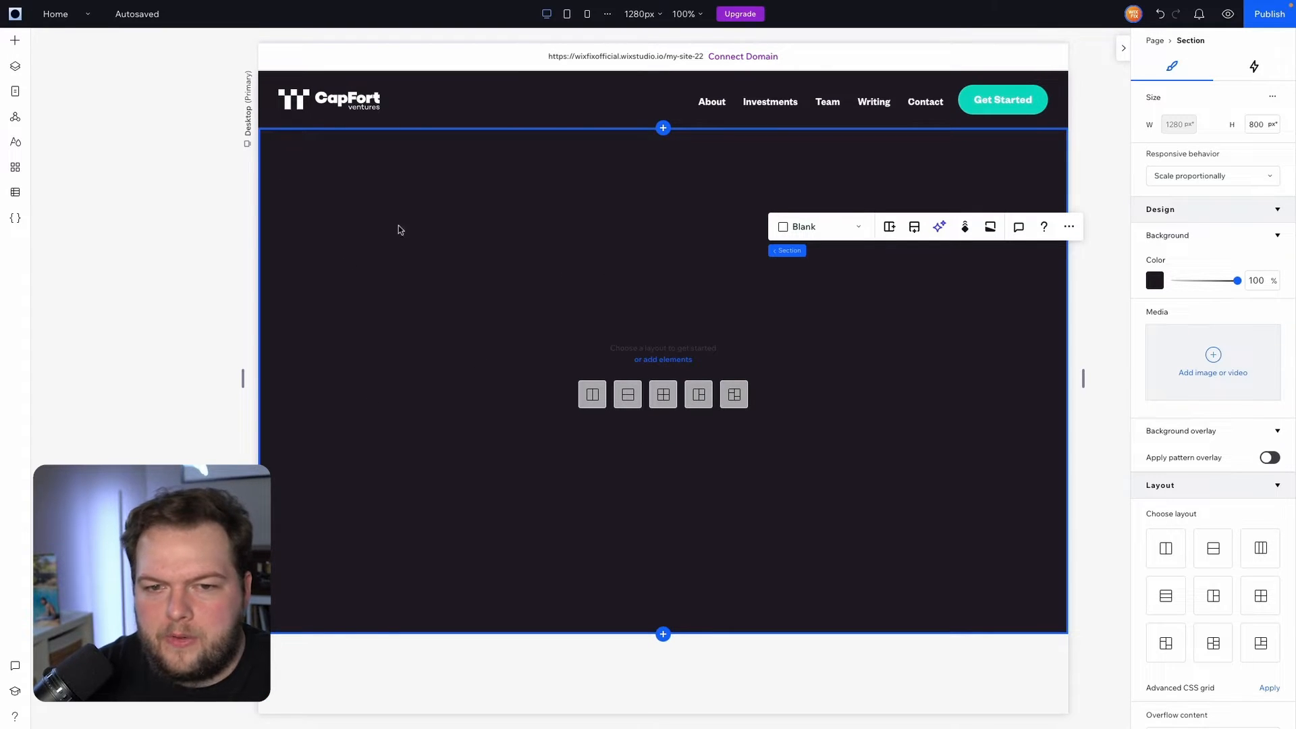
Drag the Hero Video from Media into the dark section and stretch it edge to edge
left_click(17, 44)
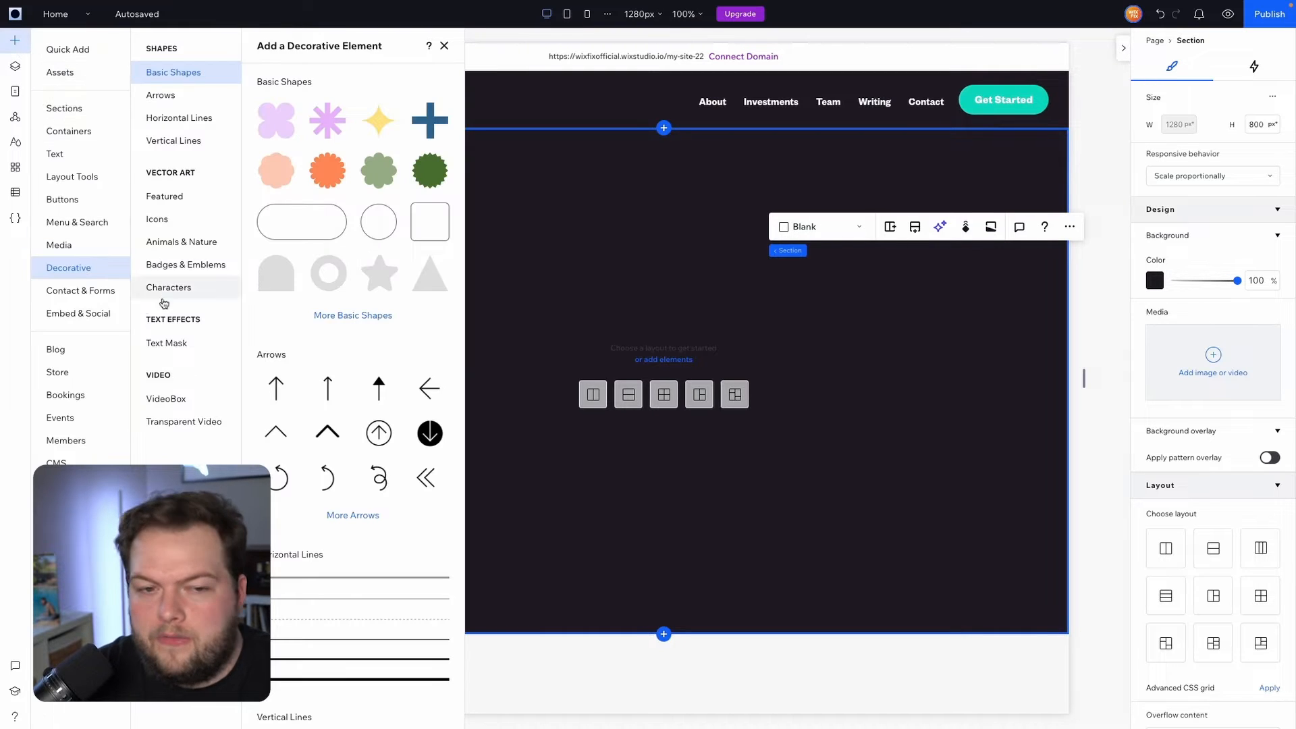
left_click(54, 247)
mouse_move(391, 292)
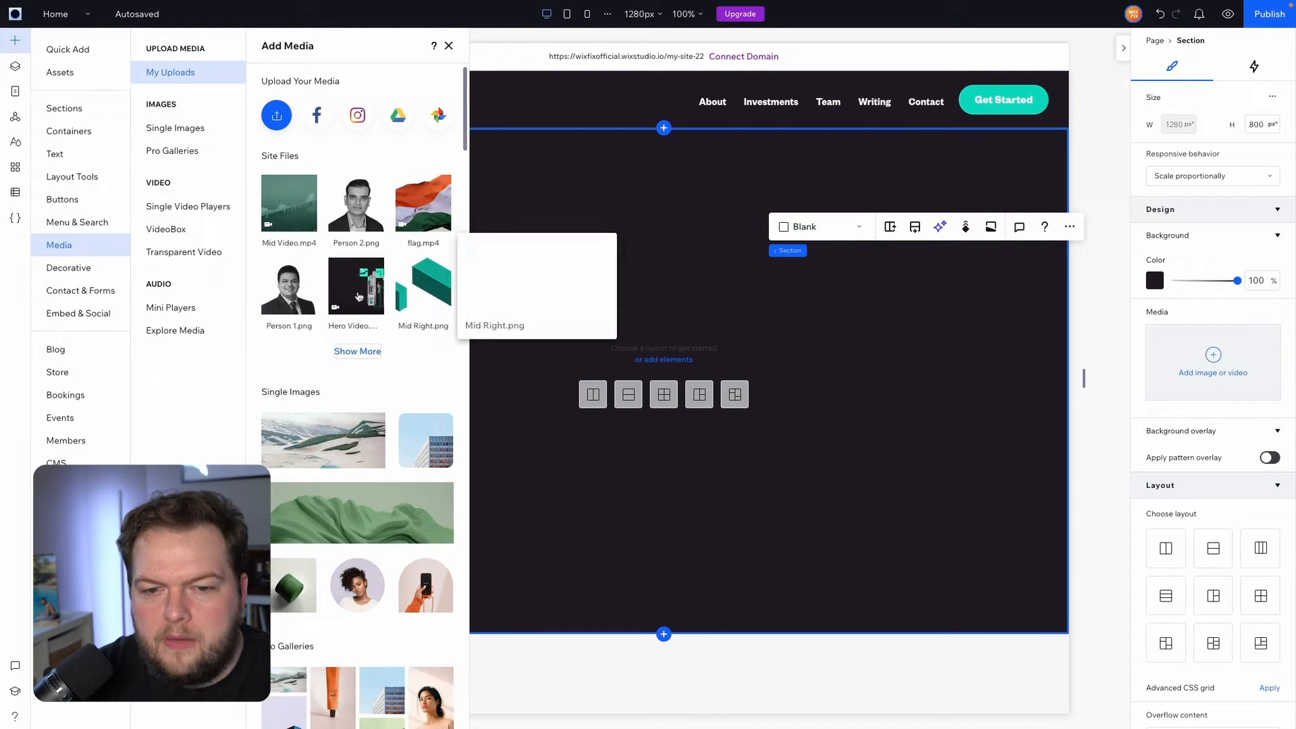
left_click_drag(391, 292, 816, 432)
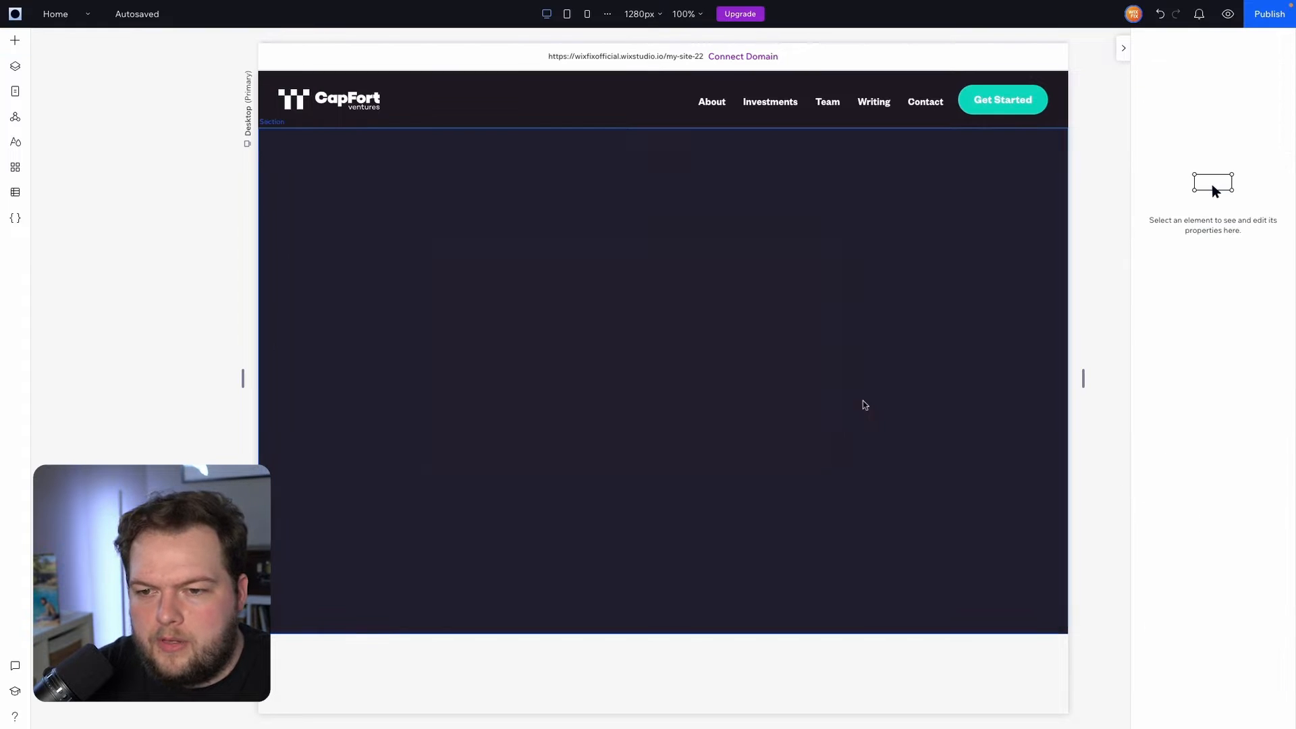
left_click(1002, 334)
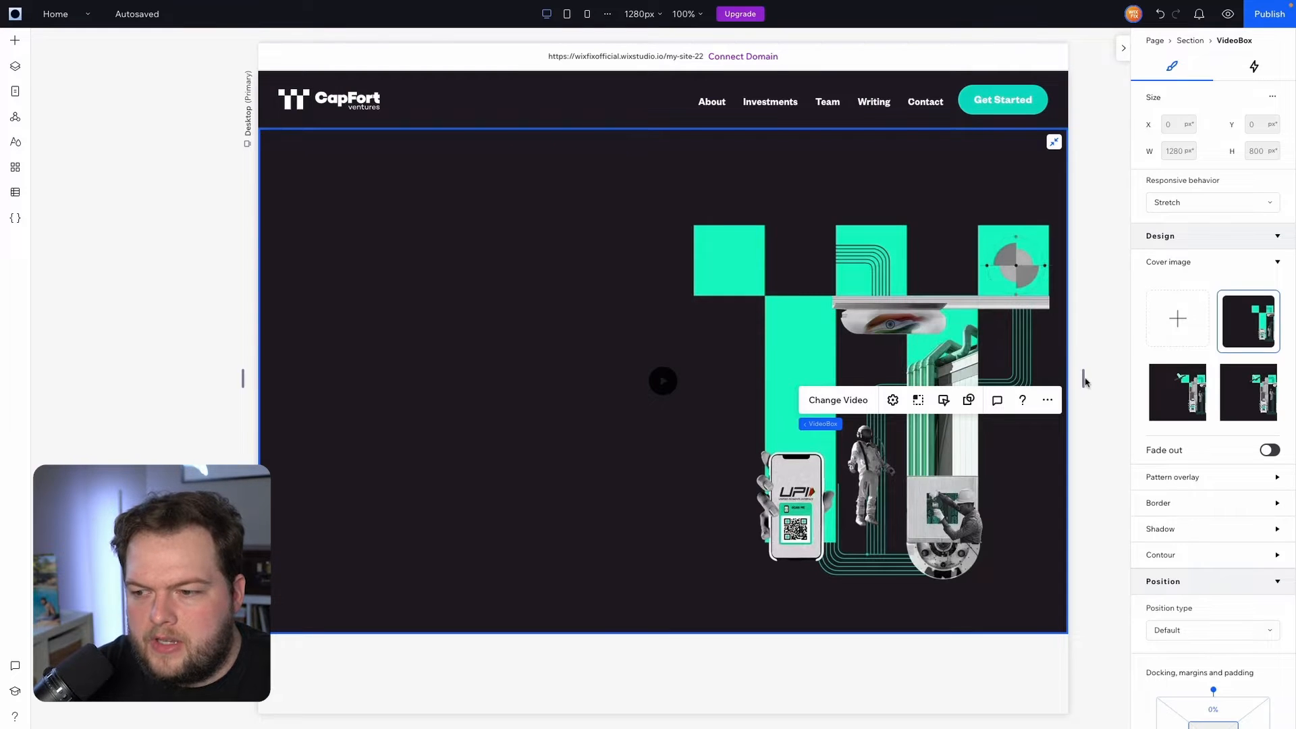
mouse_move(1083, 381)
left_mouse_down()
mouse_move(974, 381)
mouse_move(1081, 379)
left_mouse_up()
Set the hero video's focal point to middle-right
scroll(902, 312, "down", 1)
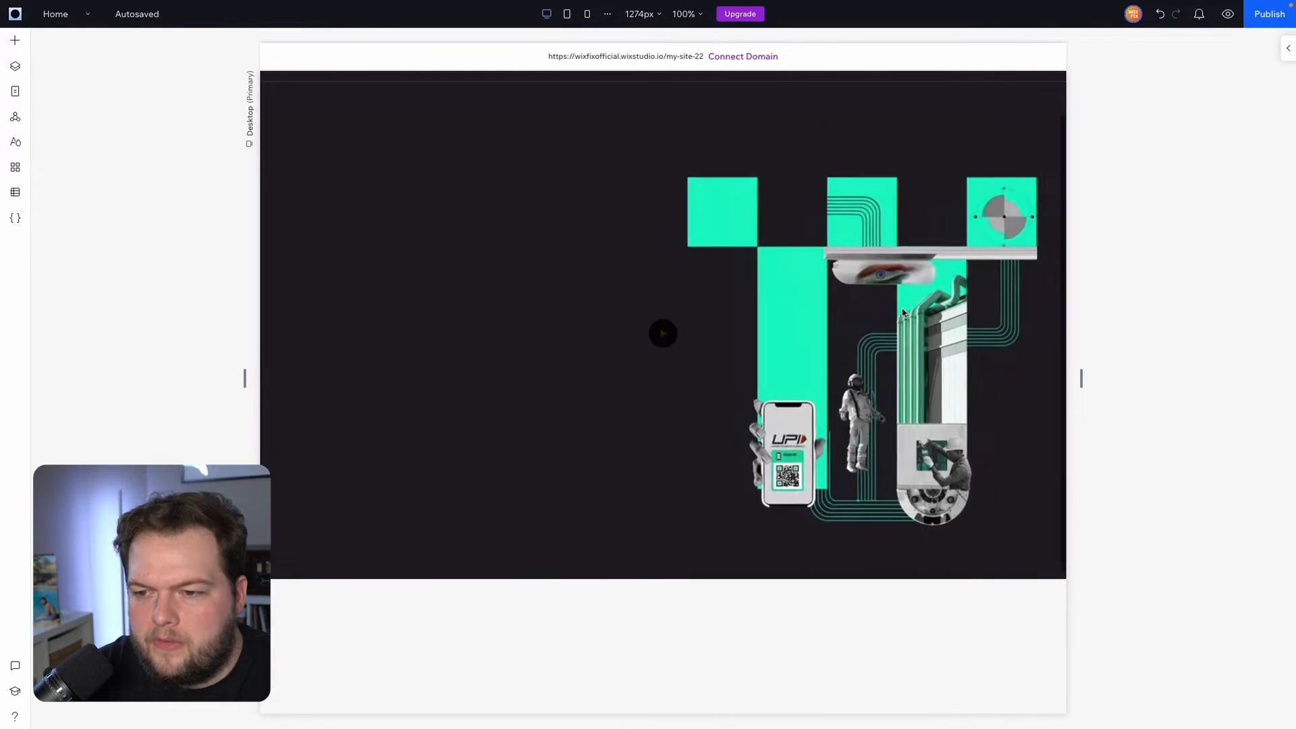
left_click(902, 313)
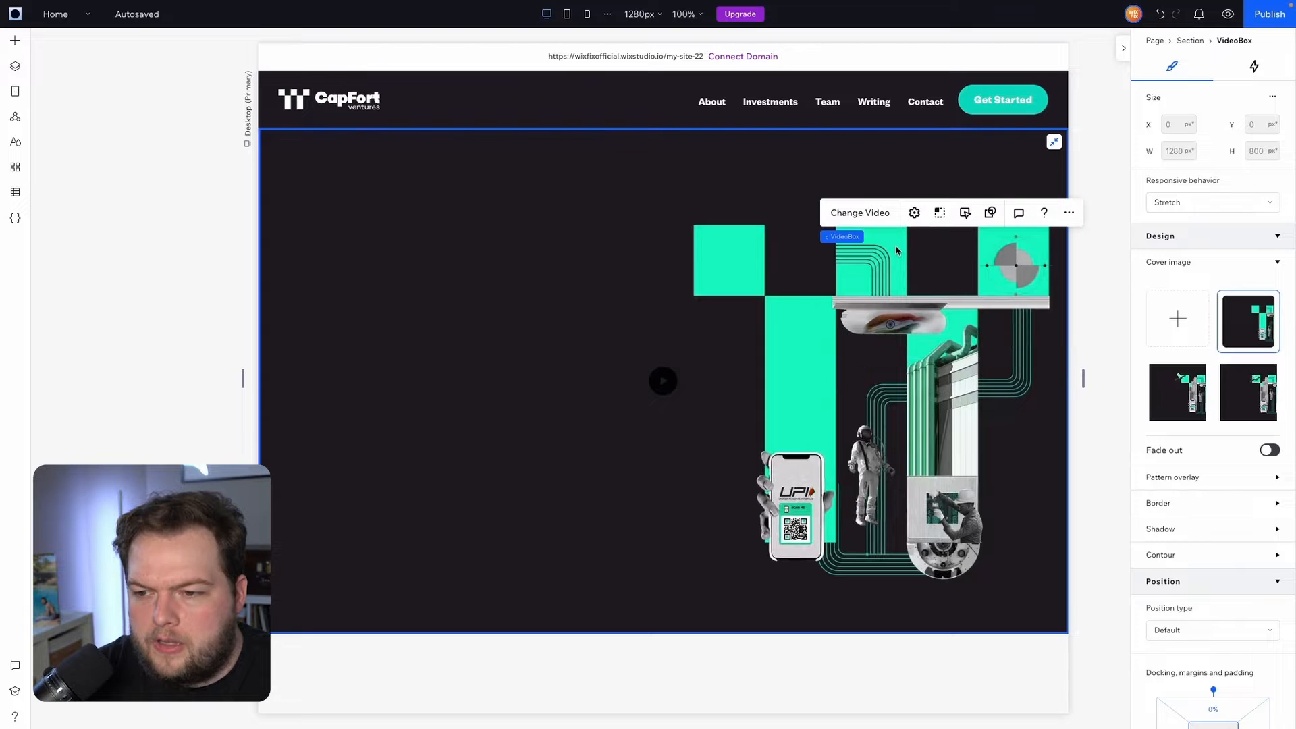
left_click(939, 213)
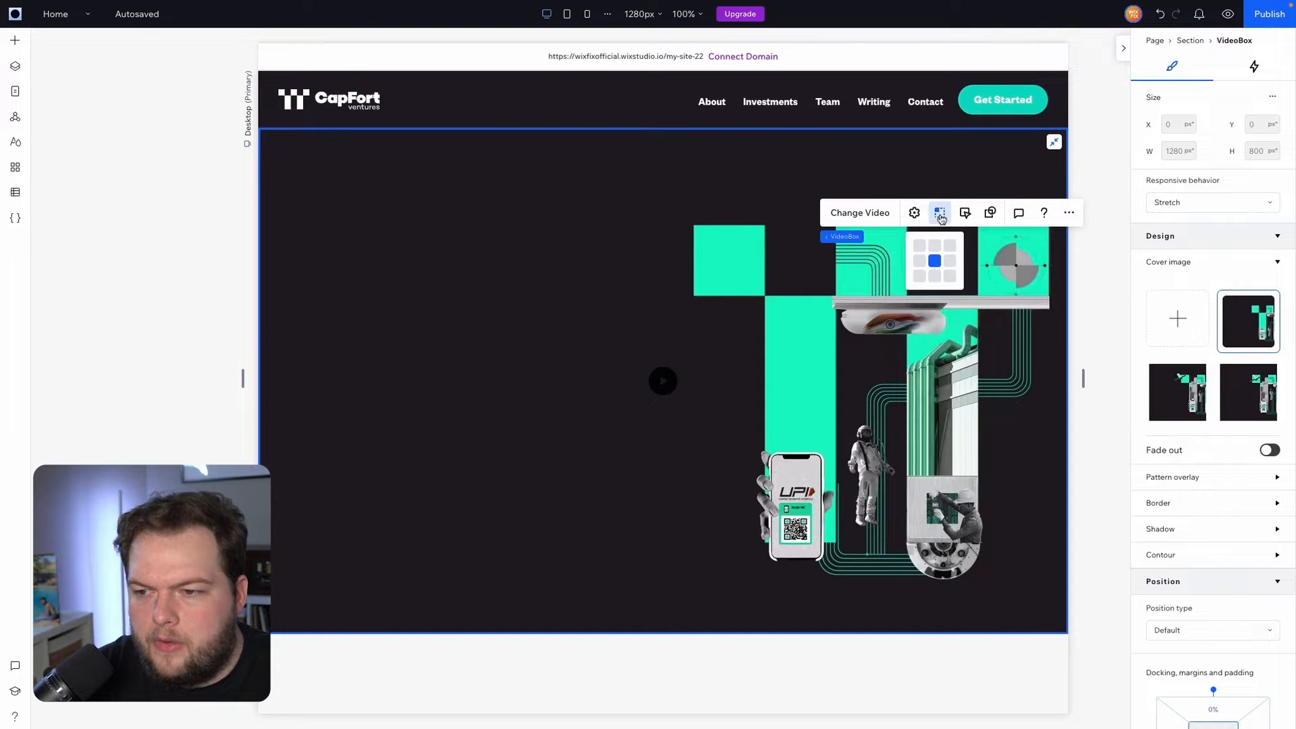
left_click(950, 261)
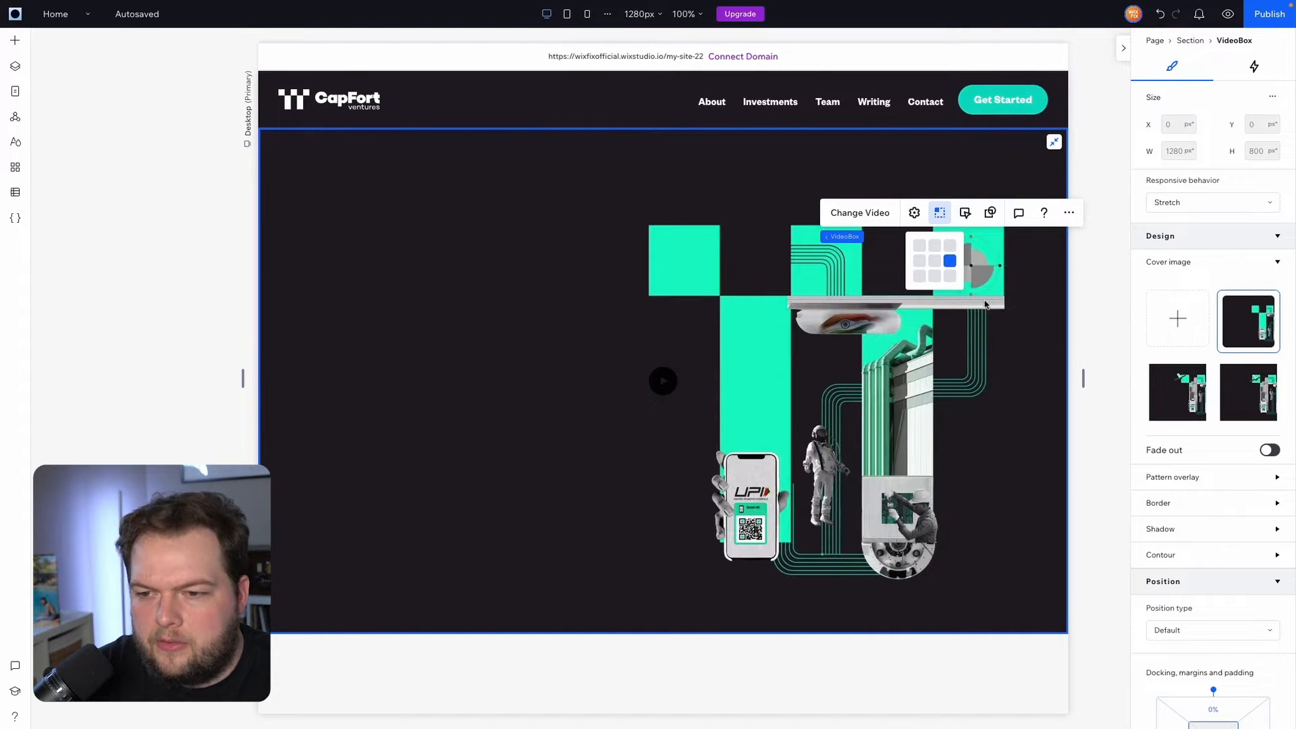
left_click(1106, 327)
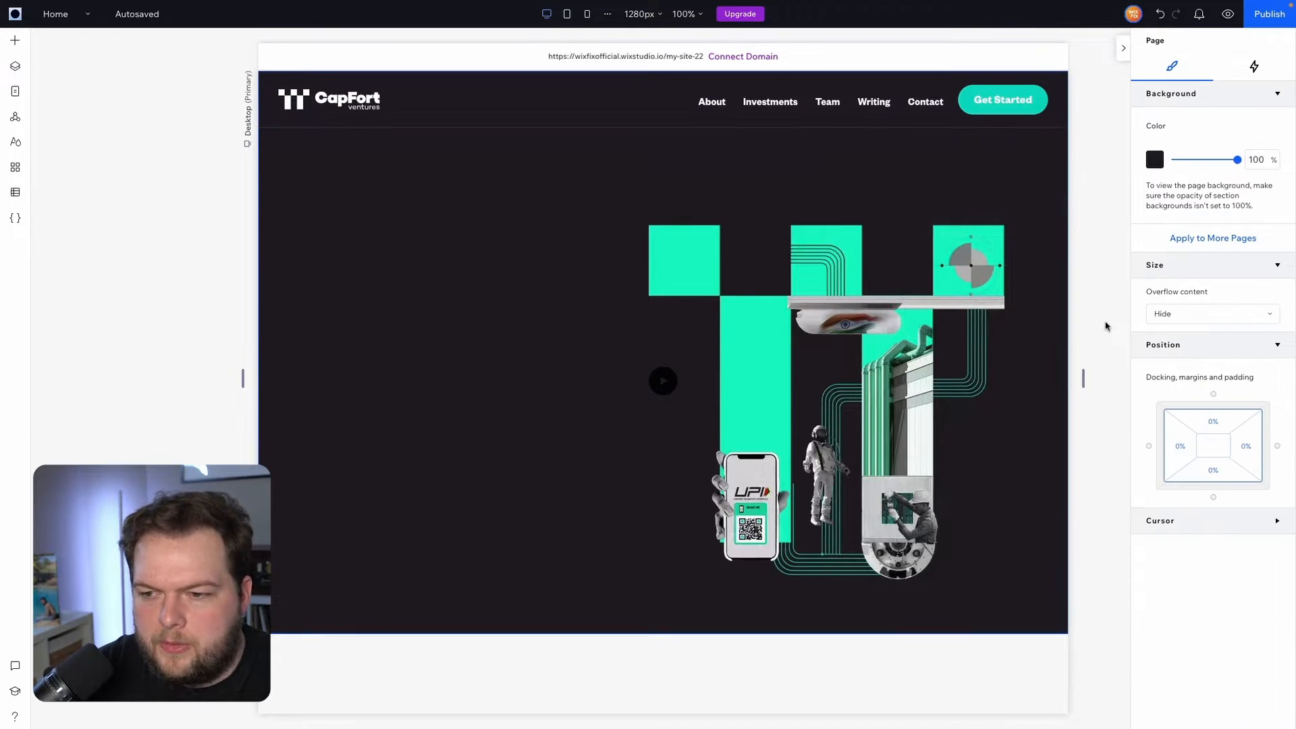
Add a Heading 1 to the hero reading 'WE BACK FOUNDERS BUILDING THE FUTURE OF INDIA'
left_click(15, 43)
left_click(71, 153)
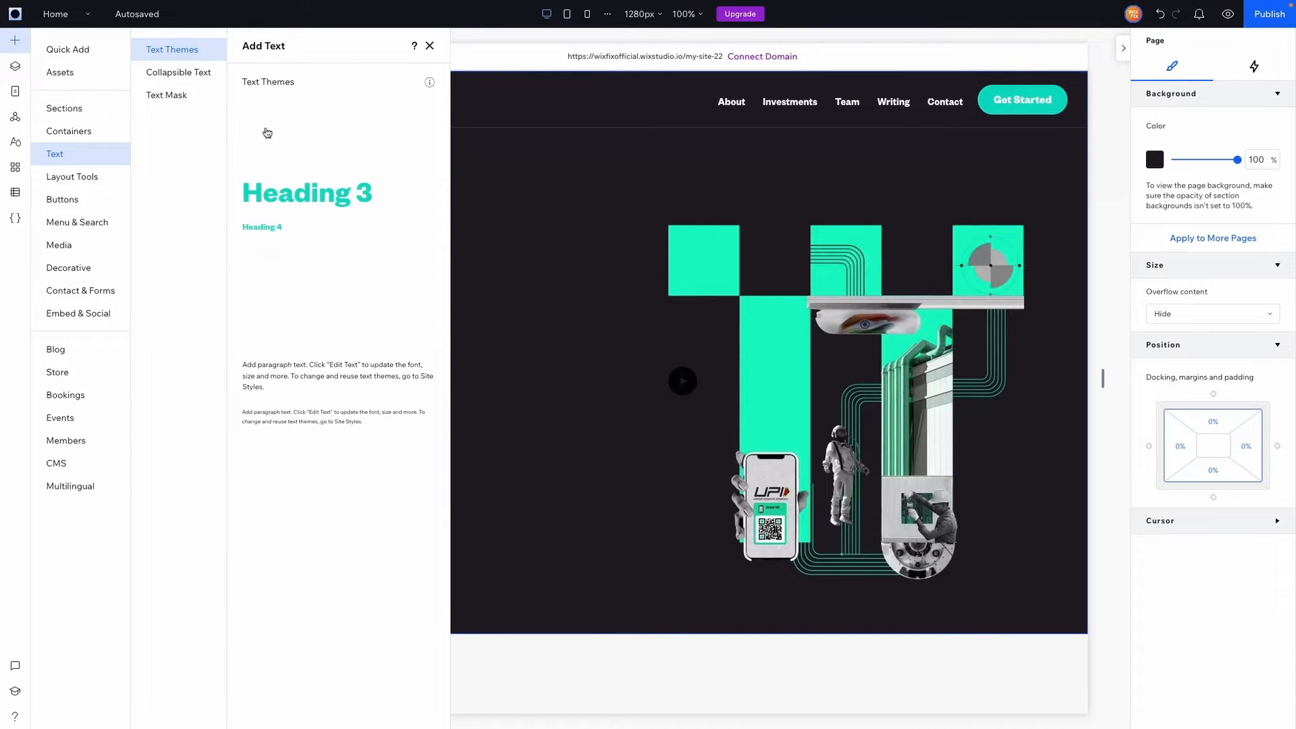
left_click_drag(264, 131, 515, 421)
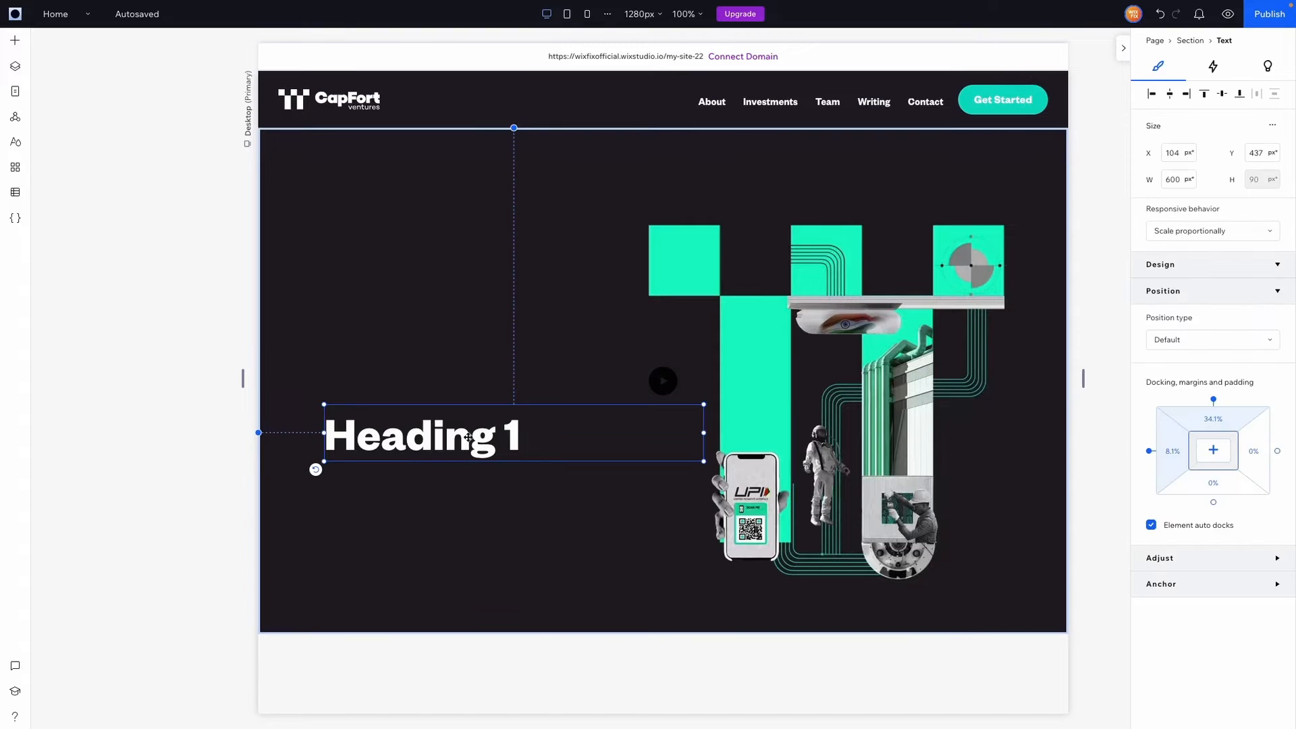
double_click(516, 425)
type("W")
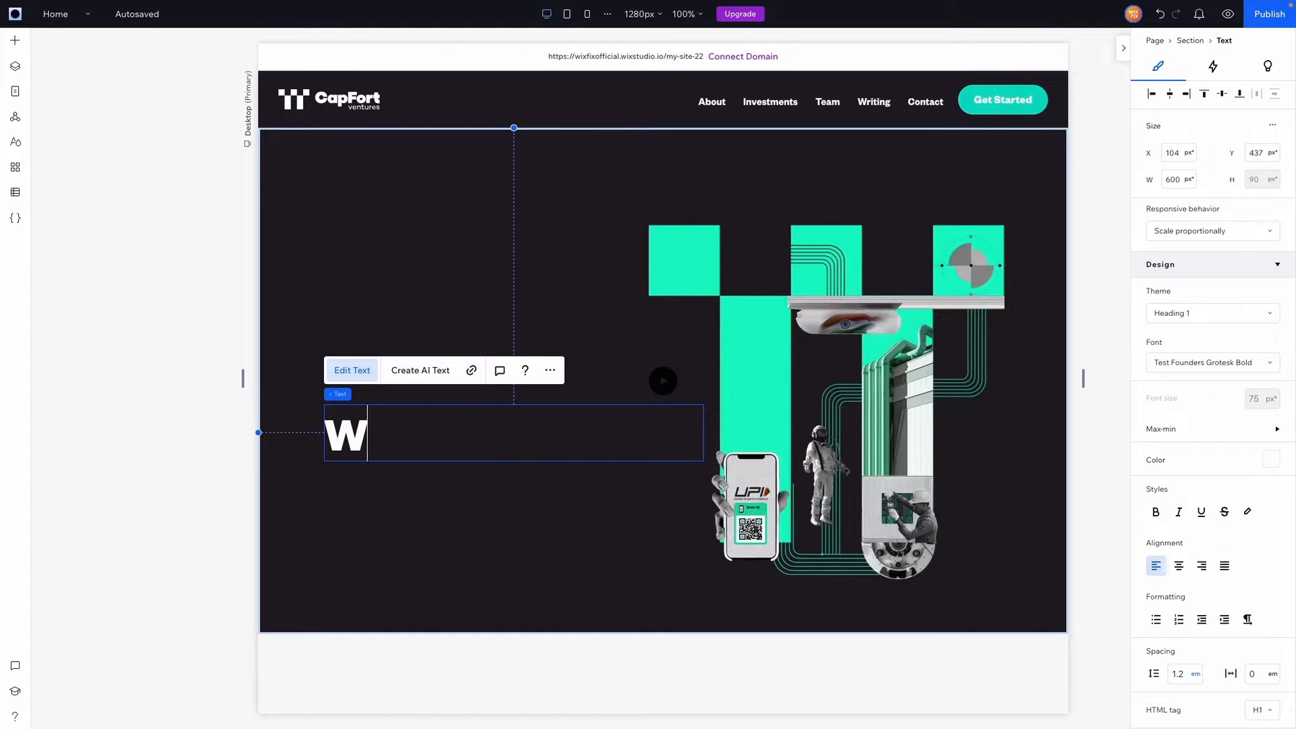
type("E BACK ")
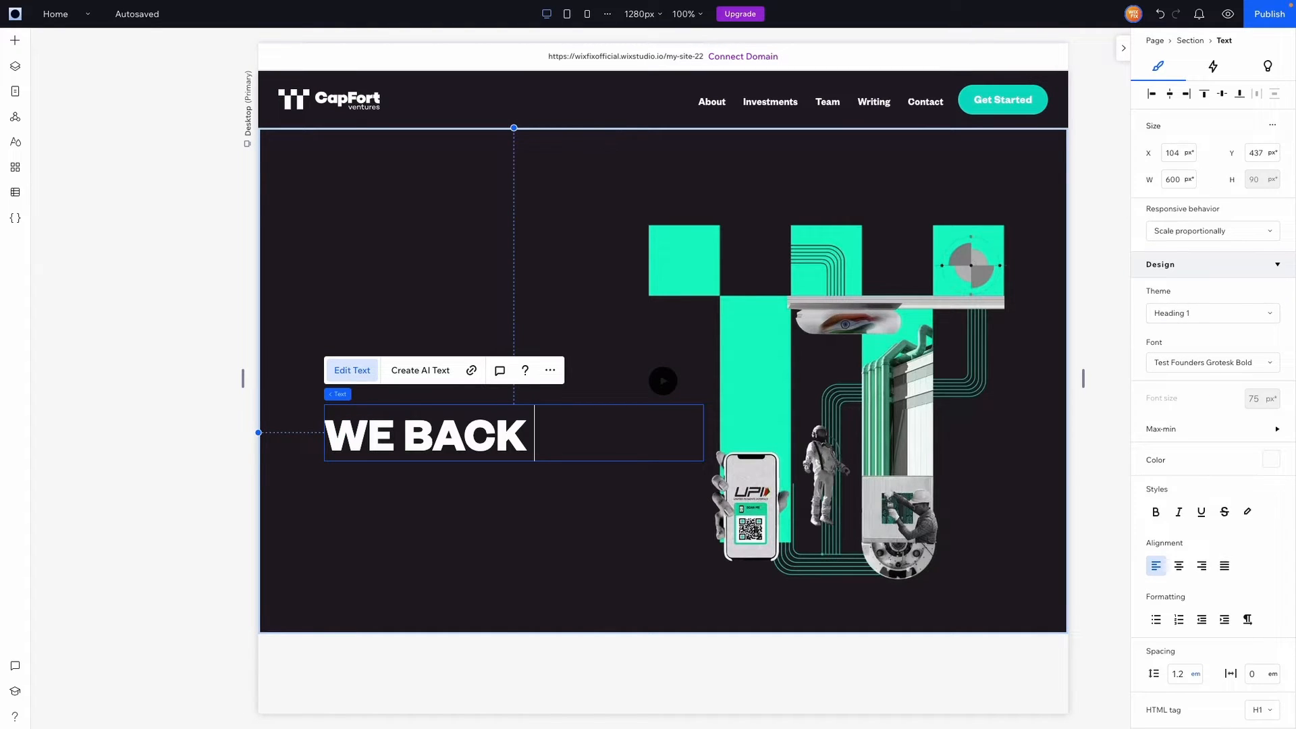
type("FOUNDERS BUILDING THE F")
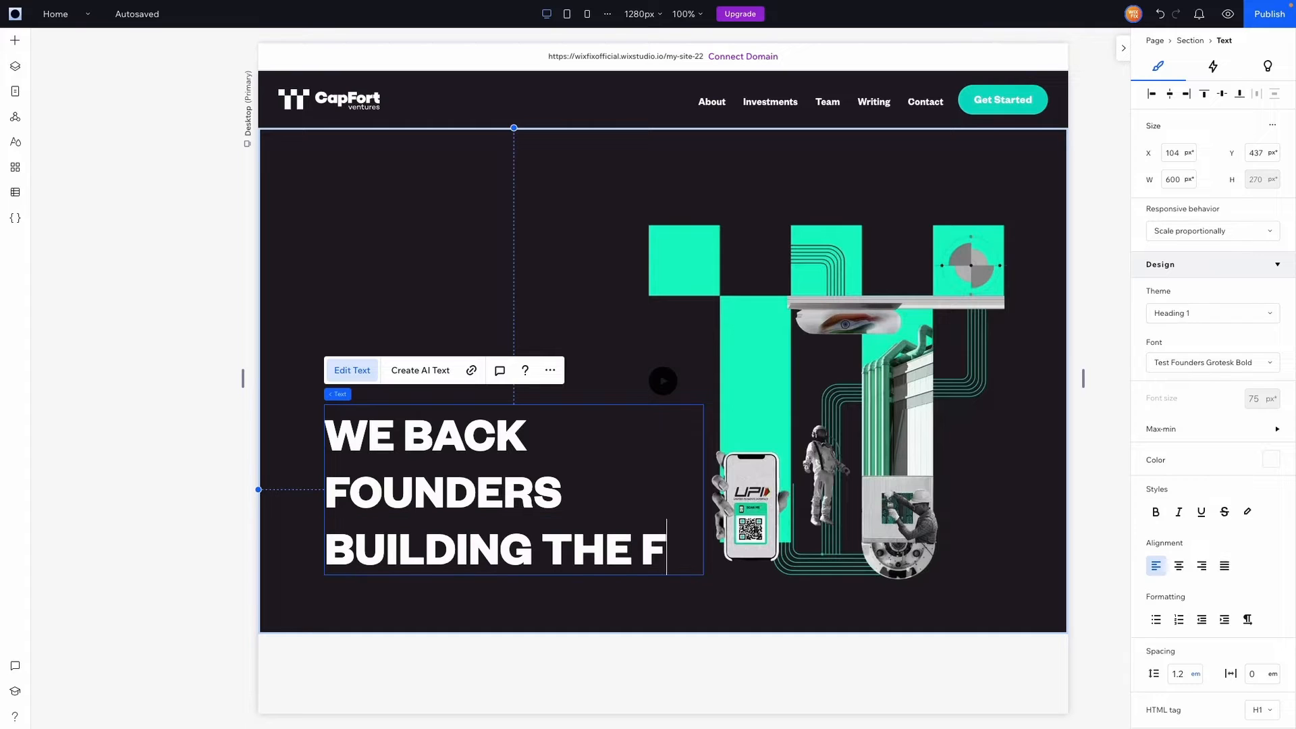
type("UTURE OF INDIA")
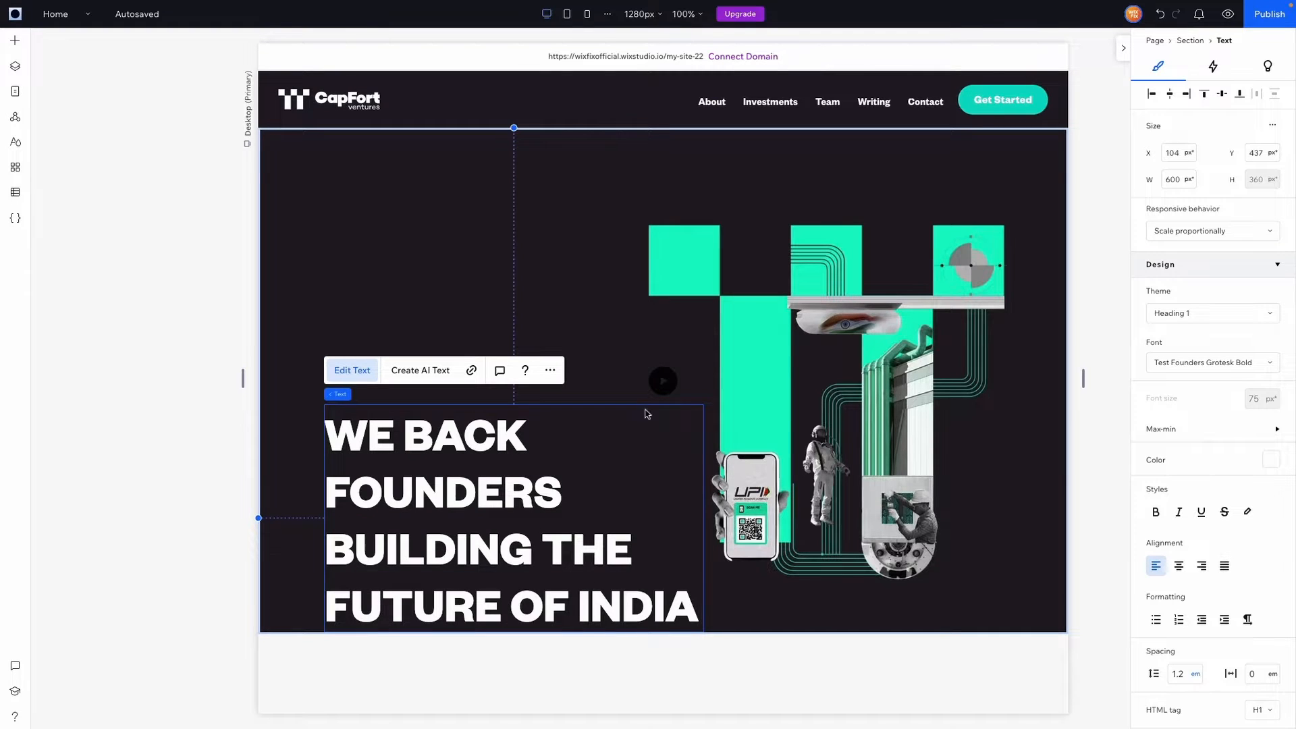
Set the headline to 64 px, widen it to about 651 px and move it lower left
key("ctrl+a")
left_click(1259, 401)
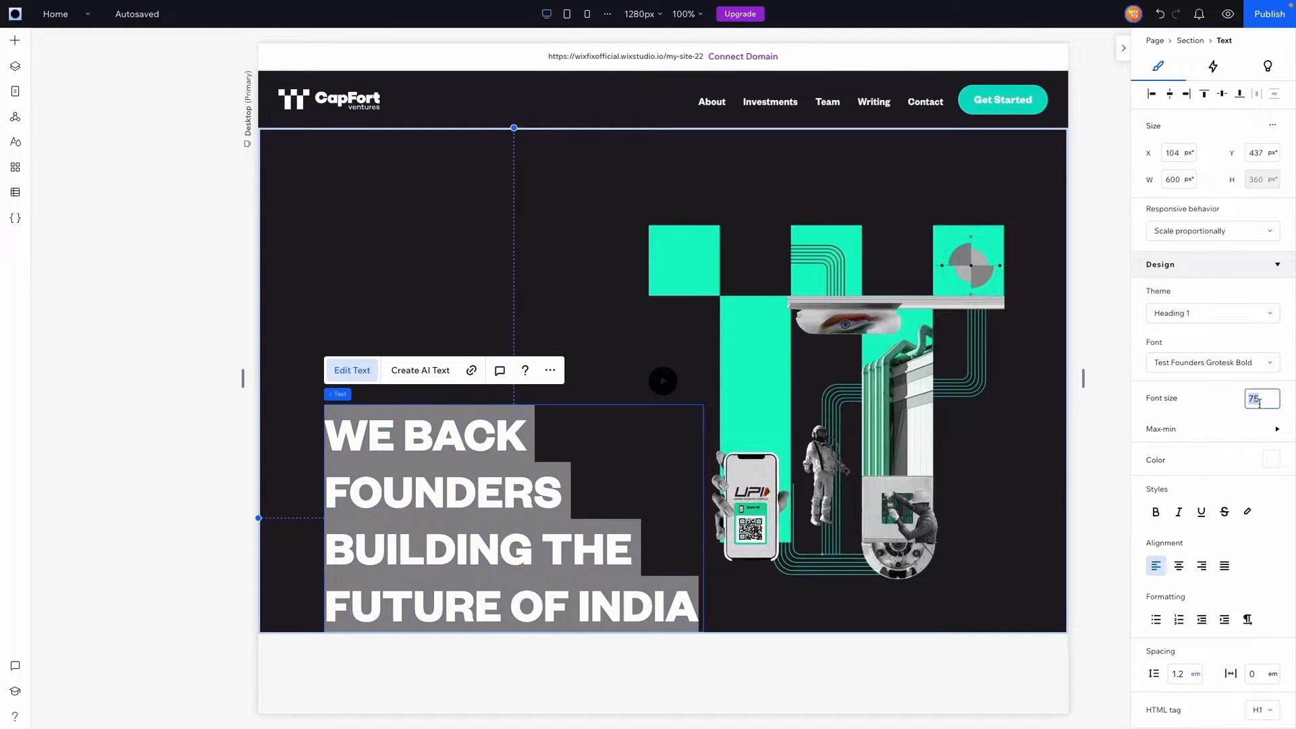
key("Return")
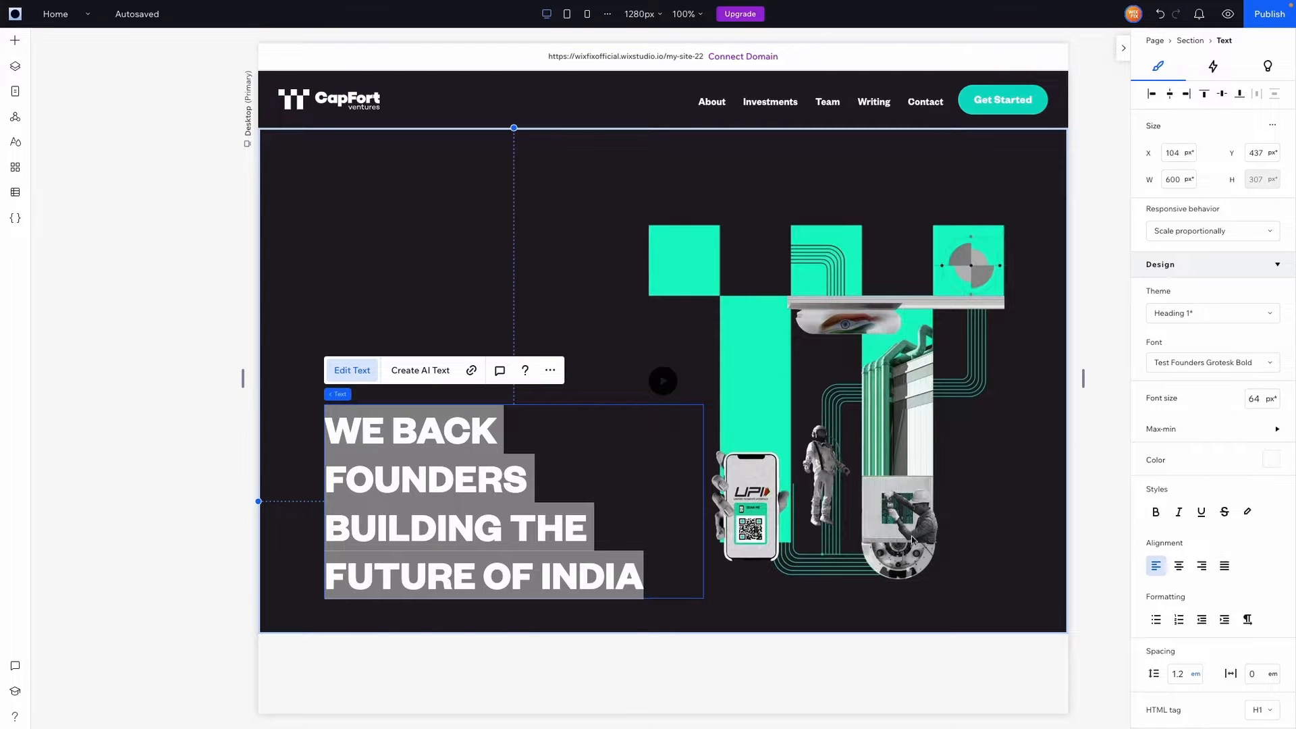
left_click_drag(703, 501, 737, 496)
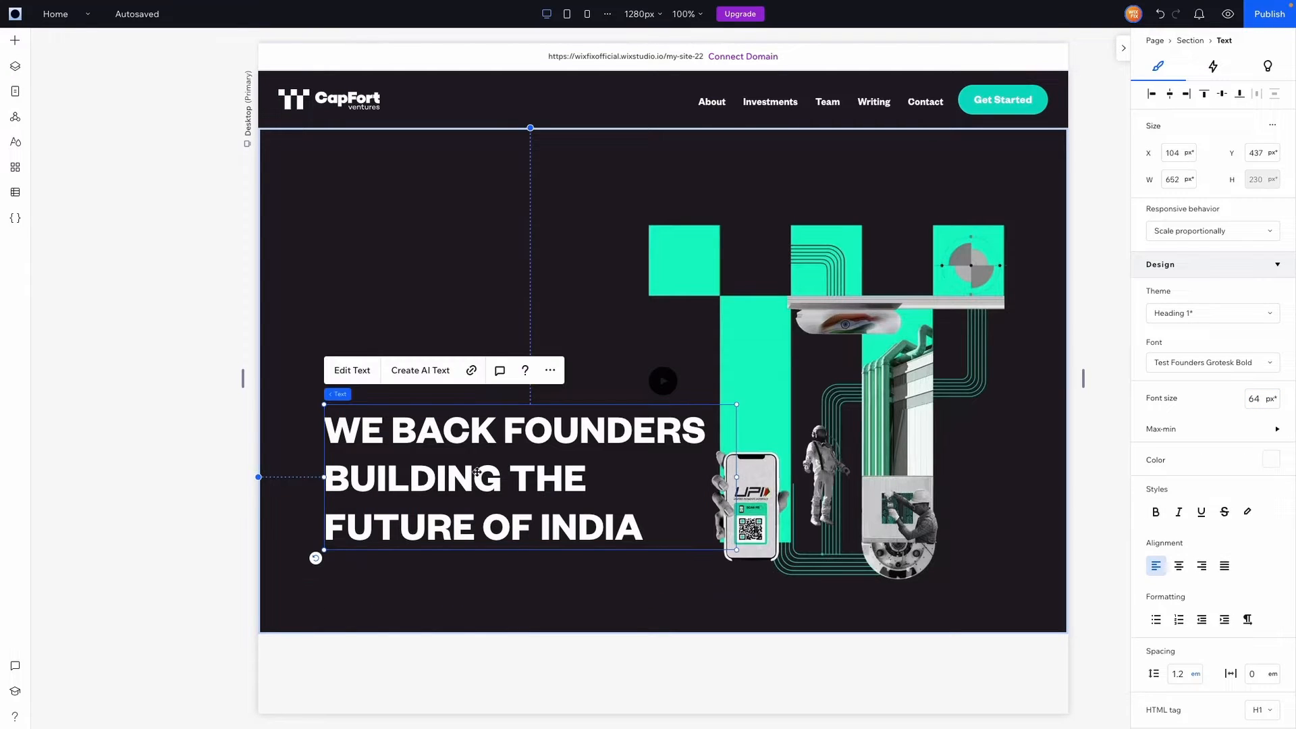
left_click_drag(476, 473, 458, 494)
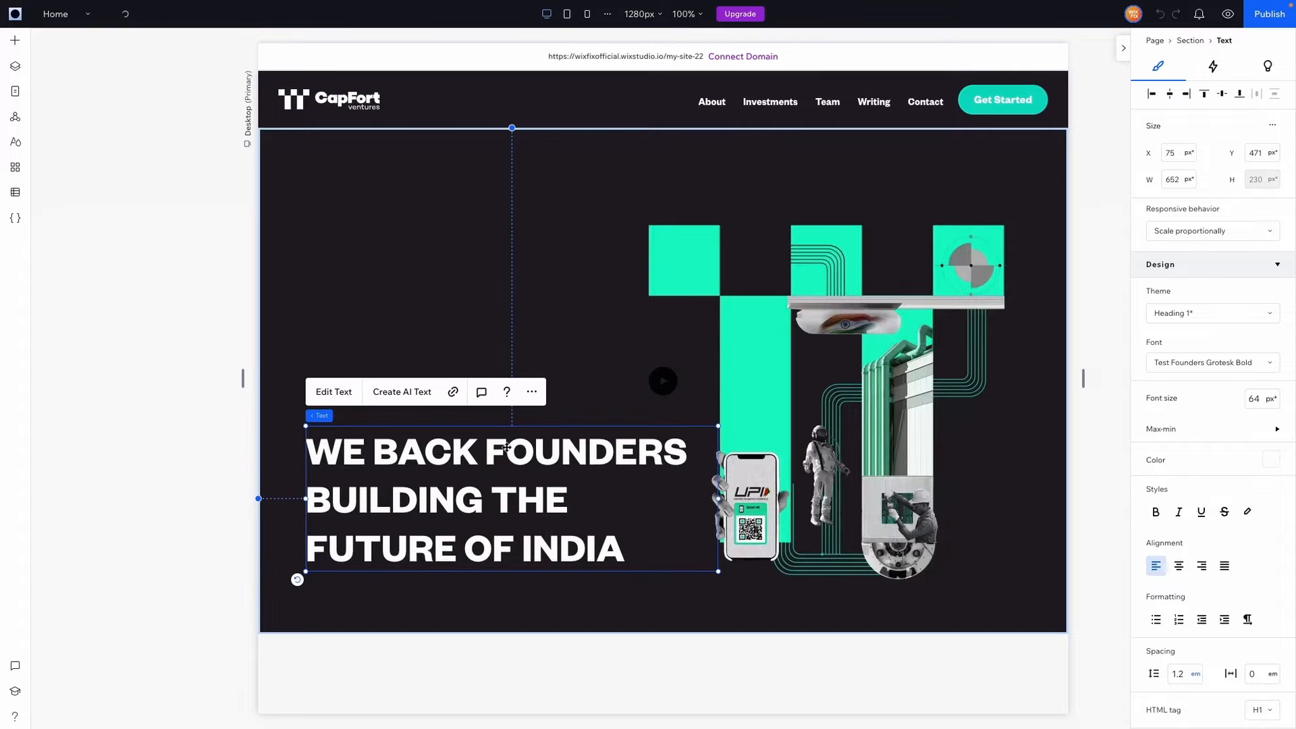
Colour FOUNDERS, FUTURE and INDIA with the teal theme colour, leaving other words white
double_click(552, 452)
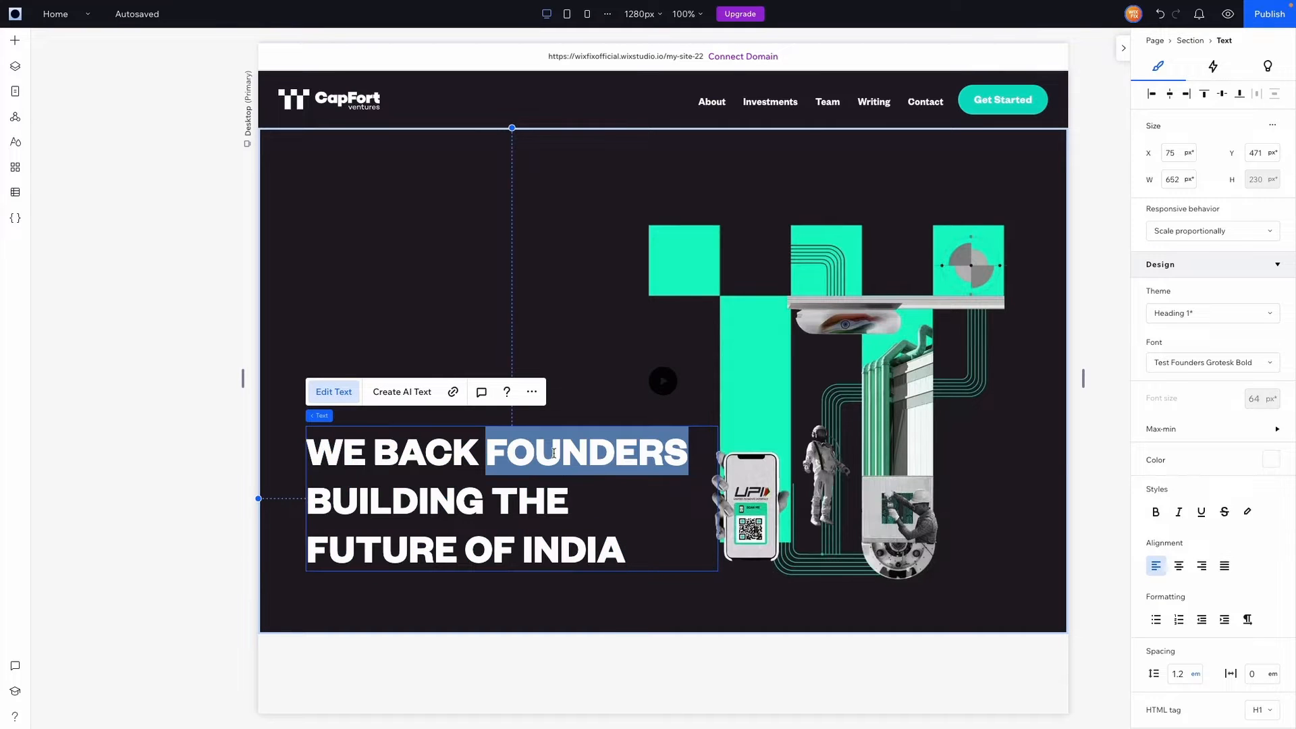
left_click(1271, 460)
left_click(1222, 551)
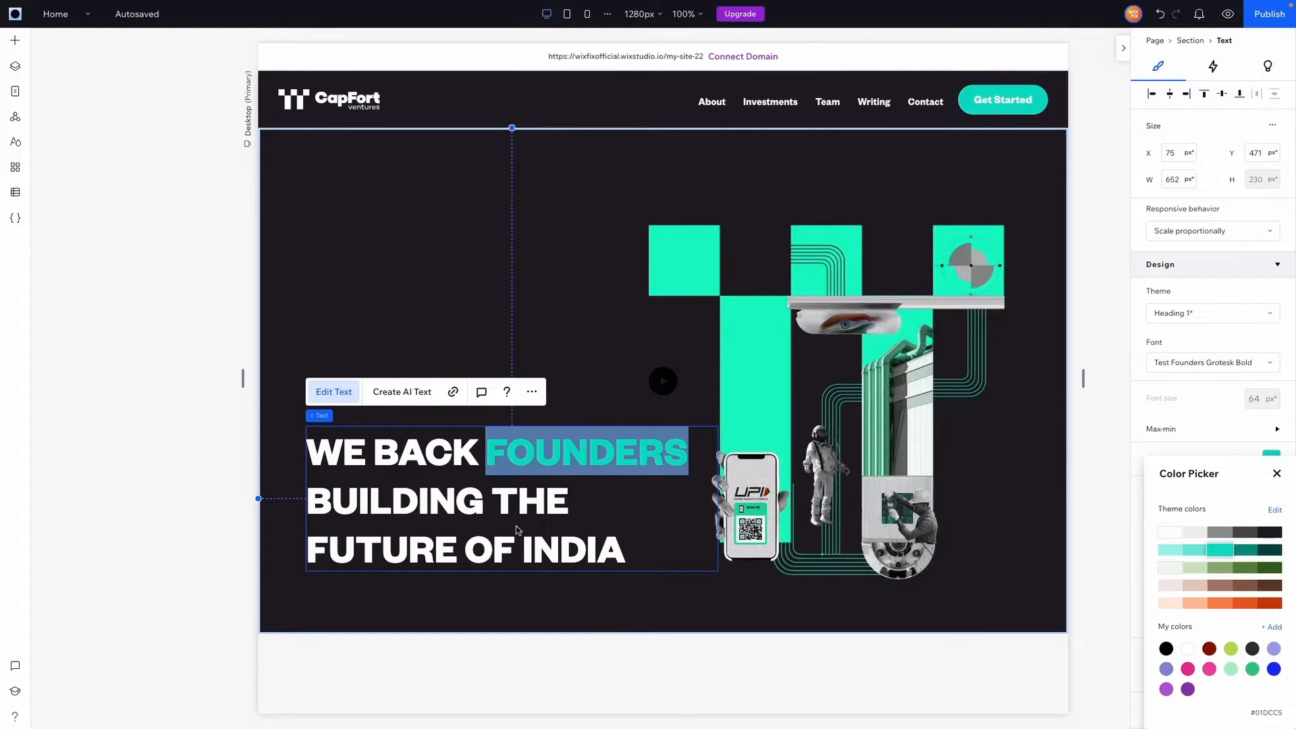
left_click(395, 552)
double_click(373, 548)
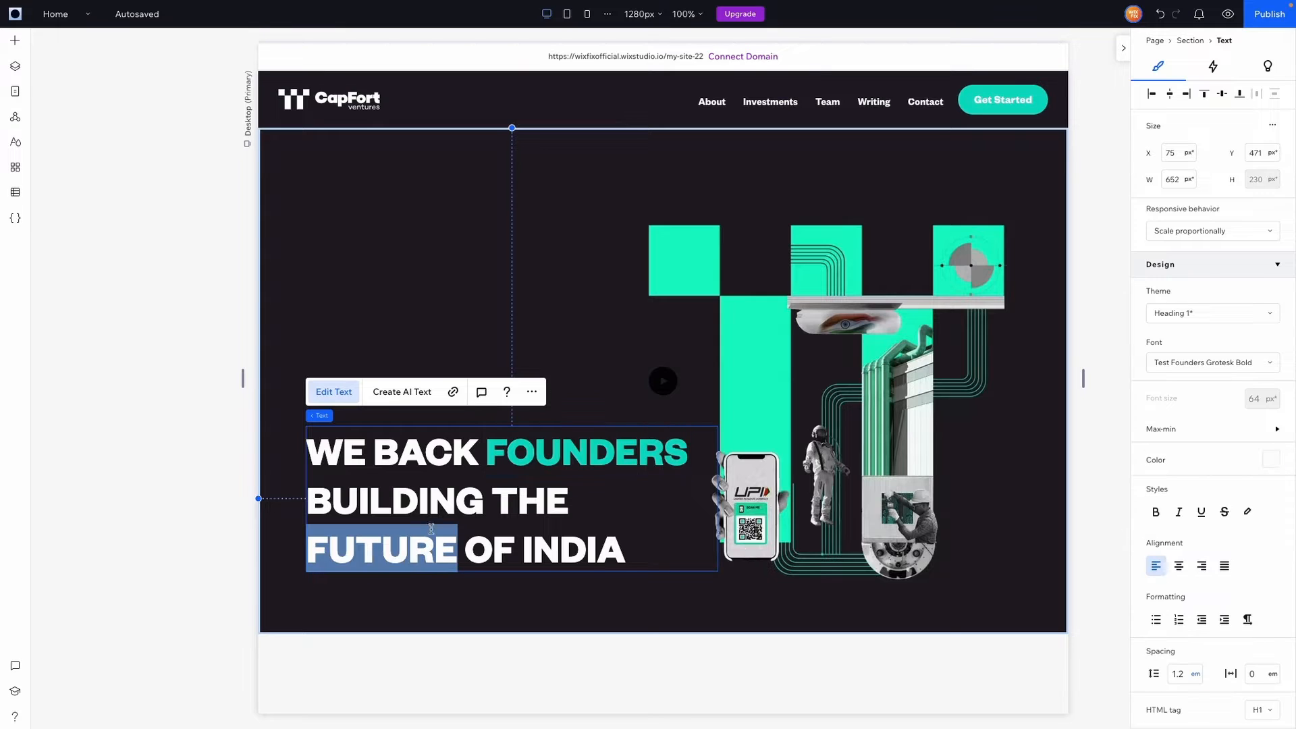
left_click(1270, 459)
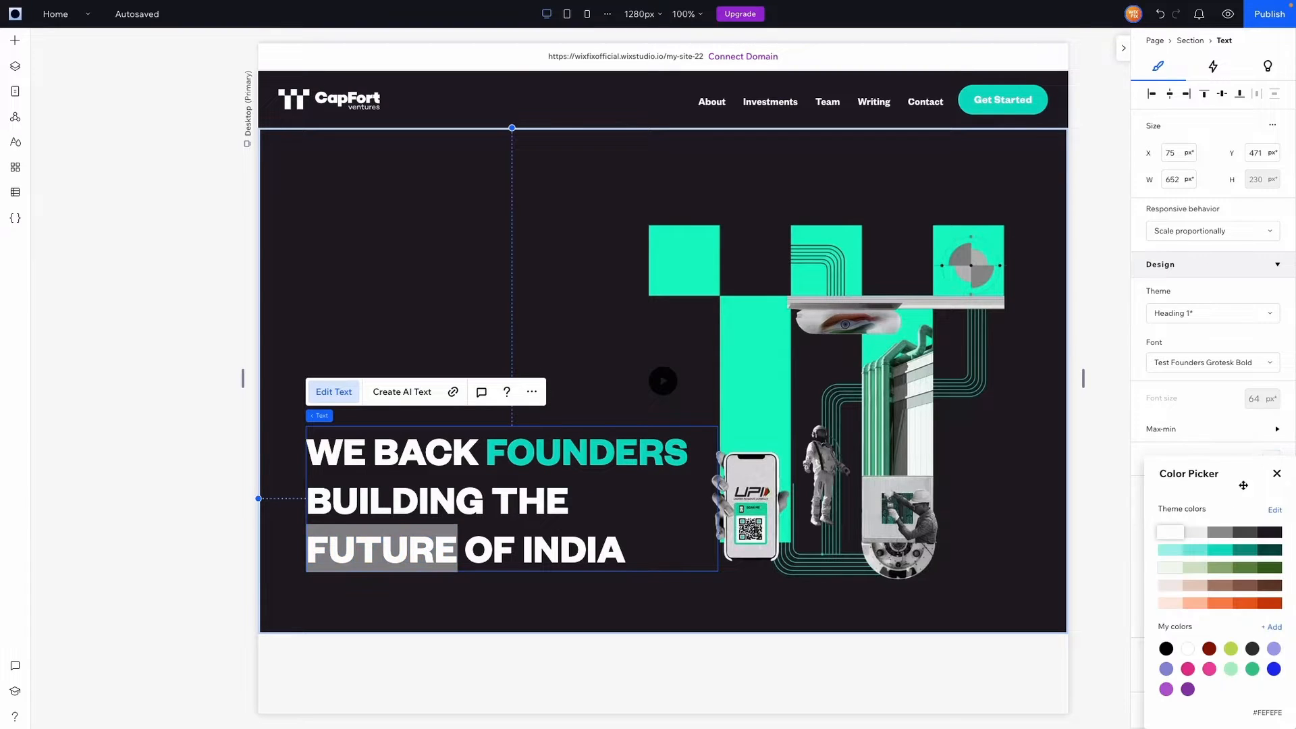
left_click(1214, 551)
left_click(568, 545)
double_click(567, 543)
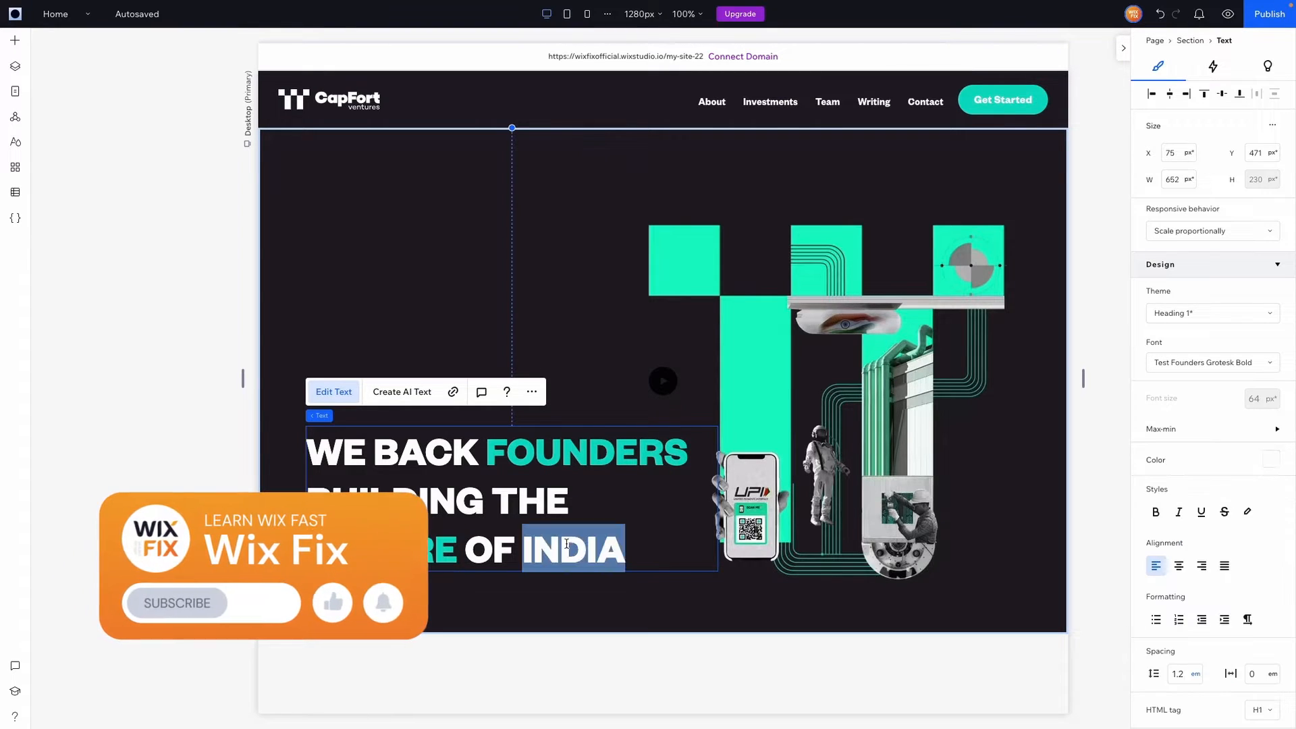
left_click(1270, 466)
left_click(1219, 550)
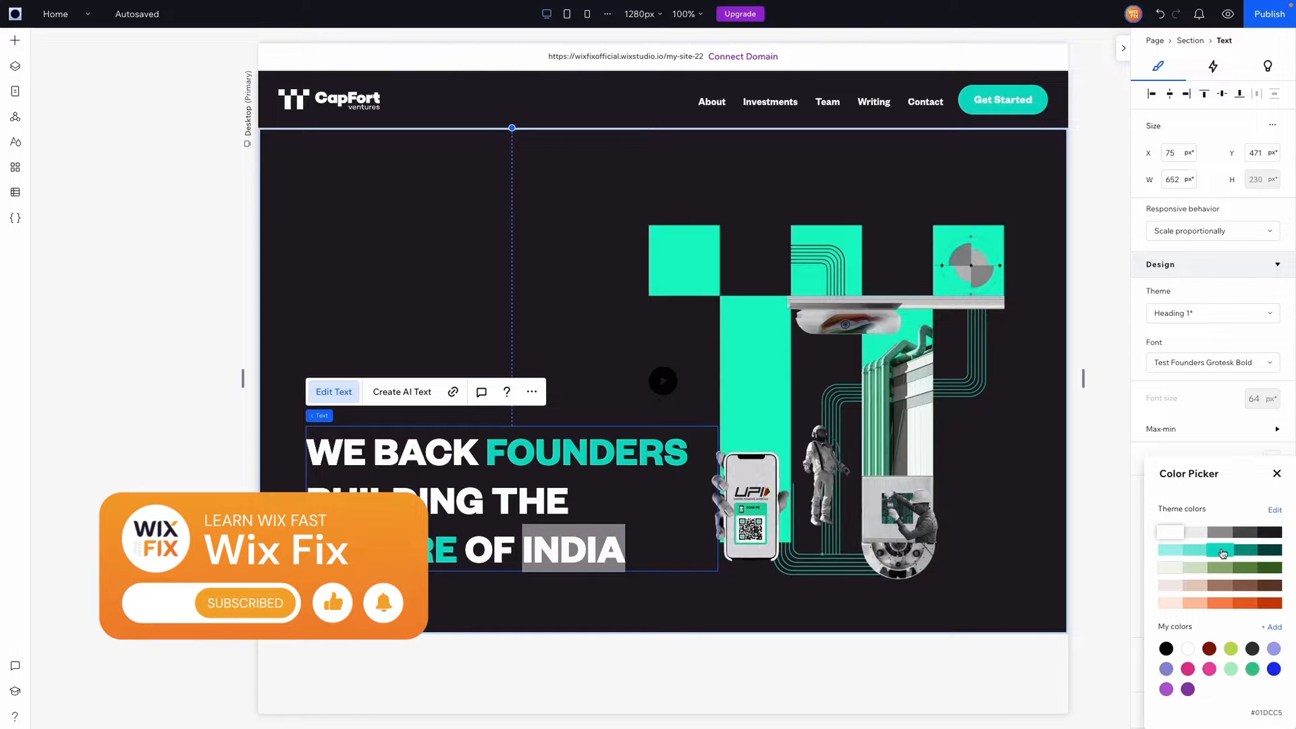
left_click(825, 487)
left_click(824, 487)
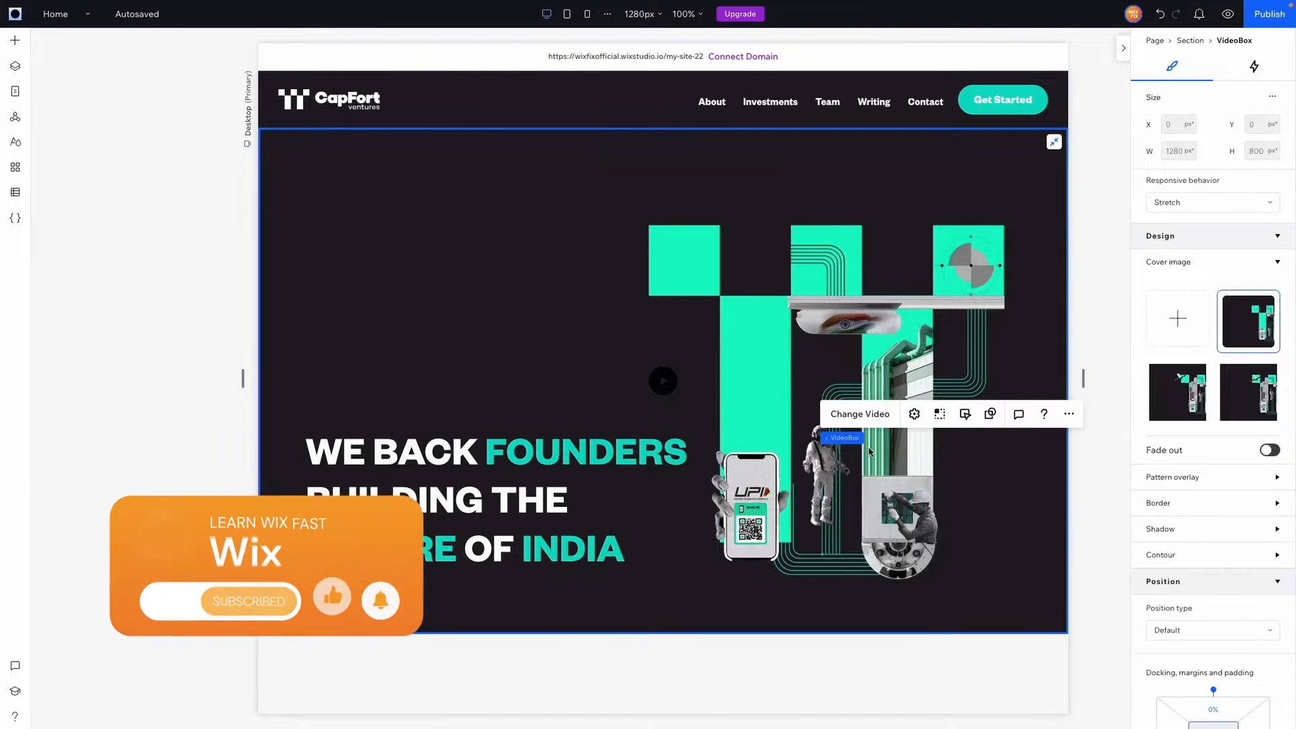
Nudge the headline up-left, then set the hero video to No pause with Sound checked
left_click_drag(490, 491, 481, 447)
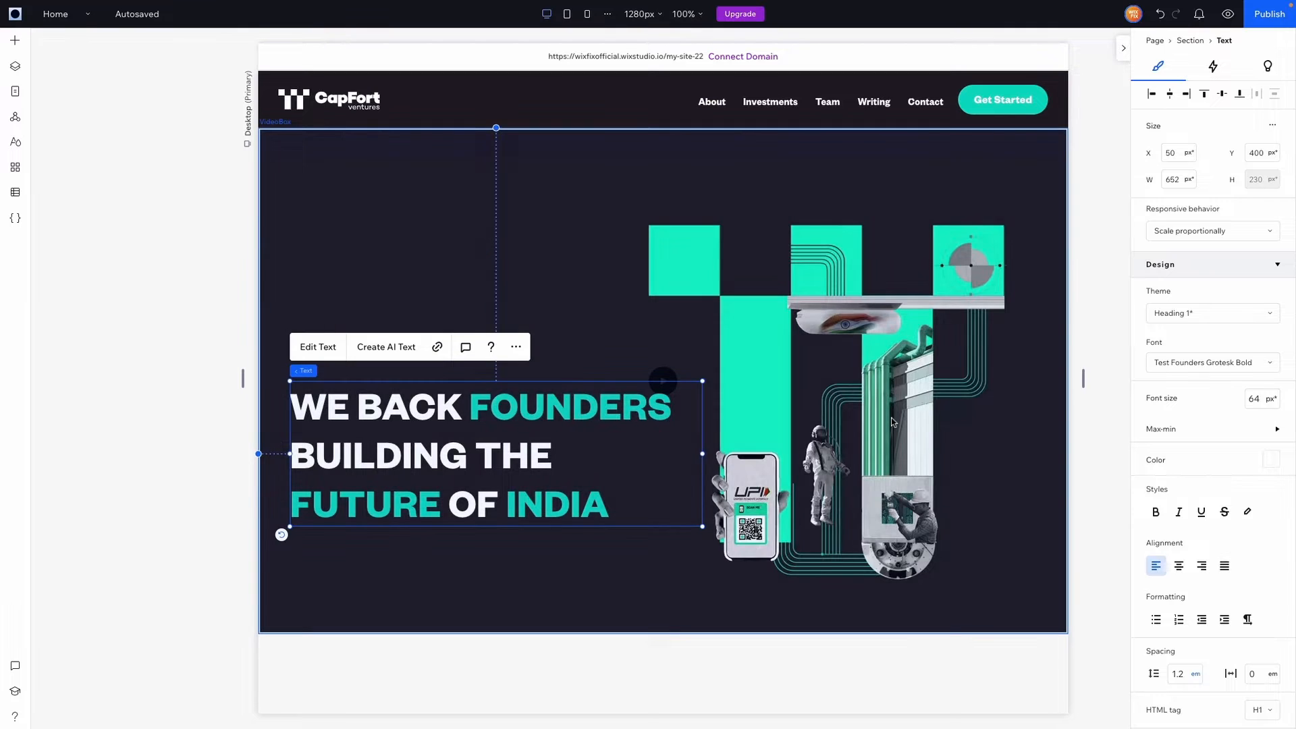
left_click(891, 341)
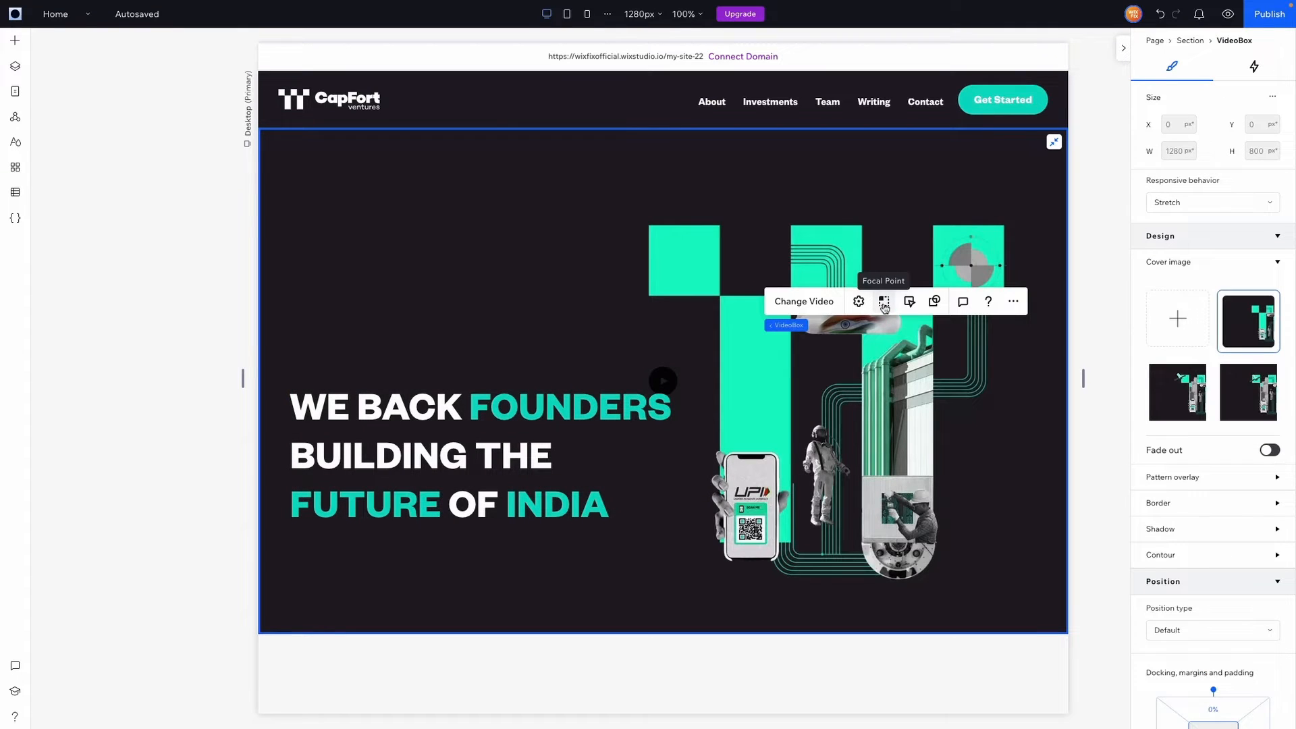
left_click(909, 302)
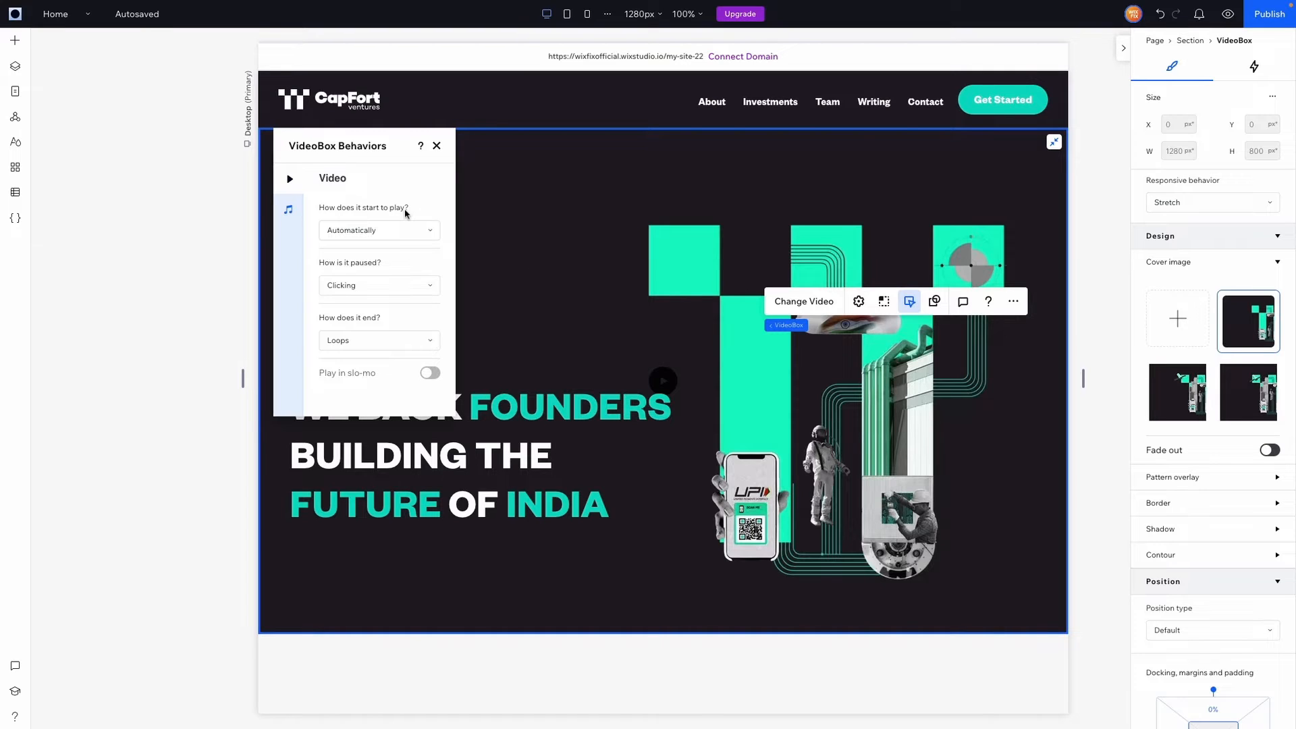
left_click(339, 285)
left_click(348, 310)
left_click(288, 210)
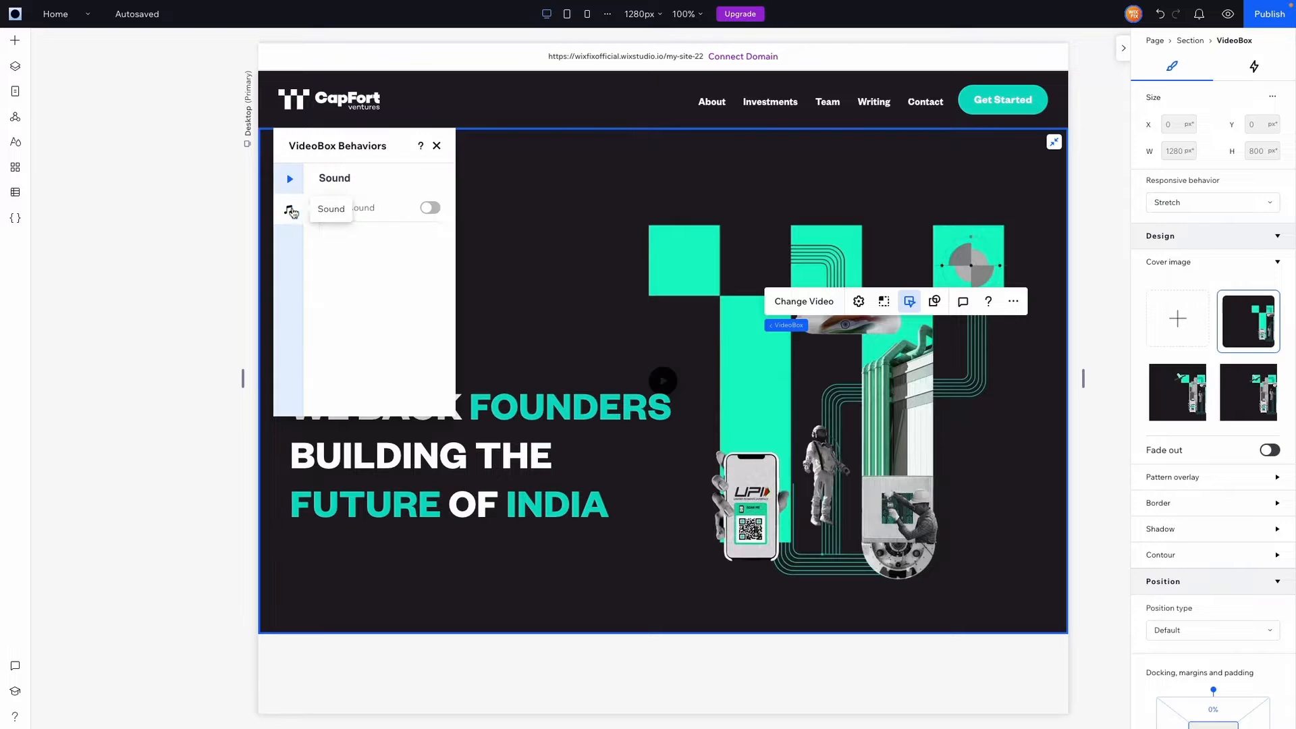
left_click(436, 146)
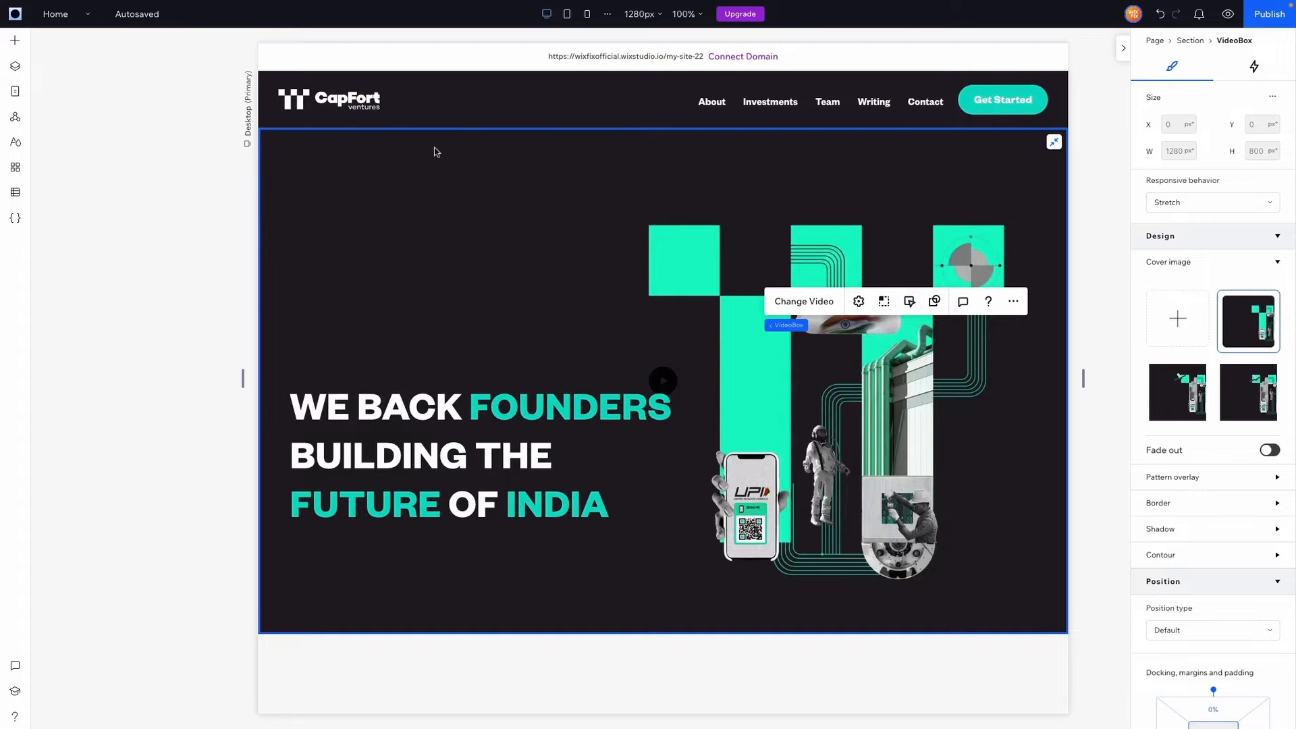
left_click(773, 325)
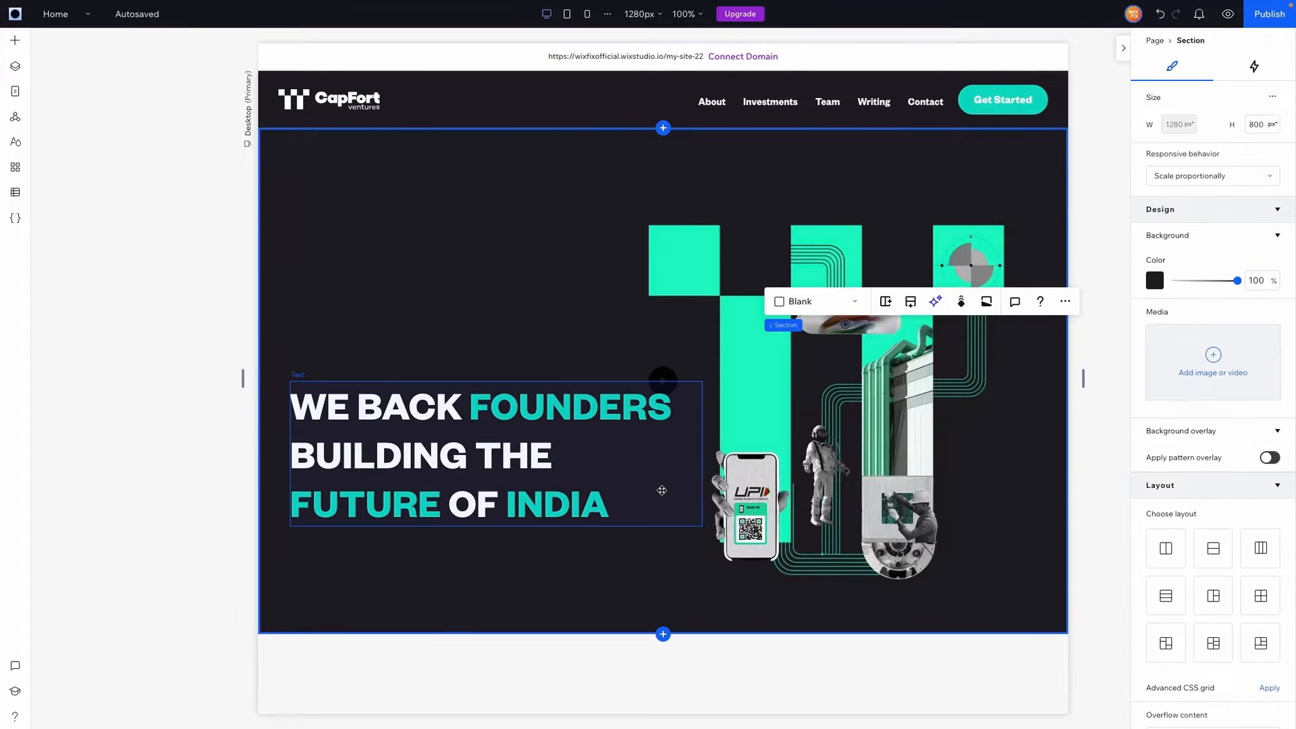
Add a blank section below the hero with the darkest theme background, 900 px tall
left_click(662, 635)
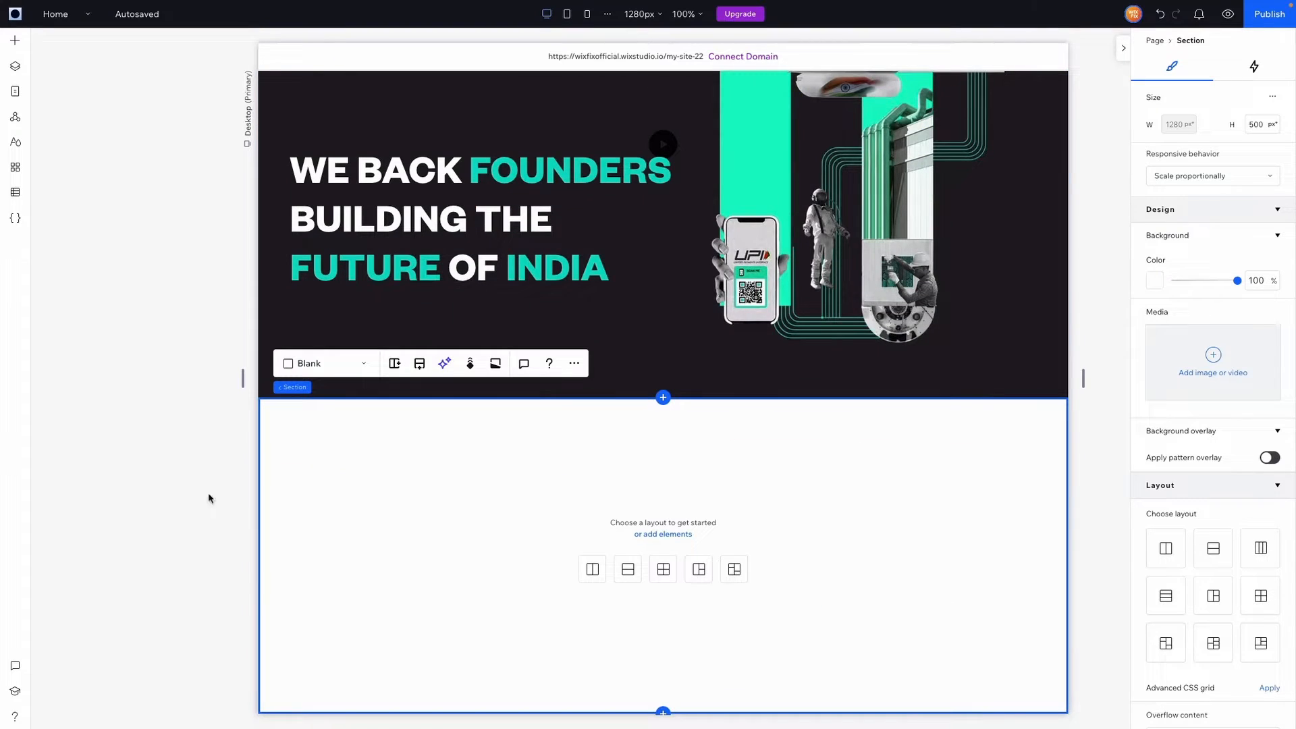
left_click(1155, 280)
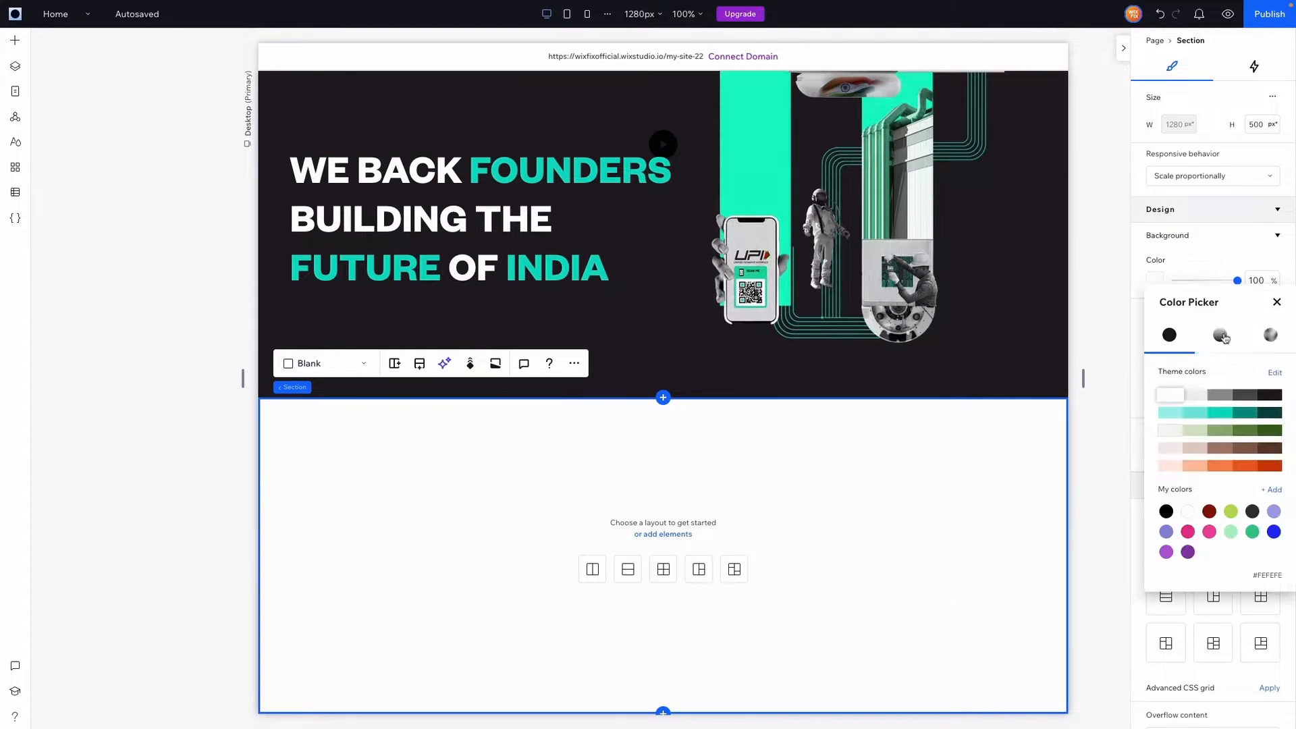
left_click(1272, 401)
left_click(1276, 303)
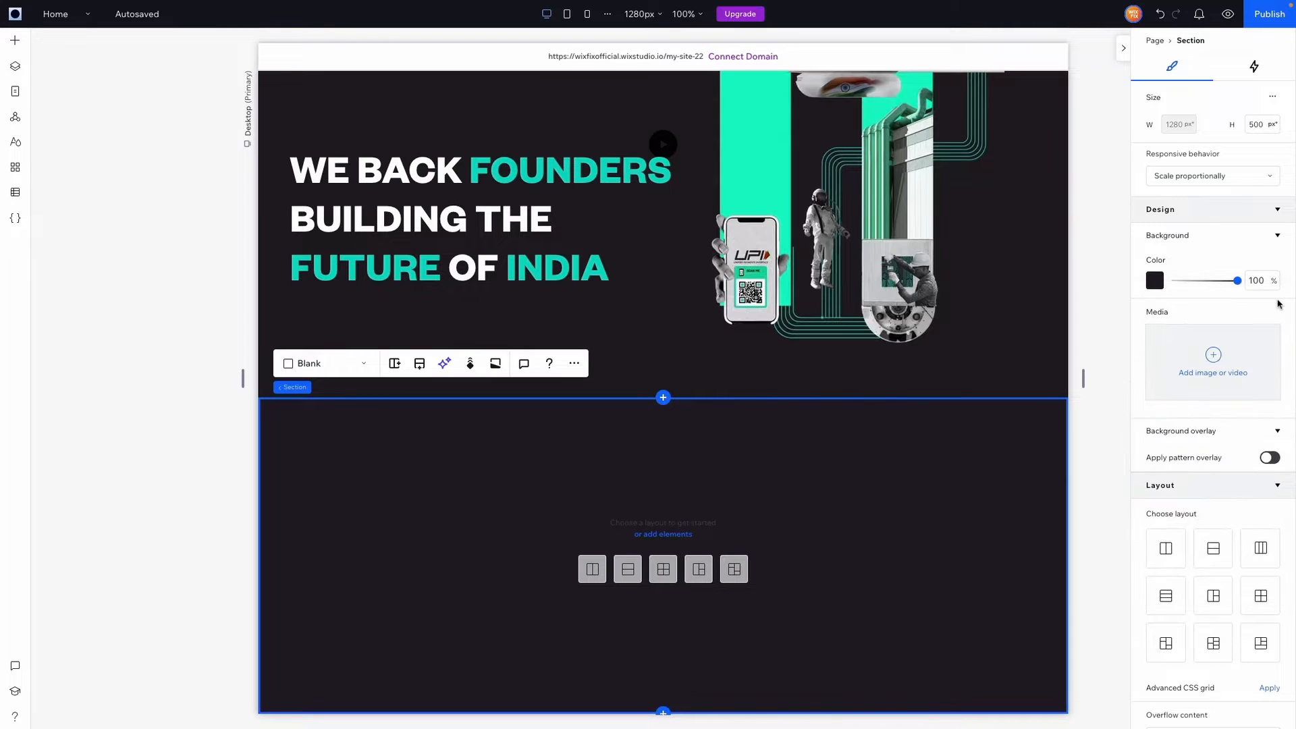
left_click(1259, 123)
scroll(714, 443, "down", 4)
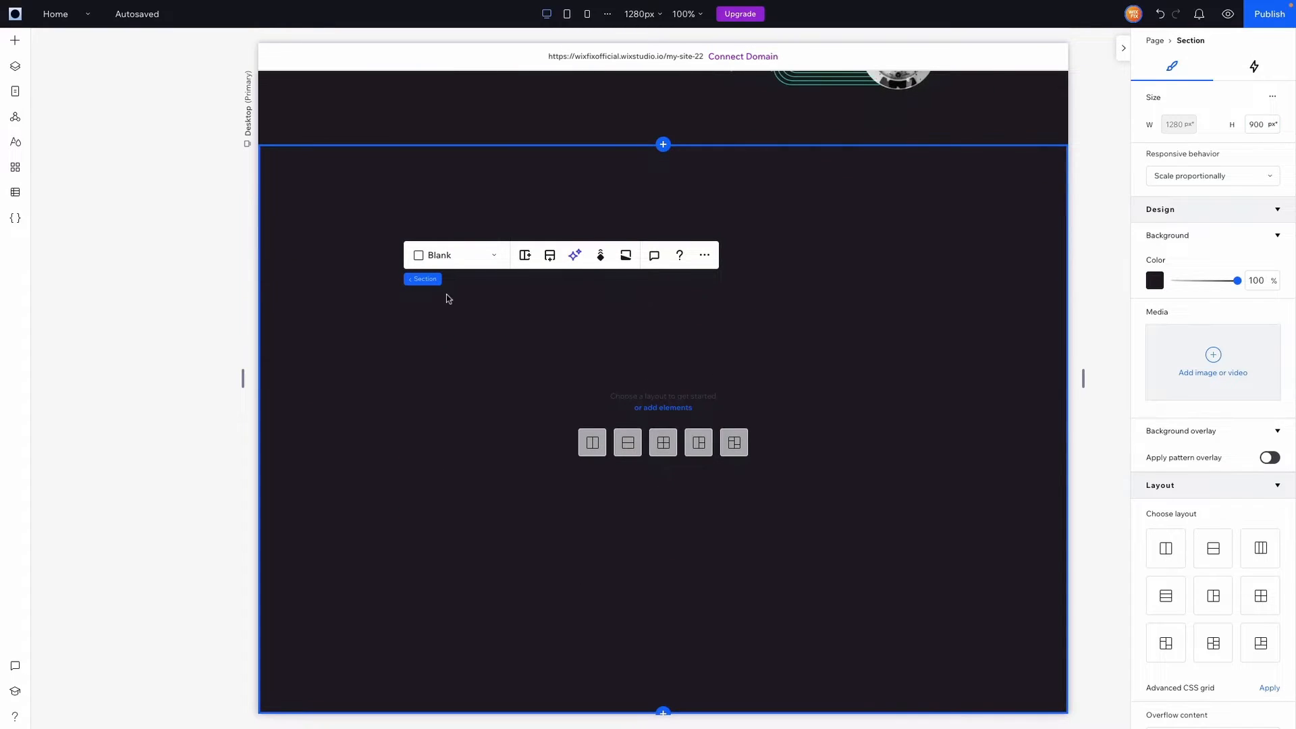
Place a Heading 2 in the dark section and paste the 'WE EMPOWER INNOVATIVE…' slogan
left_click(17, 44)
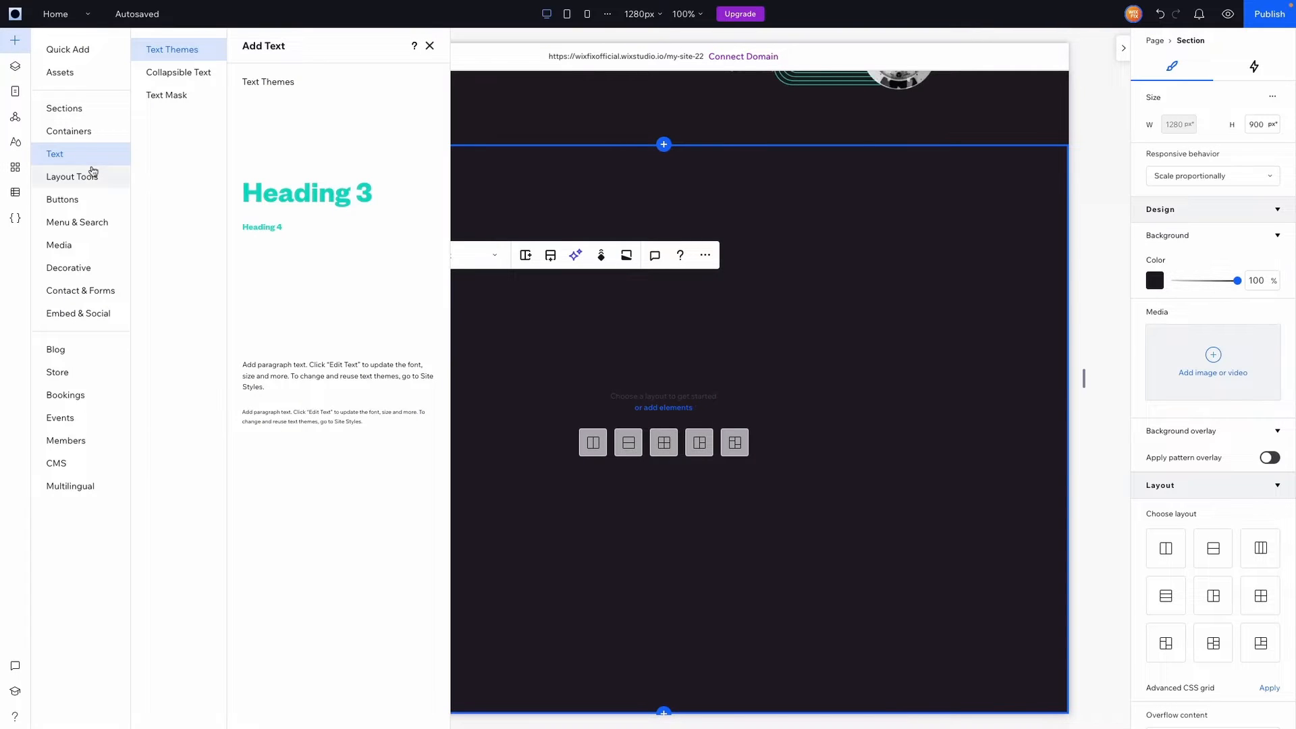
left_click_drag(273, 158, 656, 265)
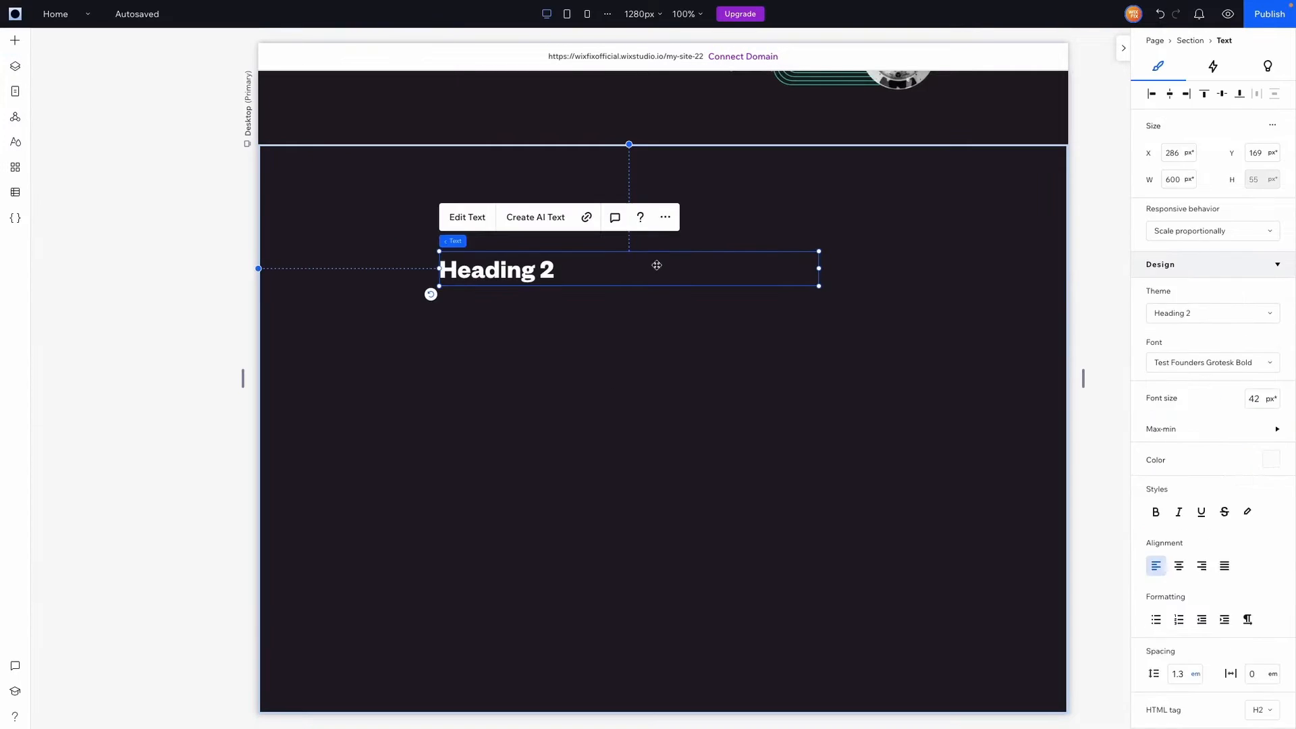
double_click(544, 271)
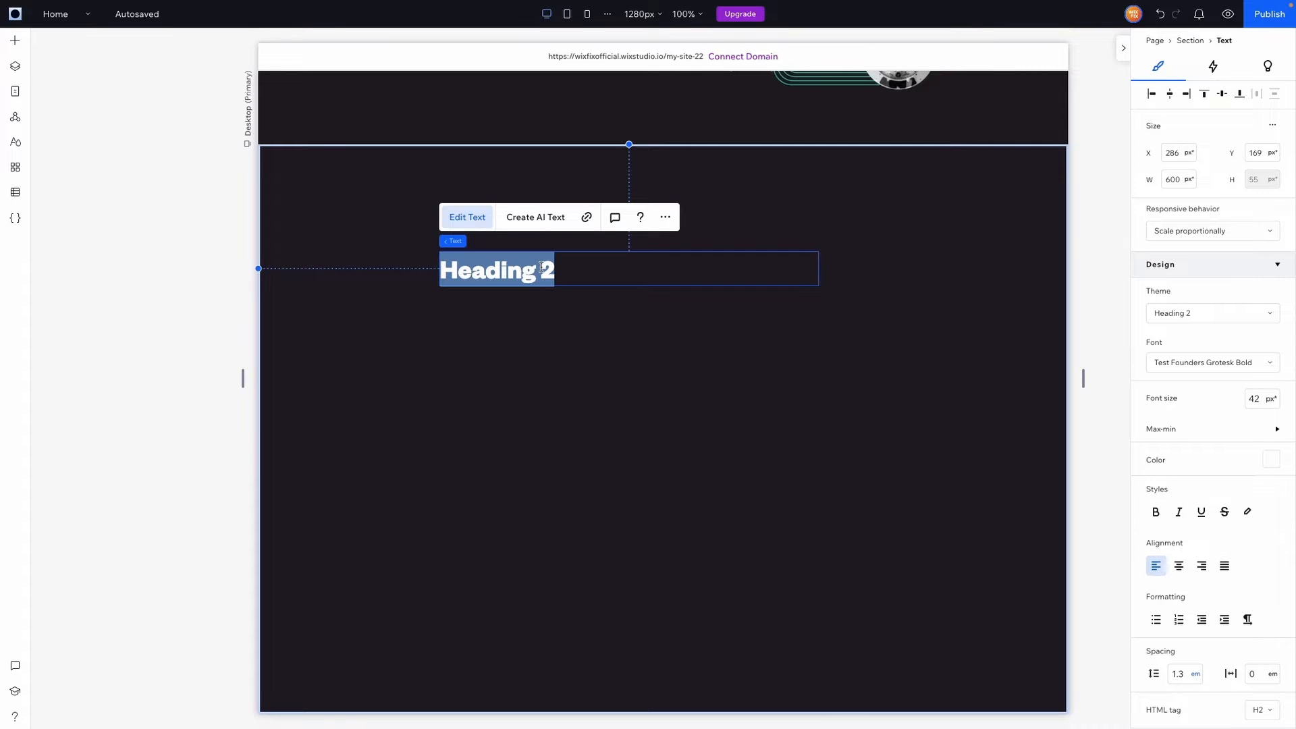
type("WE EMPOWER INNOVATIVE AND\\nDARING ENTREPRENEURS THAT ARE RETHINKING THE ORDINARY.")
key("Escape")
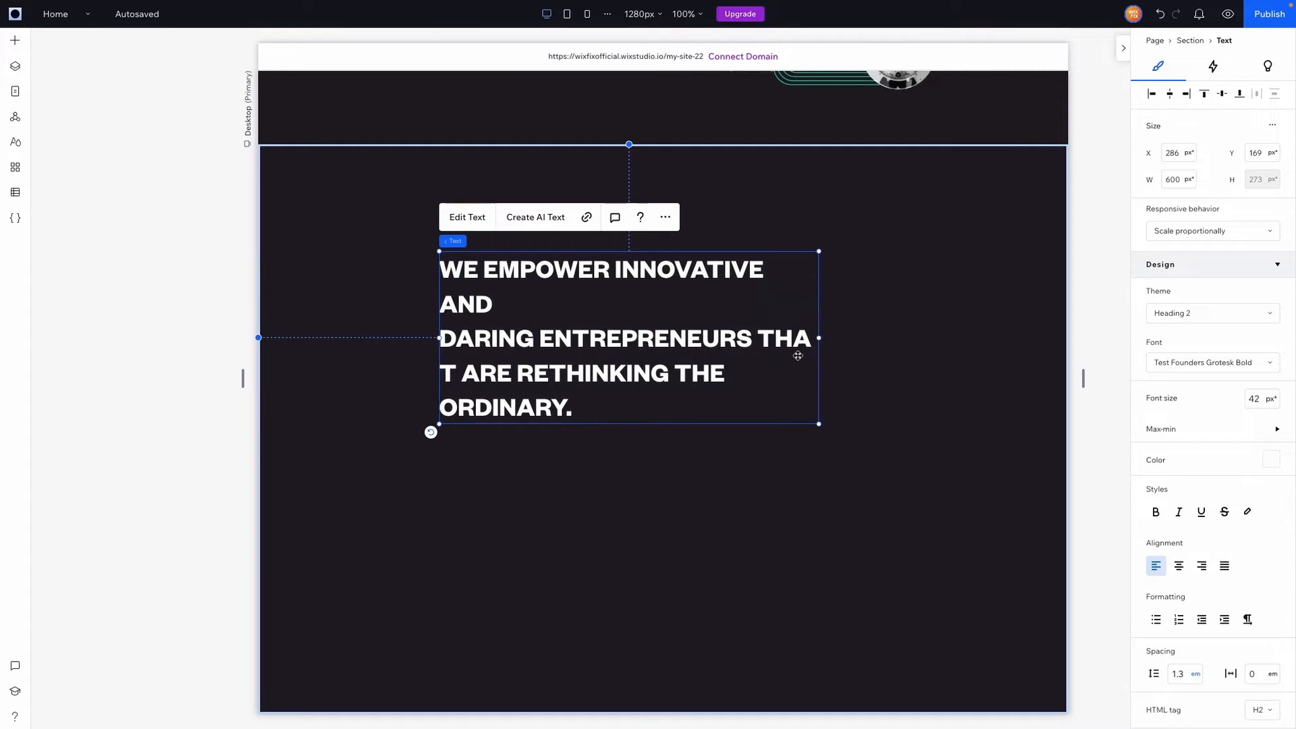
Resize the heading box to 834 px and remove the line break before DARING
left_click_drag(817, 337, 1018, 324)
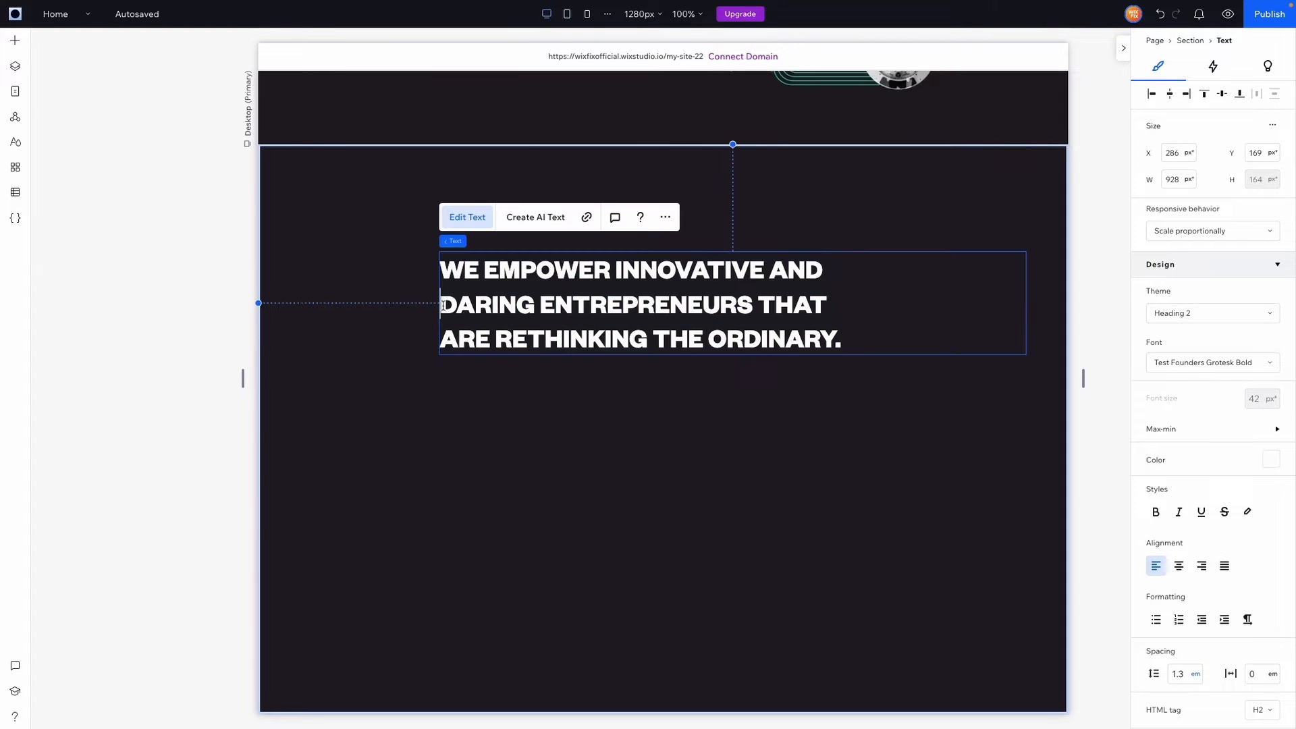
key("BackSpace")
left_click(938, 304)
left_click(1051, 305)
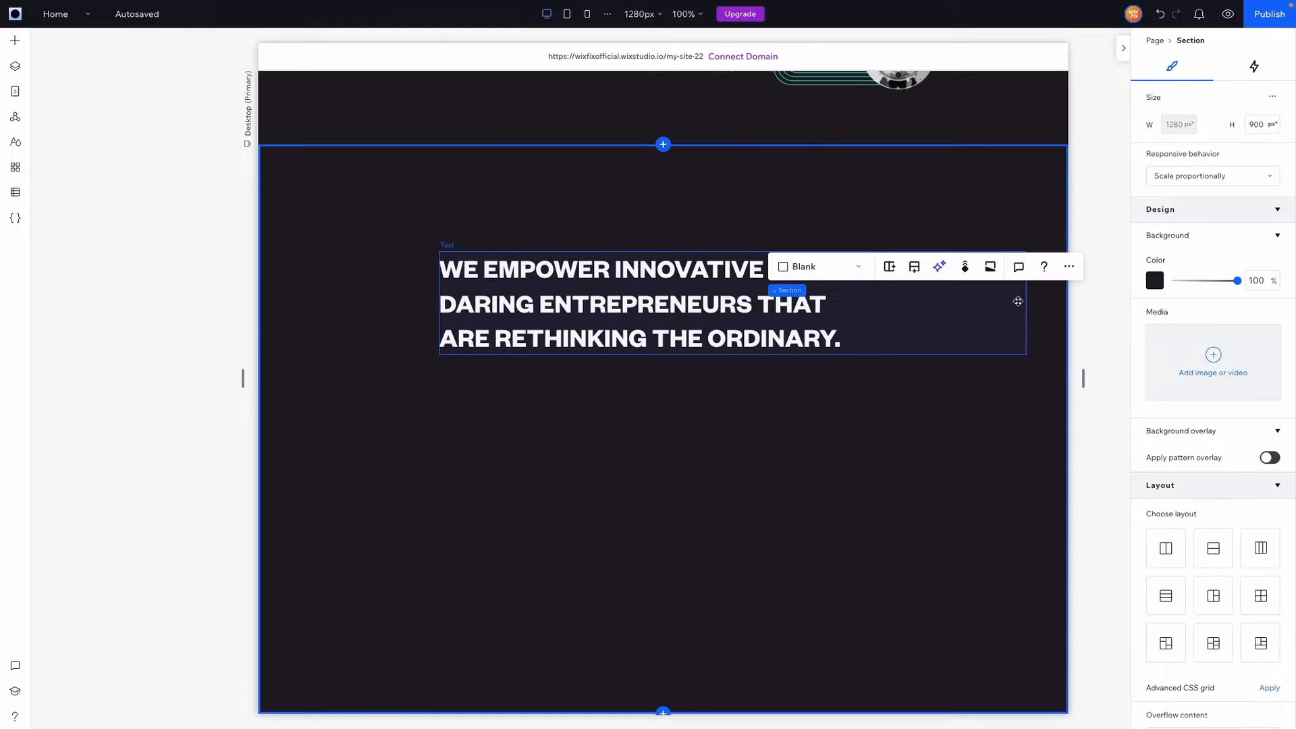
left_click(1018, 301)
left_click_drag(1026, 302, 966, 307)
double_click(450, 305)
left_click(441, 304)
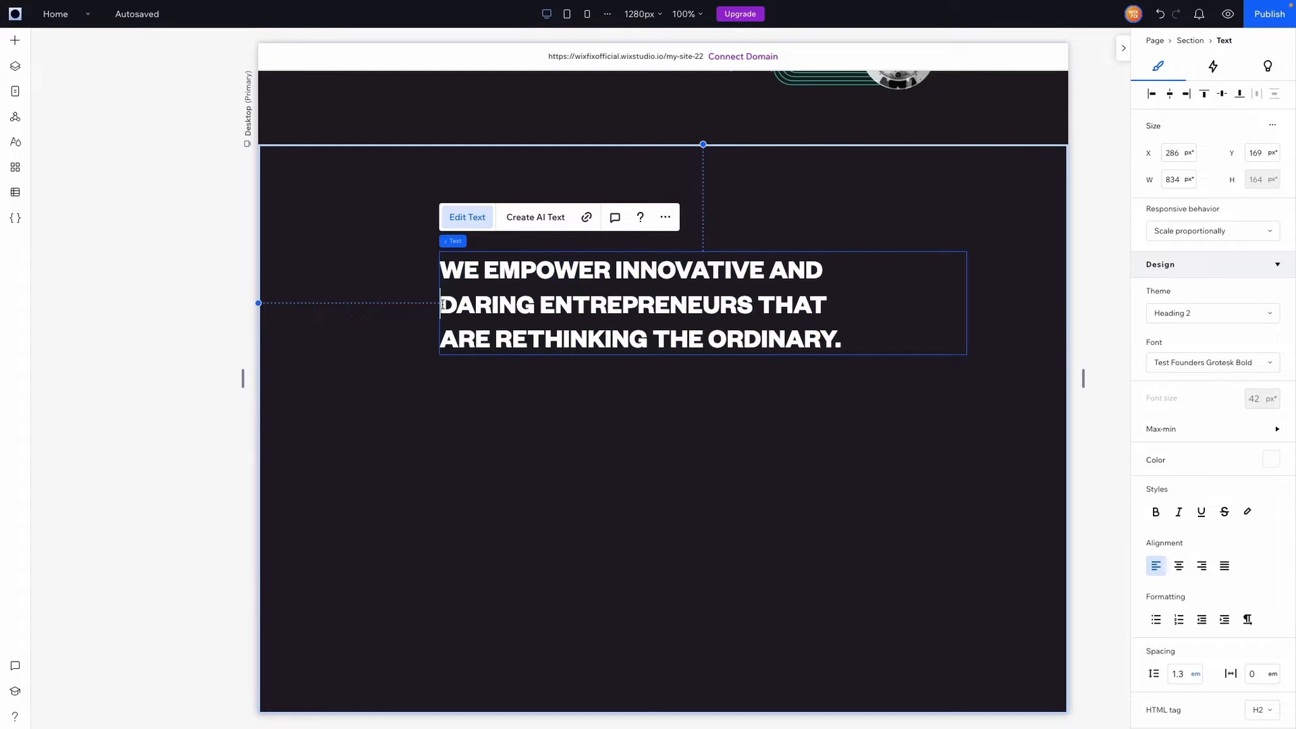
key("BackSpace")
Move the heading higher and centre it horizontally in the section
left_click(992, 312)
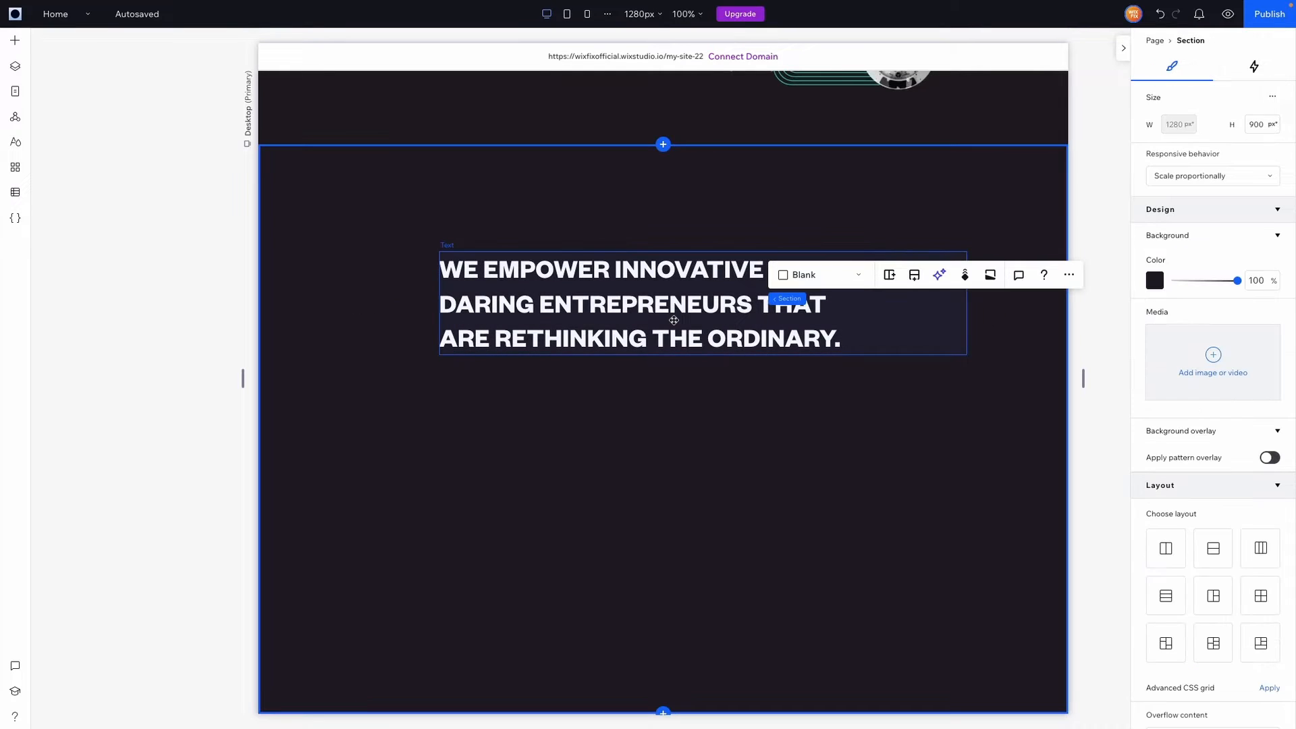
left_click_drag(609, 309, 616, 287)
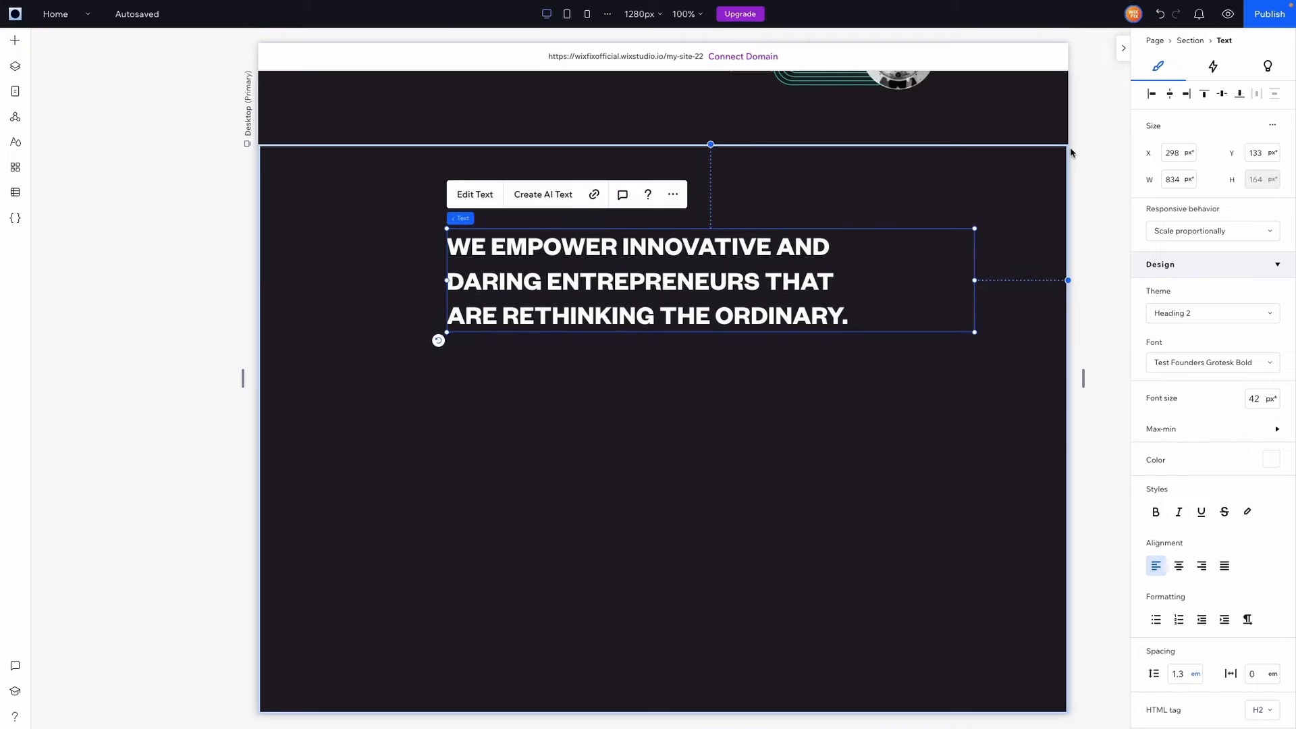
left_click(1171, 95)
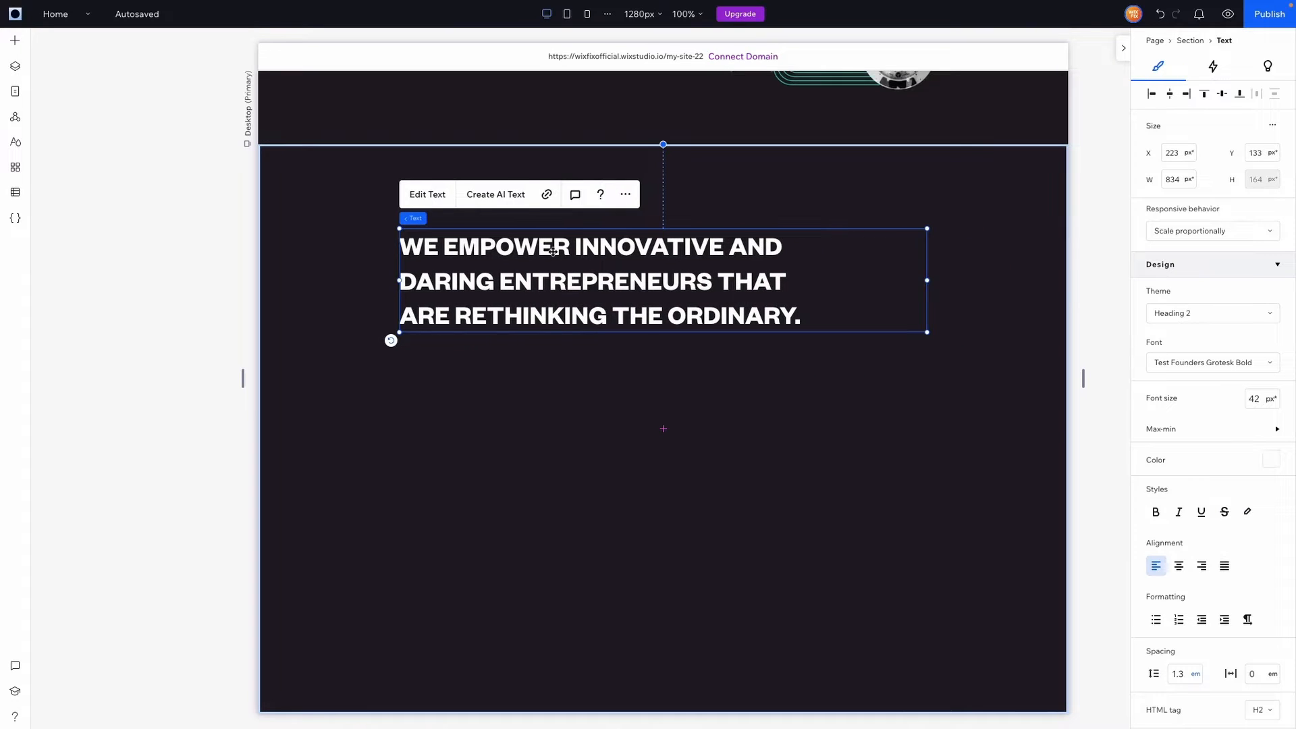
Colour the words EMPOWER and ENTREPRENEURS teal
double_click(544, 262)
double_click(506, 248)
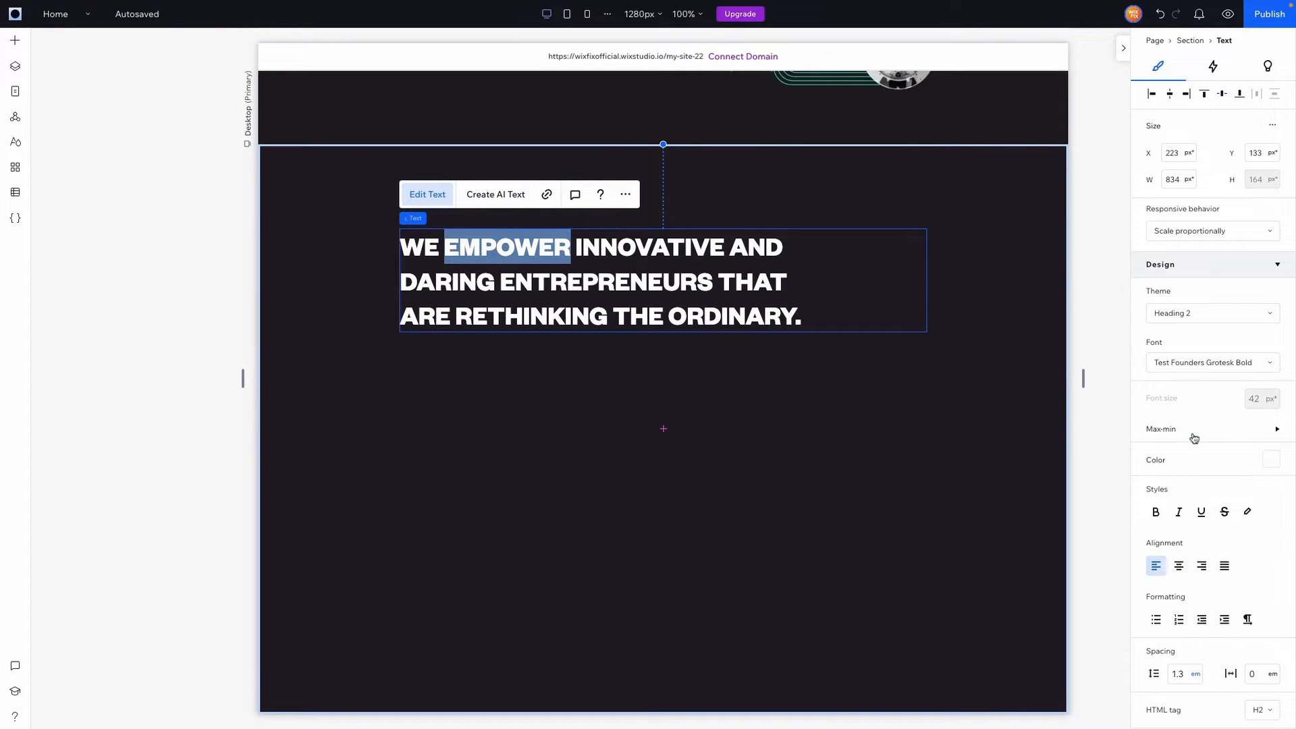
left_click(1270, 460)
left_click(1220, 549)
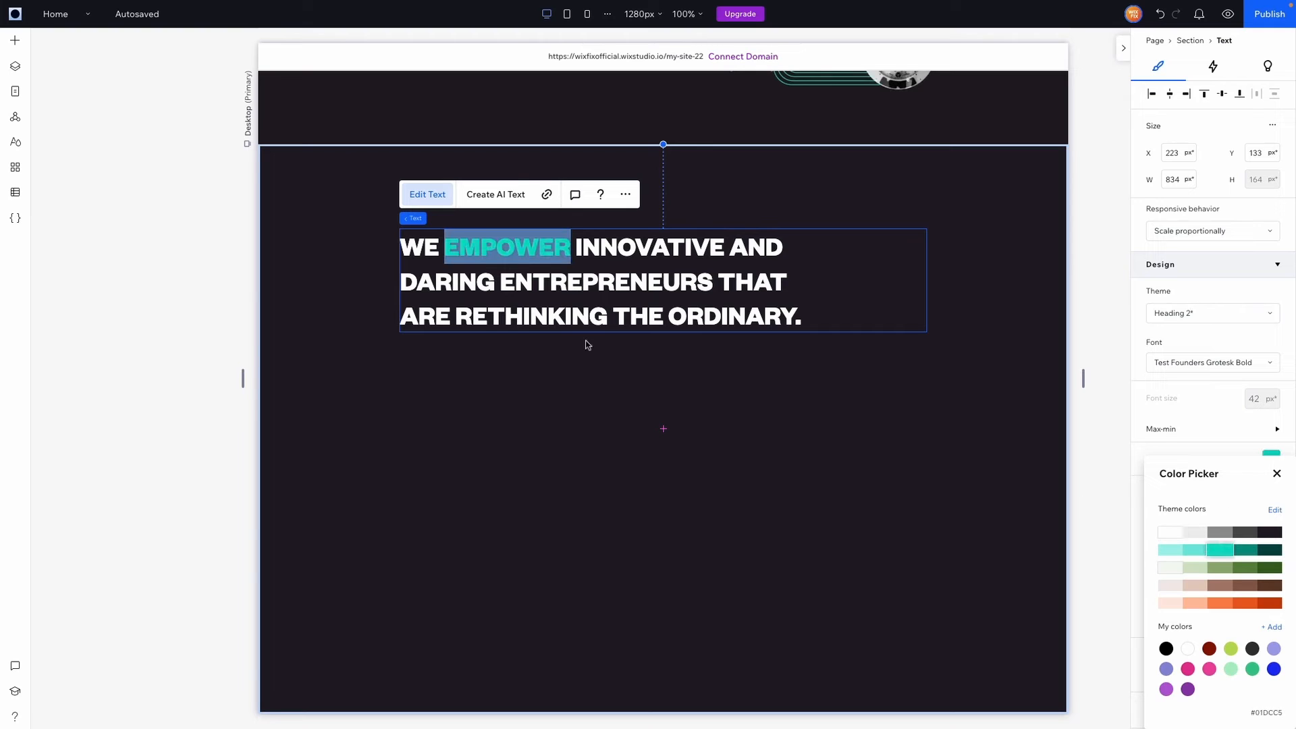
left_click(545, 284)
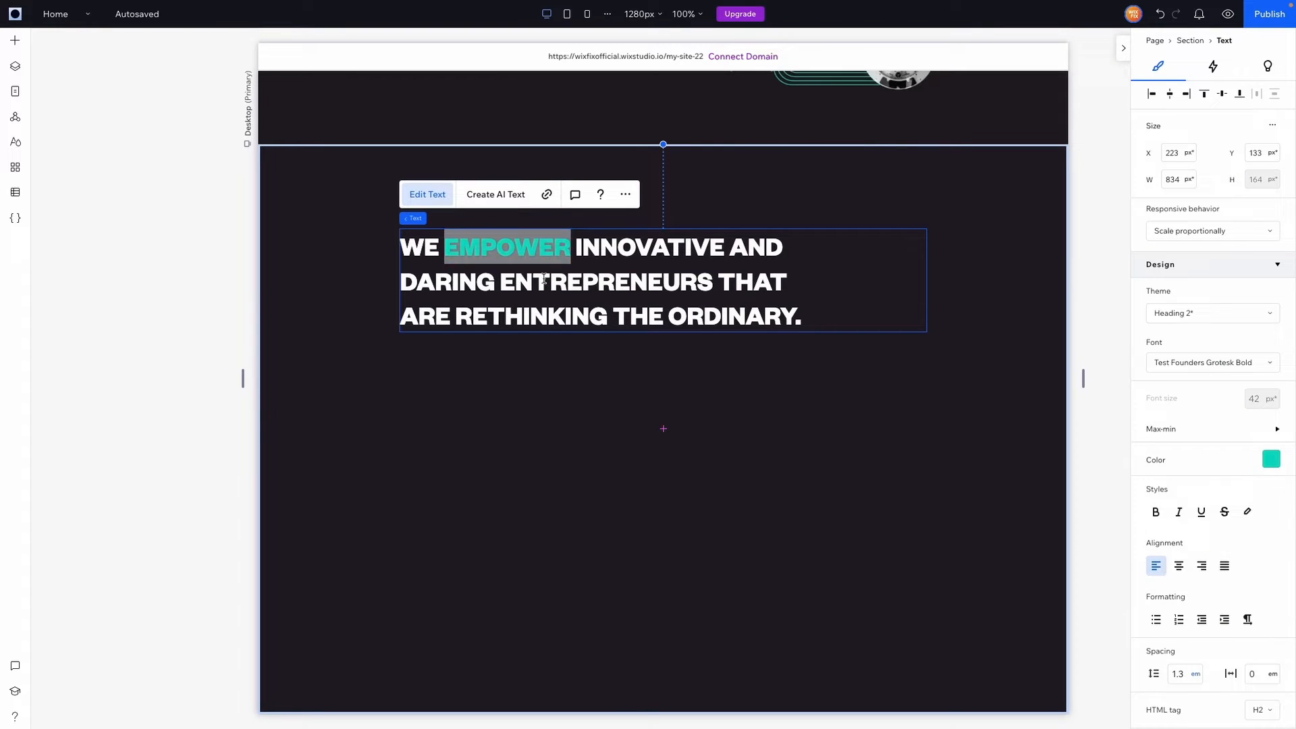
double_click(587, 284)
left_click(1271, 459)
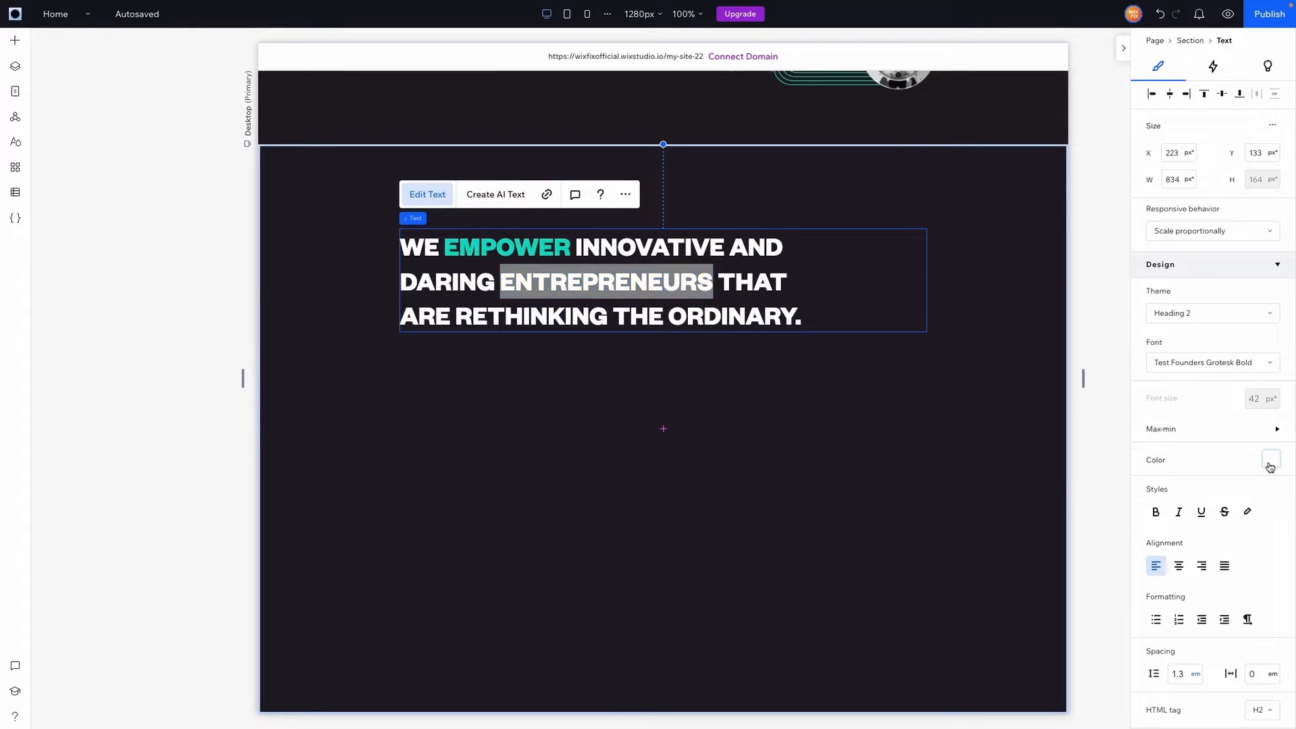
left_click(1223, 551)
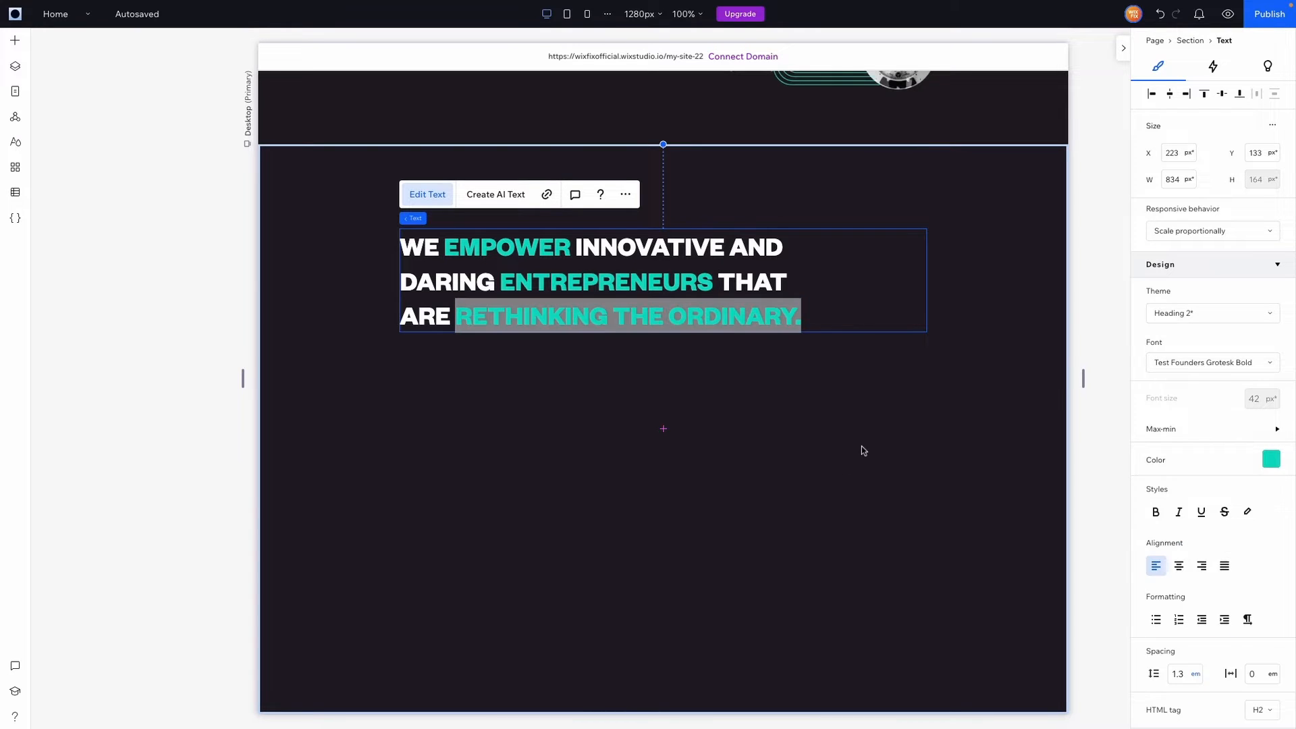
left_click(862, 446)
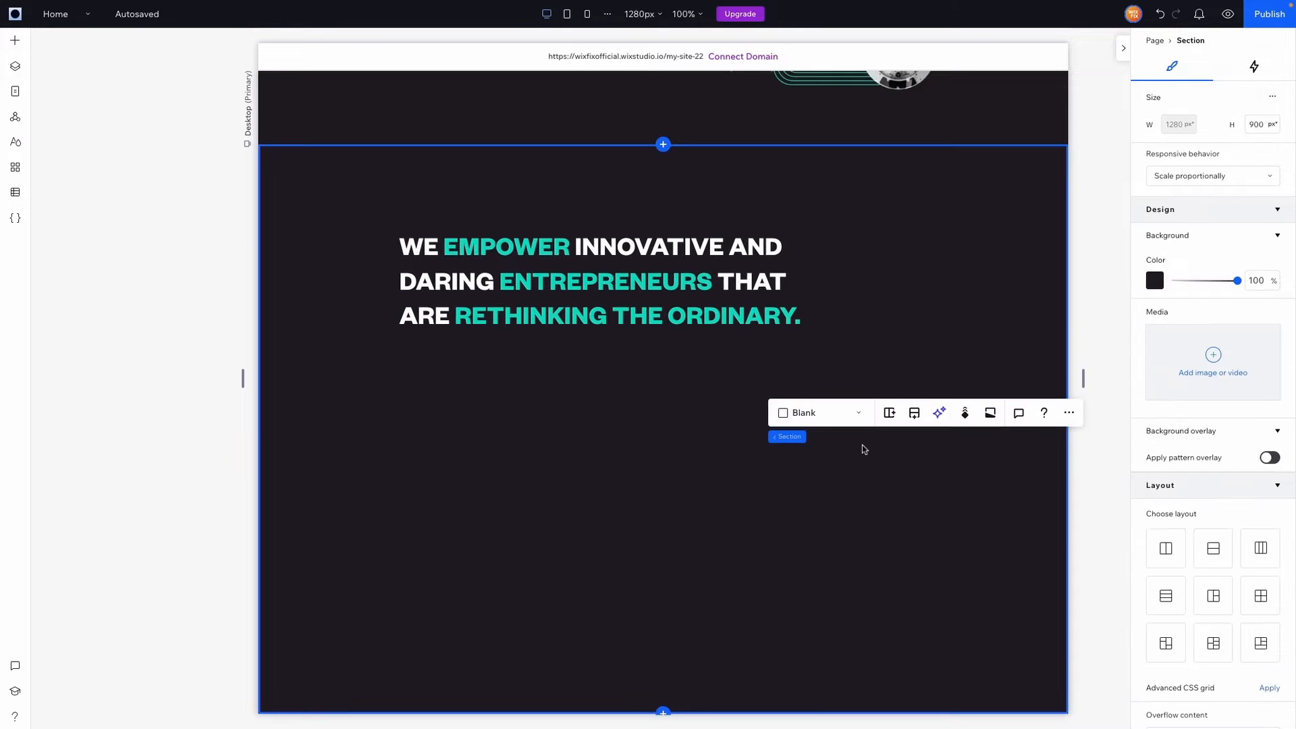
Add a paragraph below the heading with the two-paragraph CapFort description in white text
left_click(22, 41)
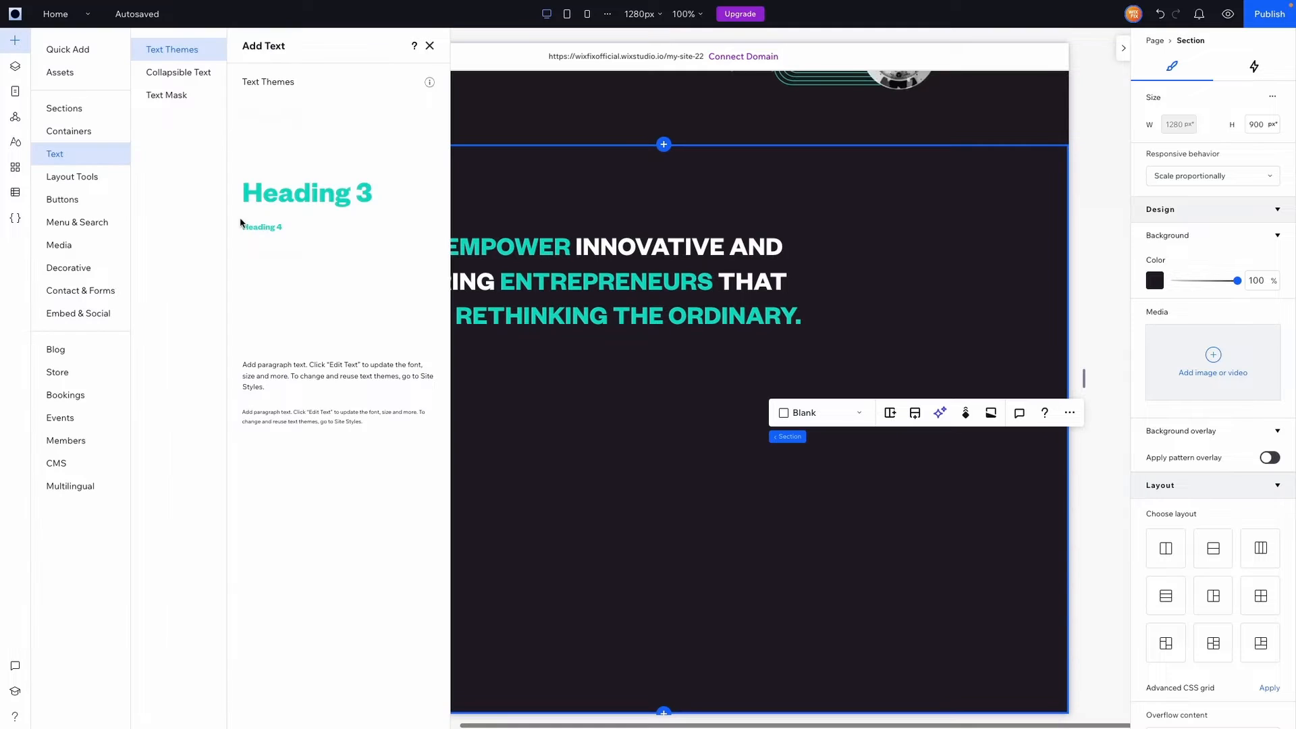
left_click_drag(277, 342, 749, 397)
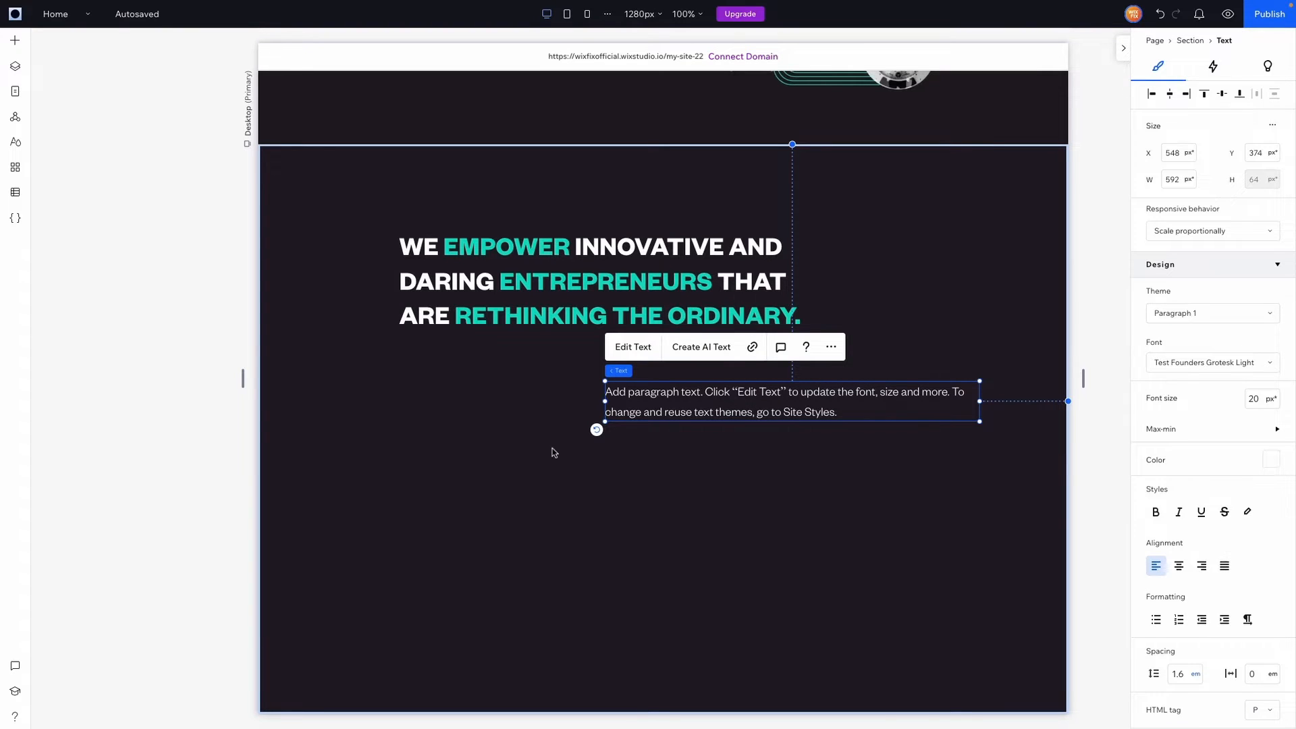
double_click(638, 404)
type("At CapFort, we believe that the most exciting and impactful ideas often come from passionate, driven entrepreneurs with a bold vision for the future. We partner with these visionaries to help build successful businesses, providing not just funding, but also expertise and support to help them grow and succeed.  We are proud to be a part of India's vibrant startup ecosystem, and we are committed to contributing to its continued growth and success. We are inspired by the entrepreneurs we work with, who are constantly pushing the boundaries of what's possible and striving to make the world a better place. We are committed to supporting them every step of the way, helping them achieve their goals and realize their full potential.")
left_click(1271, 460)
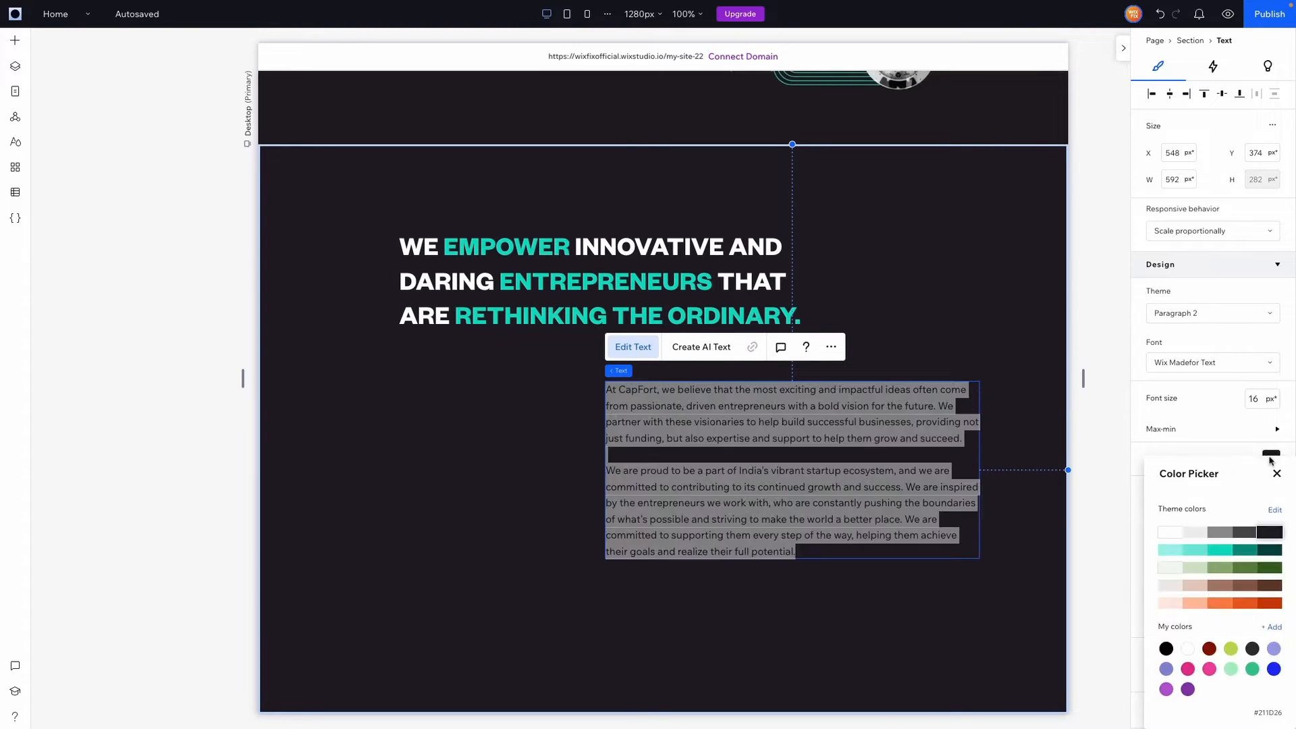
left_click(1170, 532)
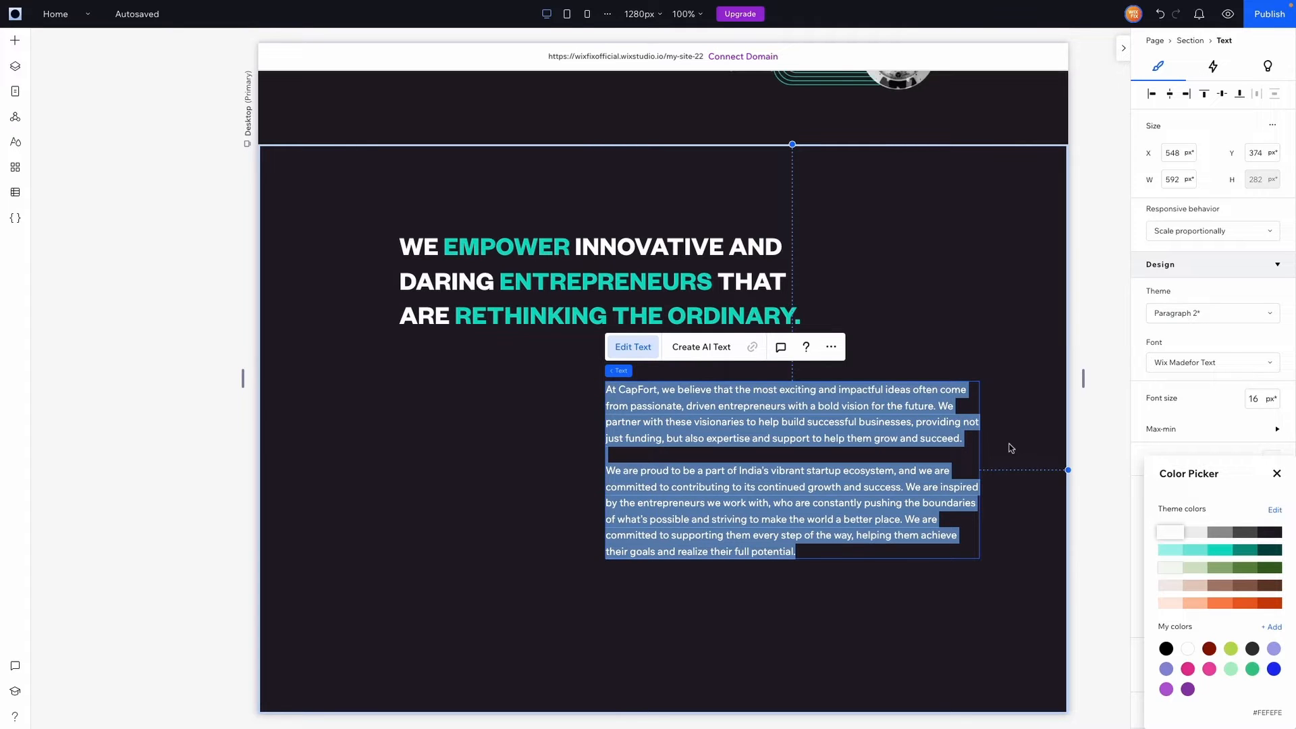
left_click(1010, 448)
left_click(1010, 449)
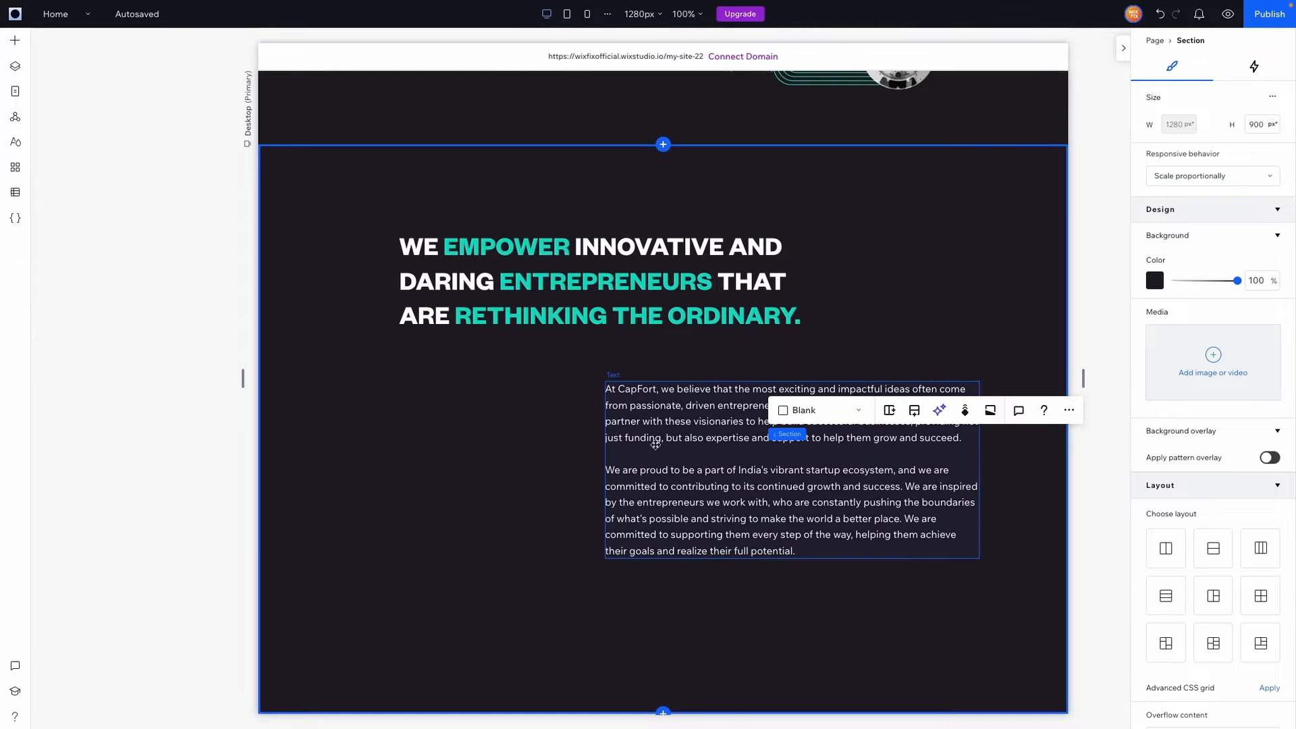
scroll(659, 427, "up", 7)
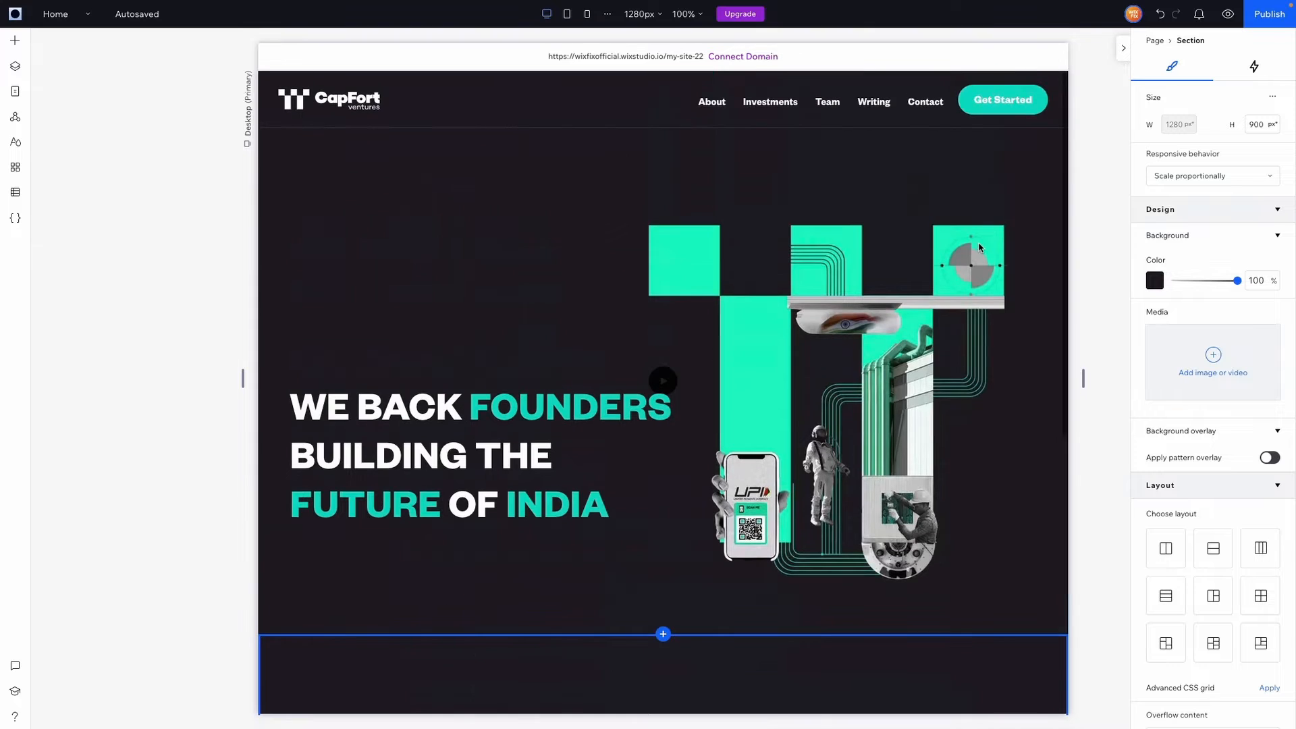
Paste a copy of the header's Get Started button below the paragraphs with black text
left_click(999, 100)
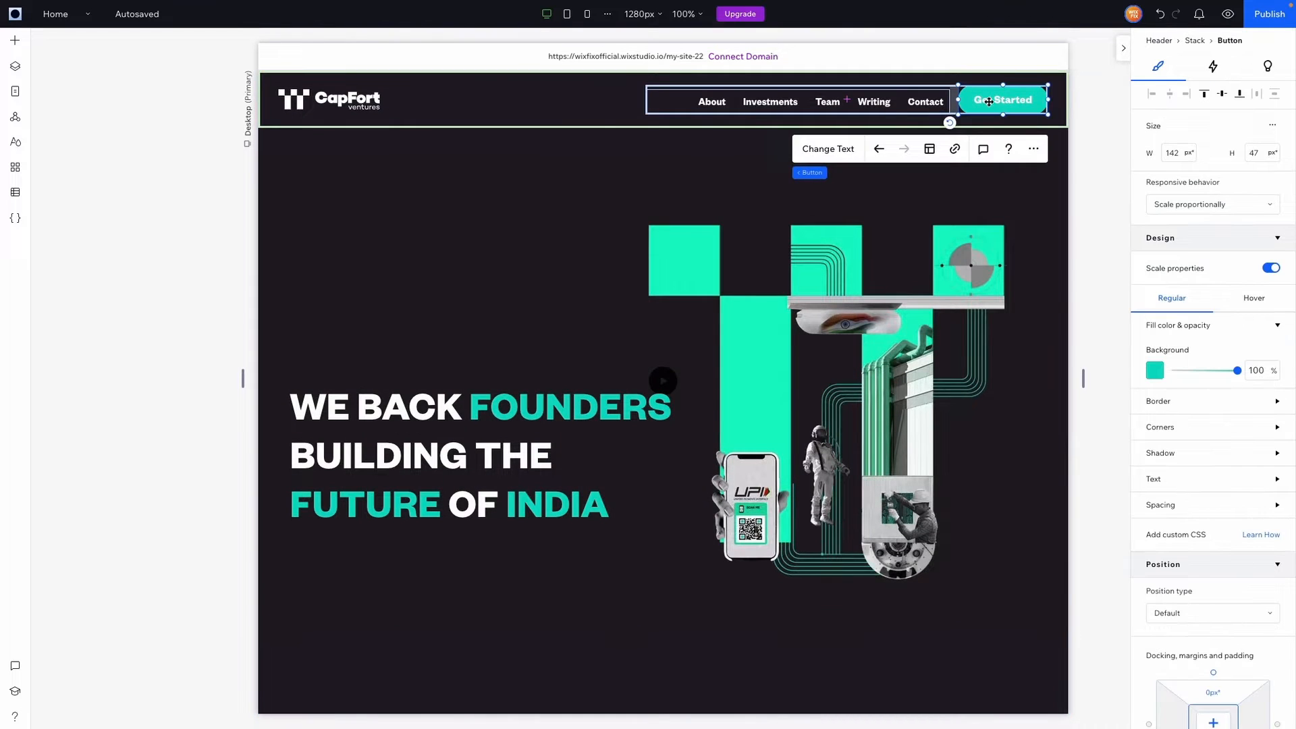
scroll(925, 341, "down", 7)
left_click(848, 592)
key("ctrl+v")
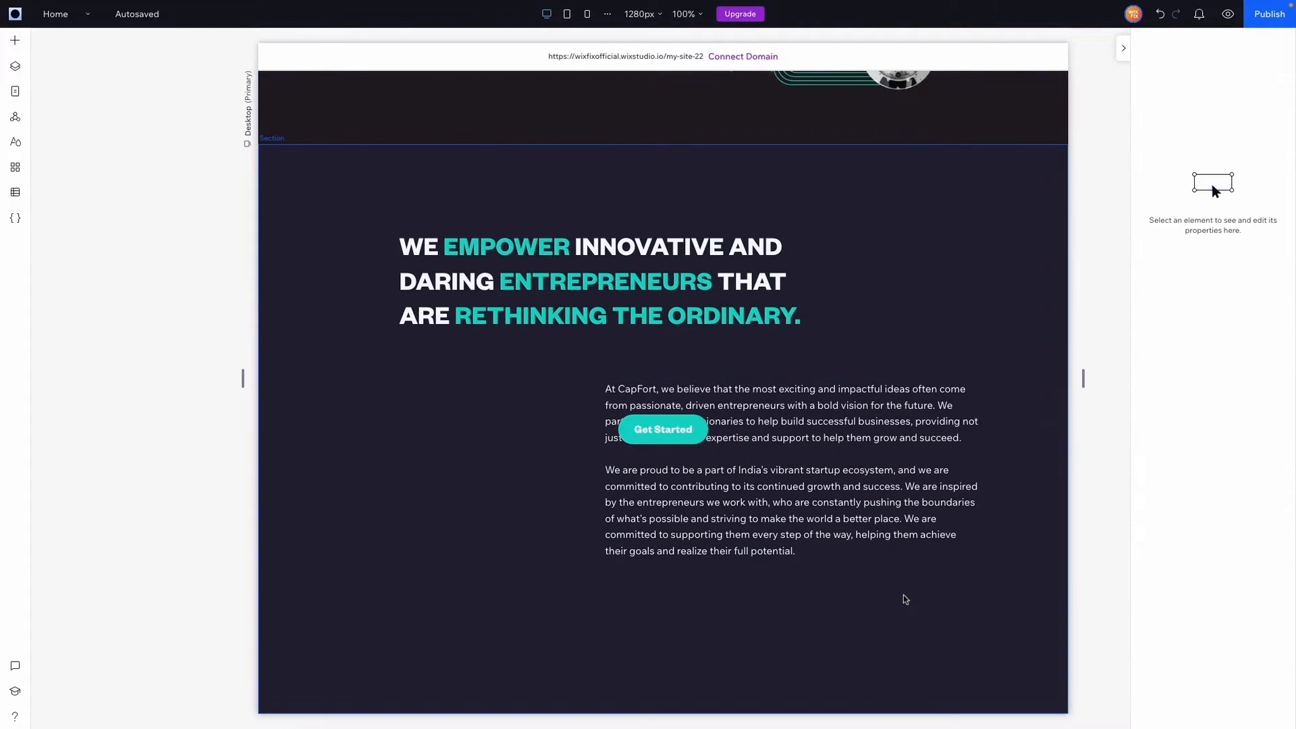
left_click_drag(668, 429, 940, 596)
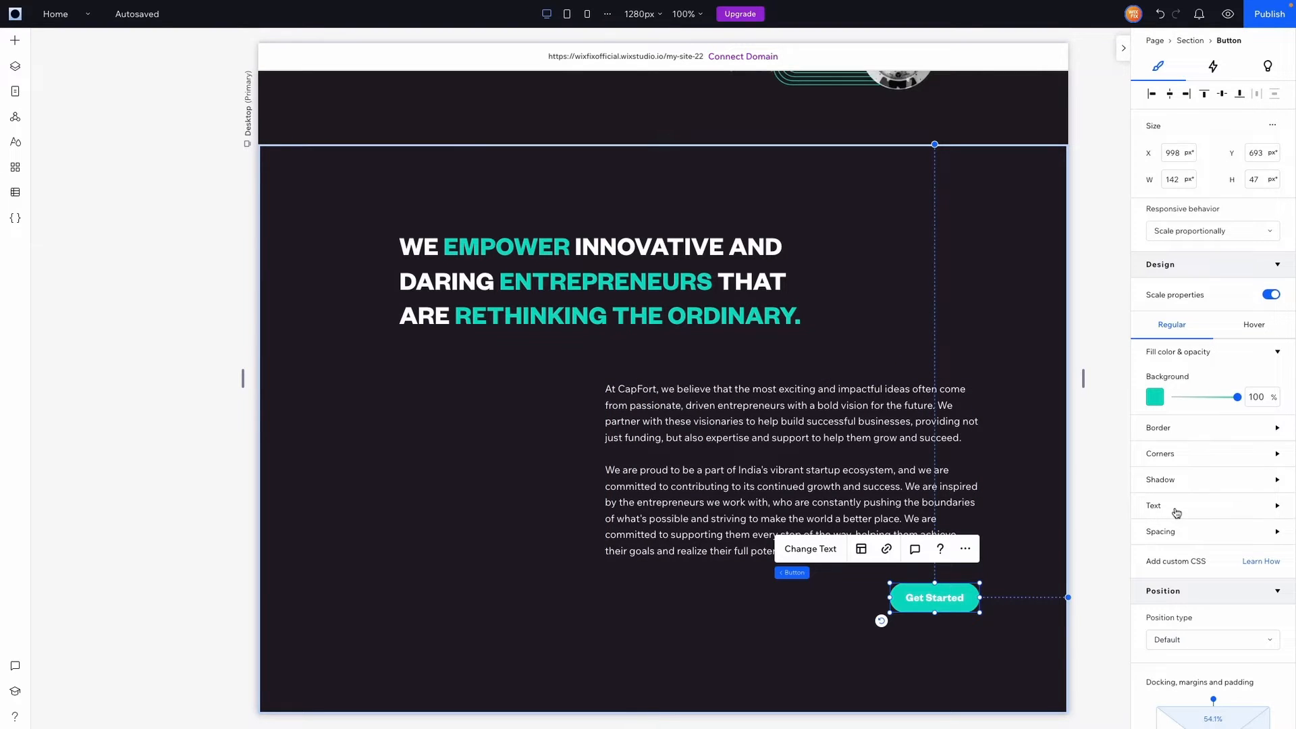
left_click(1168, 512)
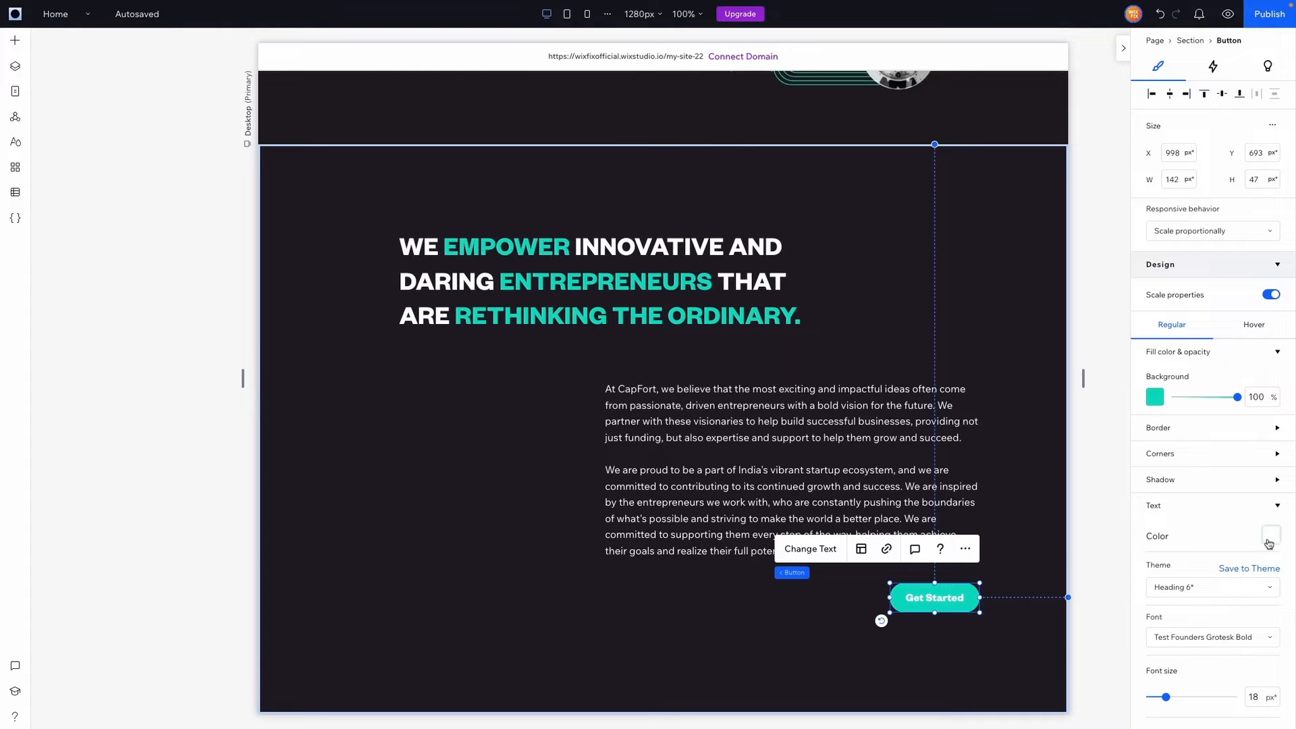
left_click(1268, 537)
left_click(1269, 535)
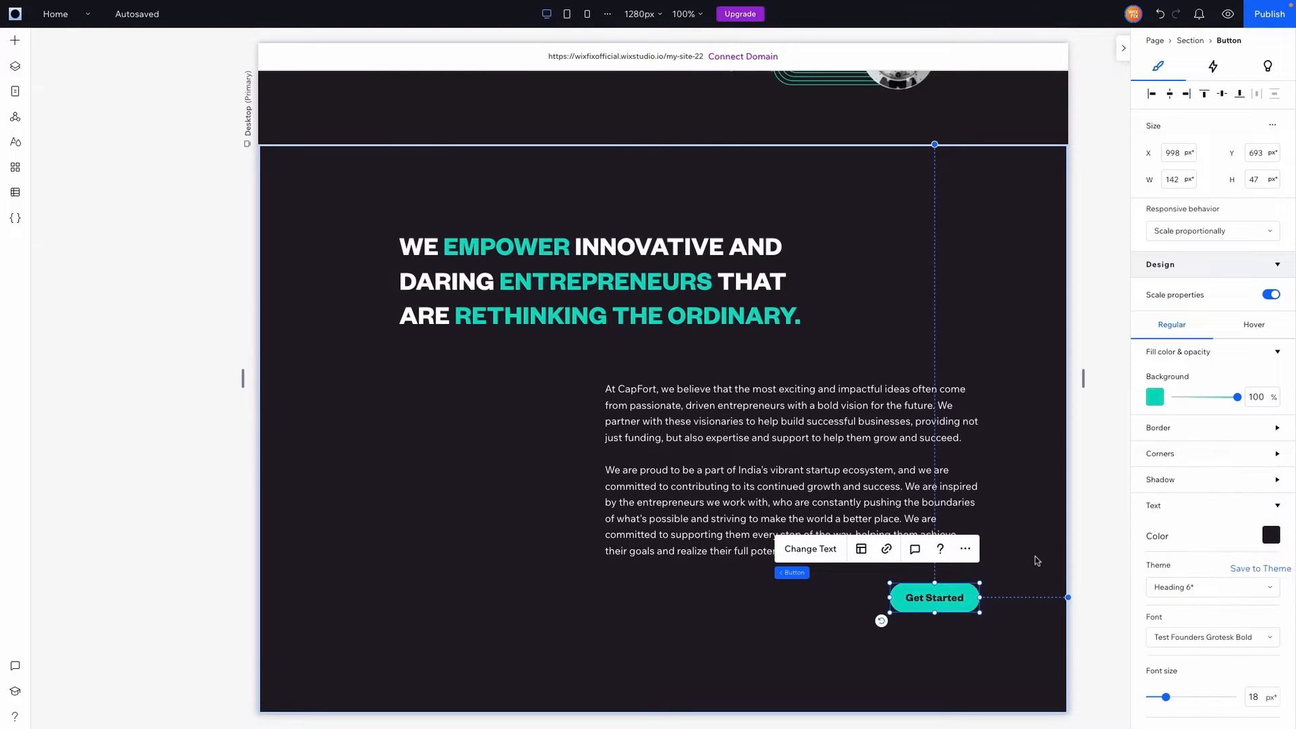
Multi-select the heading, paragraphs and Get Started button to stack them vertically
left_click(1019, 567)
left_click(661, 298)
left_click(689, 439, "shift")
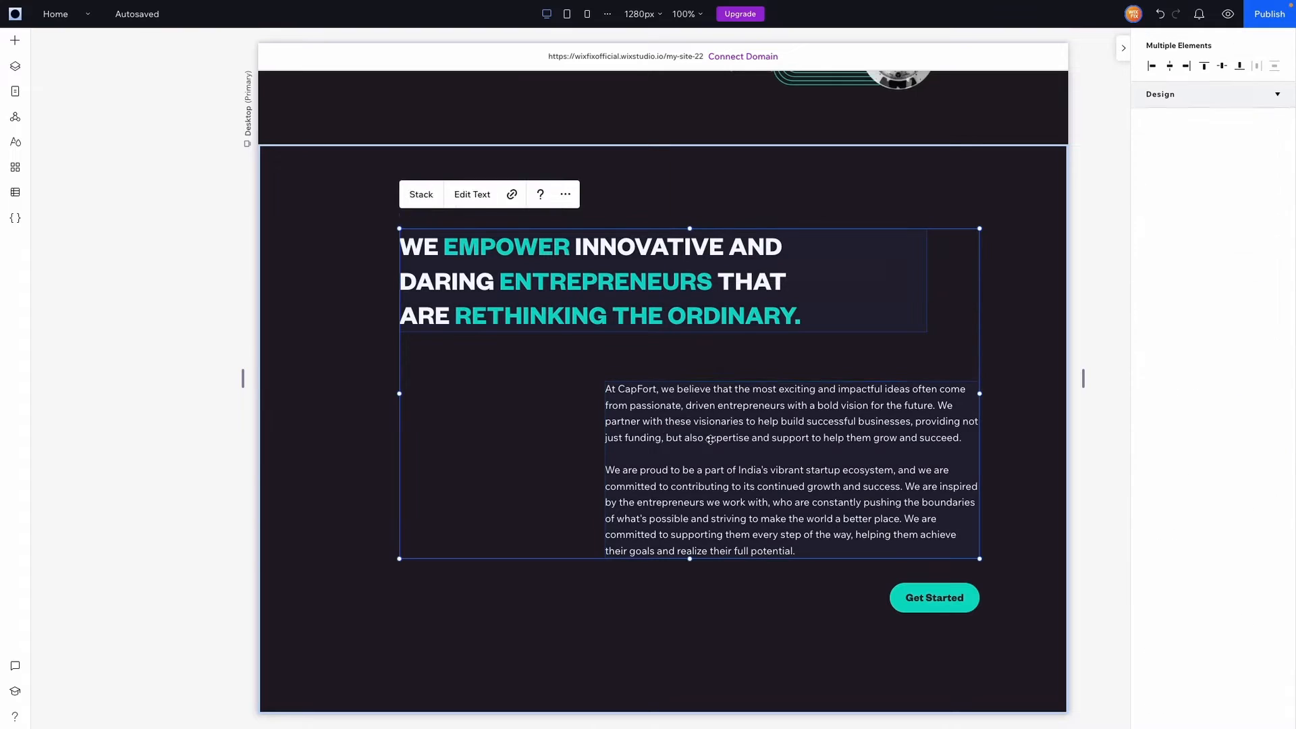
left_click(911, 606, "shift")
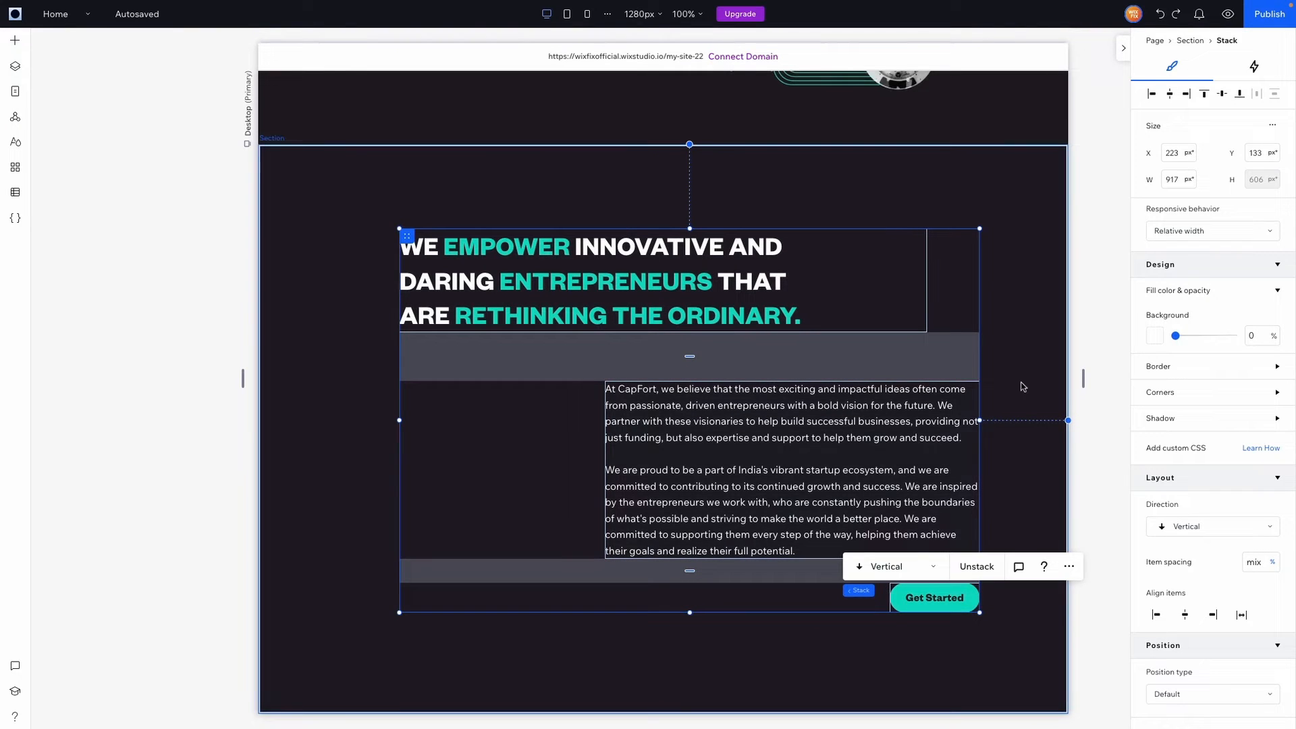
left_click(1021, 338)
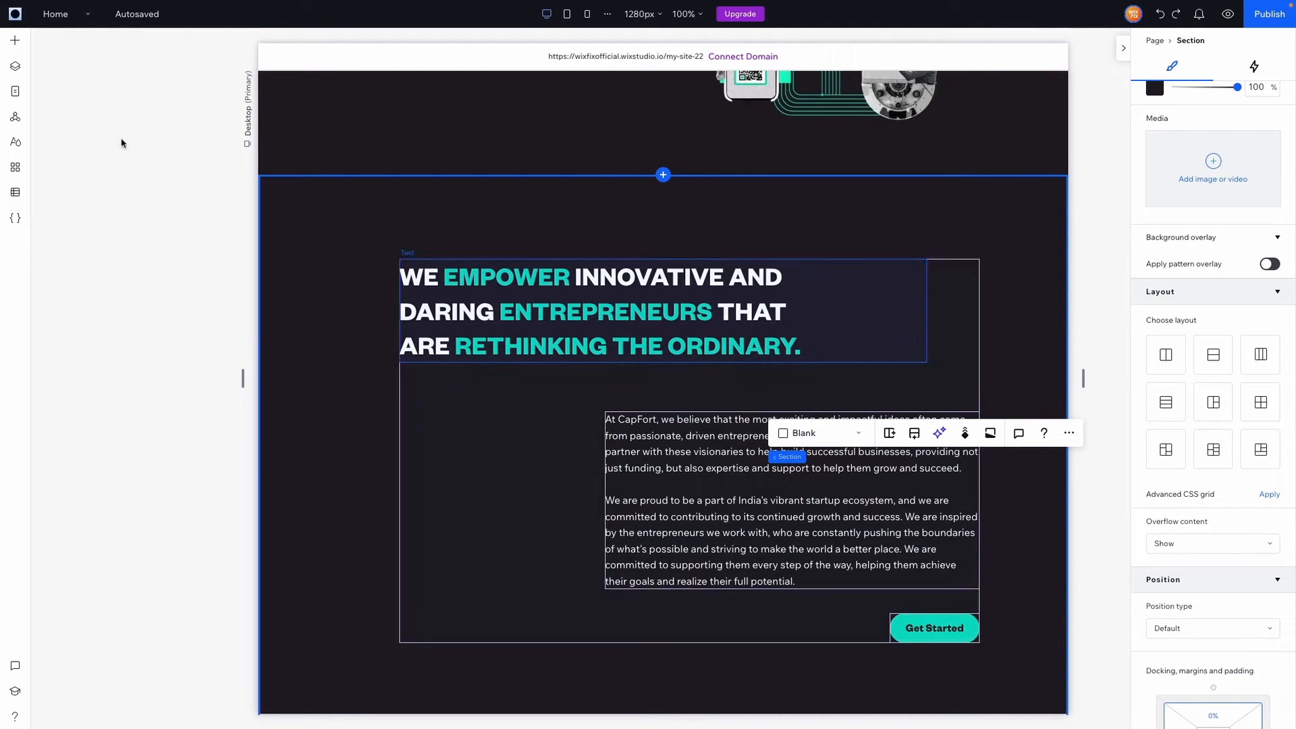
Add about-img.webp from Site Files and place it at the section's left edge
left_click(15, 40)
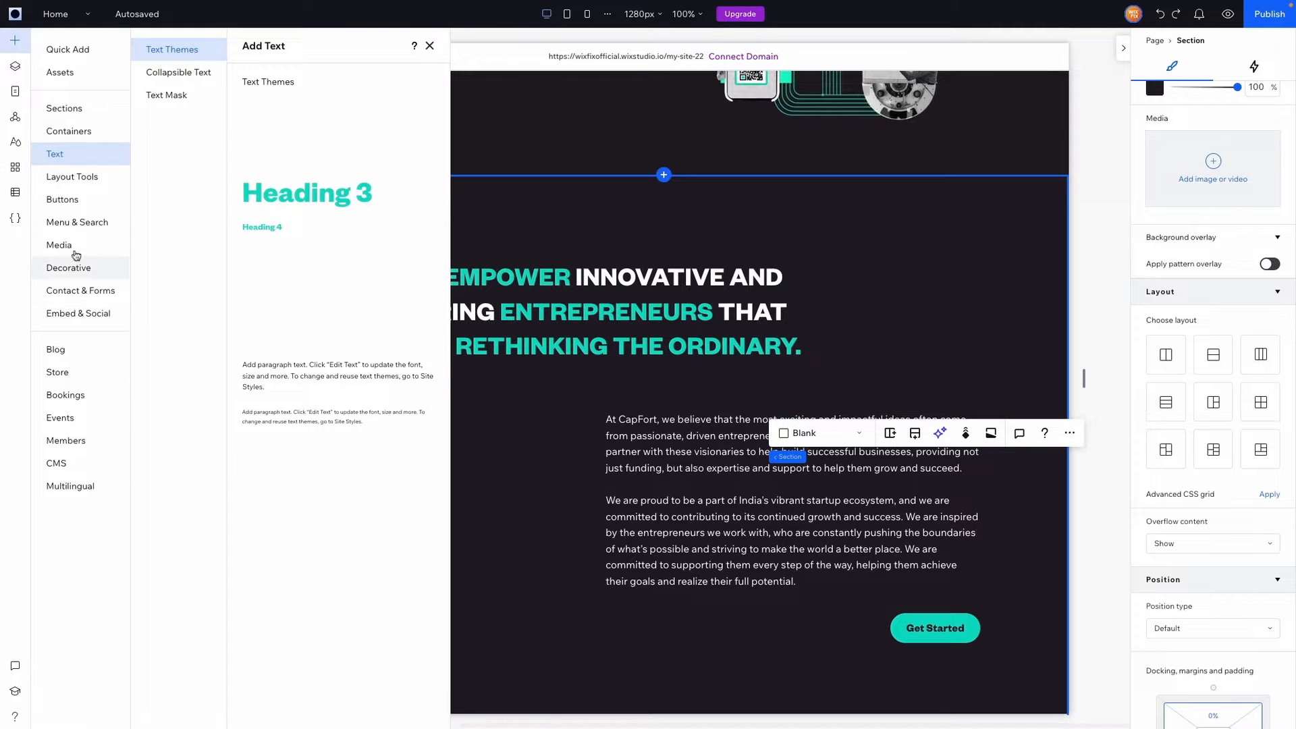
left_click(72, 251)
left_click(355, 350)
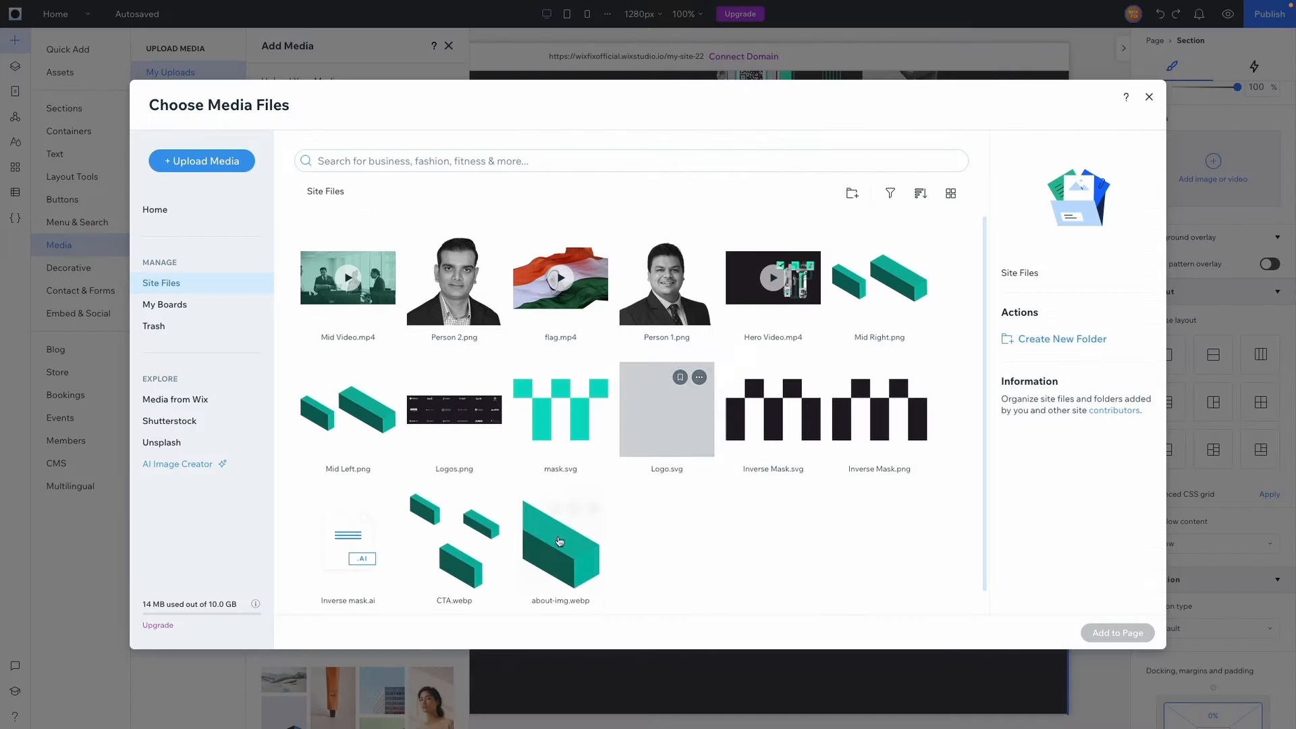
left_click(544, 575)
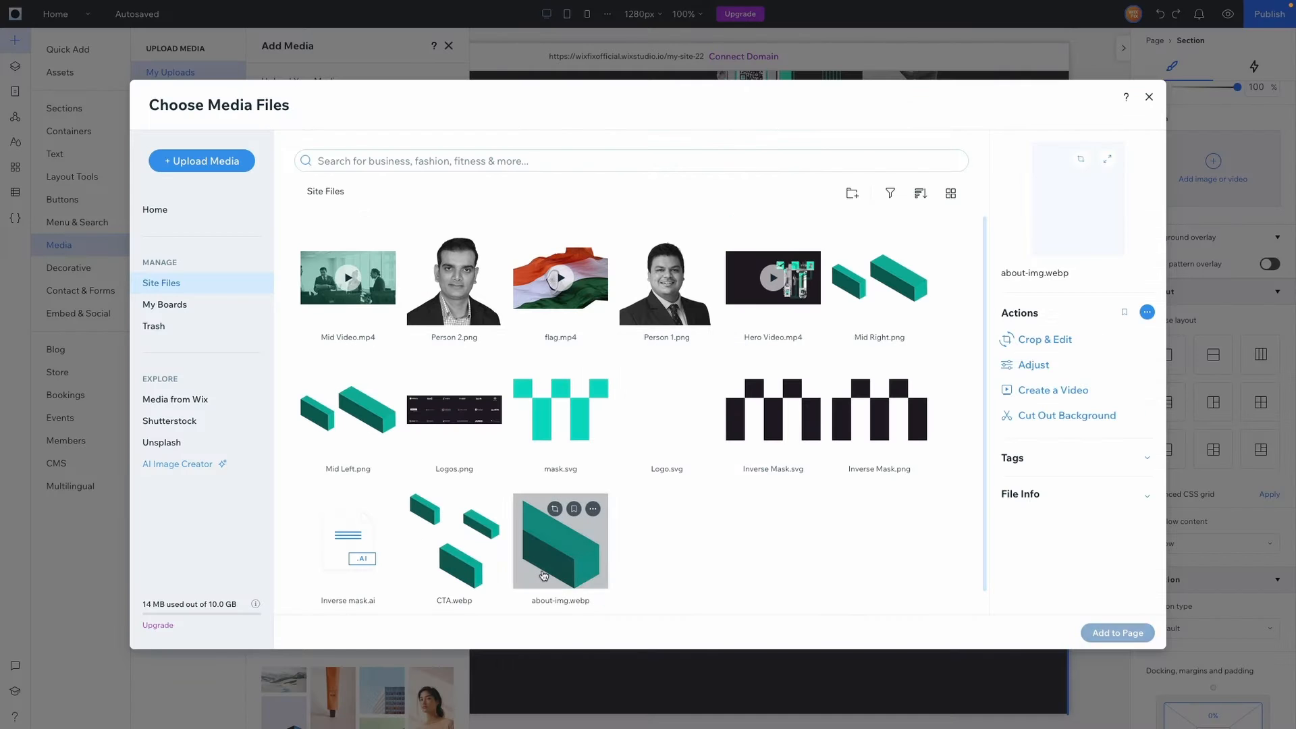
double_click(544, 575)
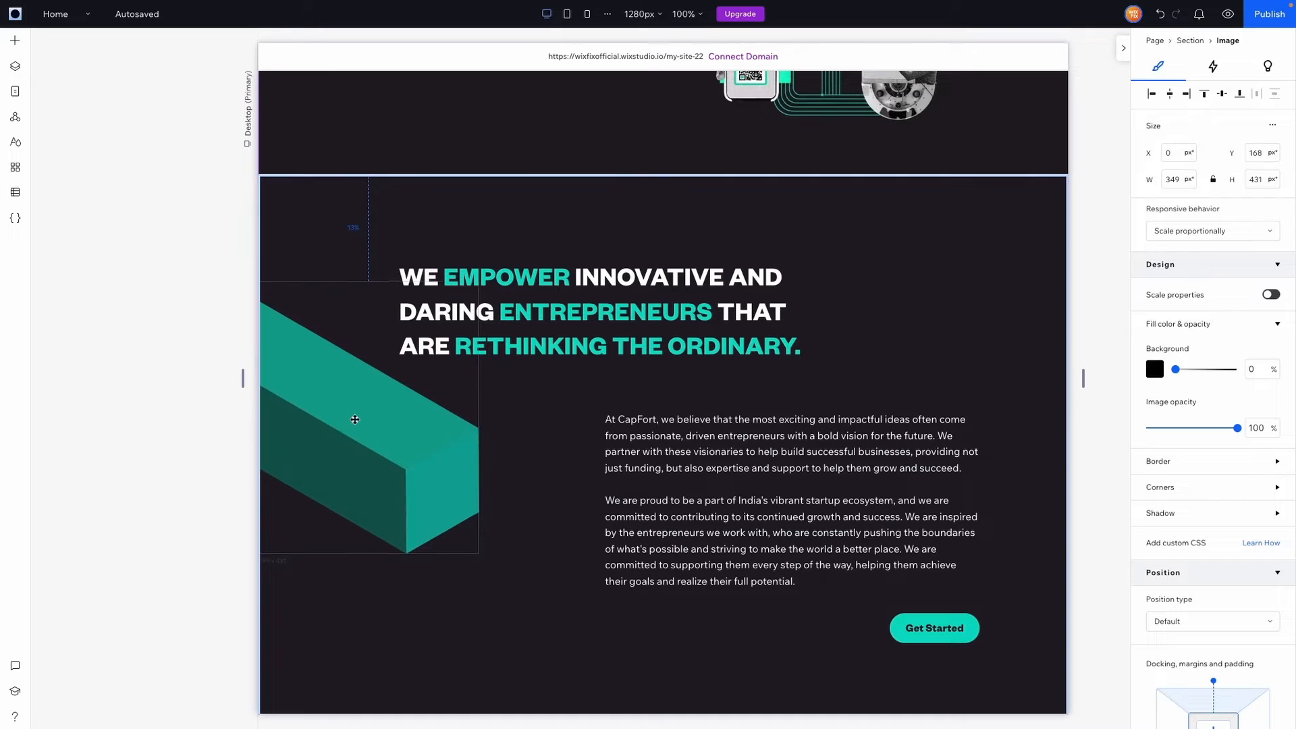
left_click_drag(355, 419, 355, 420)
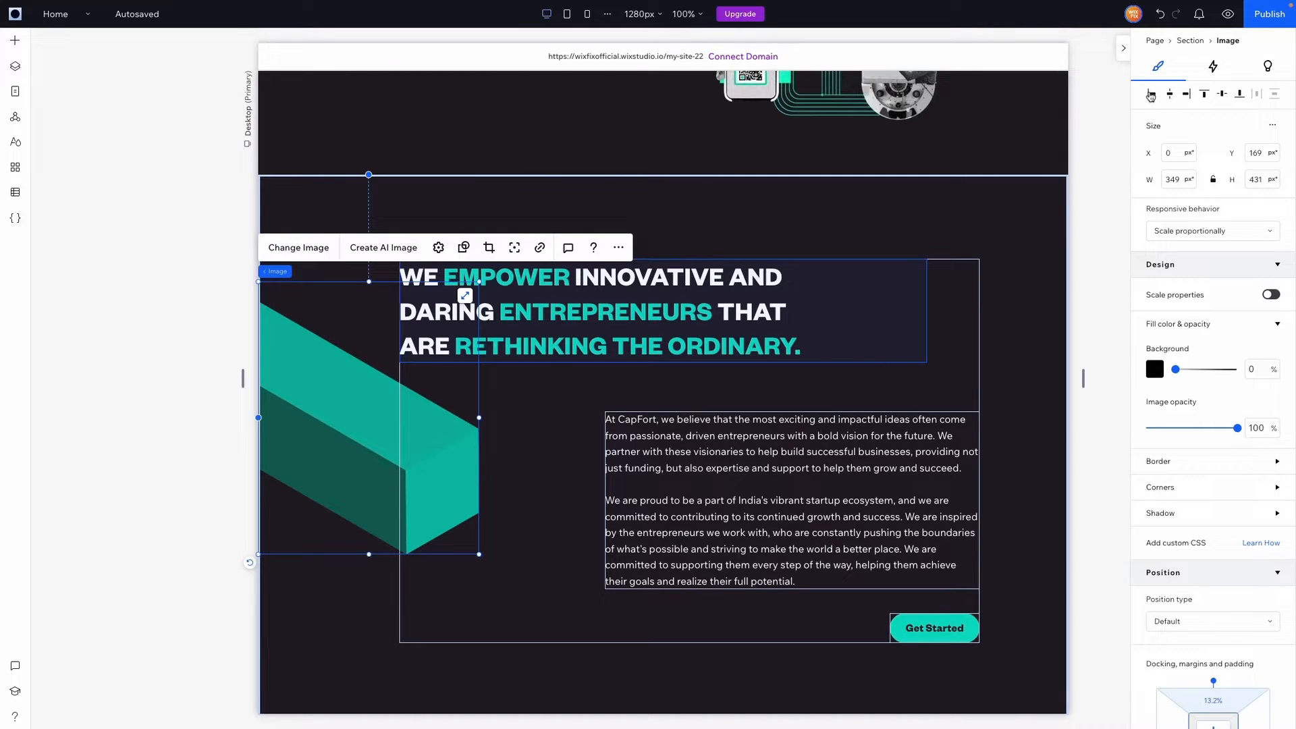
Give the image a Float entrance animation coming from the left, then preview it
left_click(1208, 72)
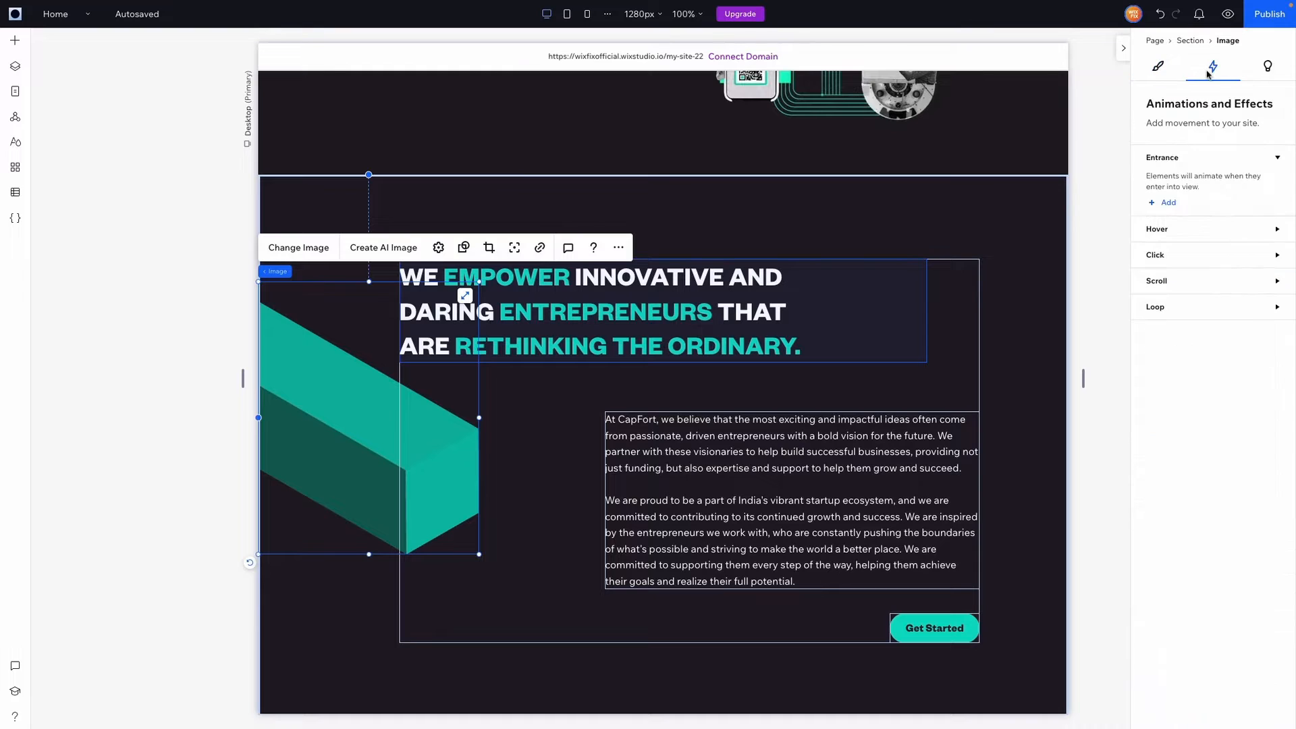
left_click(1167, 203)
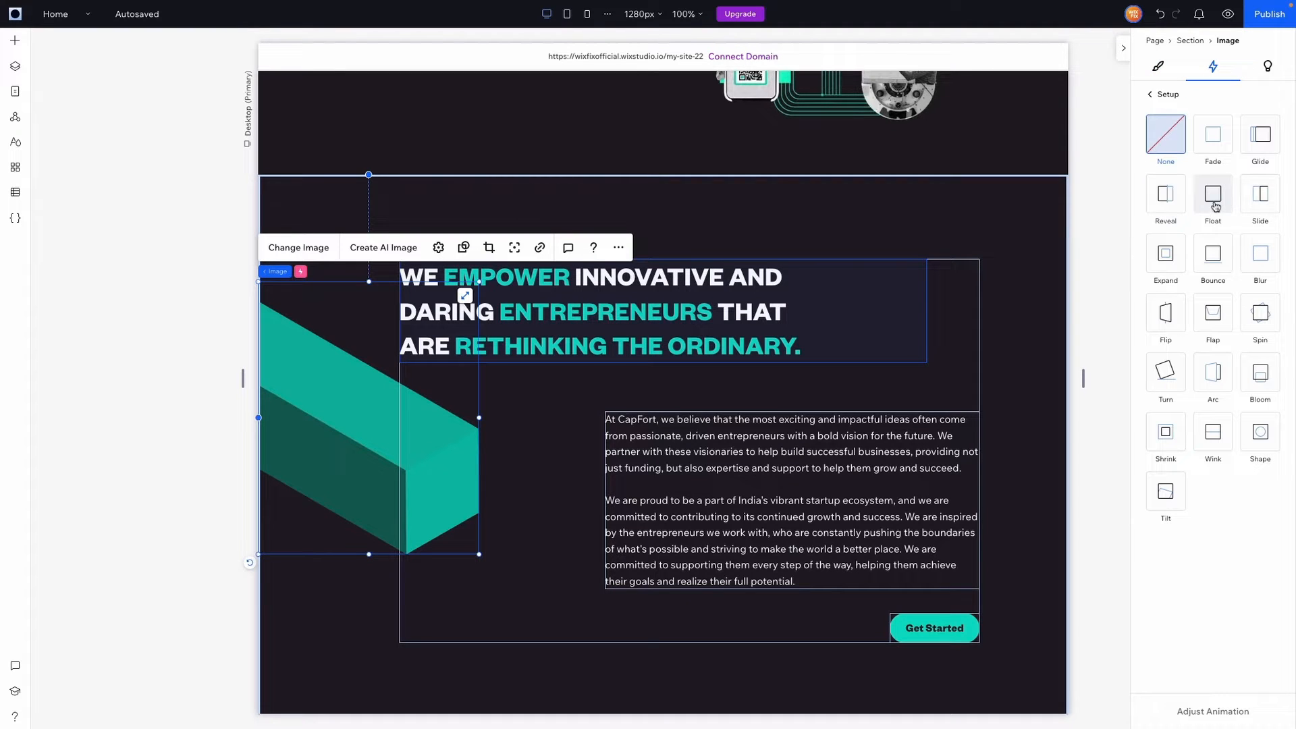
left_click(1212, 194)
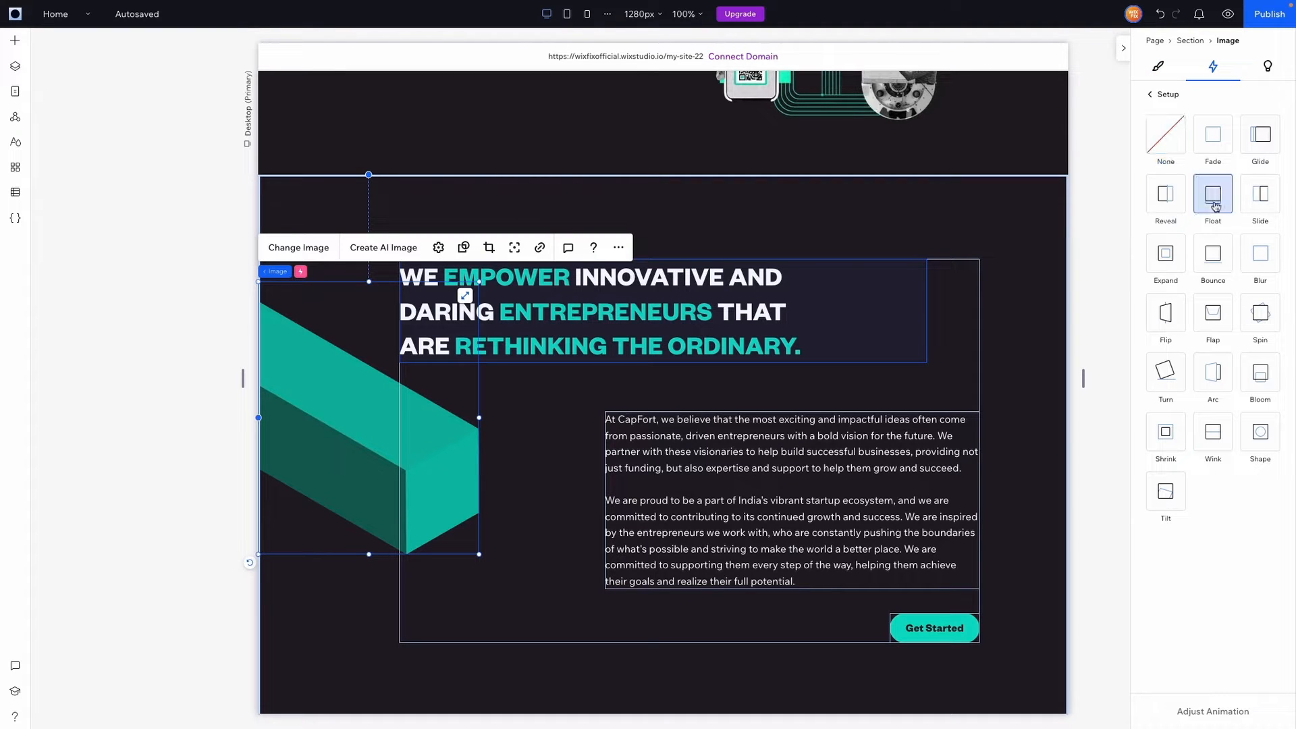
left_click(1213, 711)
left_click(1179, 147)
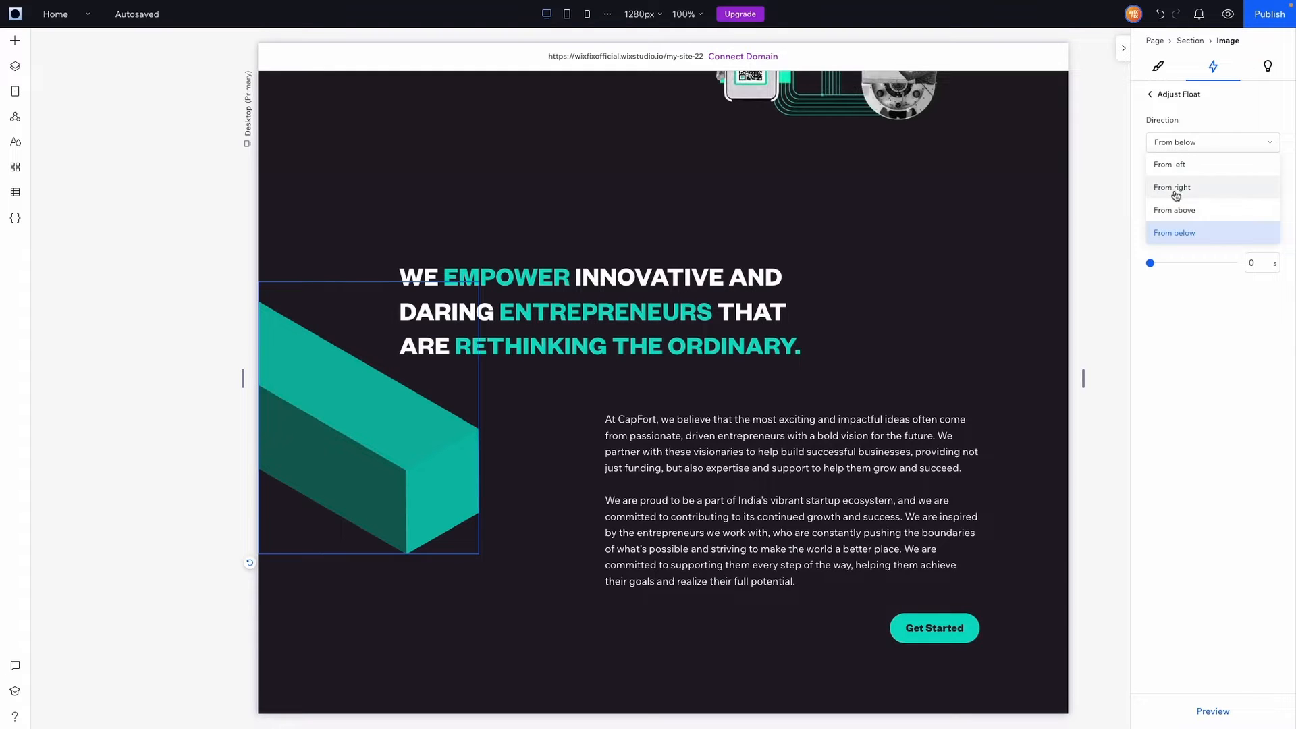
left_click(1173, 169)
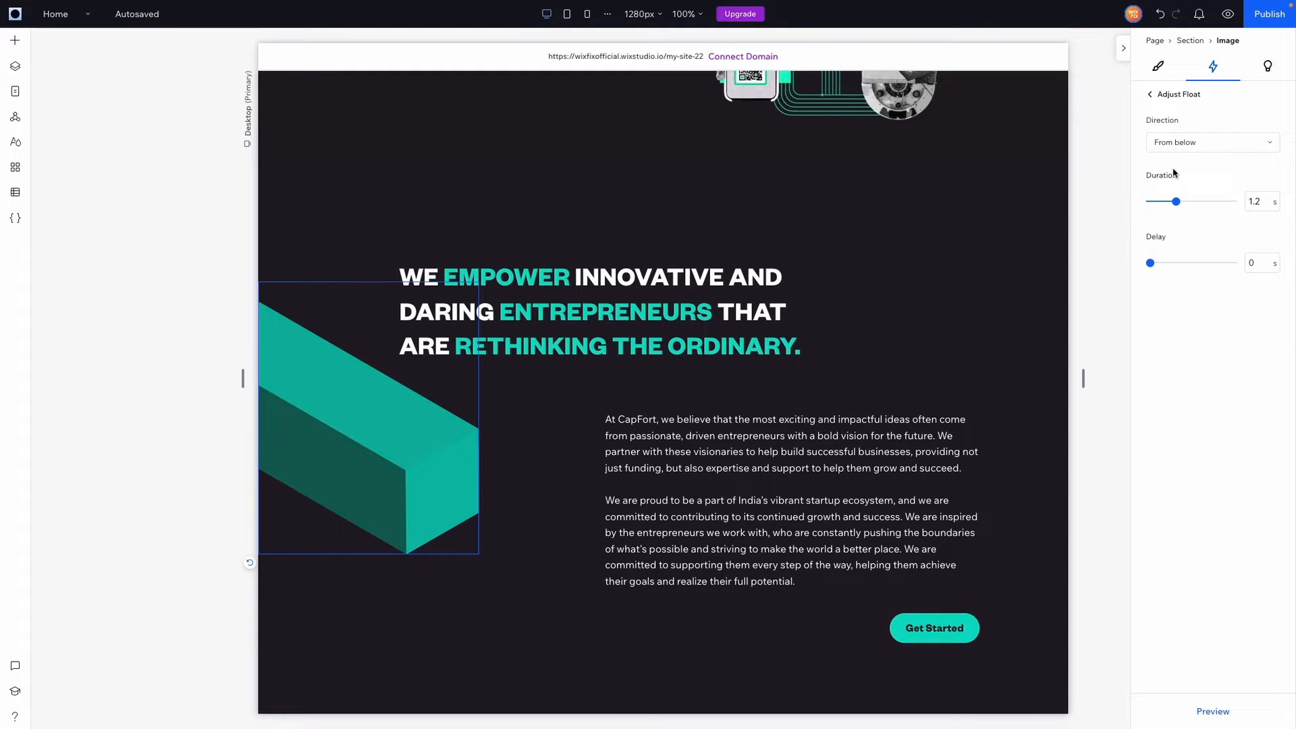
left_click(1215, 714)
Select the heading, text and button stack and show its design settings
left_click(1015, 385)
scroll(1028, 377, "down", 1)
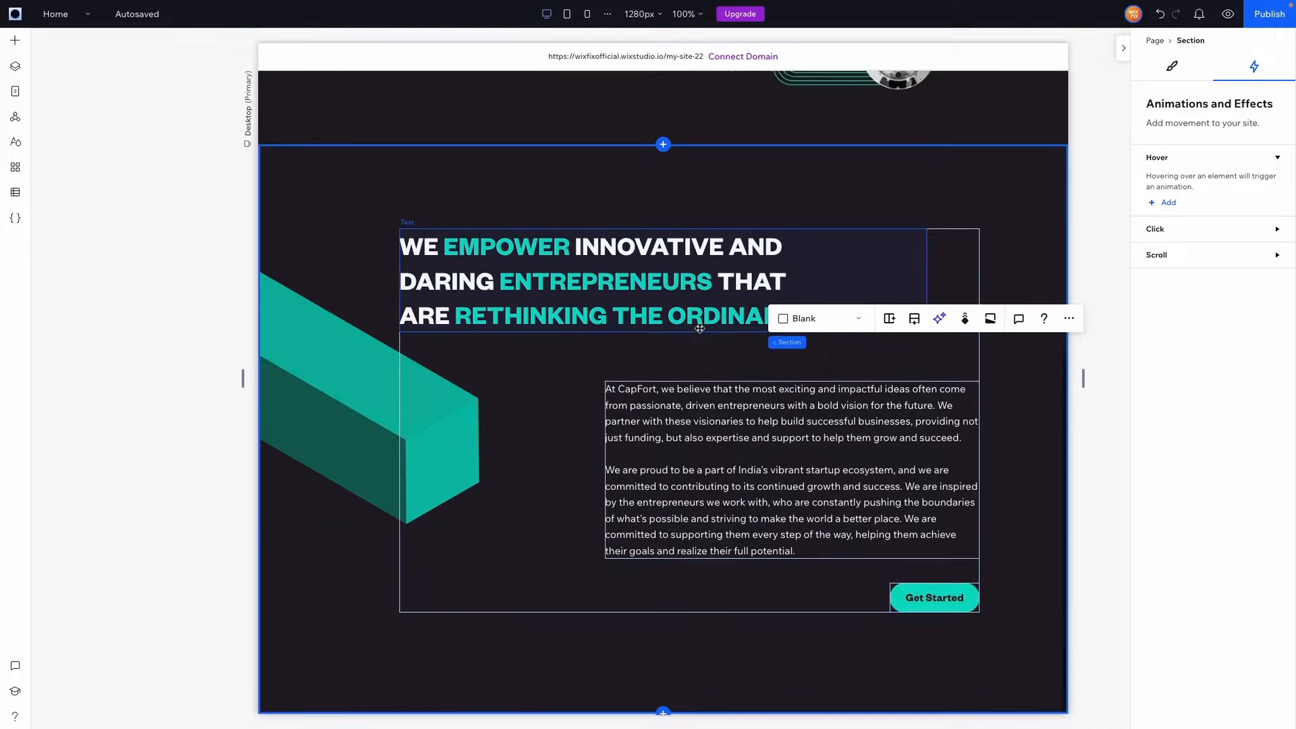
left_click(830, 370)
left_click(1172, 65)
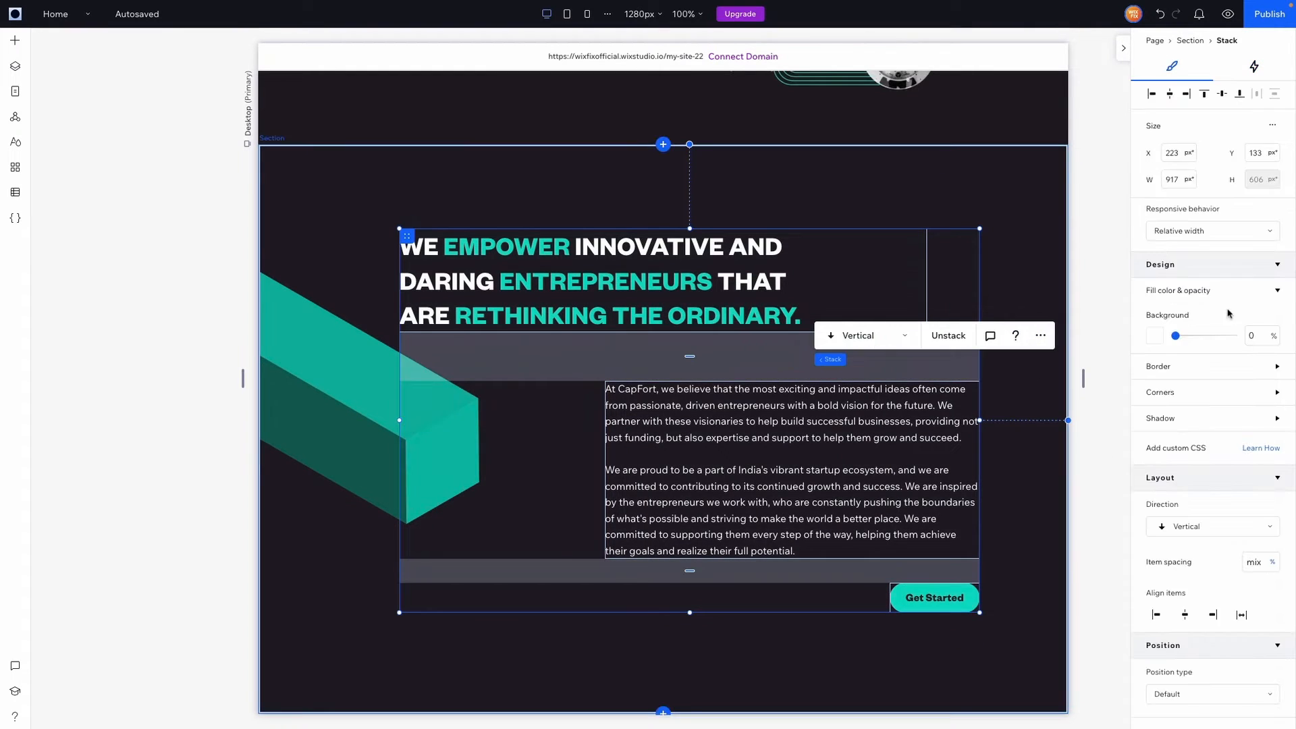
Centre the stack vertically, then give the new section a dark background and 600 px height
left_click(1222, 95)
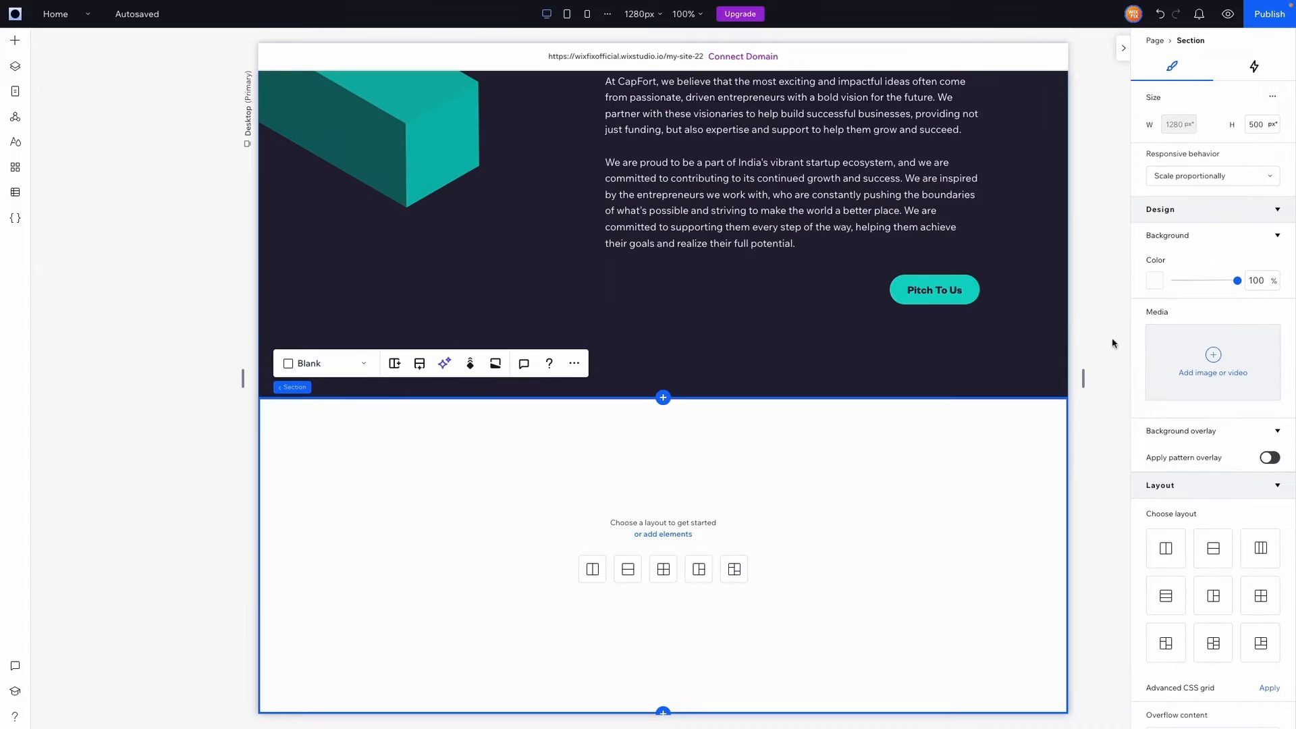
left_click(1154, 280)
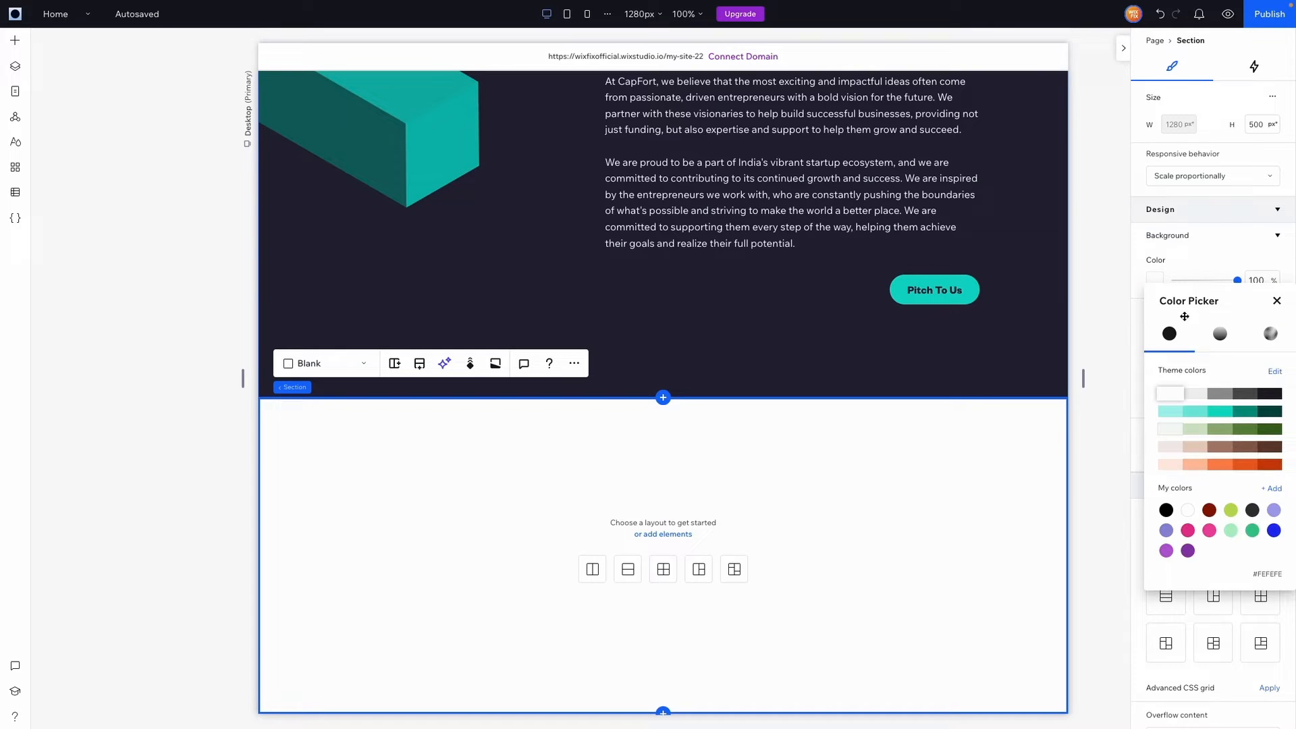
left_click(1271, 394)
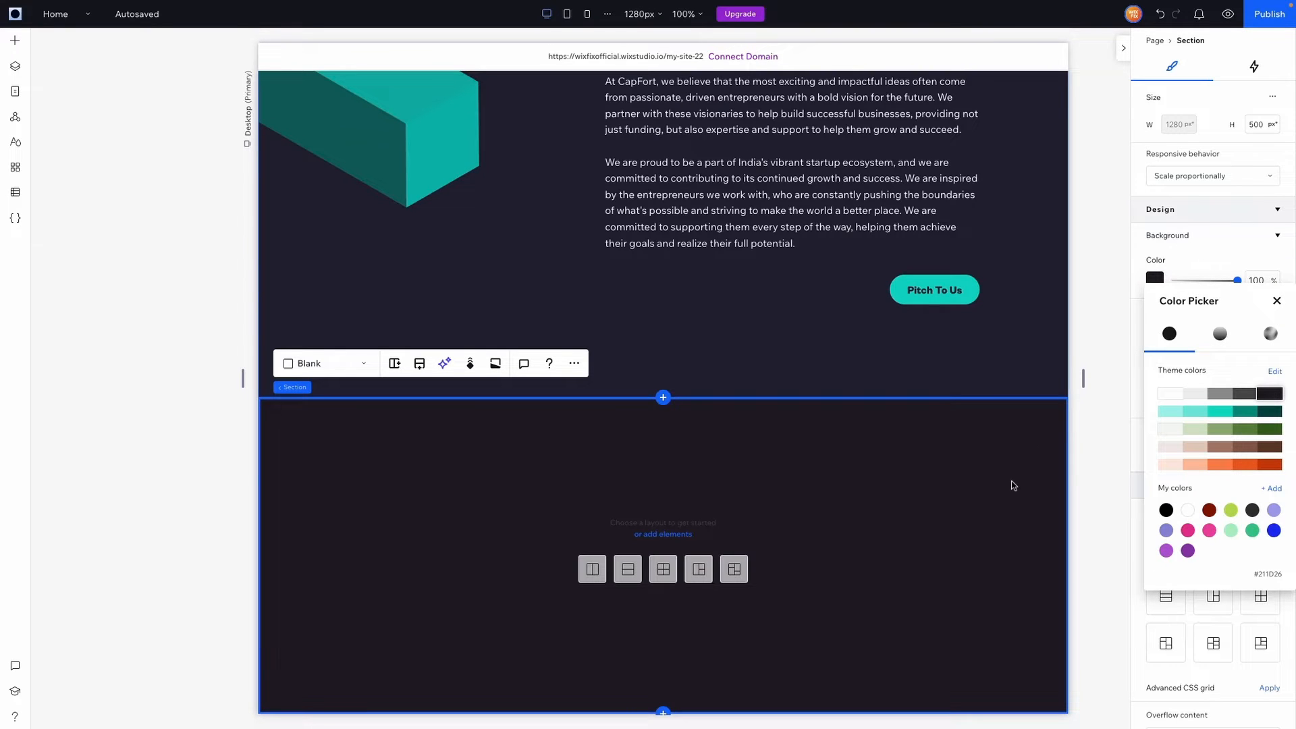
left_click(1271, 128)
left_click(1262, 126)
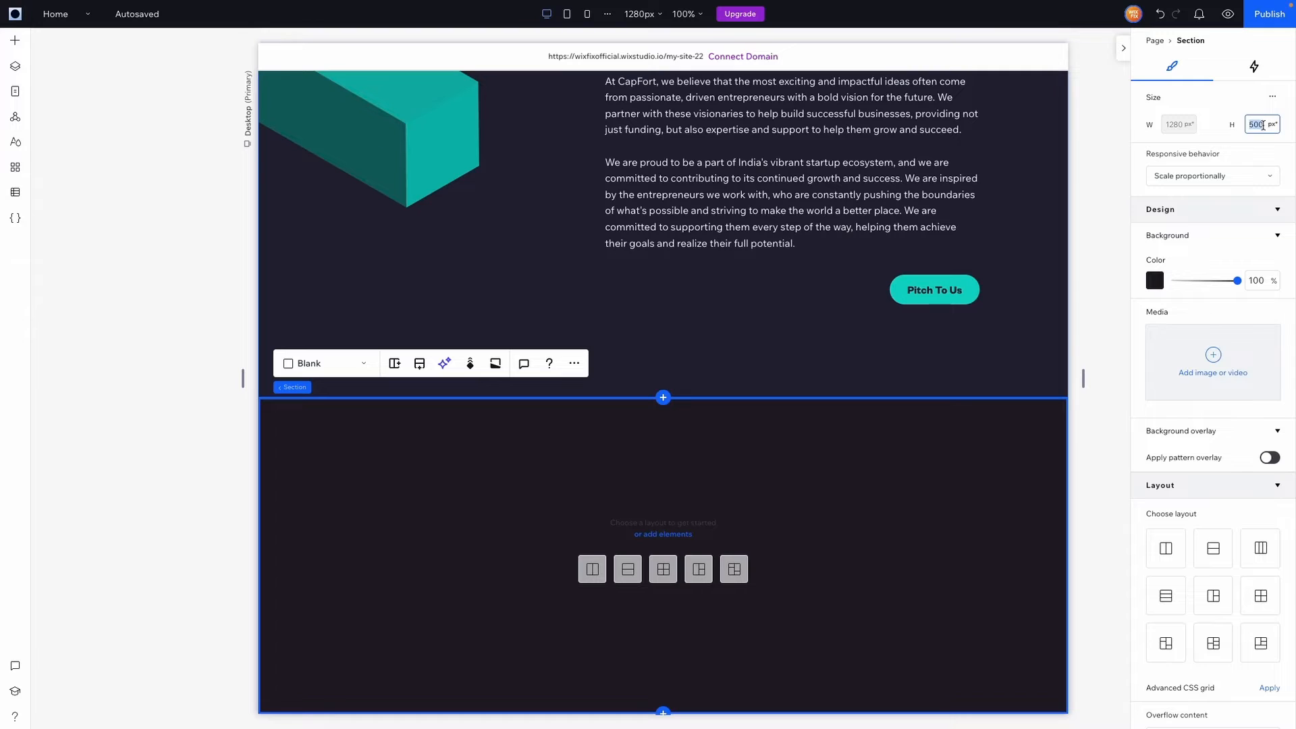
type("600")
key("Return")
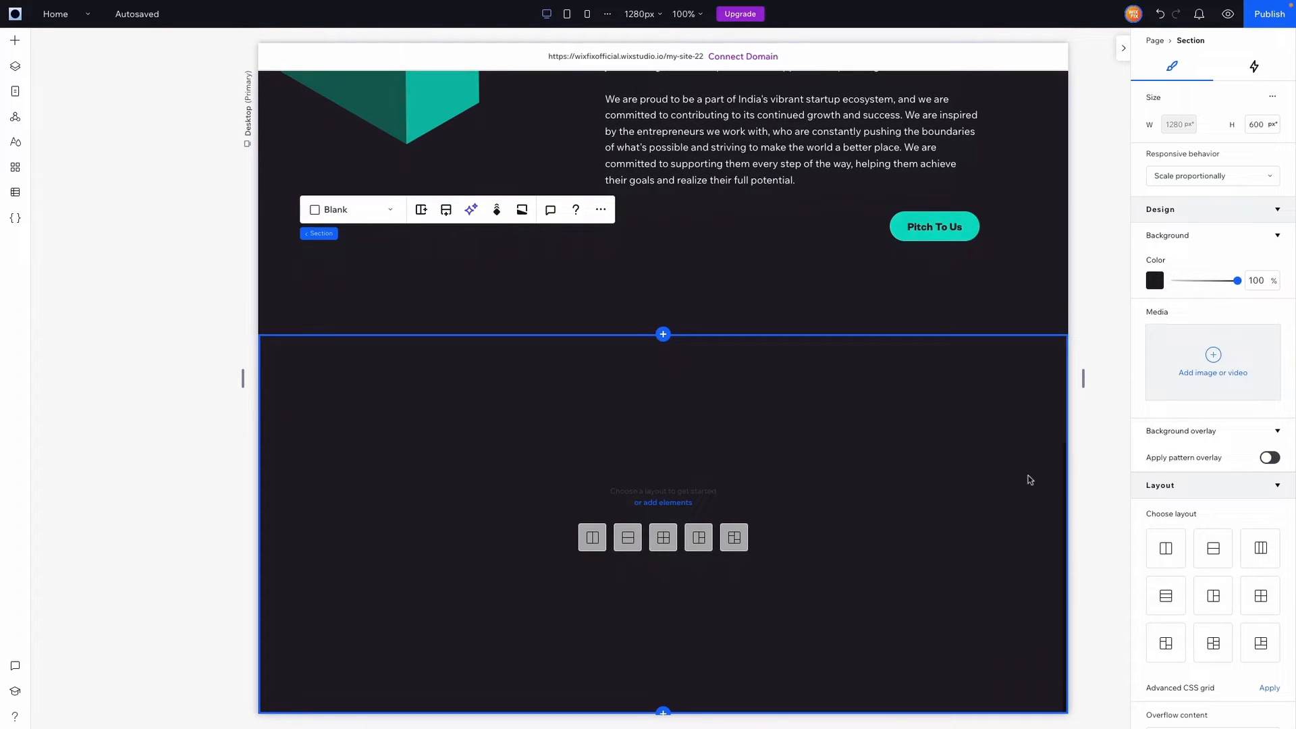
Set 15% left and right padding and split the section into two columns with a 48 px gap
scroll(1189, 483, "down", 5)
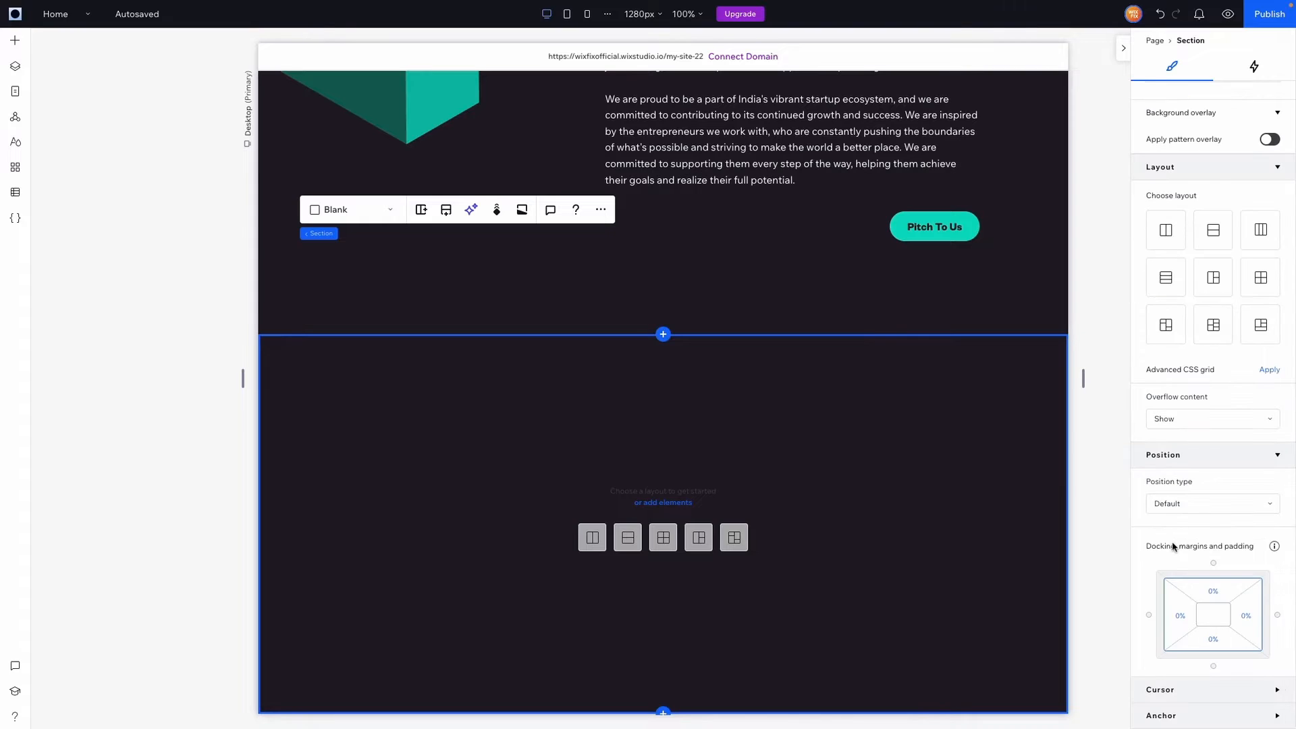
left_click(1181, 617)
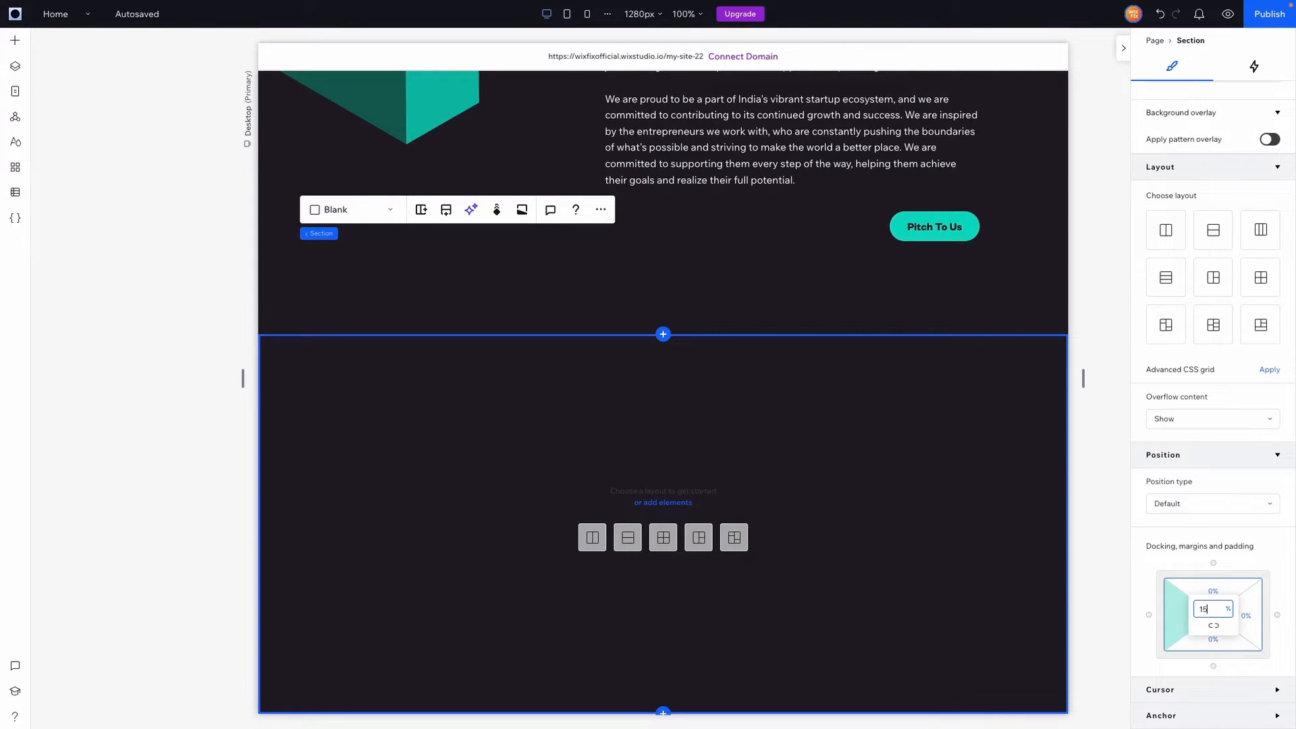
key("Return")
left_click(1251, 621)
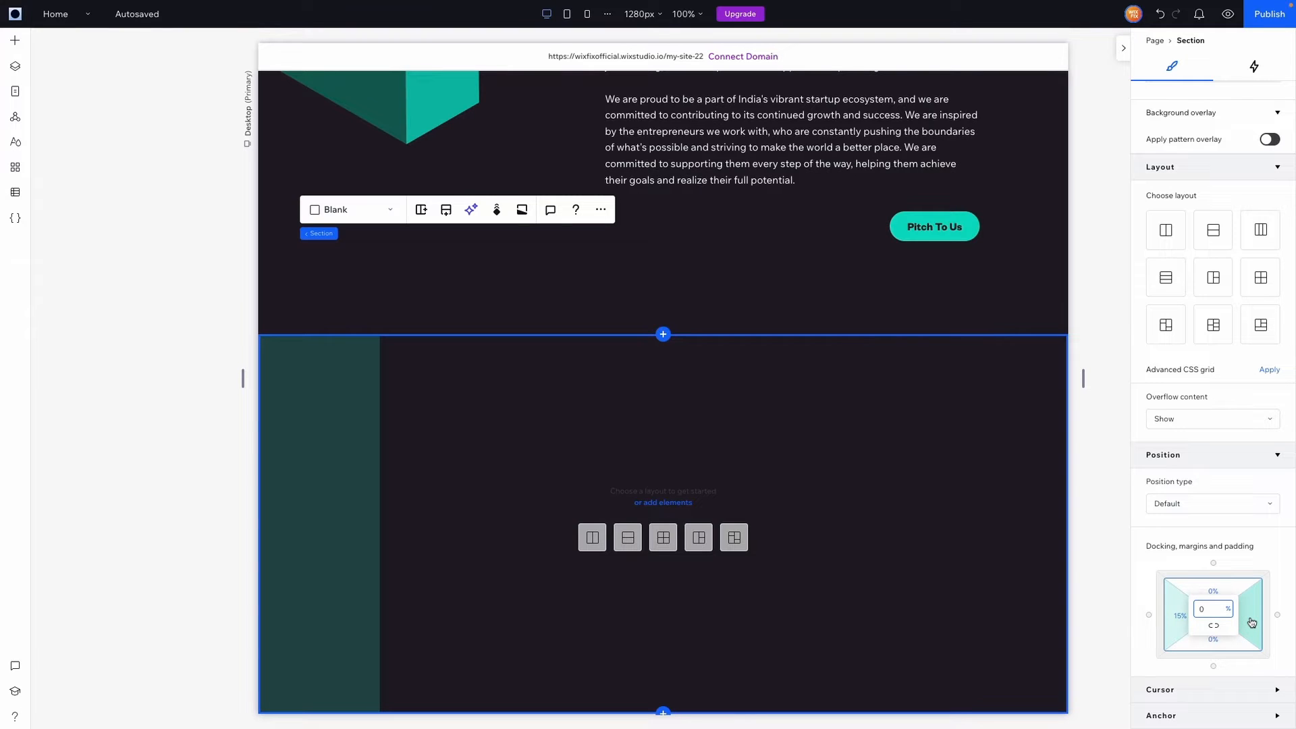
type("15")
key("Return")
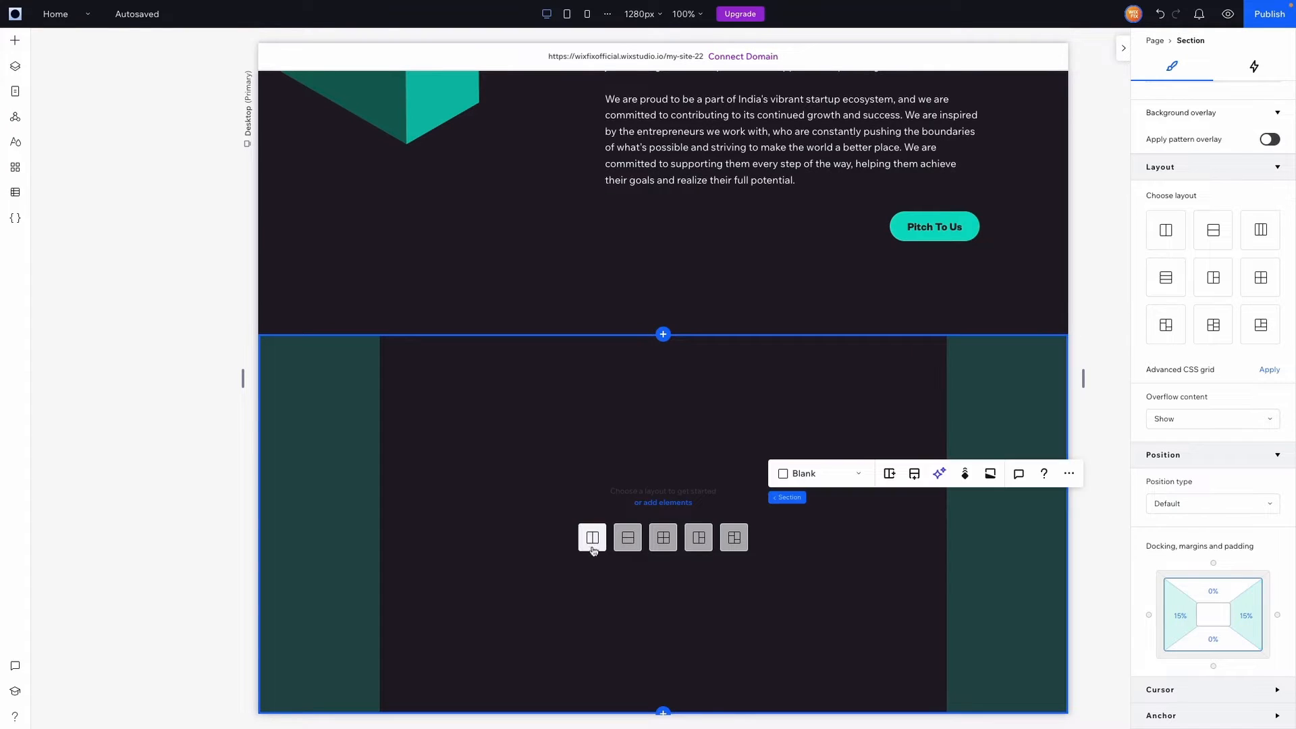
left_click(592, 545)
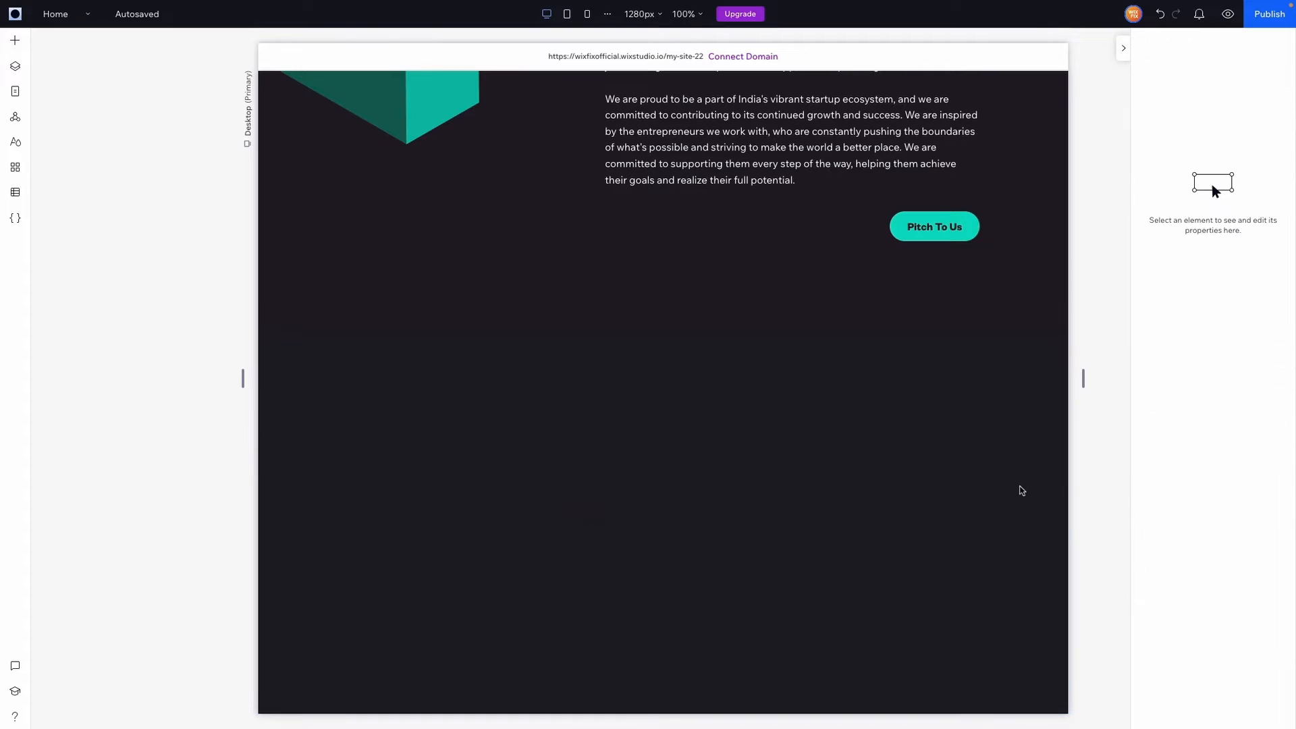
left_click(1218, 685)
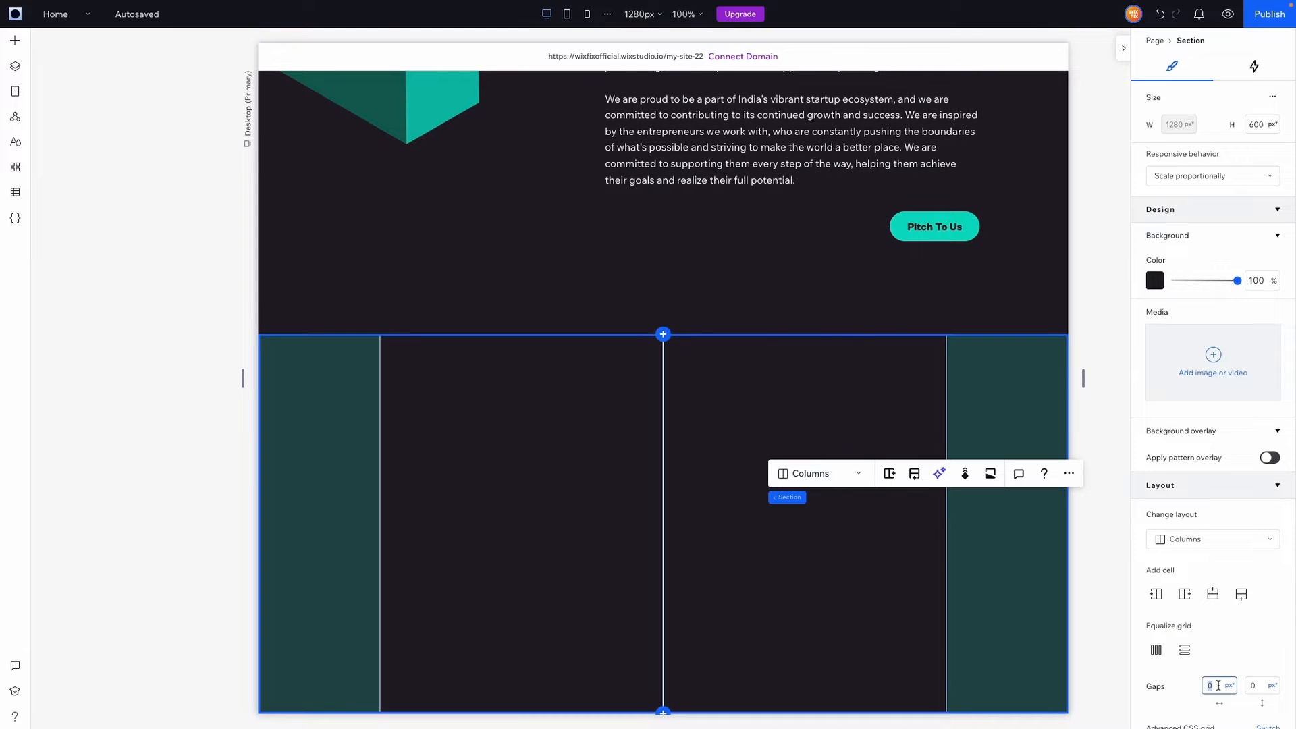
key("Return")
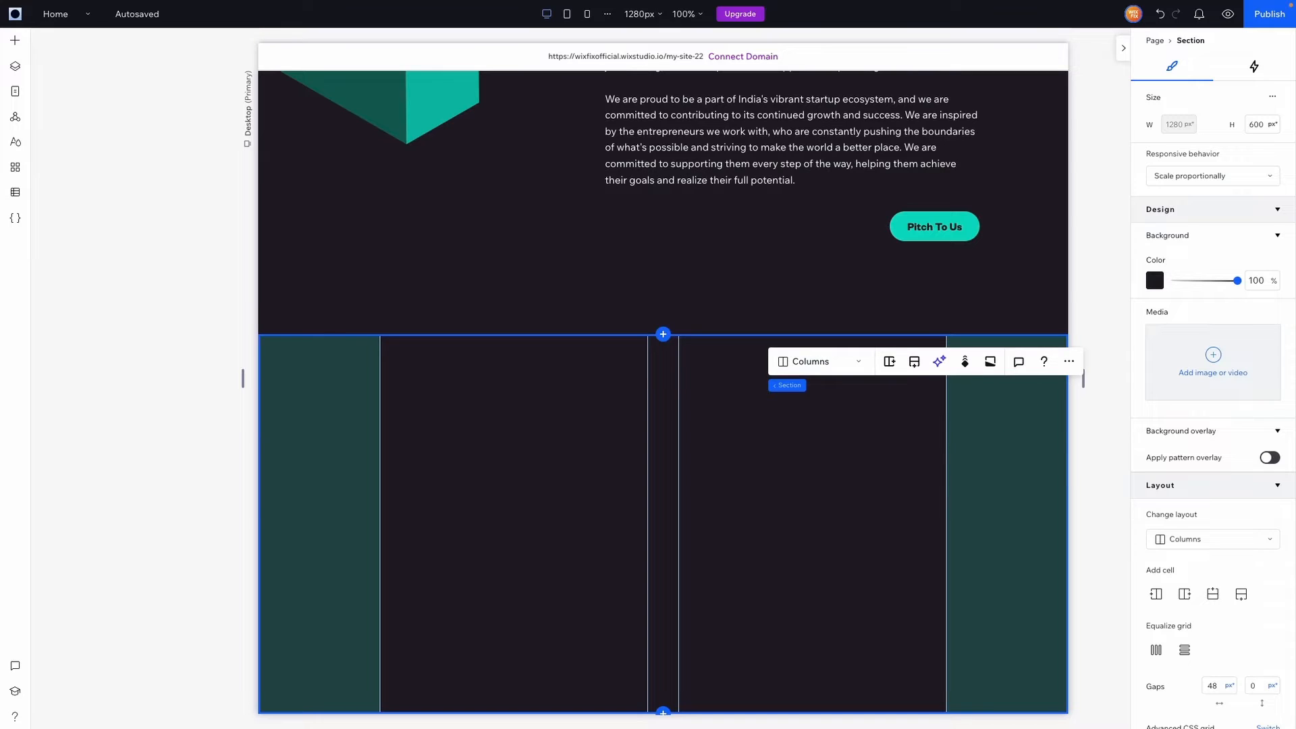
Change the side padding to 10% and drop a Container into the left column
scroll(1175, 526, "down", 5)
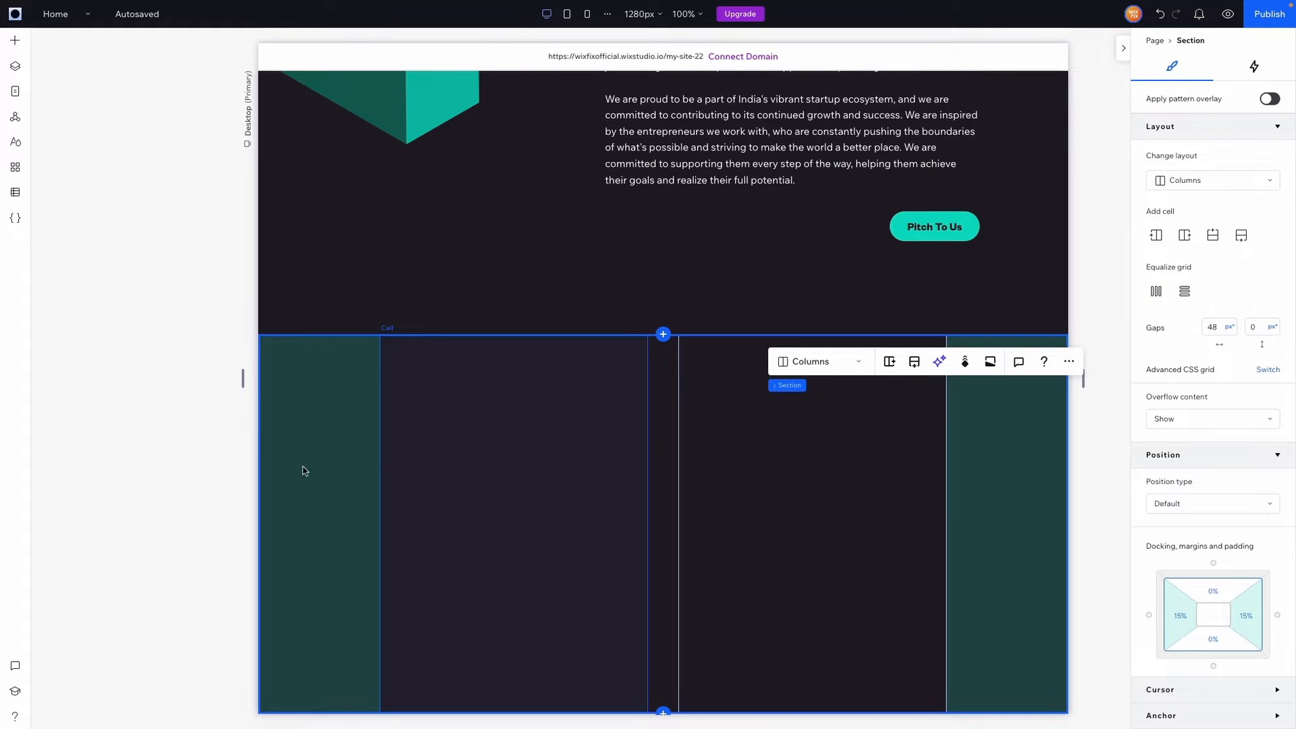
left_click(1180, 614)
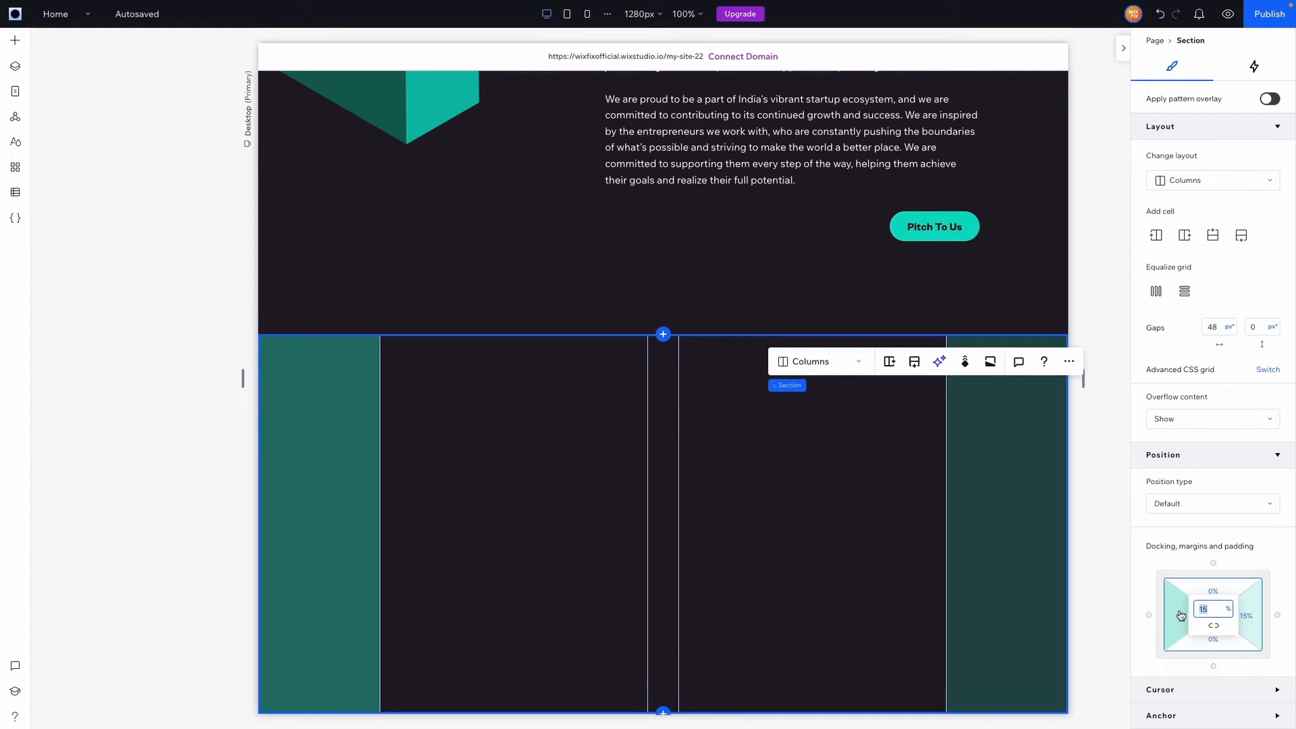
type("10")
left_click(1246, 615)
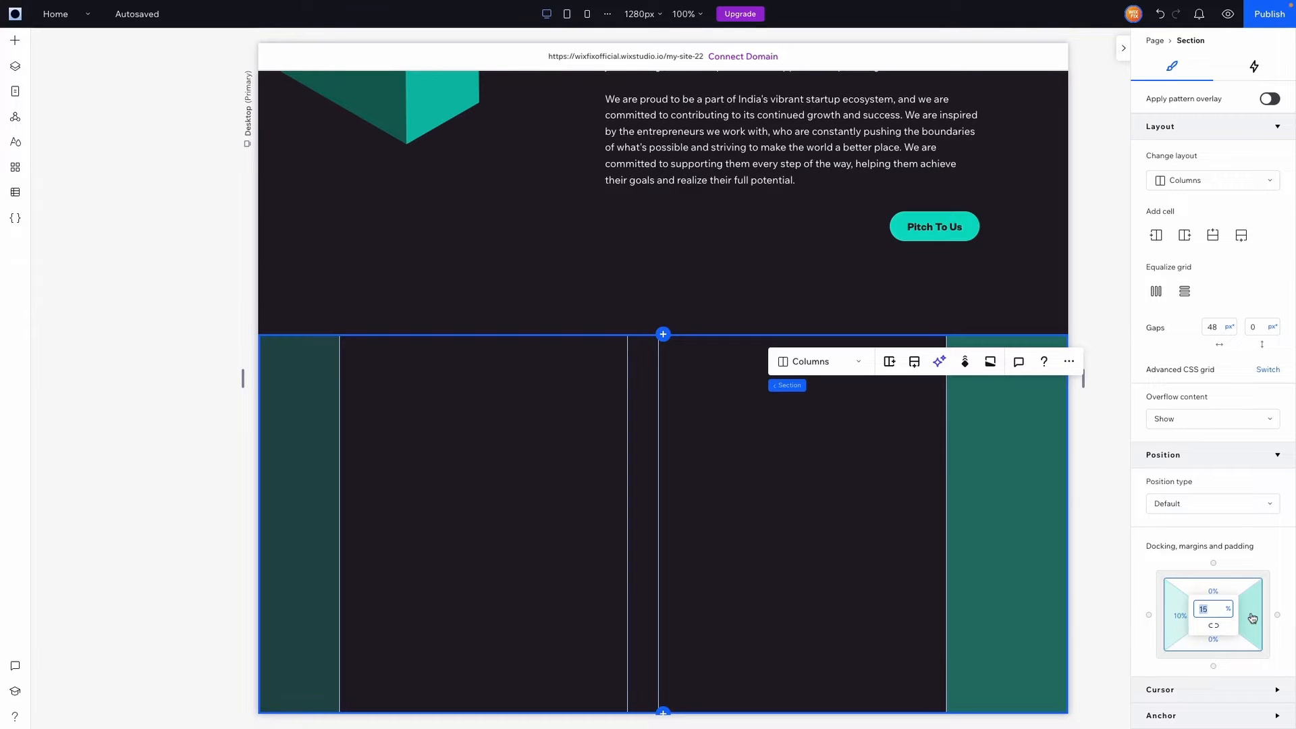
type("10")
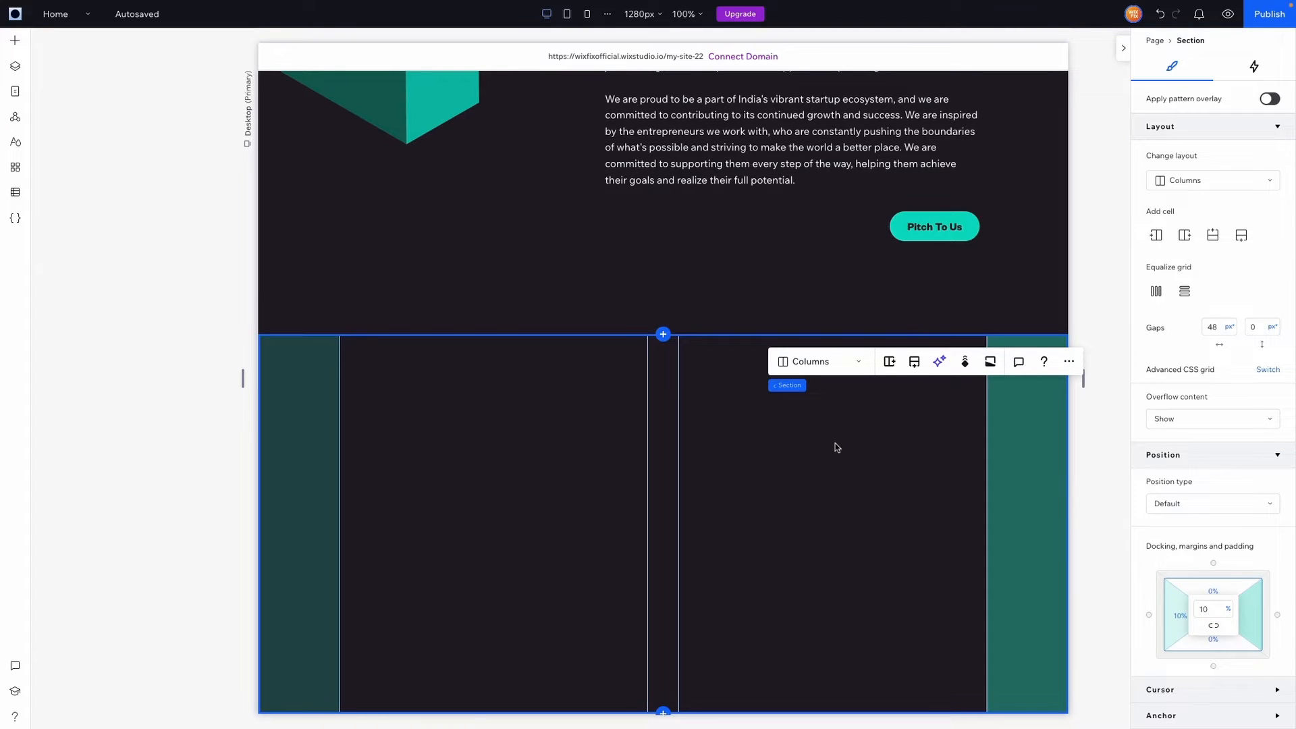
left_click(15, 40)
left_click_drag(231, 195, 508, 448)
Stretch the container to fill its cell with a teal background at 0% opacity
left_click(598, 434)
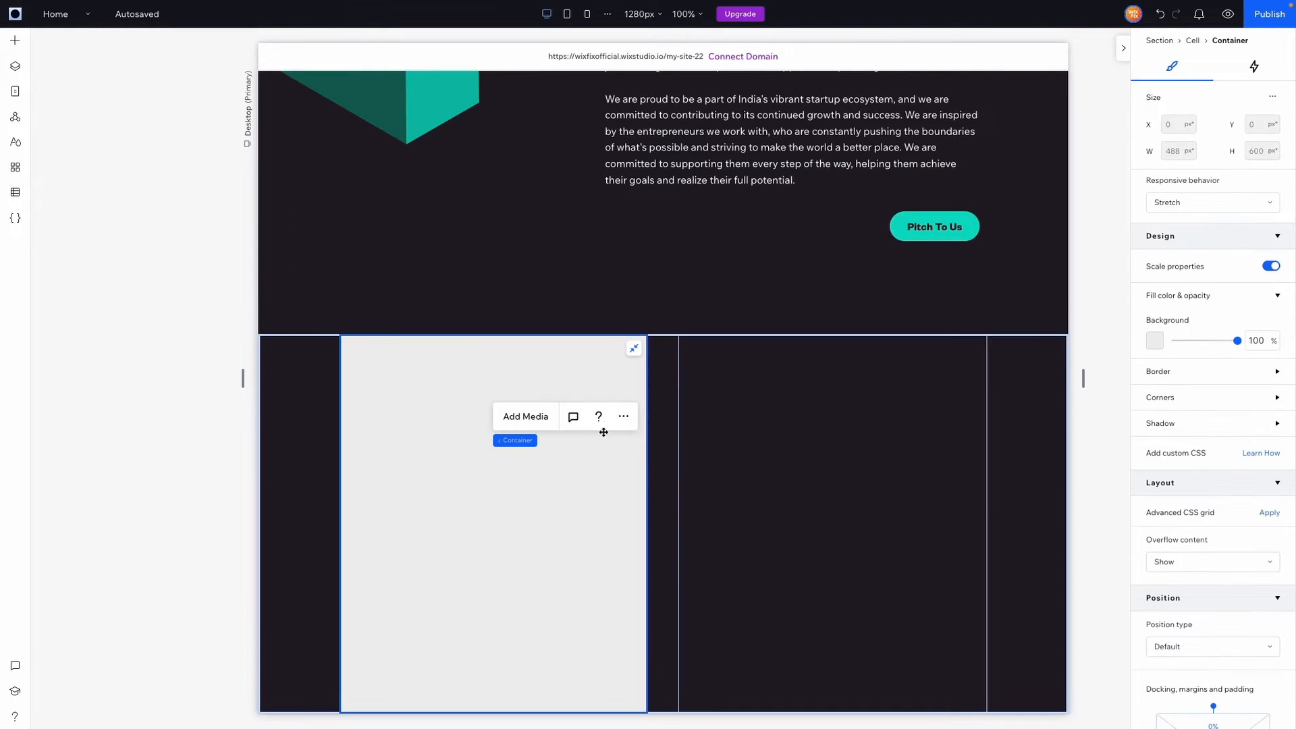
left_click(1153, 342)
left_click(1217, 442)
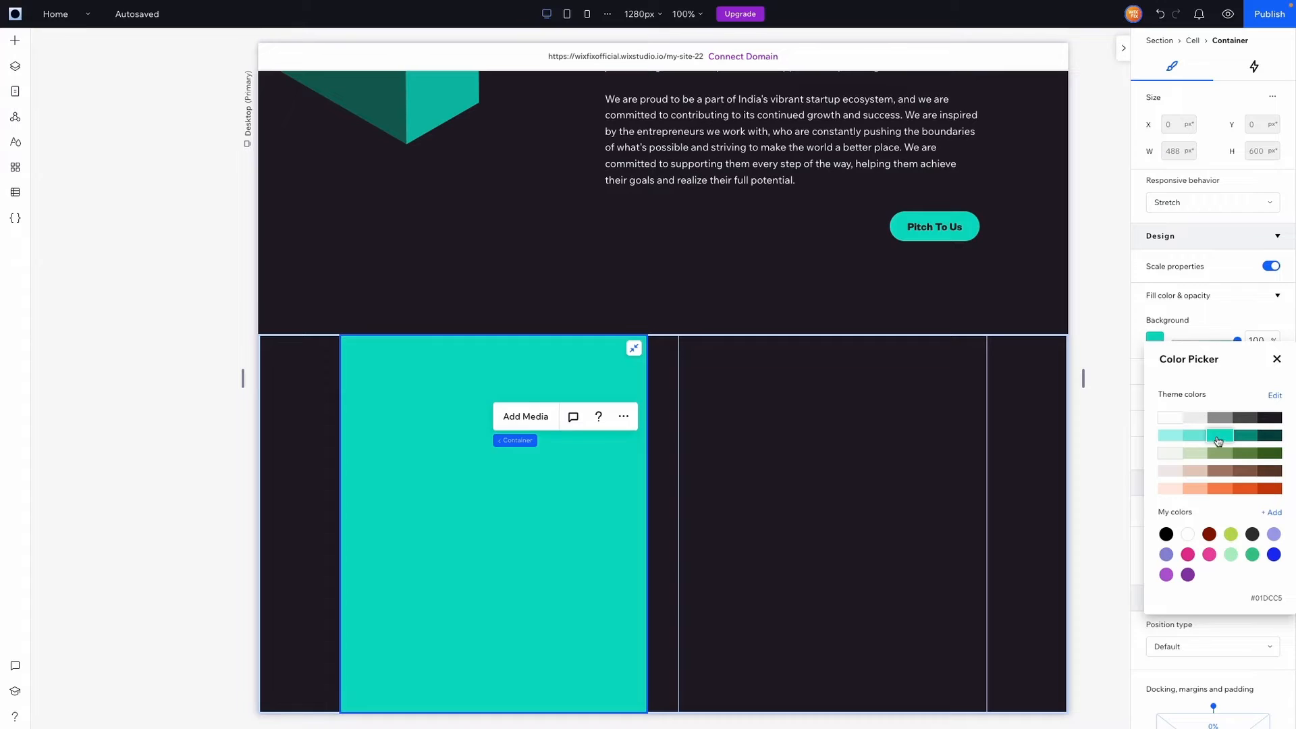
left_click(1276, 363)
left_click(1260, 349)
type("0")
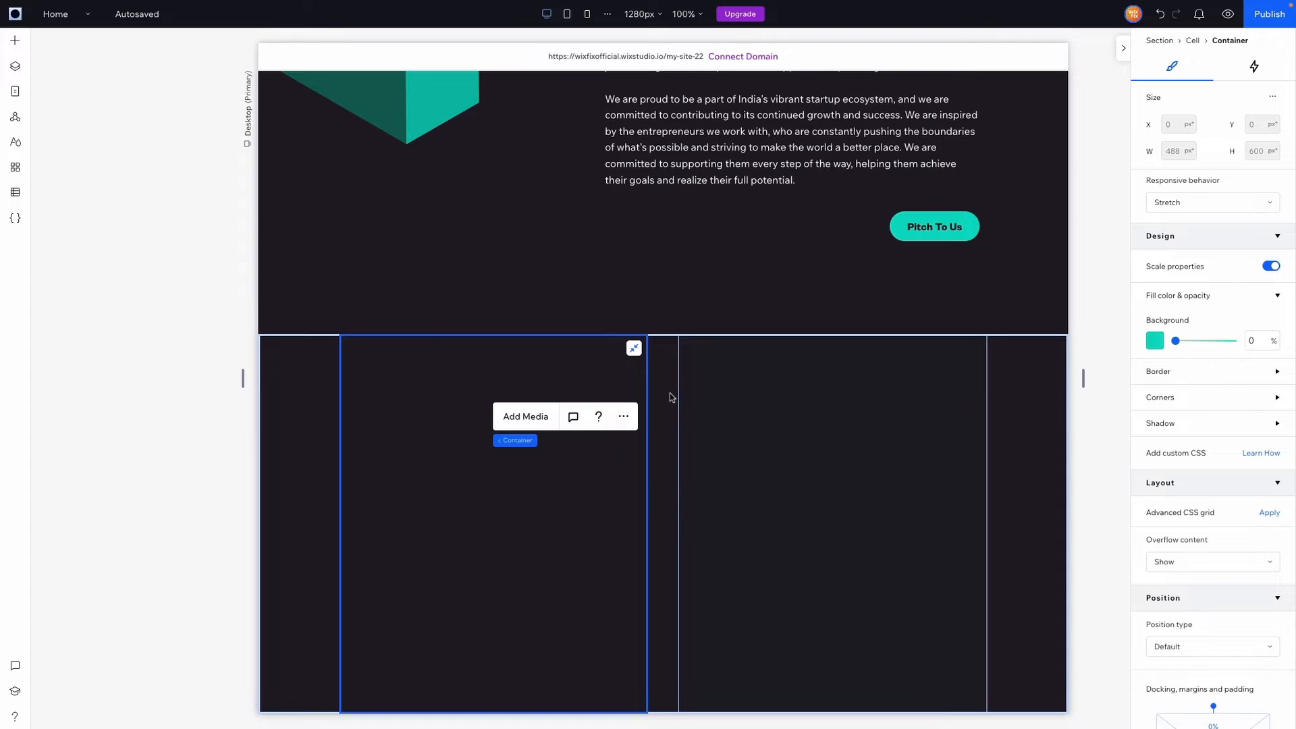
Give the container a teal border 8 px wide
left_click(1183, 372)
left_click(1224, 522)
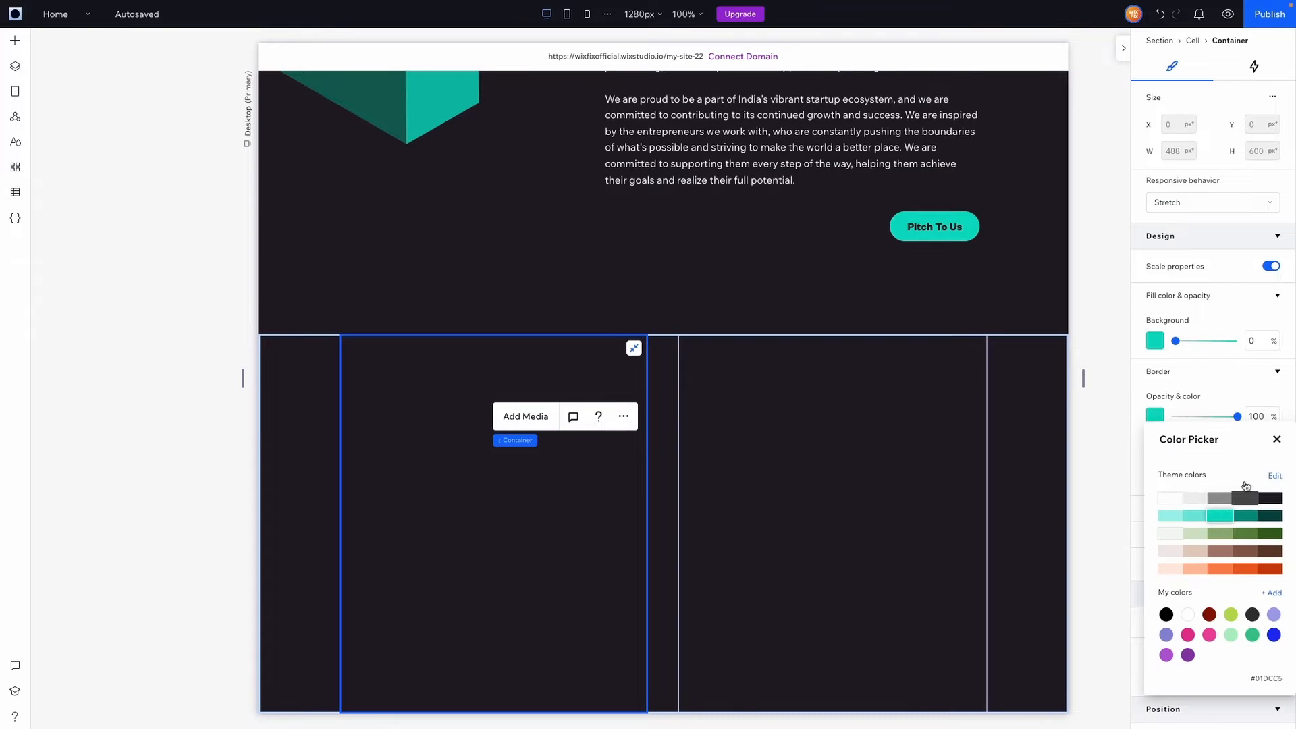
left_click(1276, 440)
left_click(1258, 476)
type("1")
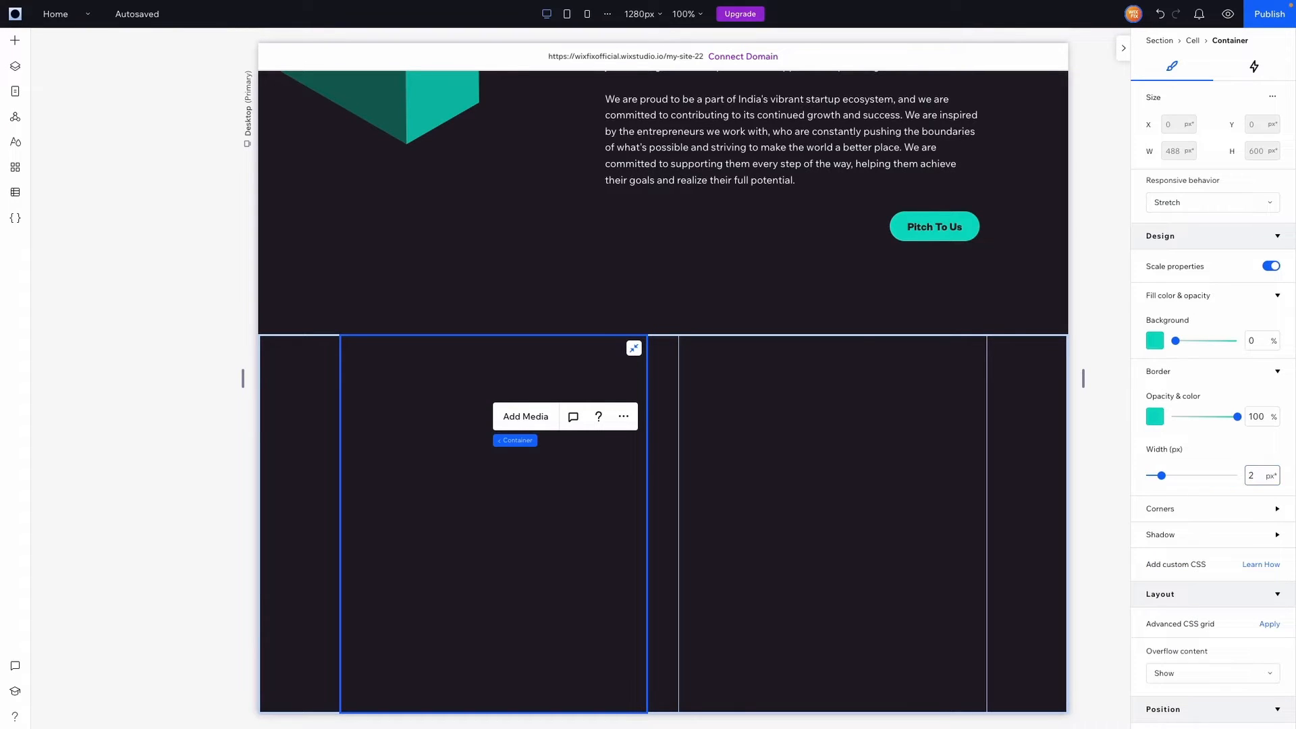
left_click(837, 316)
left_click(564, 450)
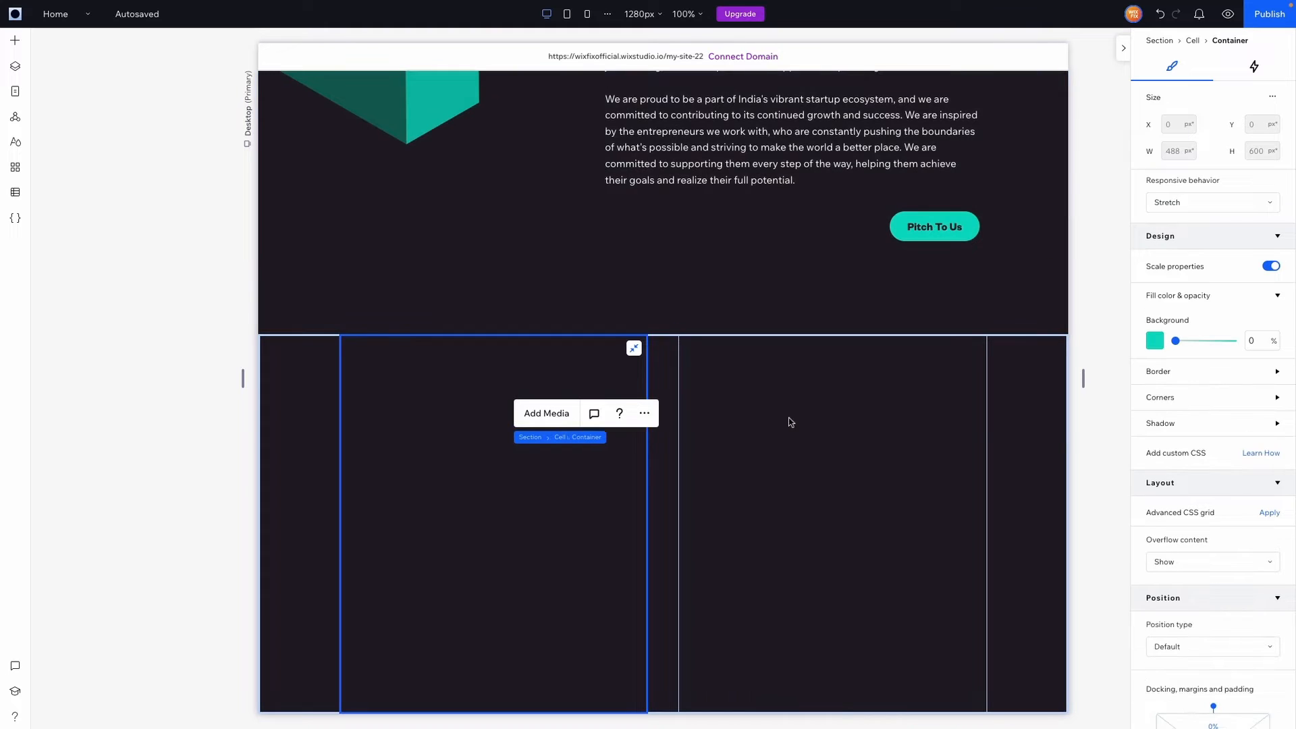
left_click(1179, 374)
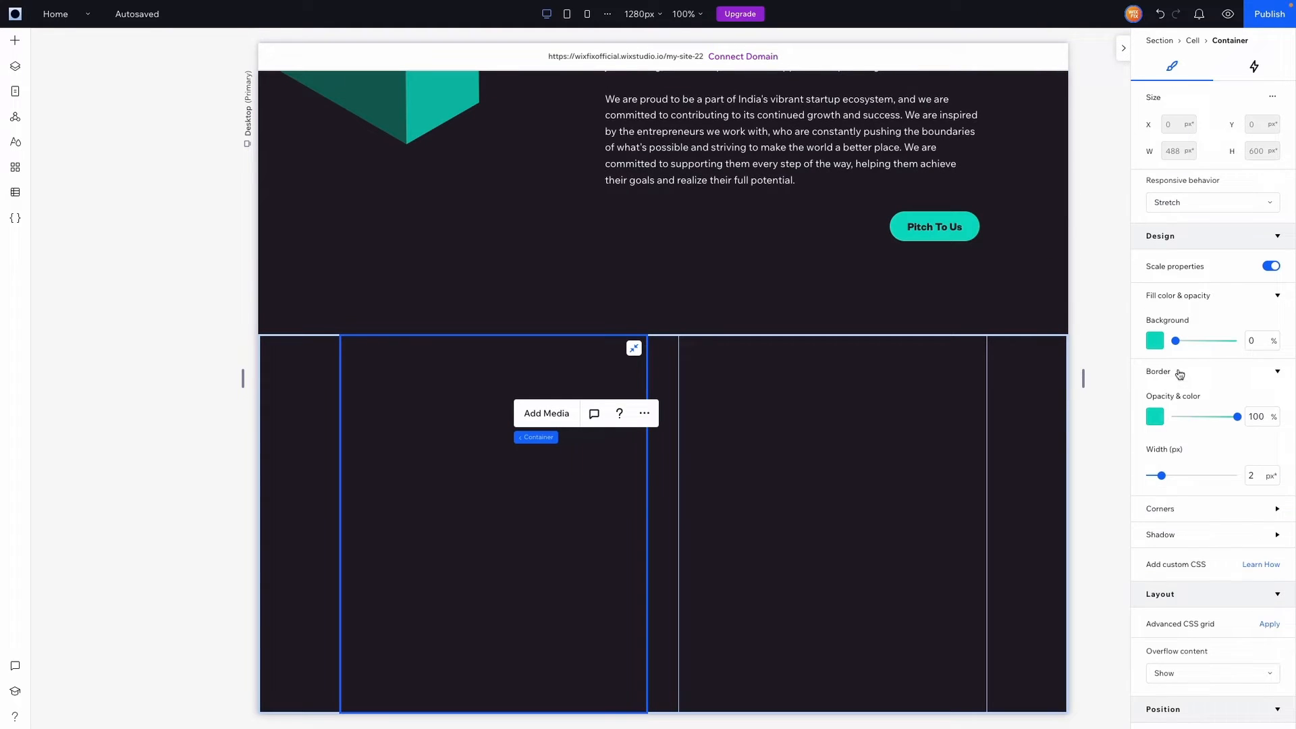
left_click(1258, 474)
type("8")
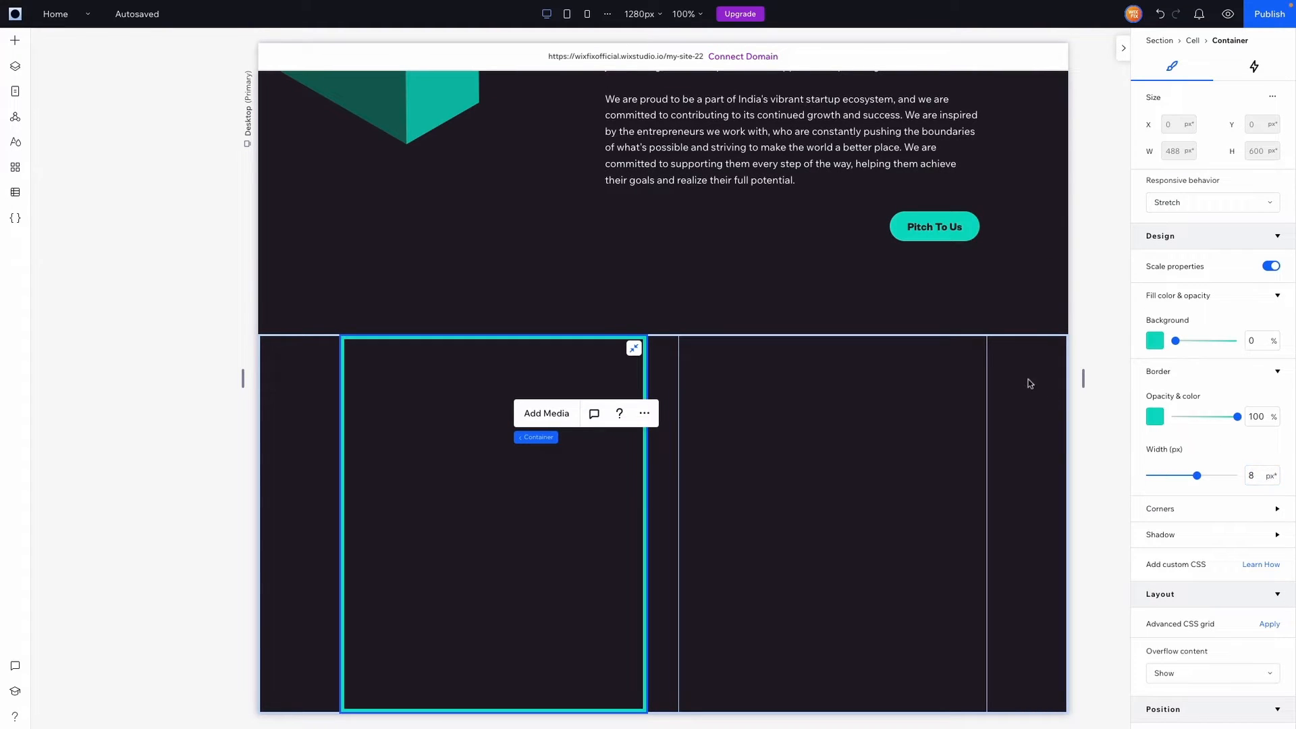
left_click(1107, 386)
left_click(422, 457)
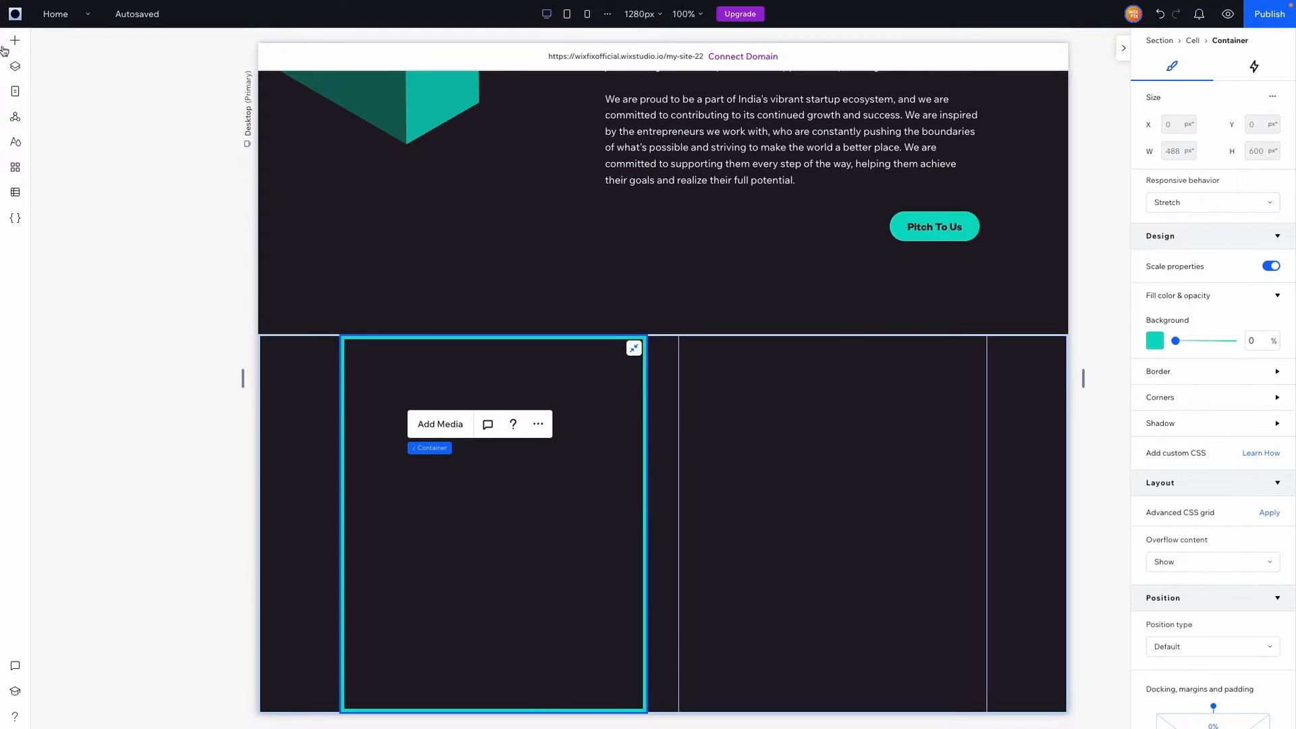
Add a Heading 3 into the container reading '20+ YEARS'
left_click(14, 41)
left_click(55, 154)
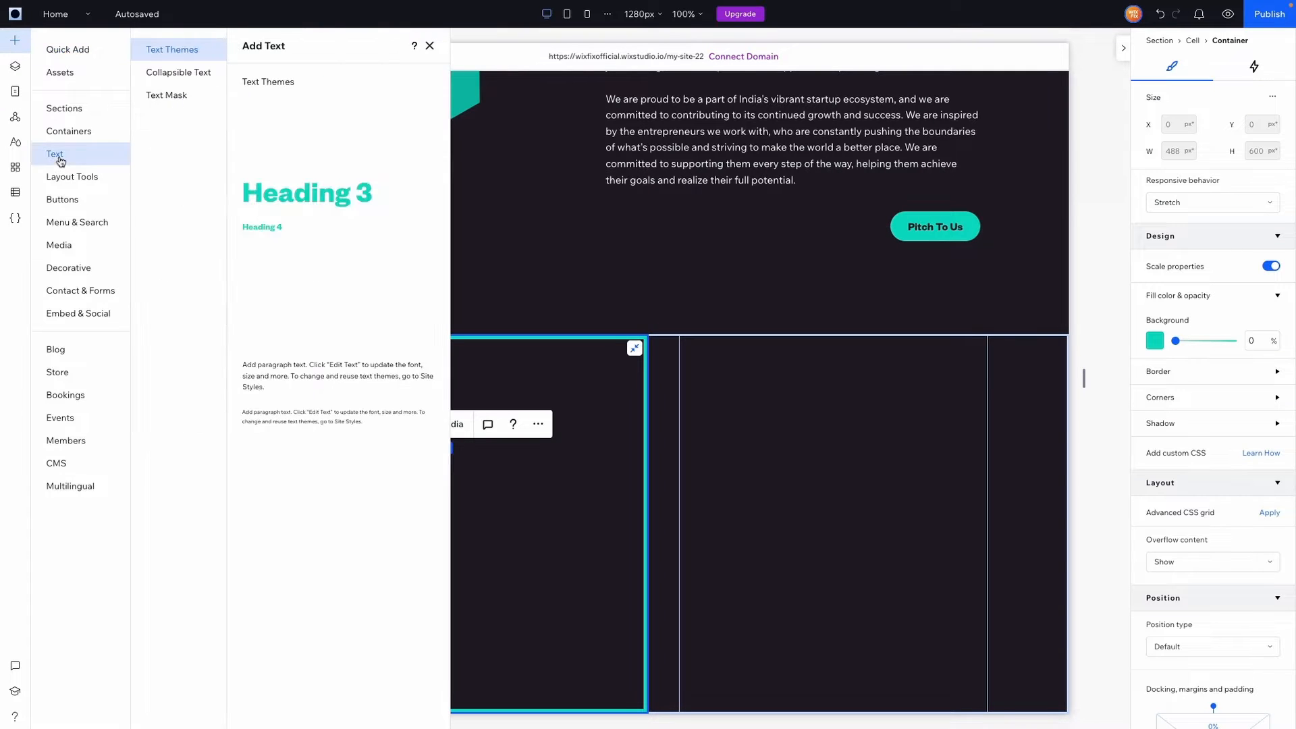
left_click_drag(304, 189, 512, 411)
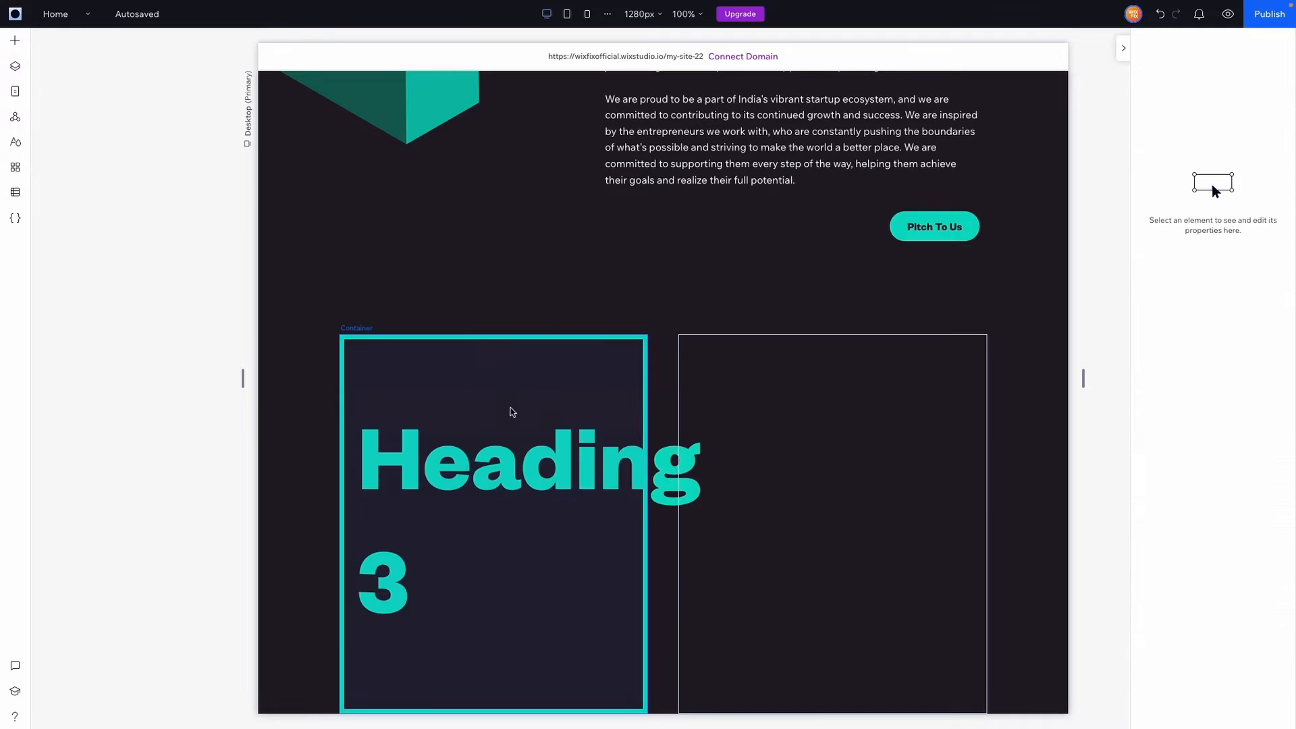
double_click(454, 481)
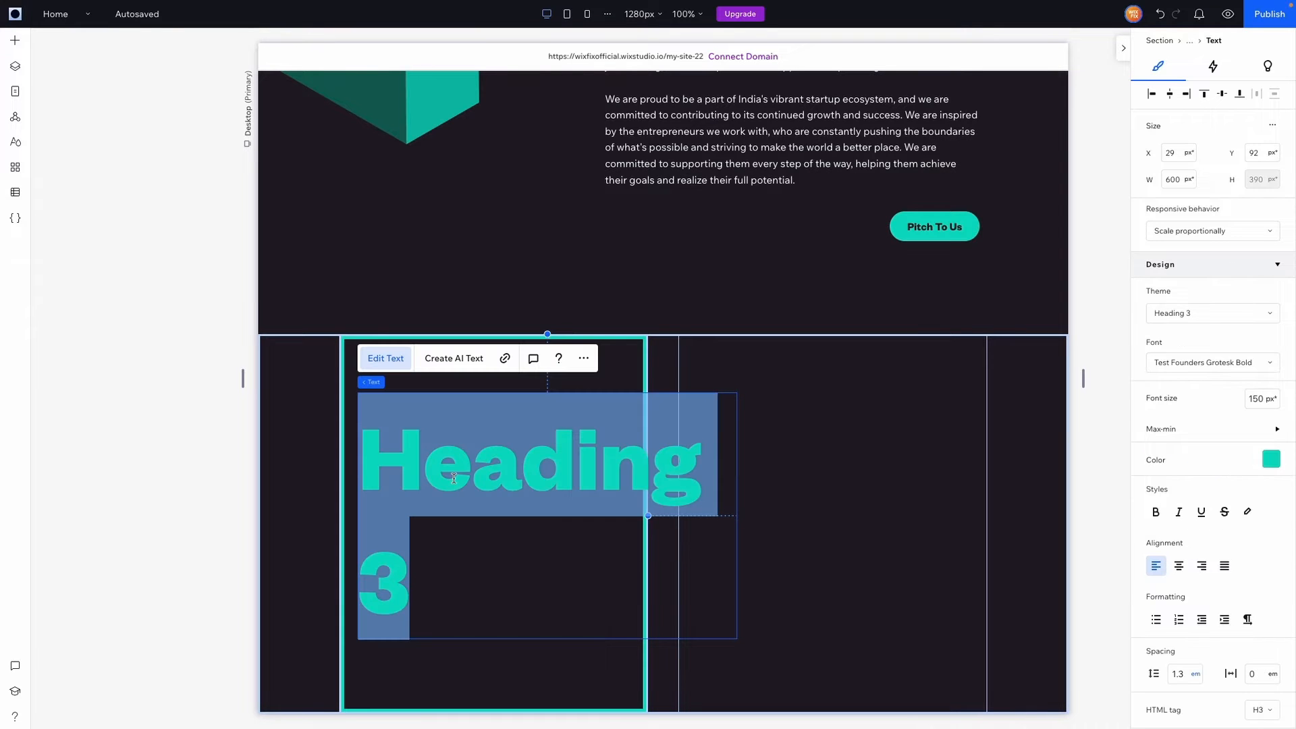
type("20+")
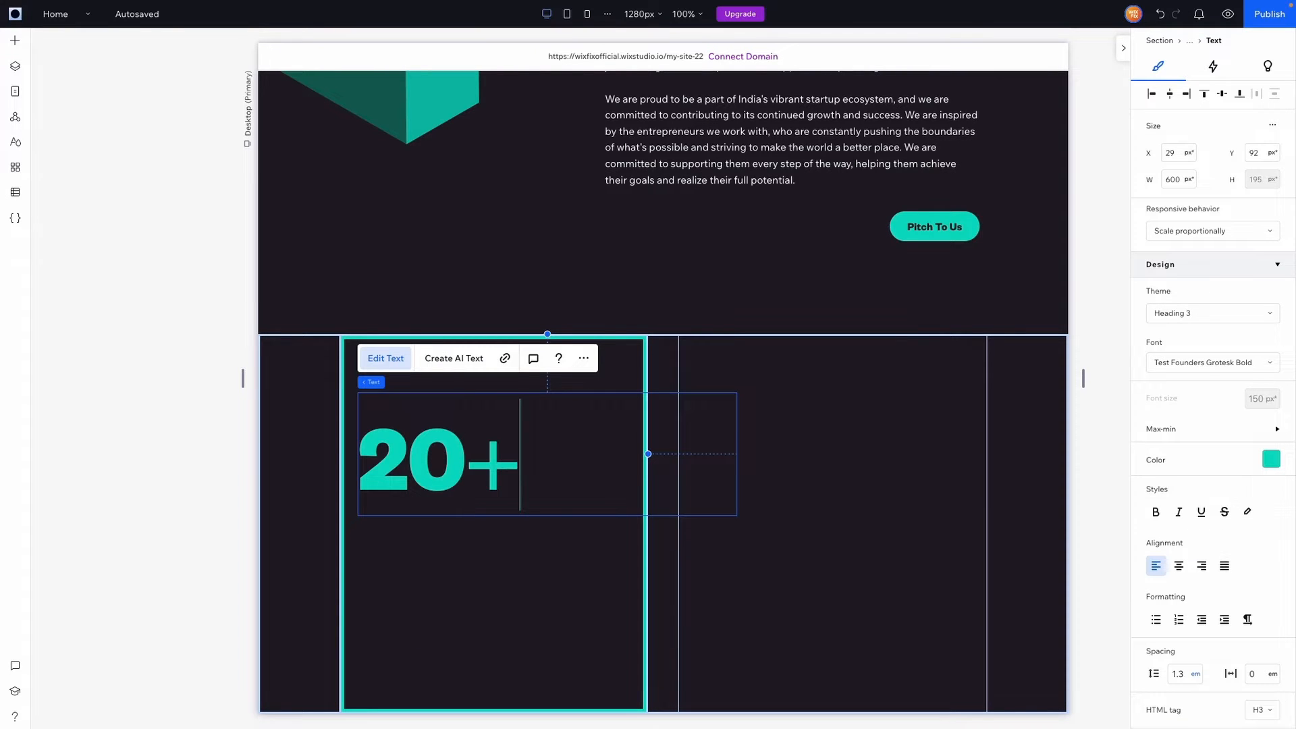
type(" YEARS")
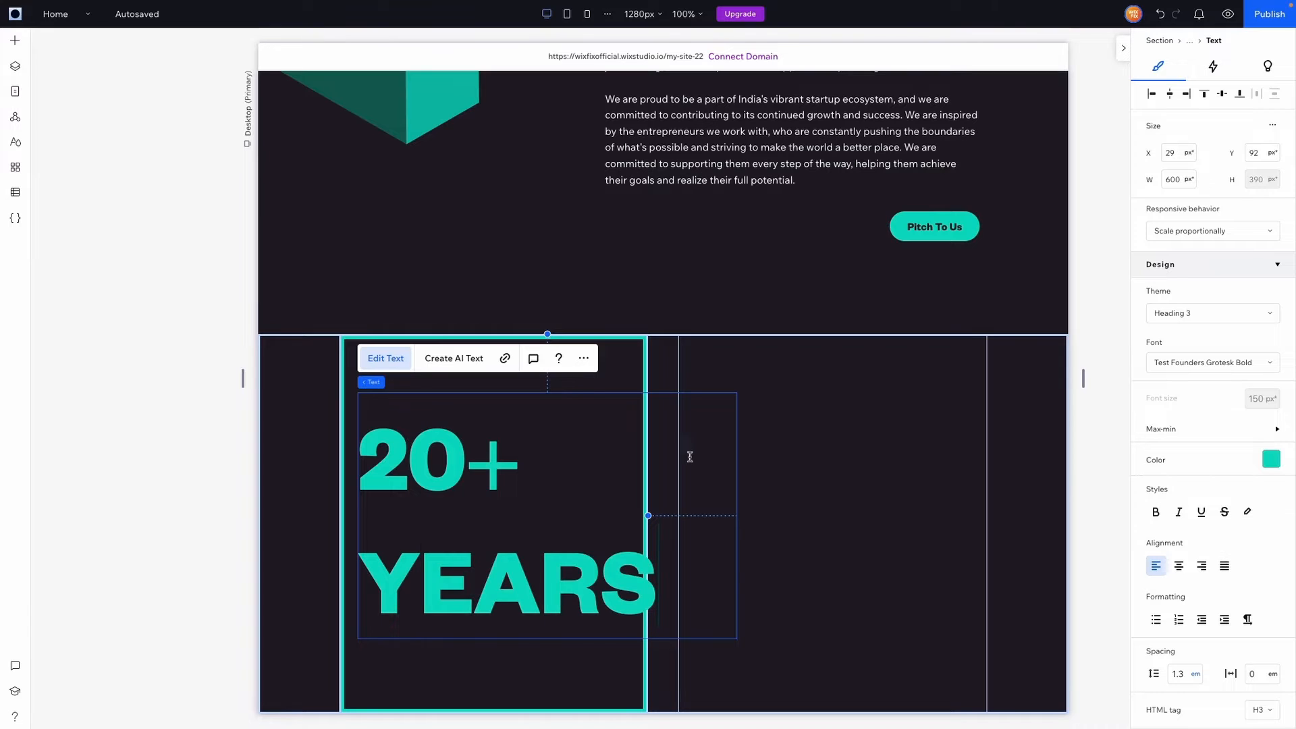
Set the heading to 120 px with Hug responsive behaviour and move it top-left
key("ctrl+a")
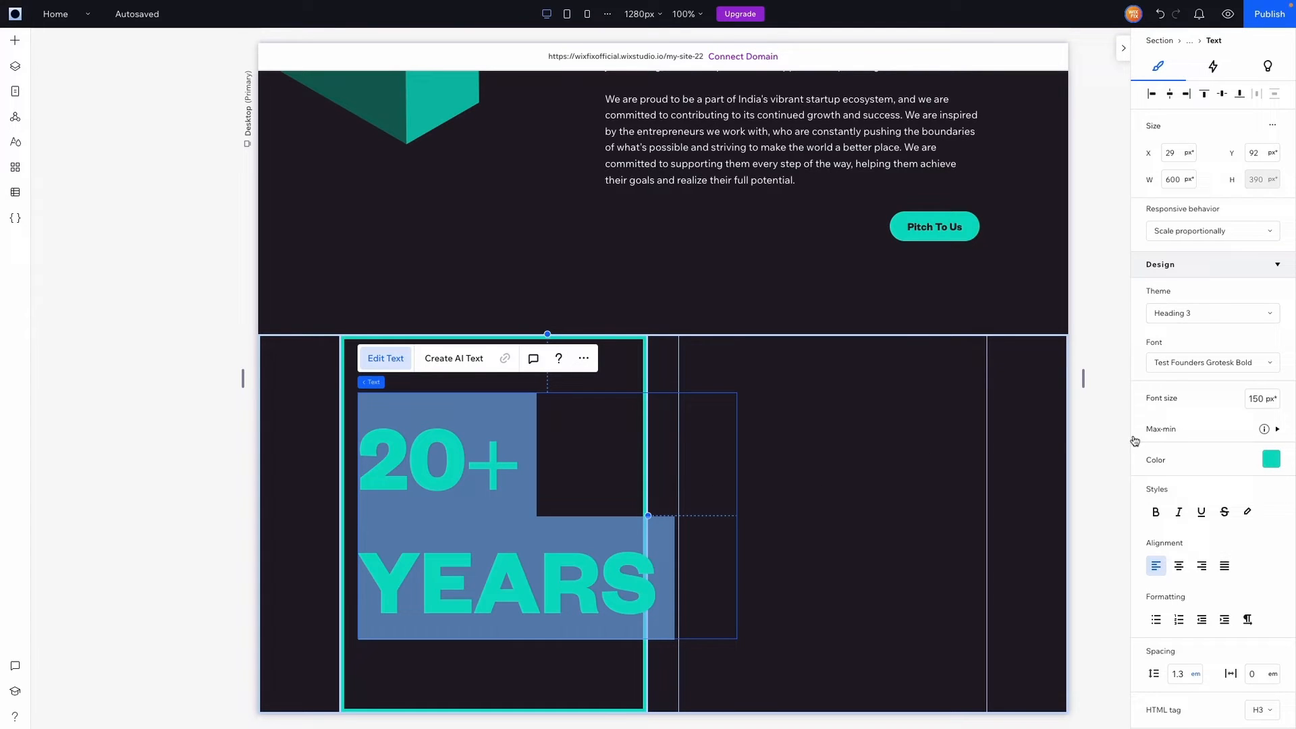
left_click(1259, 401)
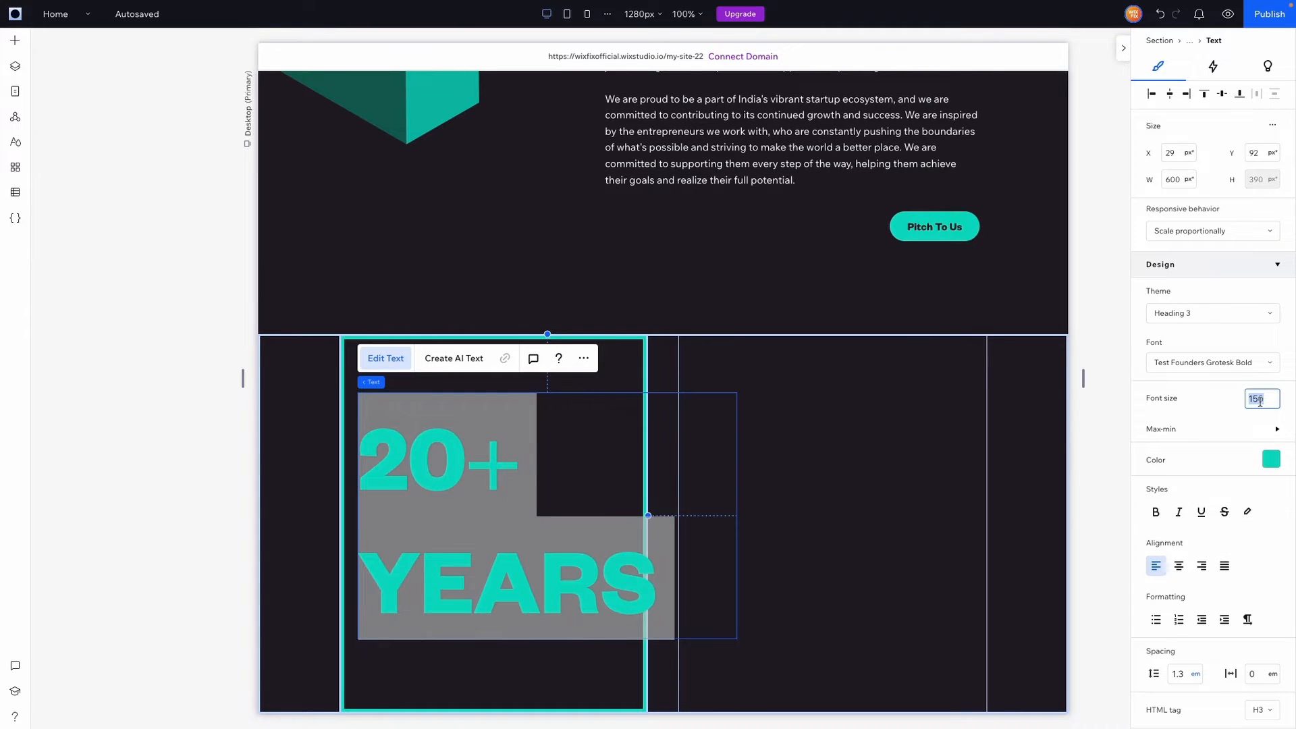
type("120")
key("Return")
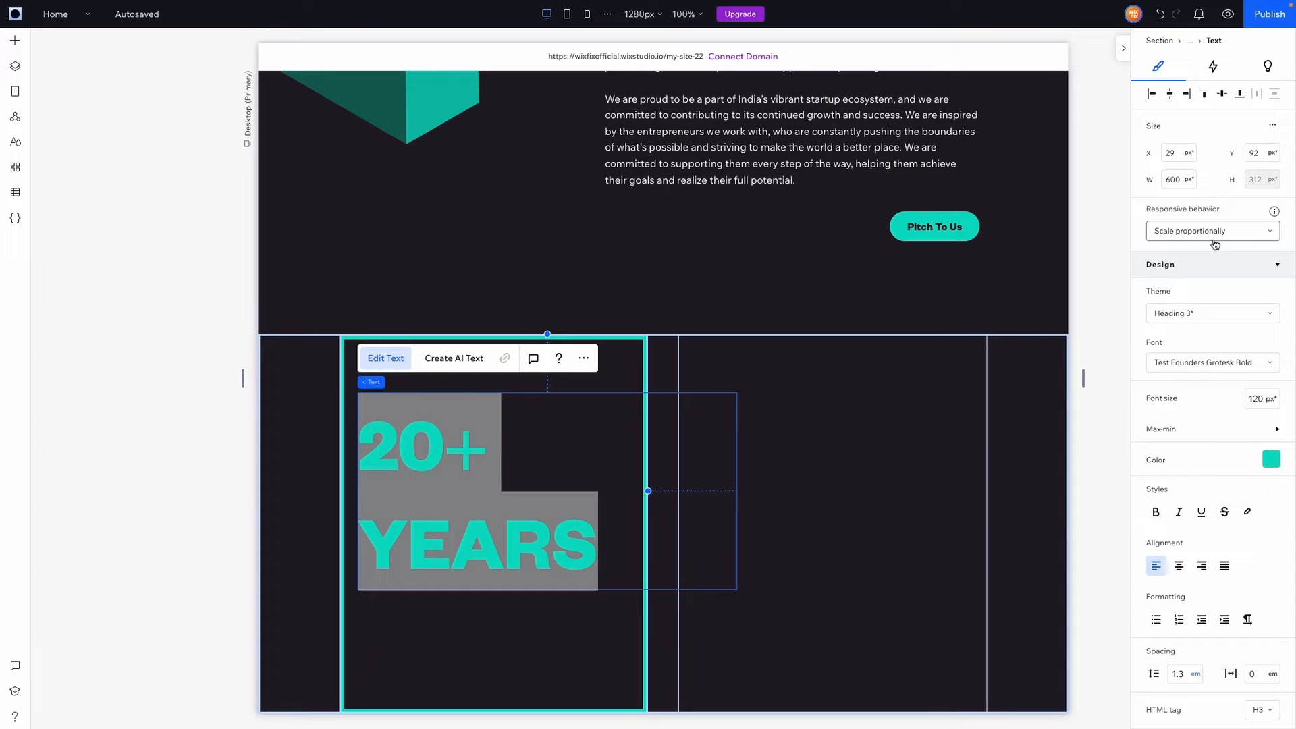
left_click(1214, 244)
left_click(1177, 321)
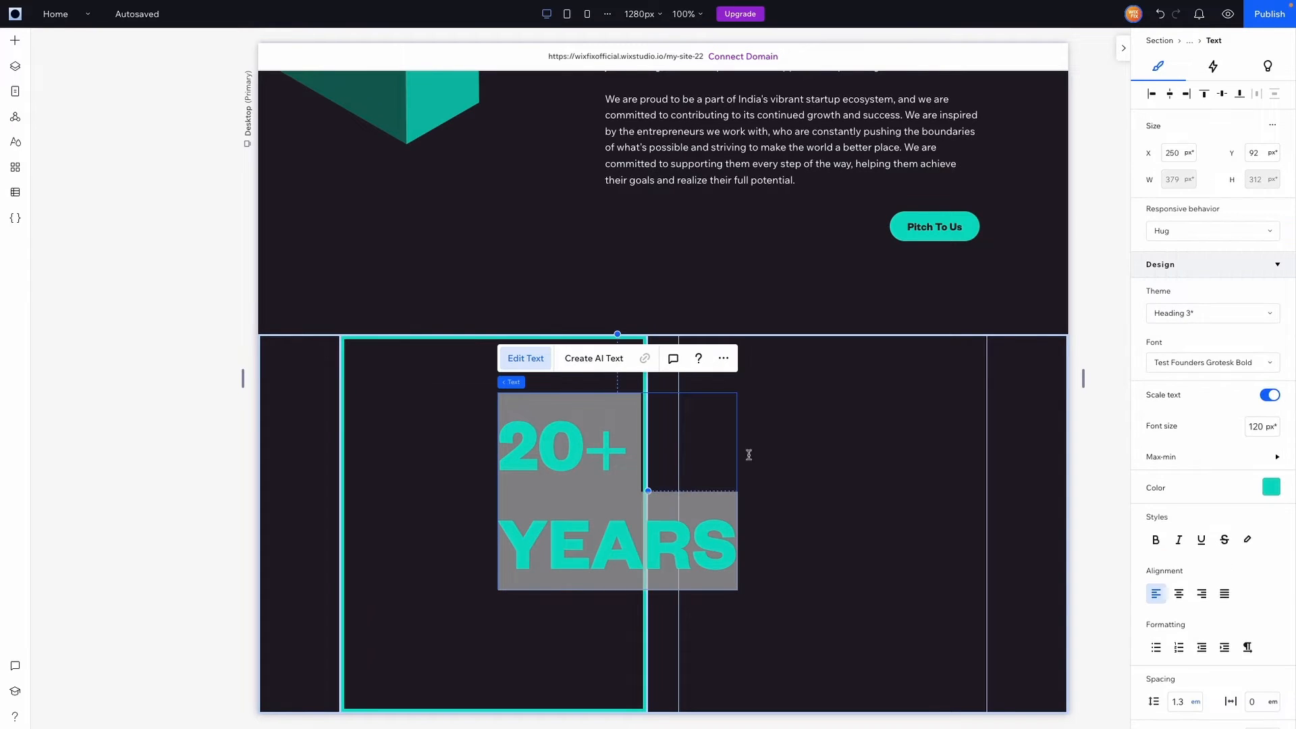
key("Escape")
left_click_drag(564, 449, 439, 423)
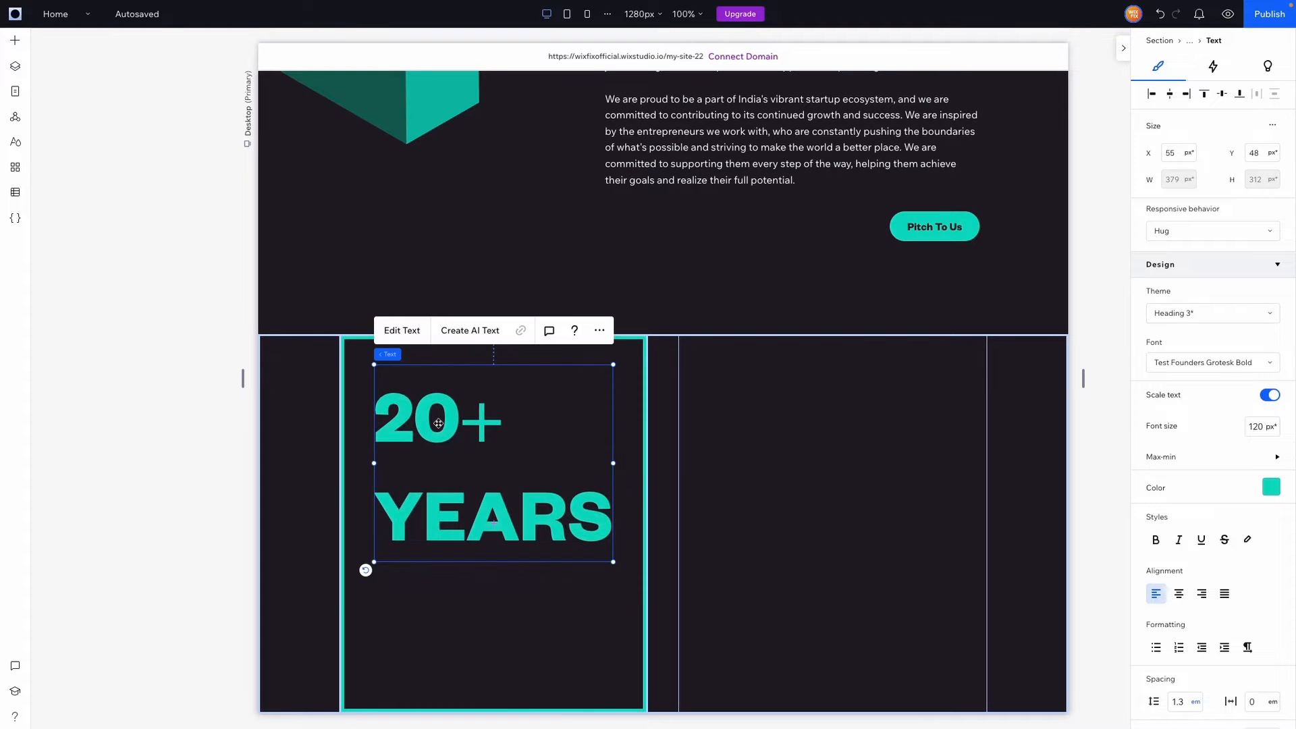
left_click(533, 621)
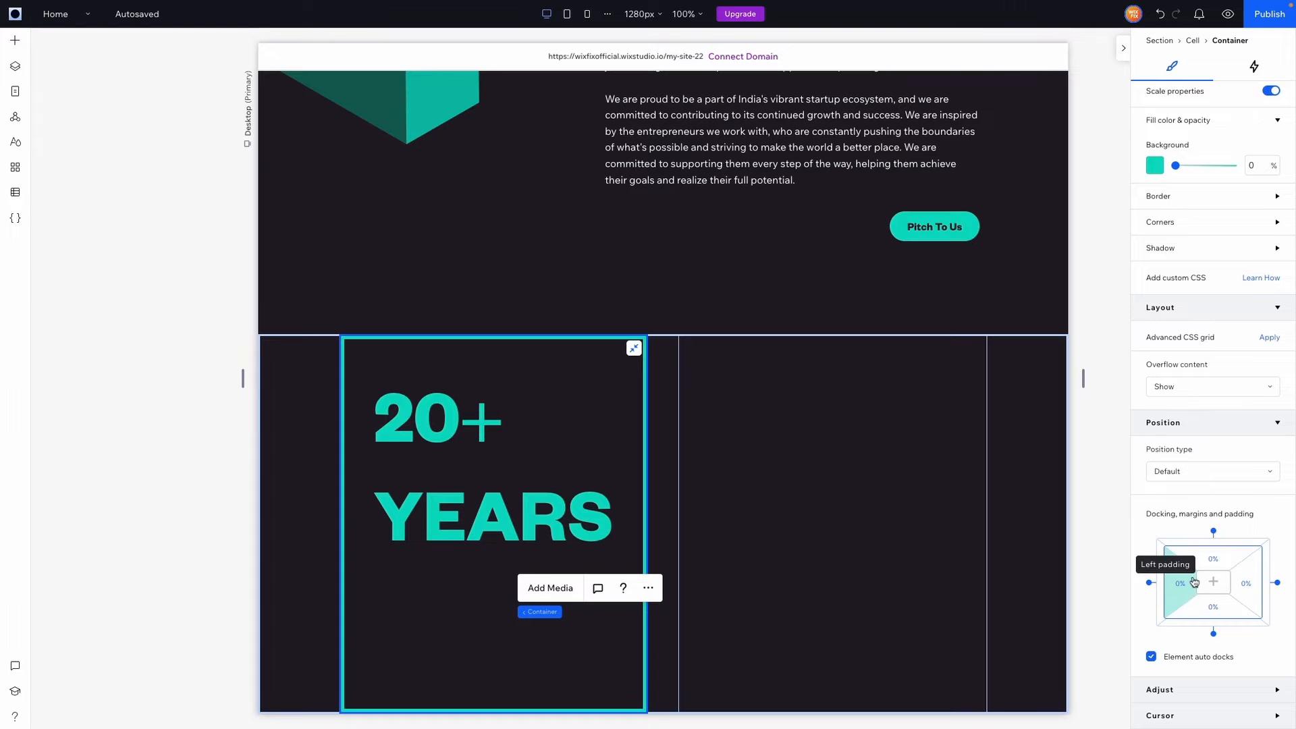
Give the container 7.5% top padding and align the heading to its top-left
left_click(1218, 562)
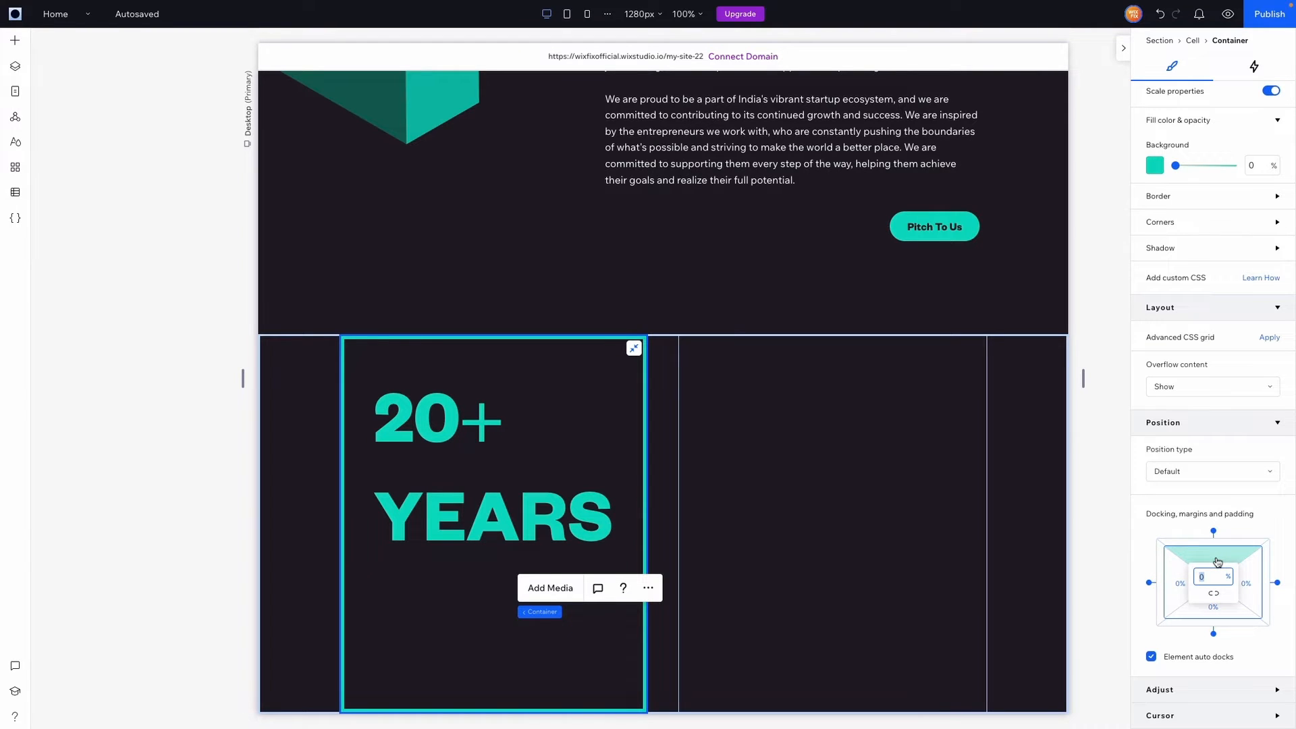
type("7.5")
key("Return")
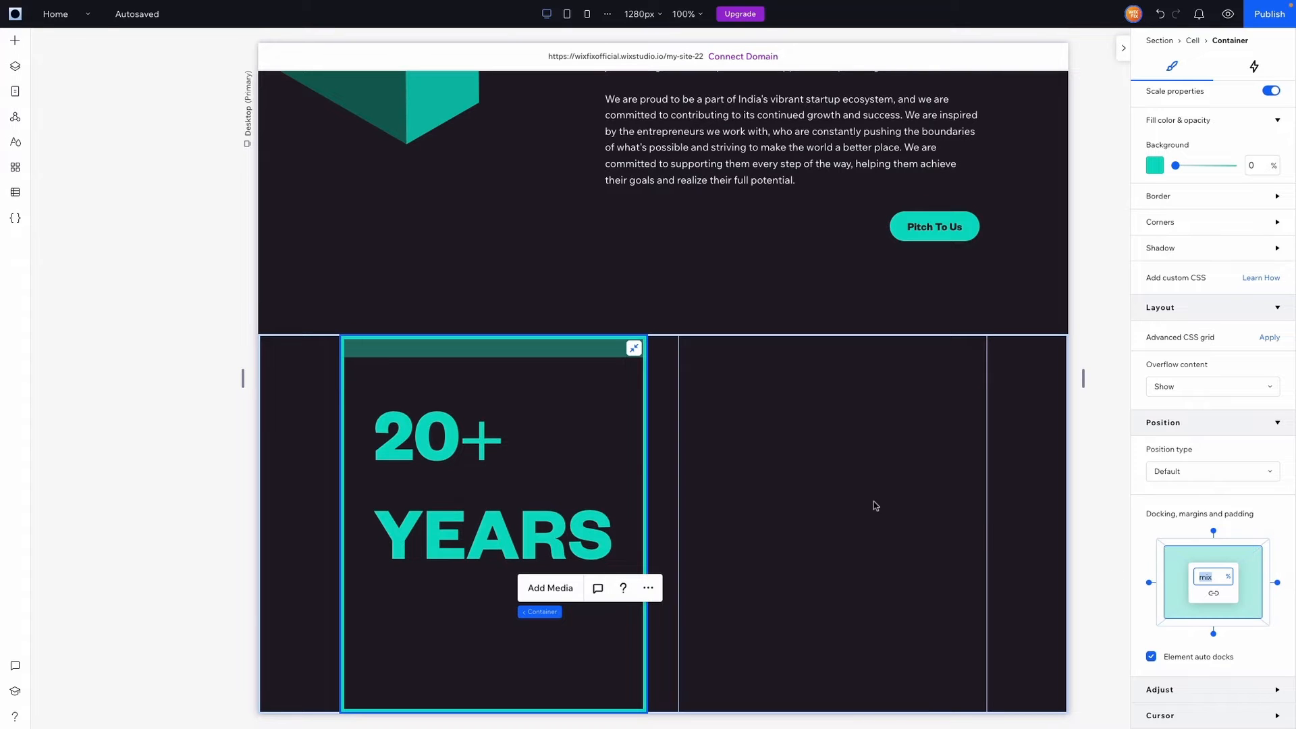
left_click(456, 445)
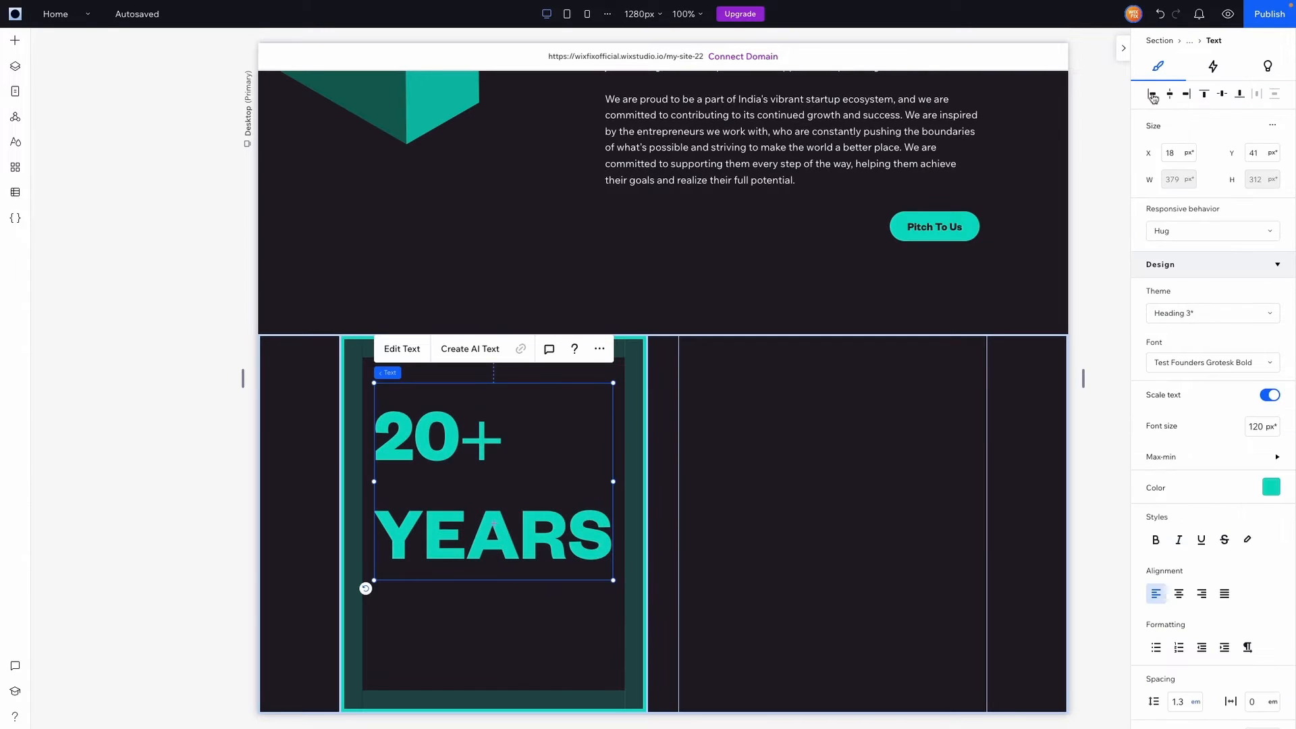
left_click(1151, 94)
left_click(1204, 94)
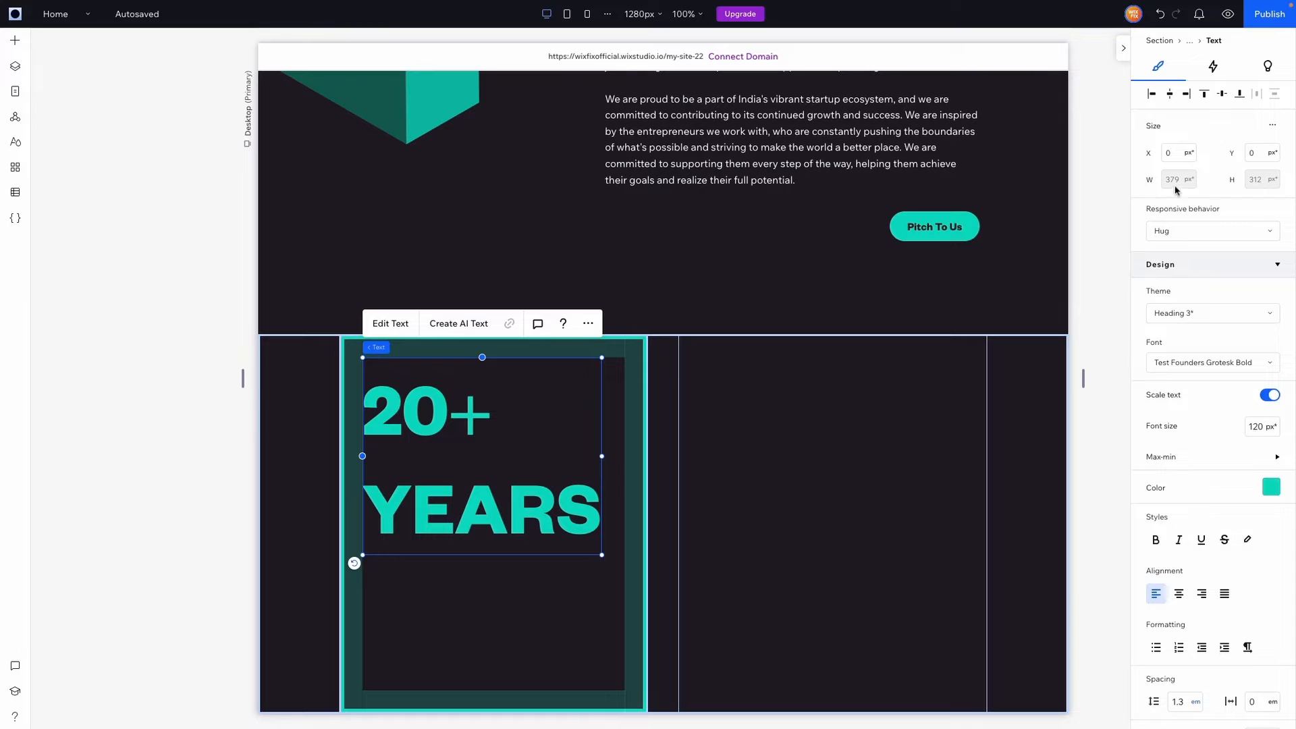
Make the heading scale proportionally and widen it to 415 px
left_click(1182, 231)
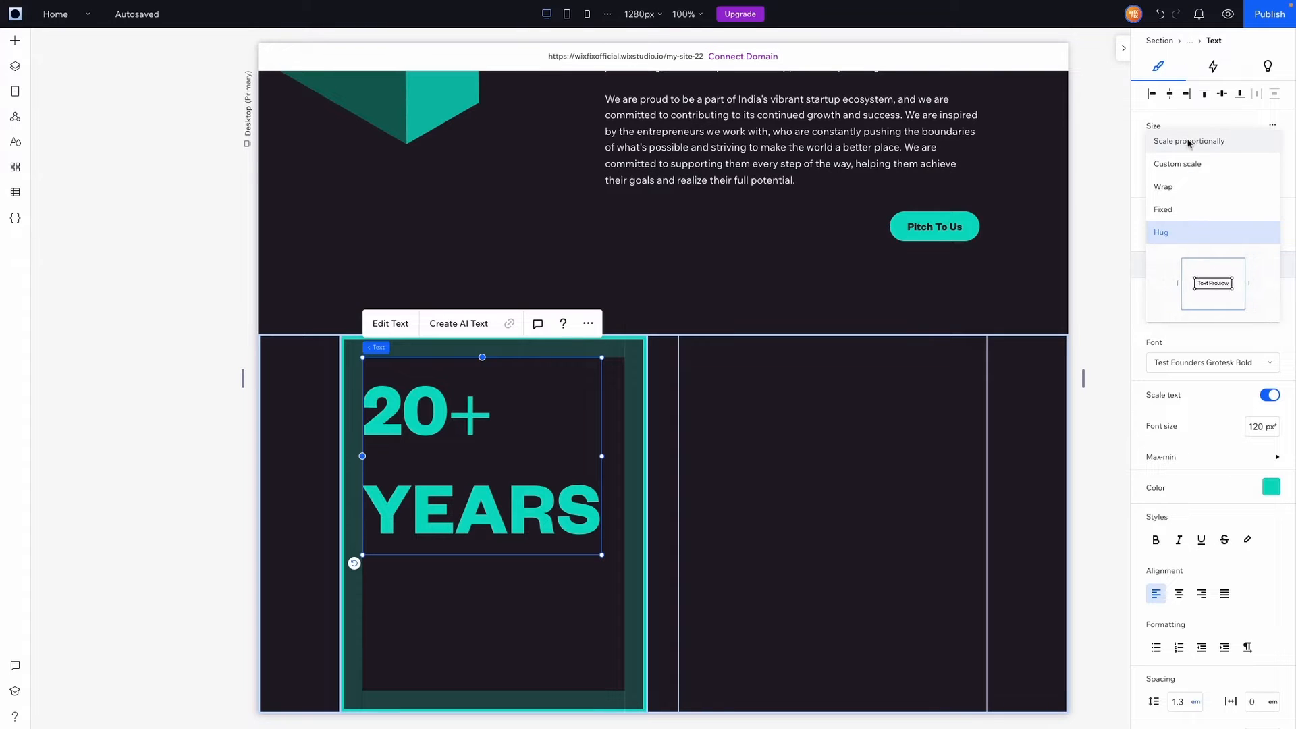
left_click(1185, 135)
mouse_move(602, 455)
left_mouse_down()
mouse_move(641, 464)
mouse_move(625, 455)
left_mouse_up()
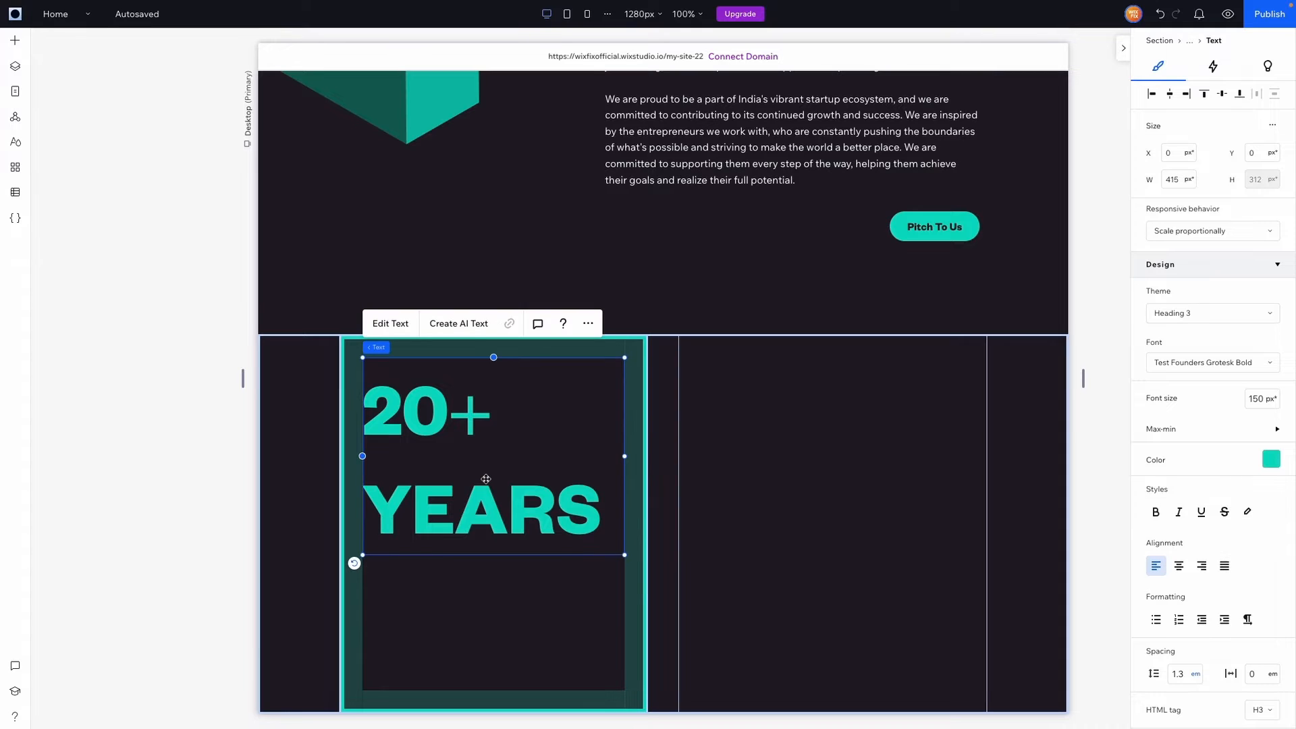
Tighten the 20+ YEARS line height to 0.9
double_click(486, 478)
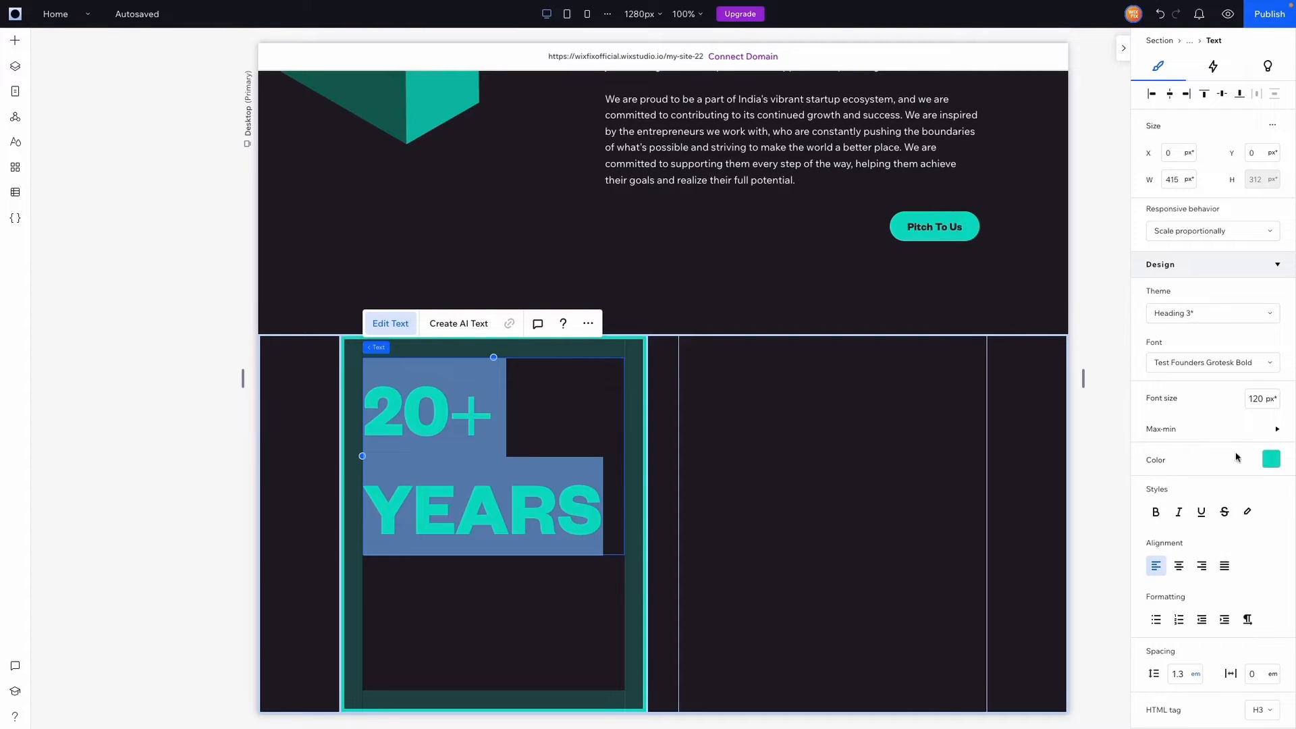
scroll(1208, 472, "down", 3)
left_click(1182, 468)
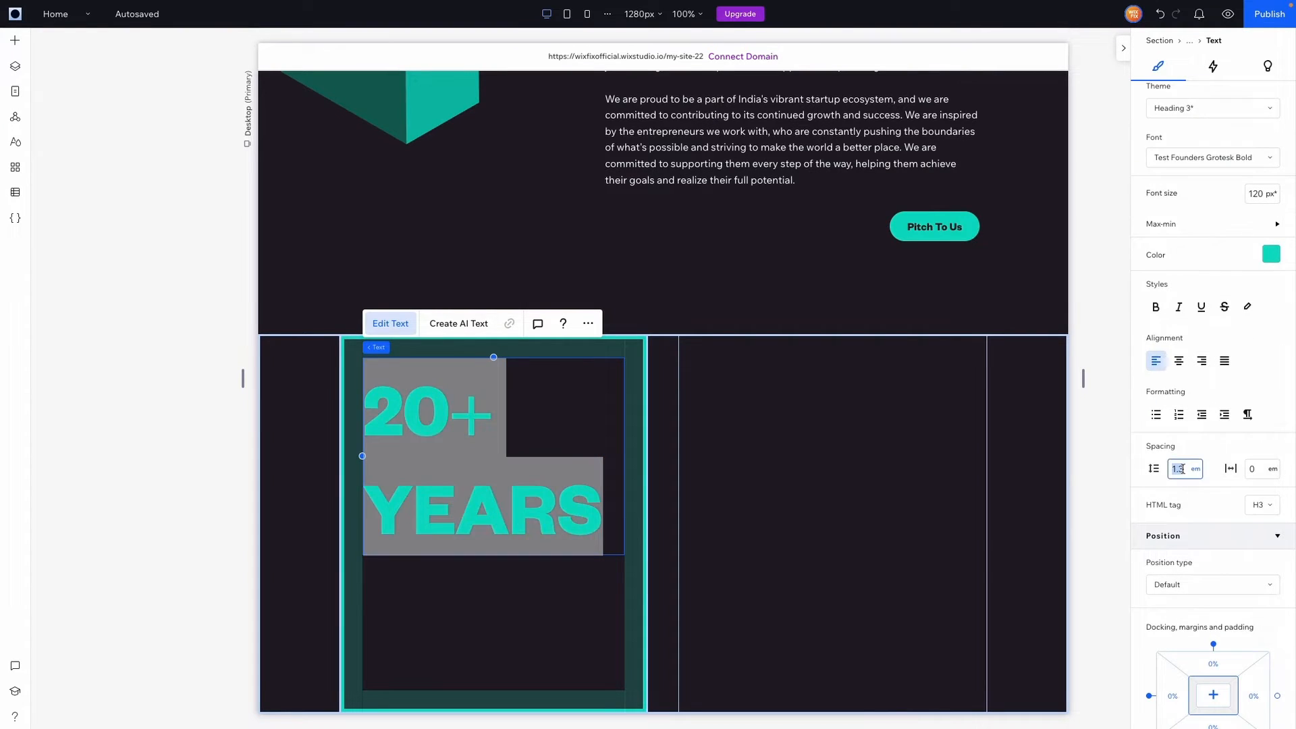
type("1.1")
left_click(1178, 468)
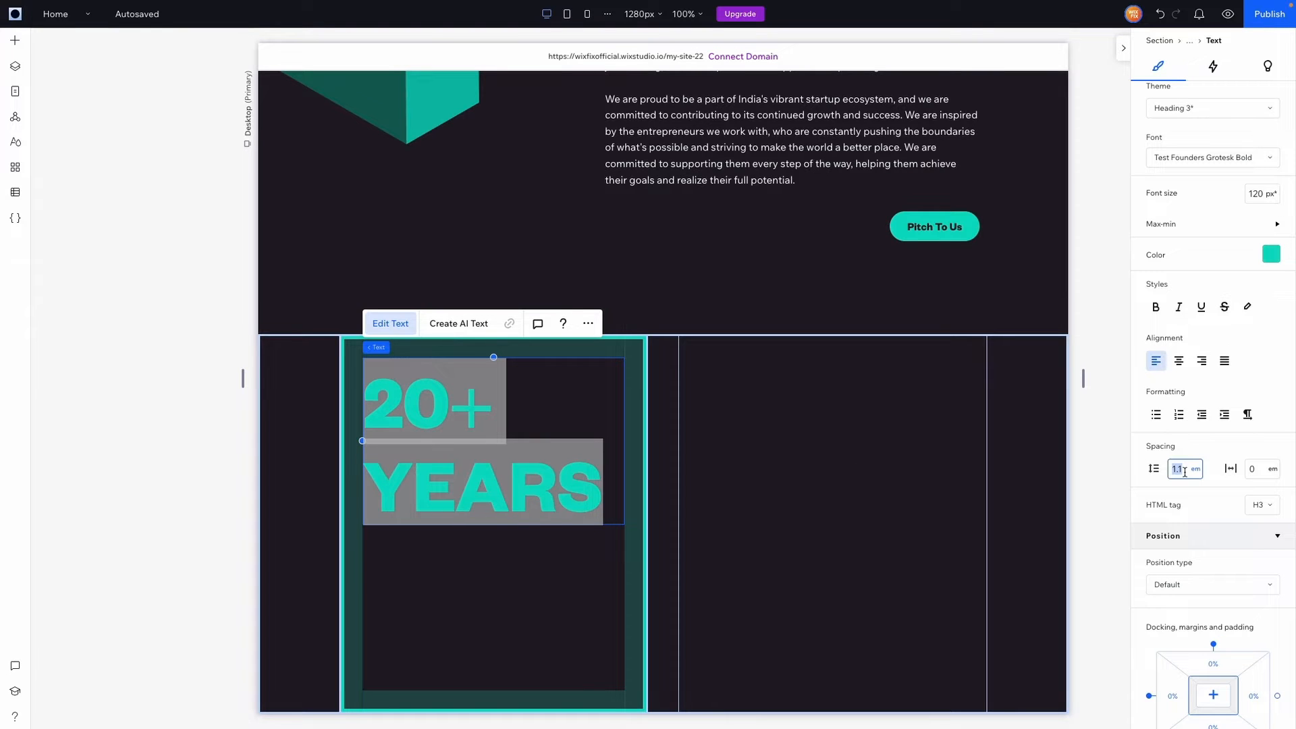
type("0.8")
left_click(923, 485)
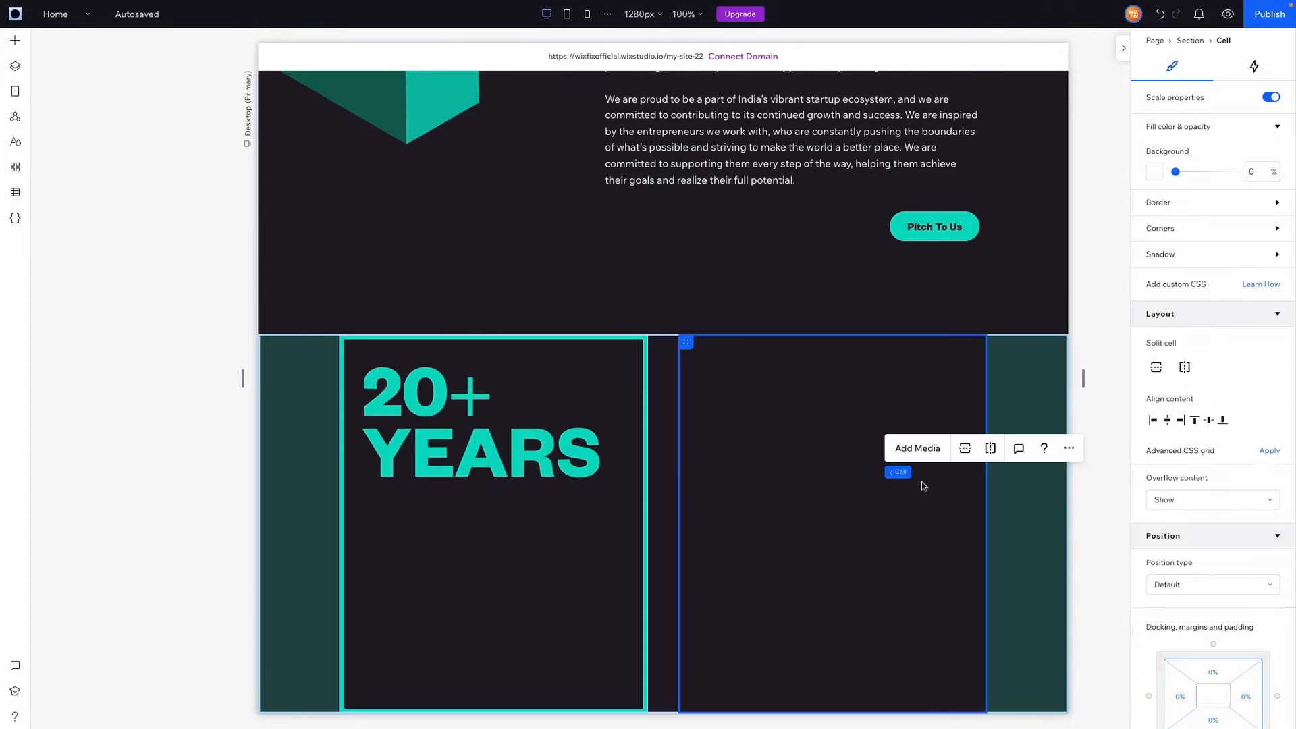
left_click(513, 439)
scroll(1144, 410, "down", 3)
left_click(1178, 470)
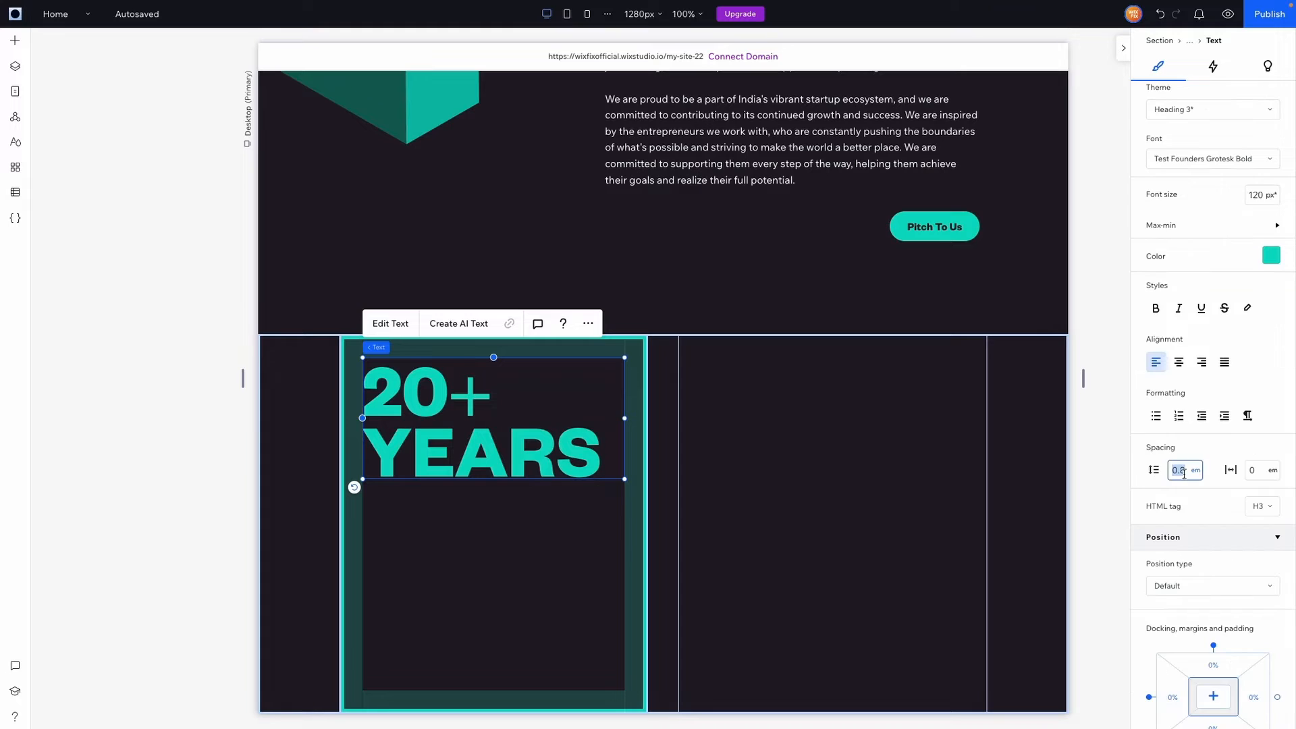
type(".9")
left_click(747, 417)
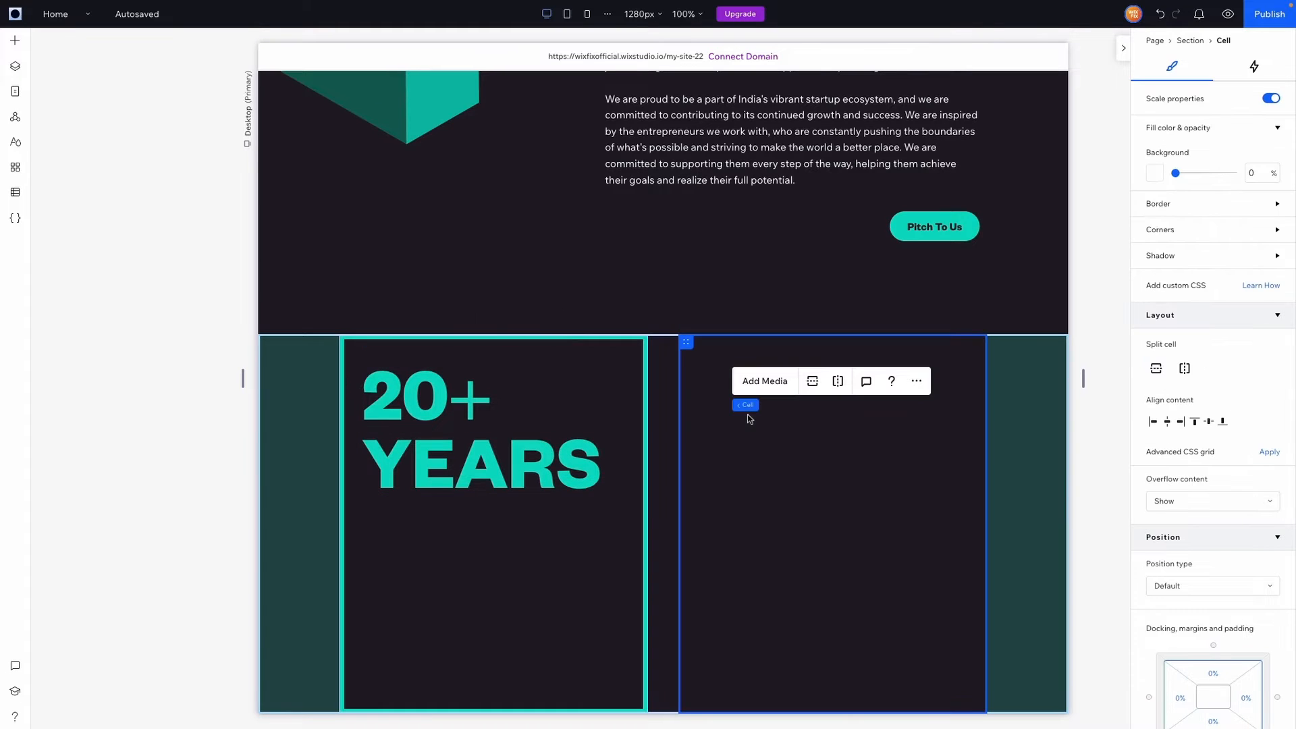
left_click(548, 552)
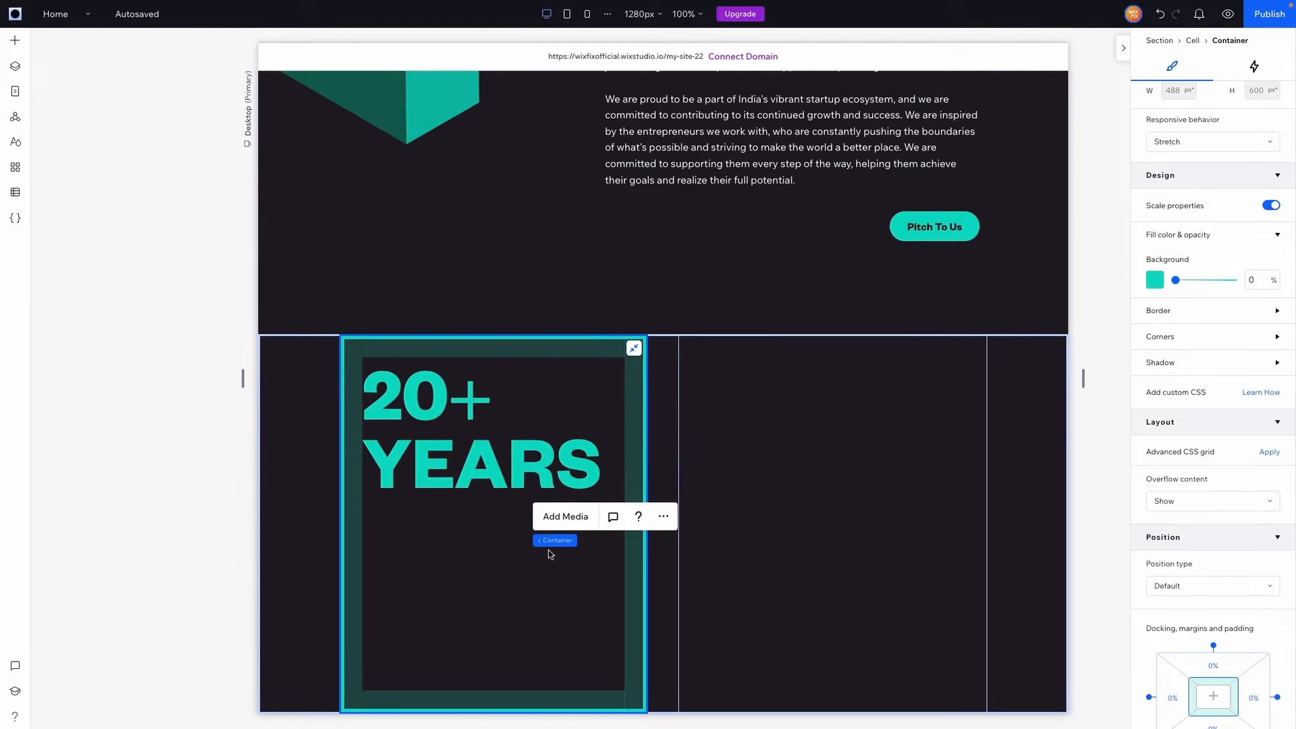
Turn the container into an advanced CSS grid with a 1x2 layout
left_click(1261, 451)
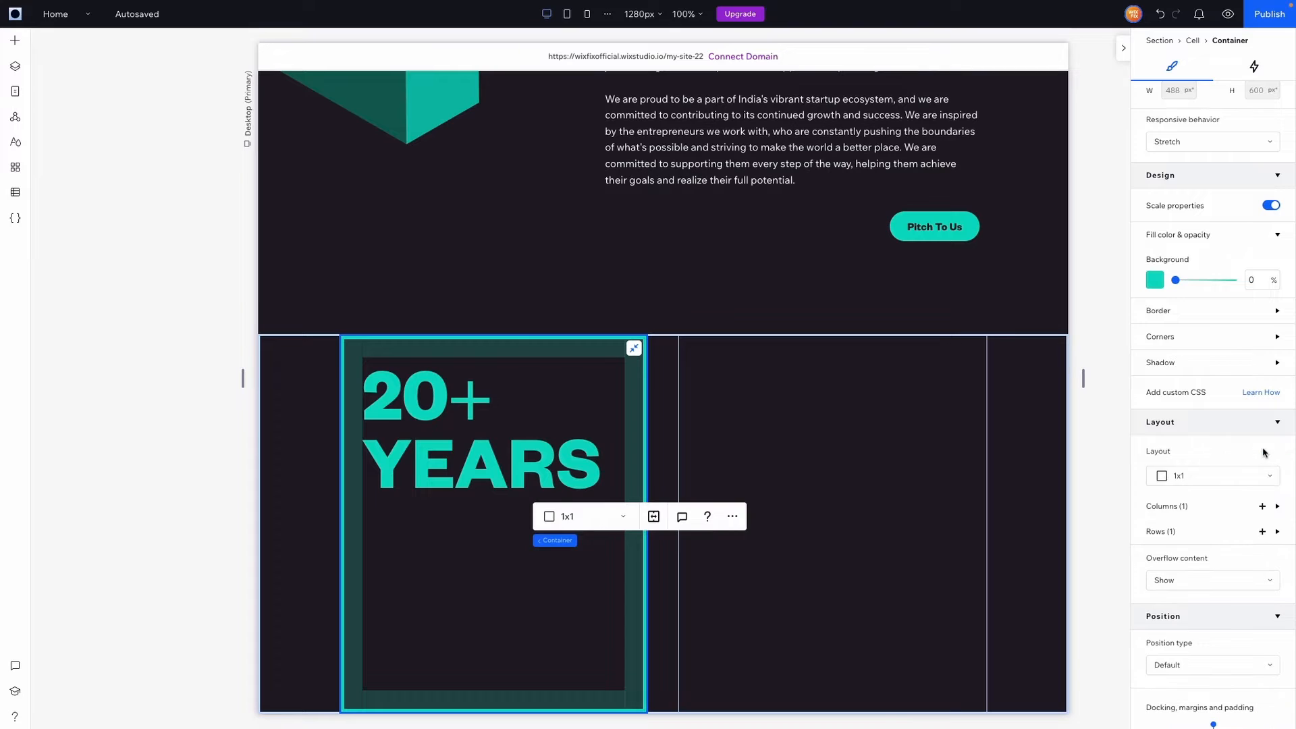
left_click(1208, 479)
left_click(1198, 546)
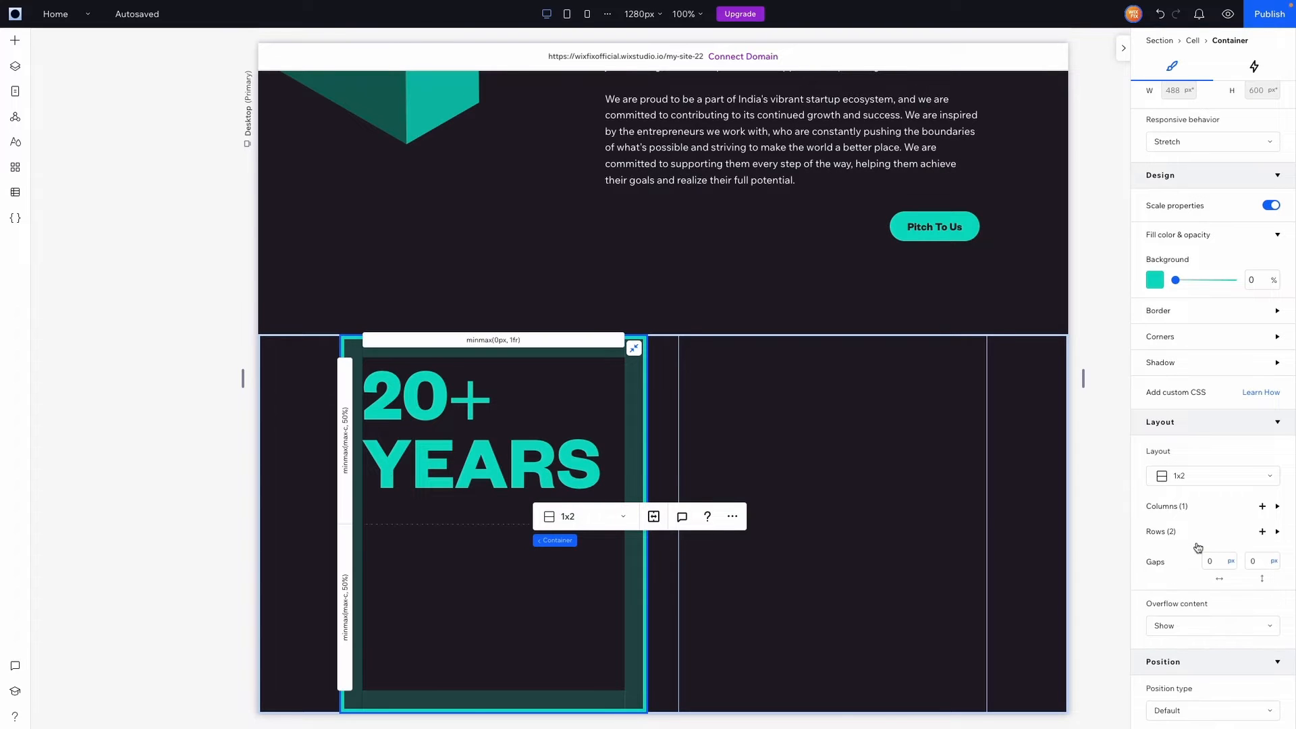
Add a bottom-aligned heading, width 105, reading 'Of Startup Investment Experience.'
left_click(15, 41)
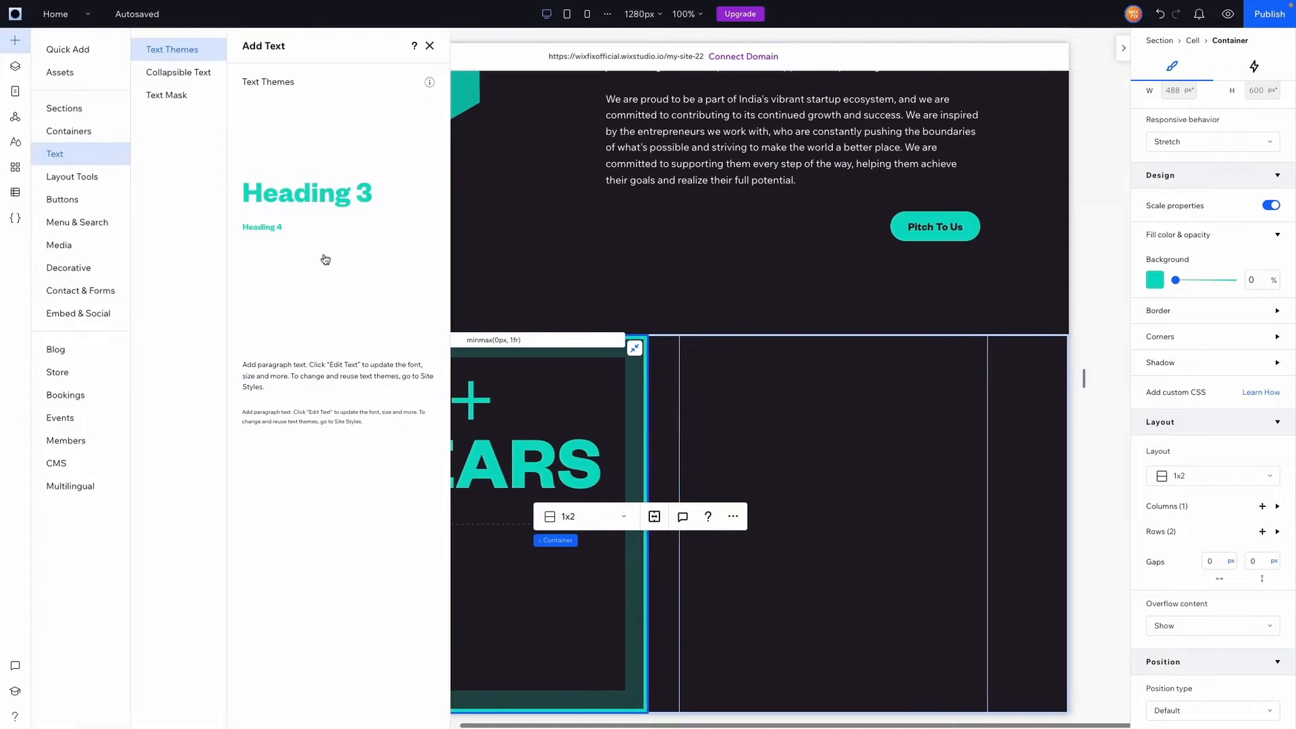
left_click_drag(255, 298, 573, 620)
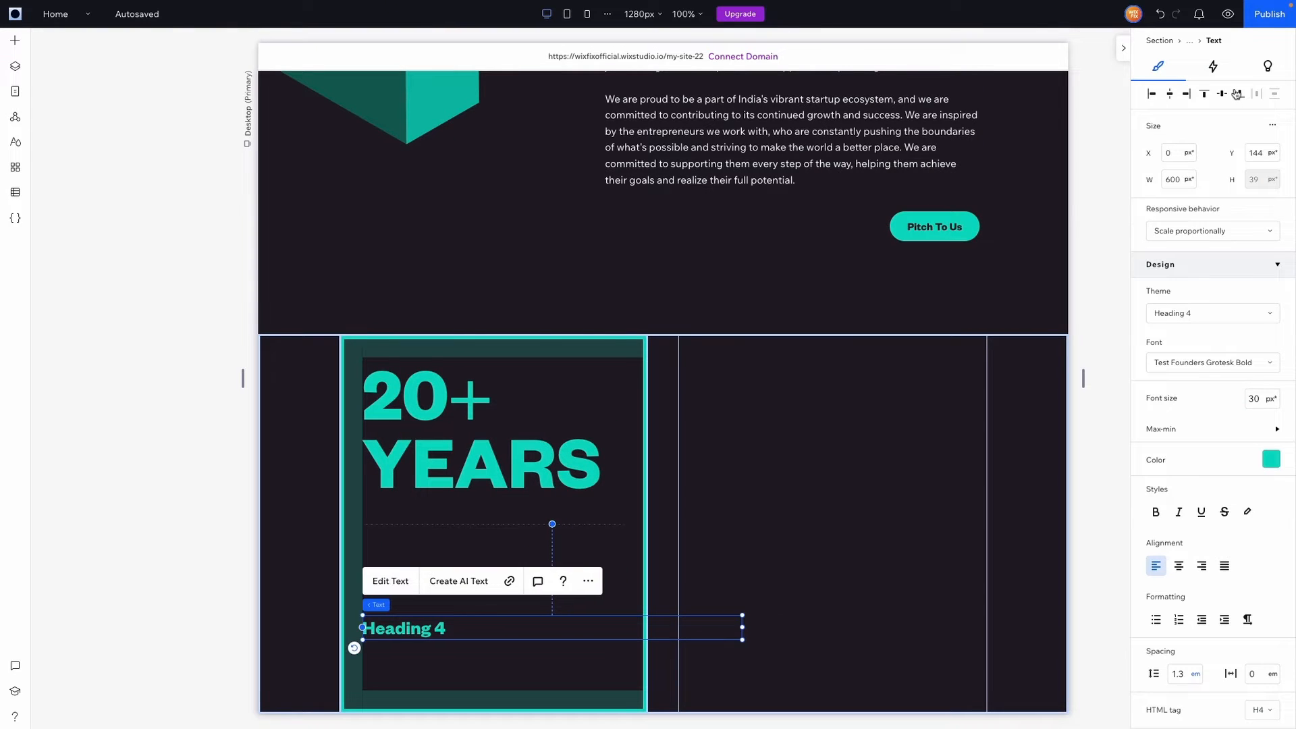
left_click(1237, 95)
left_click(1174, 179)
type("10")
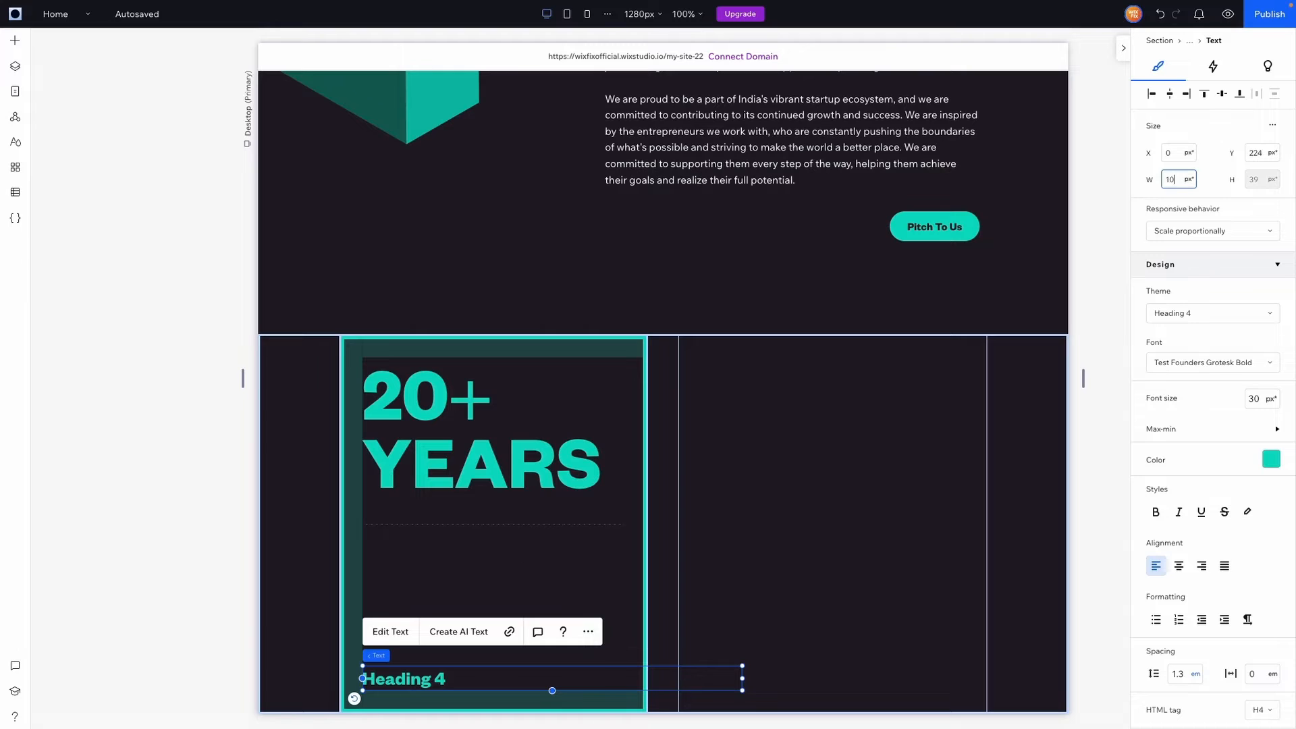
type("5")
key("Return")
double_click(387, 678)
type("Of Startup Investment Experience.")
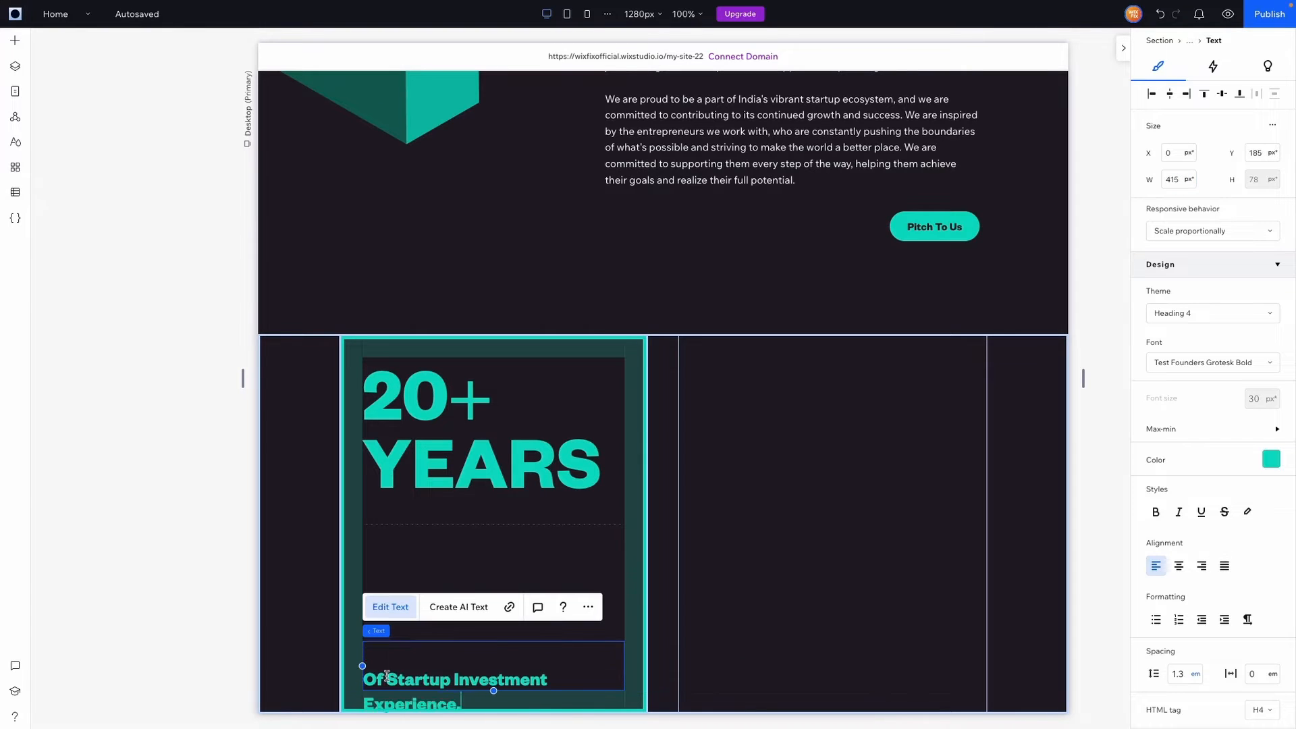
Set a 48 px row gap and size both grid rows to min content
left_click(590, 551)
left_click(1255, 622)
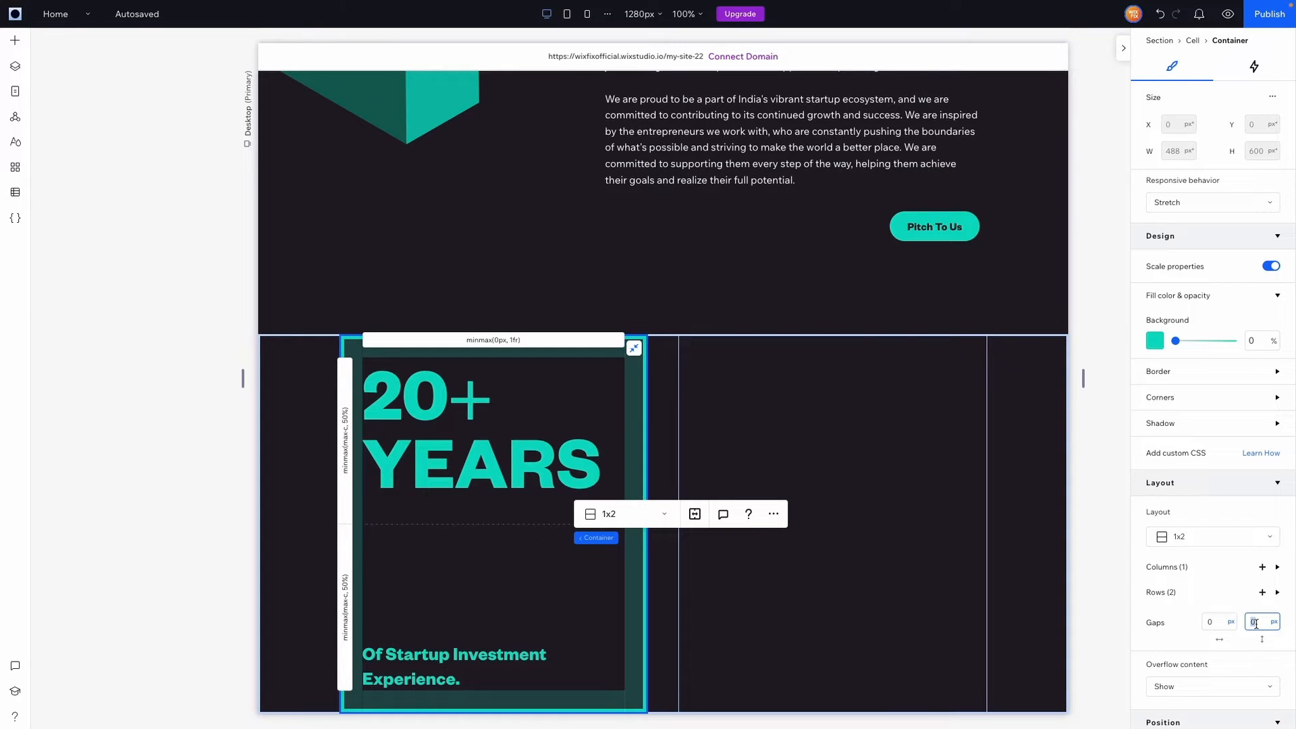
key("Return")
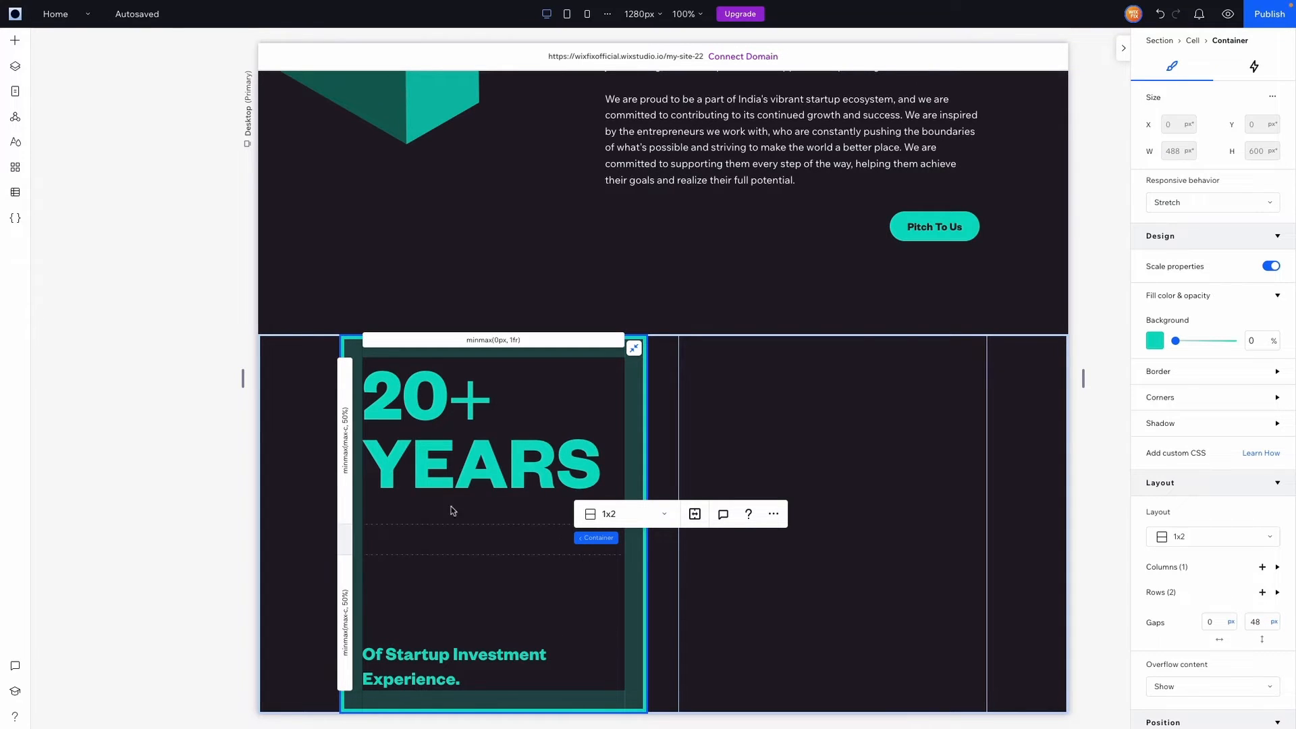
left_click(347, 422)
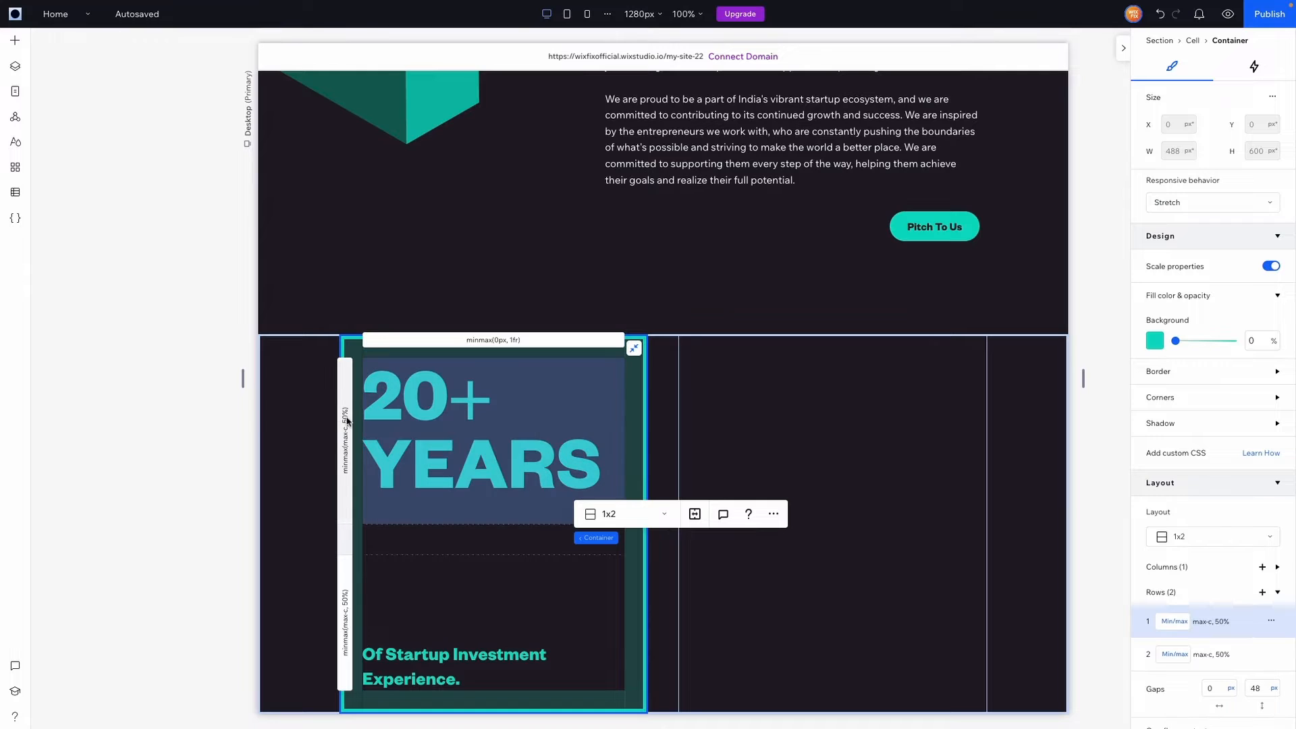
left_click(1179, 622)
left_click(1193, 556)
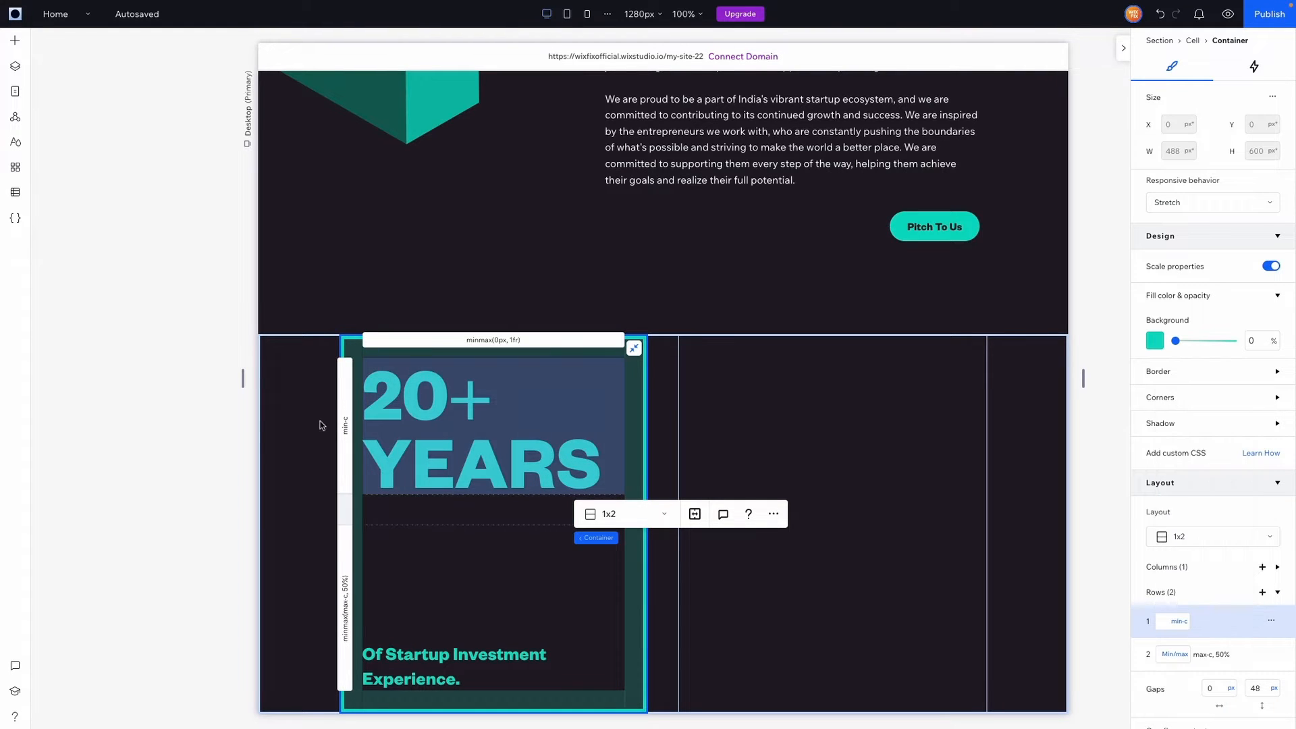
left_click(344, 594)
left_click(1173, 654)
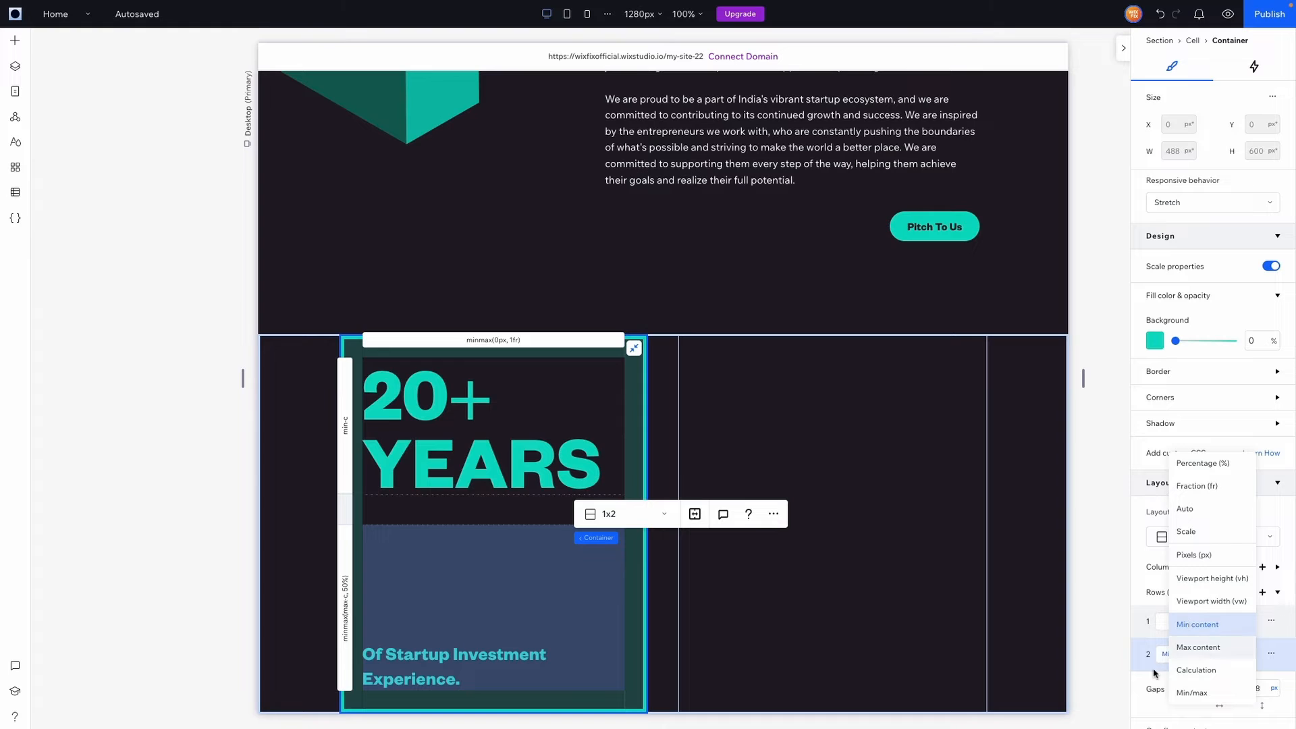
left_click(1171, 654)
left_click(1176, 655)
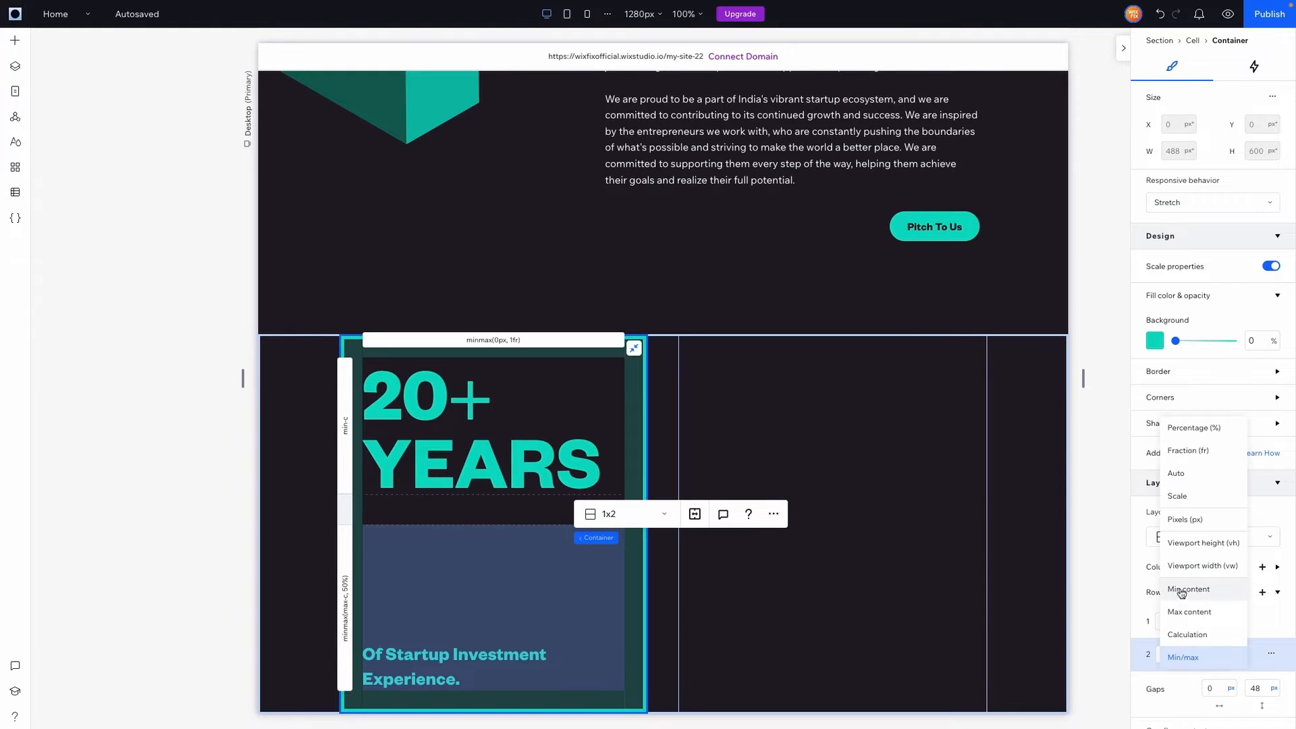
left_click(1181, 590)
Shorten the section to 415 px height
left_click(1037, 486)
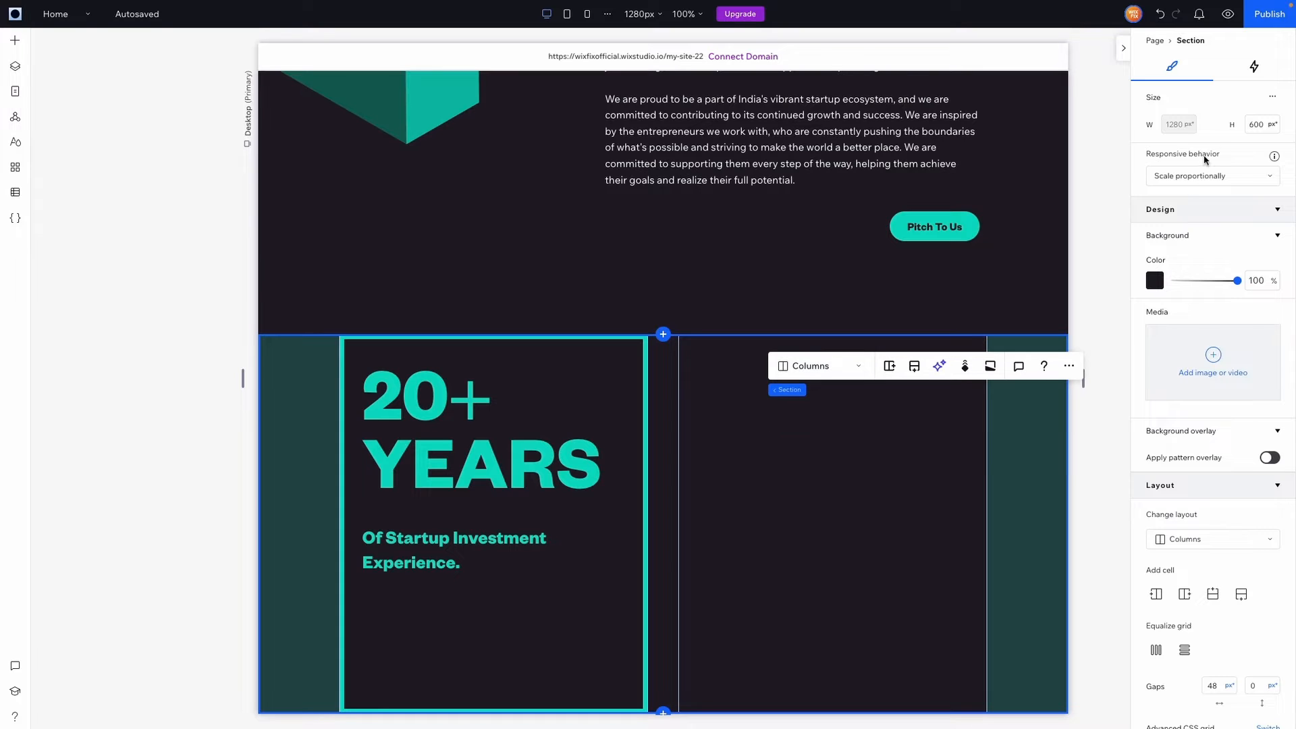
left_click(1254, 126)
key("ctrl+a")
type("415")
key("Return")
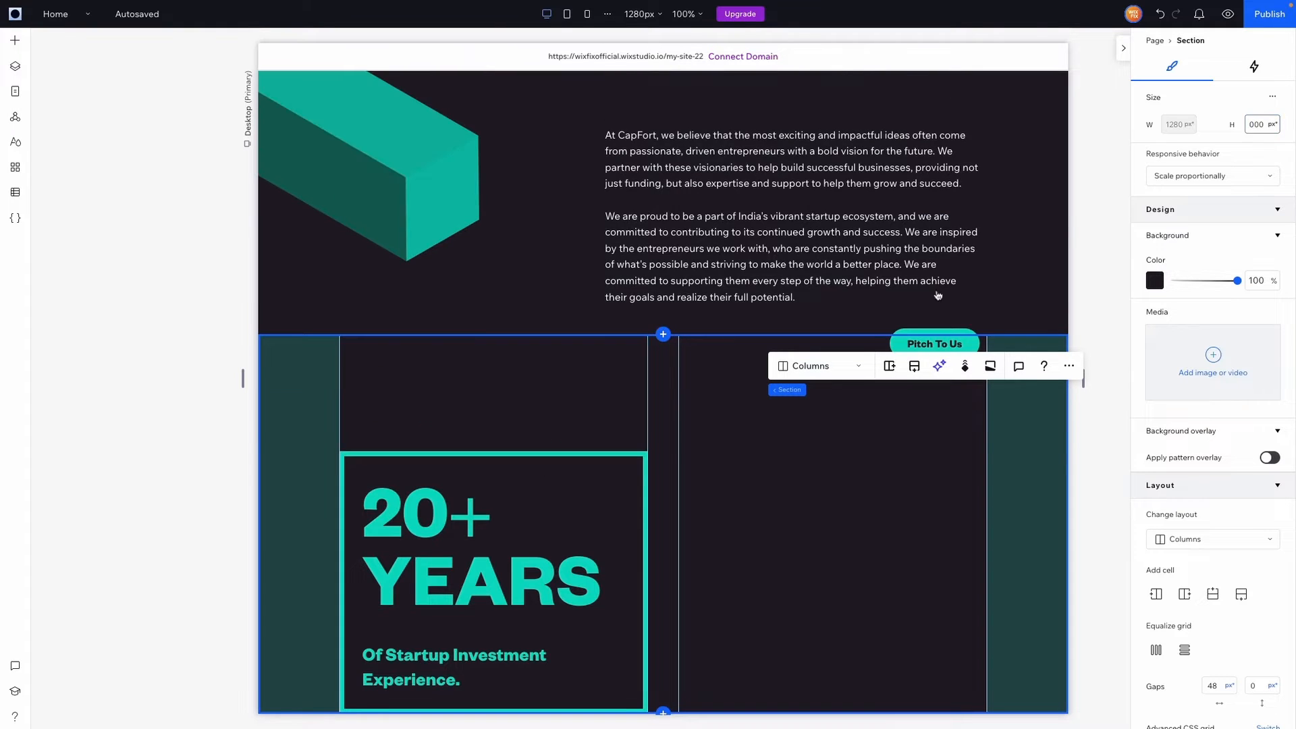
Give the container's second grid row a fixed 78 px height
left_click(457, 628)
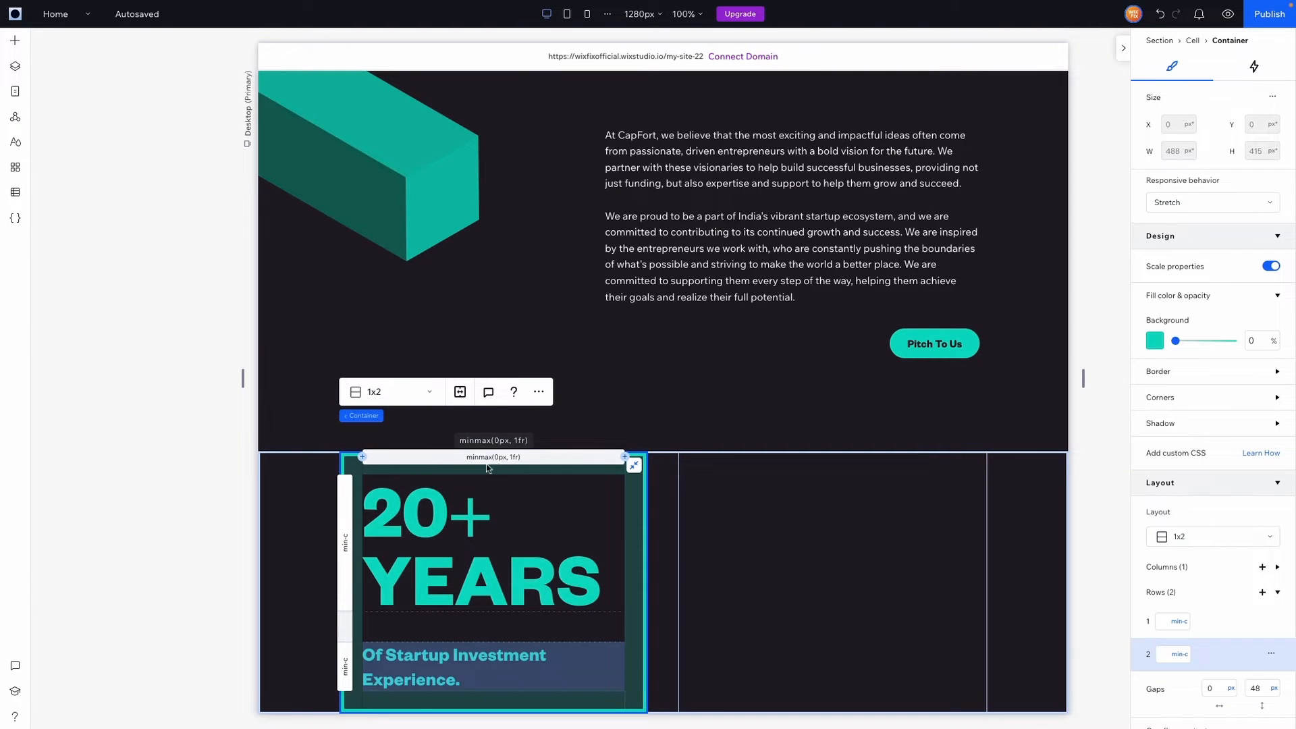
left_click(840, 533)
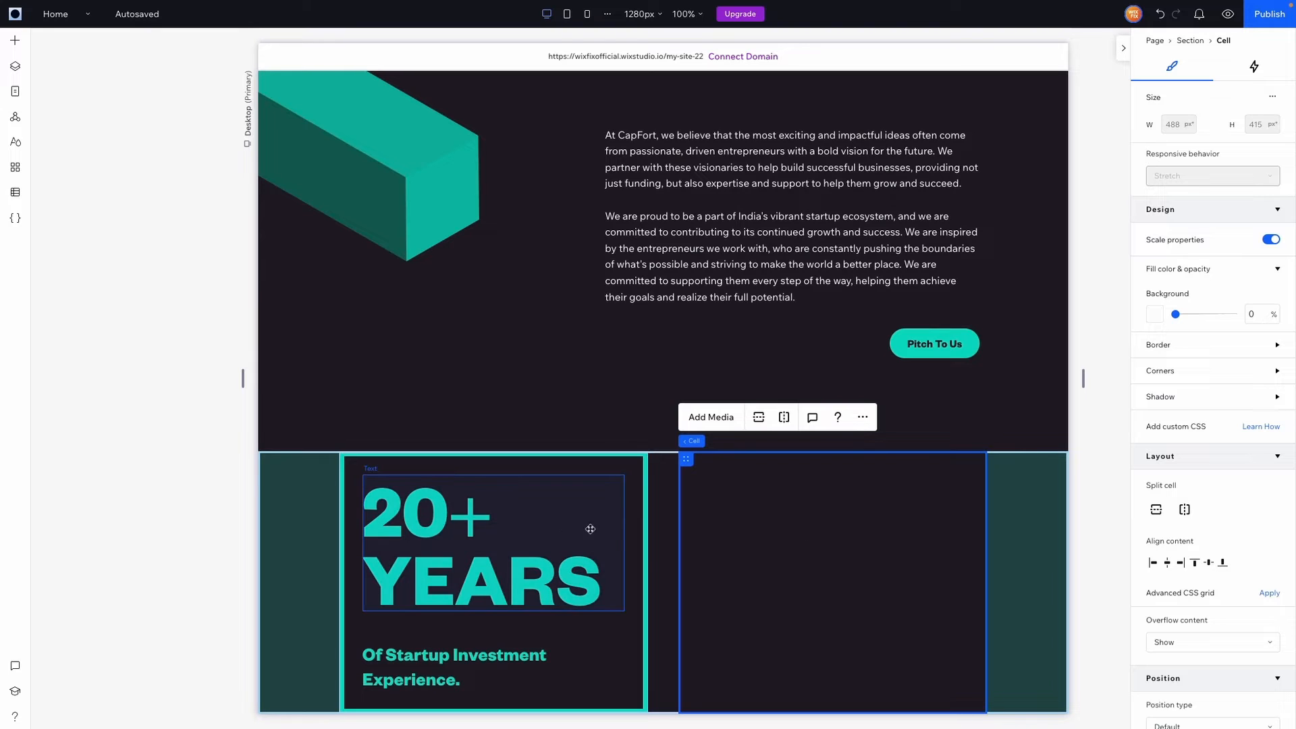
left_click(634, 555)
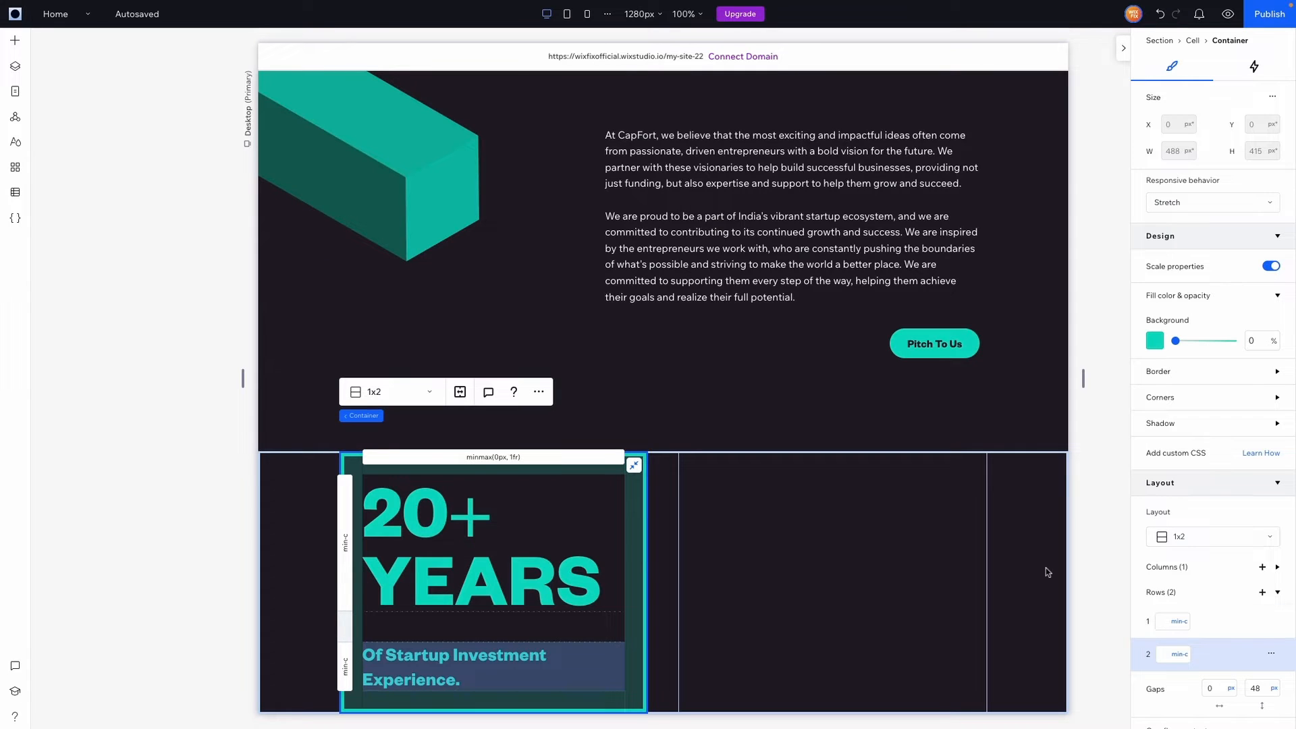
left_click(1179, 654)
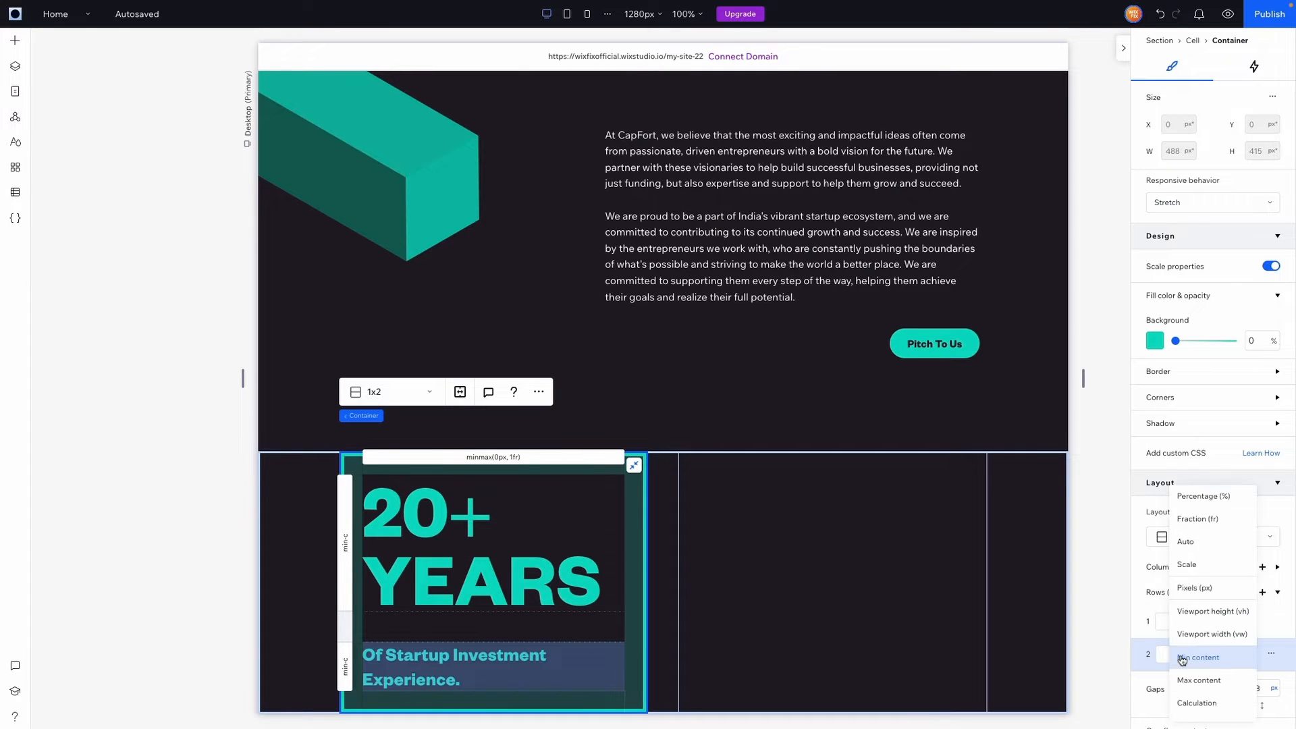
left_click(1212, 593)
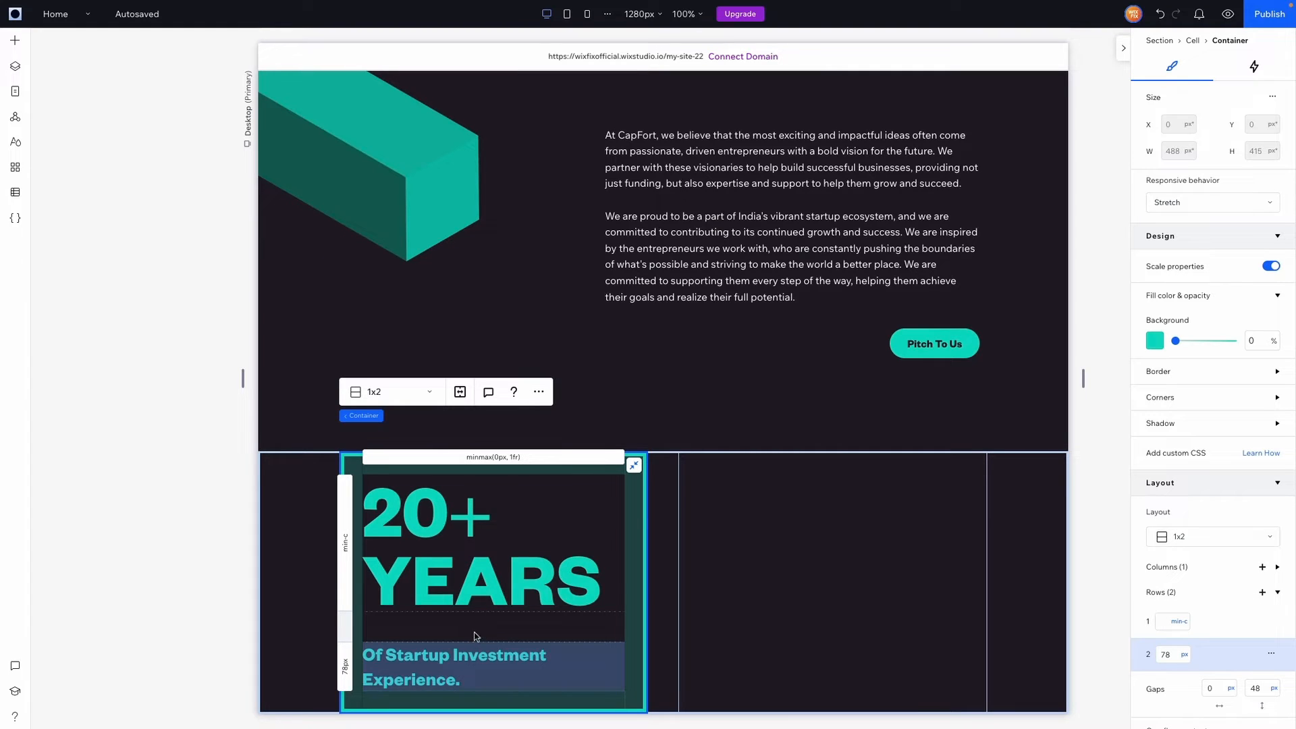
Calculate 488-126 in Spotlight and set the grid's first row height to 362 px
key("super+space")
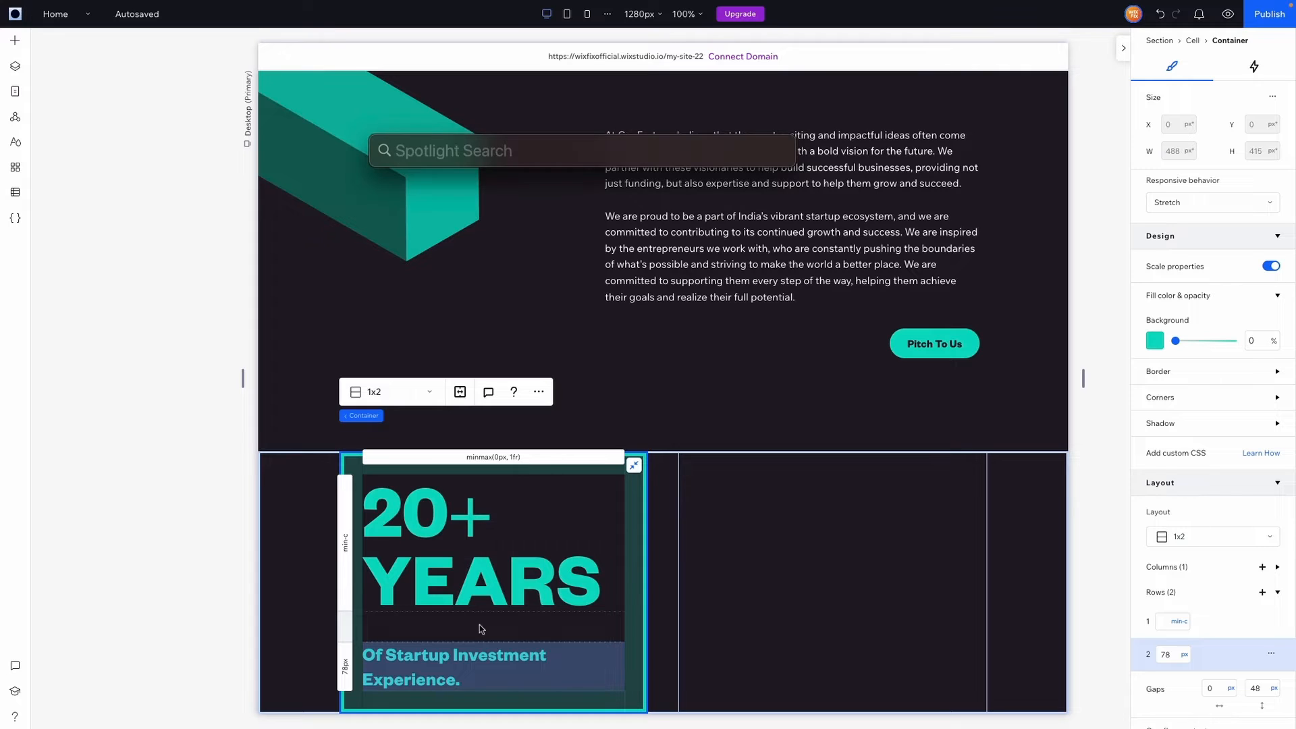
type("78+48")
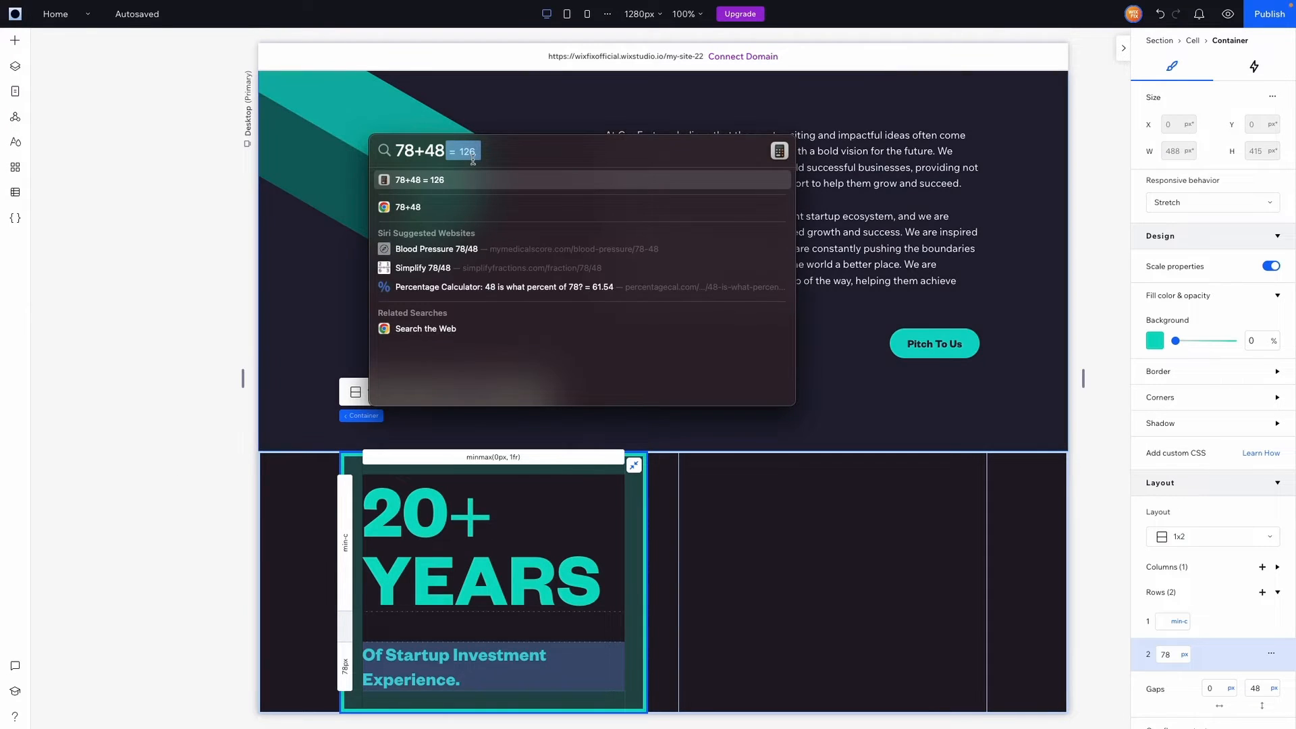
key("super+a")
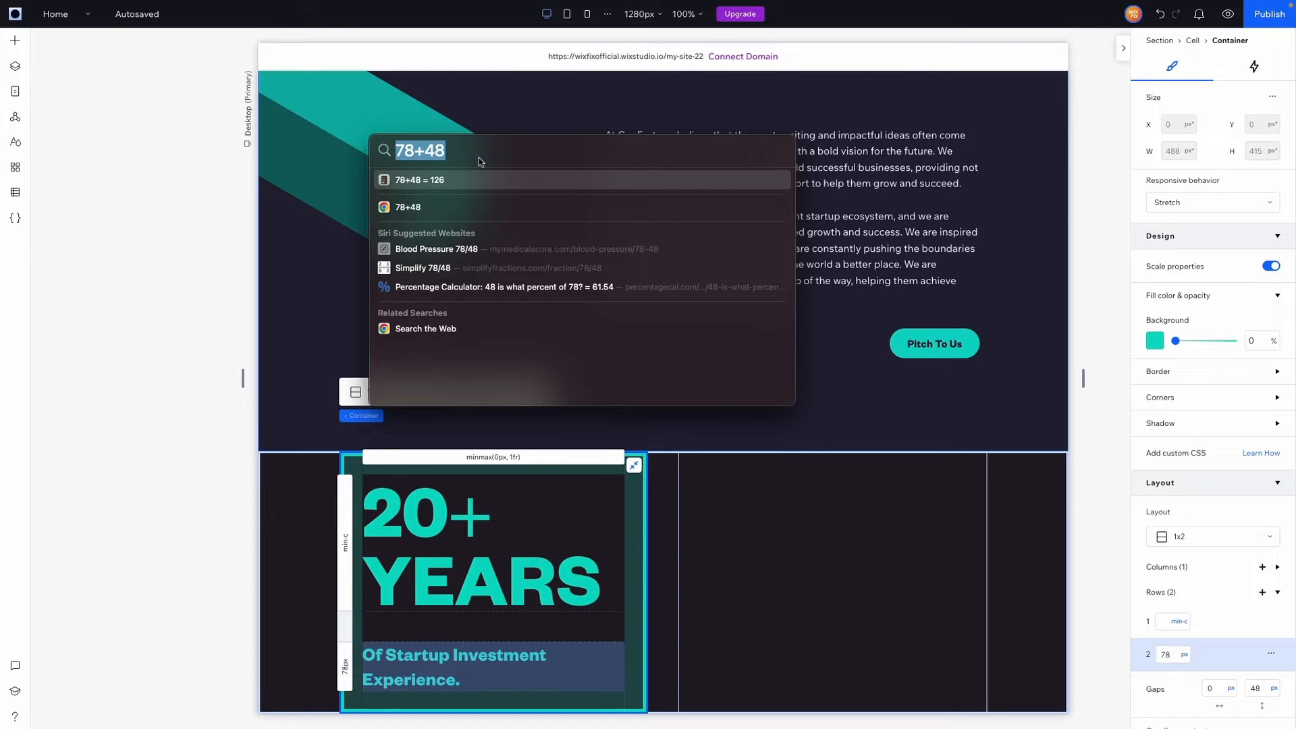
type("488-126")
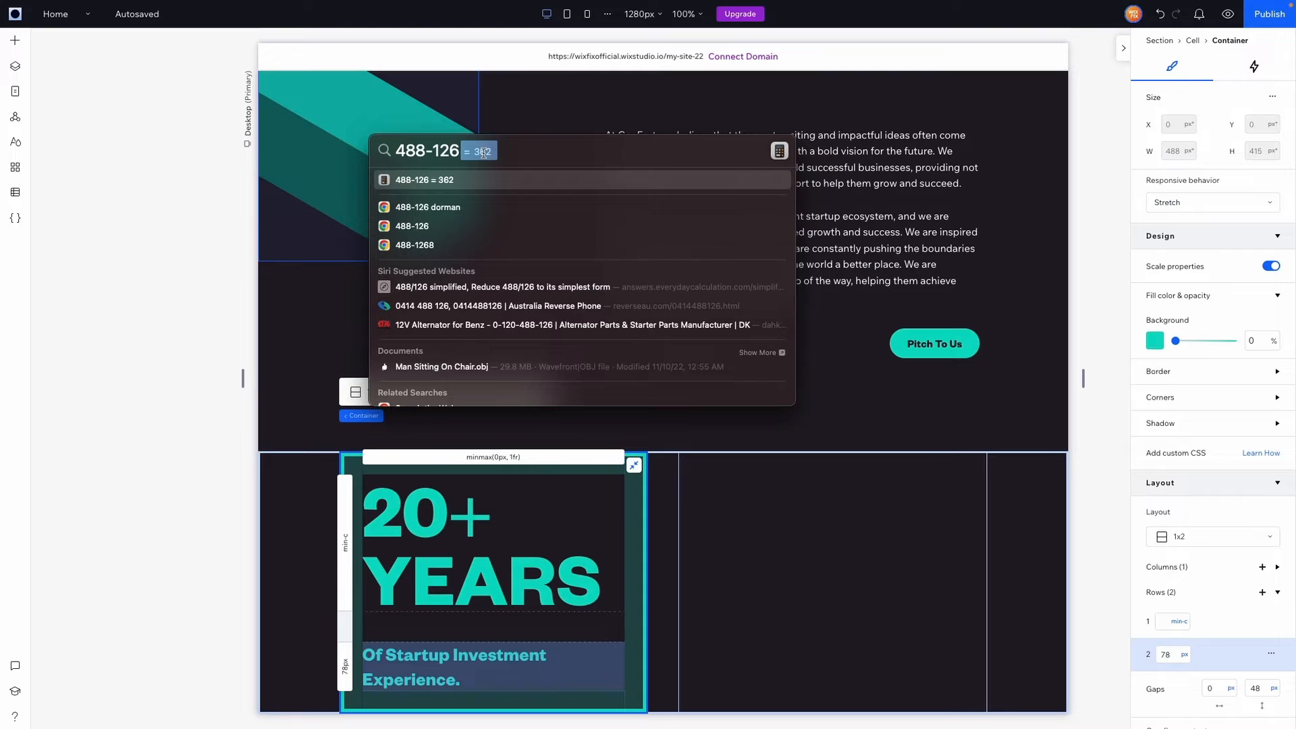
key("Escape")
key("Escape")
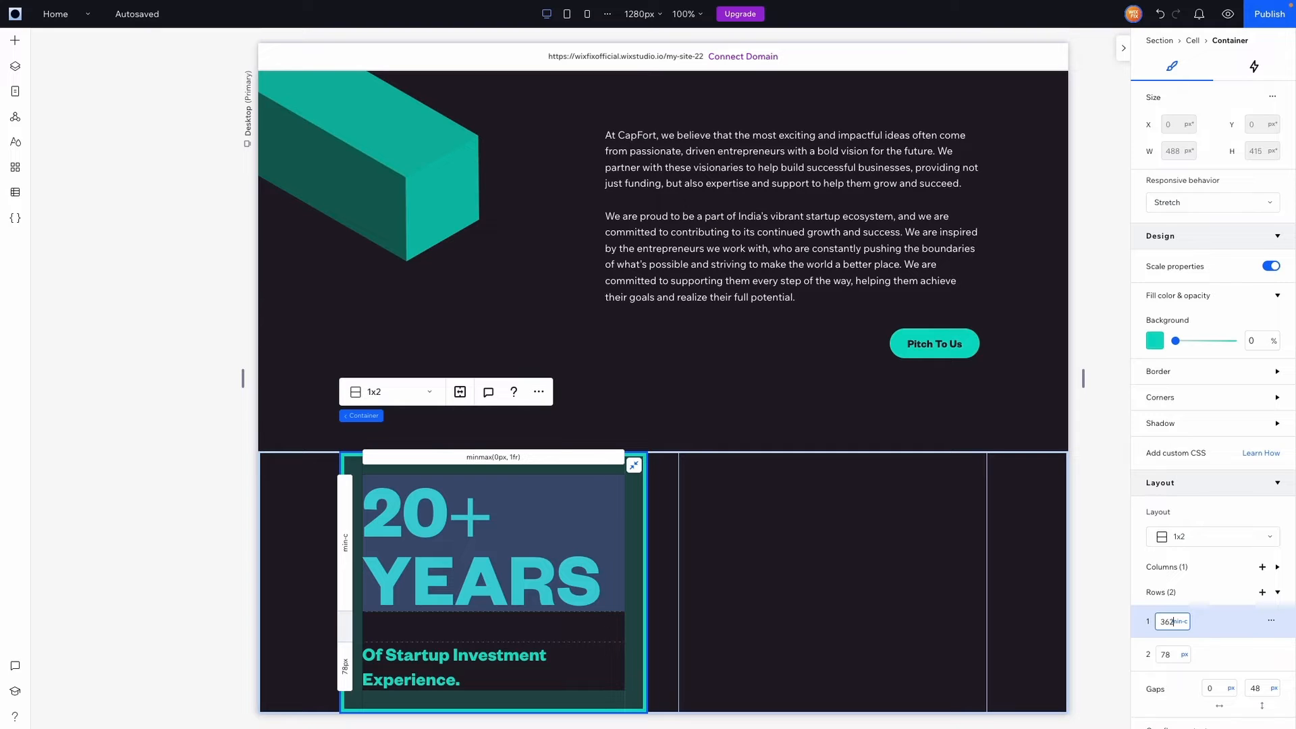
type("362")
key("Return")
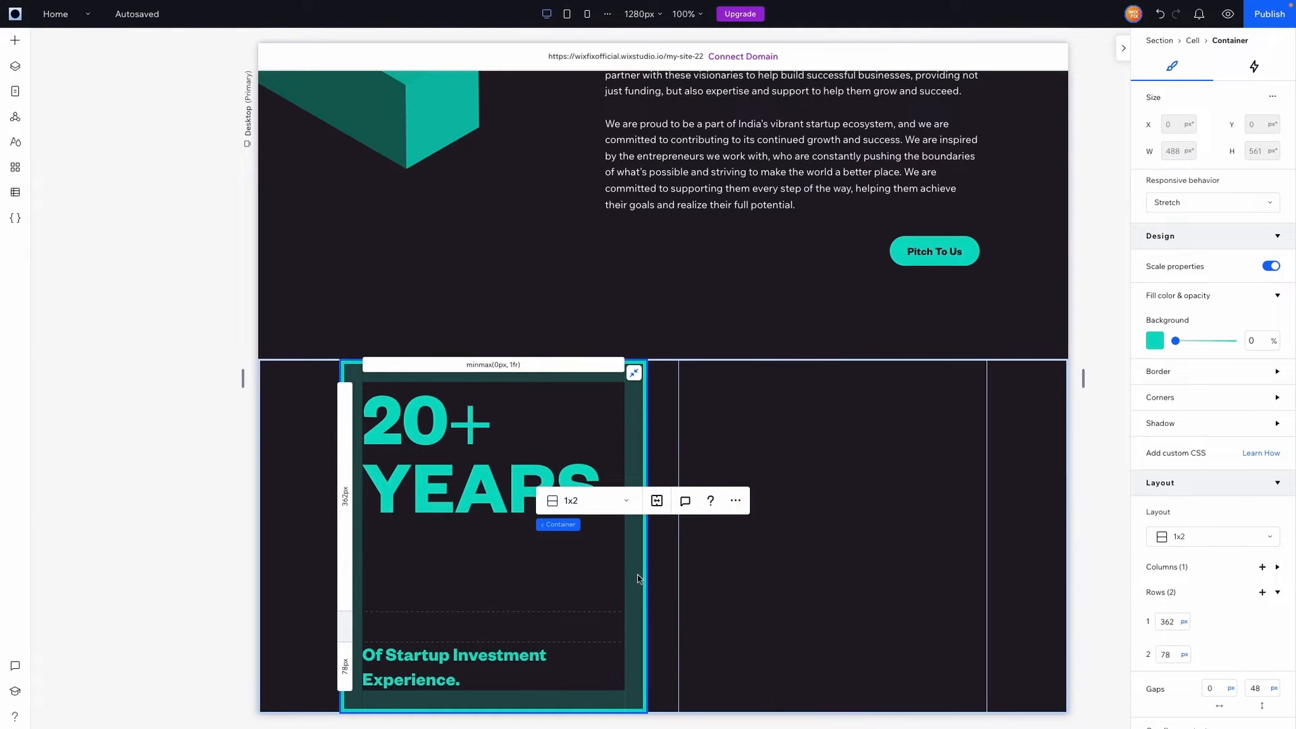
Switch the card's top padding unit to pixels, then back to percentage
left_click(632, 617)
scroll(1258, 587, "down", 4)
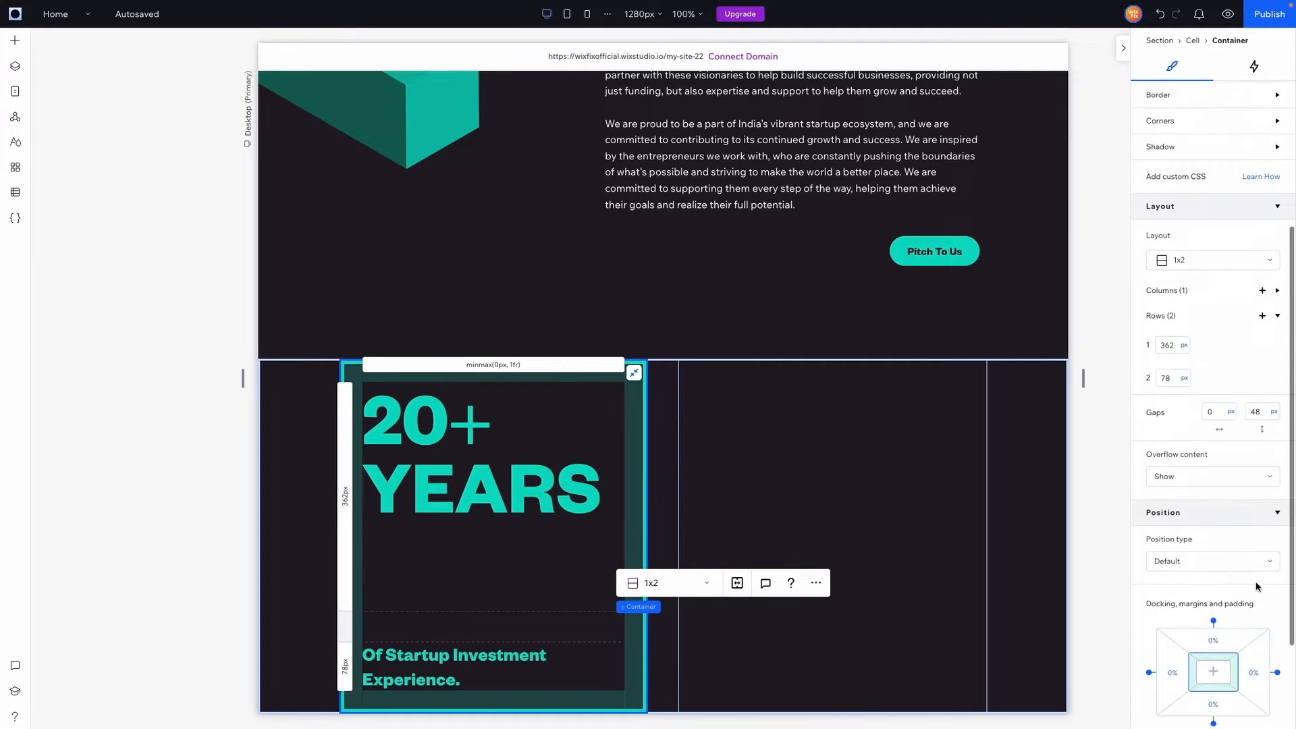
left_click(1220, 650)
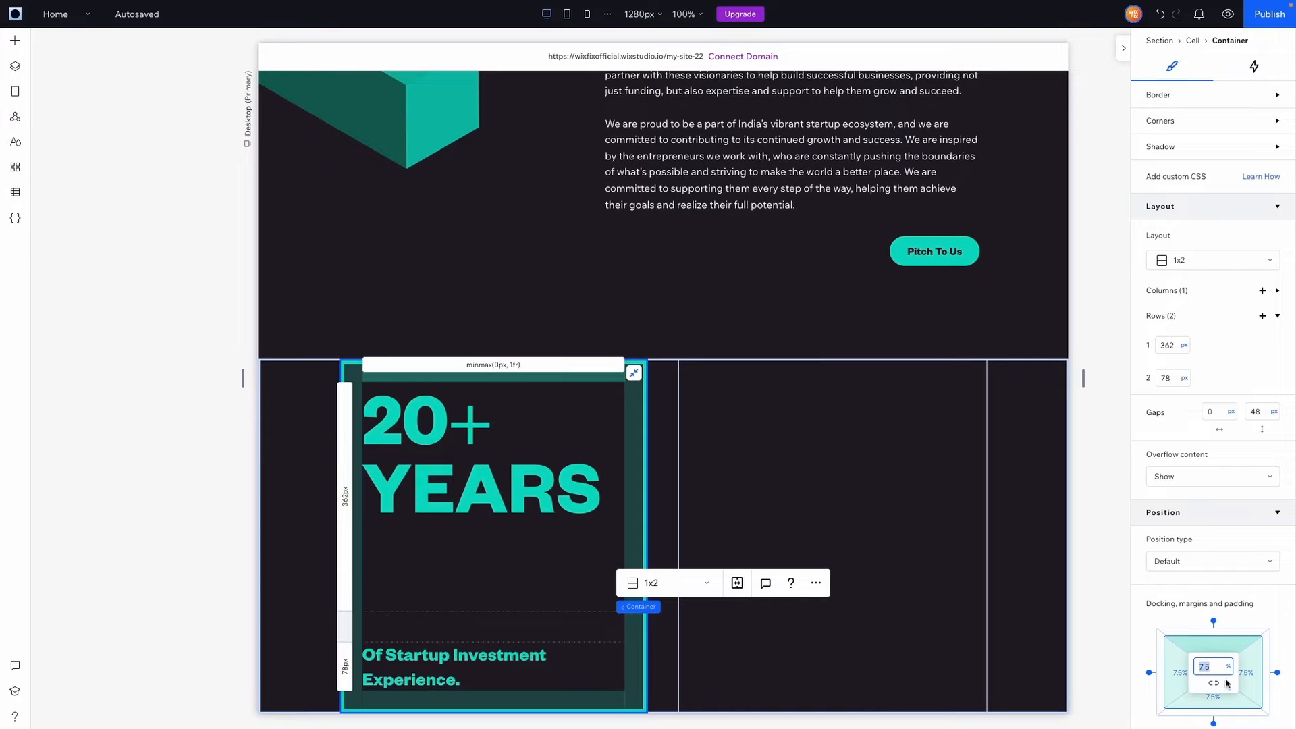
left_click(1227, 667)
left_click(1183, 579)
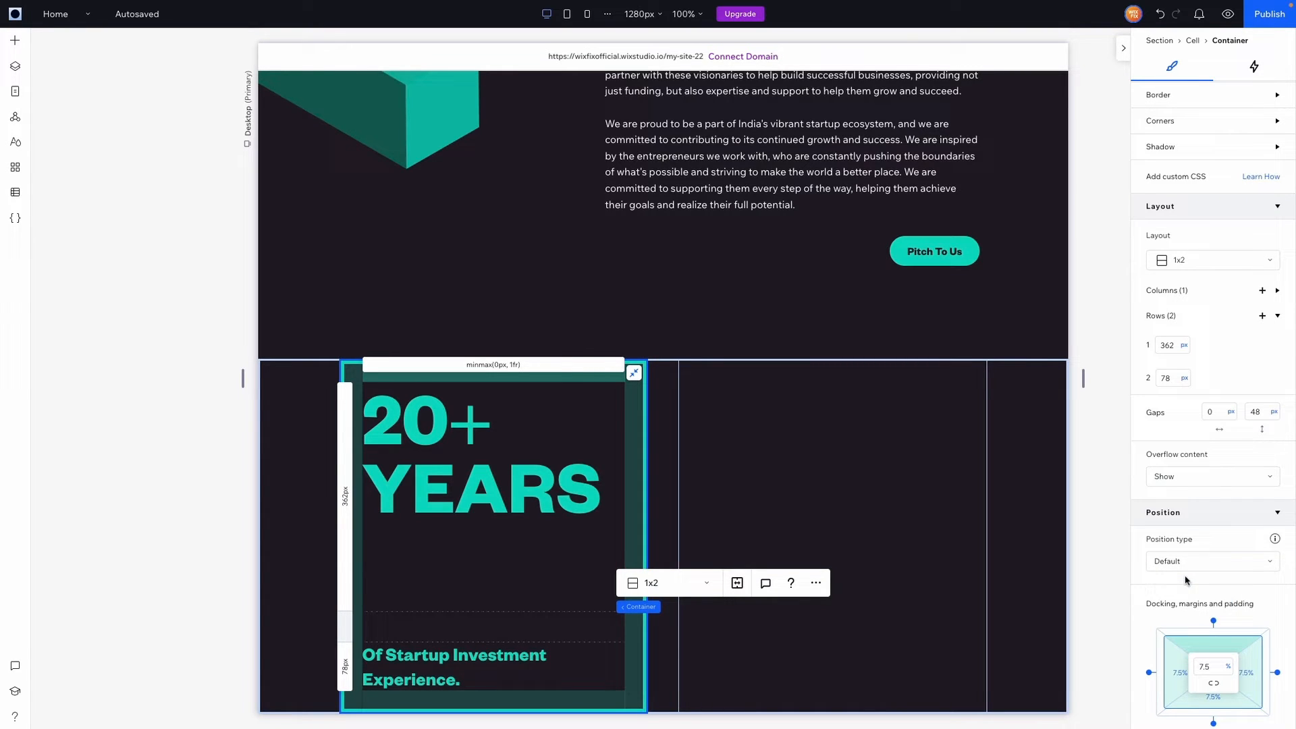
left_click(1227, 669)
left_click(1202, 607)
Calculate 362-74 and change the first row height to 288 px
type("3")
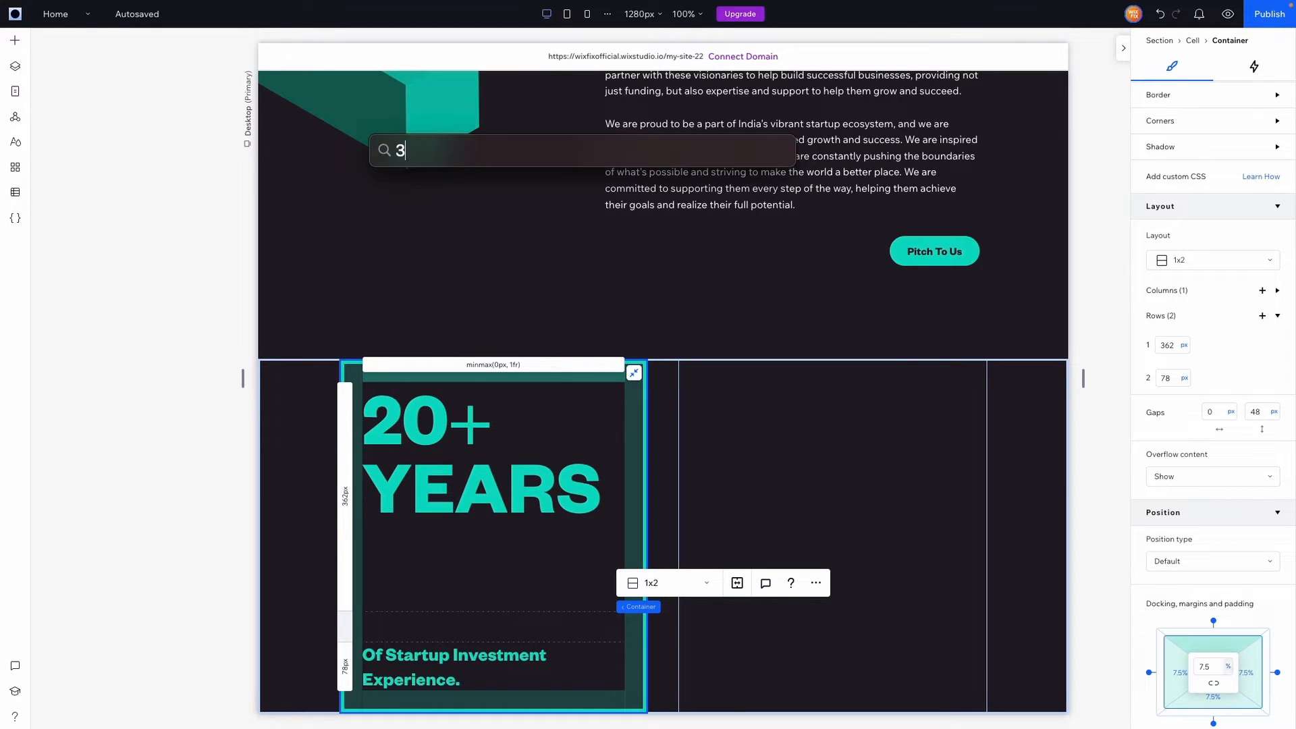
type("7*2")
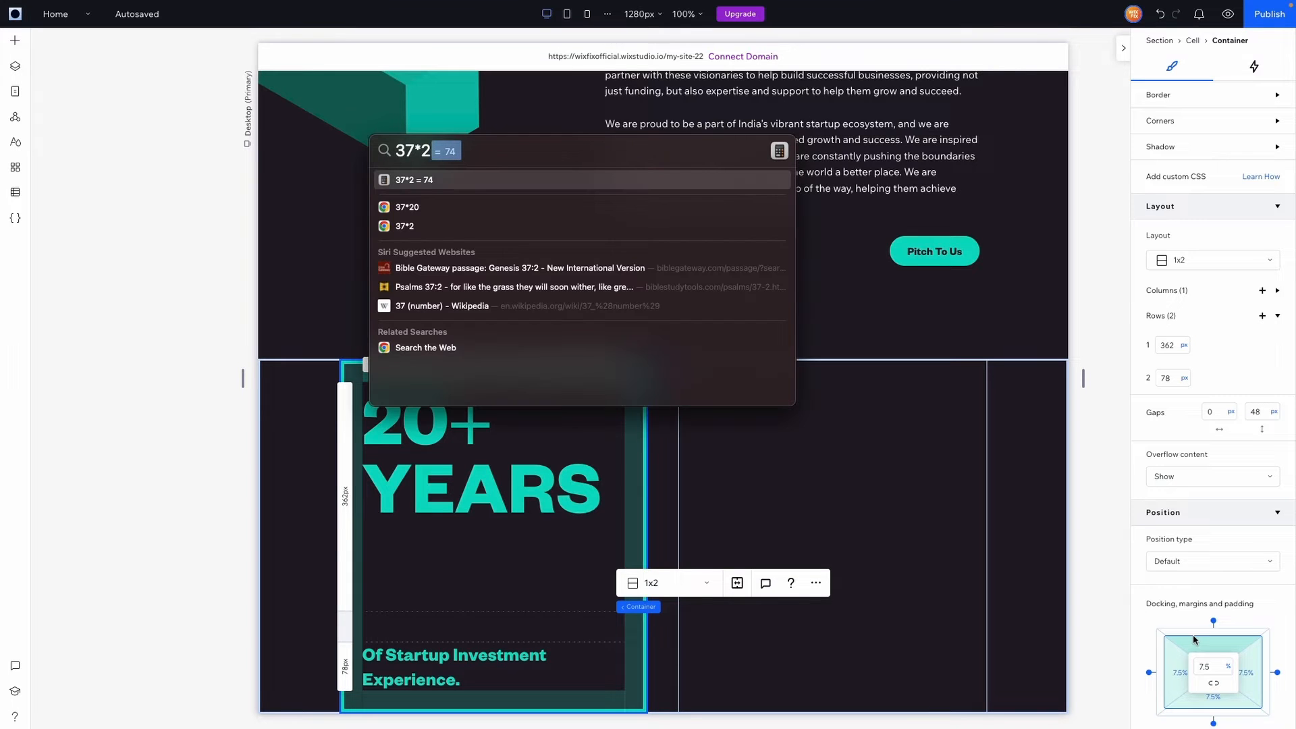
key("super+a")
type("362-")
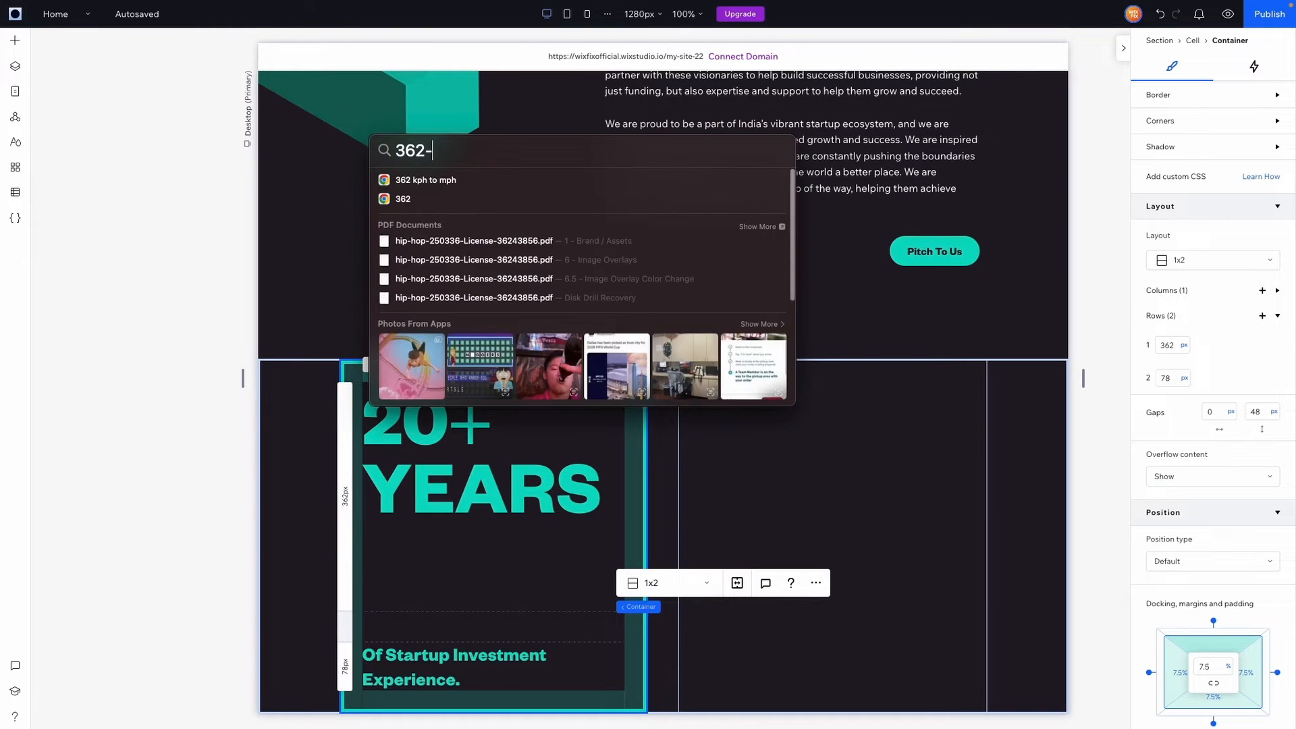
type("74")
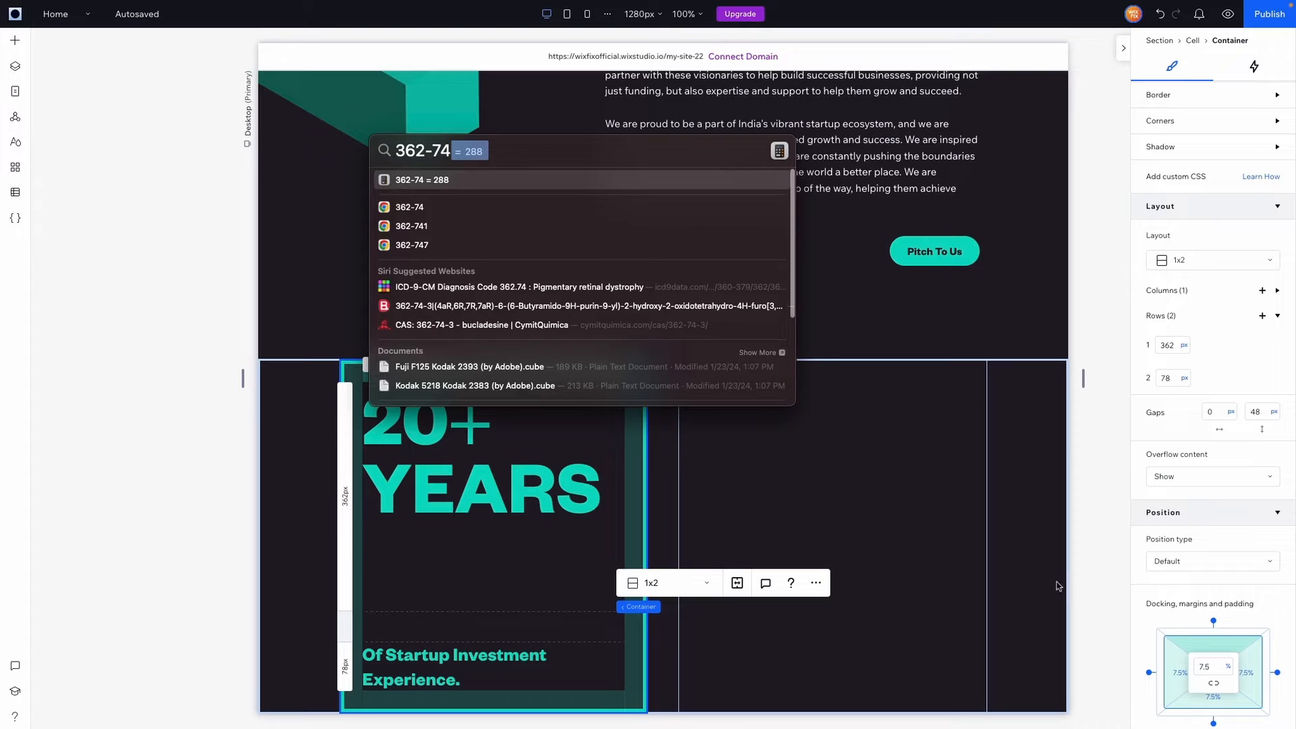
key("Escape")
key("Escape")
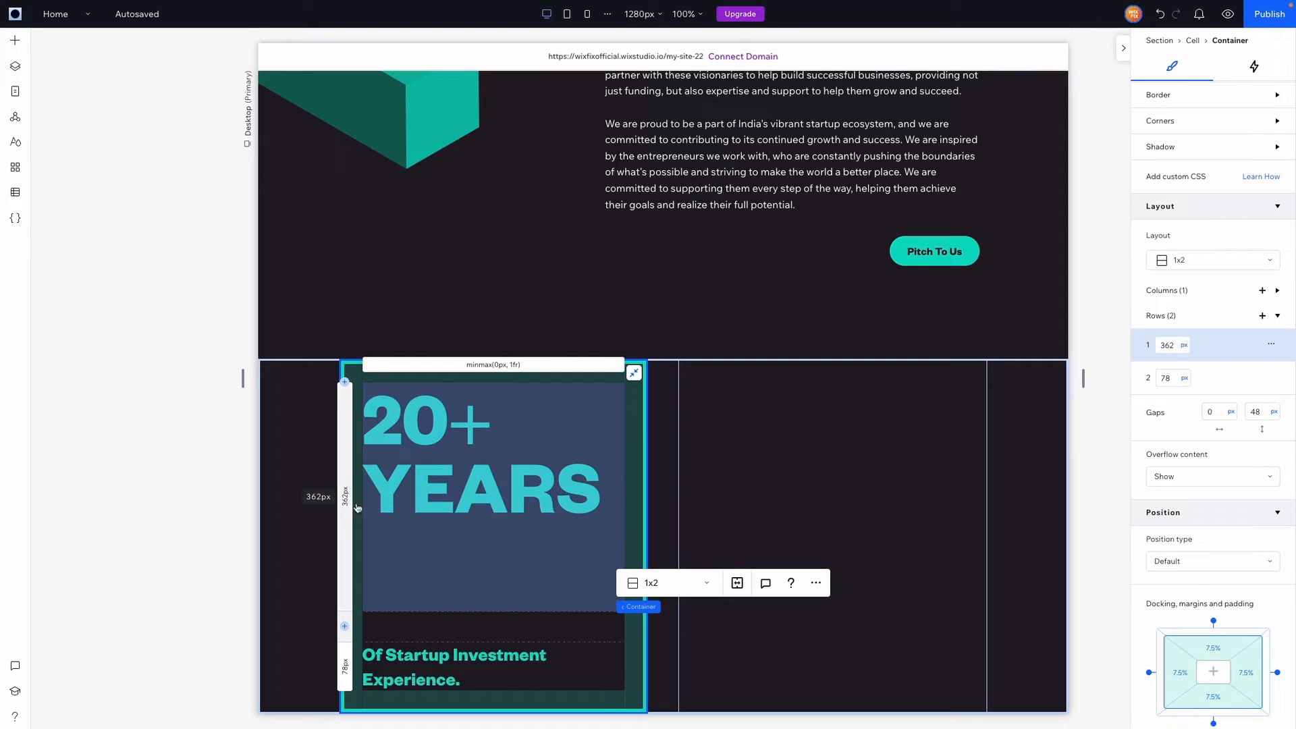
double_click(1175, 348)
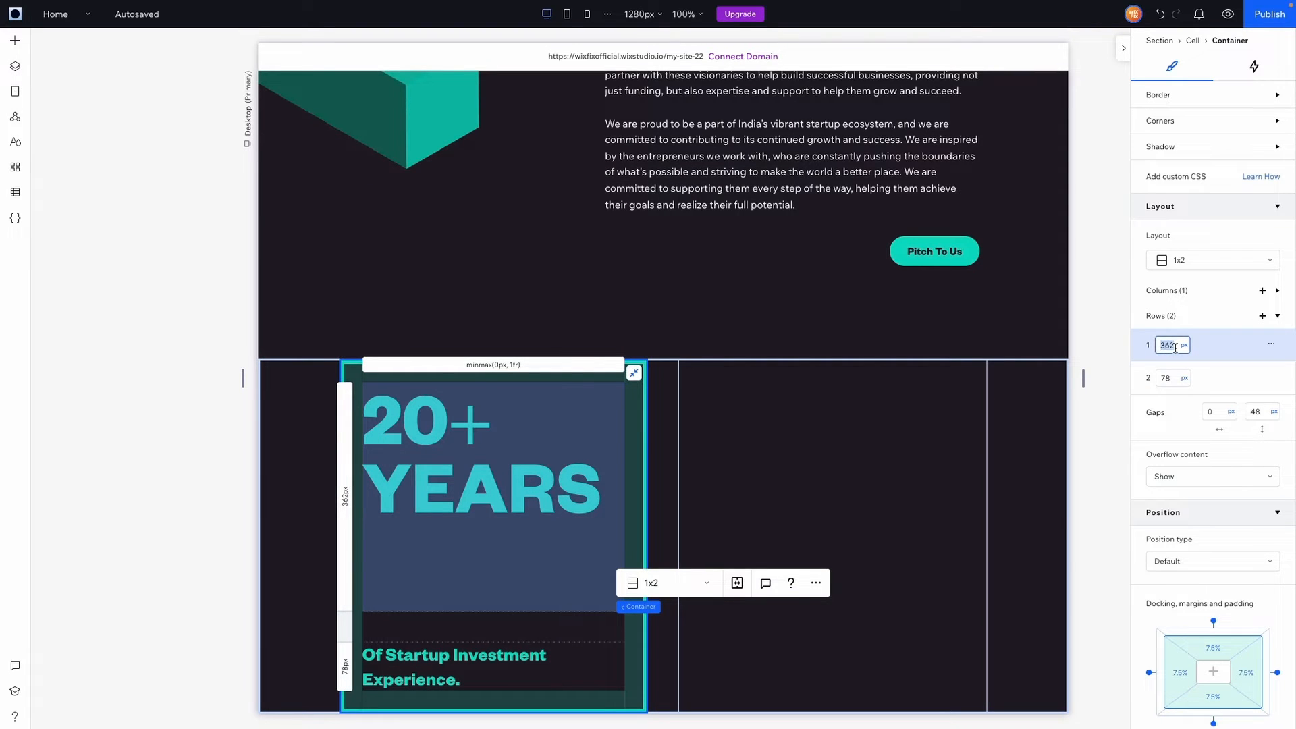
type("288")
key("Return")
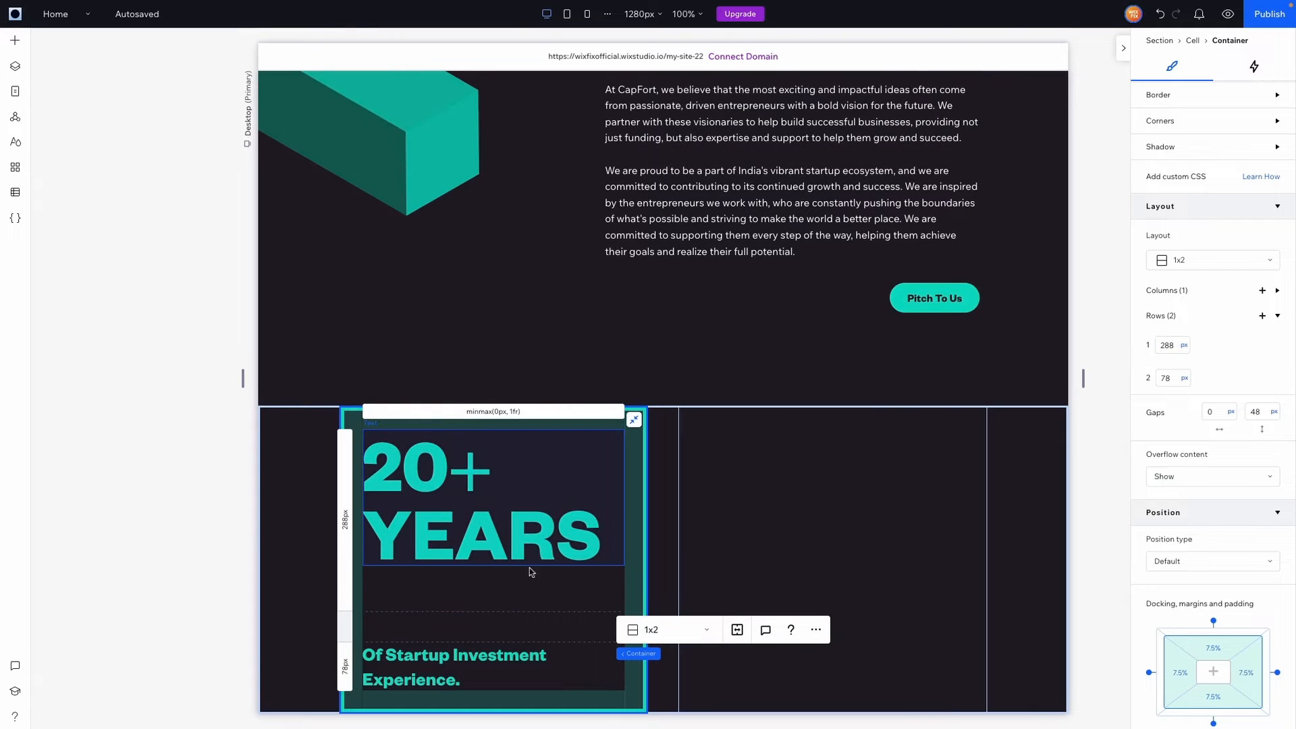
Convert Row 1, Row 2 and the row gap to vw units (22.5, 6.1, 3.8 vw)
left_click(1183, 347)
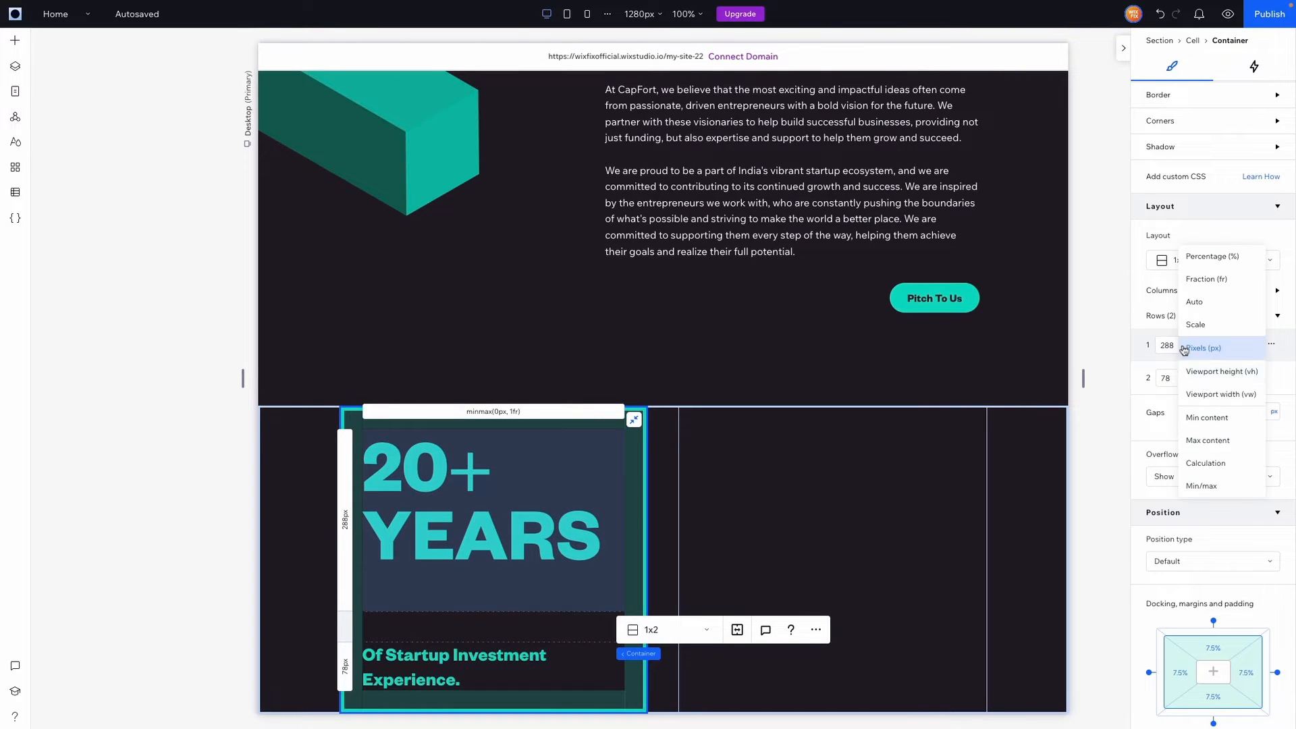
left_click(1212, 396)
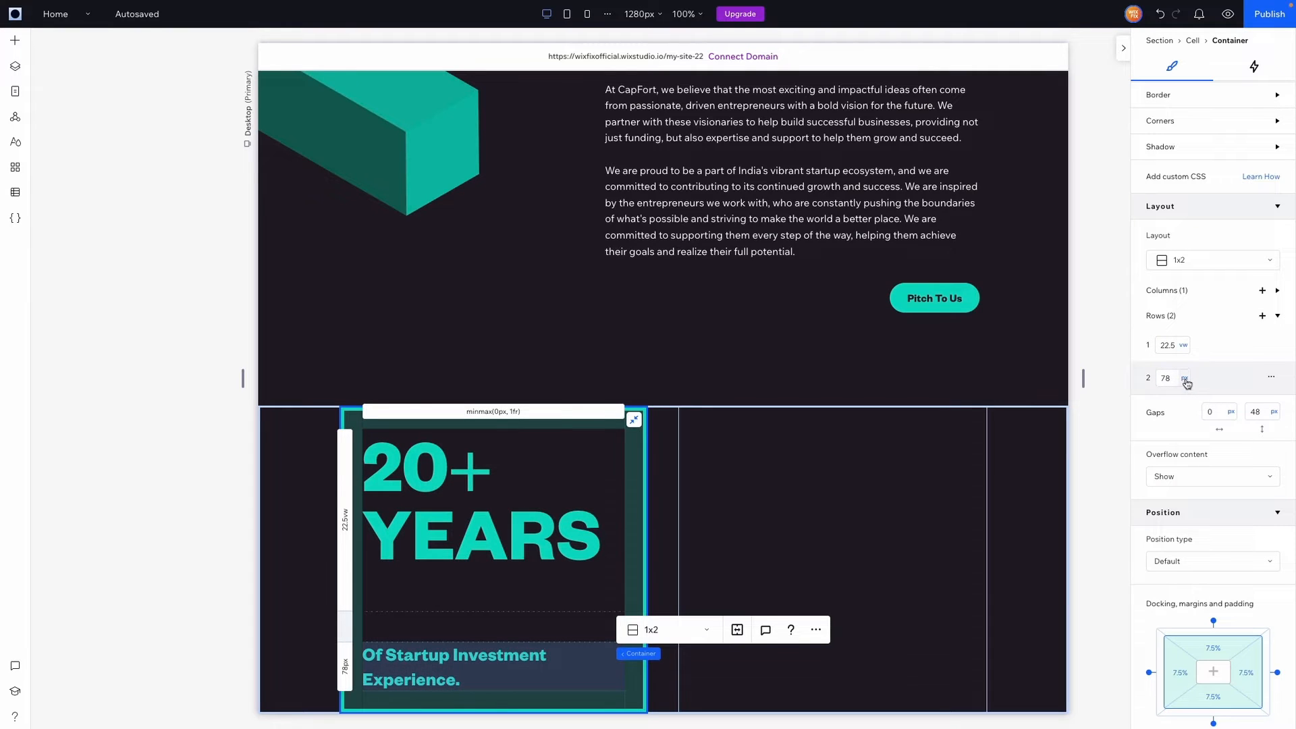
left_click(1185, 382)
left_click(1217, 424)
left_click(1273, 412)
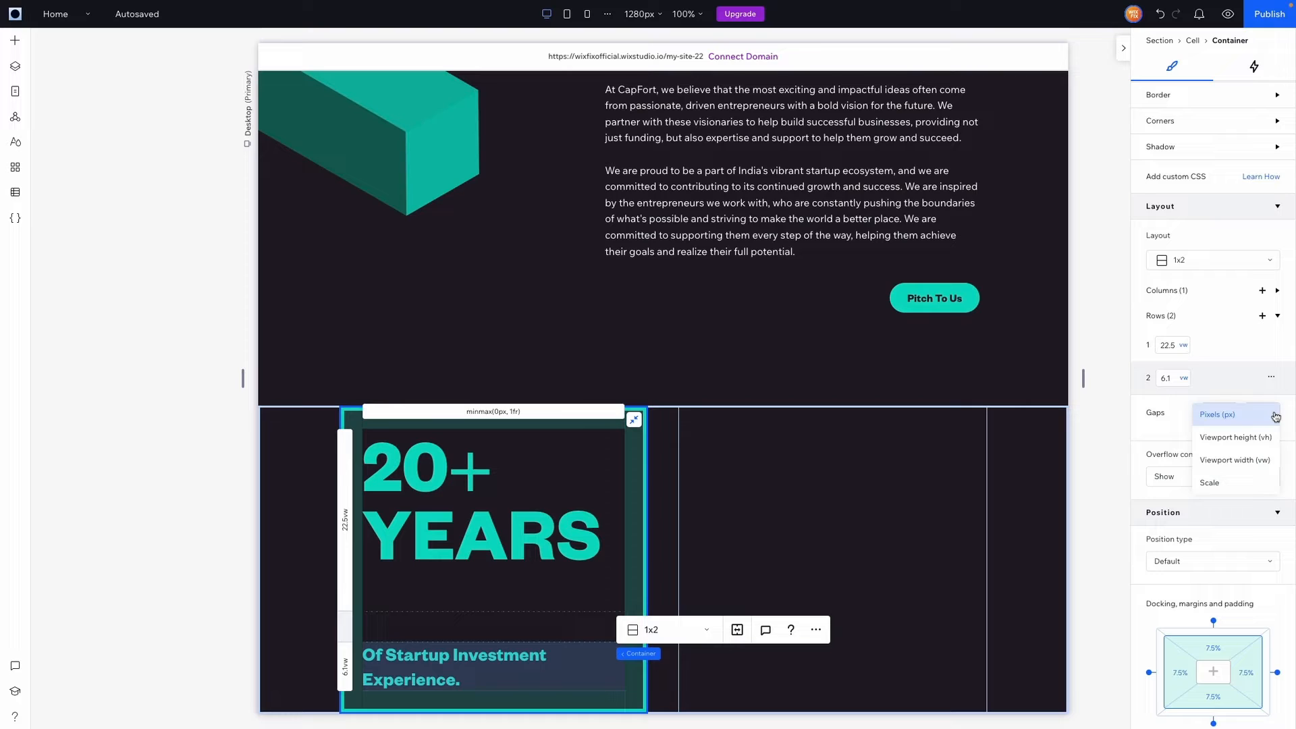
left_click(1260, 454)
Select the empty right-hand cell beside the 20+ YEARS card
left_click(1031, 489)
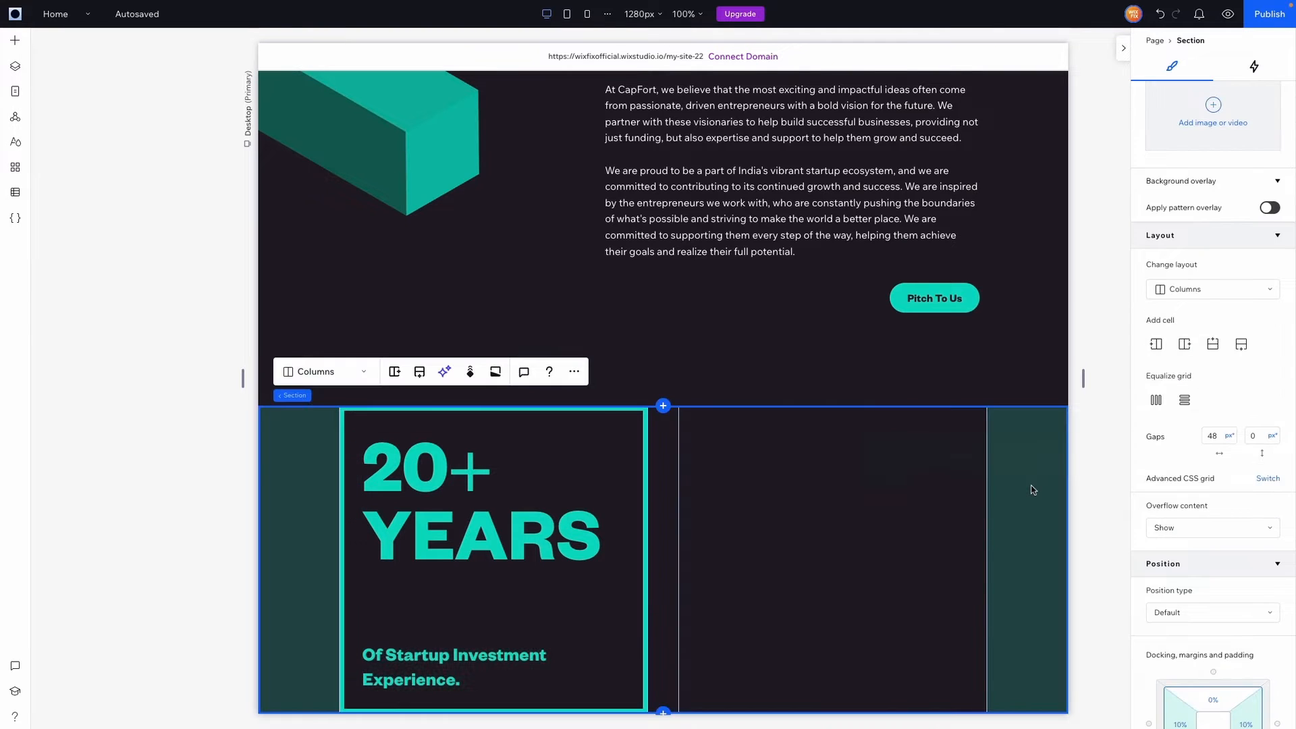
left_click(465, 601)
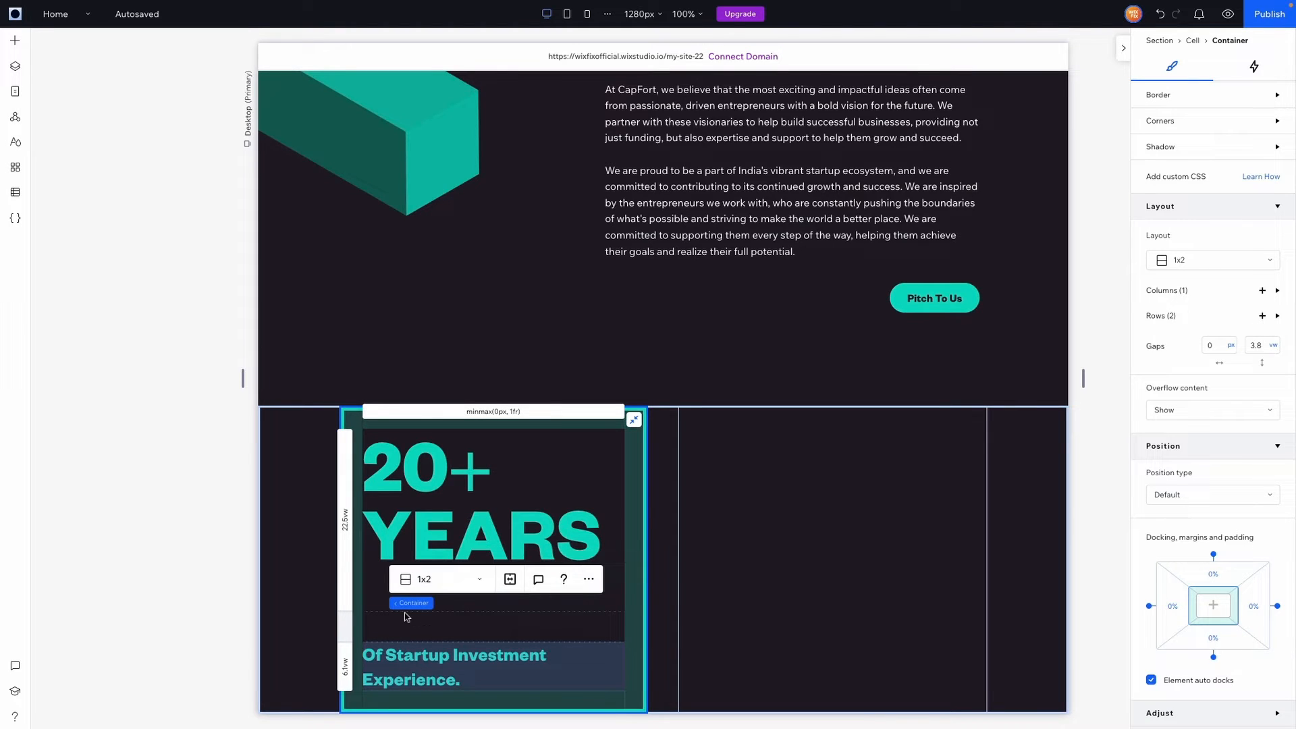
left_click(811, 599)
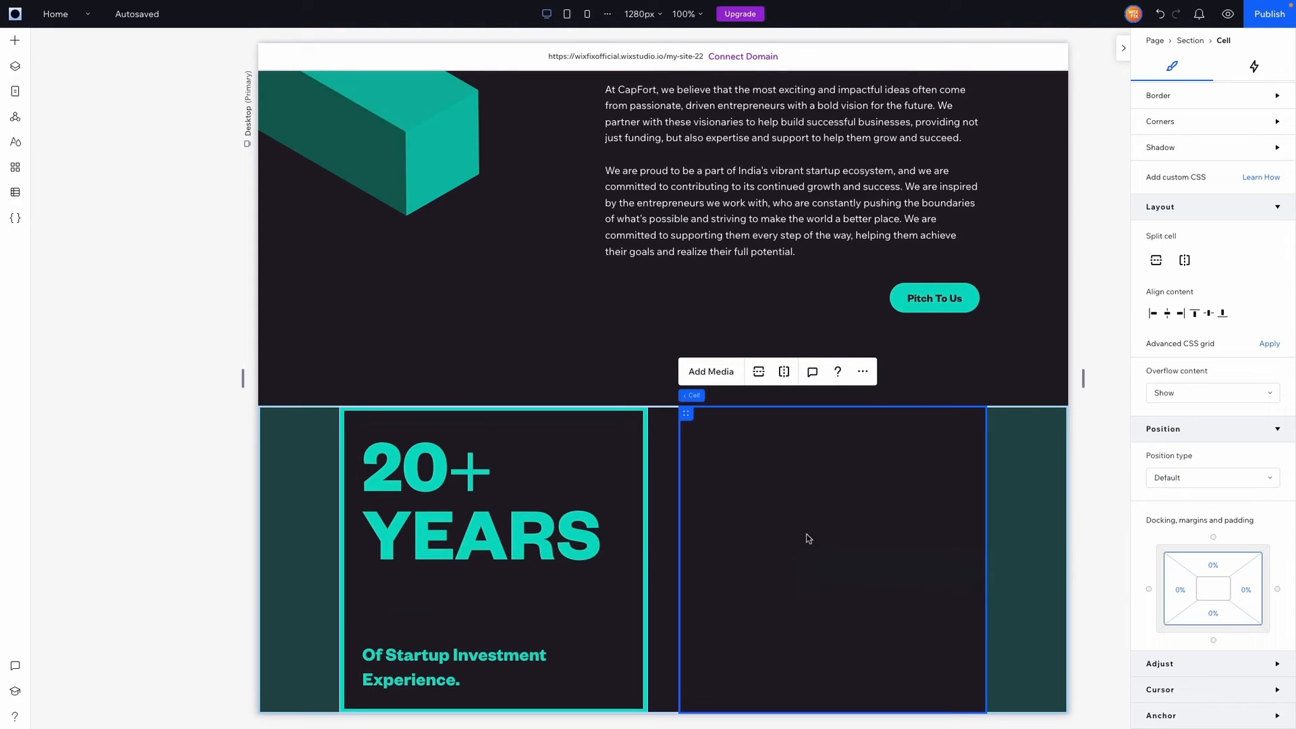
Paste a copy of the stat card and change its heading to dark '200+'
key("ctrl+v")
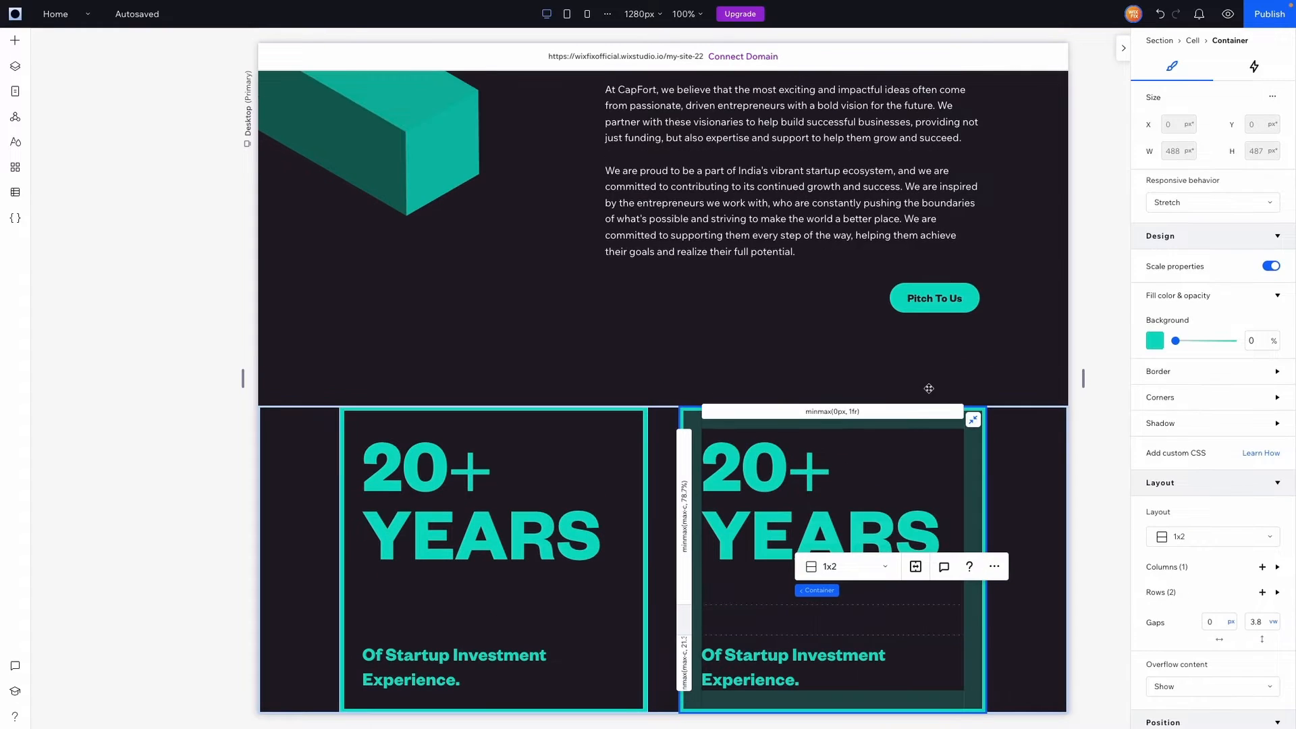
double_click(790, 485)
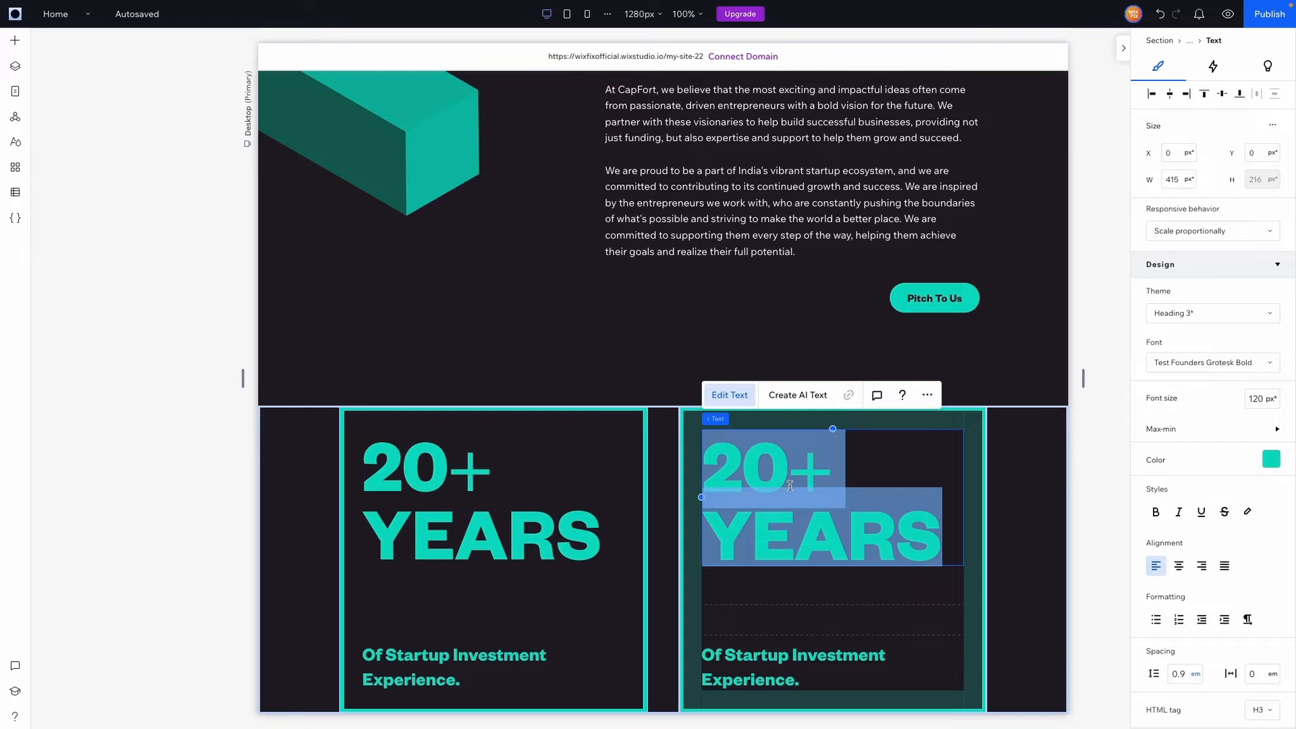
type("200+")
key("ctrl+a")
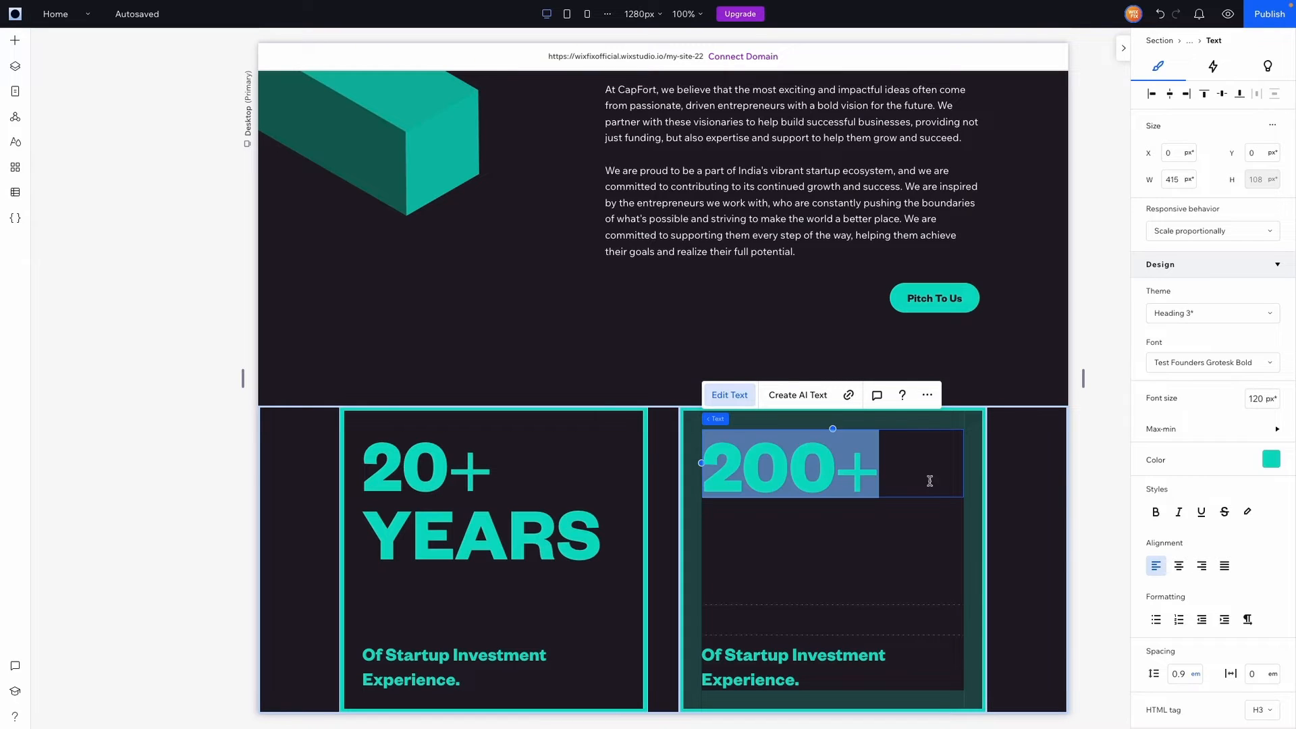
left_click(1269, 460)
left_click(1268, 532)
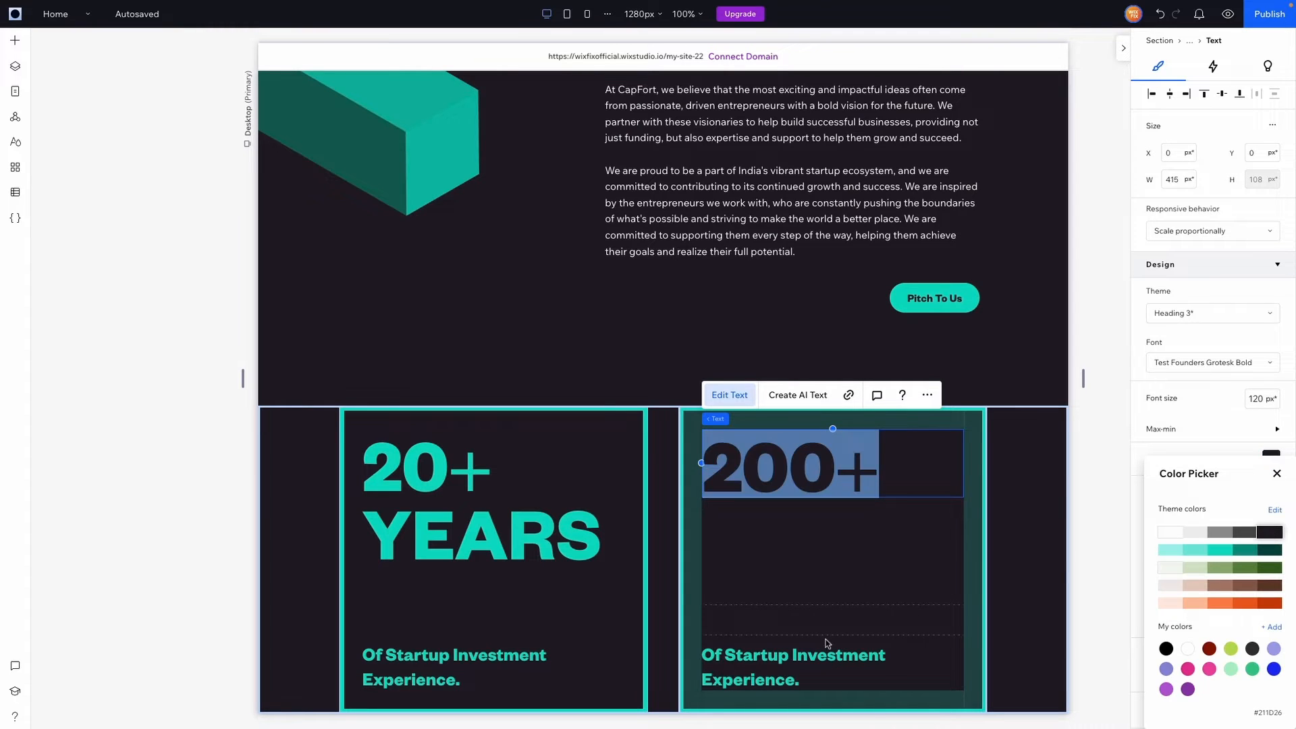
Change the copy's caption to 'Investments' in dark text
double_click(760, 660)
type("In")
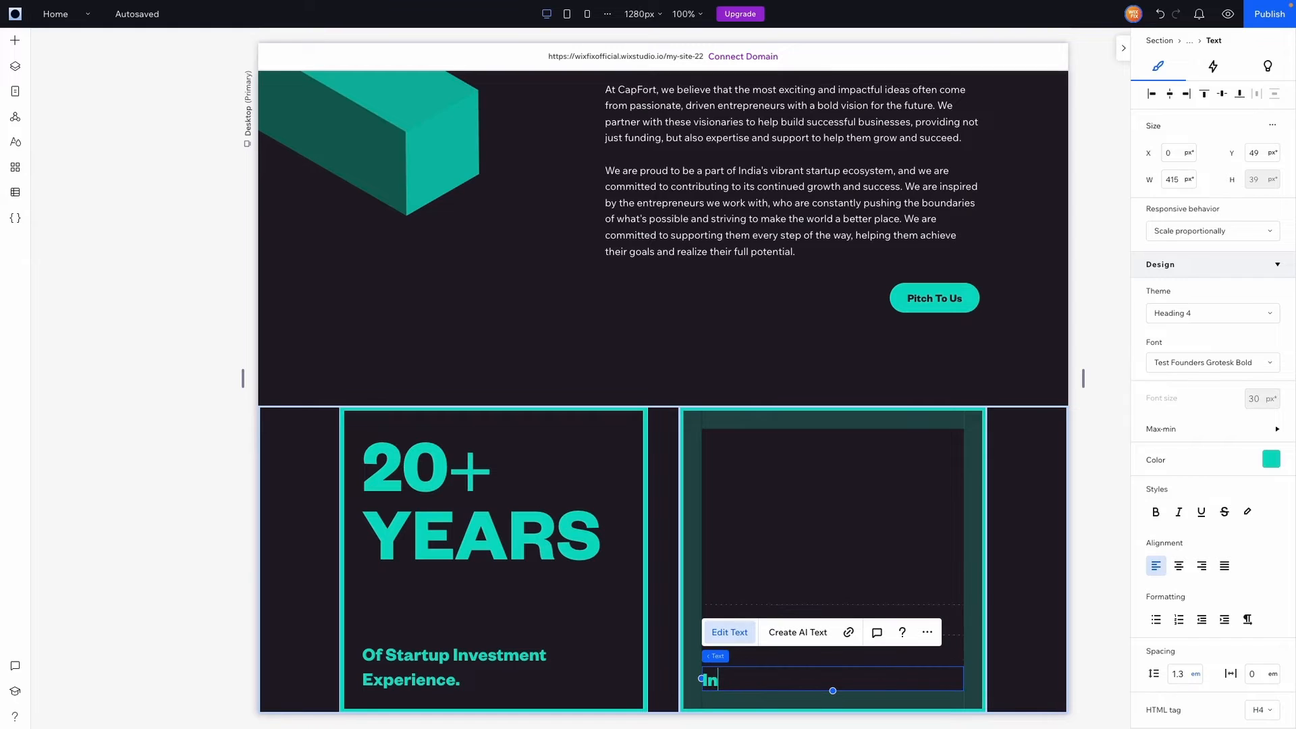
type("vestments")
key("ctrl+a")
left_click(1270, 459)
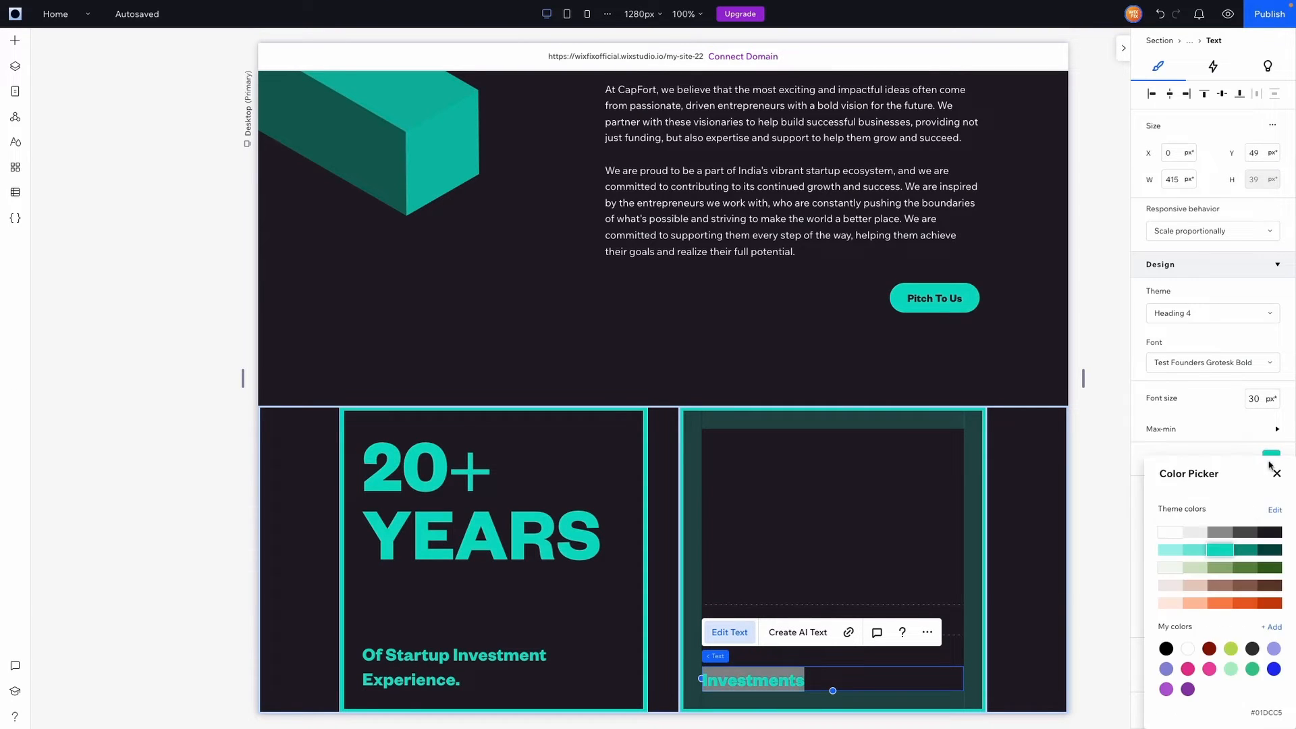
left_click(1269, 533)
Make the copied card's teal background 100% opaque
left_click(898, 574)
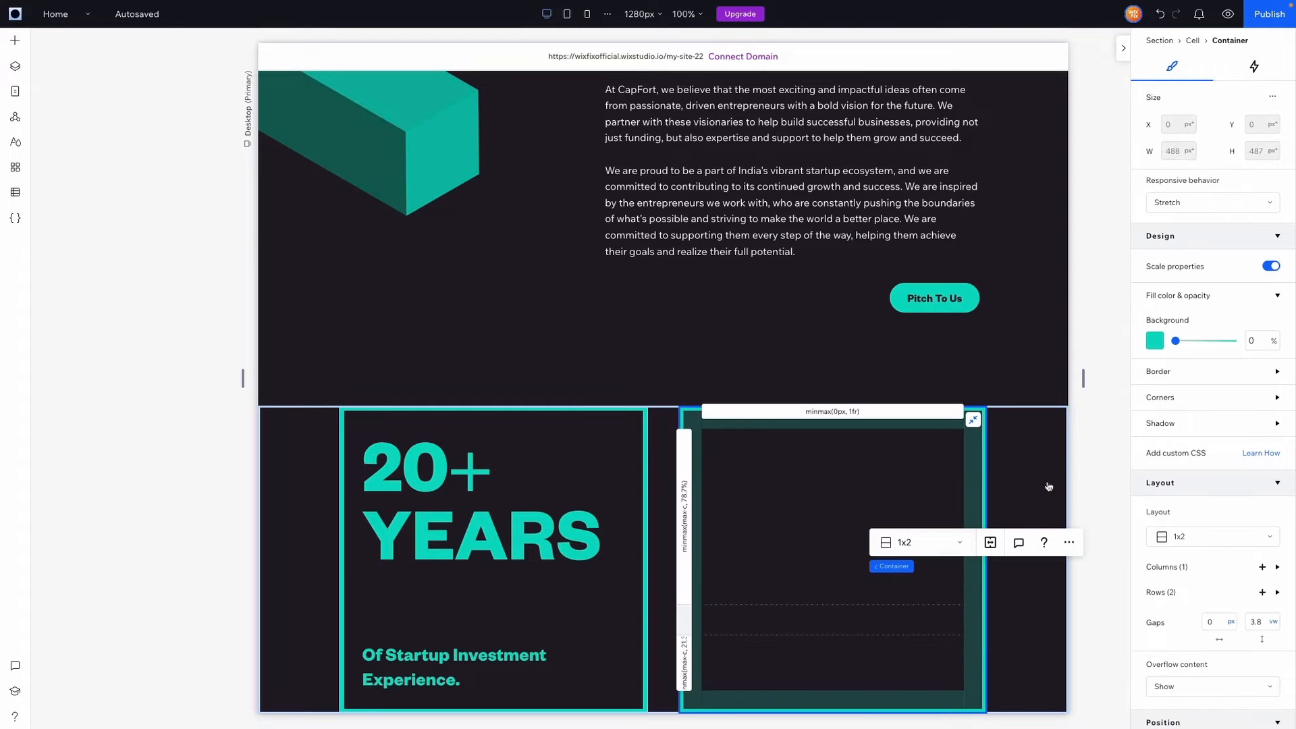
left_click_drag(1177, 342, 1258, 345)
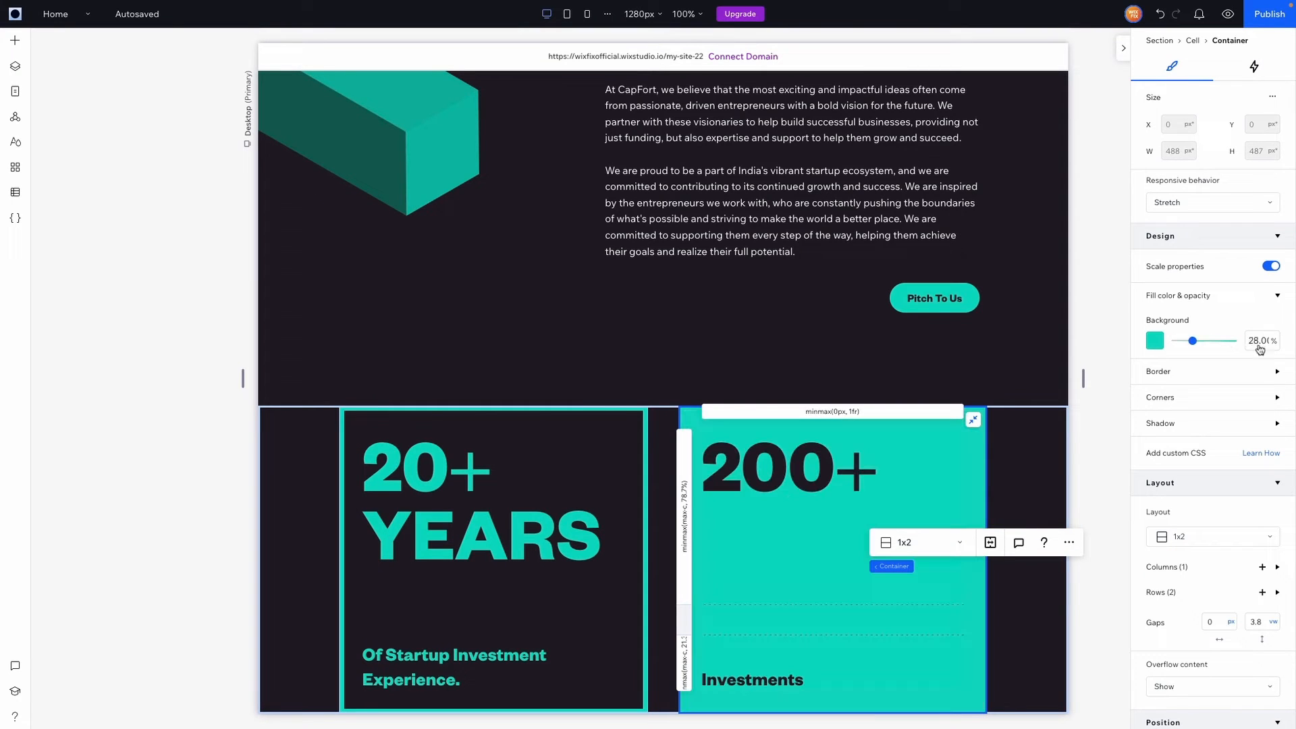
left_click(1096, 418)
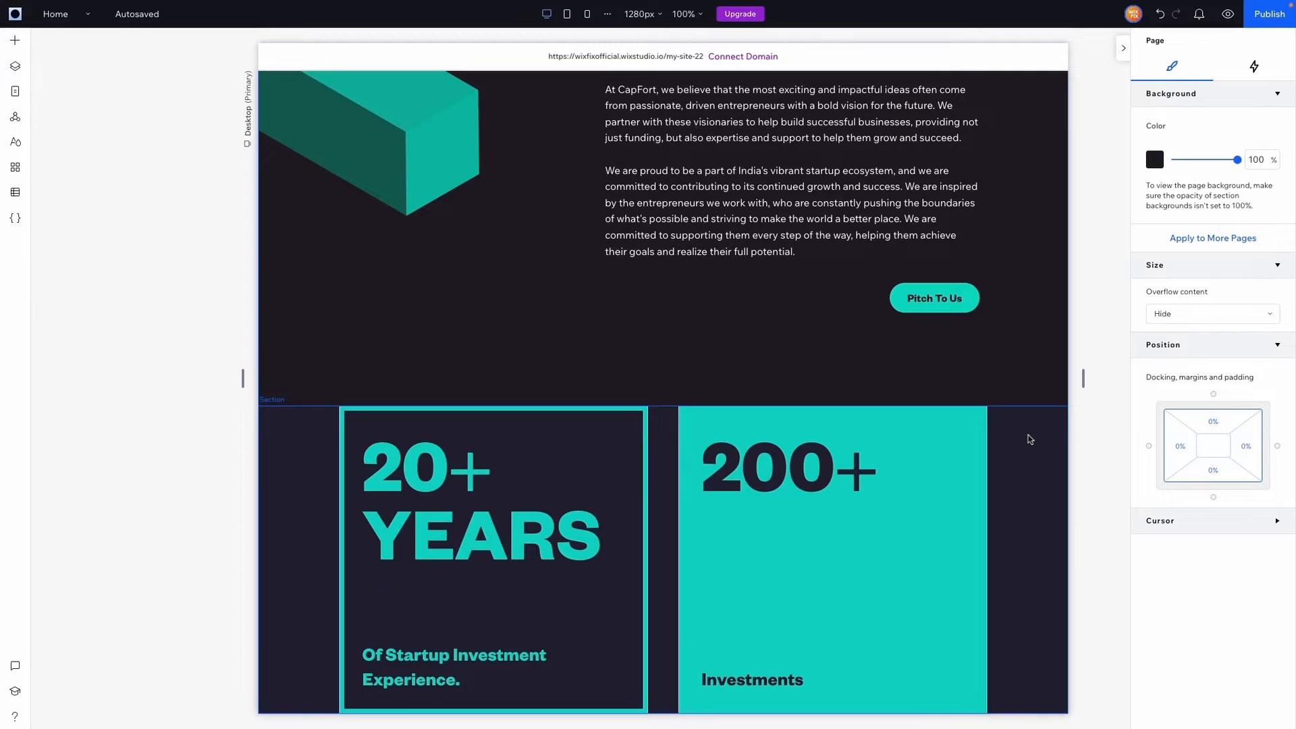
left_click(1028, 439)
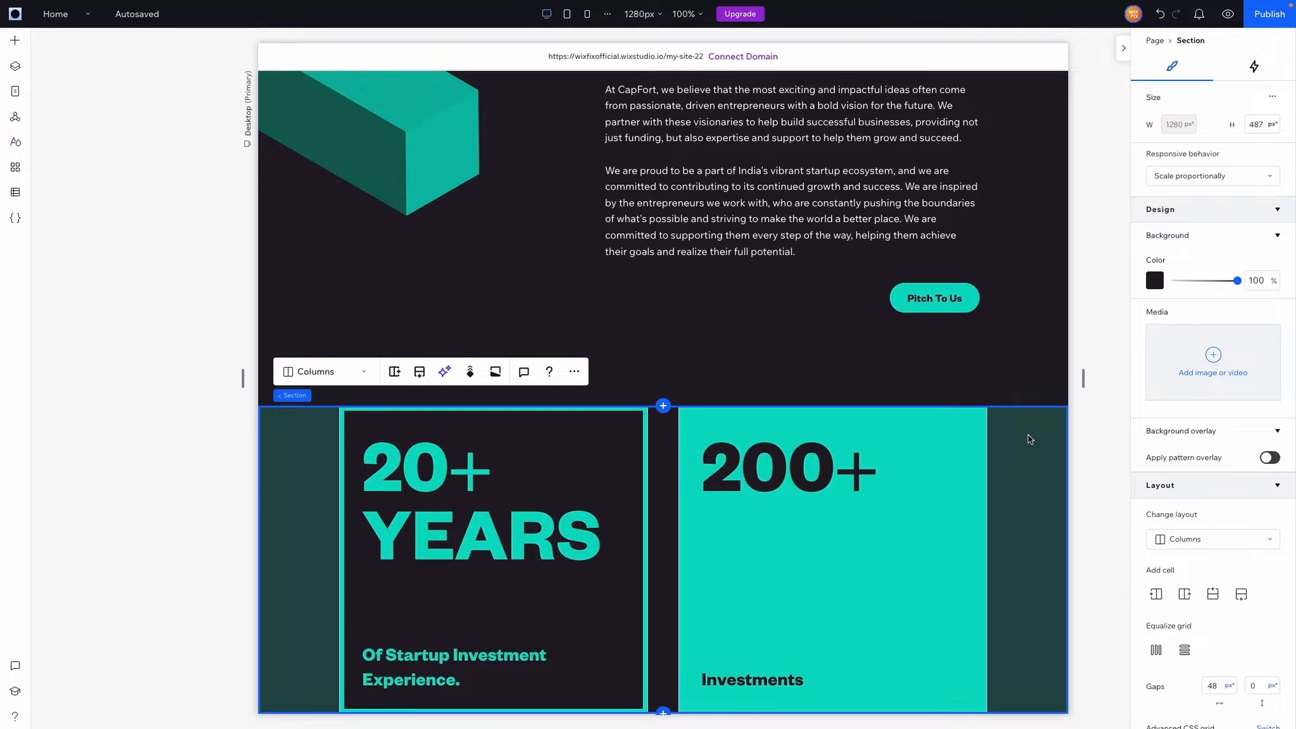
Add a blank section below the stats and give it the darkest theme background
left_click(663, 710)
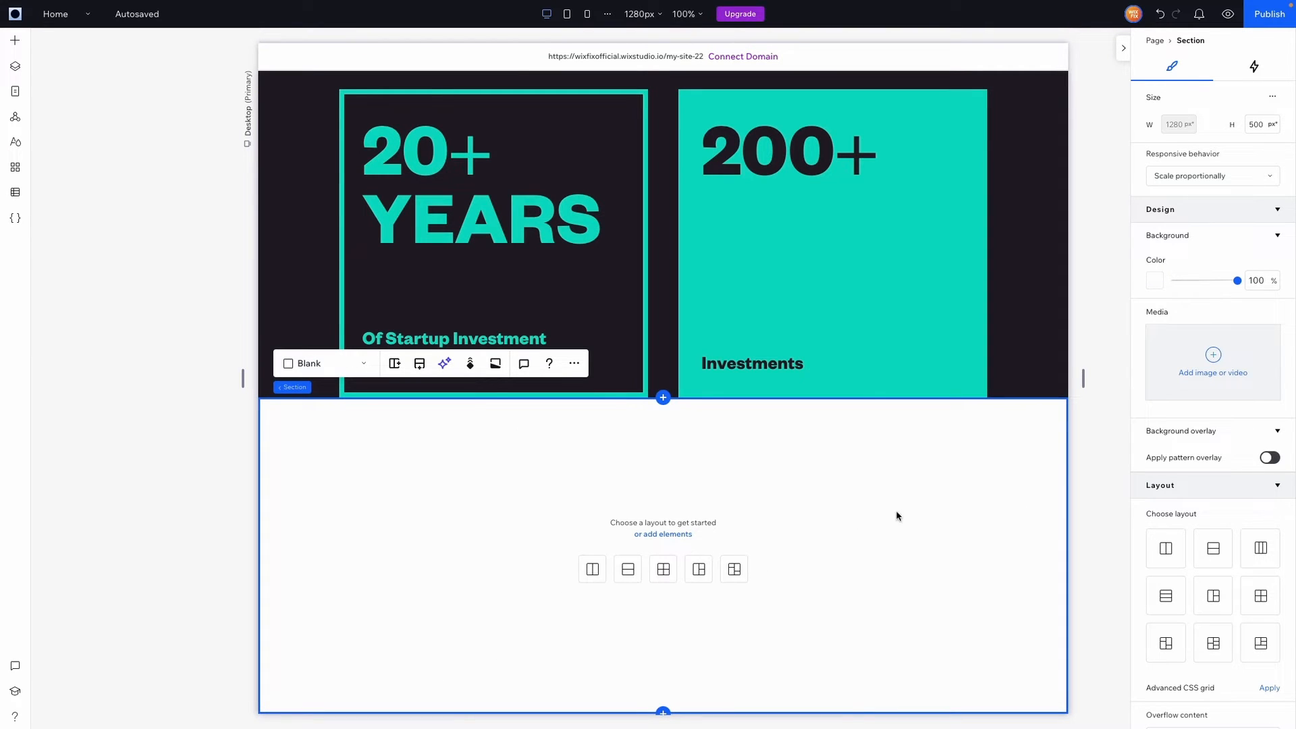
left_click(1155, 281)
left_click(1269, 393)
left_click(949, 462)
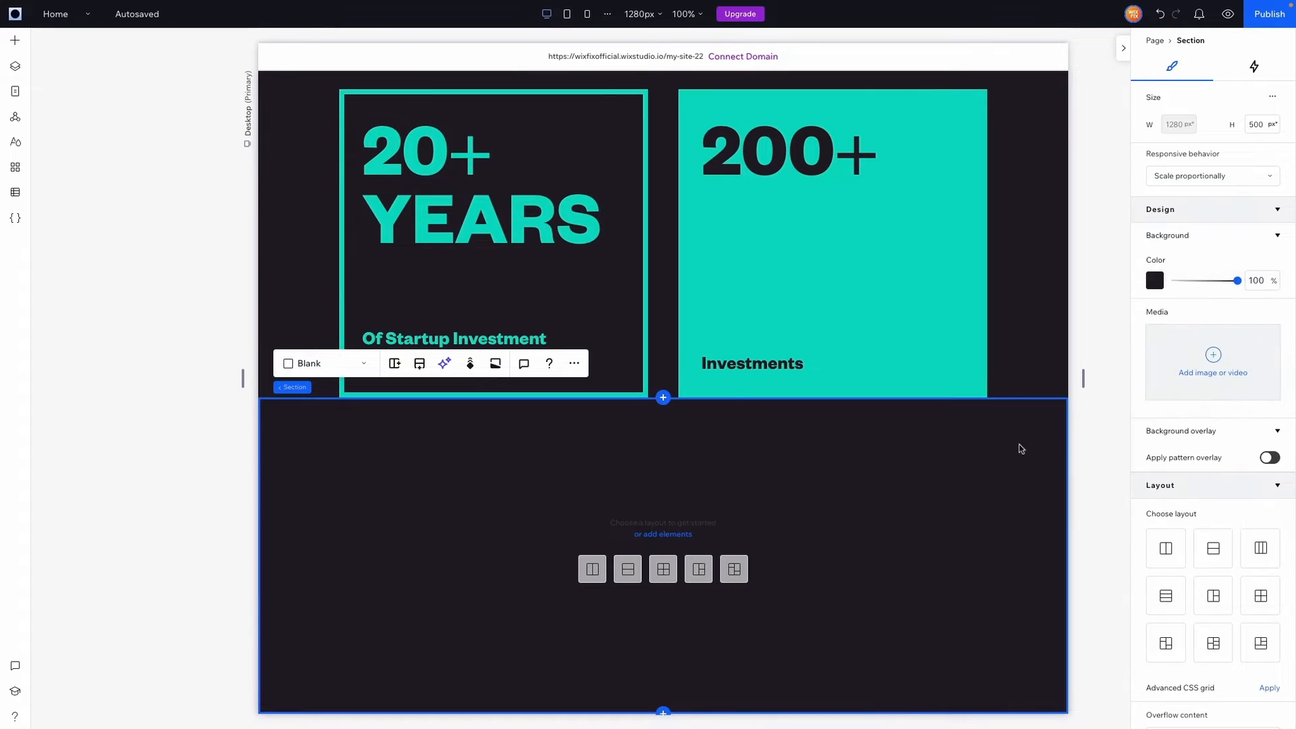
Set the section's padding to 10% and link it to all sides
scroll(1180, 463, "down", 5)
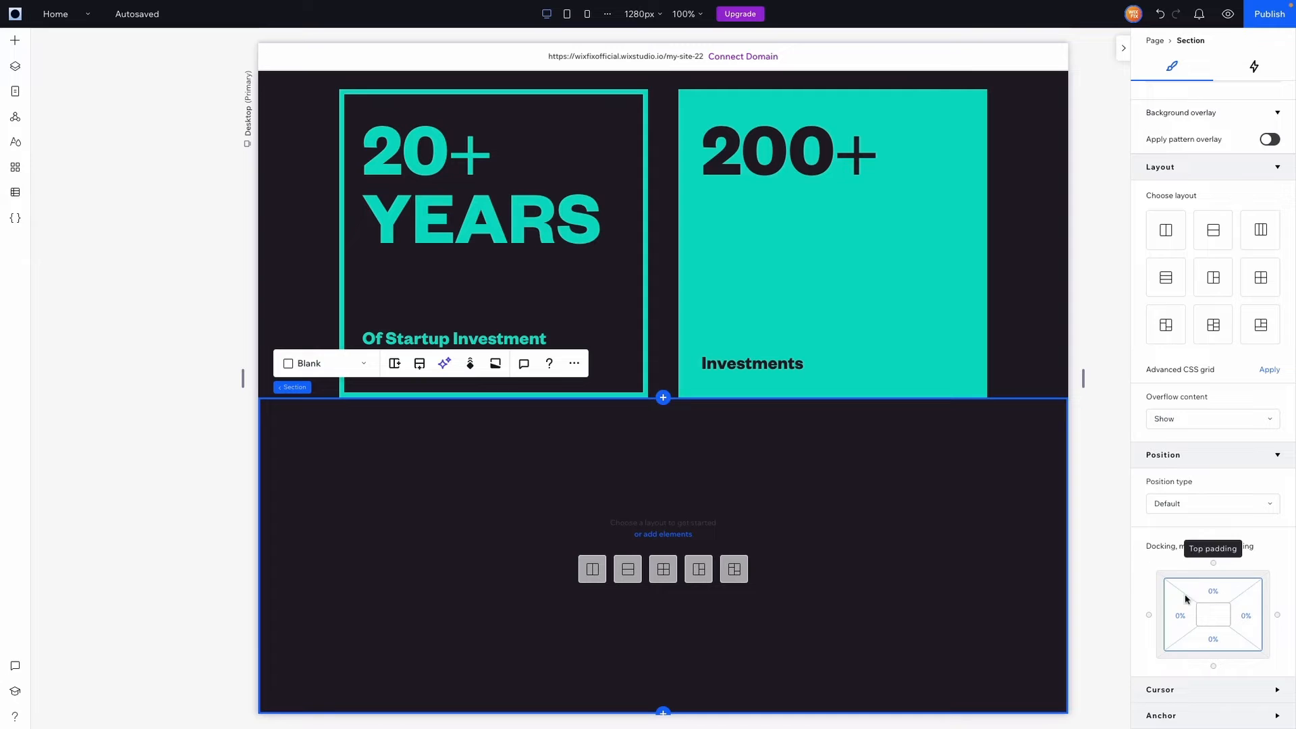
left_click(1180, 616)
type("10")
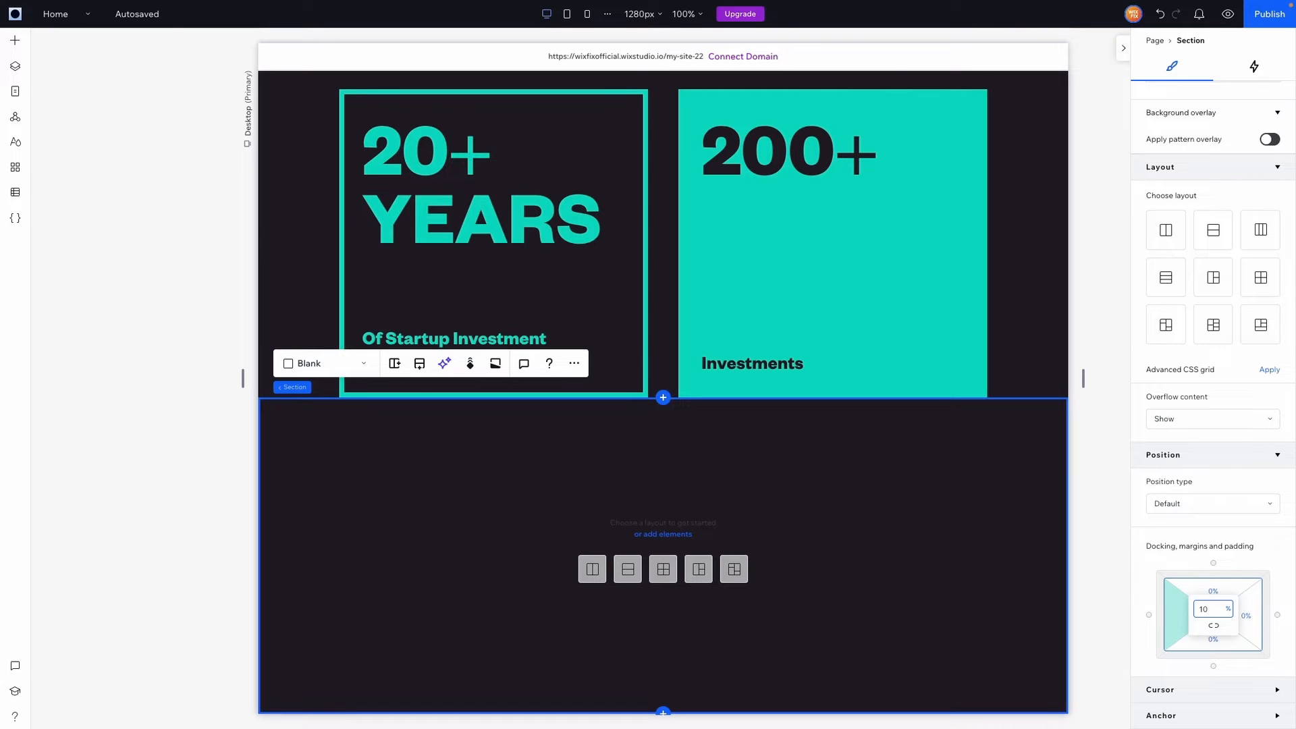
key("Return")
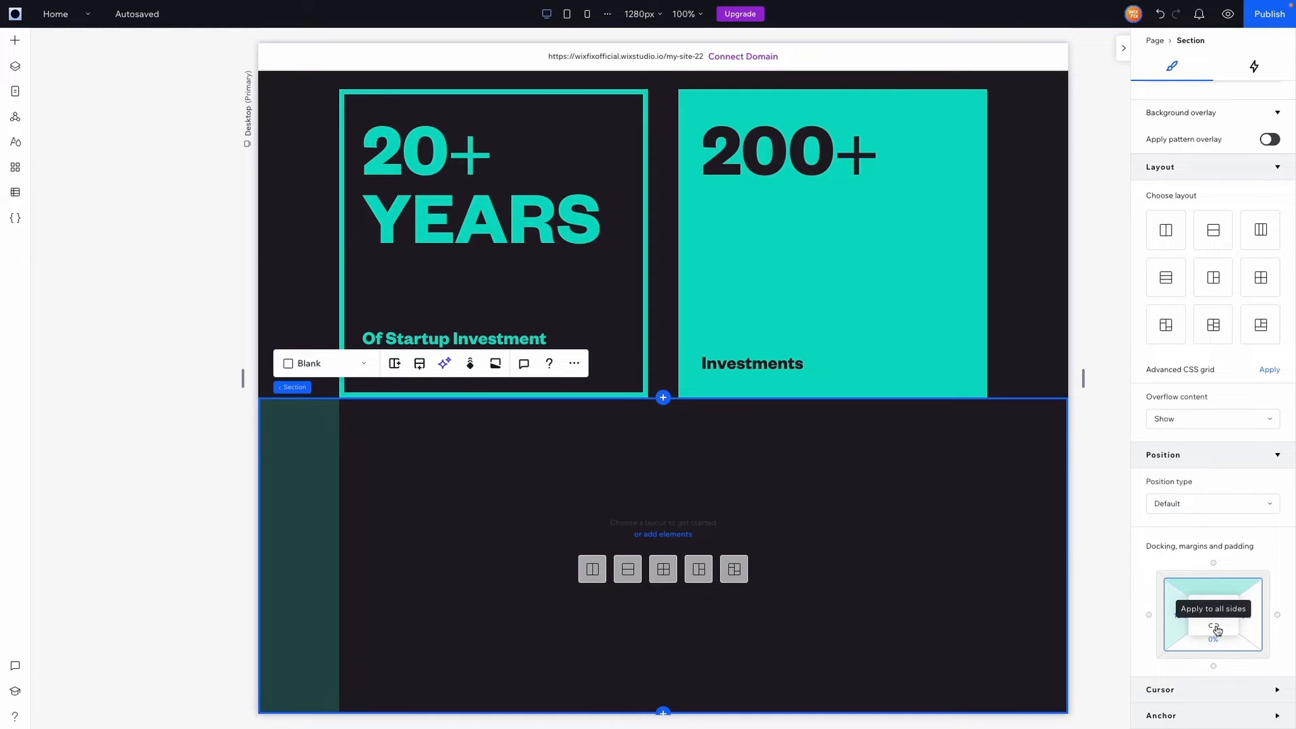
left_click(1216, 629)
scroll(1007, 517, "down", 2)
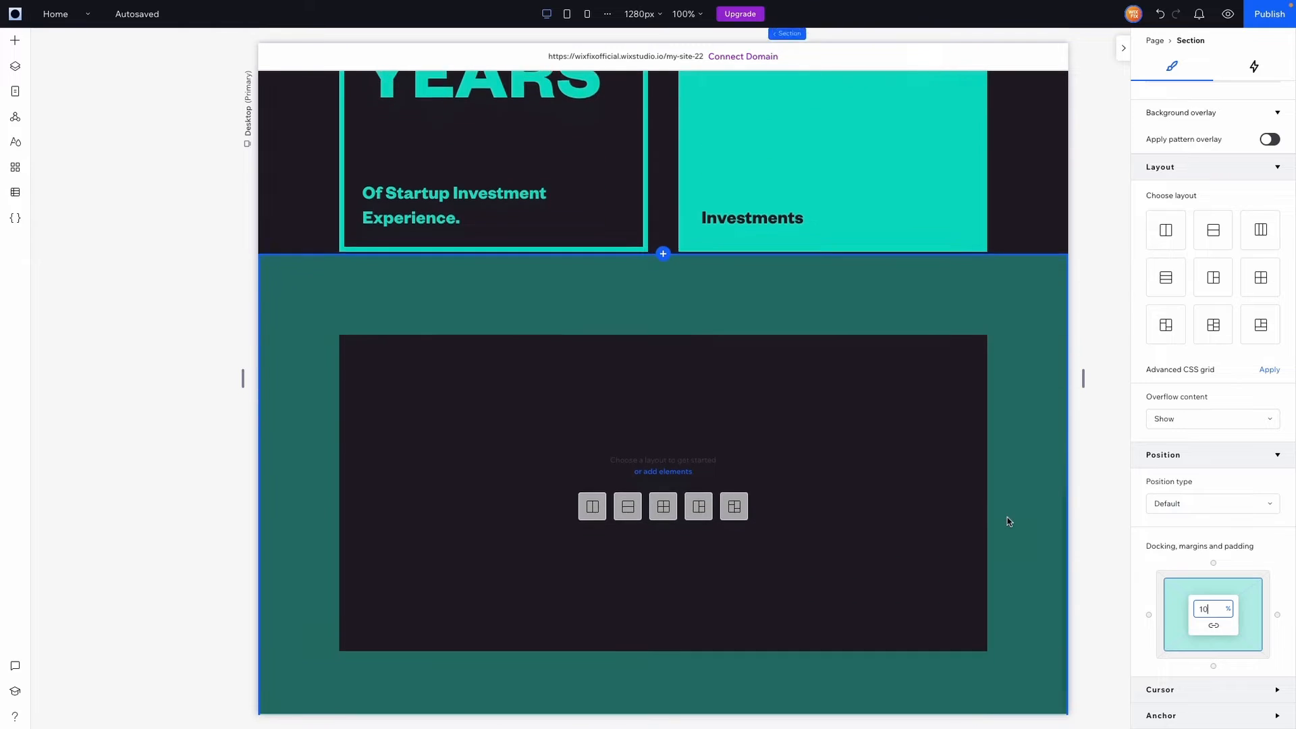
scroll(1007, 517, "up", 1)
scroll(1007, 517, "down", 1)
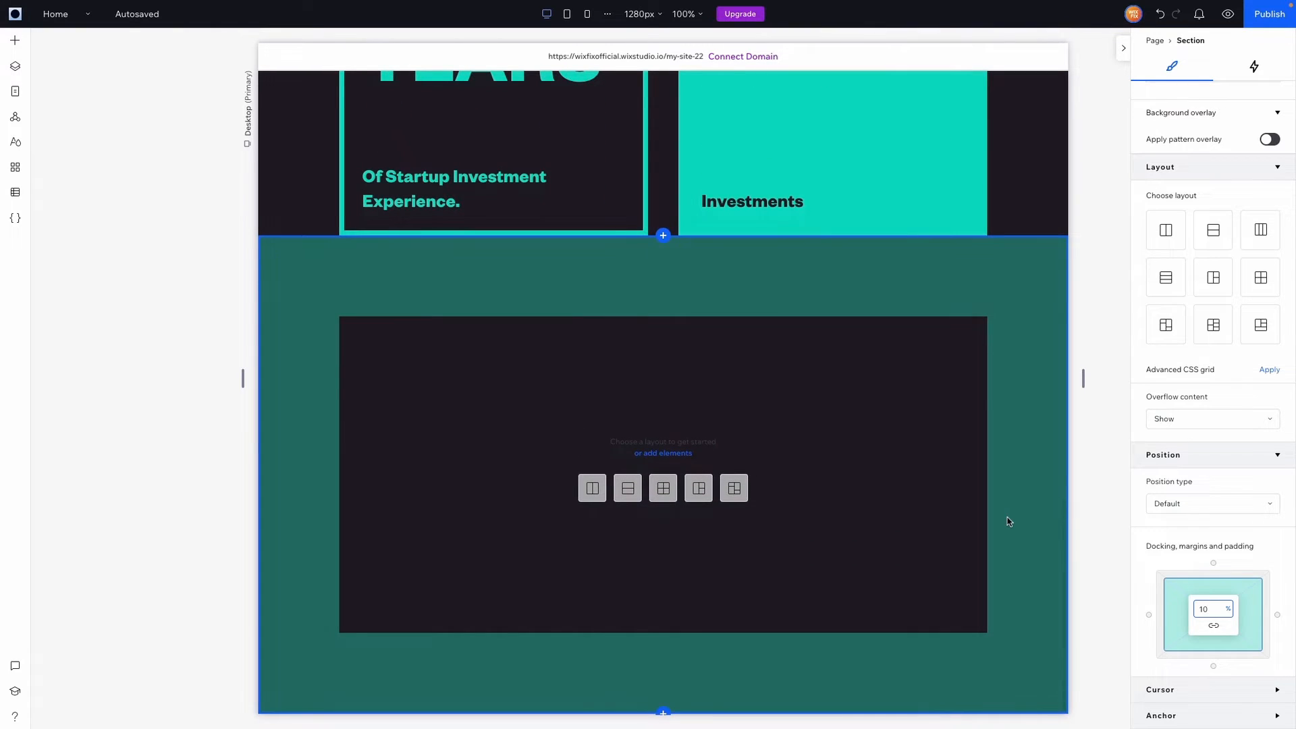
scroll(819, 335, "up", 2)
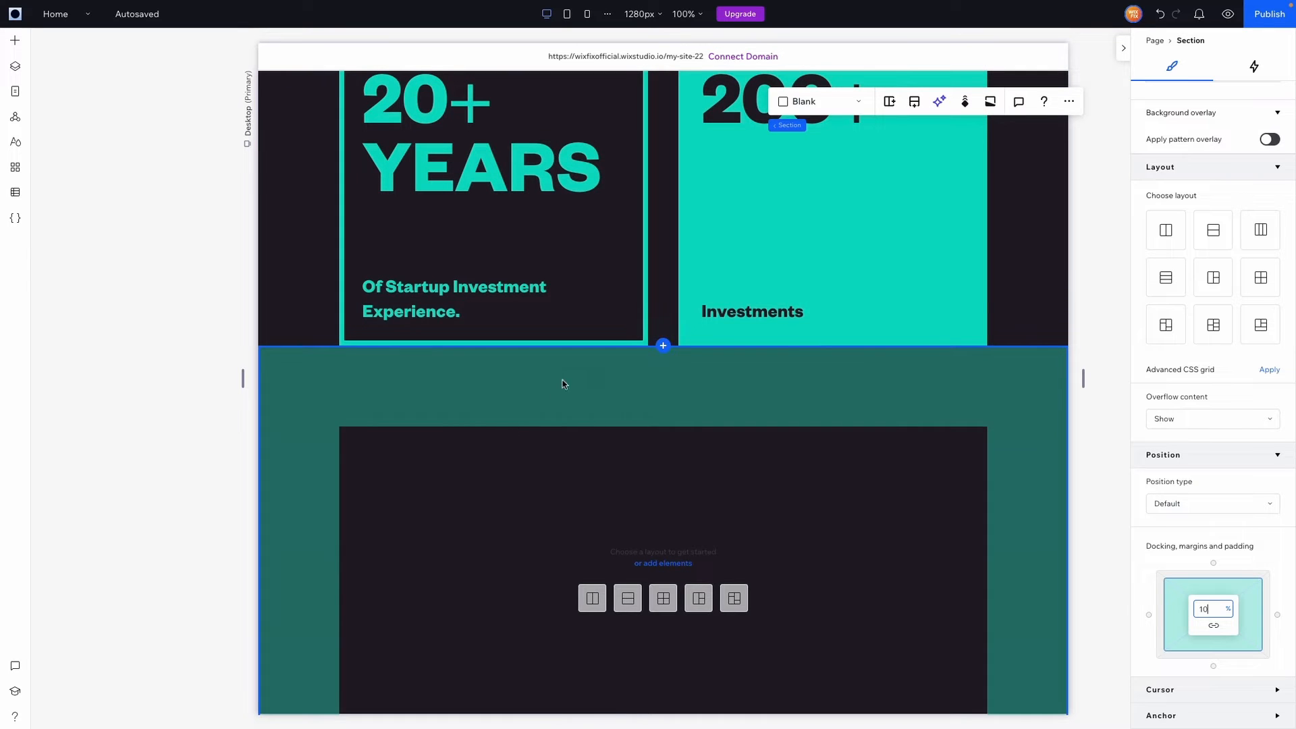
scroll(626, 474, "down", 2)
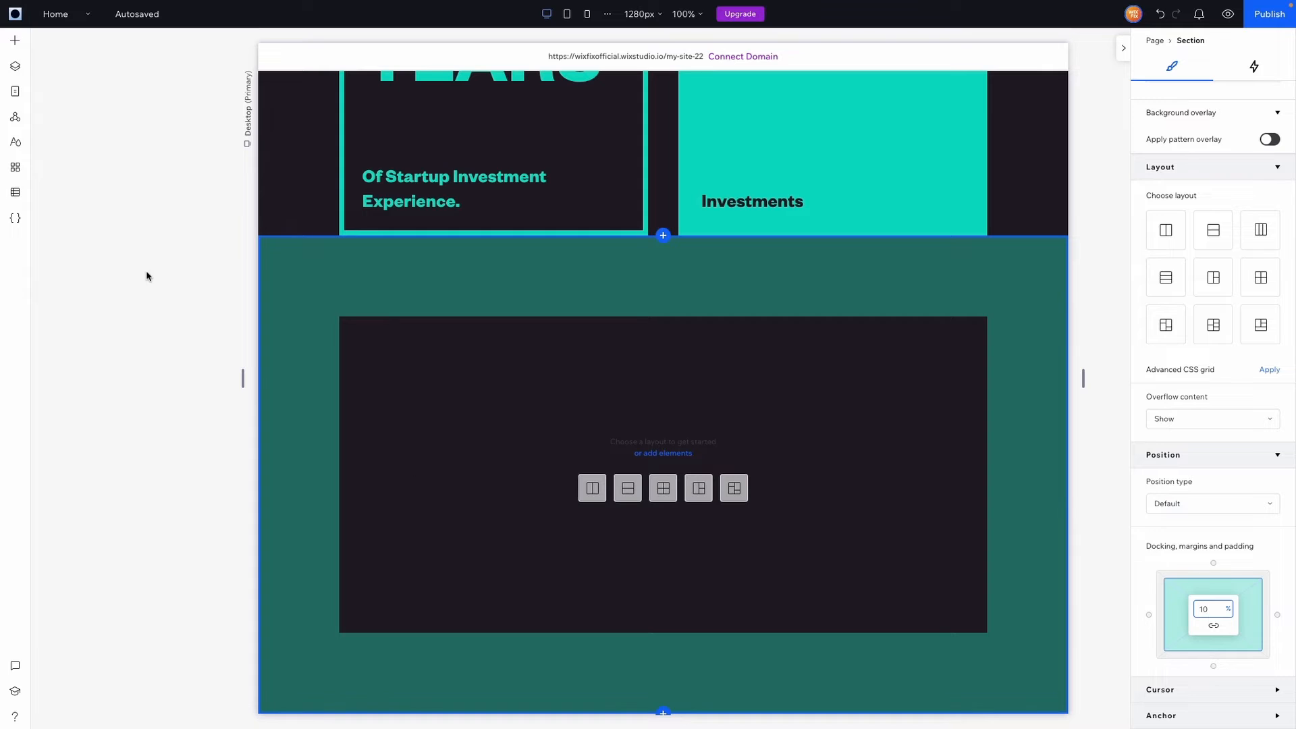
Add the Logos.png partner-logo image from Site Files and stretch it to the section's width
left_click(15, 39)
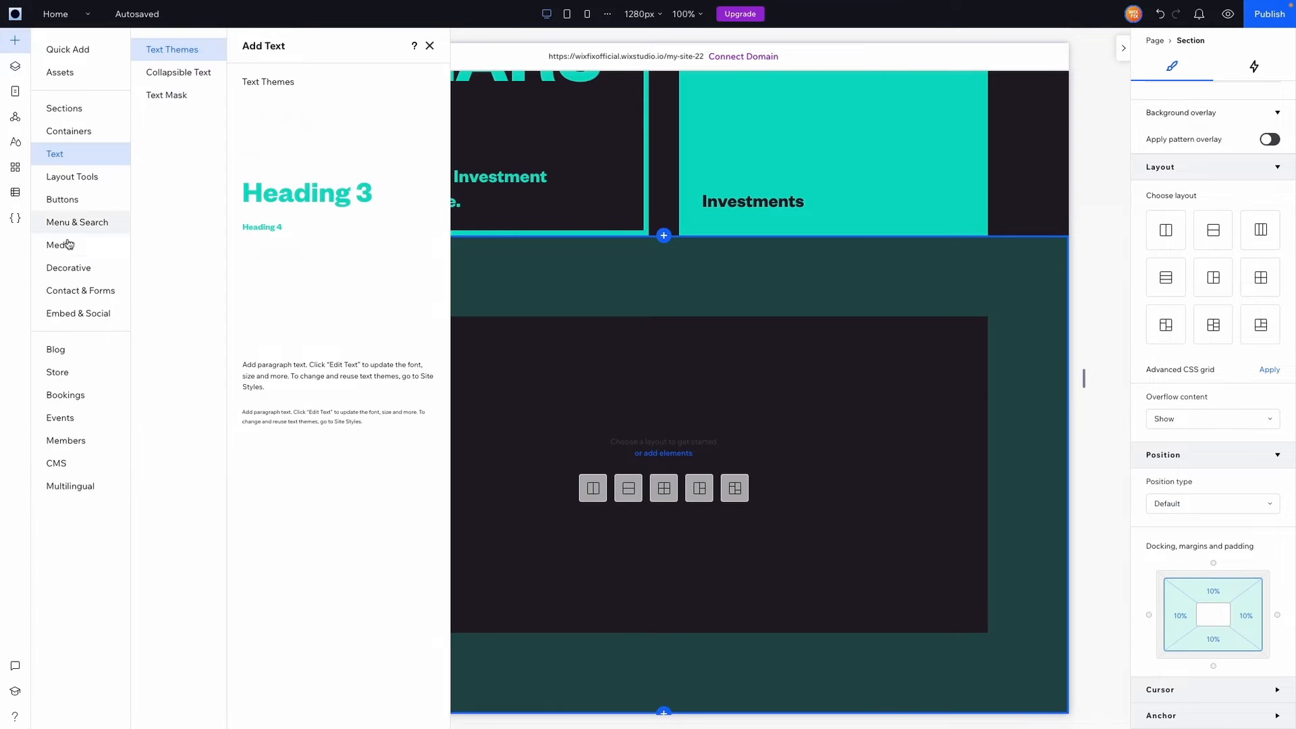
left_click(71, 246)
left_click(349, 349)
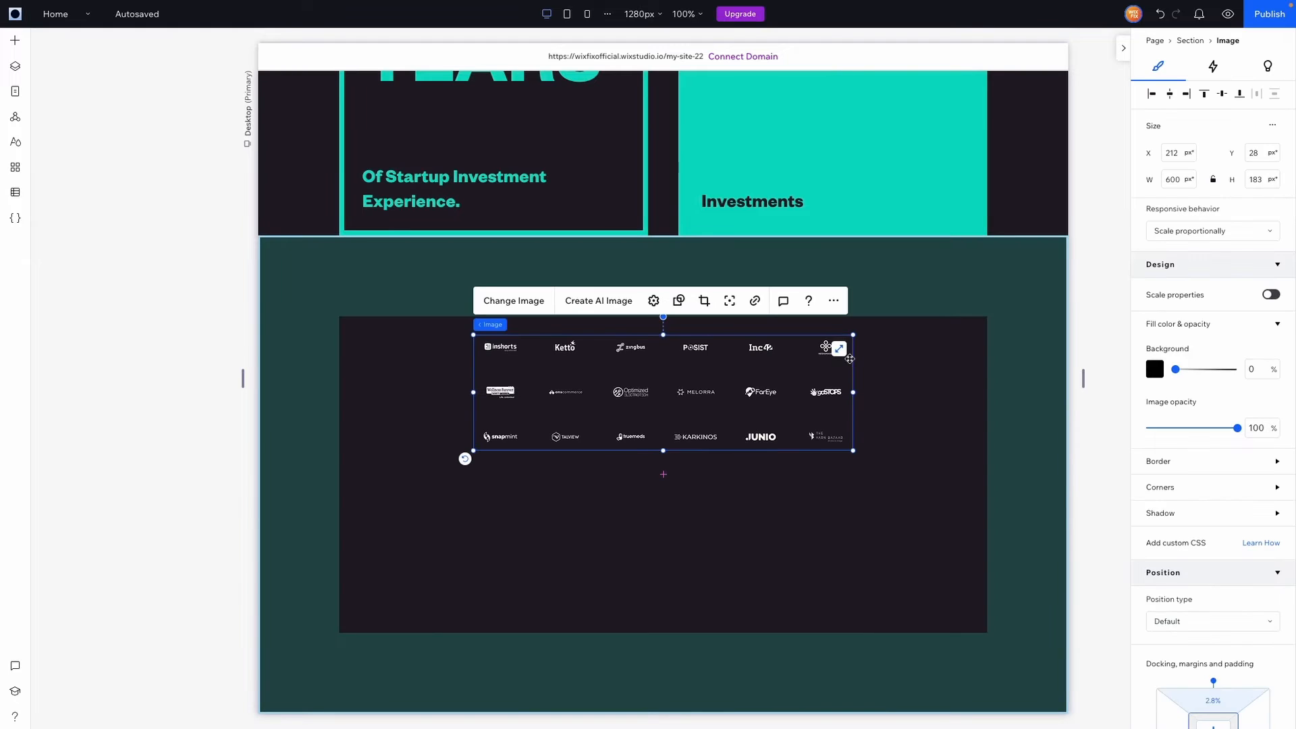
left_click(839, 349)
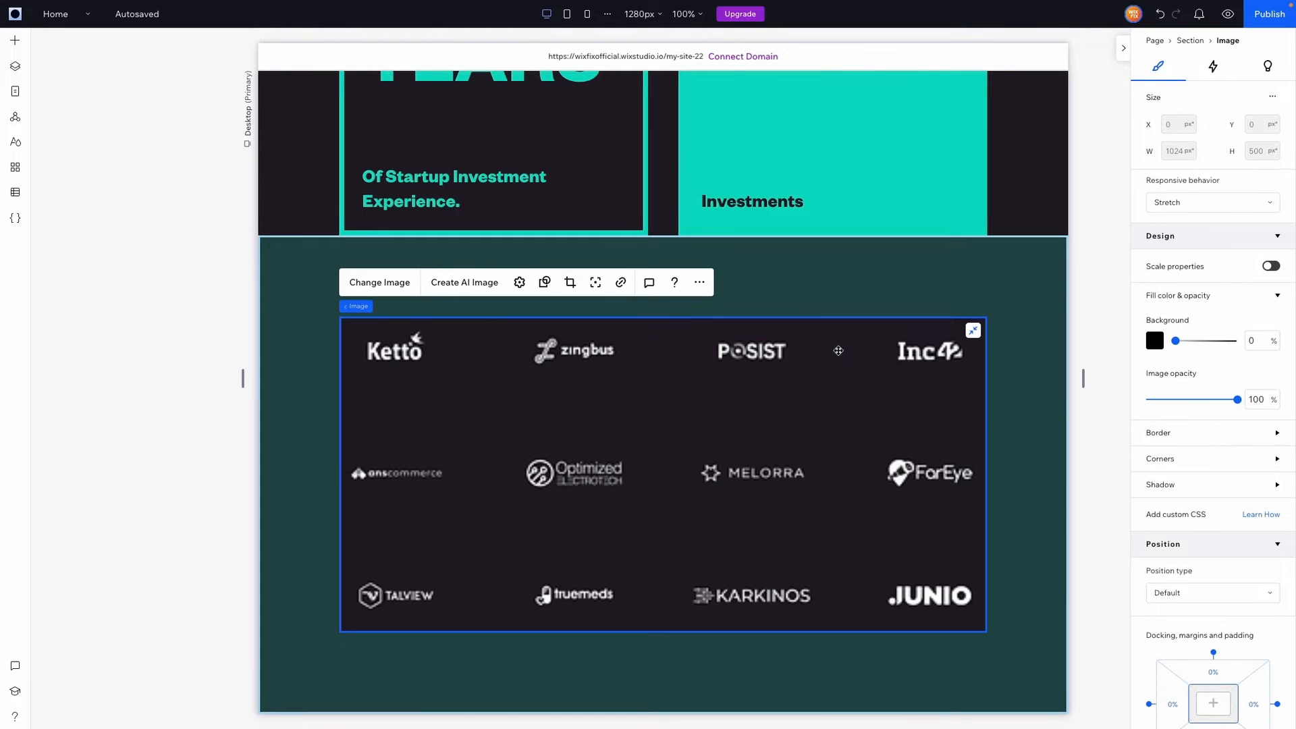
left_click(1037, 436)
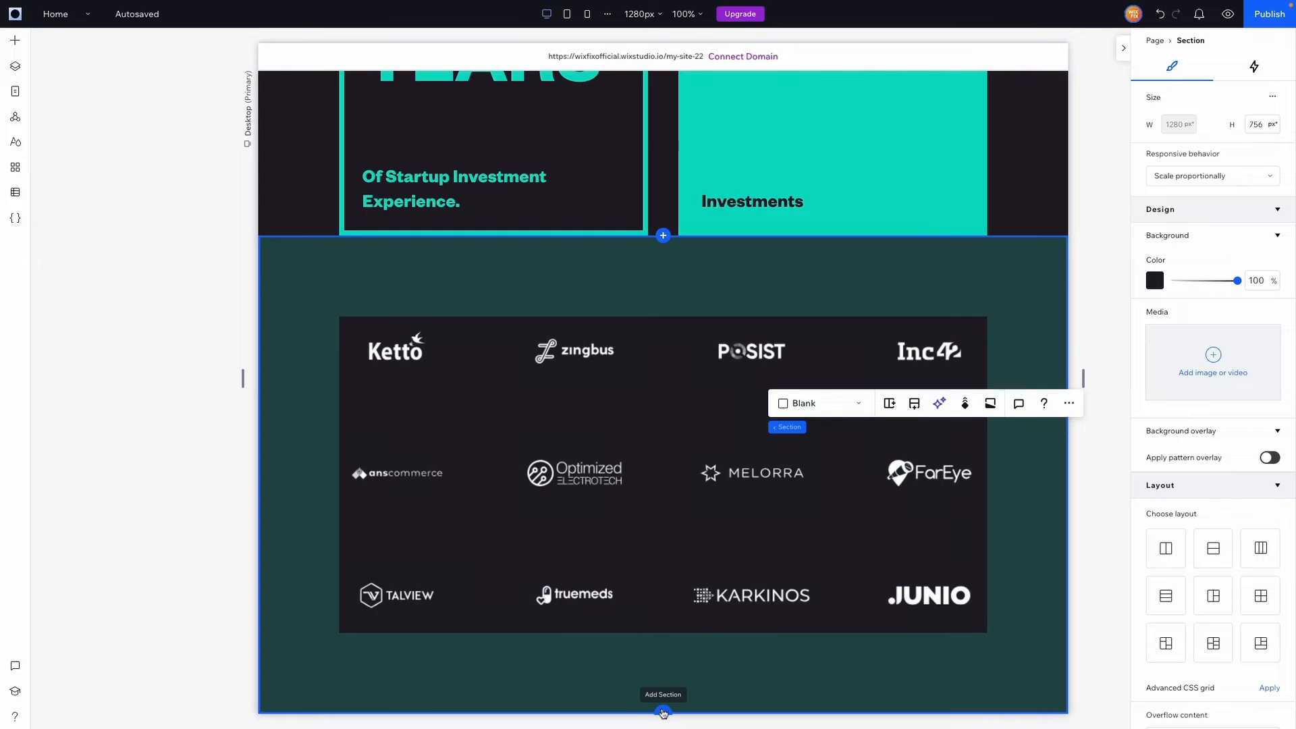
scroll(665, 670, "down", 3)
left_click(665, 669)
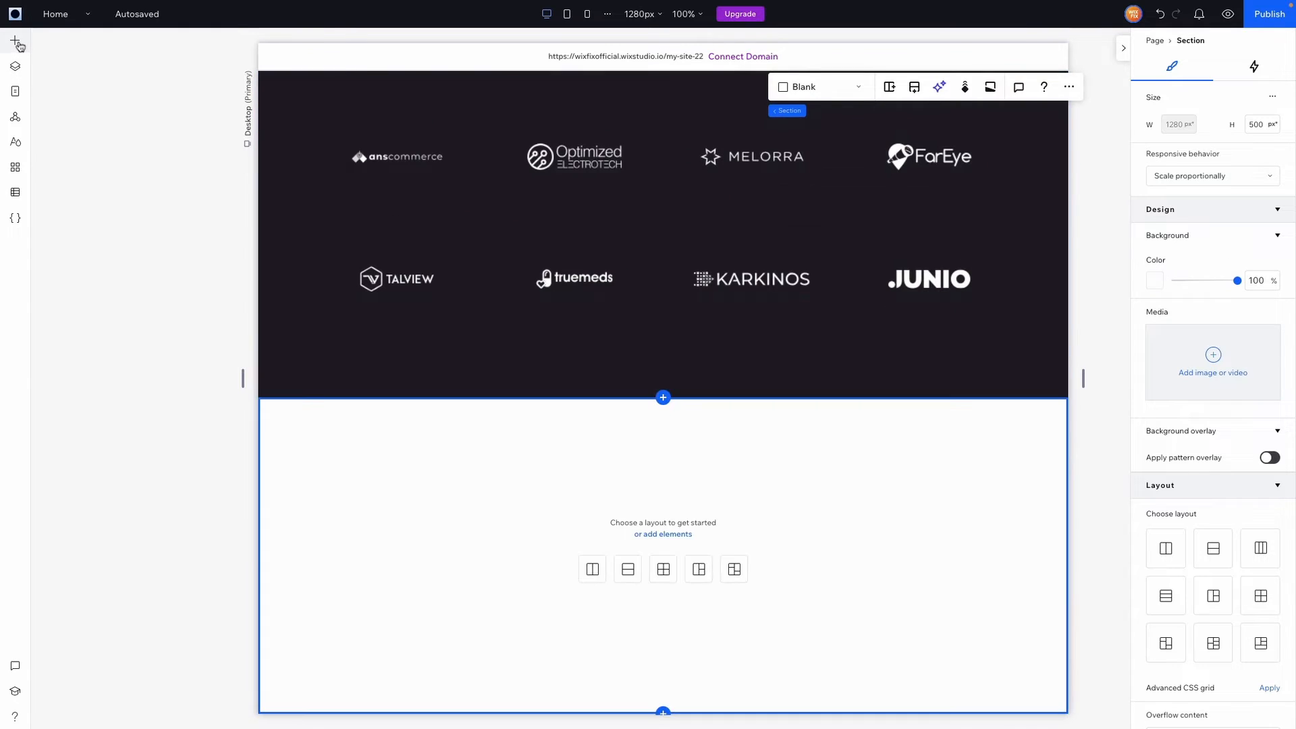
left_click(16, 43)
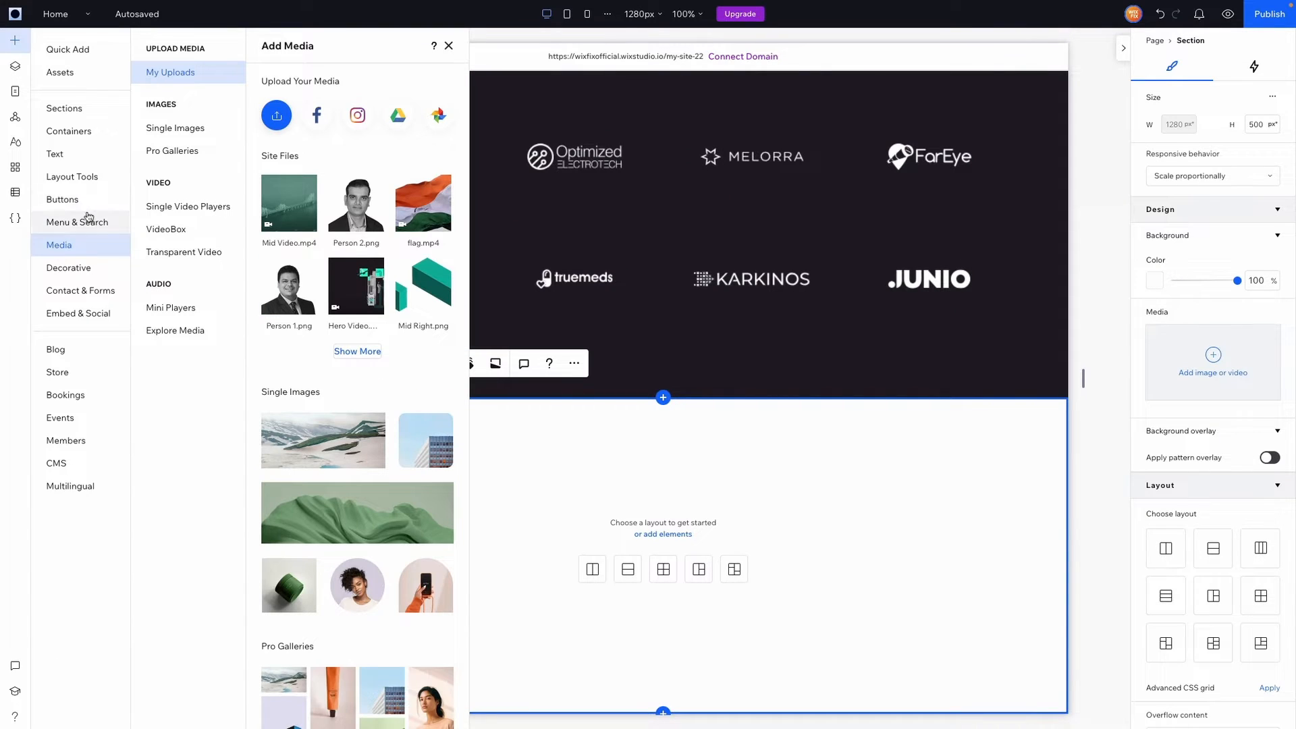
left_click(68, 179)
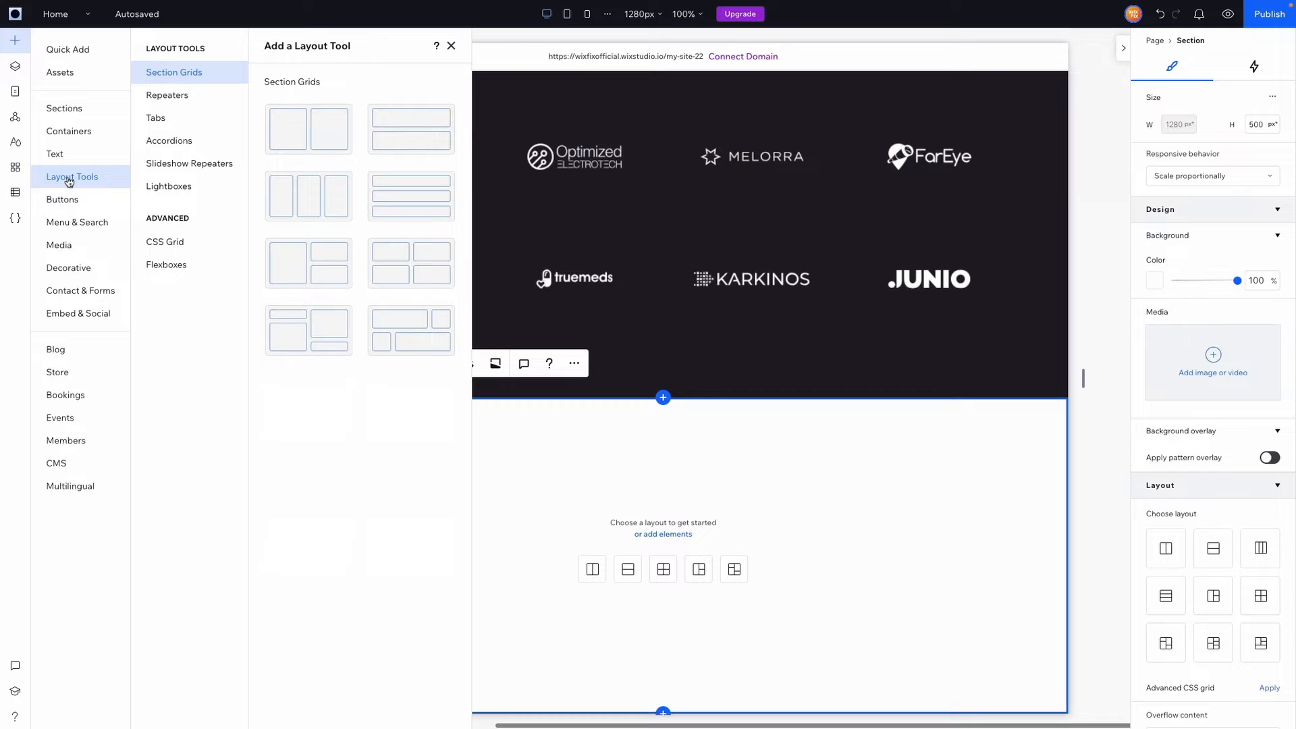
left_click(165, 99)
left_click_drag(411, 125, 662, 523)
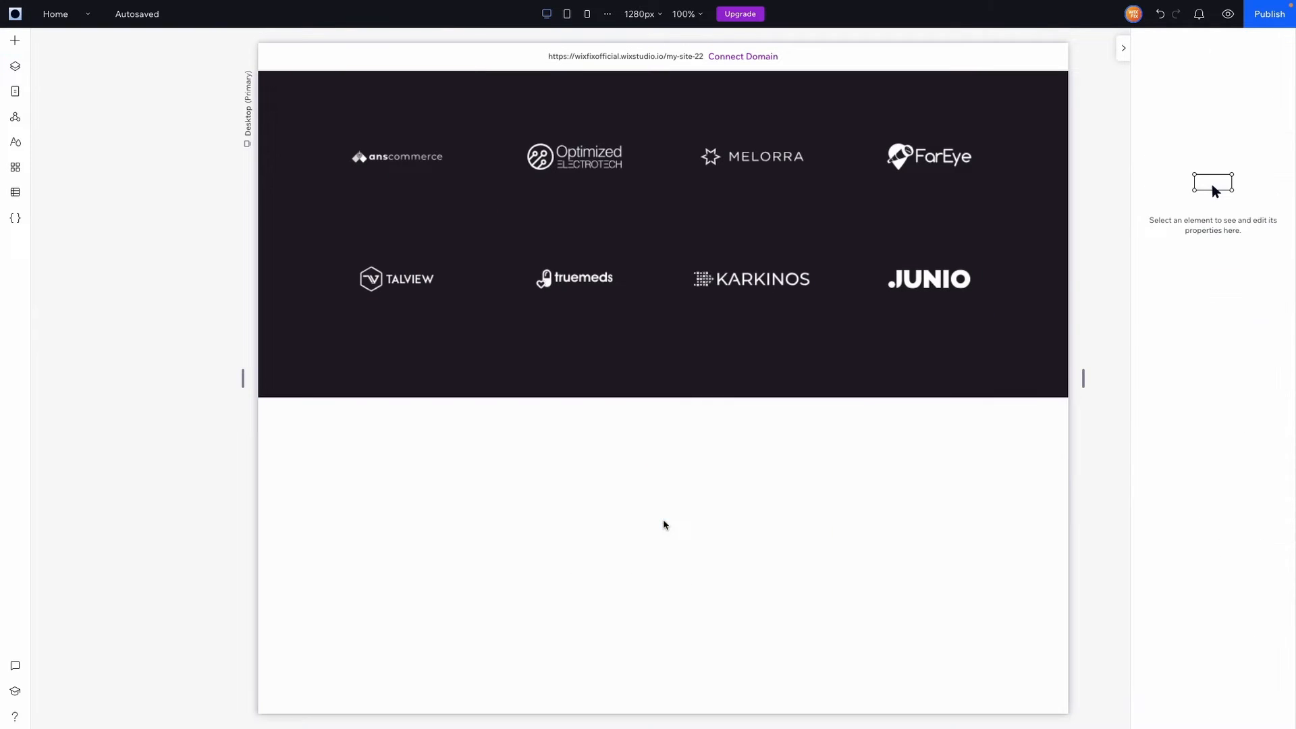
left_click(14, 42)
left_click(74, 267)
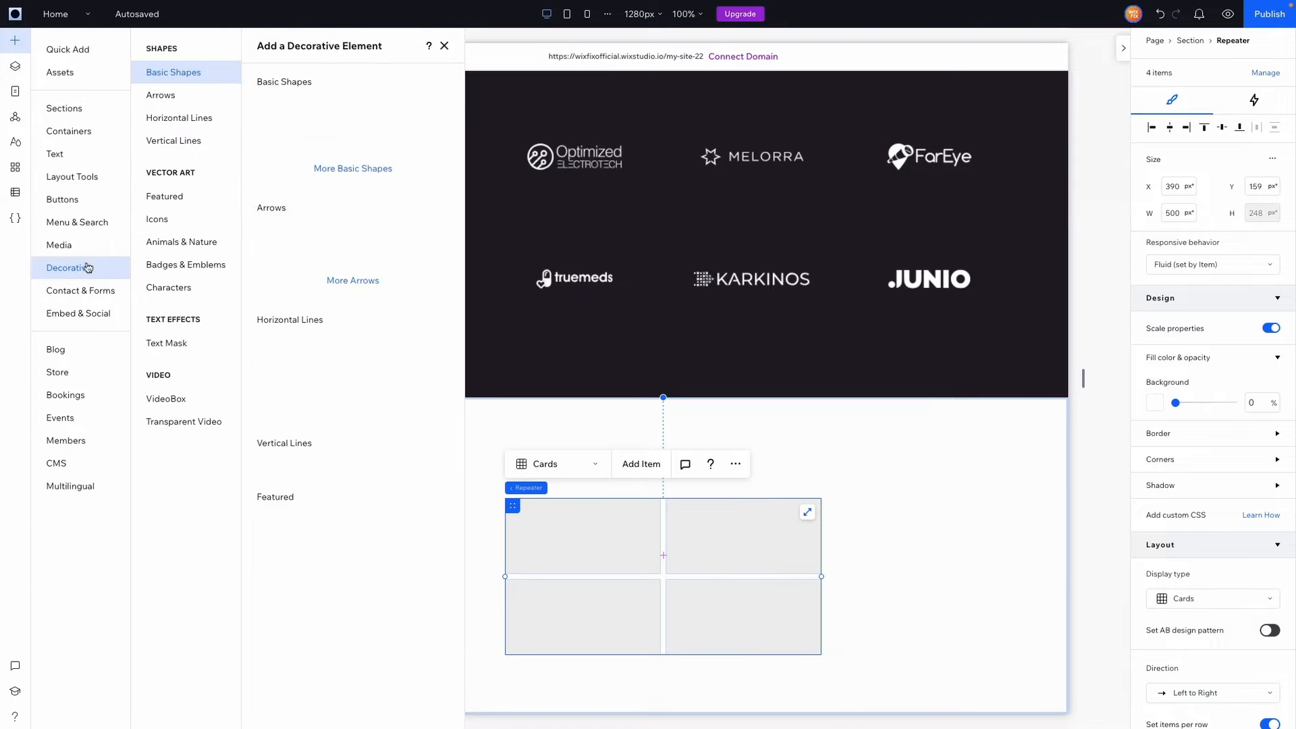
left_click_drag(327, 170, 581, 535)
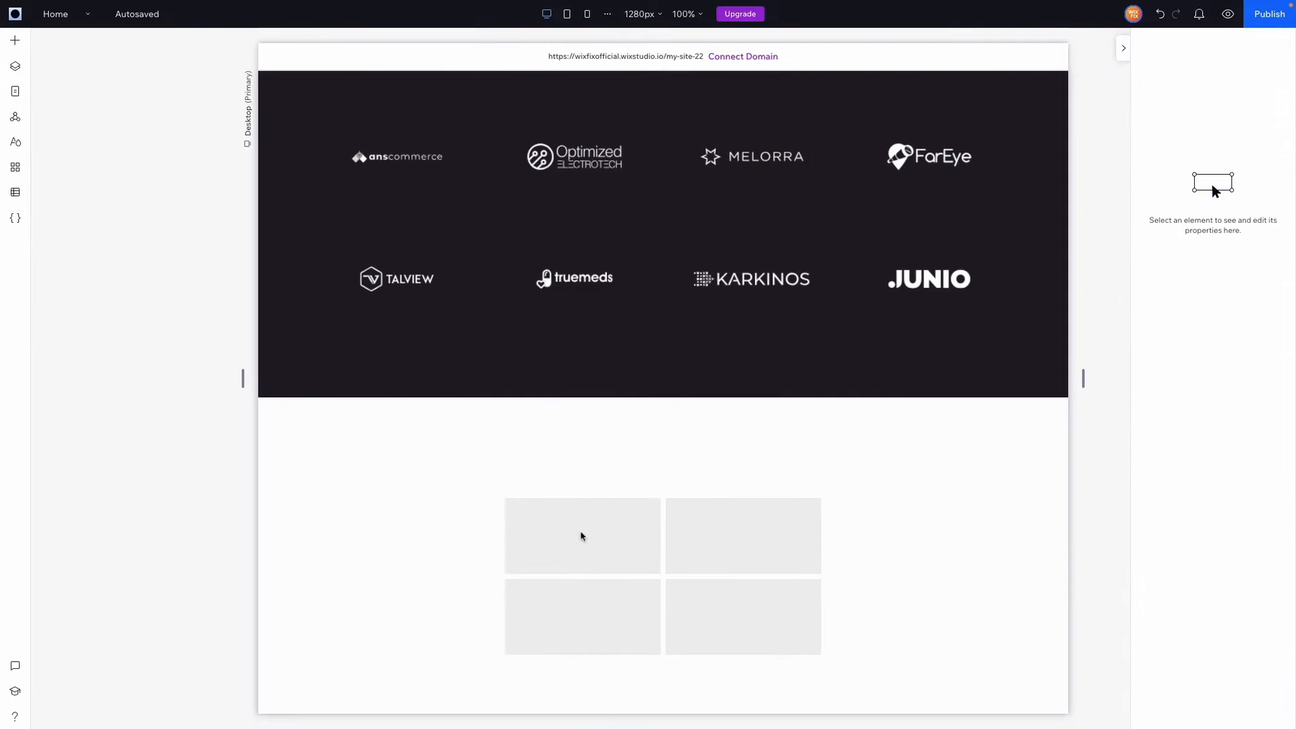
left_click_drag(644, 468, 580, 534)
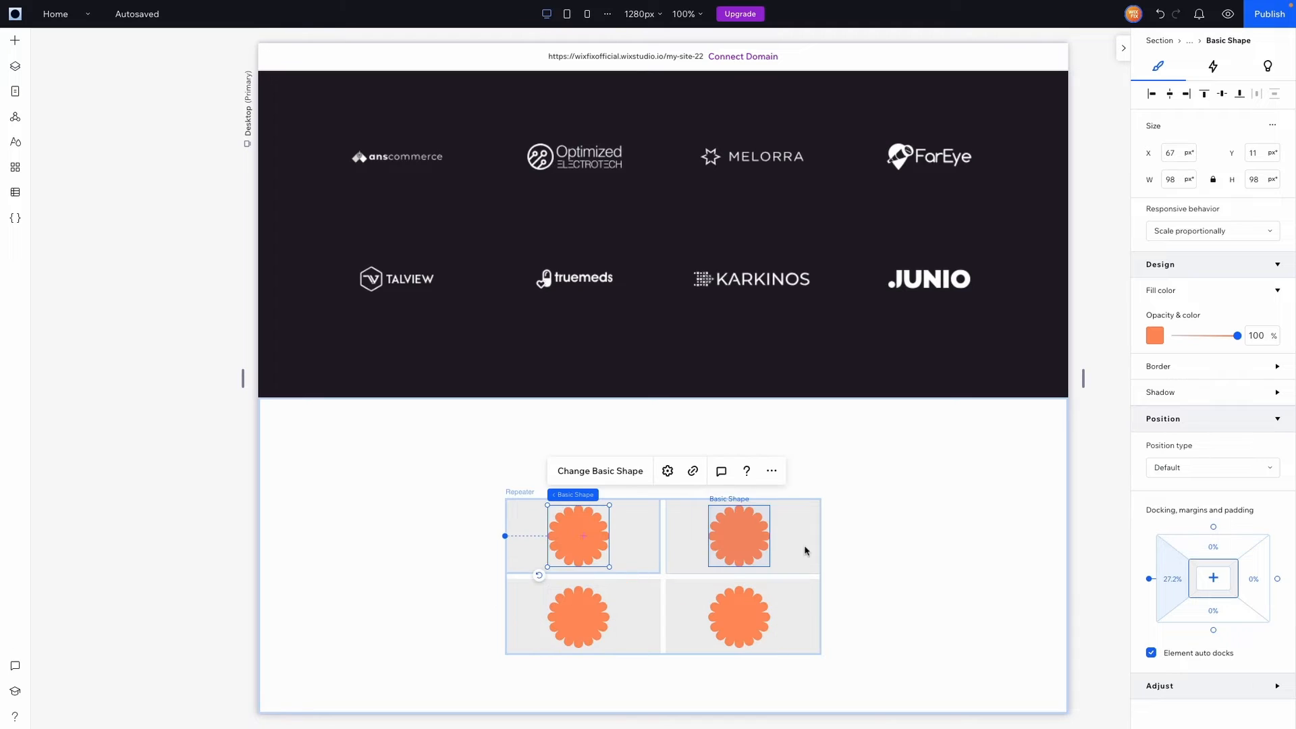
left_click(813, 576)
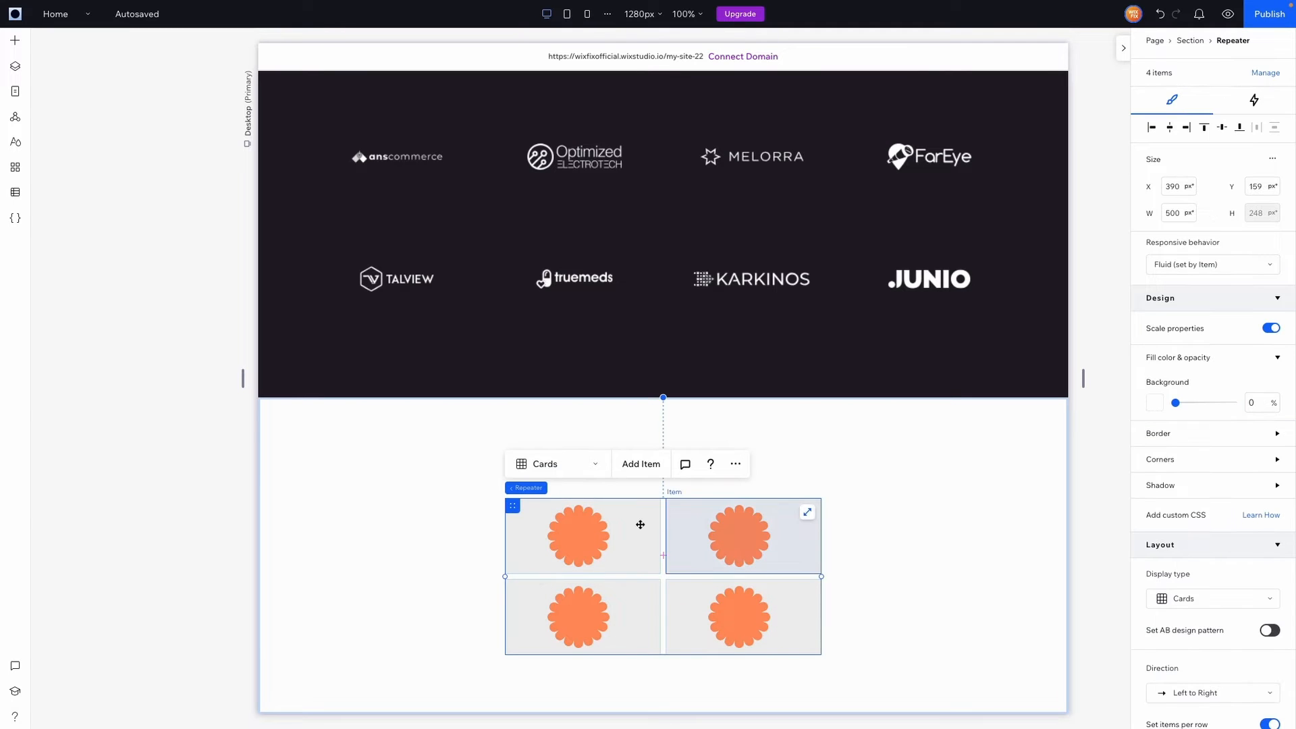
left_click(722, 528)
left_click(772, 477)
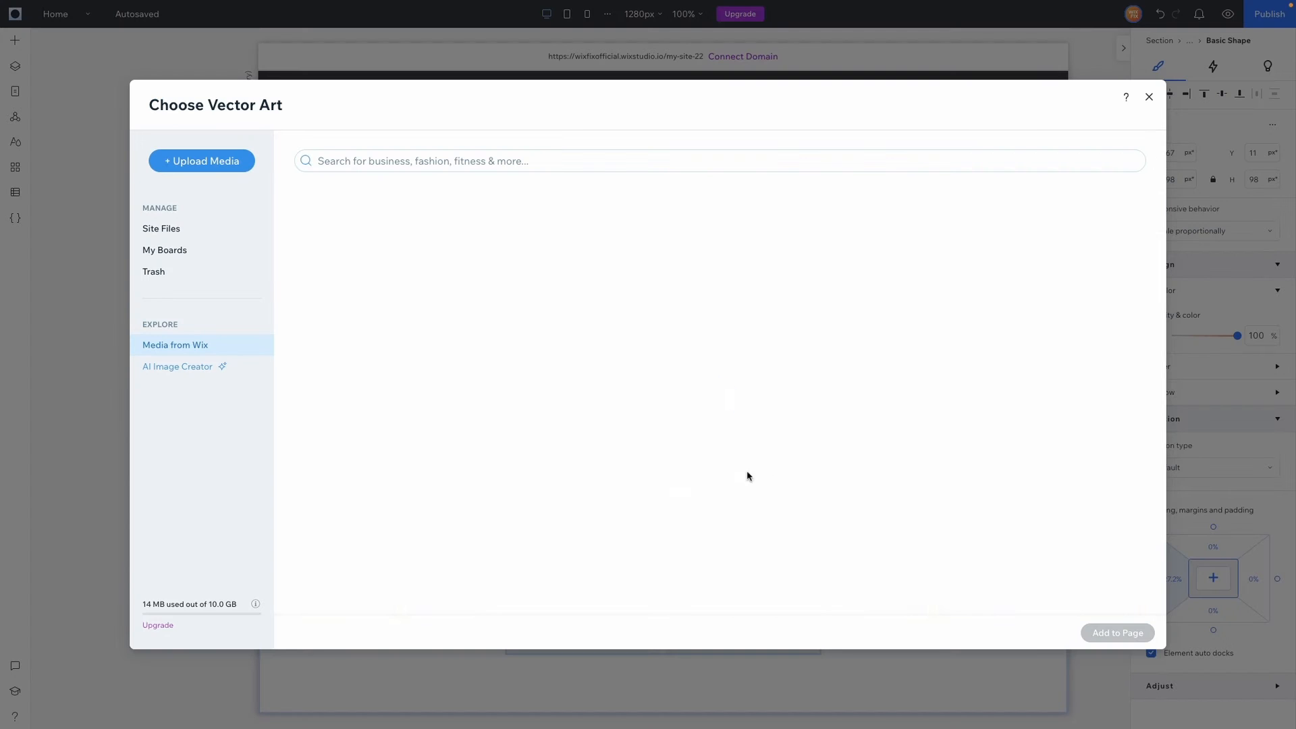
double_click(463, 280)
left_click(734, 611)
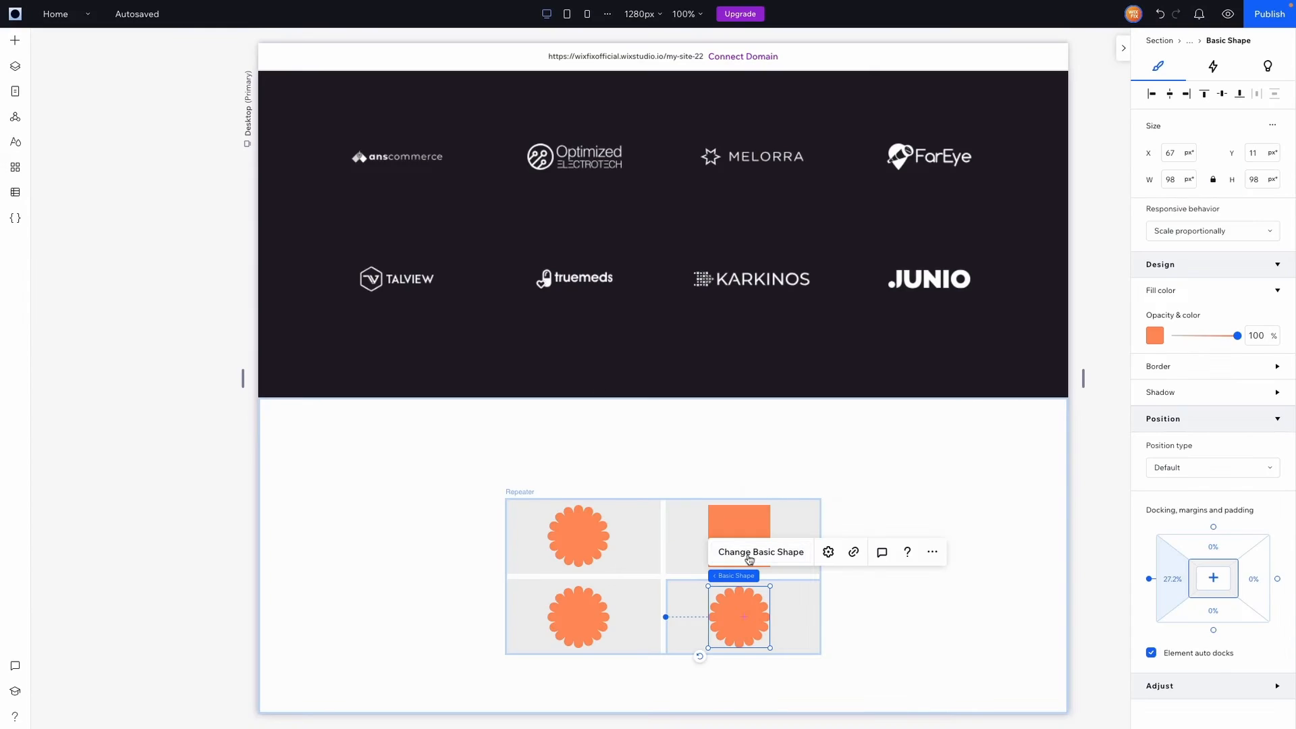
left_click(752, 552)
key("Escape")
left_click(948, 610)
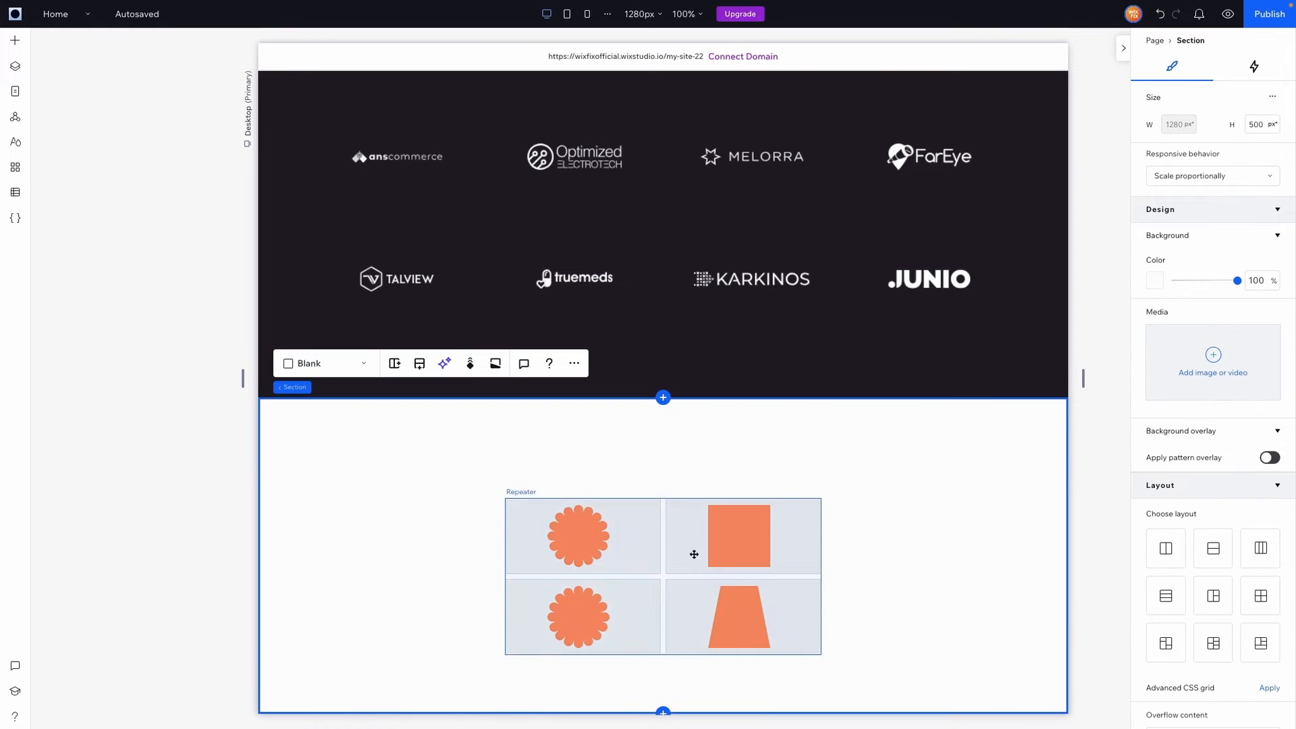
left_click(661, 525)
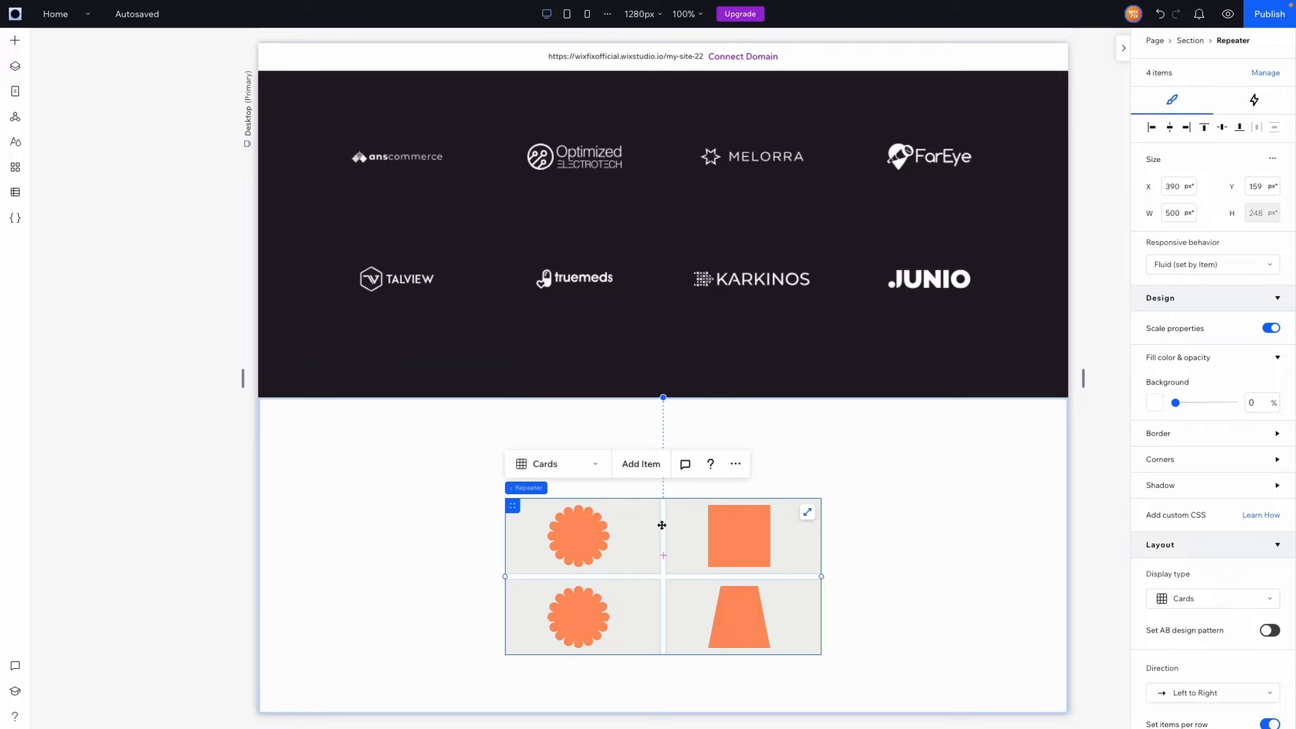
key("Delete")
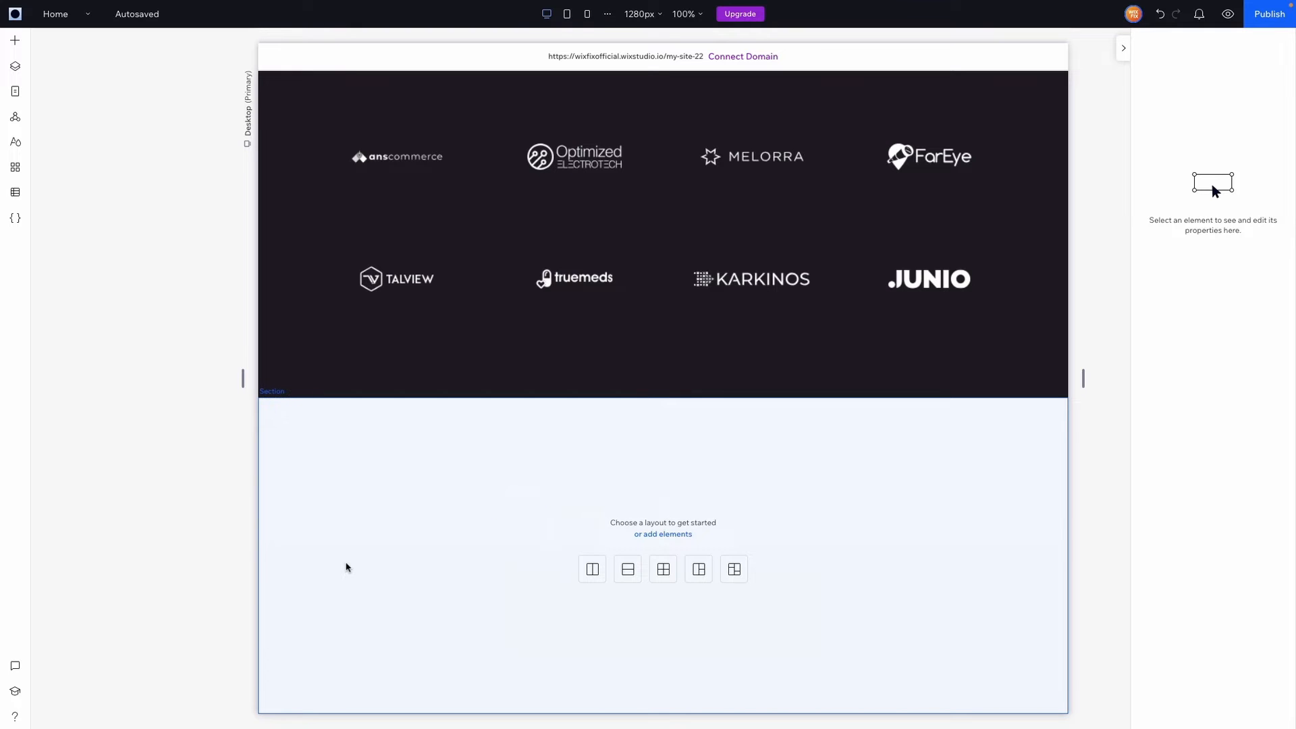
Give the empty section below the logos a dark theme background
left_click(812, 512)
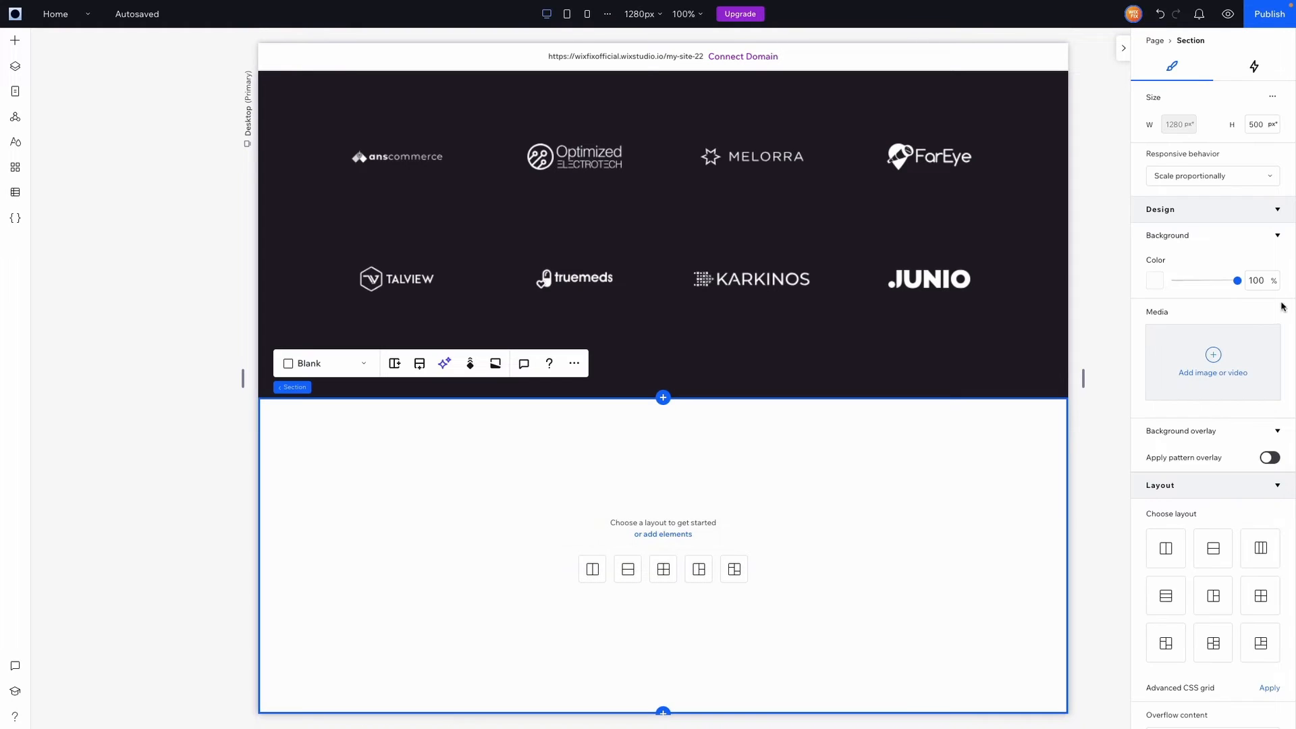
left_click(1155, 280)
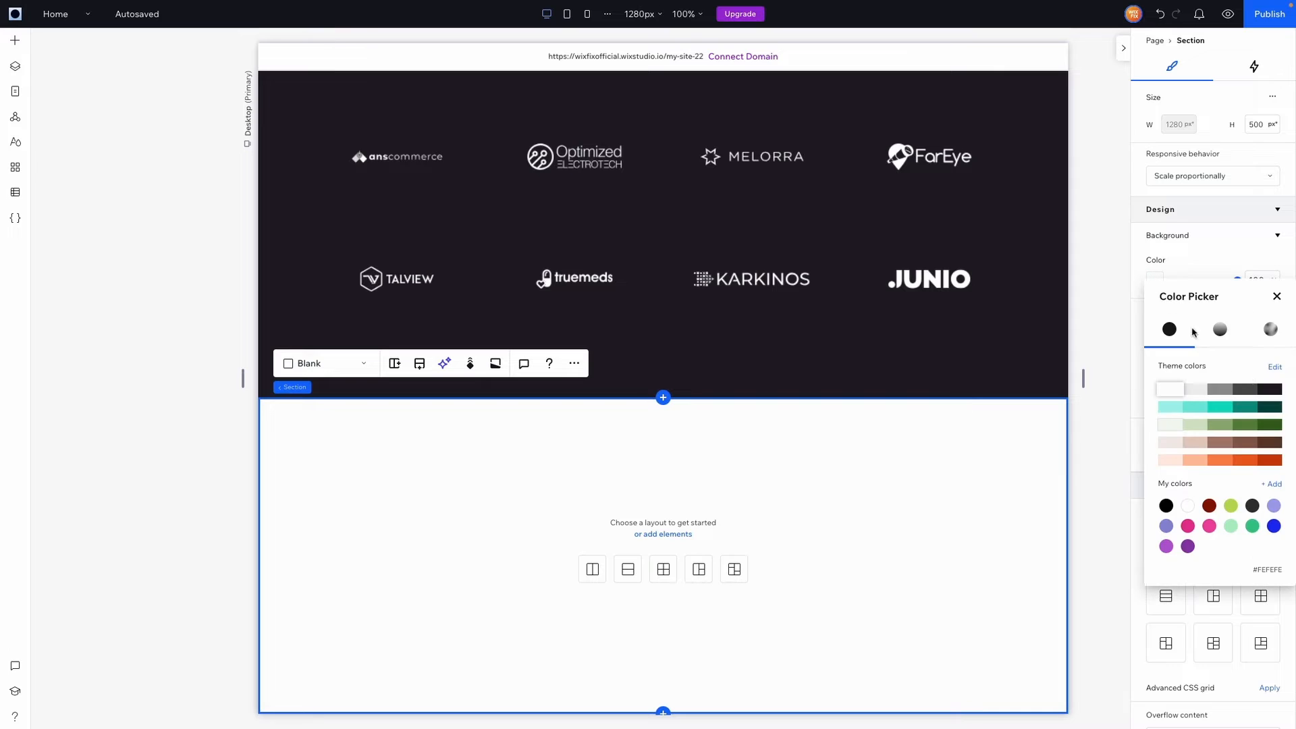
left_click(1269, 390)
left_click(1264, 126)
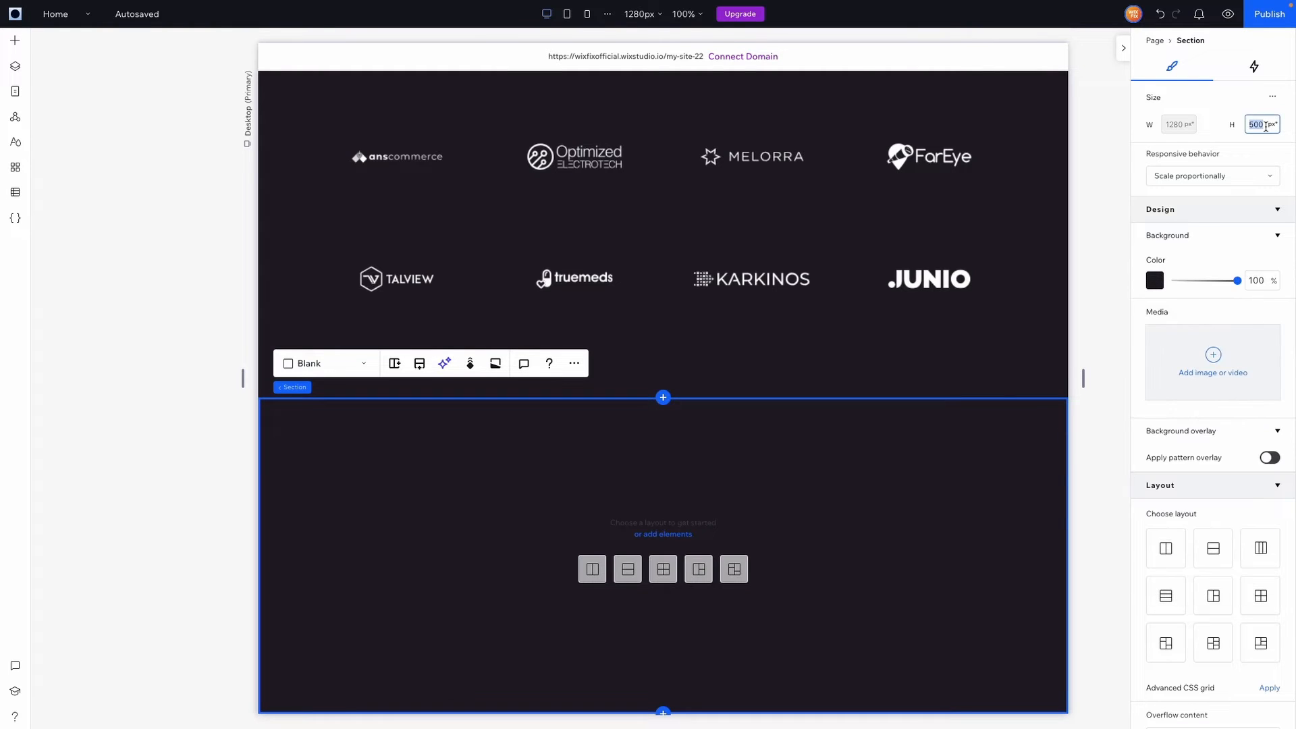
Set the section's left padding to 10%
scroll(1174, 594, "down", 5)
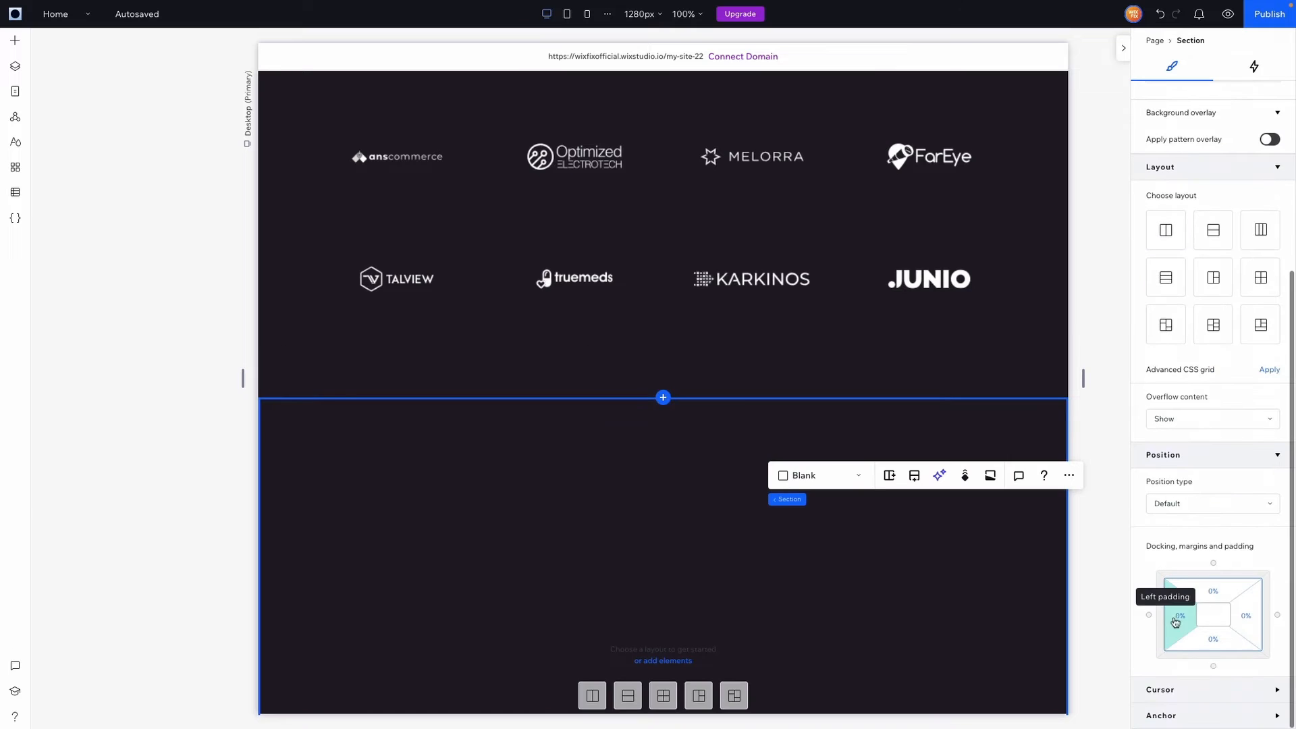
left_click(1178, 626)
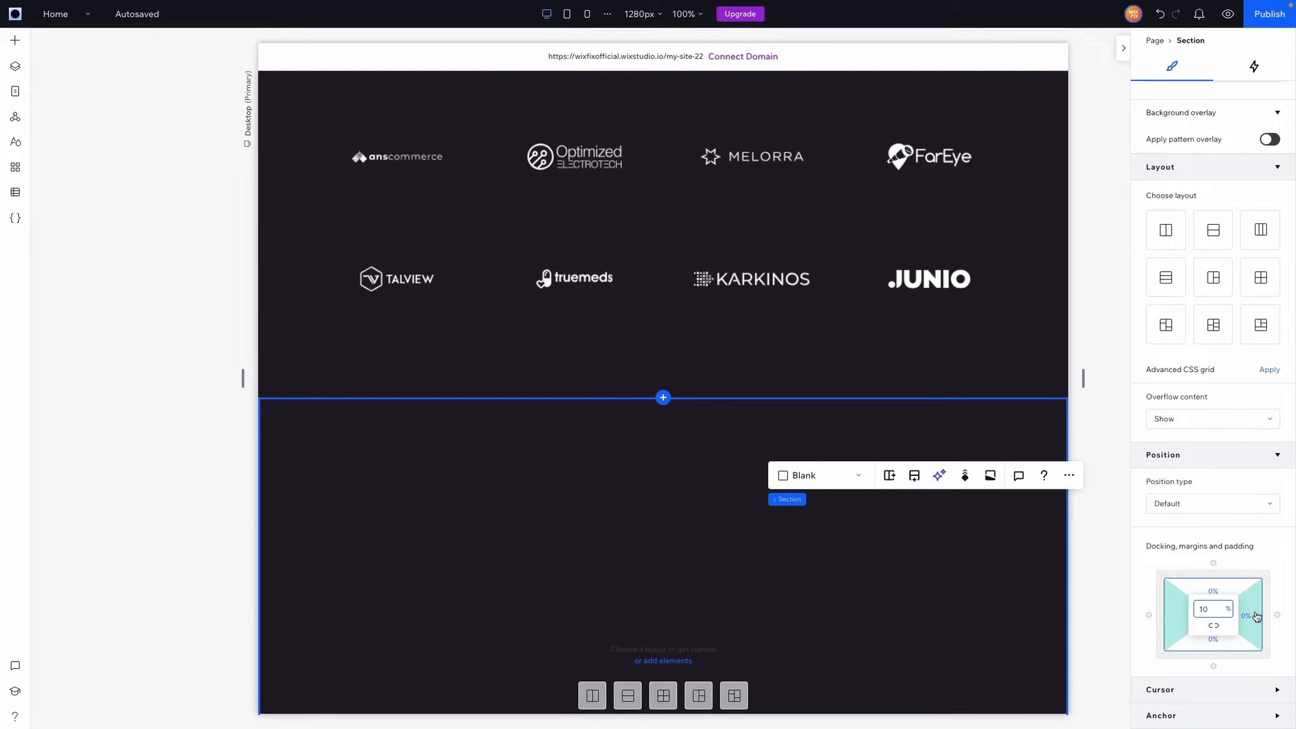
key("Return")
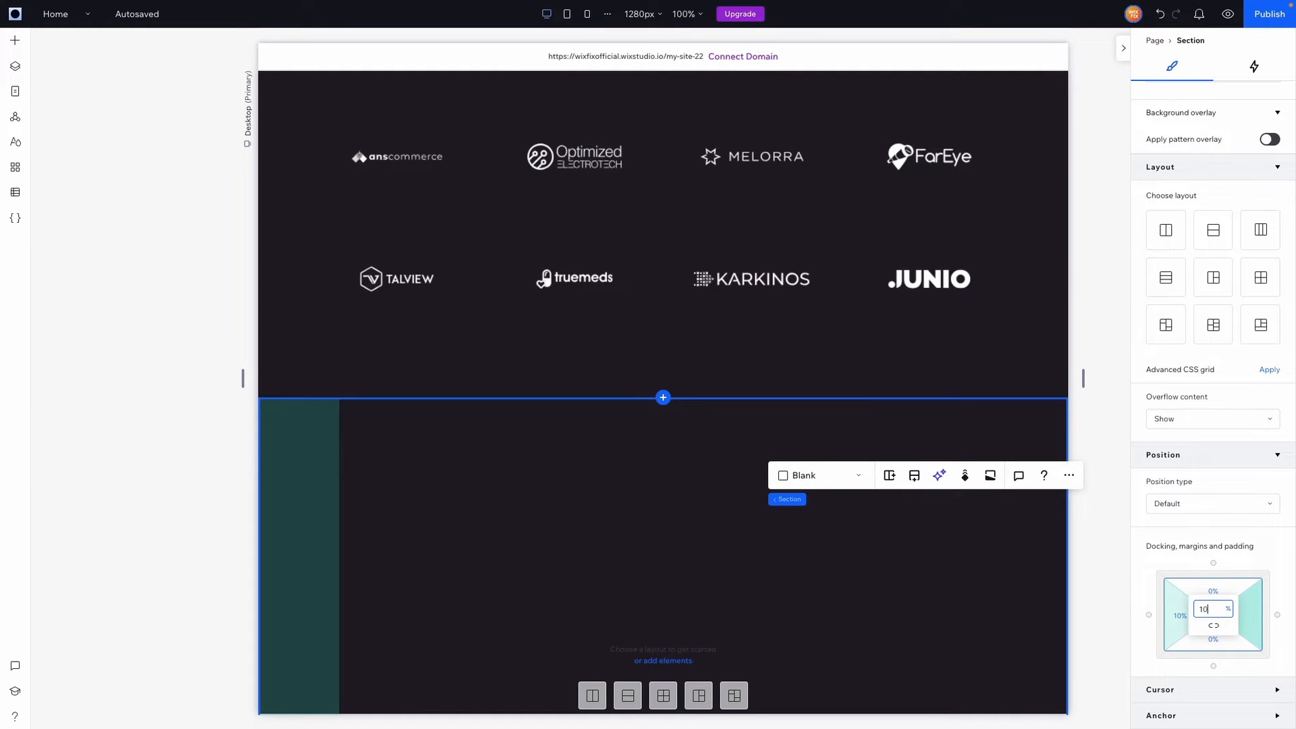
scroll(745, 591, "down", 3)
scroll(743, 592, "up", 10)
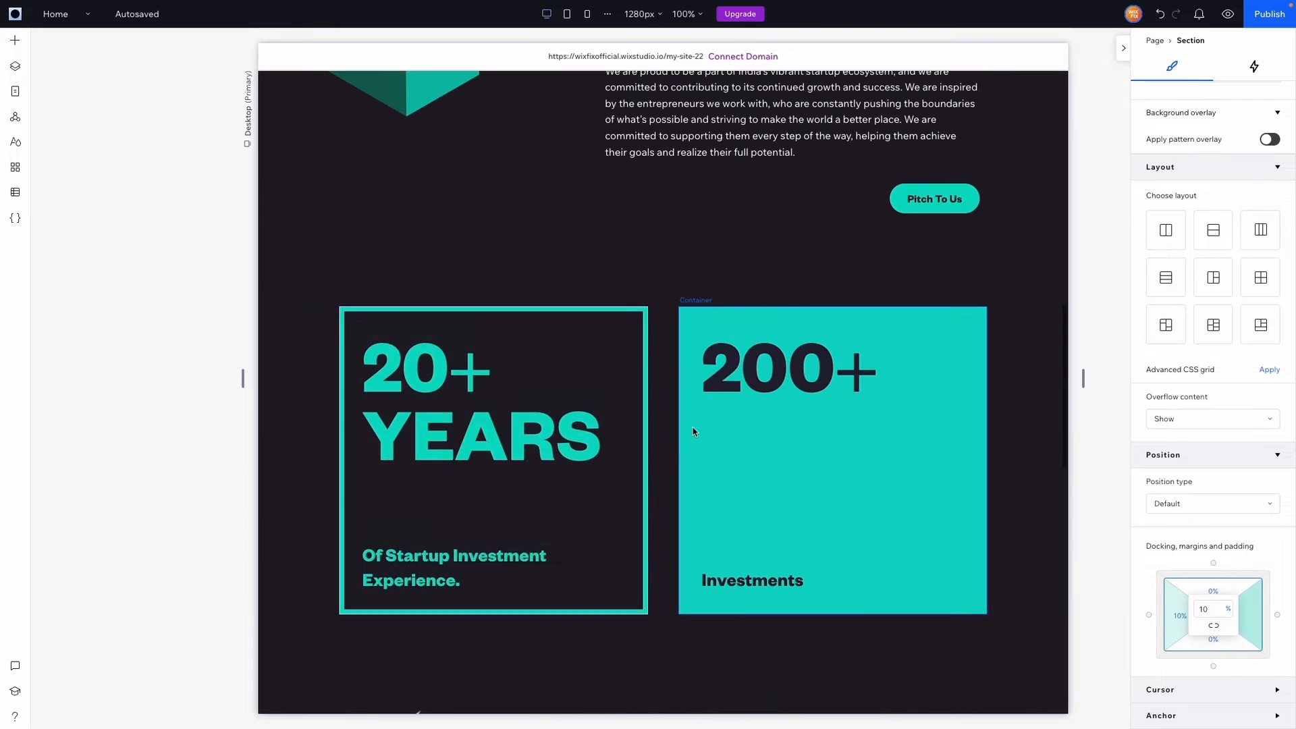
scroll(689, 427, "down", 10)
Apply the two-column layout with a 48 gap converted to viewport width (3.8 vw)
left_click(592, 524)
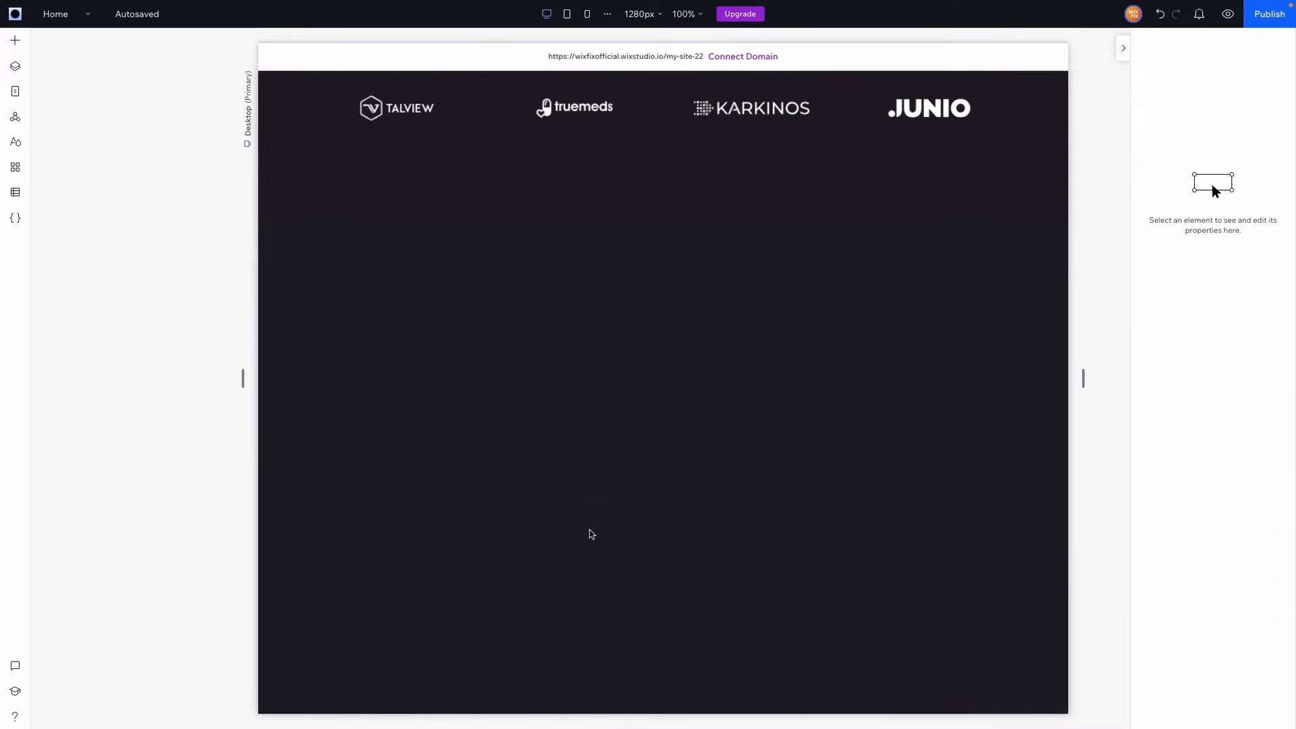
scroll(1193, 602, "down", 2)
left_click(1217, 585)
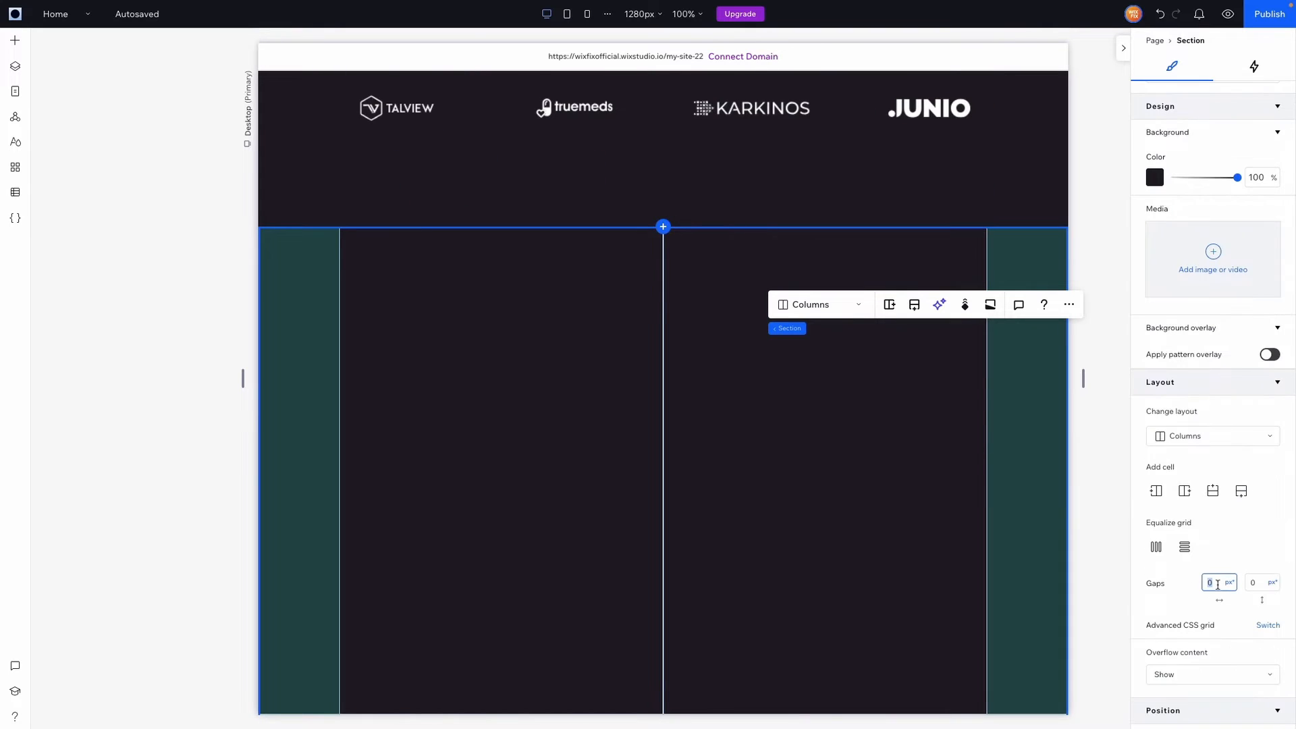
type("48")
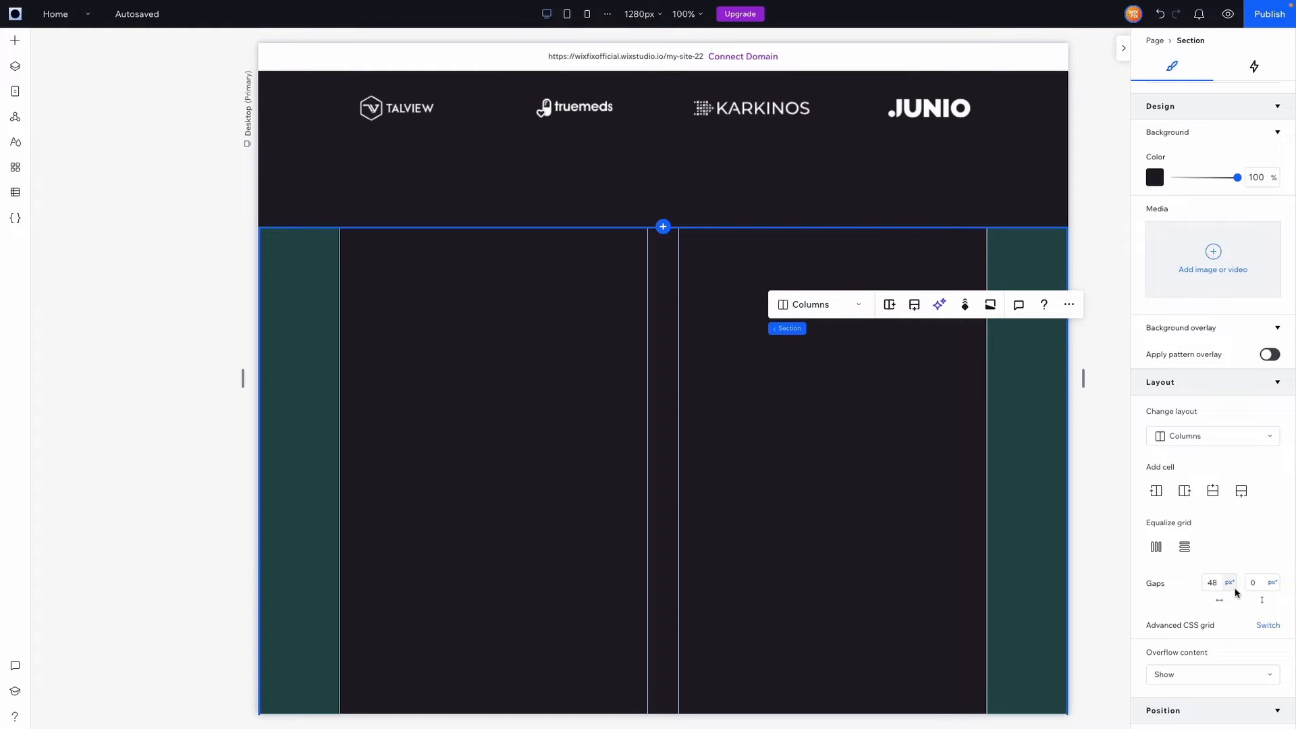
left_click(1229, 582)
left_click(1213, 567)
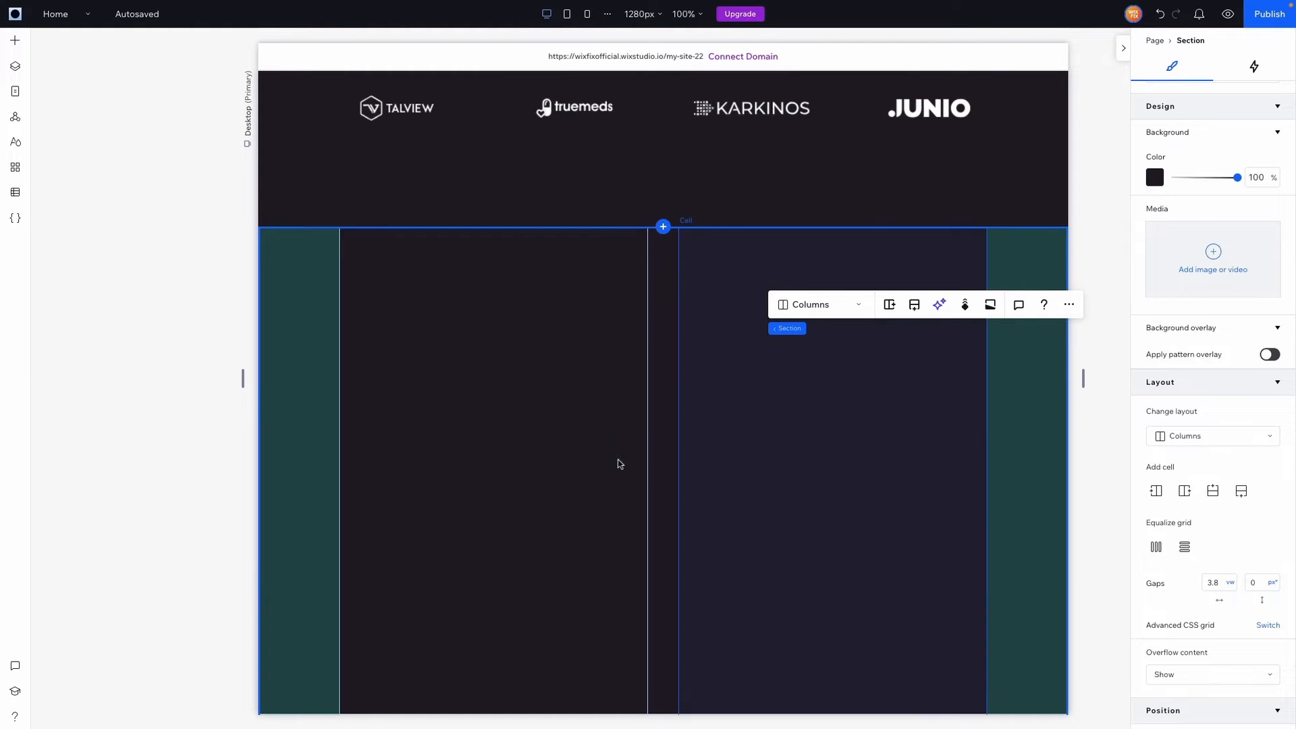
left_click(1229, 585)
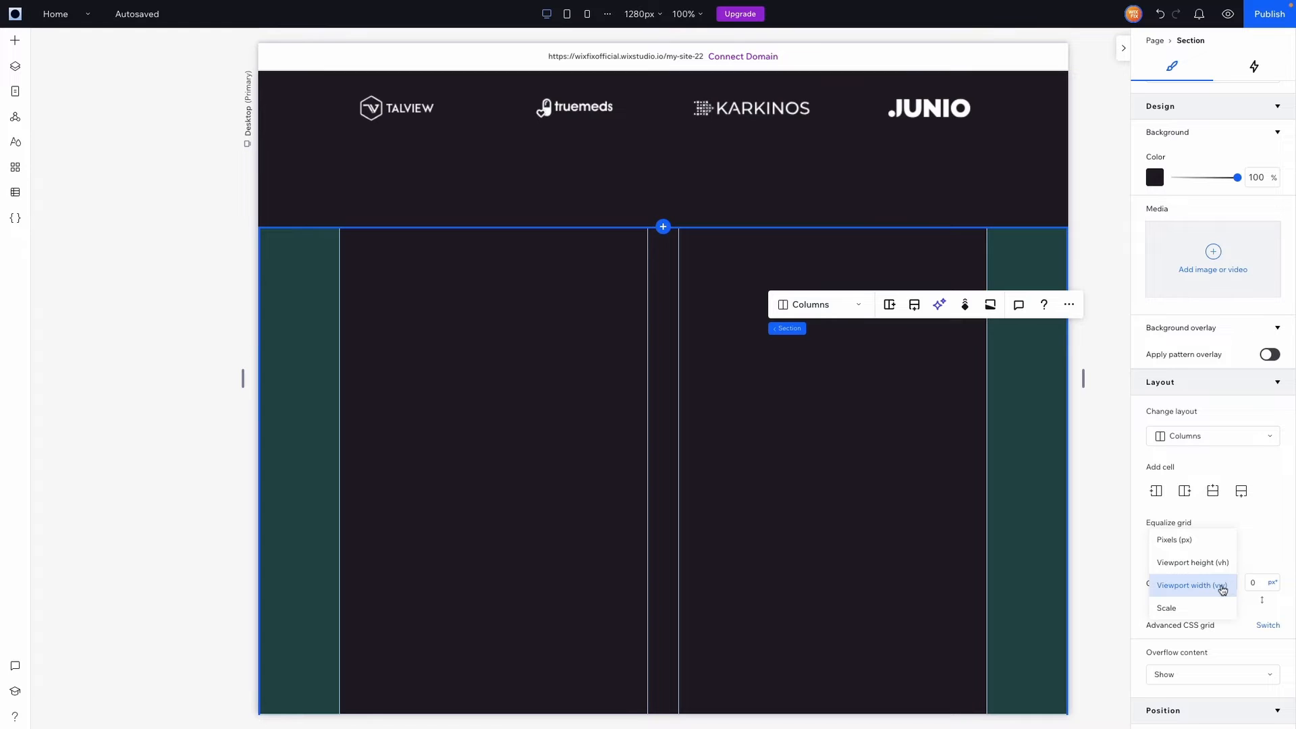
left_click(1223, 585)
Select the stats section to compare its gap with the new columns
scroll(542, 385, "up", 9)
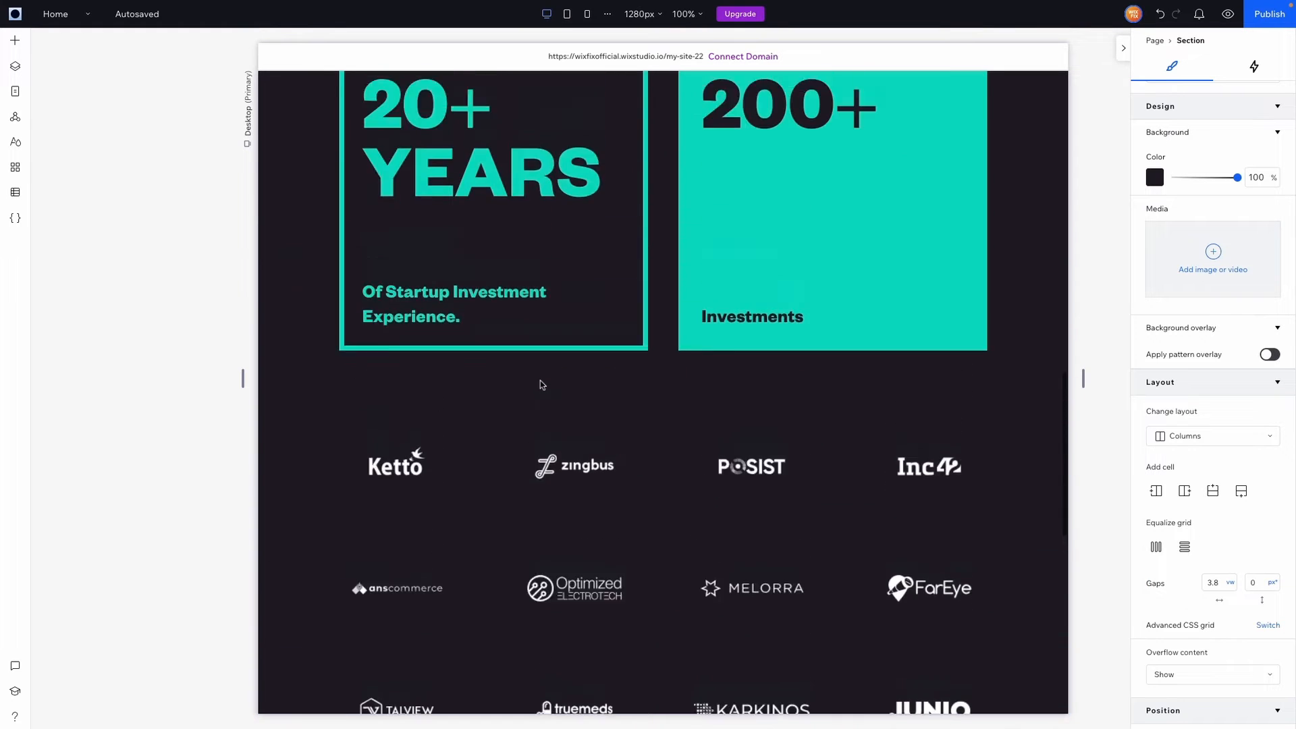
scroll(542, 384, "up", 2)
left_click(659, 274)
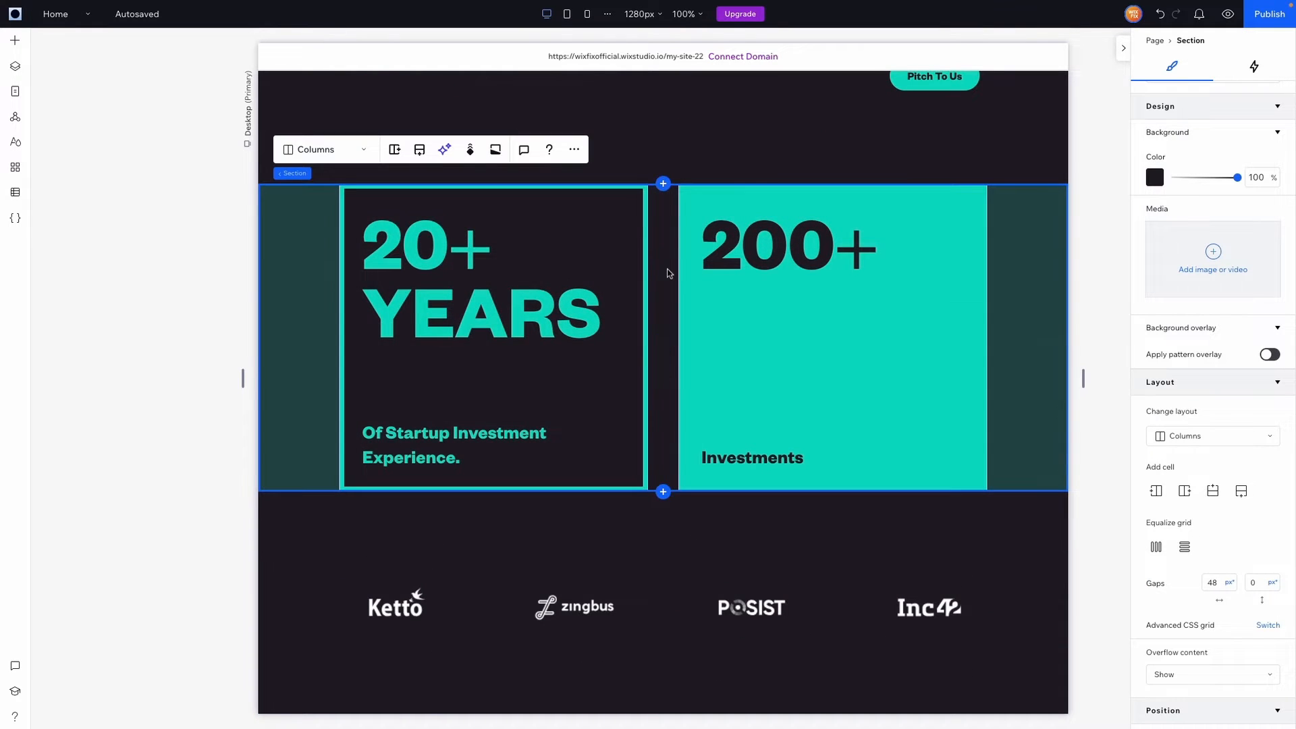
scroll(668, 273, "down", 13)
Place a container in the left column, stretch it to fill the cell, and set background opacity 0
left_click(628, 274)
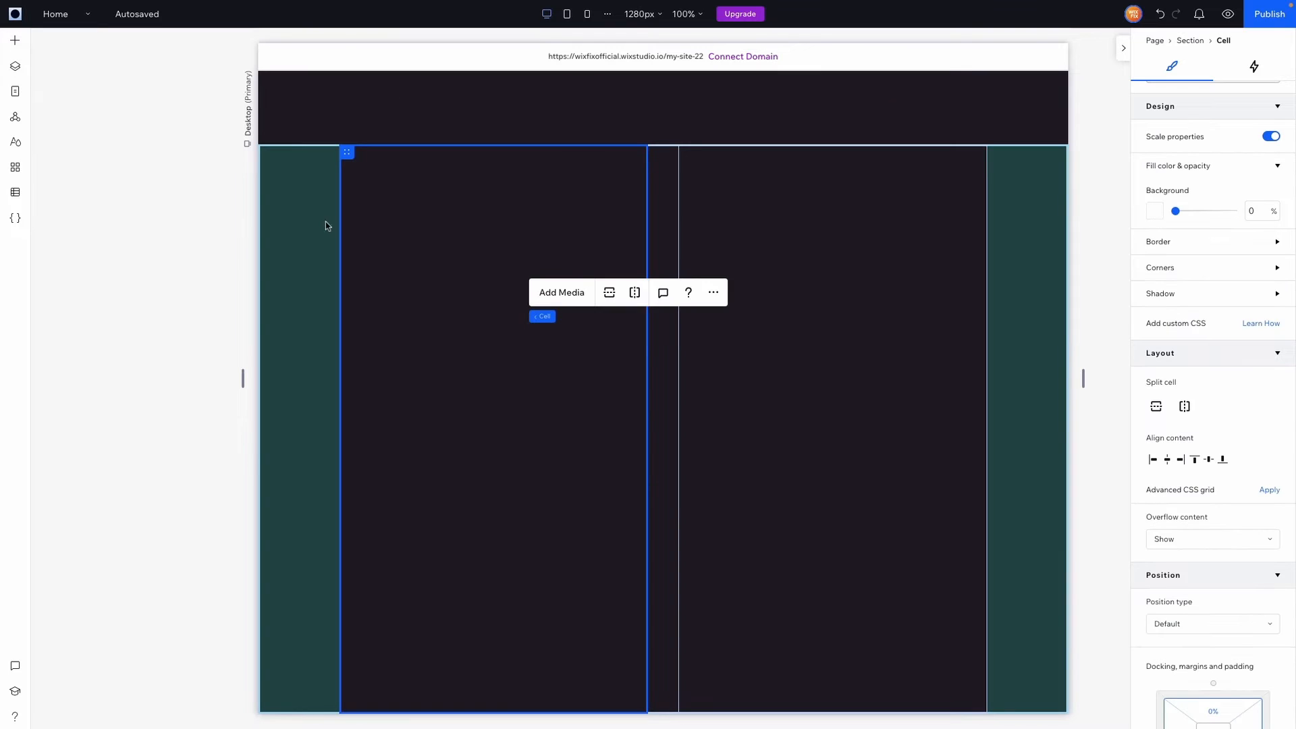
left_click(405, 239)
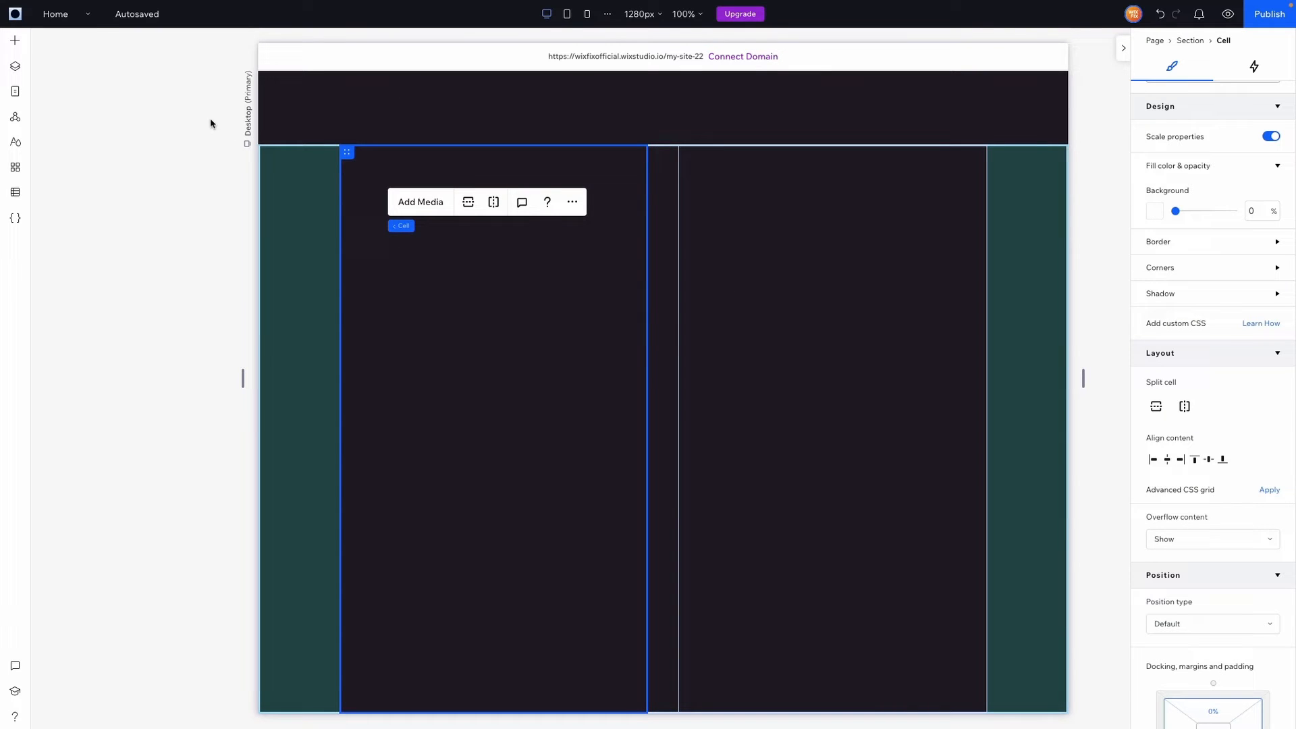
left_click(15, 40)
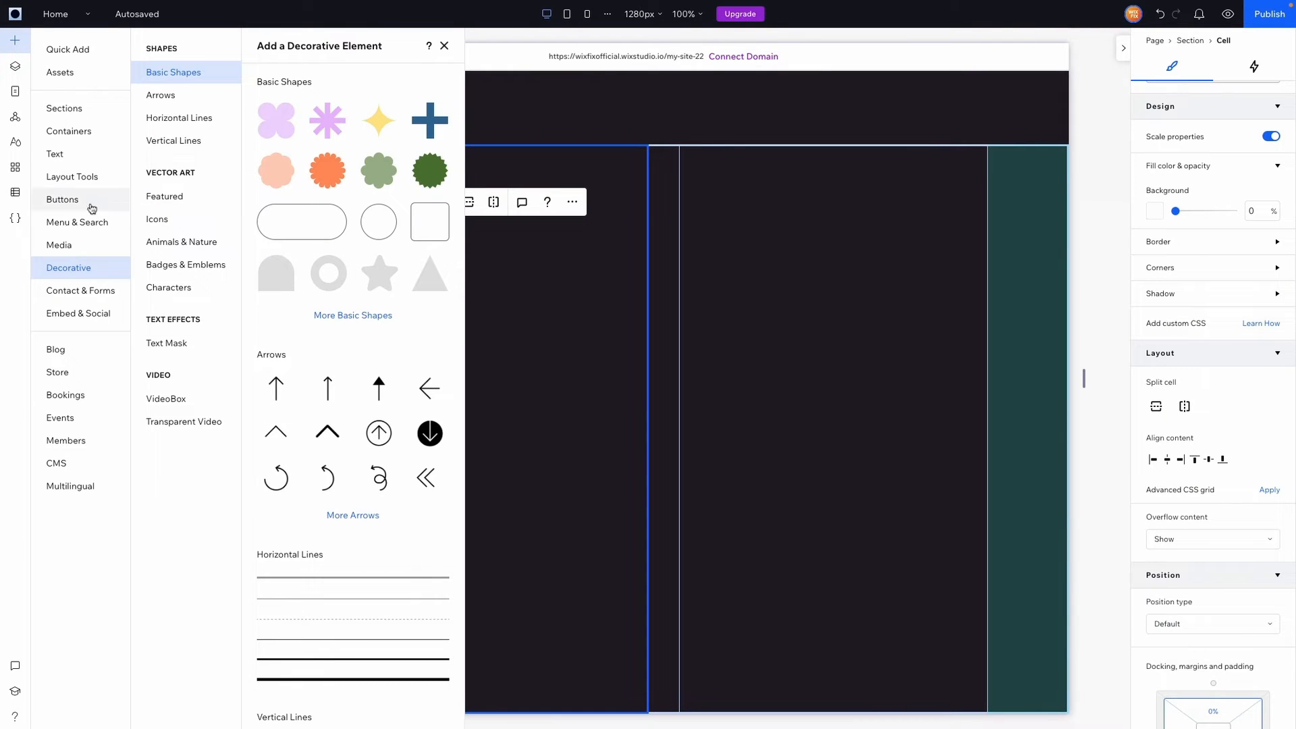
left_click(67, 50)
left_click_drag(253, 203, 579, 303)
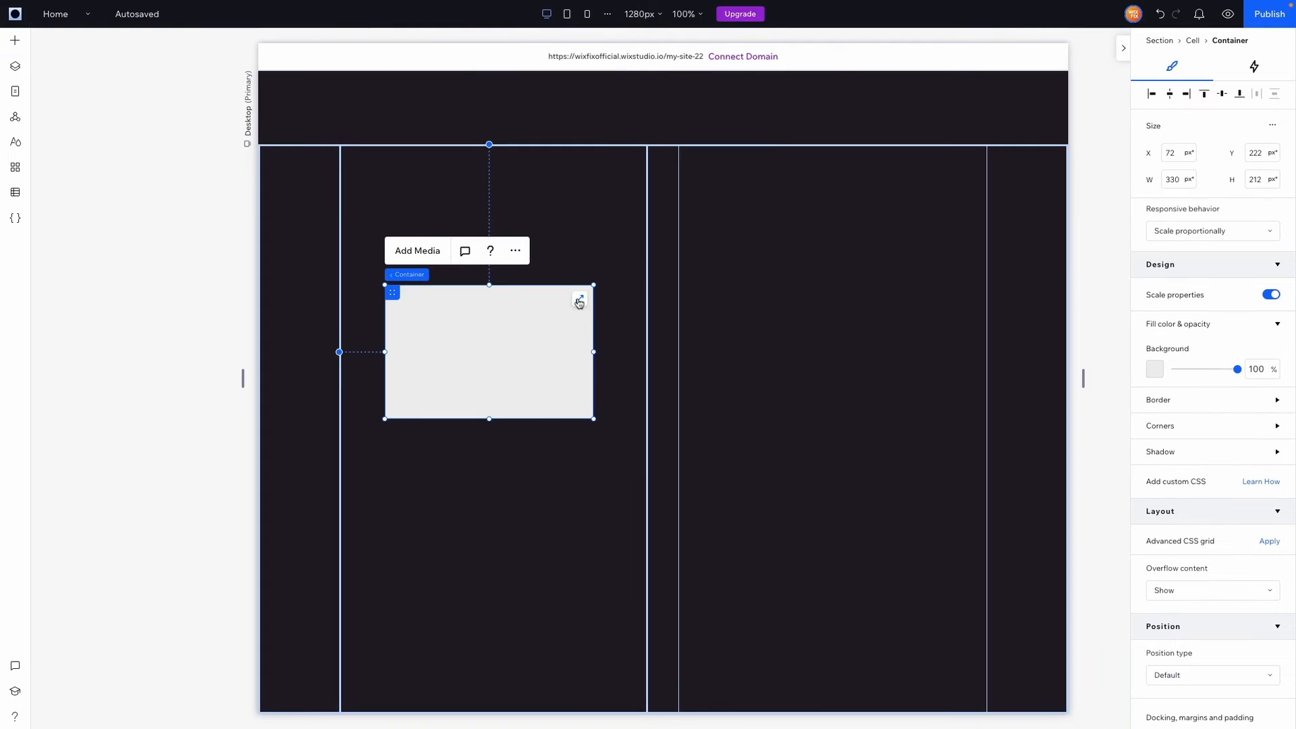
left_click(579, 301)
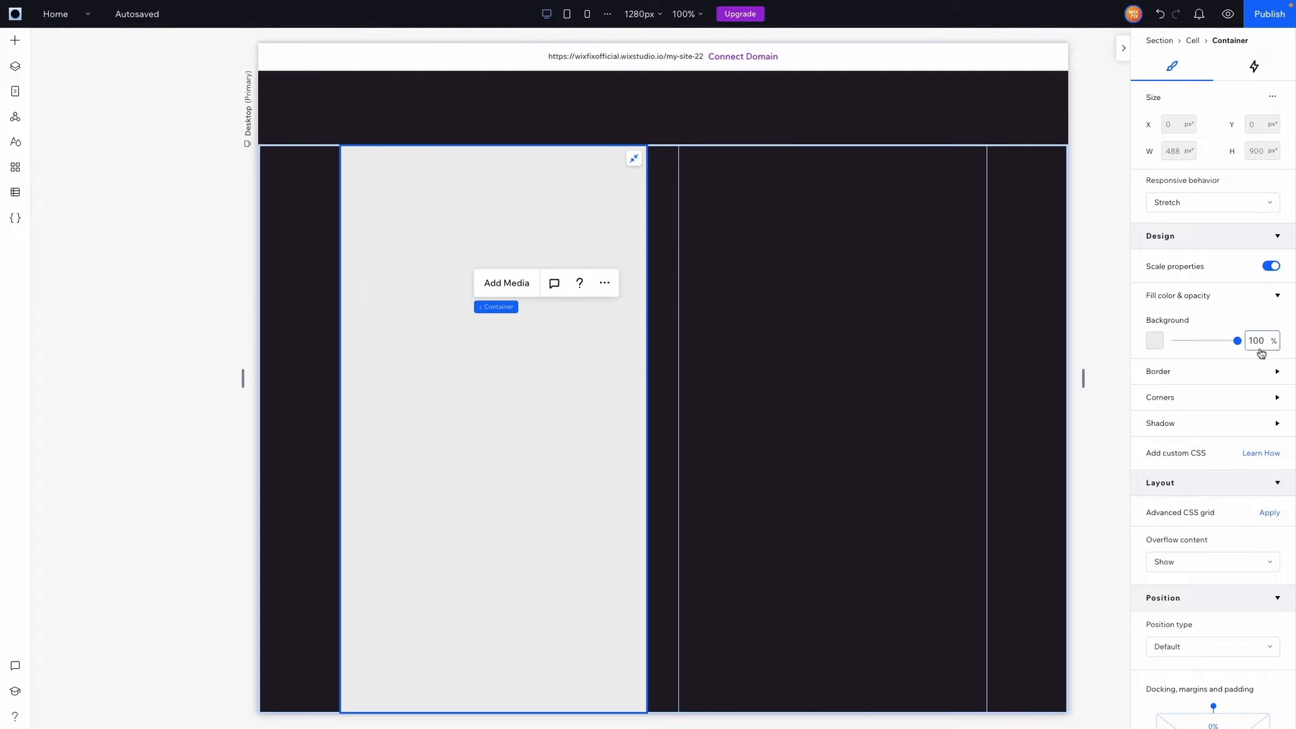
double_click(1254, 342)
type("0")
key("Return")
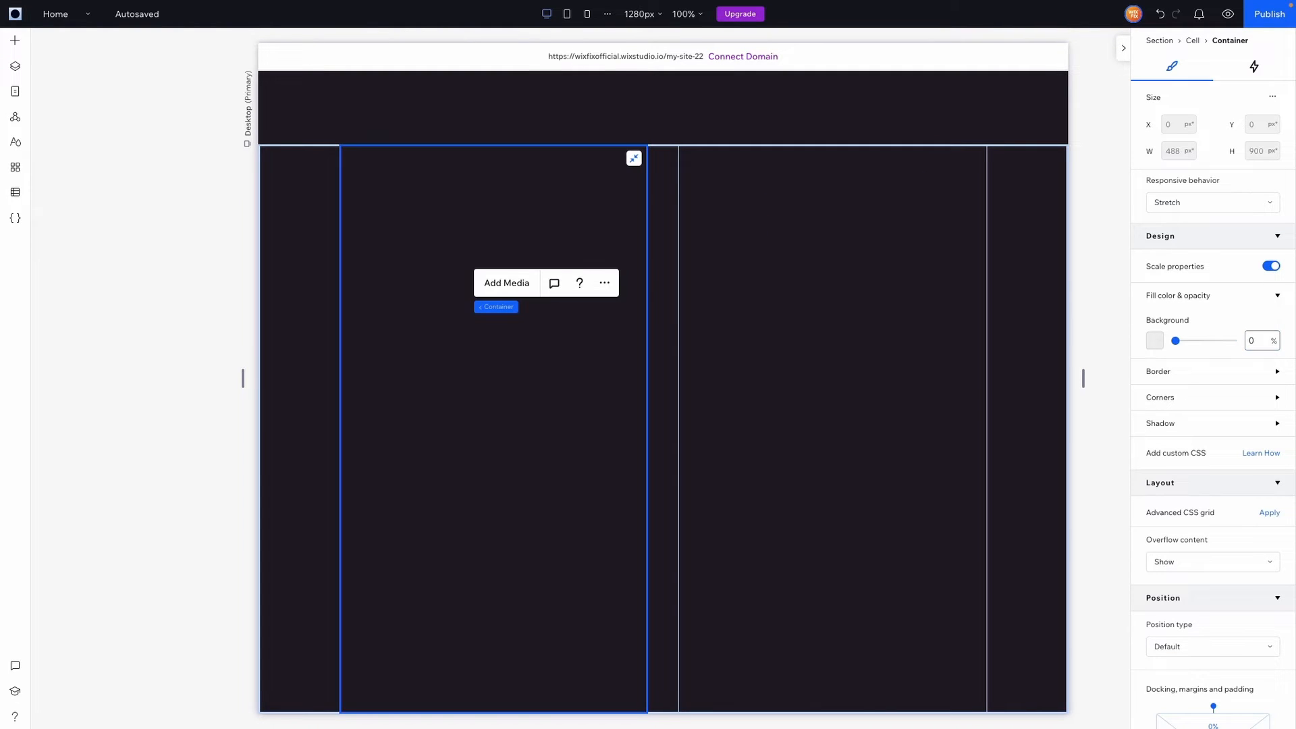
Make the container a 1x2 CSS grid with a 48 row gap in vw (3.8 vw)
left_click(1268, 515)
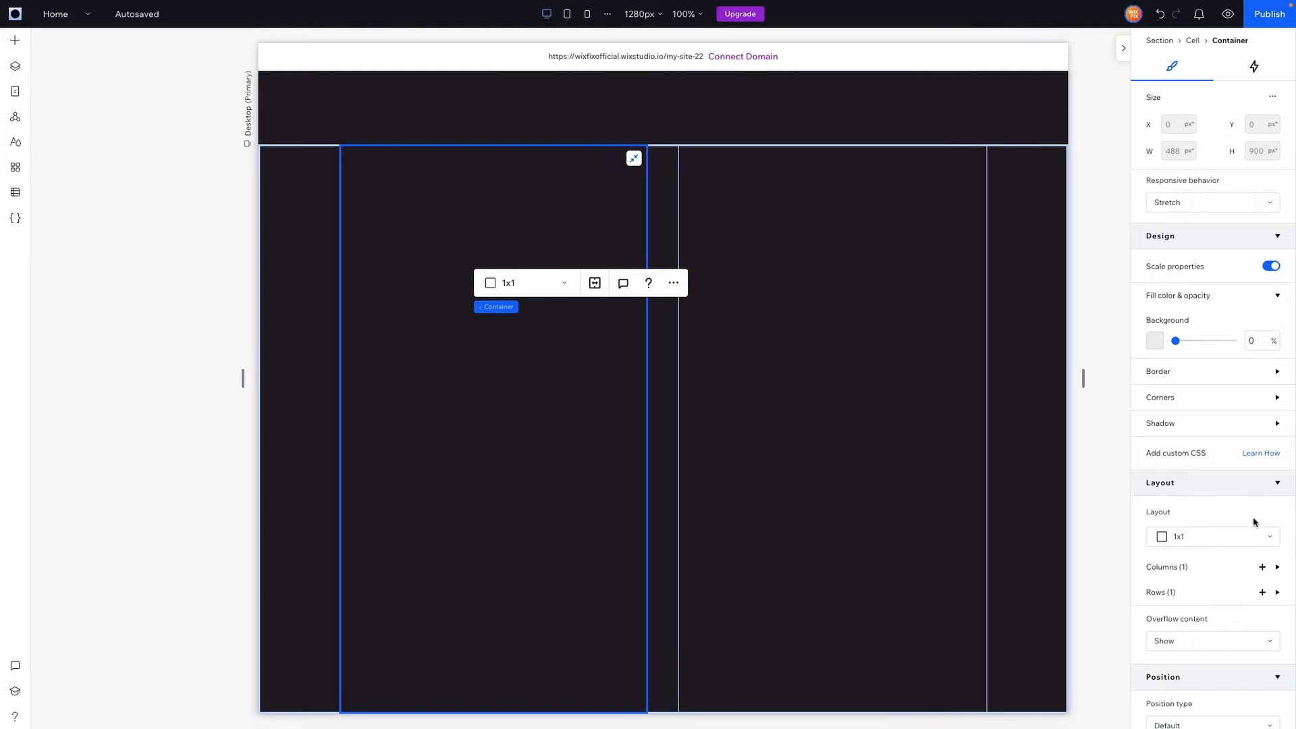
left_click(1238, 540)
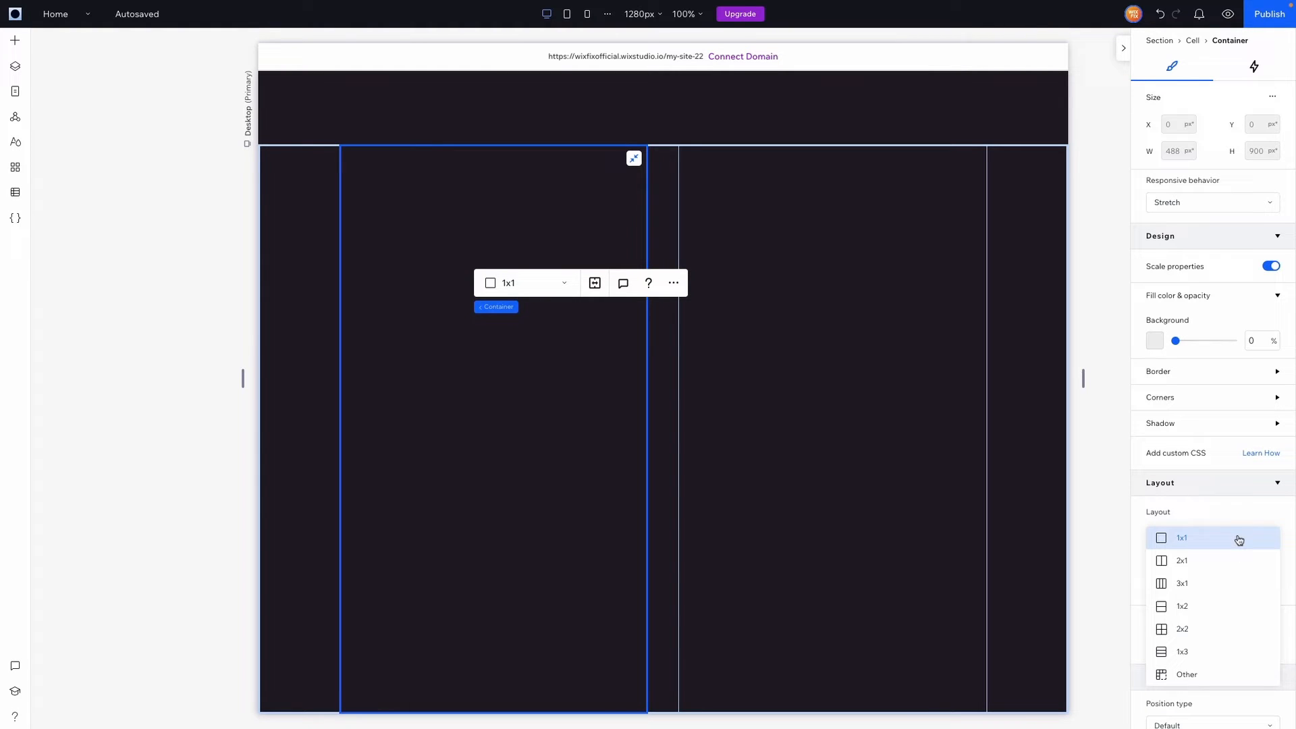
left_click(1195, 613)
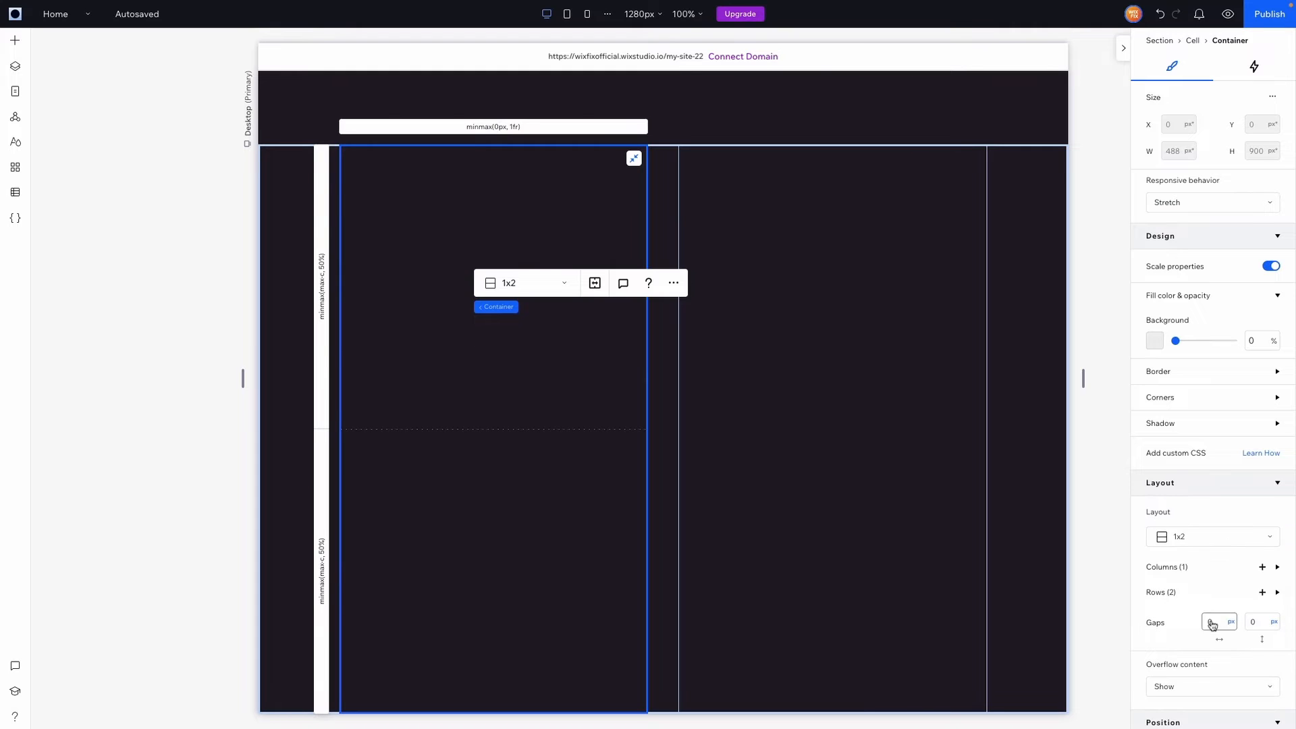
left_click(1214, 623)
left_click(1252, 622)
key("Return")
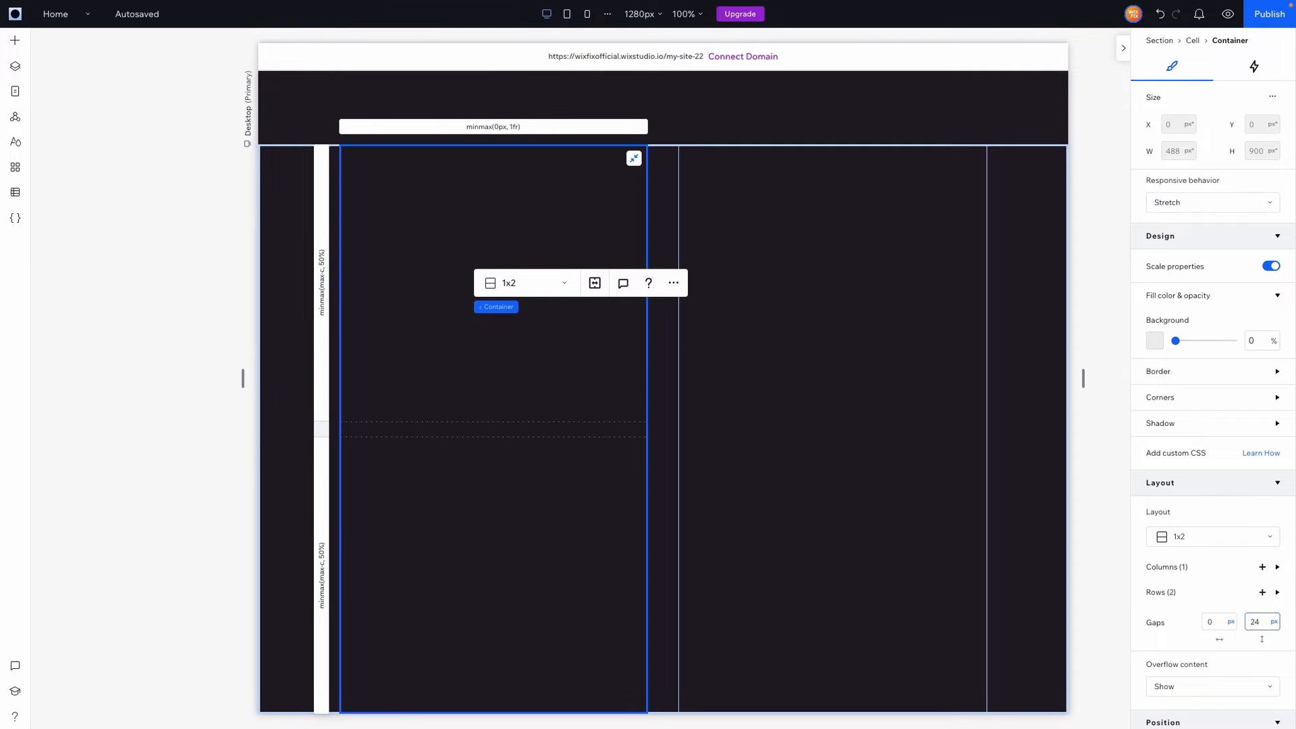
left_click(1261, 626)
type("48")
key("Return")
left_click(1274, 625)
left_click(1261, 669)
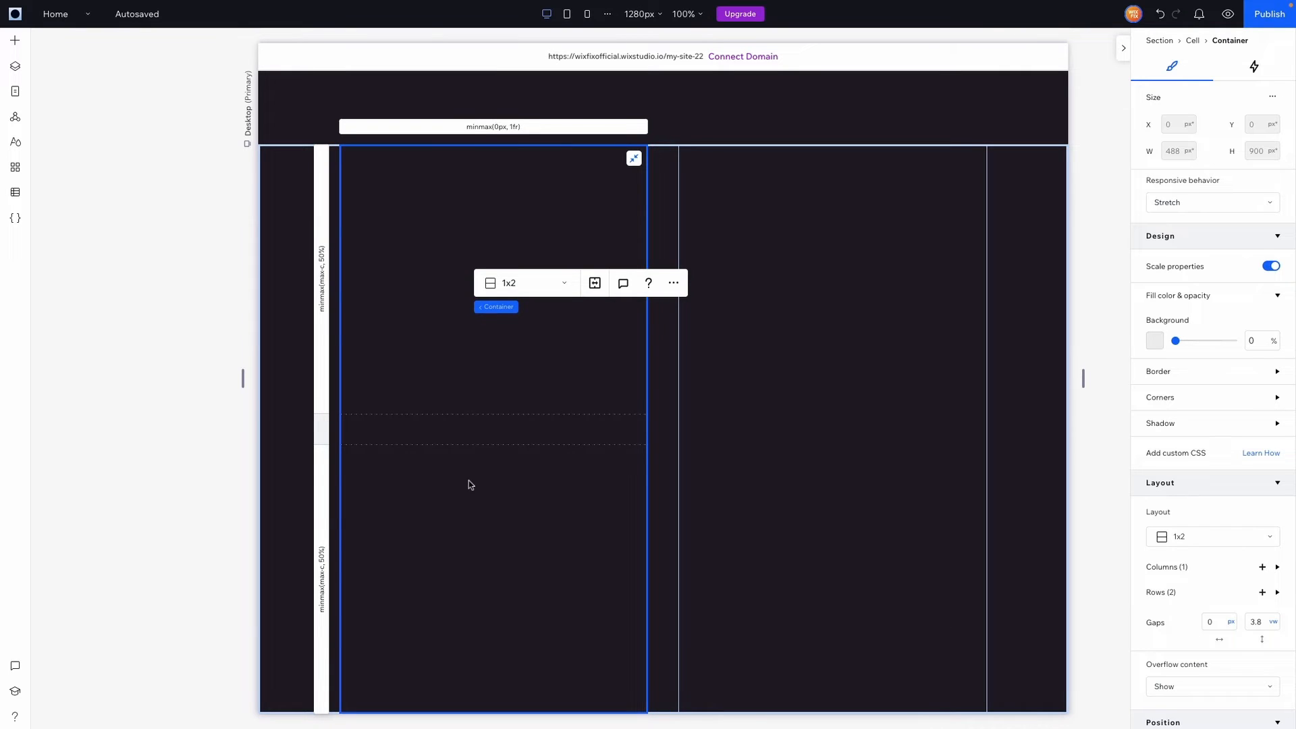
Add another blank section below and reselect the left-column grid container
left_click(759, 478)
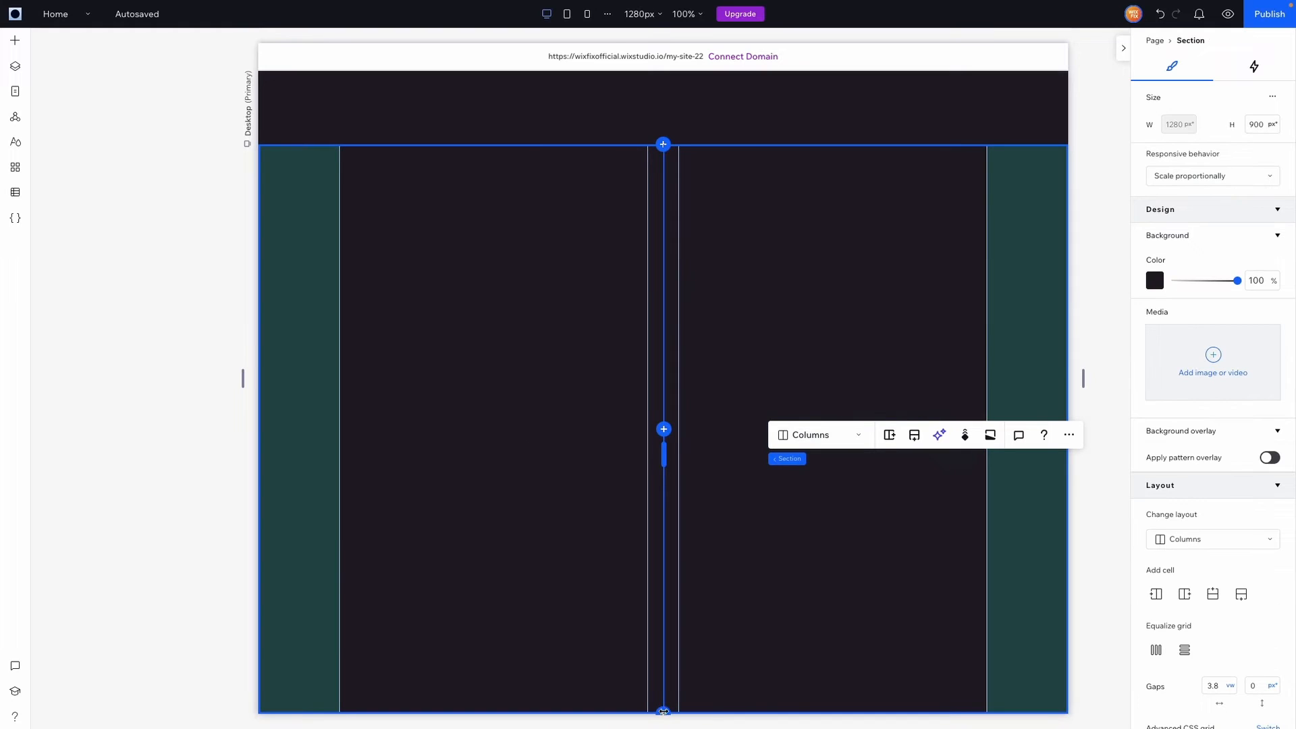
left_click(663, 713)
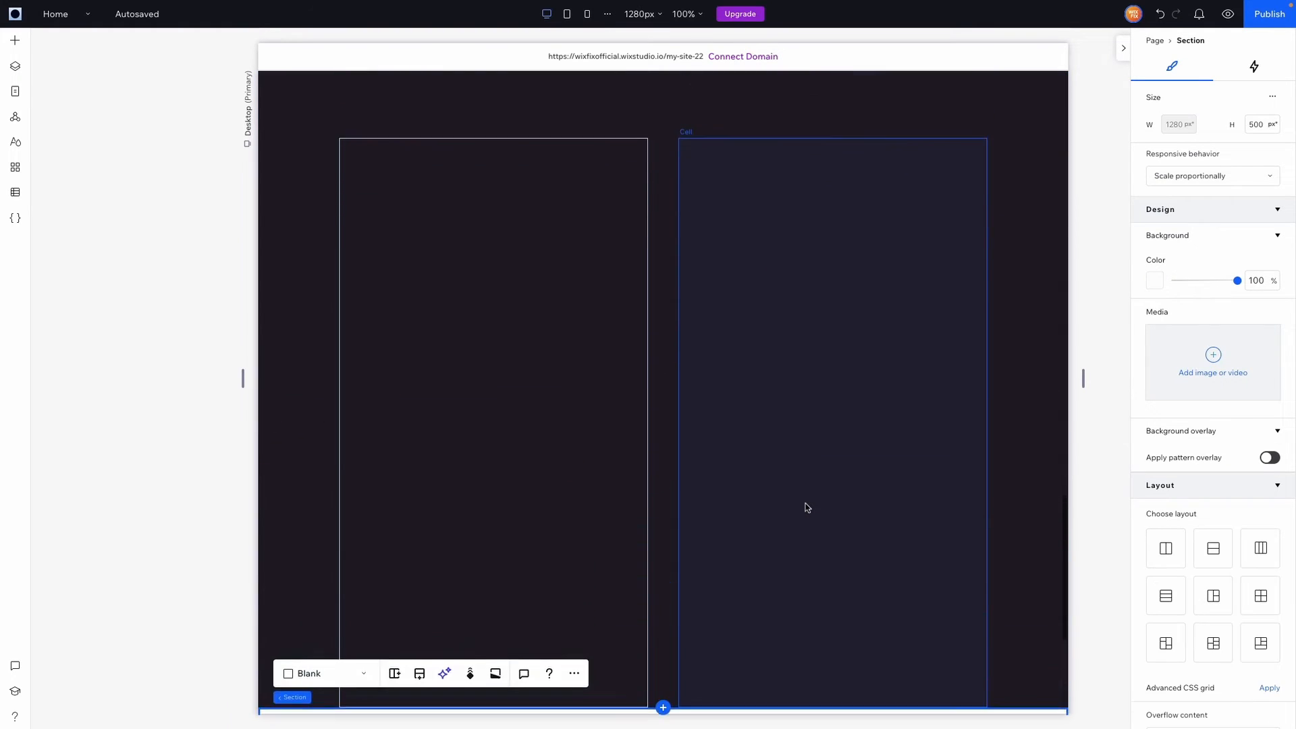
left_click(460, 366)
scroll(508, 243, "up", 8)
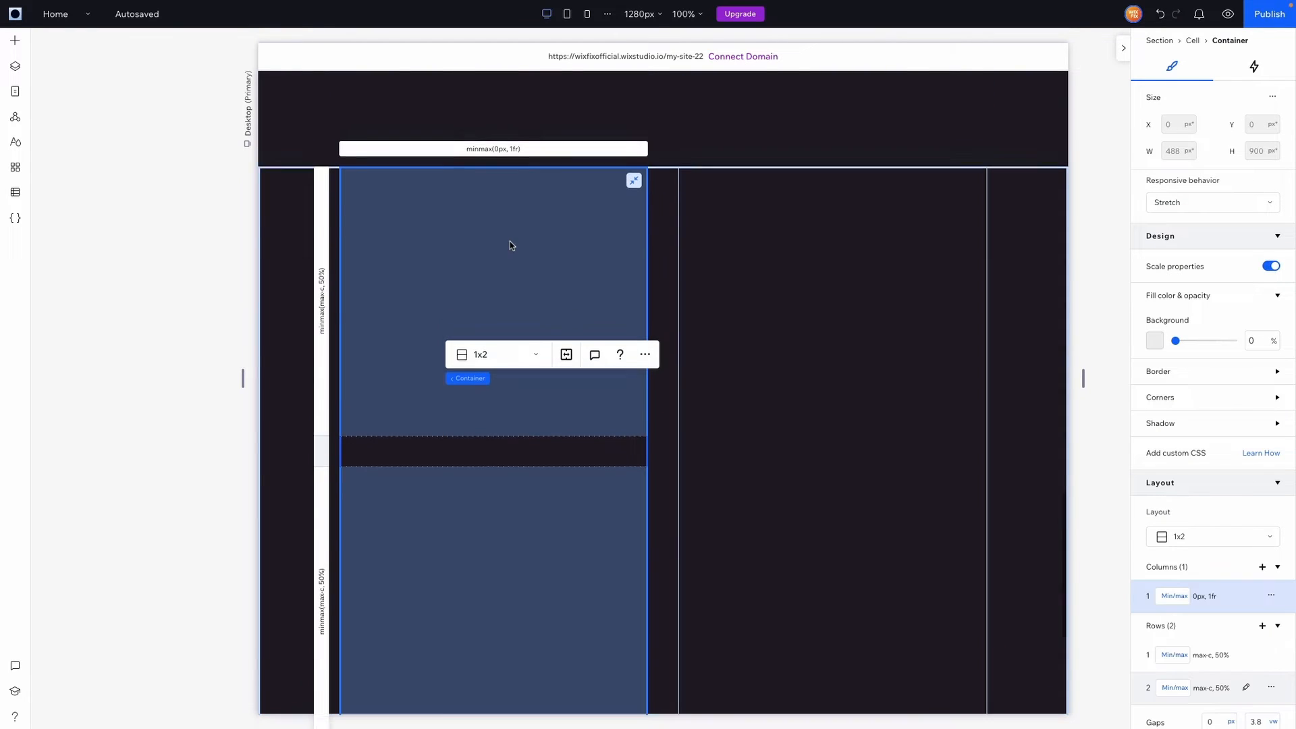
scroll(509, 242, "down", 8)
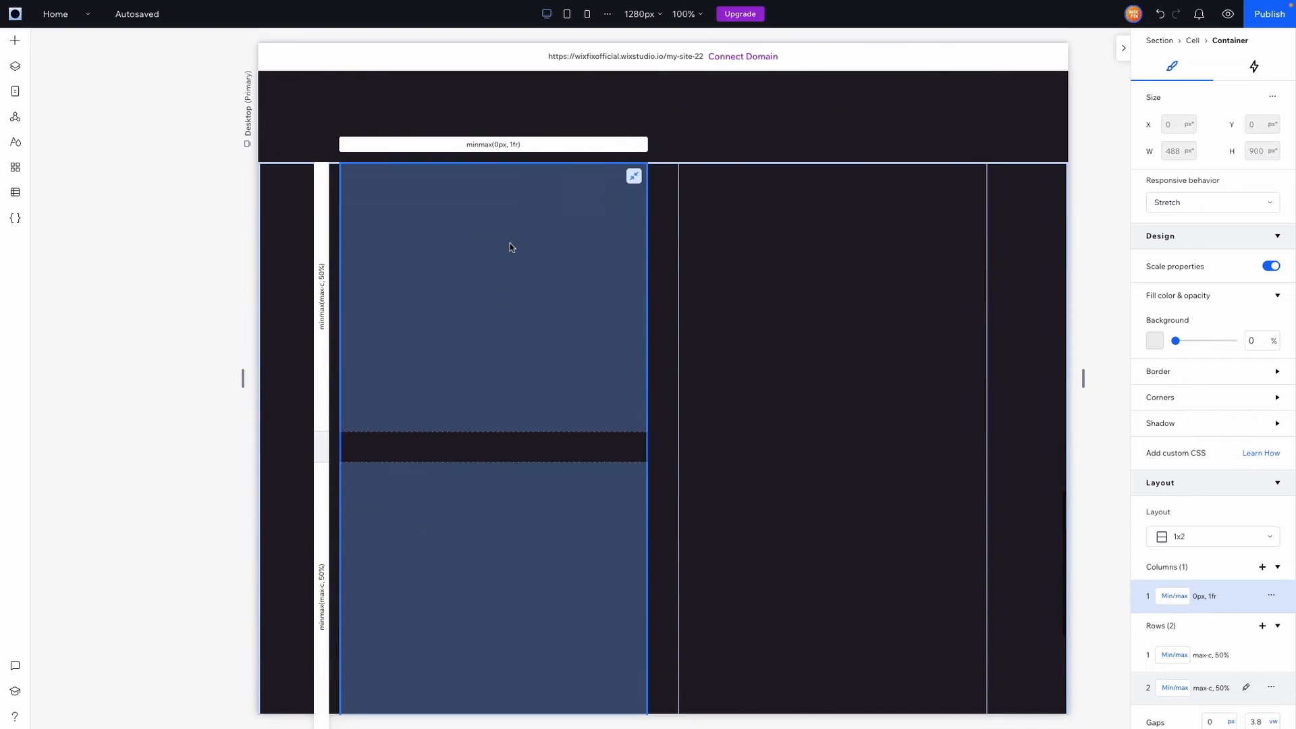
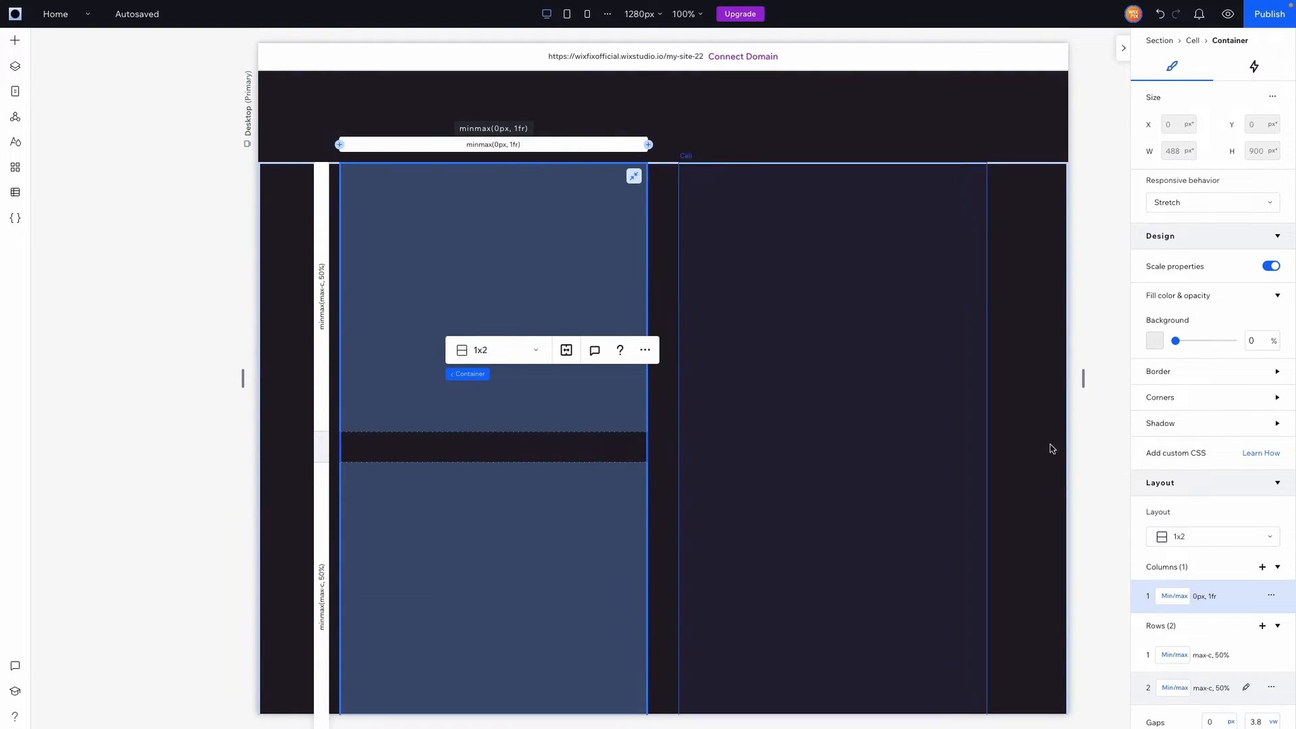
Set the grid's first column and first row both to 38.1 vw, making a square top cell
left_click(1175, 597)
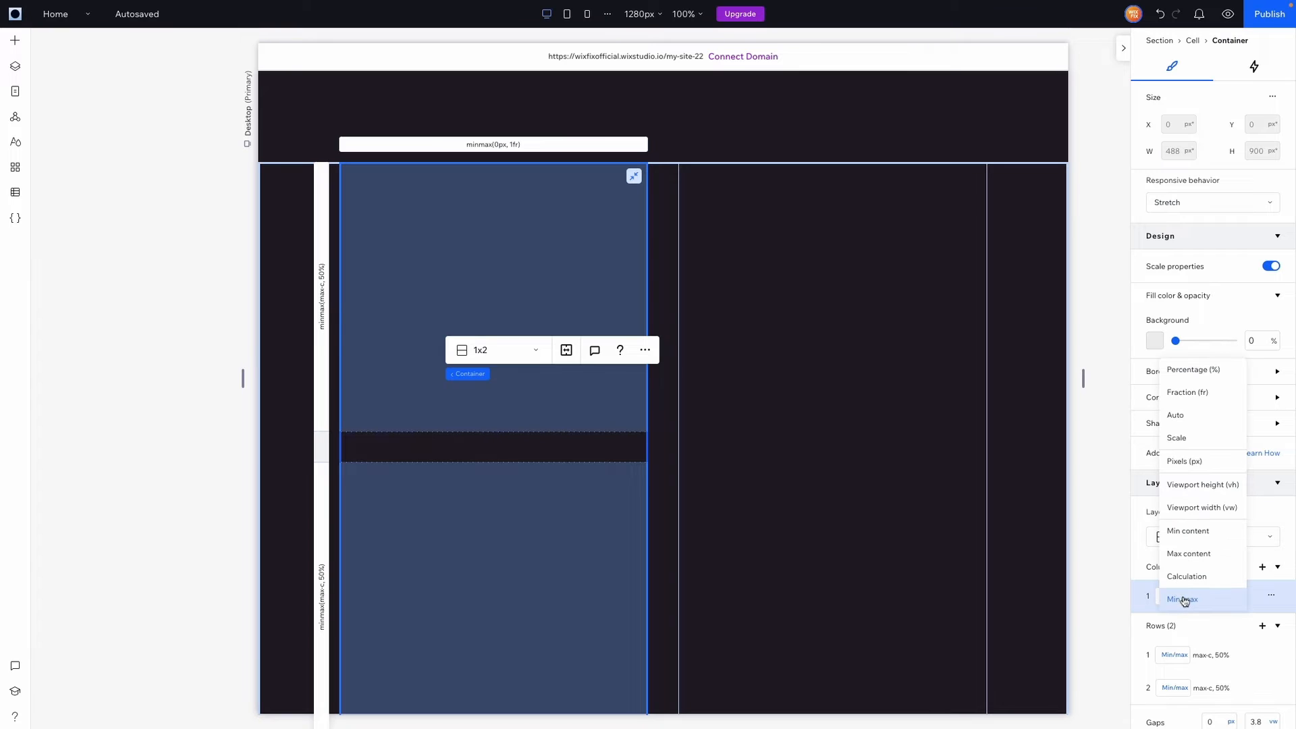
left_click(1203, 507)
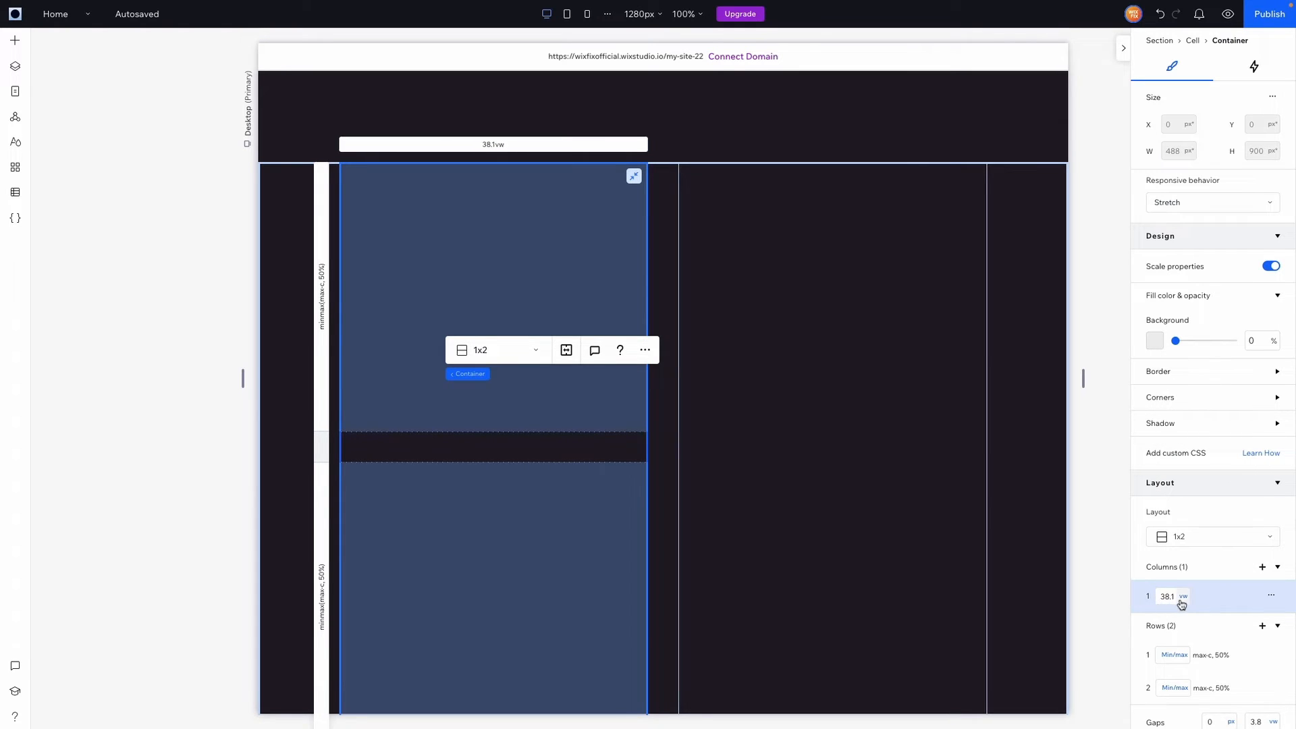
left_click(1174, 655)
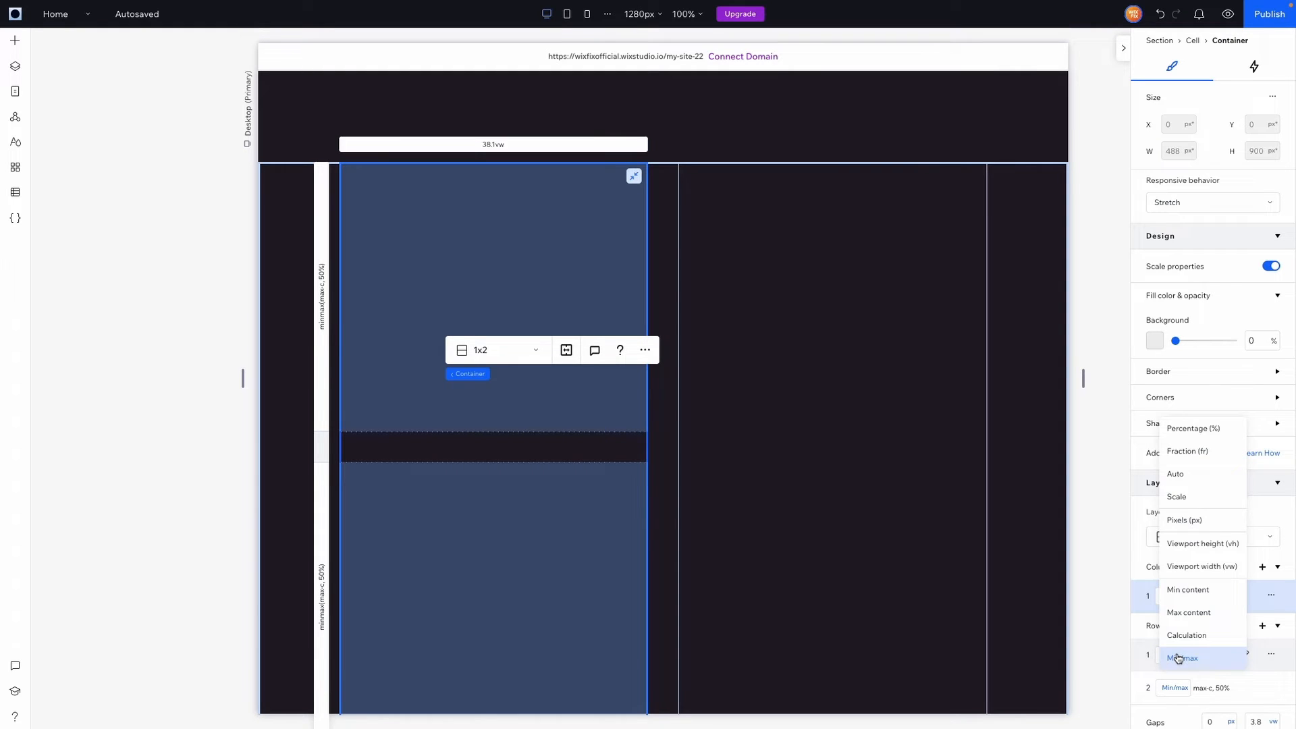
left_click(1206, 567)
left_click(1174, 654)
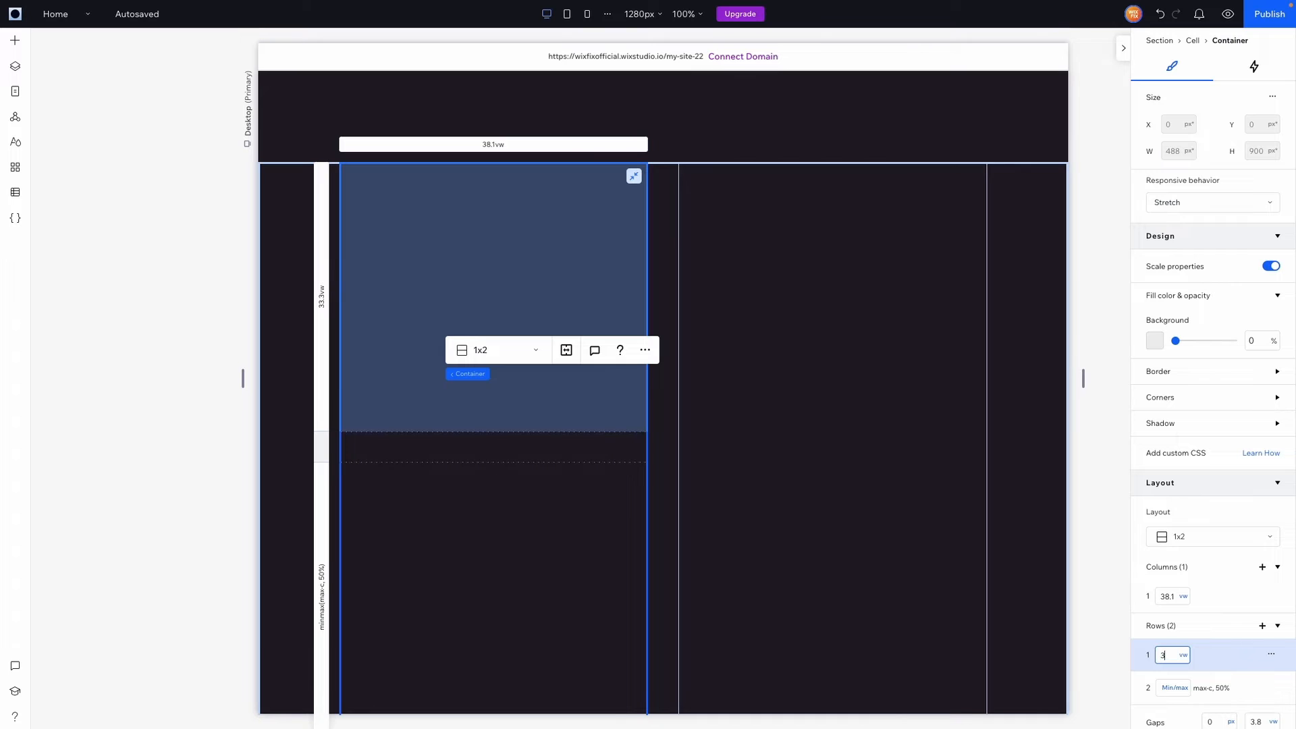
type("38.1")
key("Return")
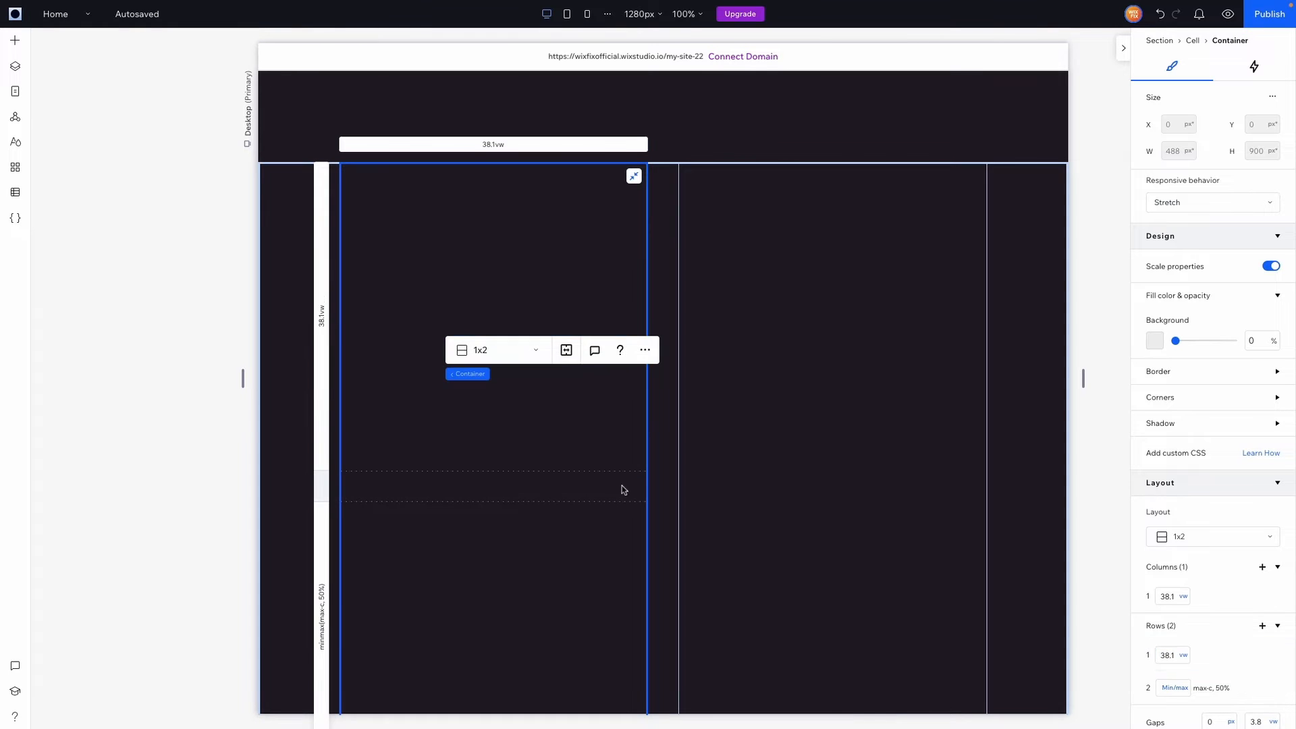
Place a new container in the top cell and give it a teal background
left_click(14, 40)
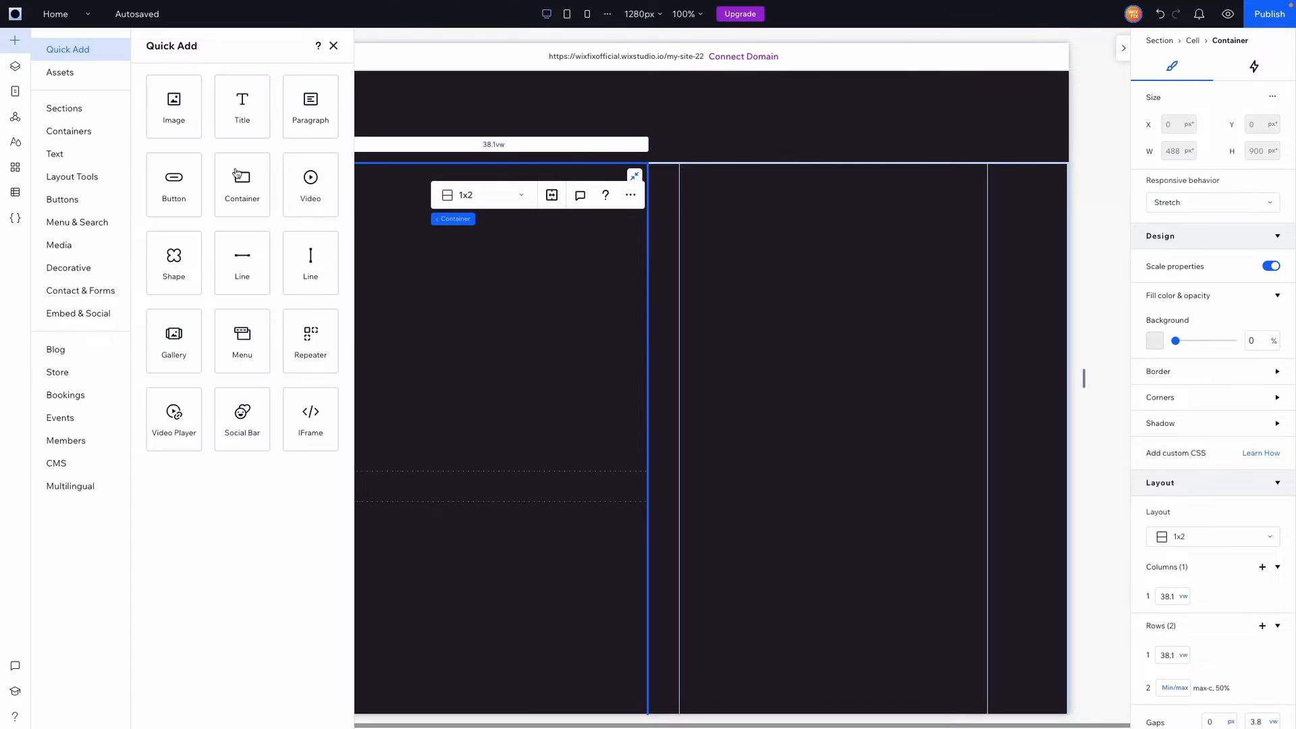
left_click_drag(243, 189, 493, 314)
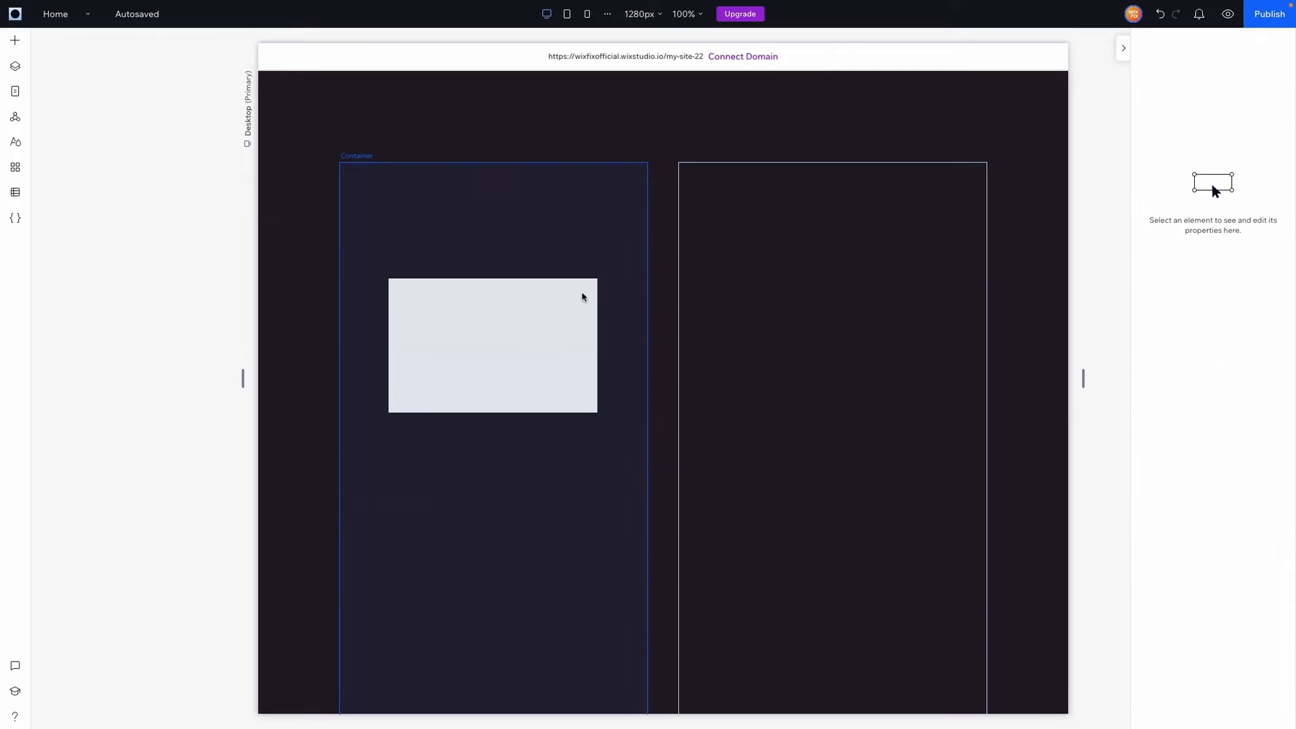
left_click(1154, 340)
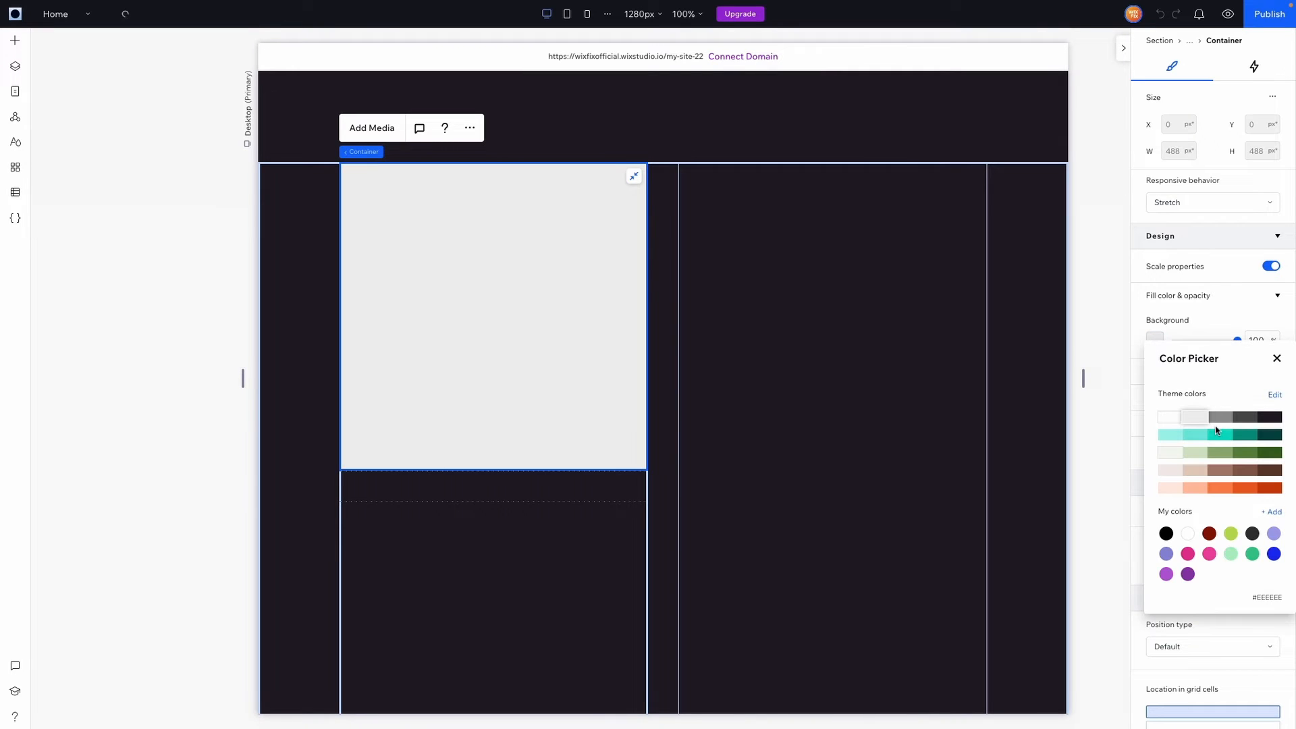
left_click(1219, 434)
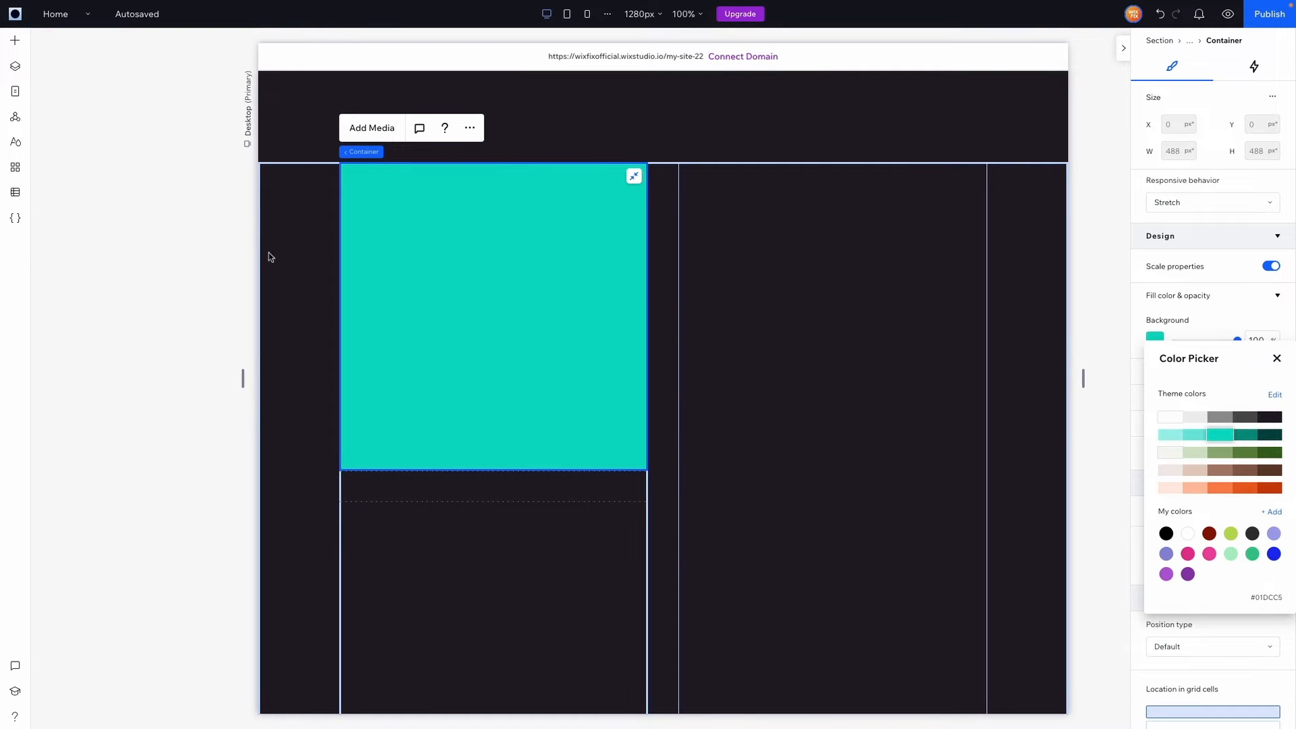
Put the Person 1.png portrait inside the teal container and stretch it to fill the cell
left_click(15, 40)
left_click(60, 245)
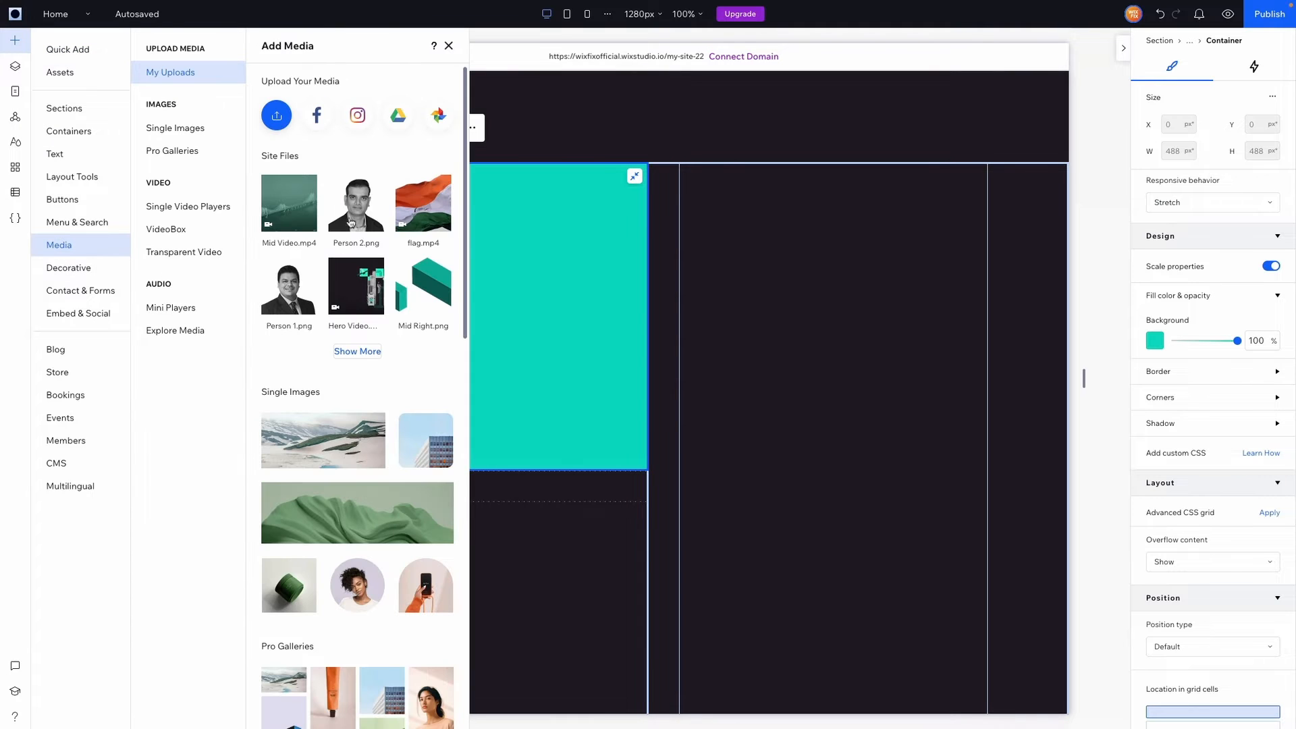
left_click_drag(351, 219, 440, 287)
left_click(606, 217)
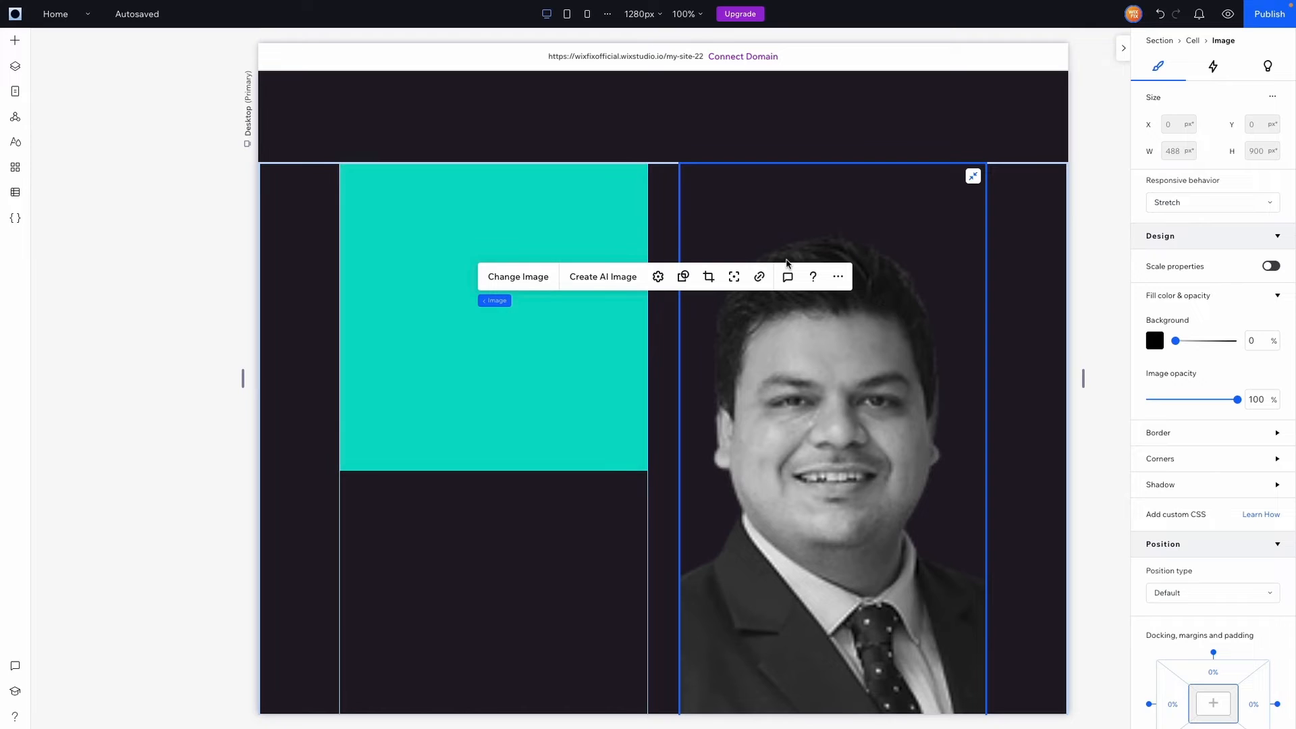
key("ctrl+z")
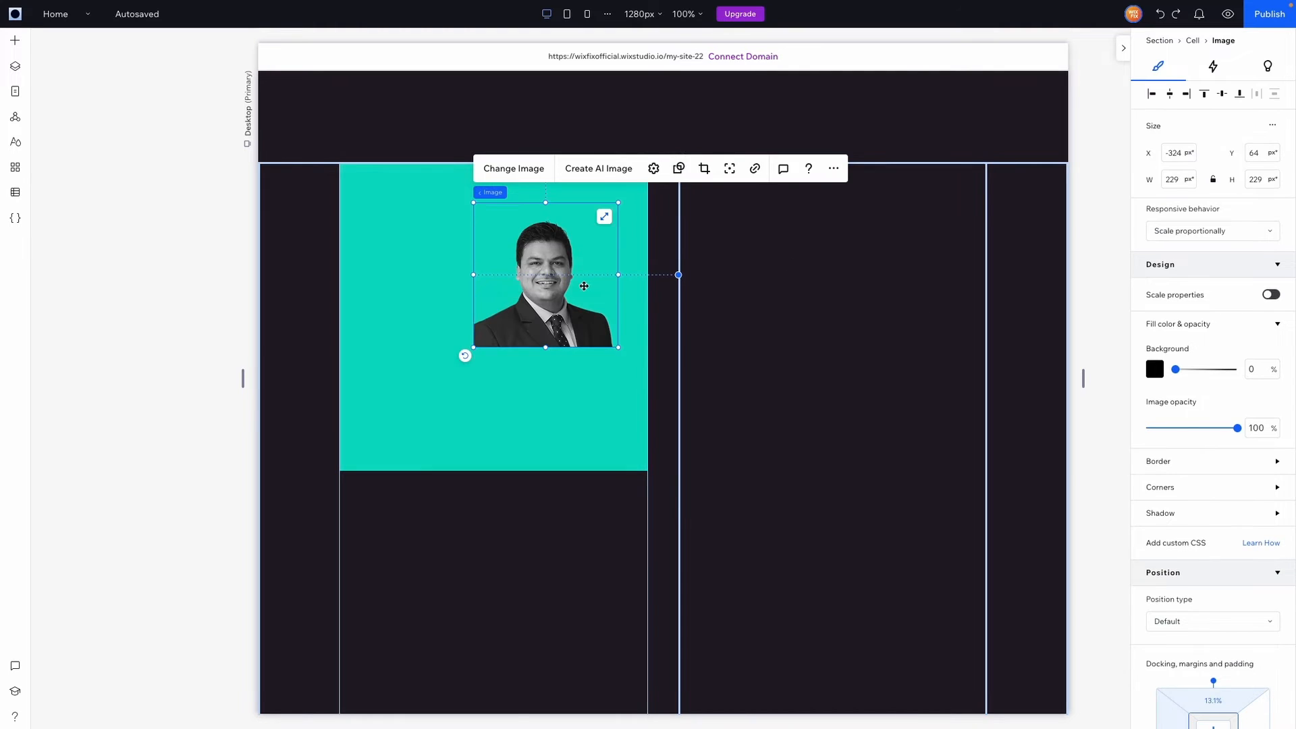
left_click_drag(545, 264, 494, 293)
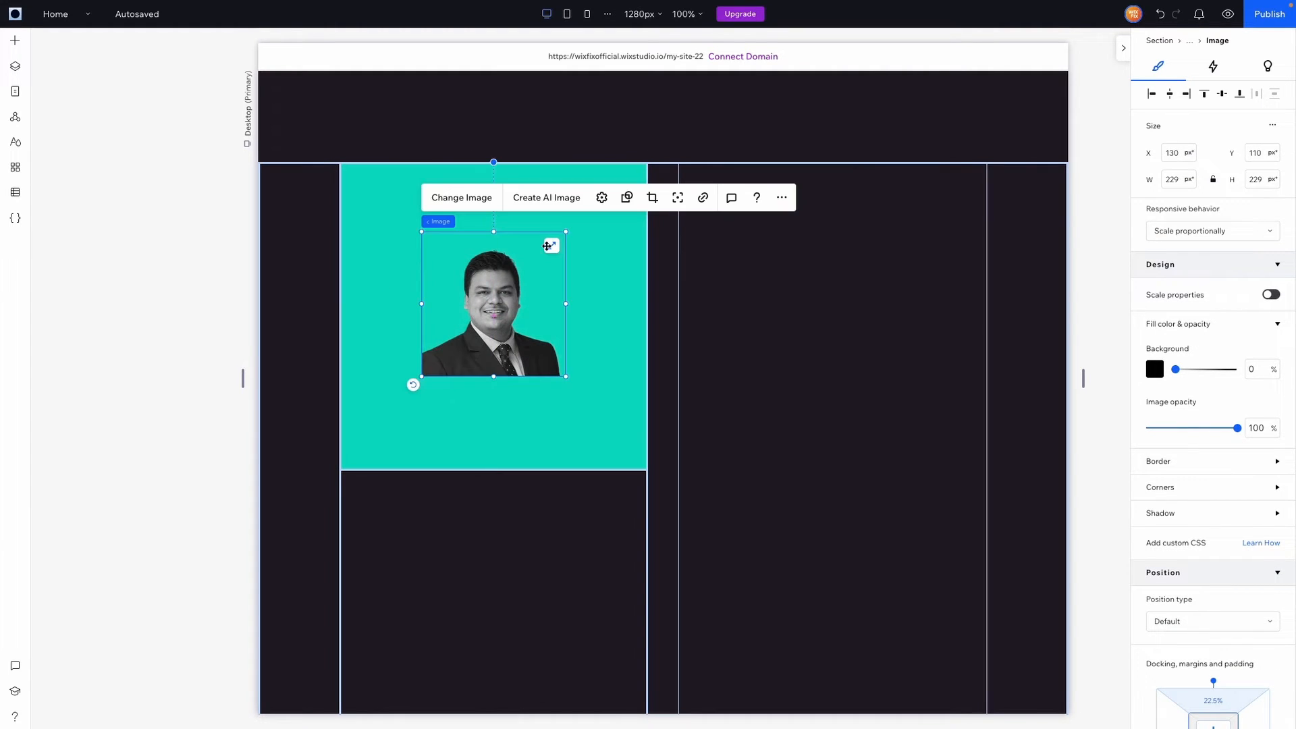
left_click(552, 247)
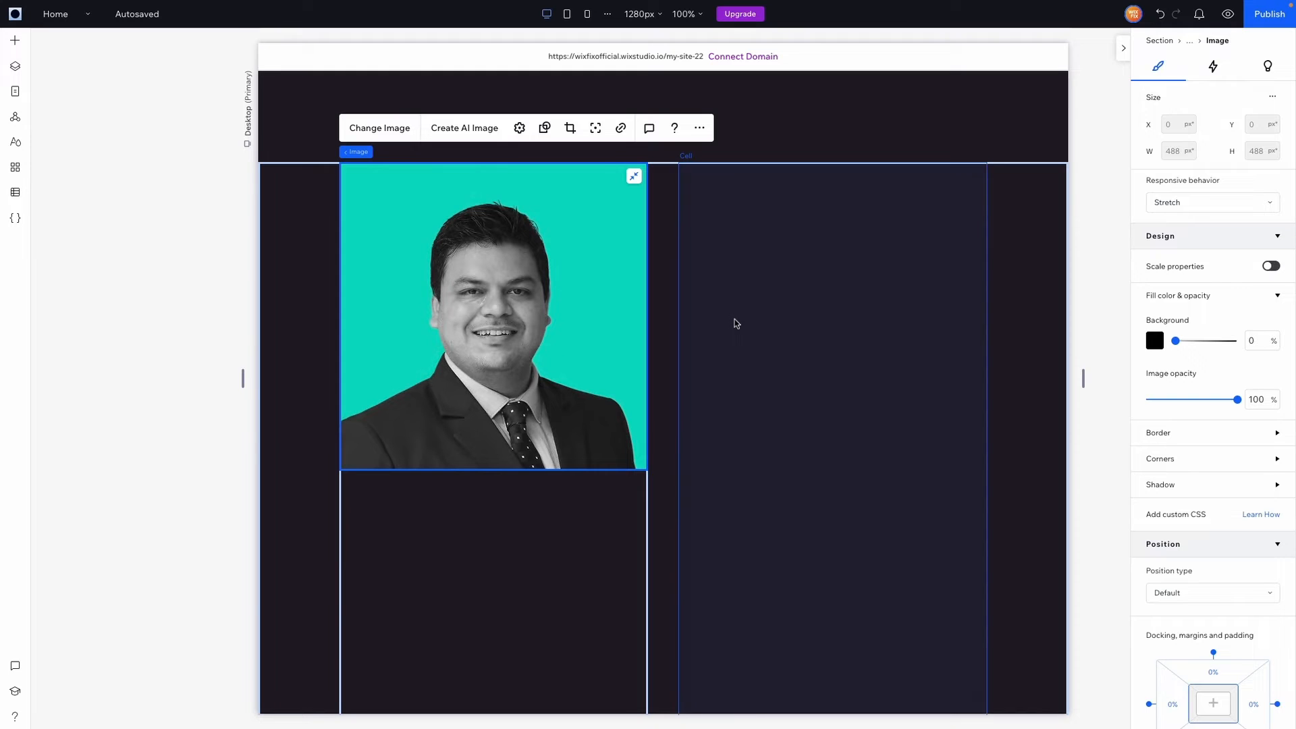
scroll(540, 449, "down", 3)
left_click(404, 447)
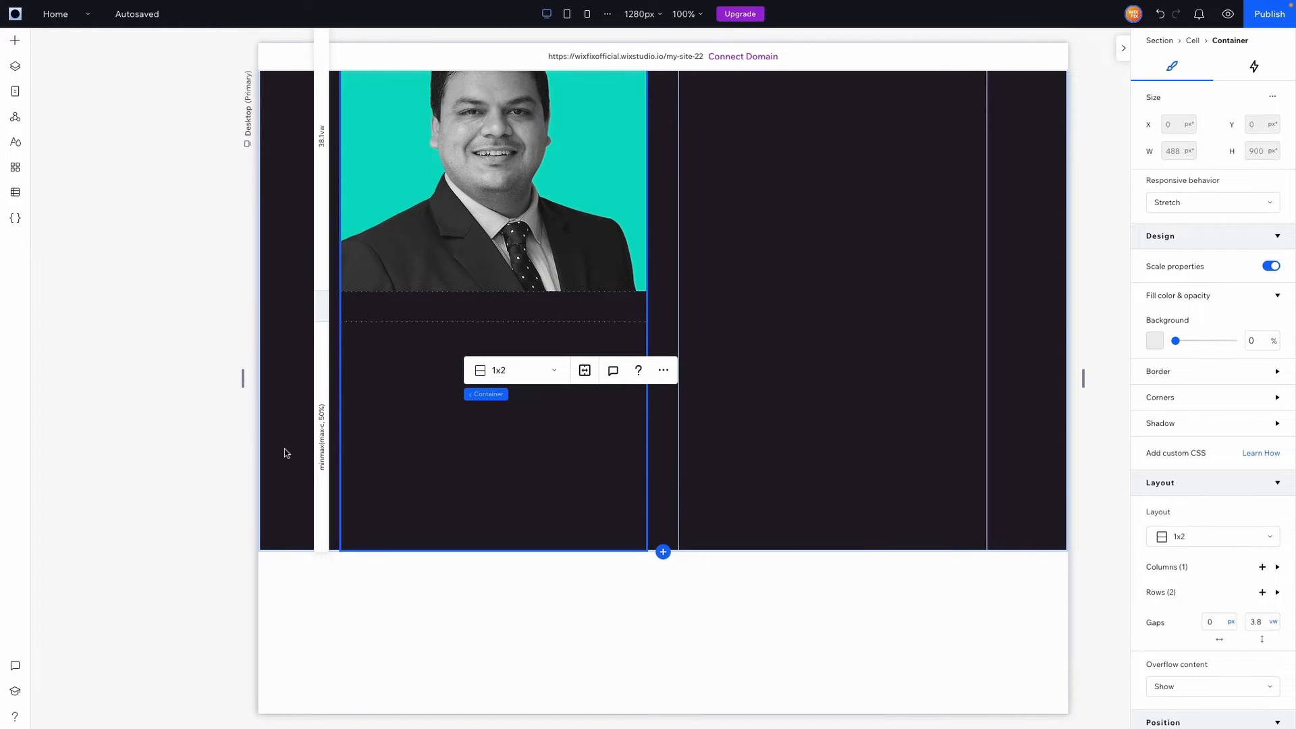
Add a Heading 4 under the portrait, aligned top-left with a width of 488
left_click(17, 47)
left_click(58, 155)
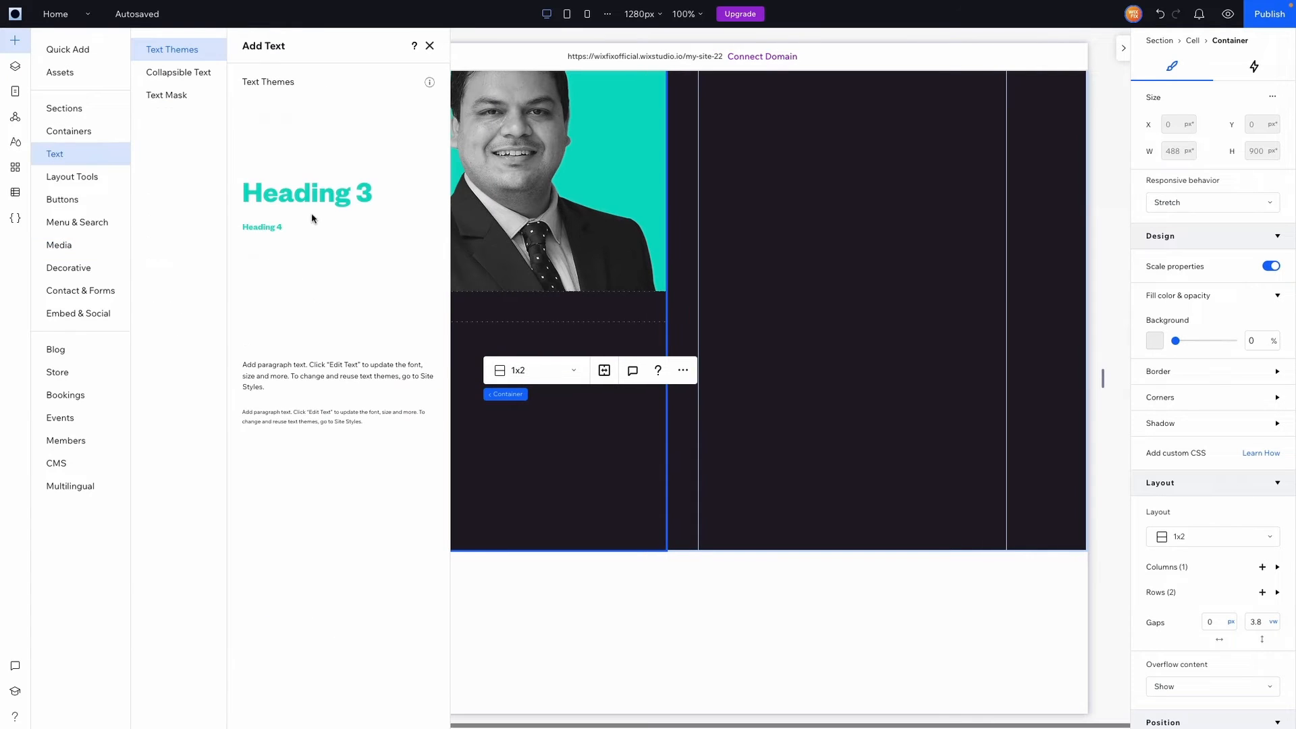
left_click_drag(262, 227, 541, 366)
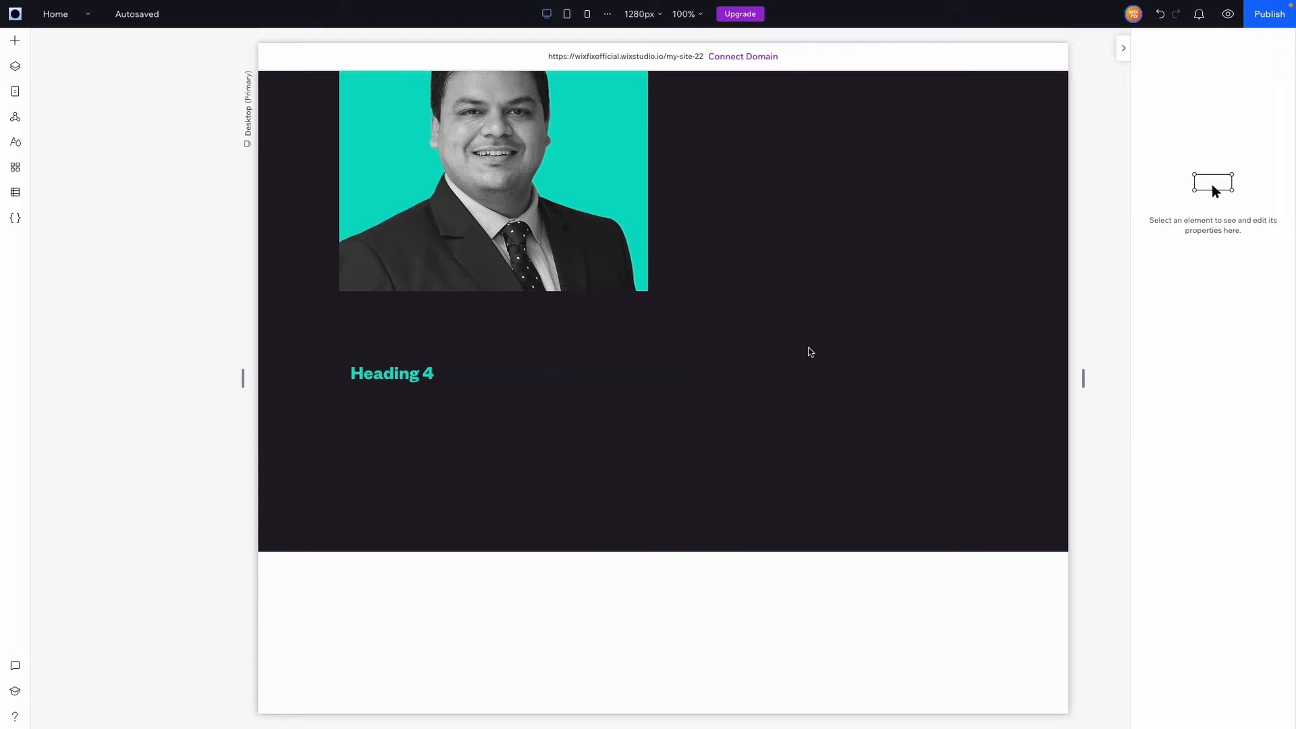
left_click(1152, 93)
left_click(1205, 93)
left_click(1178, 179)
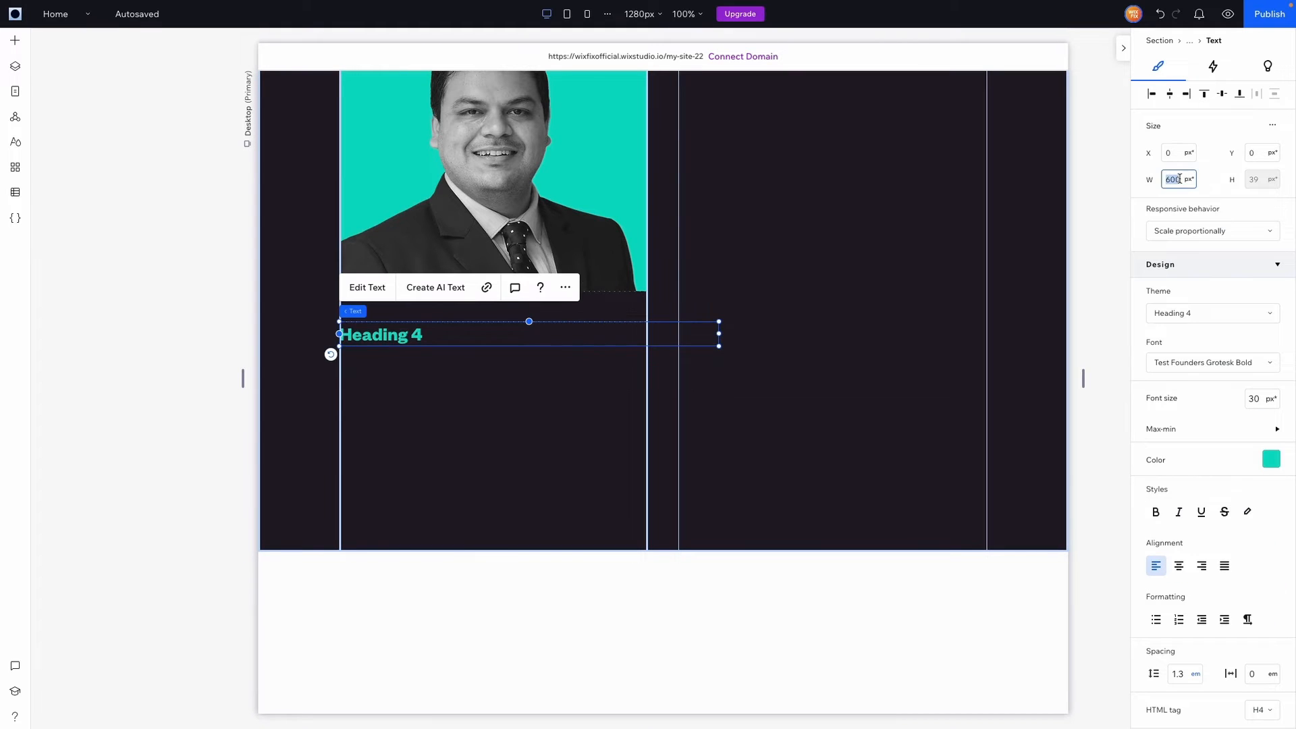
key("Return")
Set the heading's font size to 45 and paste in the person's name
double_click(382, 335)
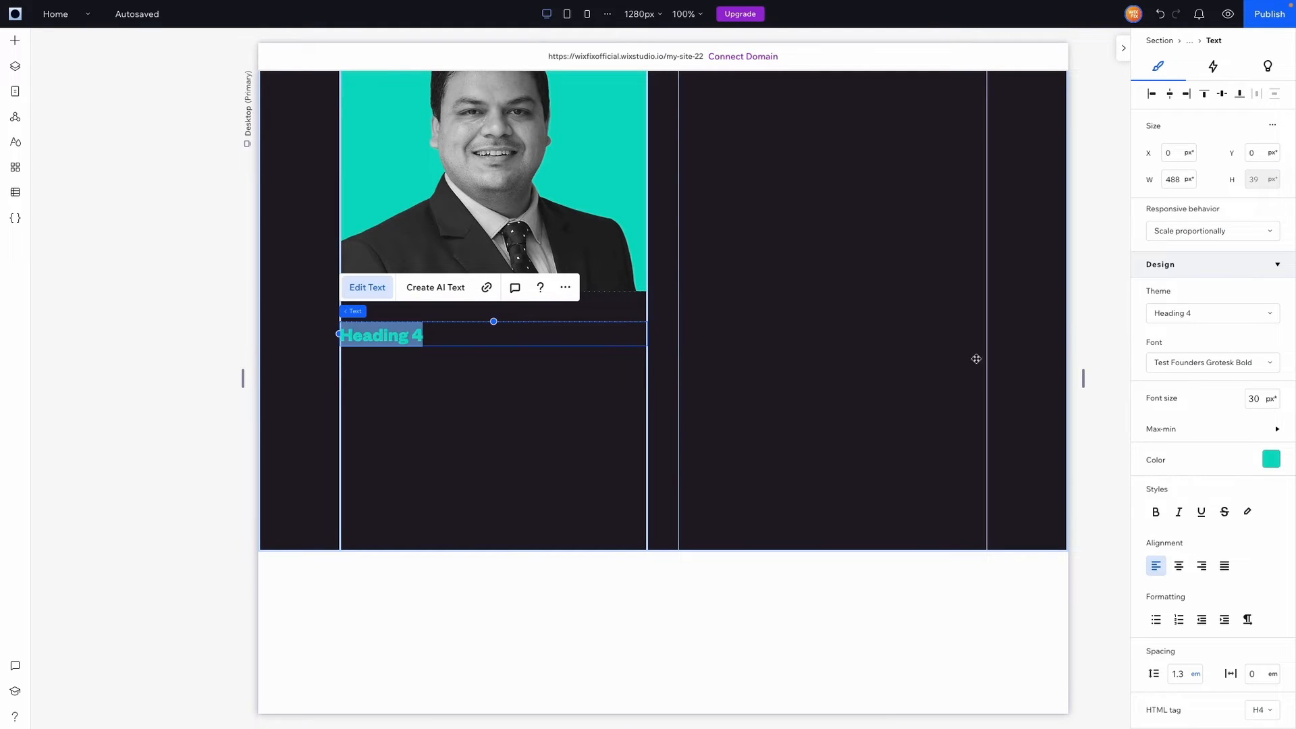
left_click(1256, 405)
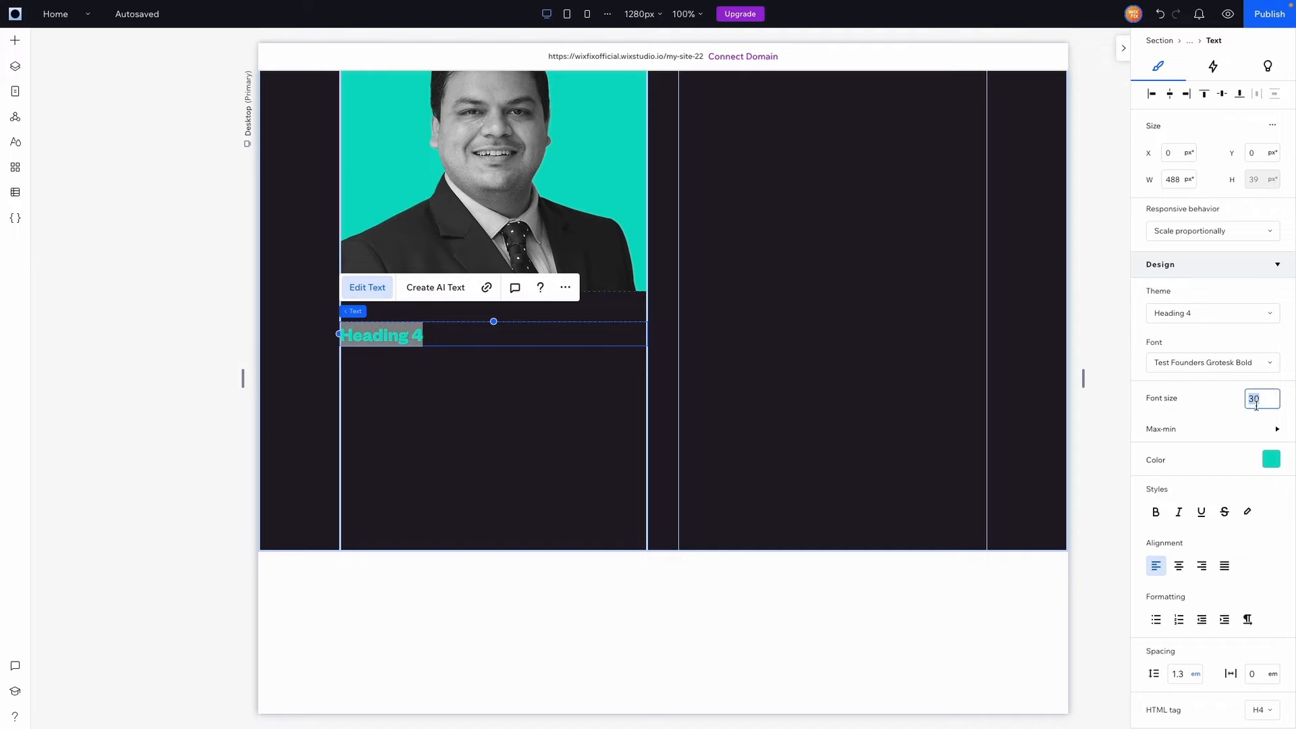
type("36")
key("Return")
left_click(1260, 401)
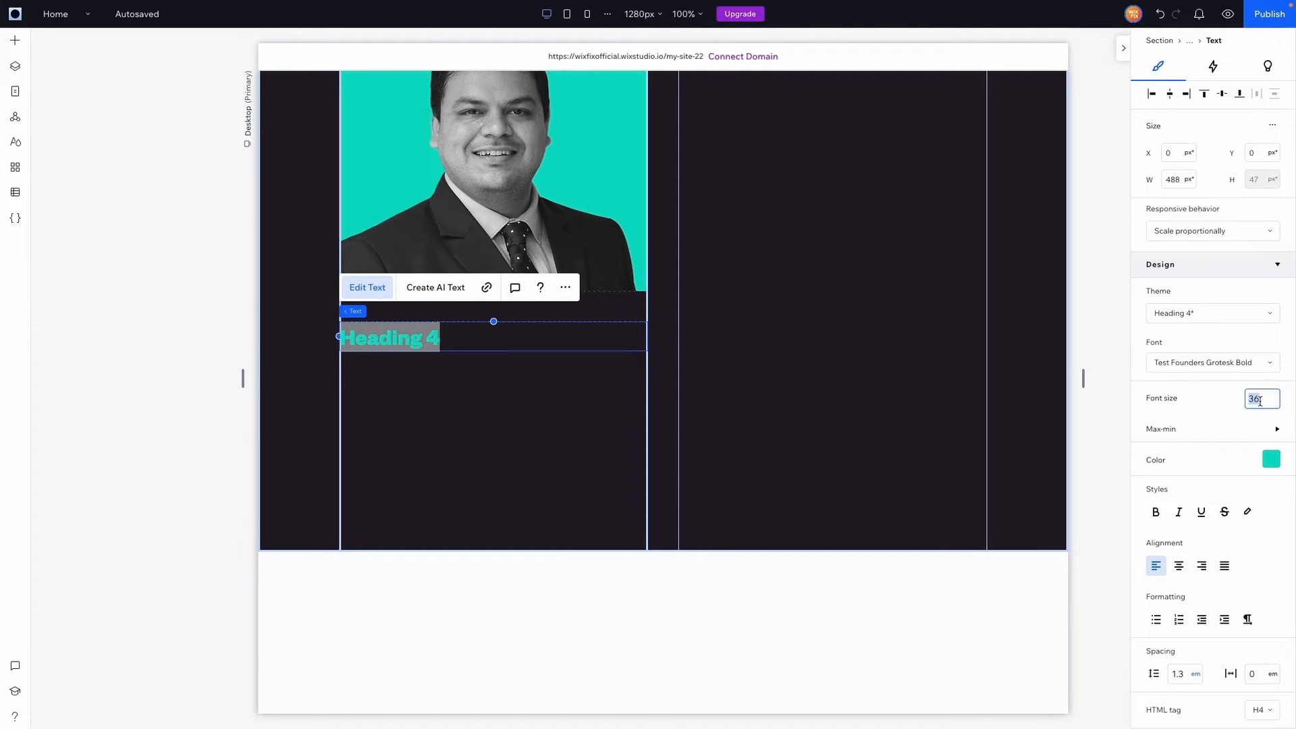
type("45")
key("Return")
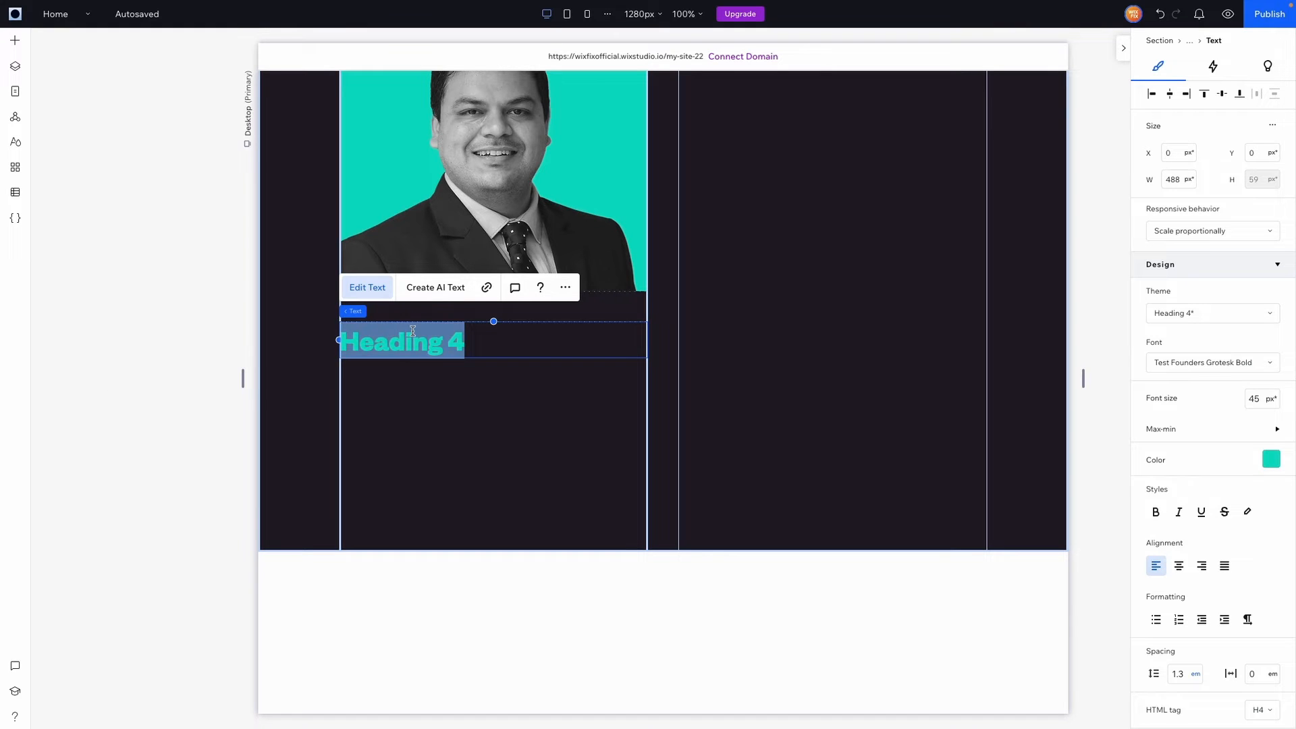
Add a full-width paragraph below the heading containing the pasted biography
left_click(14, 41)
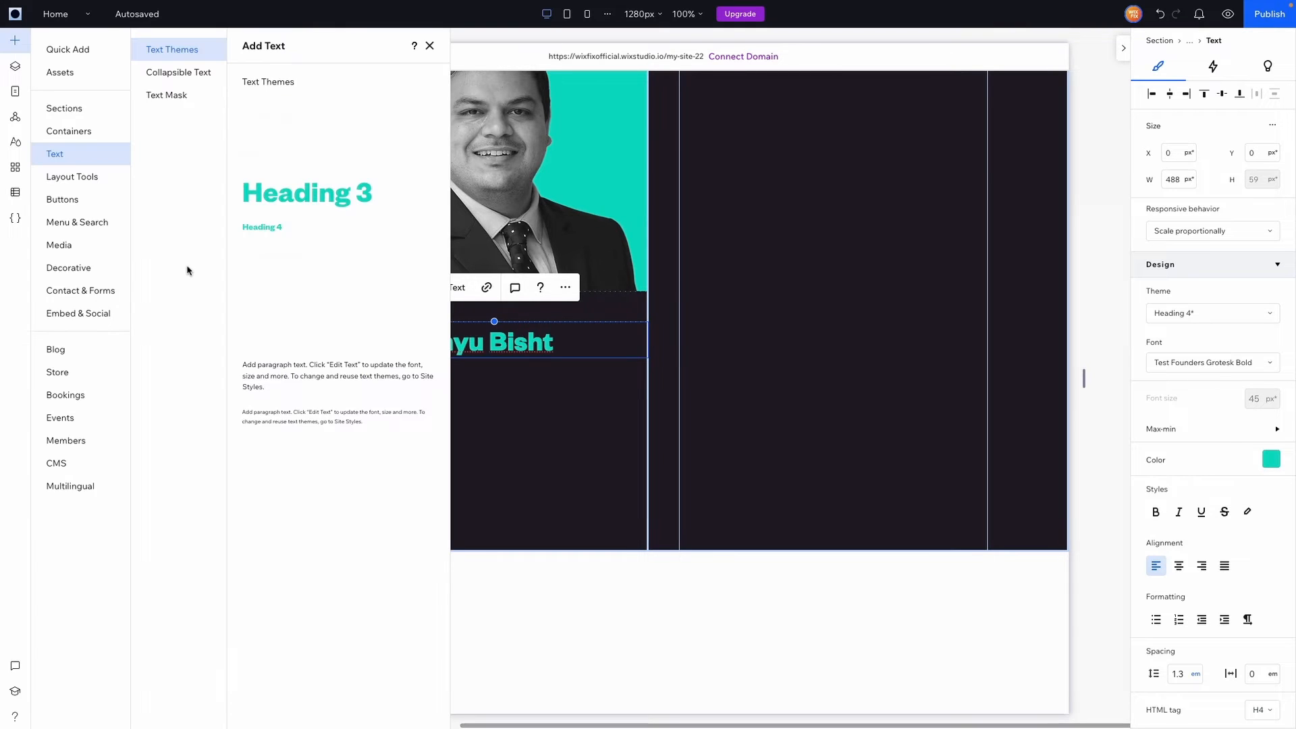
left_click_drag(296, 327, 438, 403)
left_click_drag(586, 406, 648, 407)
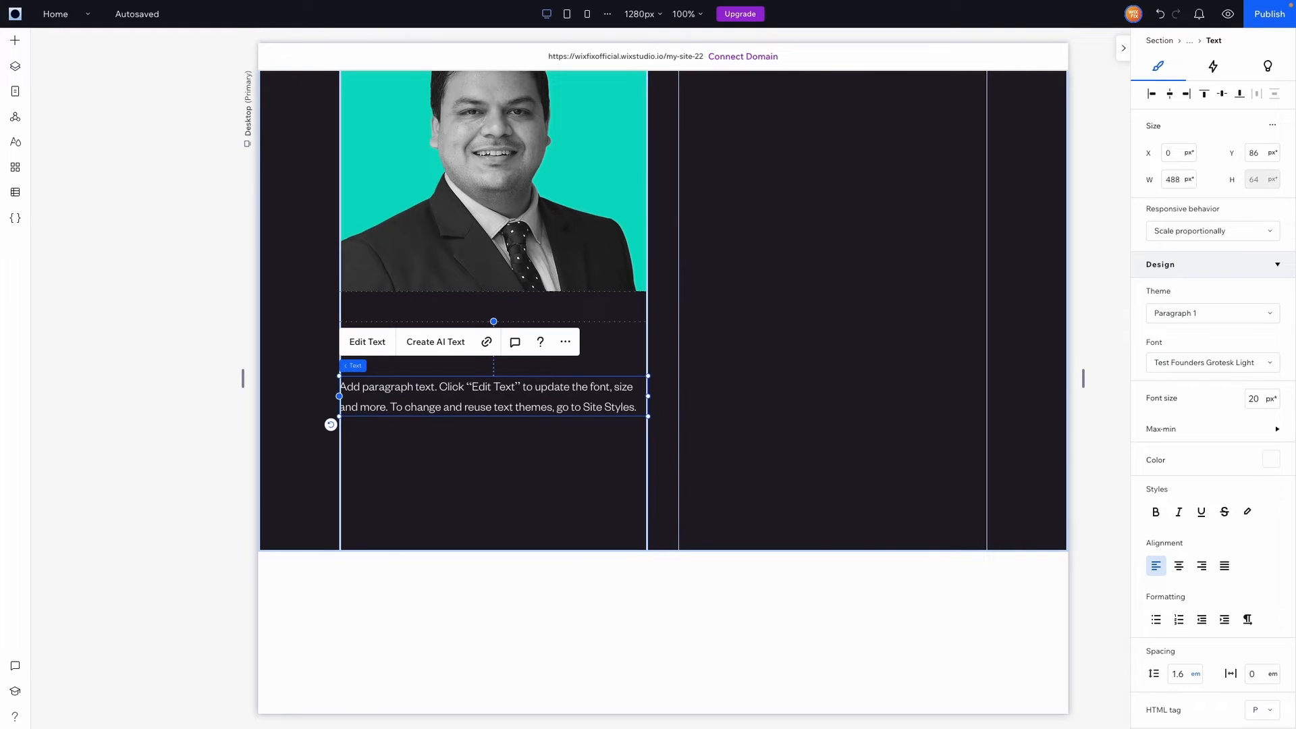
double_click(400, 386)
type("Abhimanyu has extensive experience in the Indian tech startup ecosystem, while heading leading venture capital firms, running accelerator programs and also as operator in well funded startups. He has spent more than a decade on identifying high quality startups and helping them build from pre-seed/seed stage startups to growth stage businesses.")
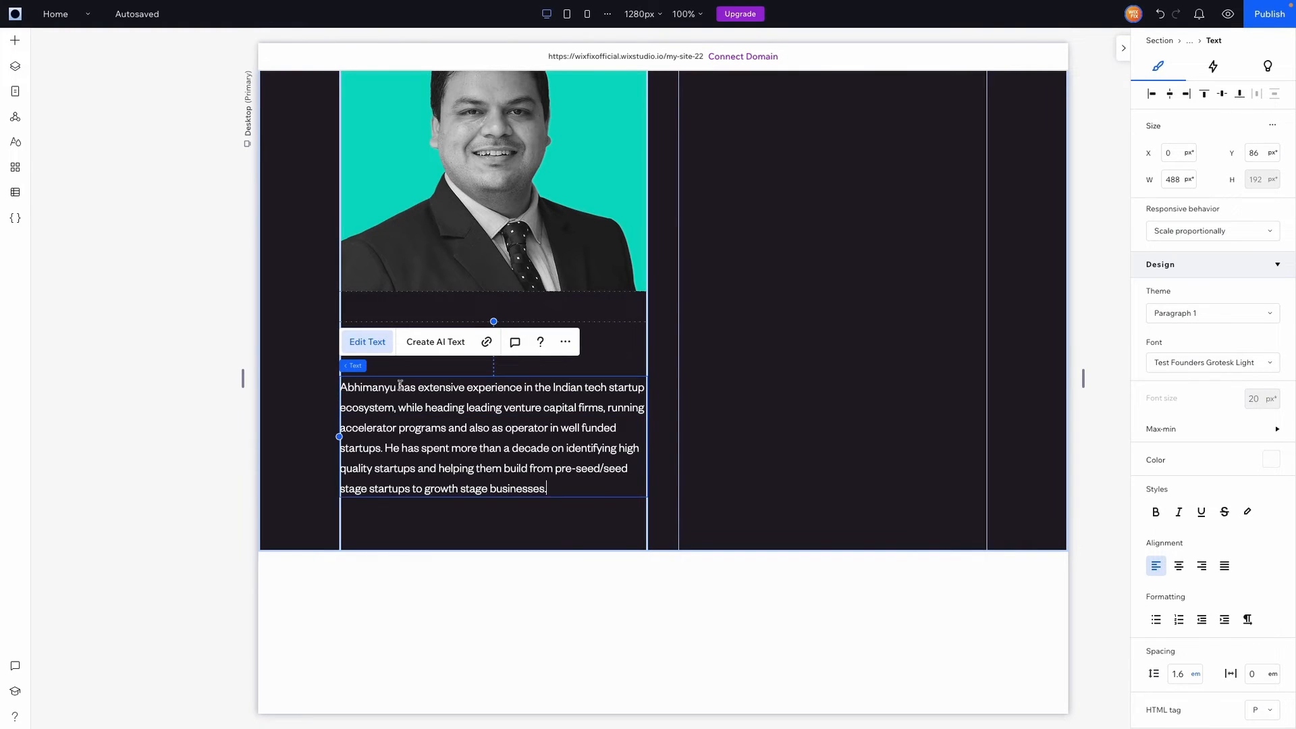
left_click(576, 524)
left_click(658, 353)
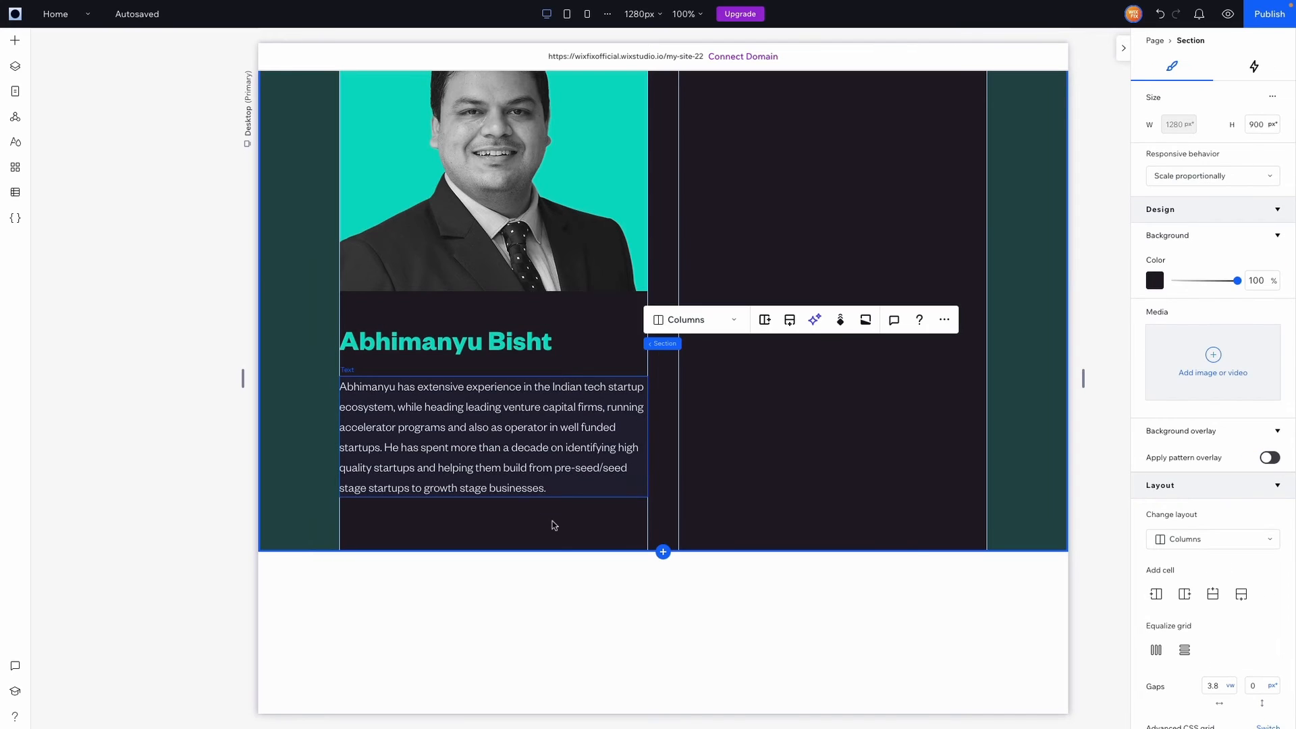
Make the section 1170 px tall and move the Pitch To Us button below the bio
left_click_drag(736, 550, 740, 722)
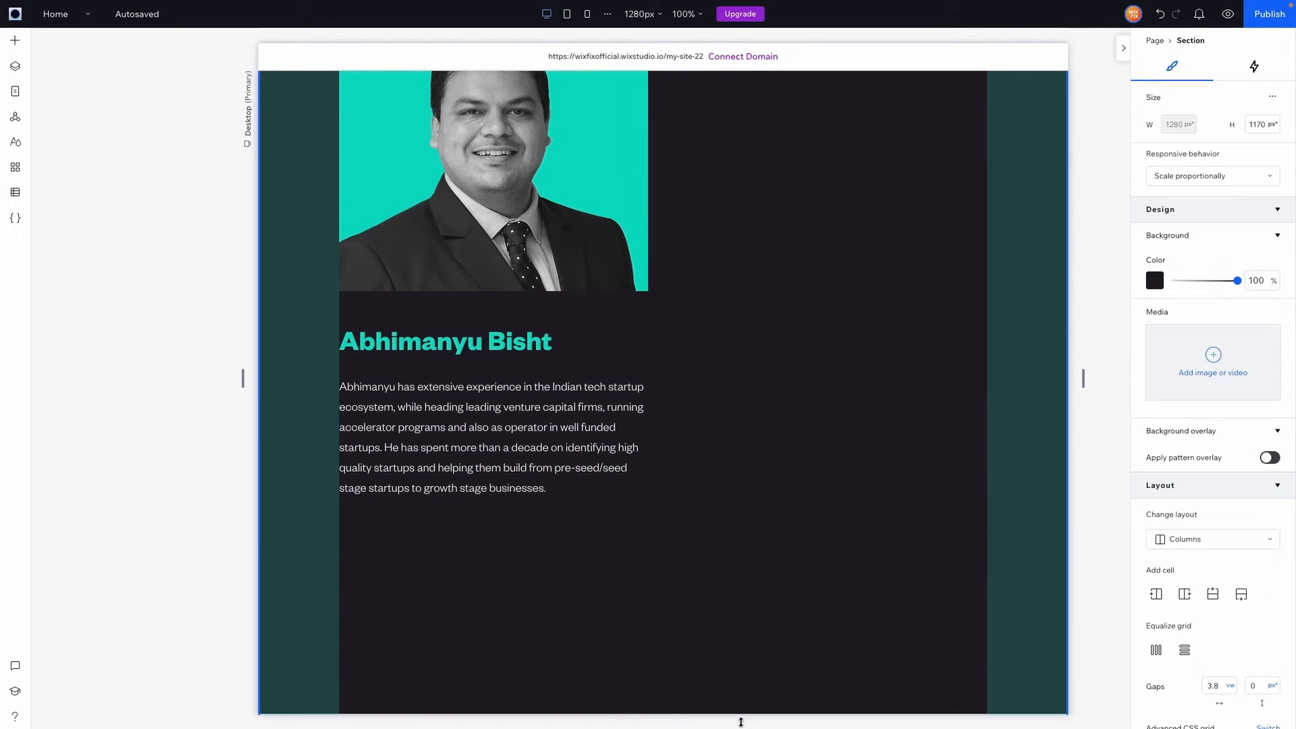
scroll(752, 543, "down", 2)
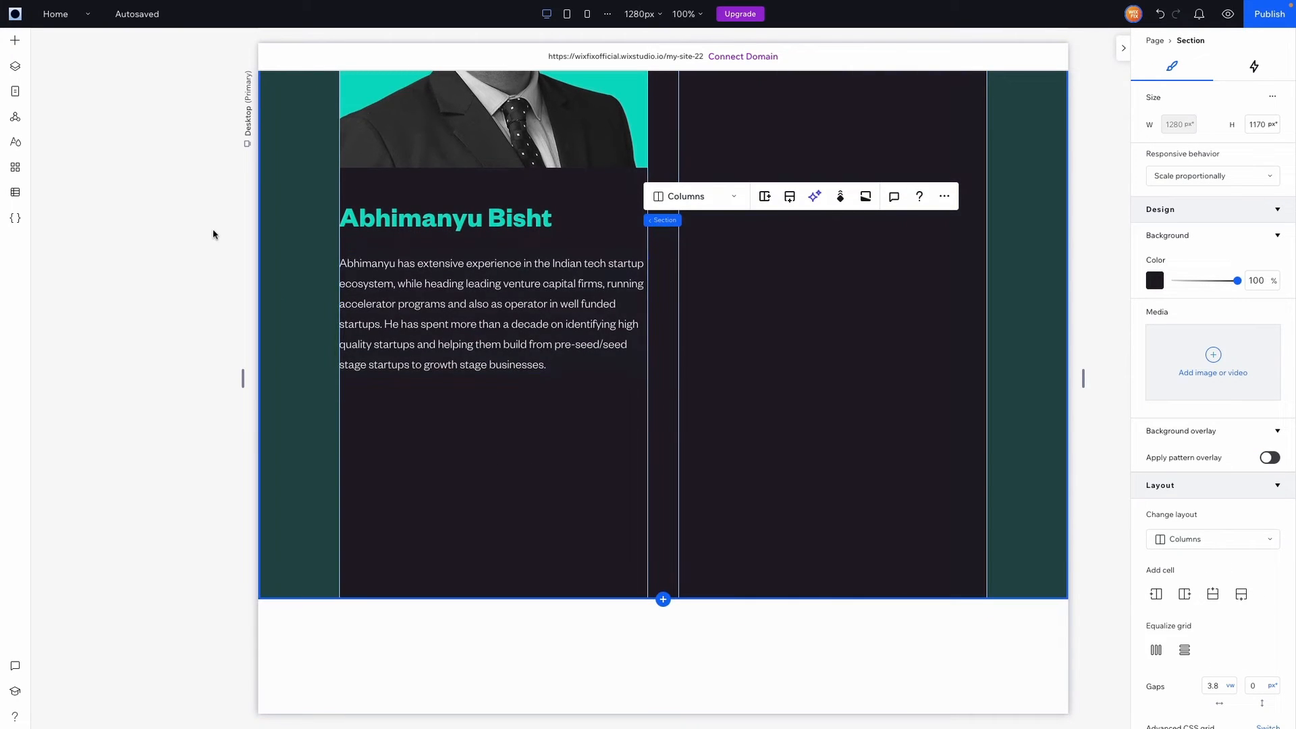
scroll(615, 285, "up", 1)
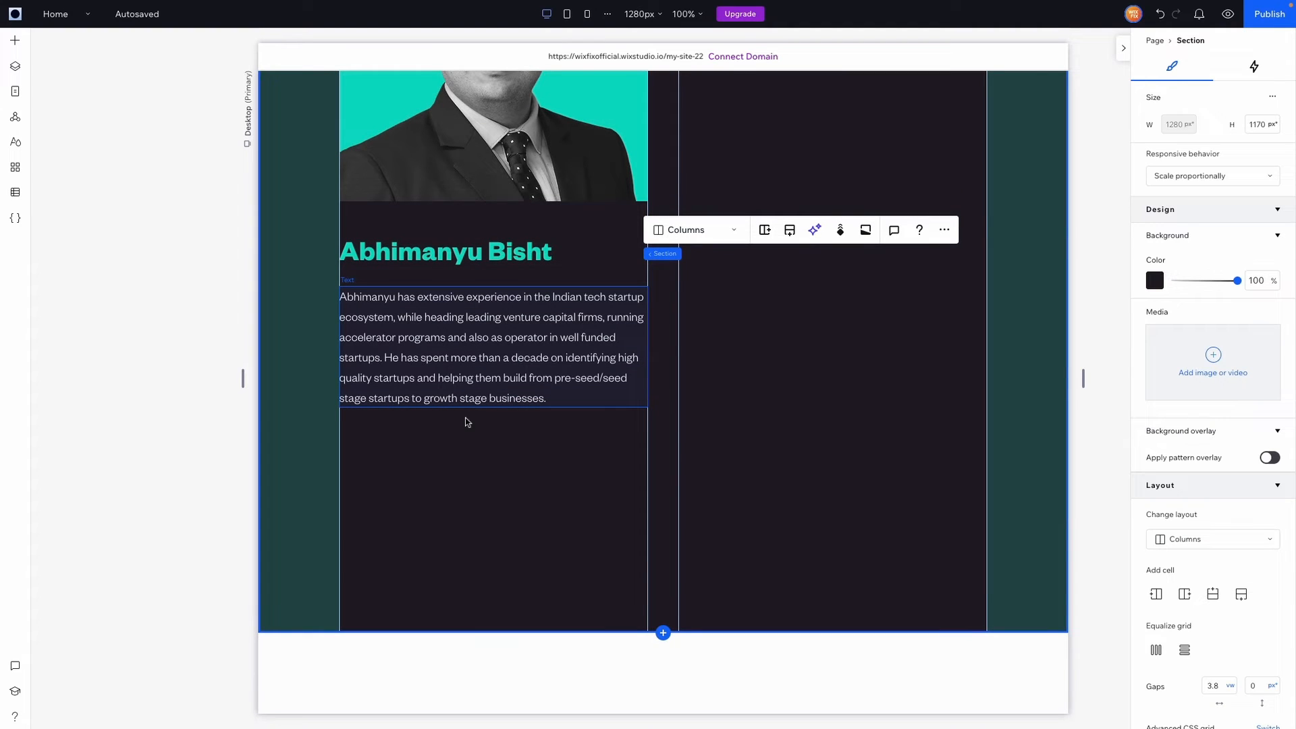
scroll(466, 421, "up", 15)
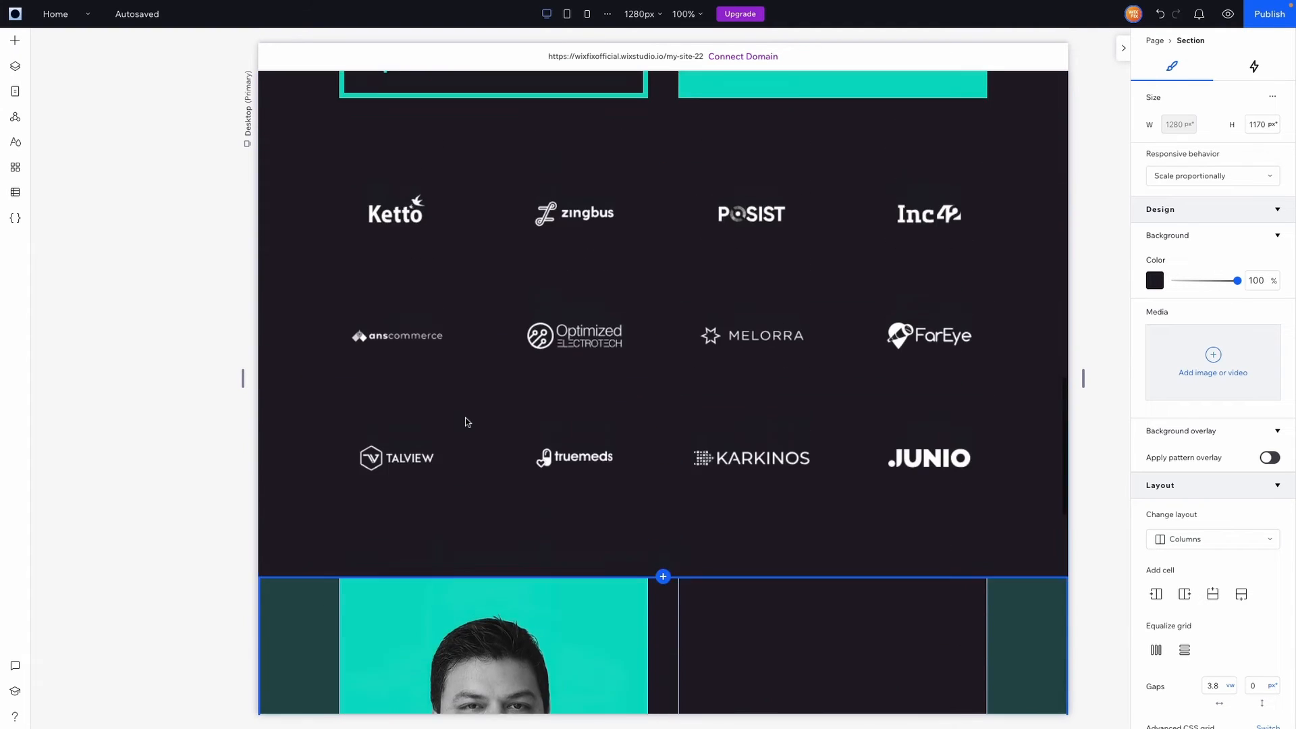
left_click(950, 371)
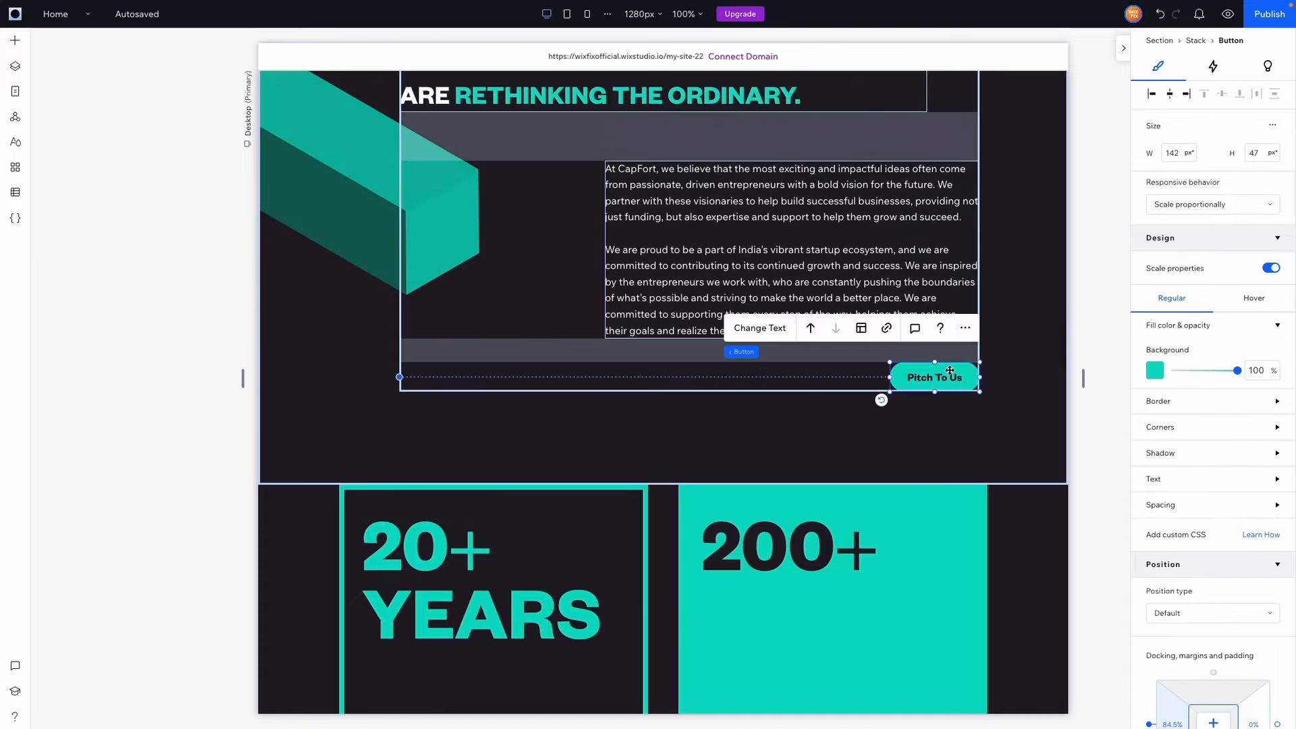
scroll(945, 367, "down", 10)
left_click_drag(950, 371, 375, 452)
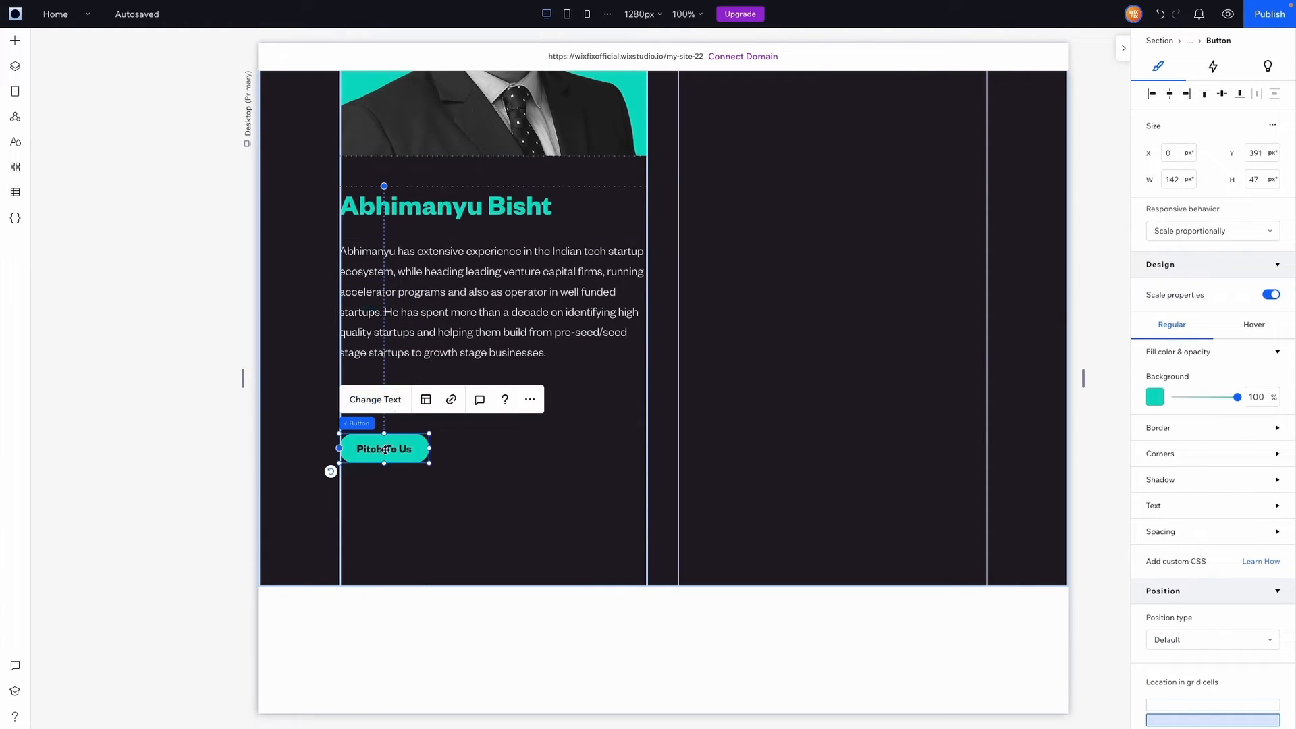
Relabel the button 'Email Me' and set its background opacity to 0
left_click(375, 399)
type("Email")
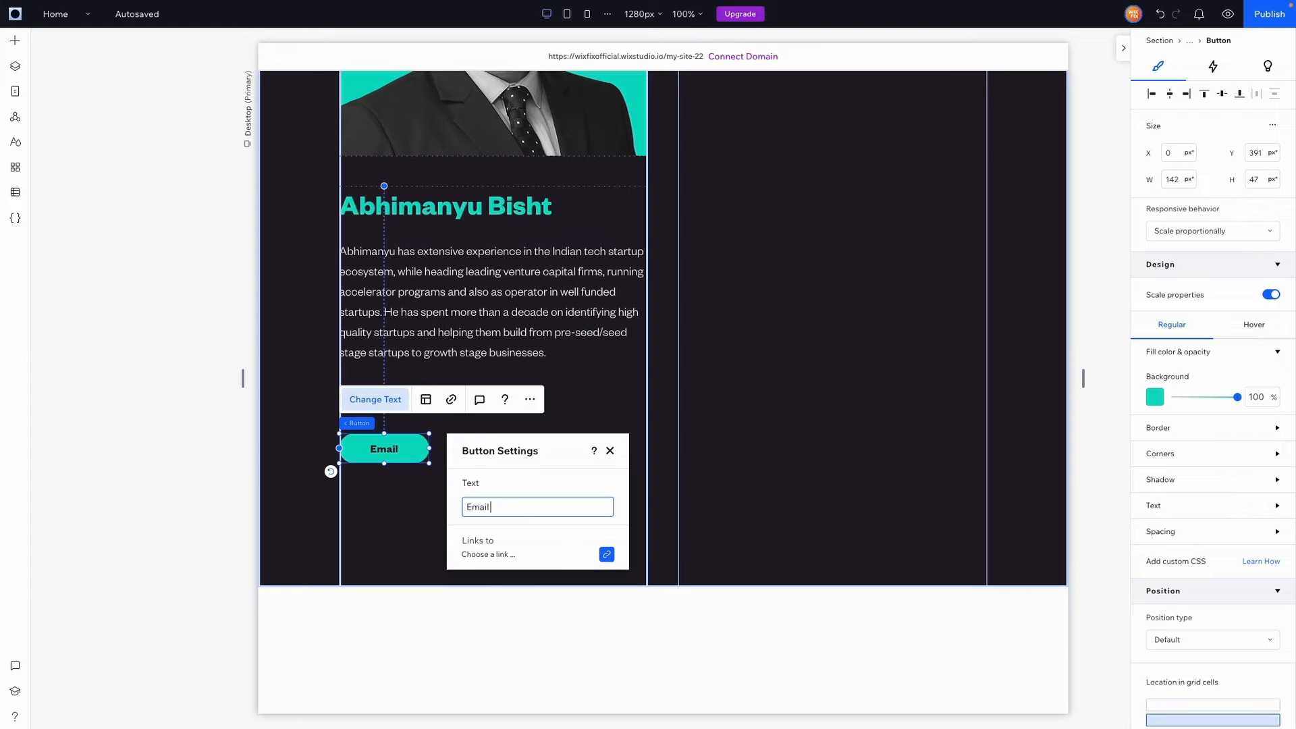
type(" Me")
key("ctrl+a")
left_click(1247, 398)
type("0")
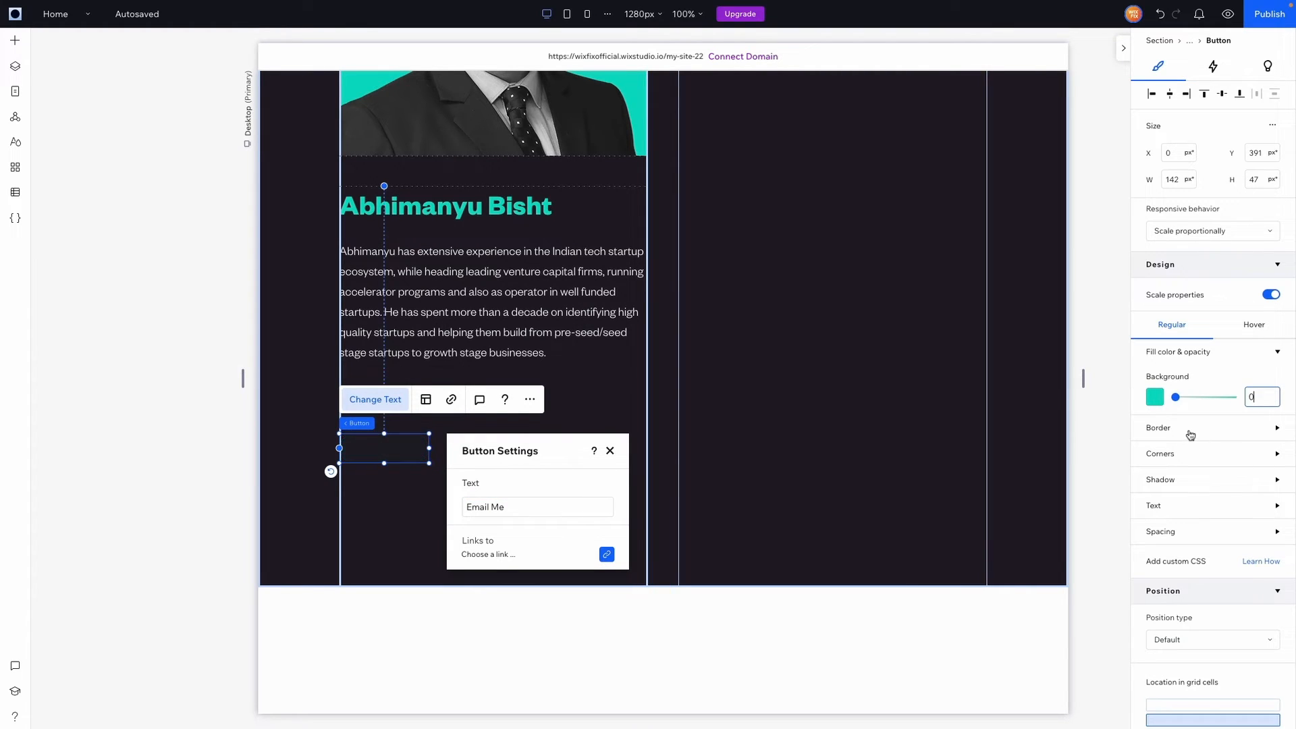
Give the button a 2 px teal border, 999 px rounded corners and teal label text
left_click(1190, 427)
left_click(1276, 472)
left_click(1262, 532)
type("2")
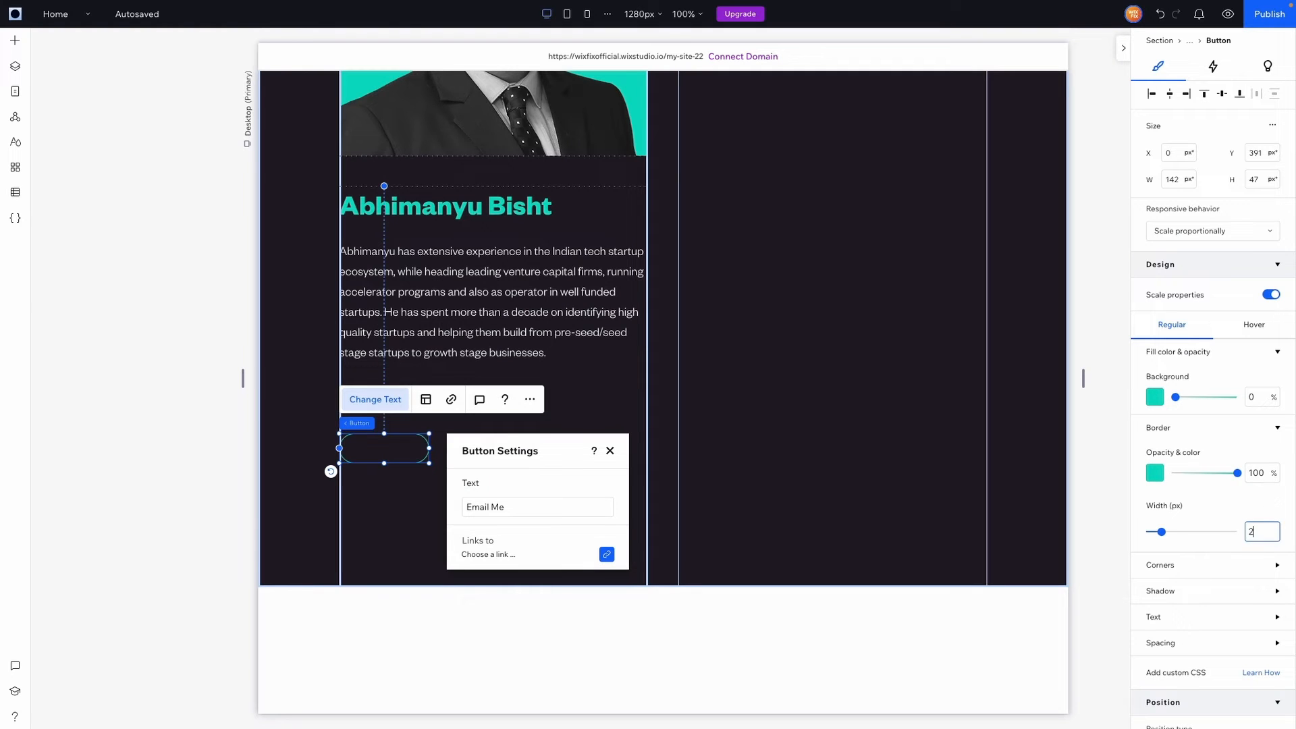
left_click(1184, 570)
scroll(1222, 624, "down", 1)
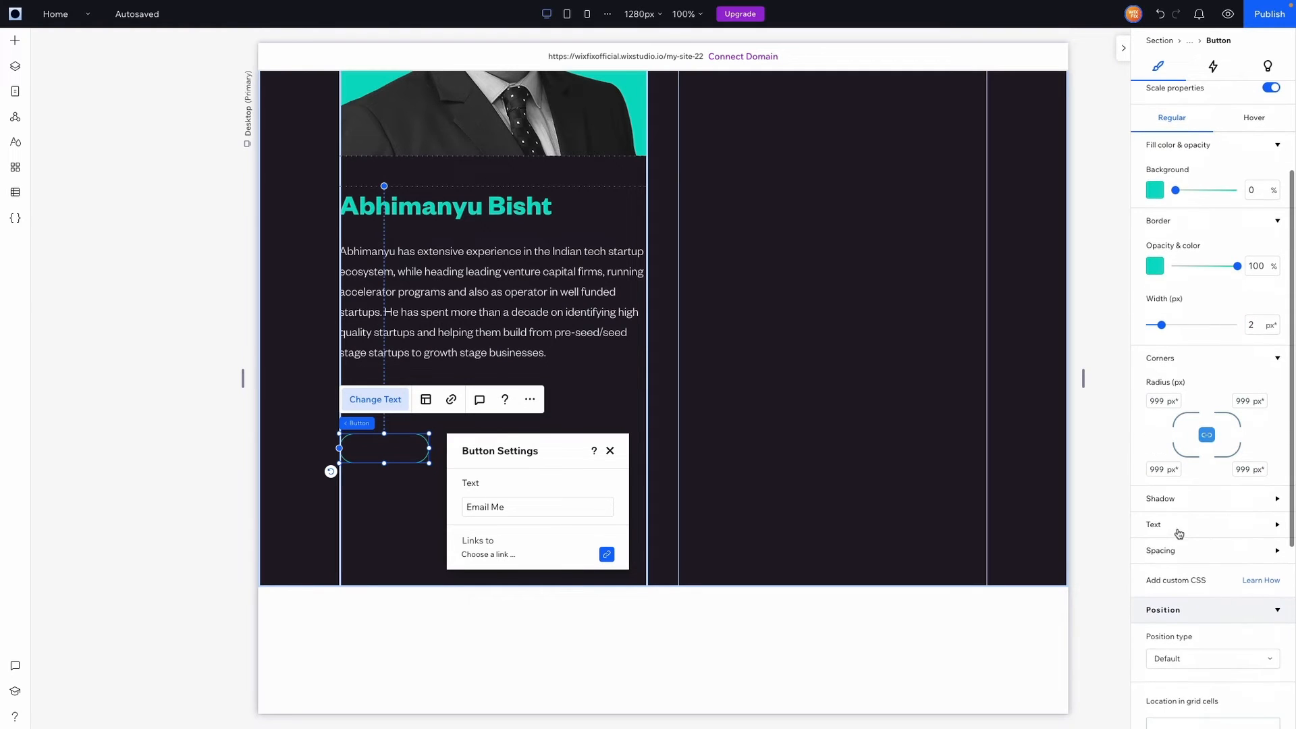
left_click(1179, 526)
left_click(1268, 555)
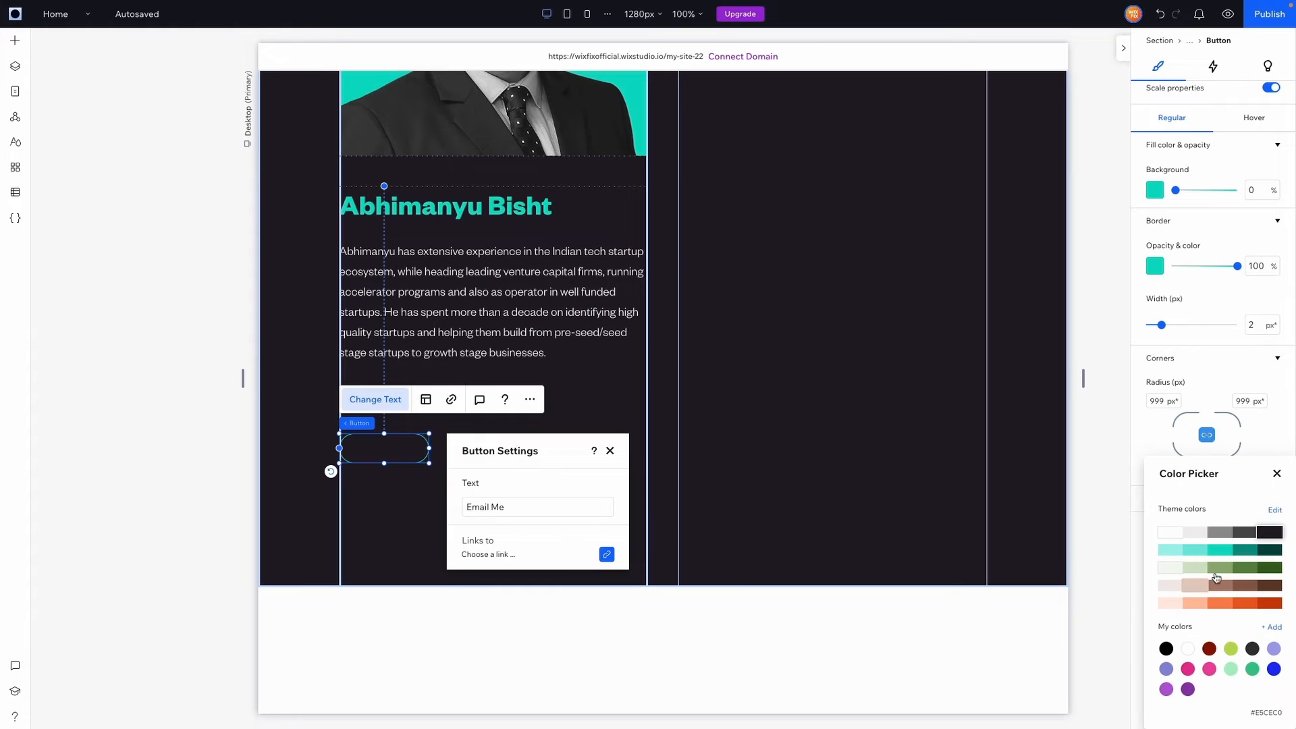
left_click(1220, 550)
left_click(796, 429)
left_click(778, 423)
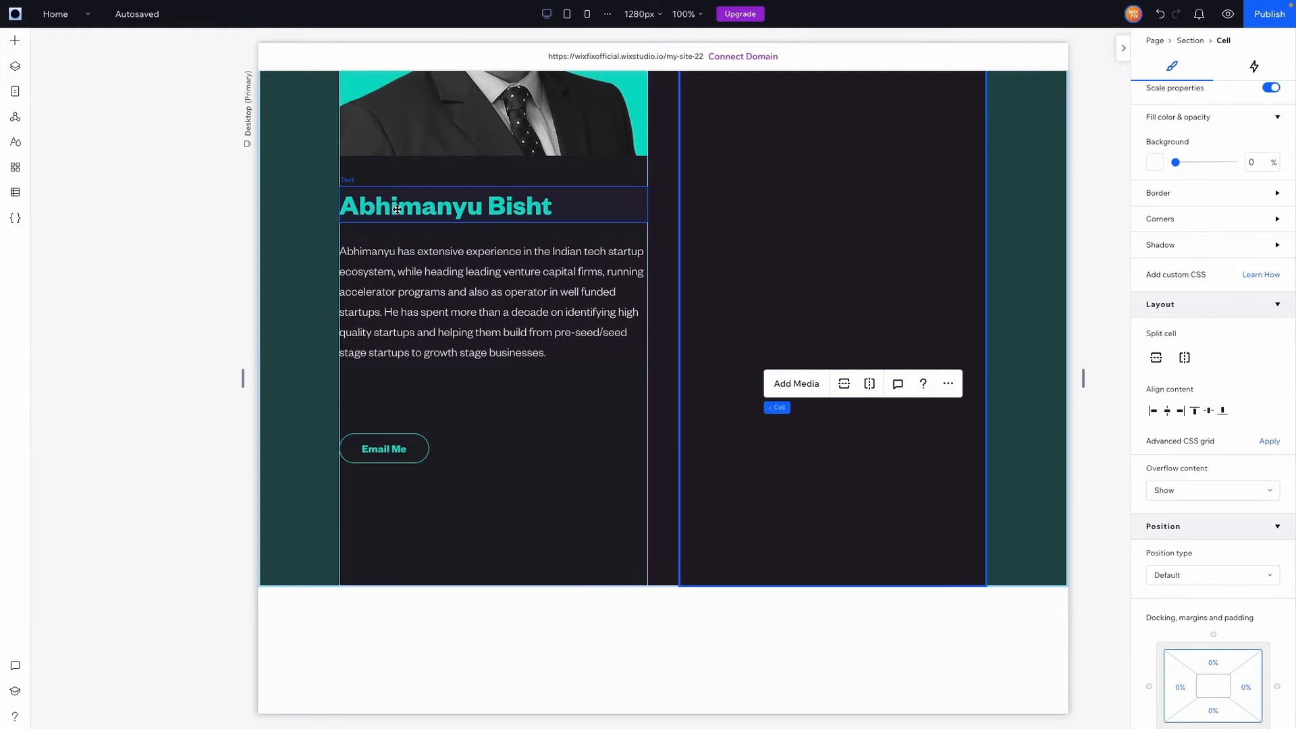
Shrink the team section's height from 1170 px to 973 px to fit its content
left_click(395, 208)
left_click(397, 291, "shift")
left_click(394, 448, "shift")
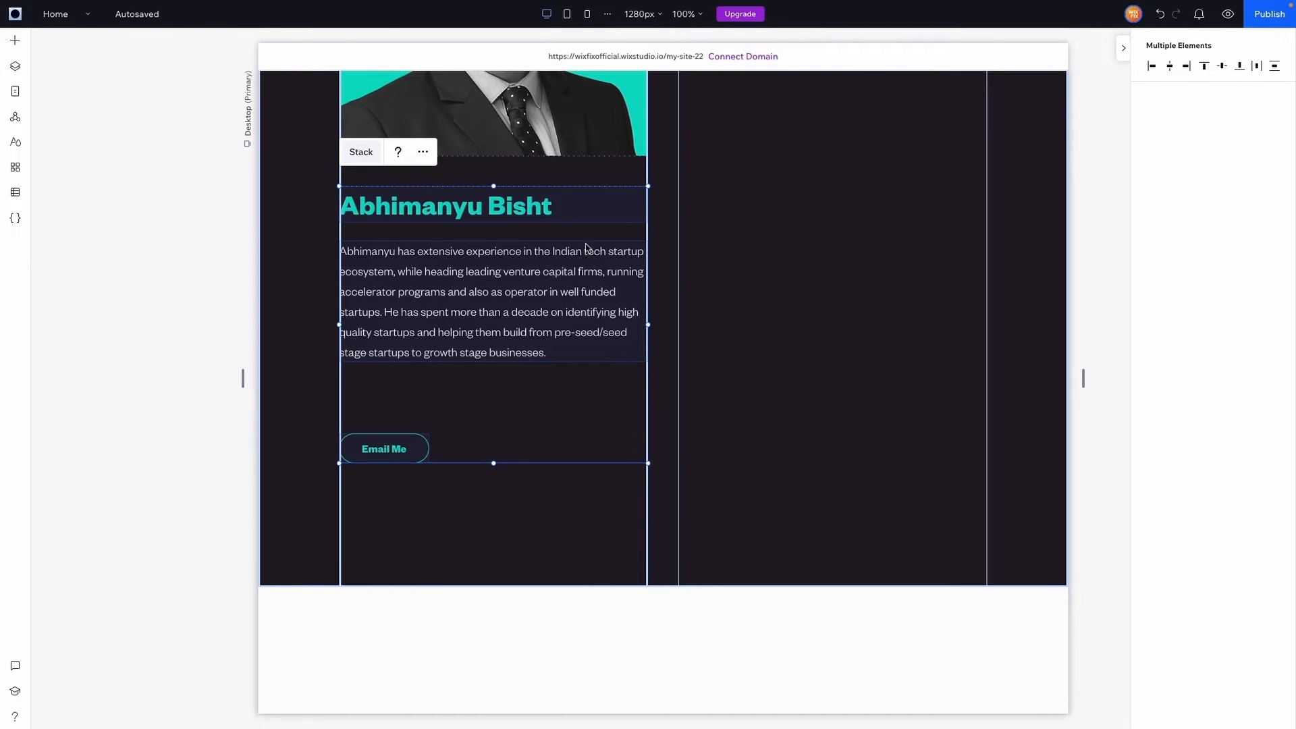
left_click(1032, 437)
scroll(1032, 437, "up", 4)
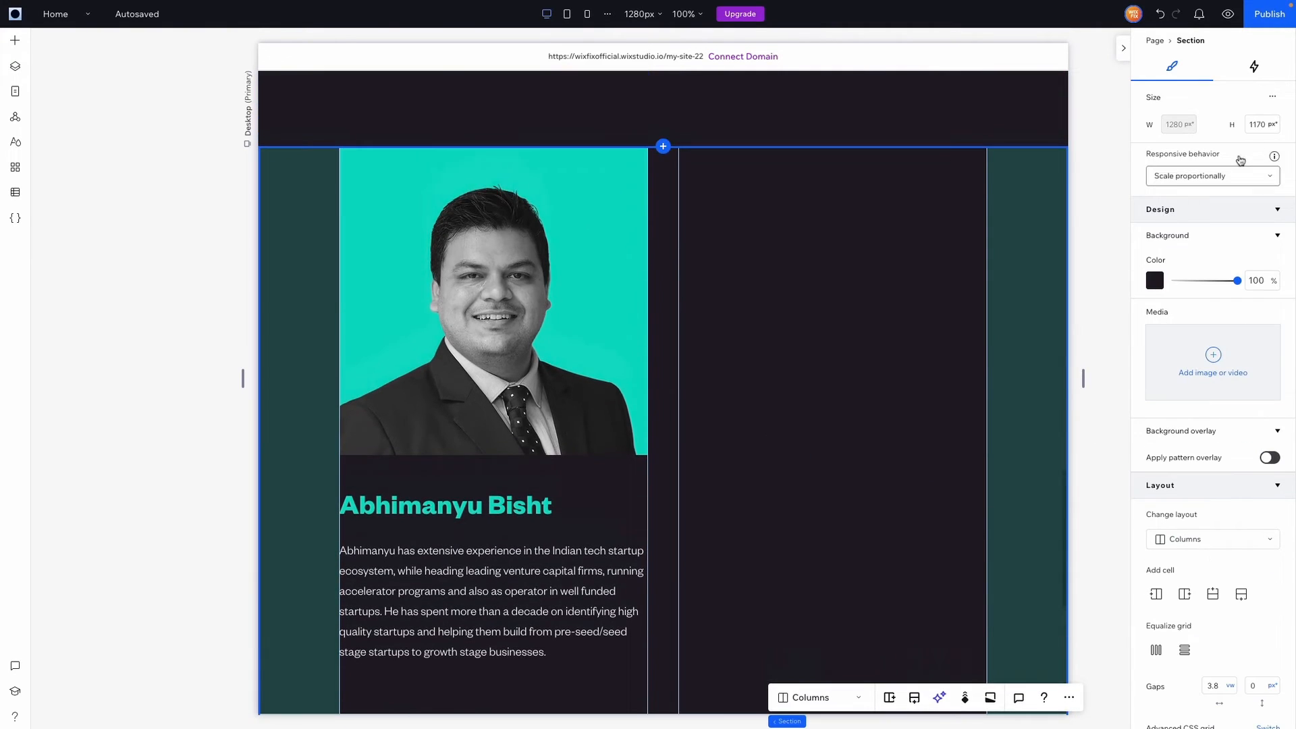
double_click(1256, 125)
type("0")
key("Return")
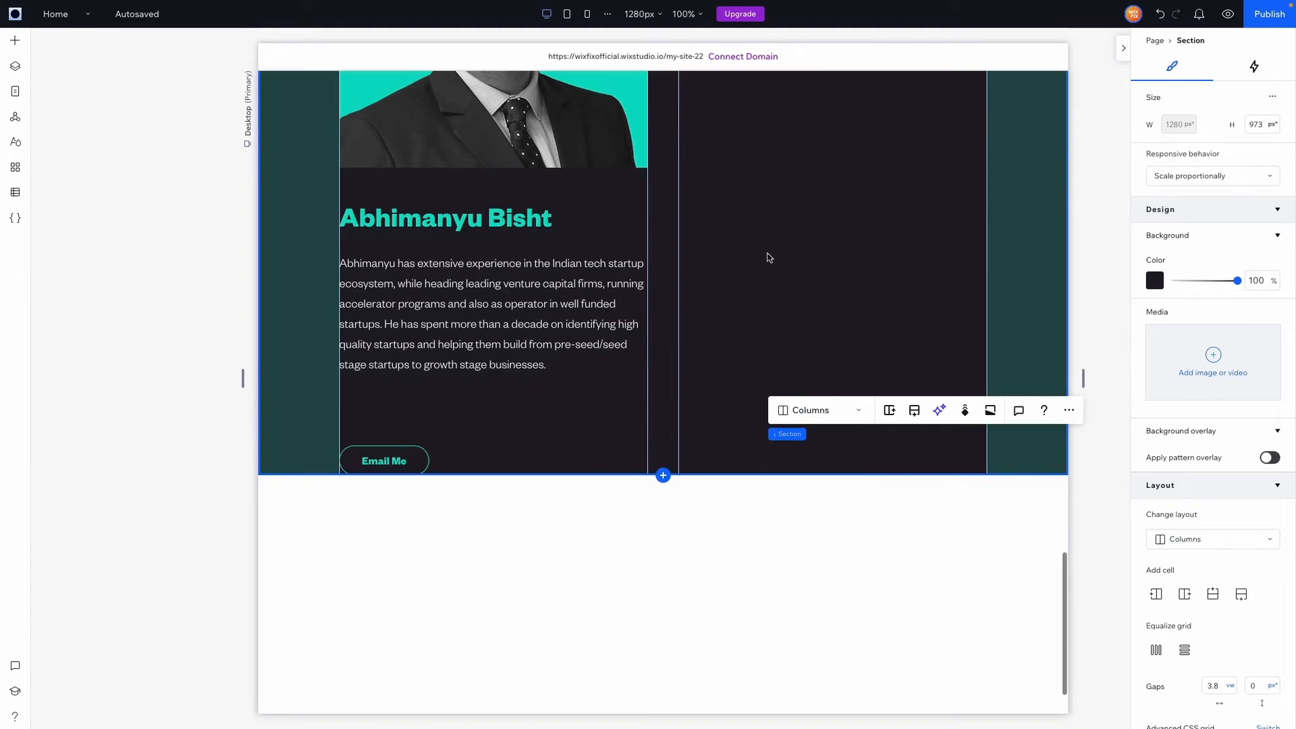
Copy the left profile card container
left_click(567, 394)
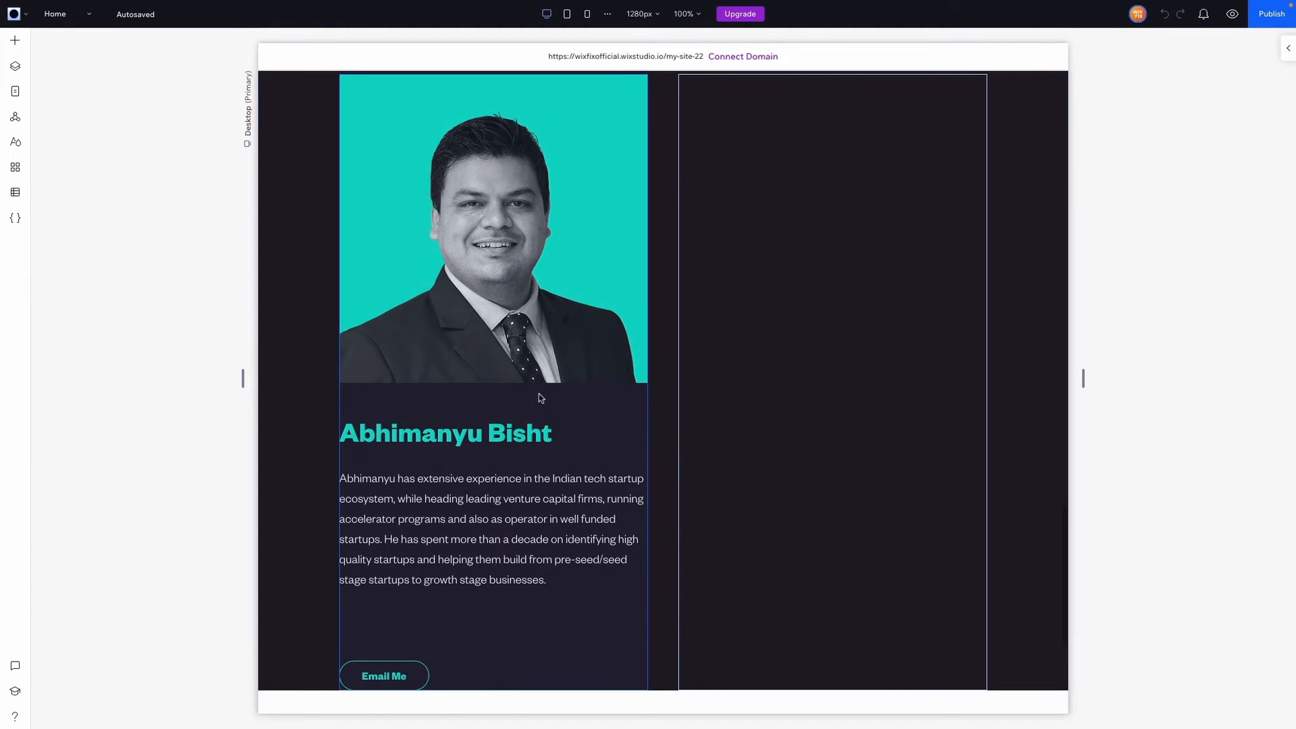
left_click(539, 394)
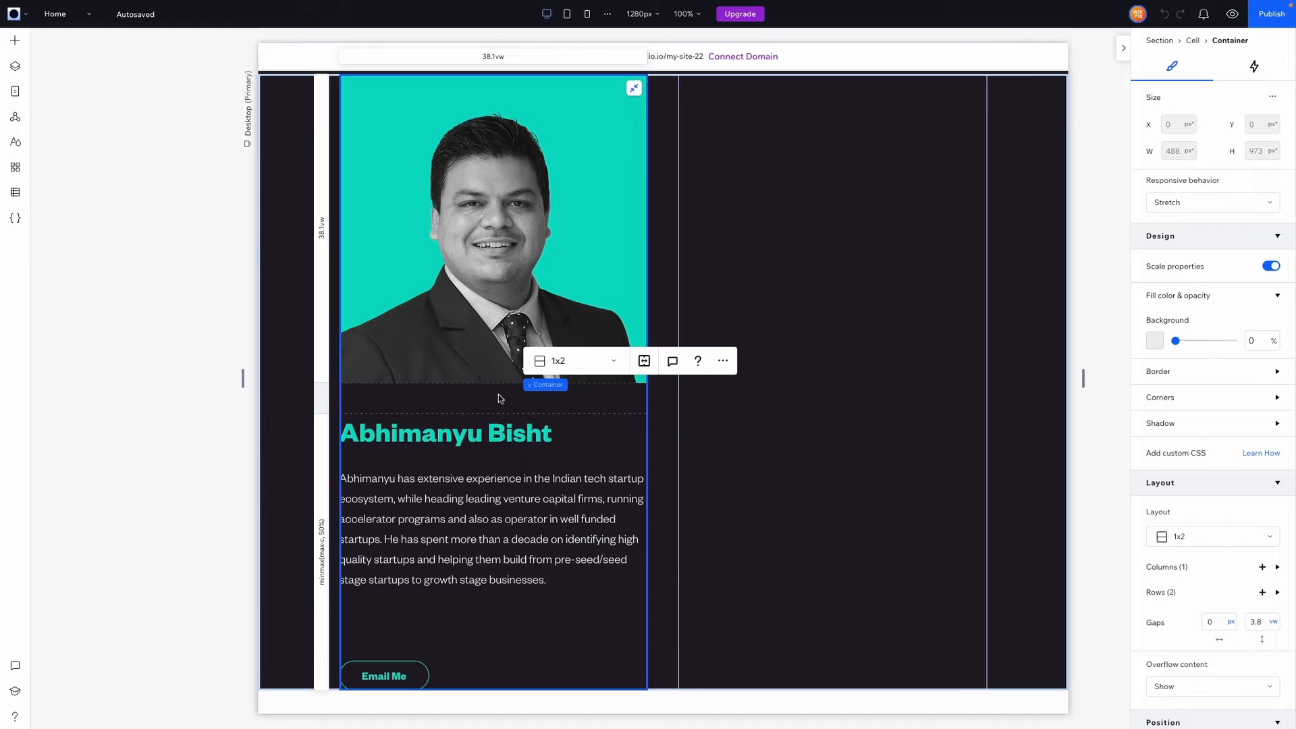
right_click(499, 398)
Paste the profile card into the empty right cell and stretch it to fill
left_click(810, 238)
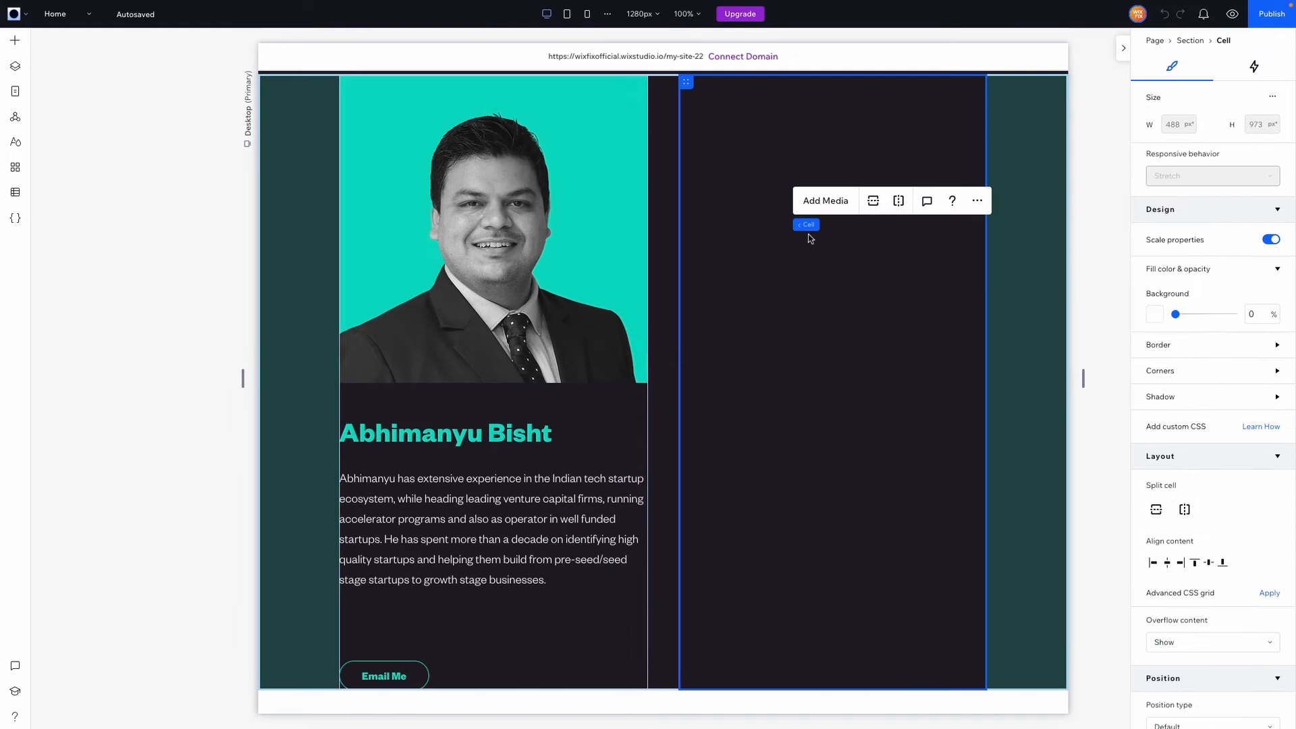
key("ctrl+v")
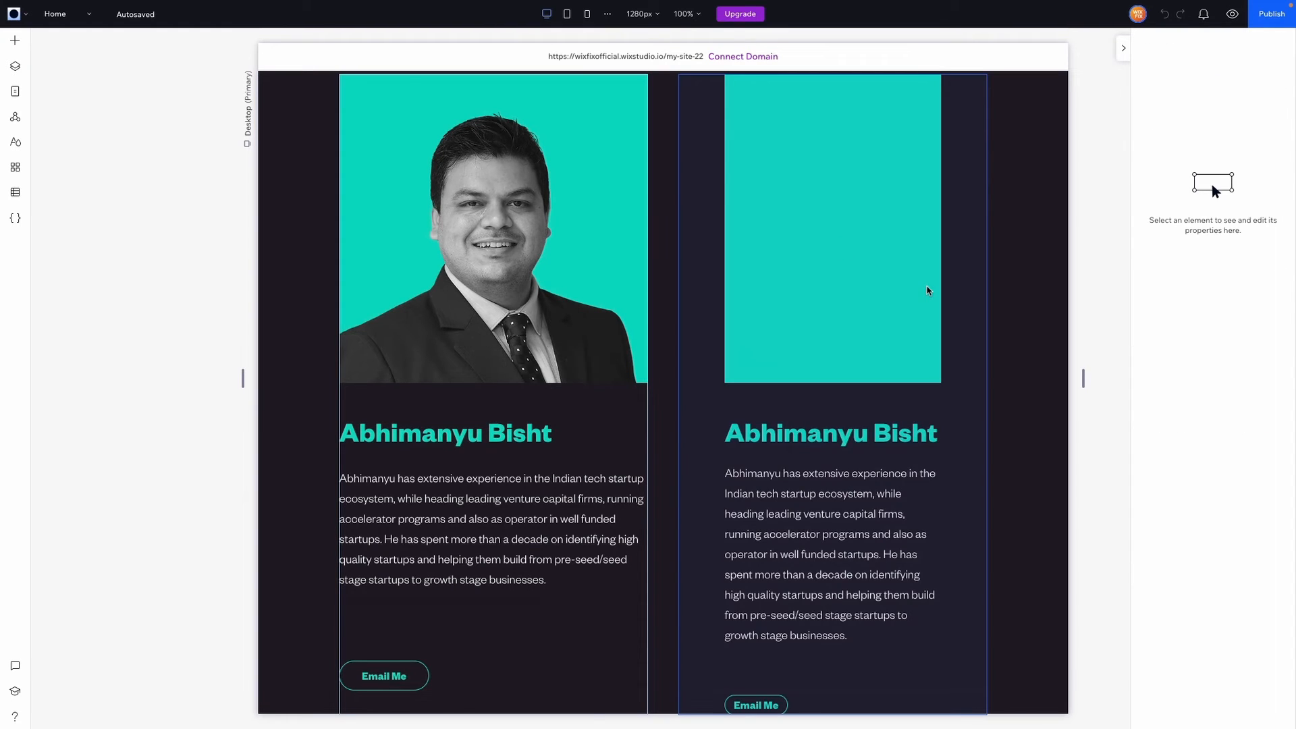
left_click(928, 290)
scroll(928, 290, "up", 3)
left_click(926, 271)
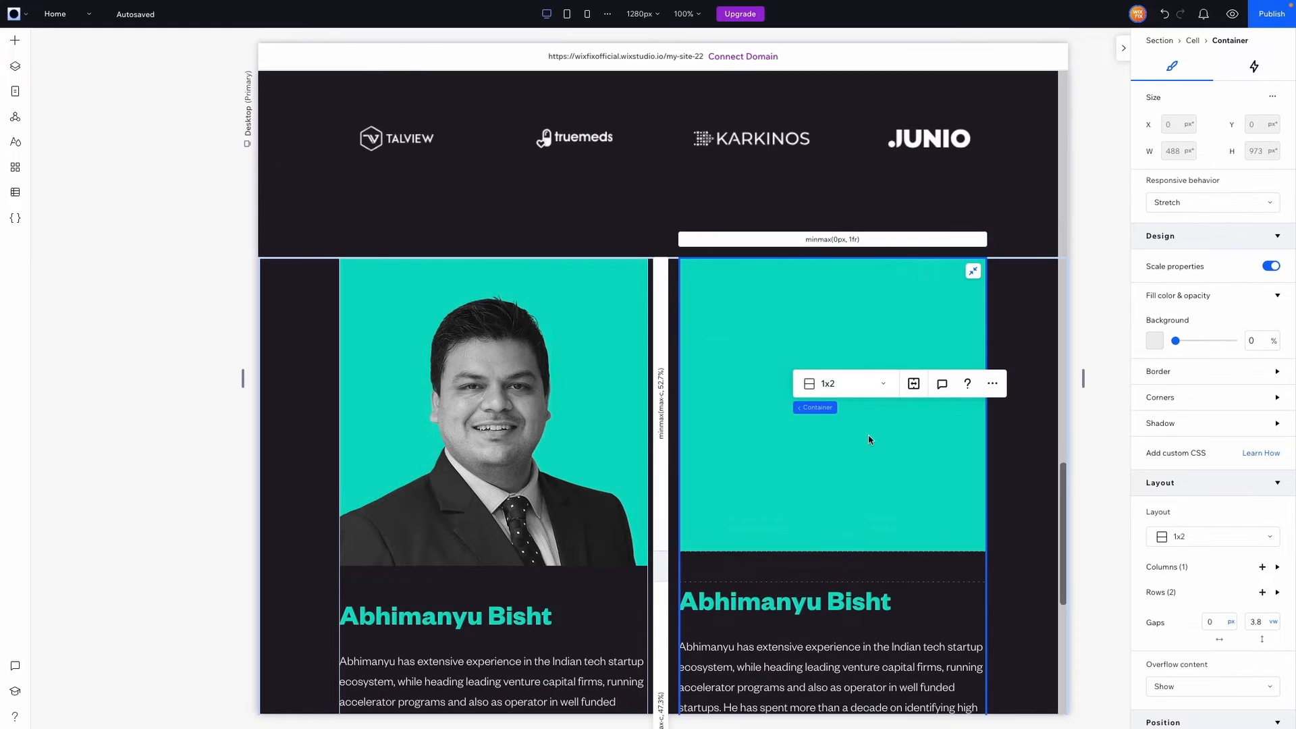
Swap the copied photo for Person 2.png and replace the heading with the second person's name
left_click(829, 502)
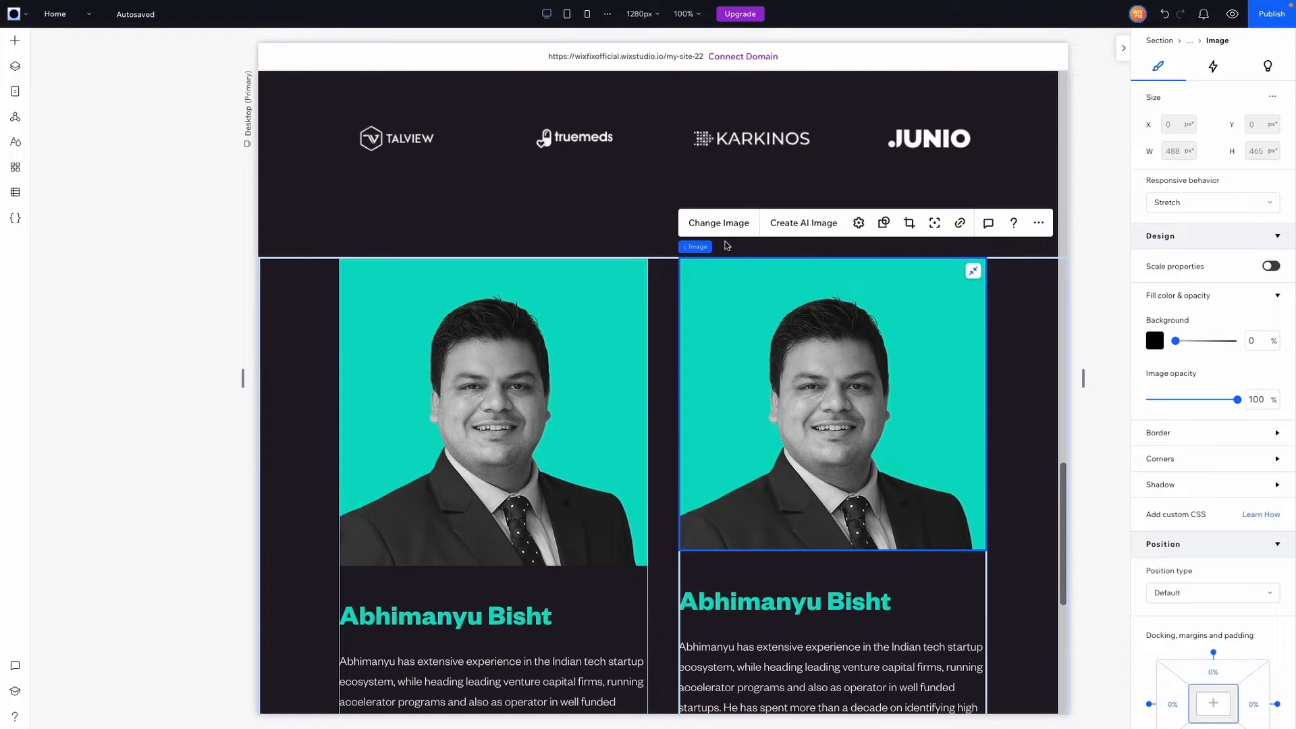
left_click(718, 222)
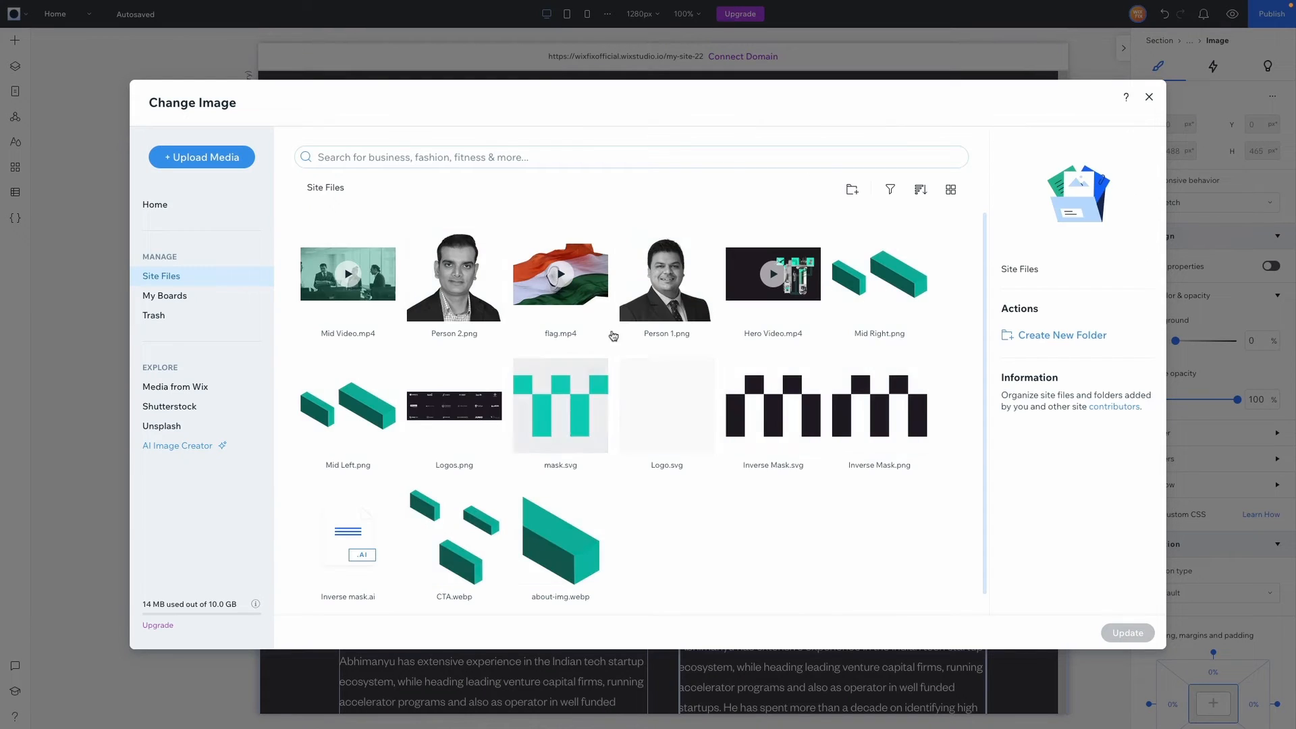
double_click(451, 306)
scroll(821, 503, "down", 2)
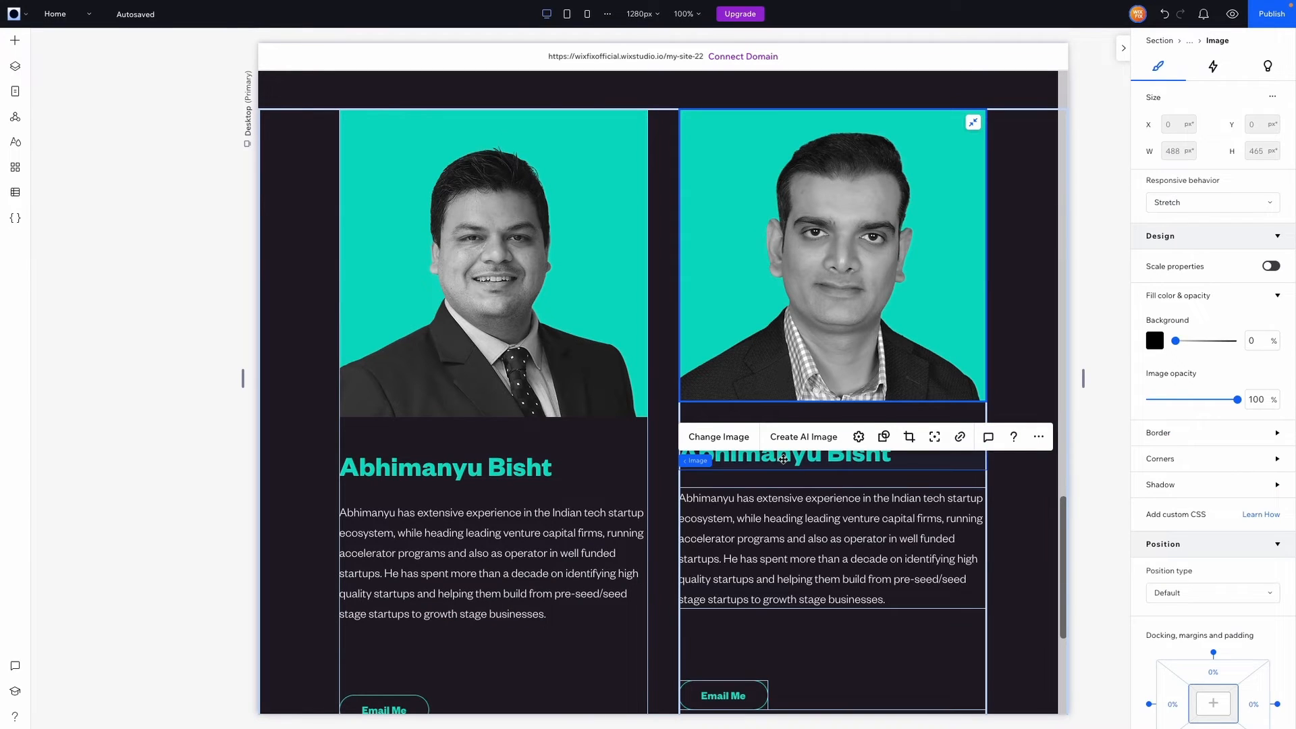
double_click(796, 465)
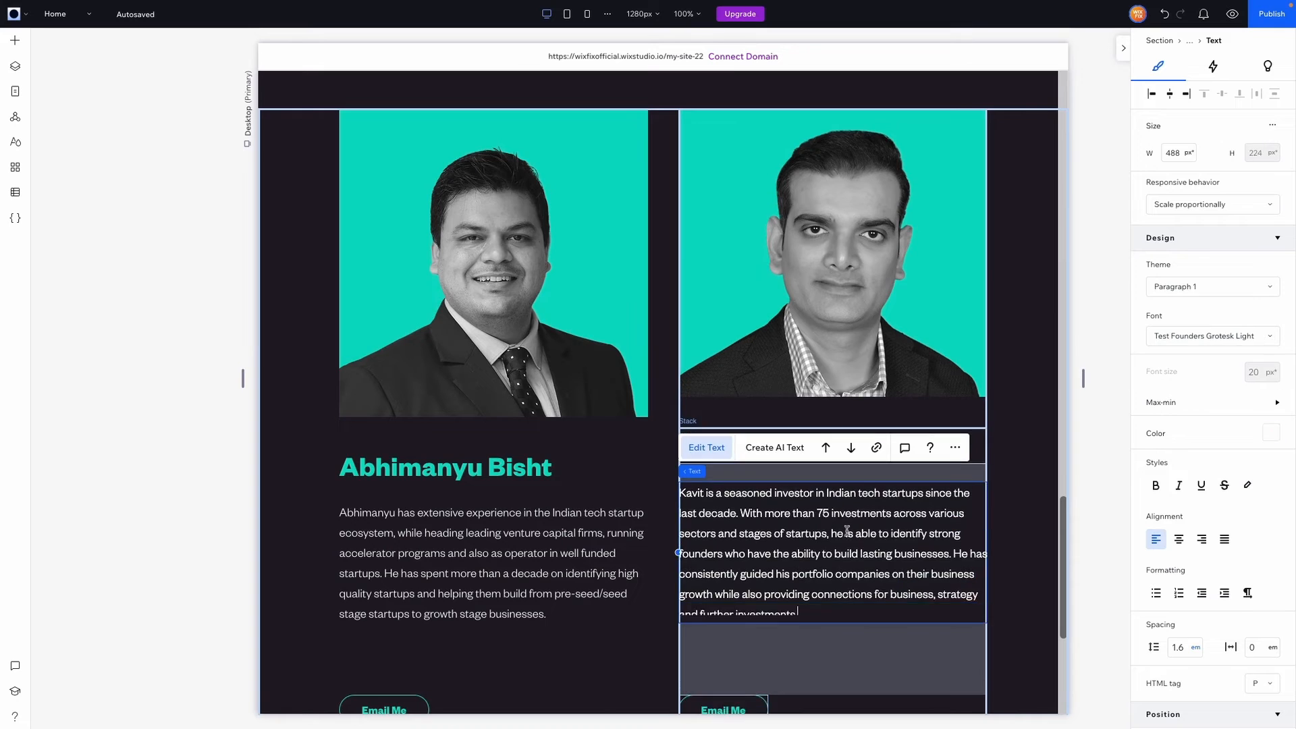
left_click(1017, 492)
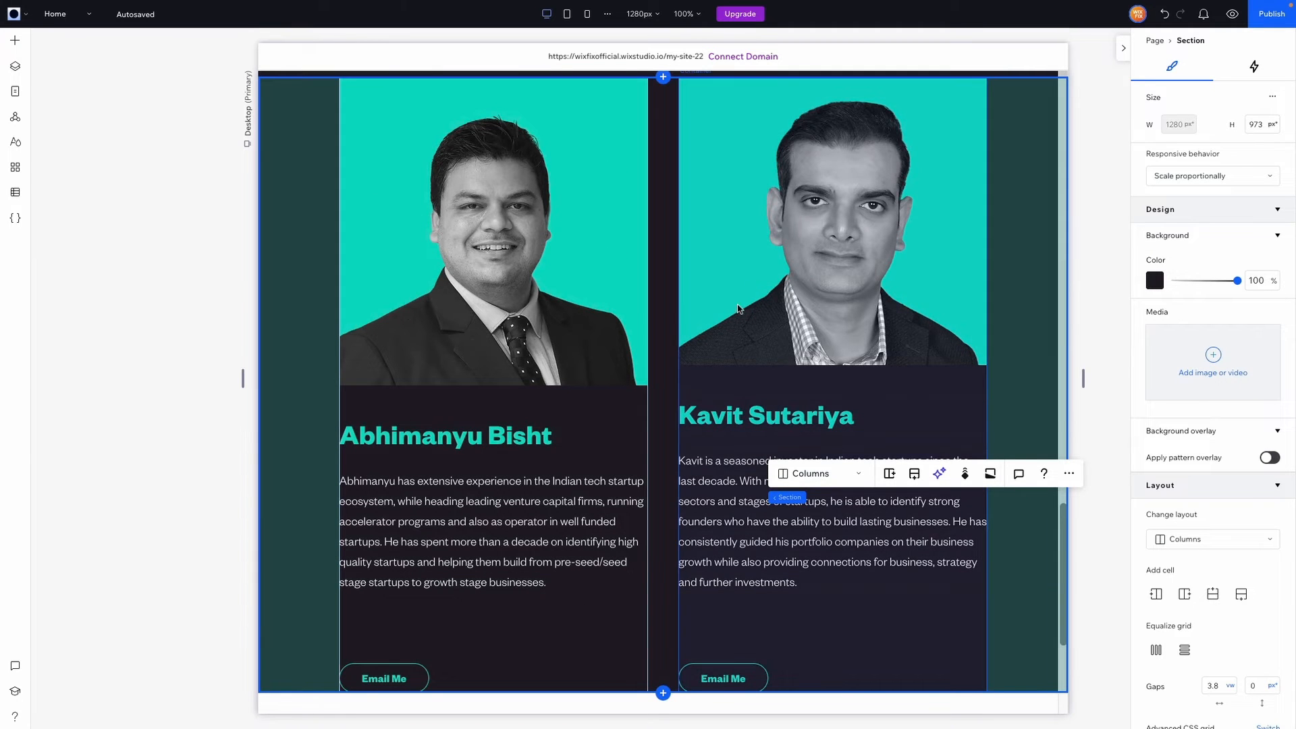
left_click(760, 273)
scroll(760, 272, "up", 1)
Compare both portraits and switch the second card's column to 38.1 vw
left_click(523, 392)
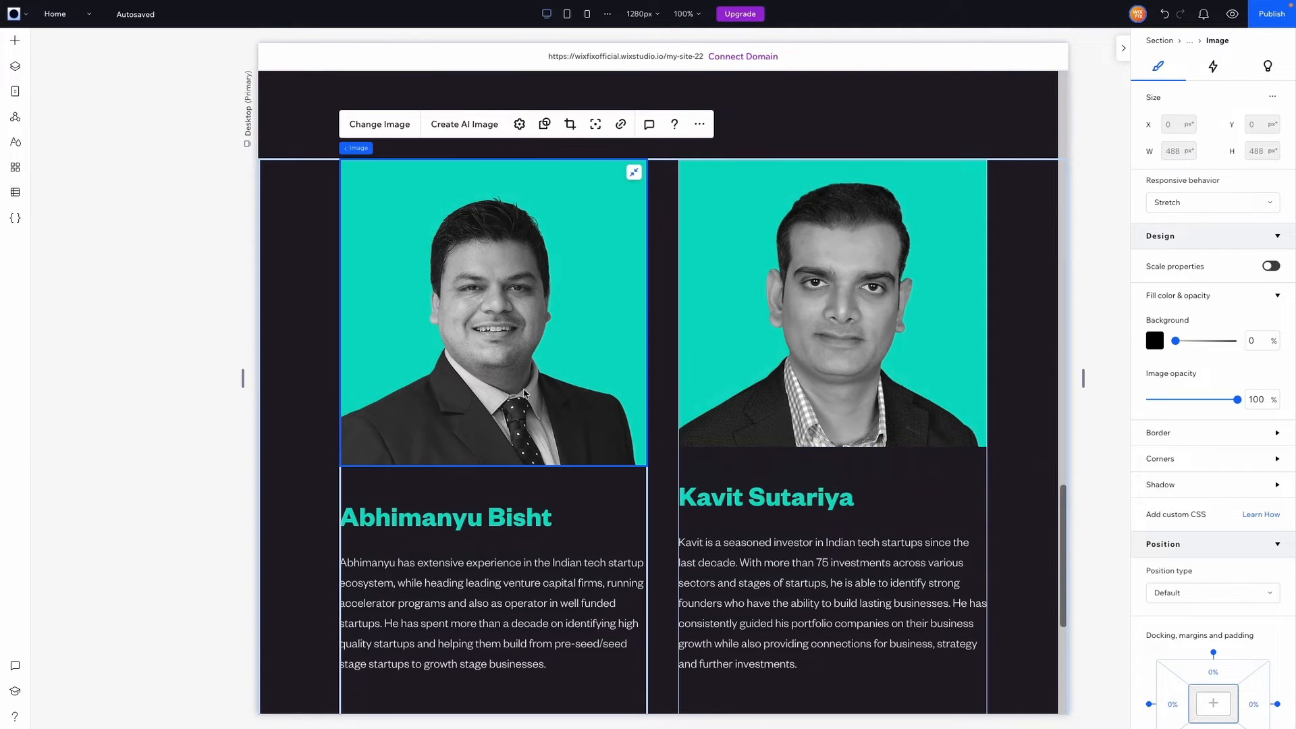
left_click(714, 384)
left_click(569, 390)
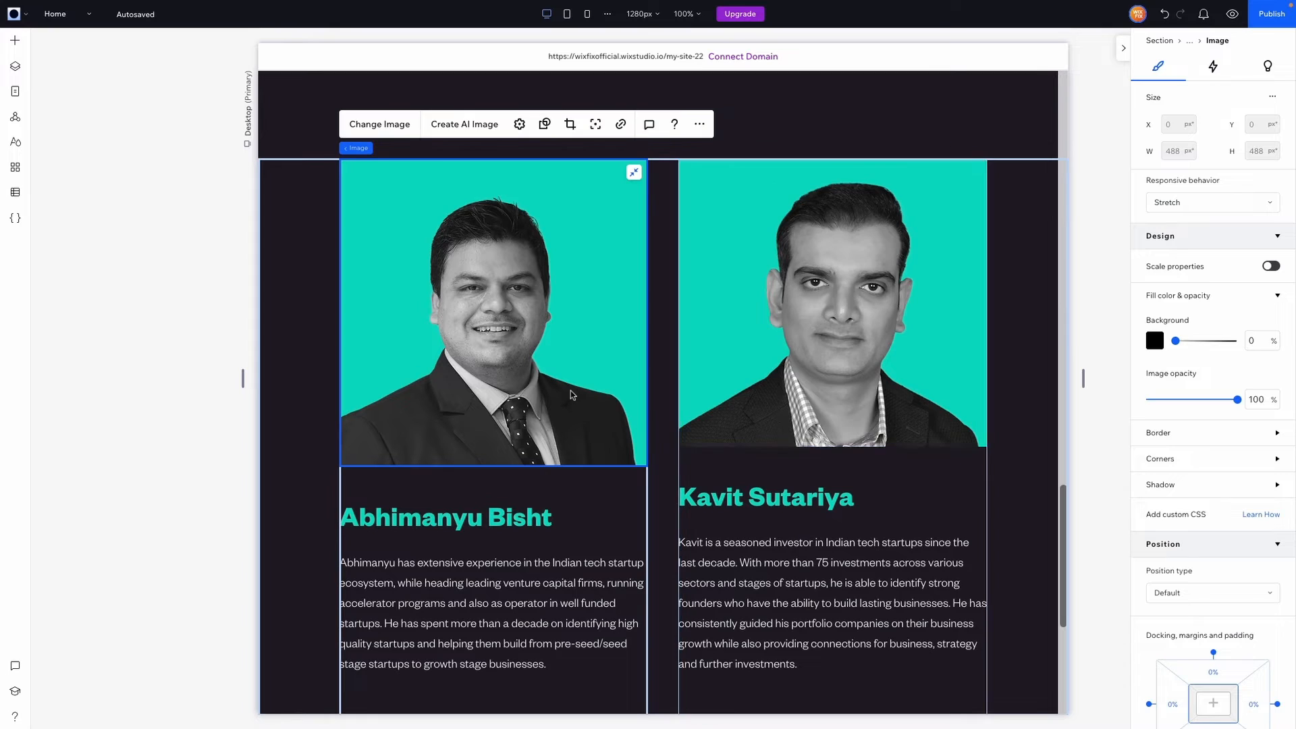
left_click(770, 467)
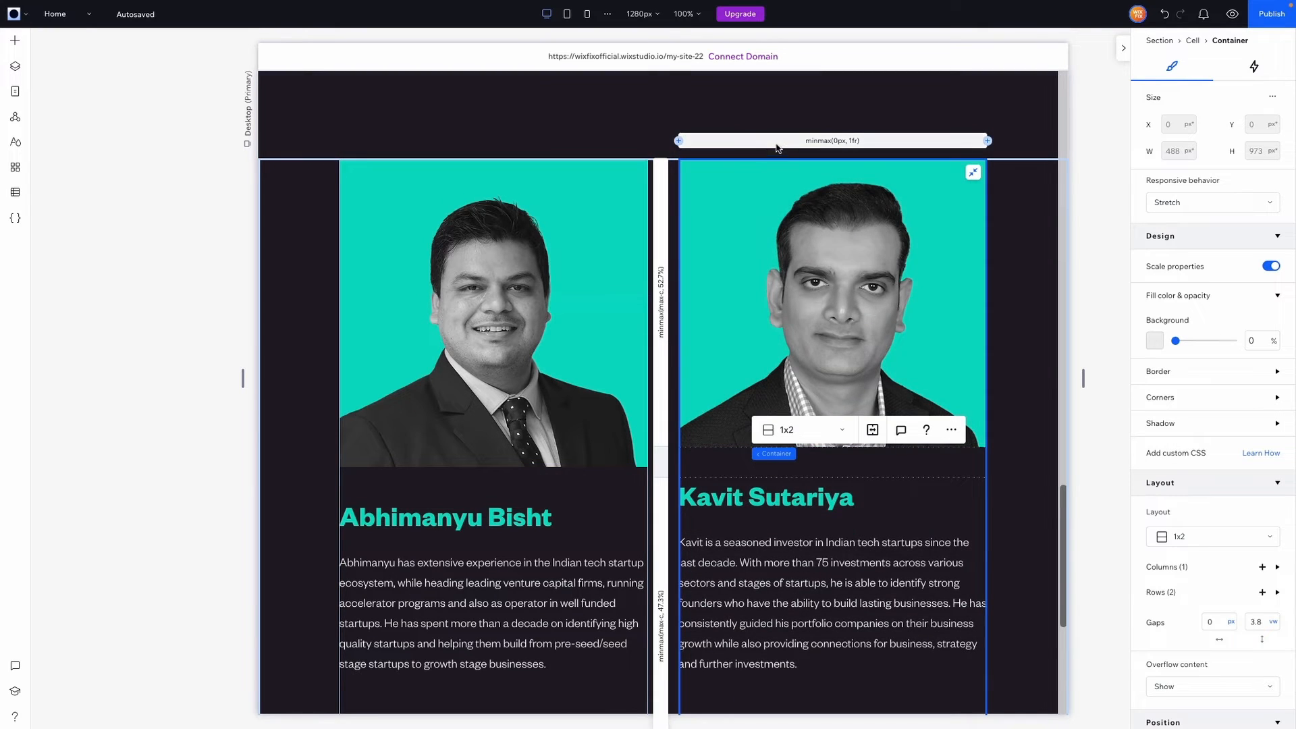
left_click(1167, 566)
left_click(1181, 598)
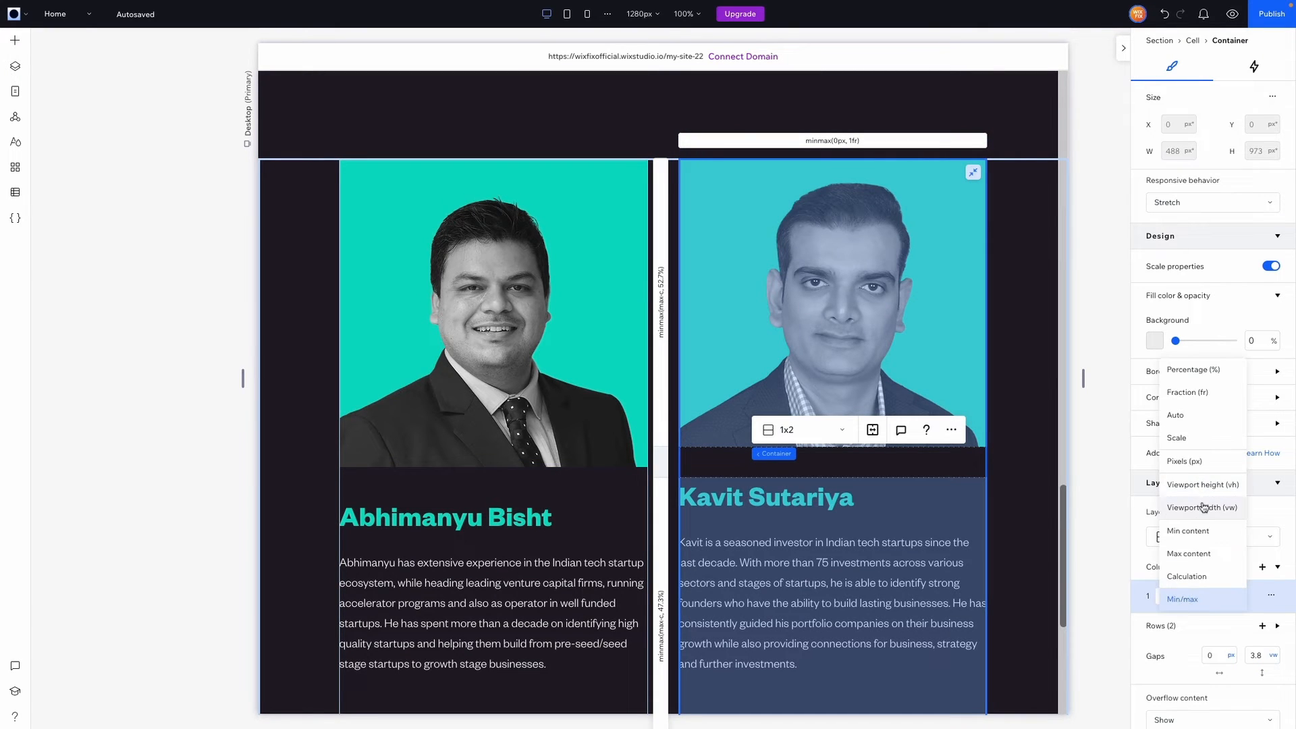
left_click(1195, 507)
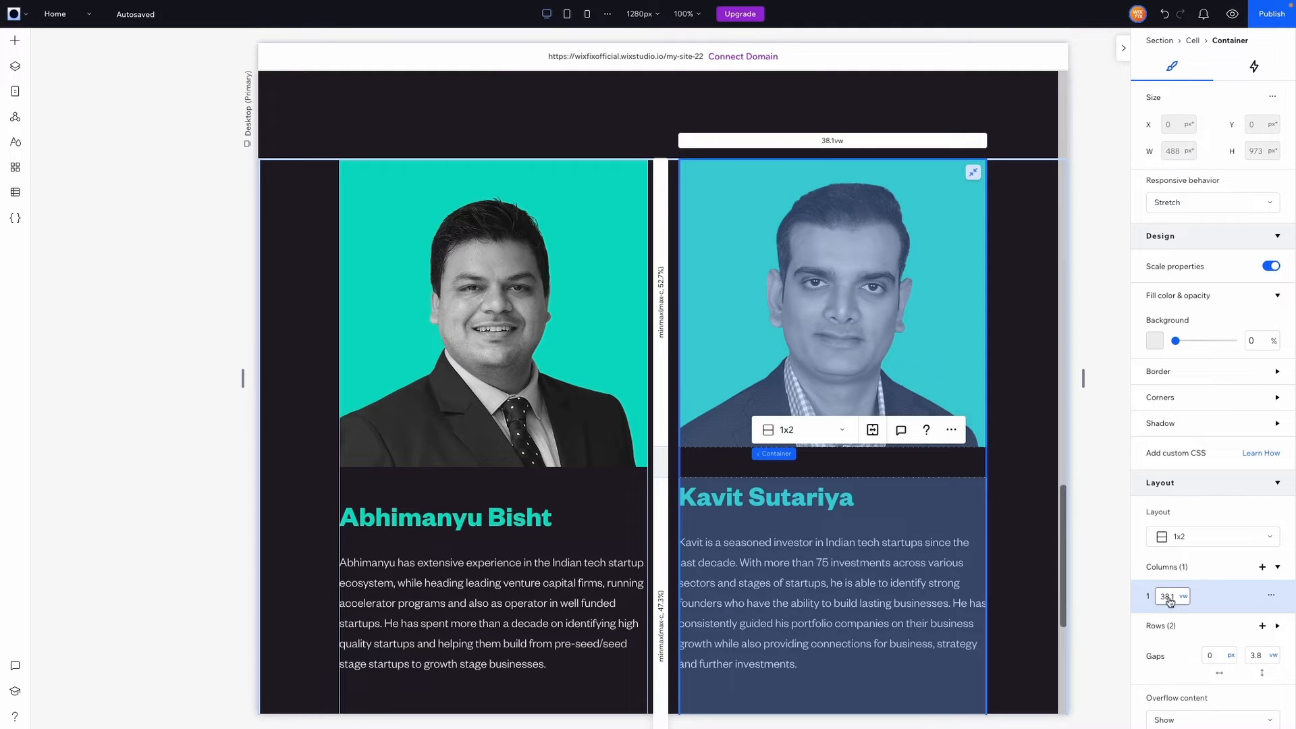
Switch the second card's photo row height to viewport-width units
left_click(1175, 631)
scroll(1167, 621, "down", 1)
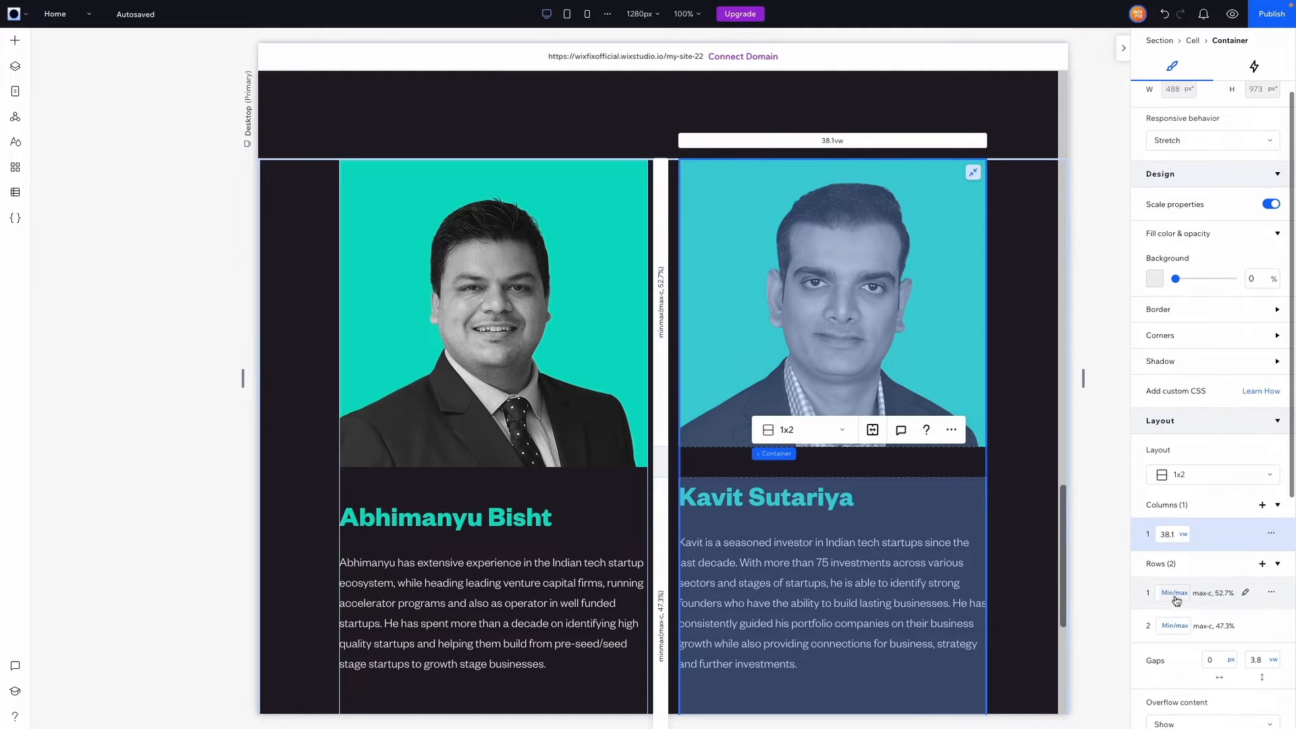
left_click(1172, 593)
left_click(1198, 505)
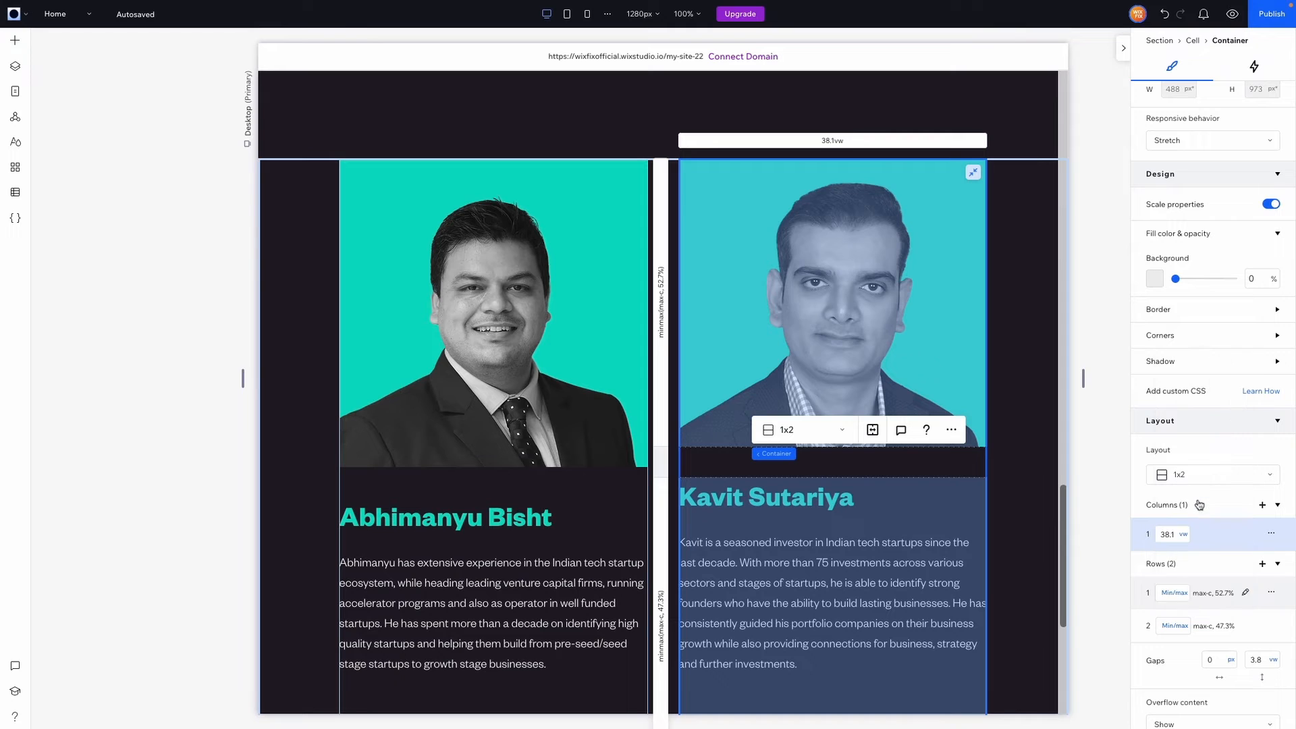
left_click(1173, 592)
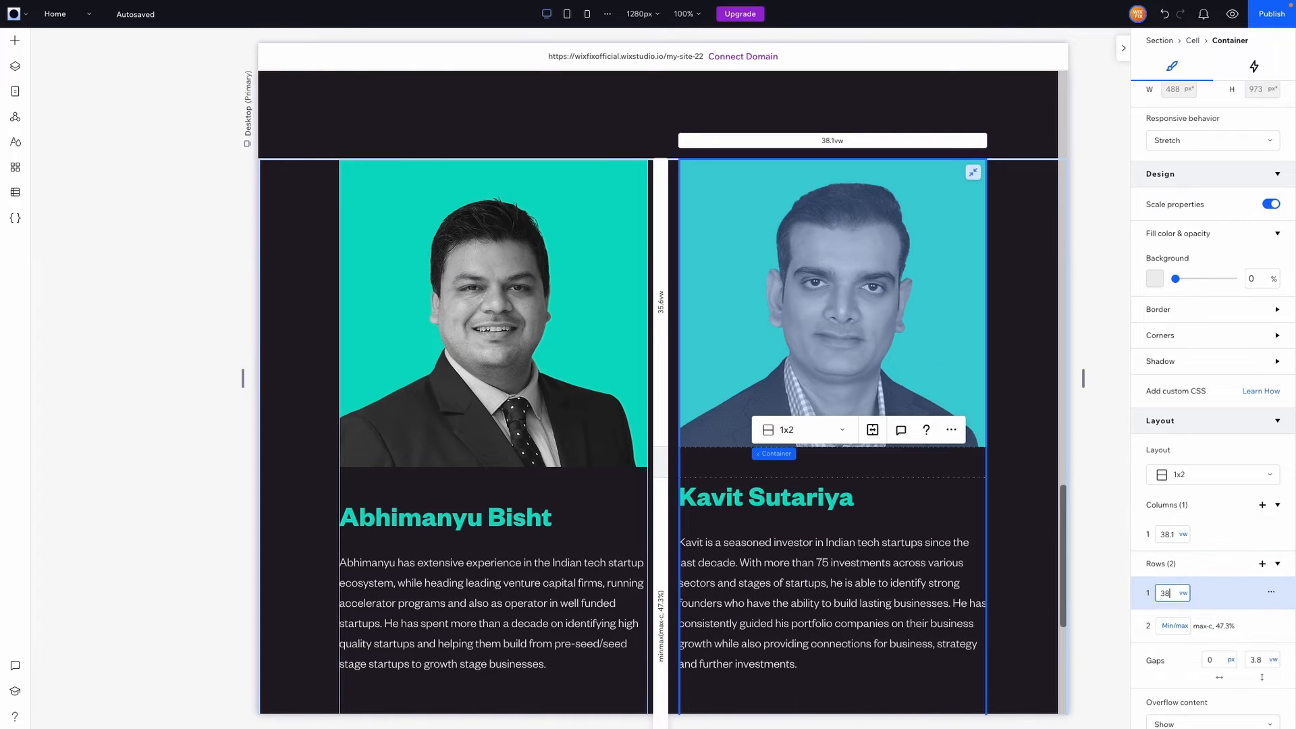
left_click(1013, 459)
scroll(1013, 459, "down", 4)
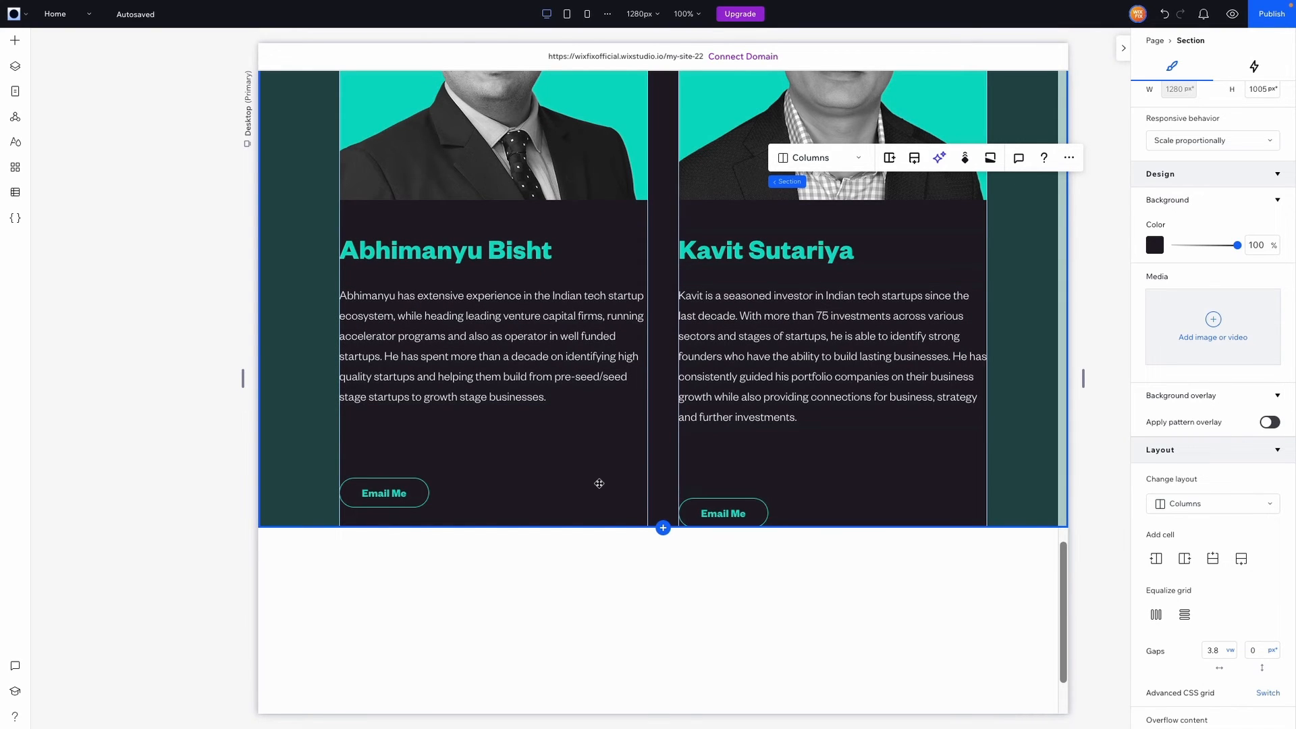
Regroup the left card's name and bio into a stack with a 40% bottom margin
left_click(507, 454)
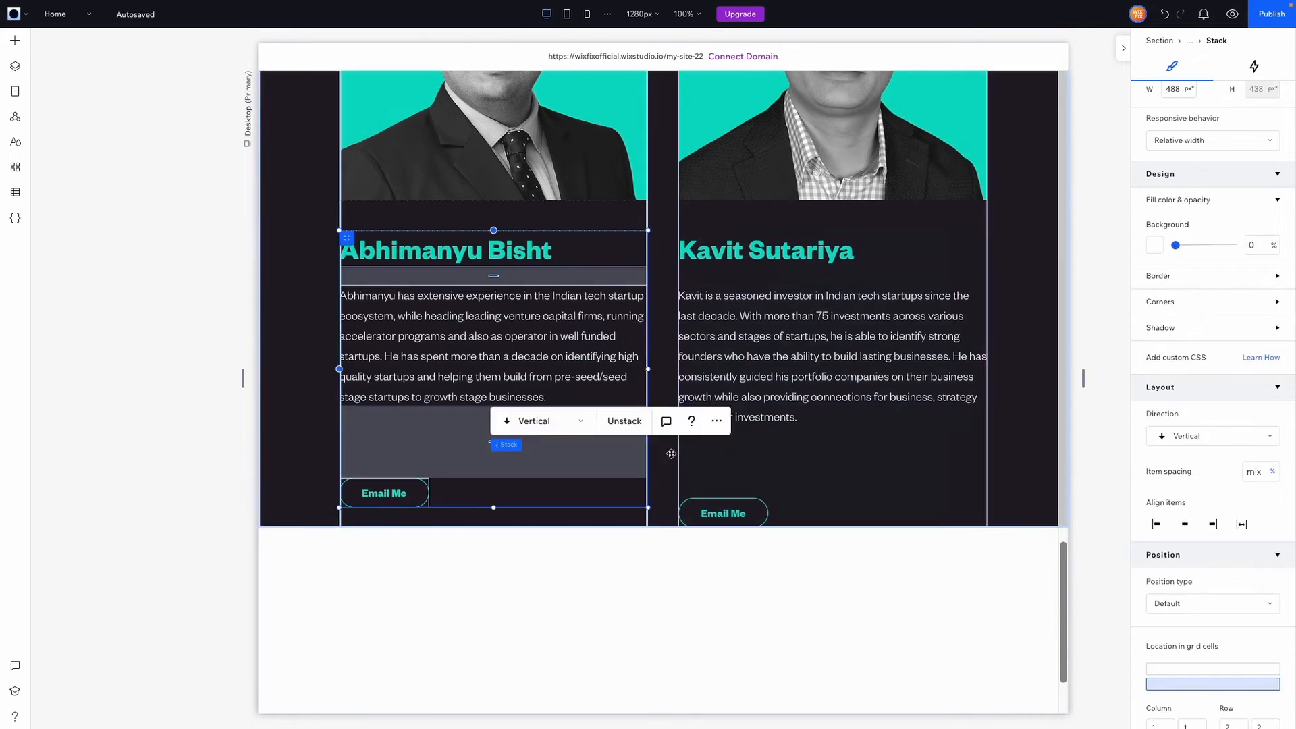
left_click(715, 454)
left_click(512, 452)
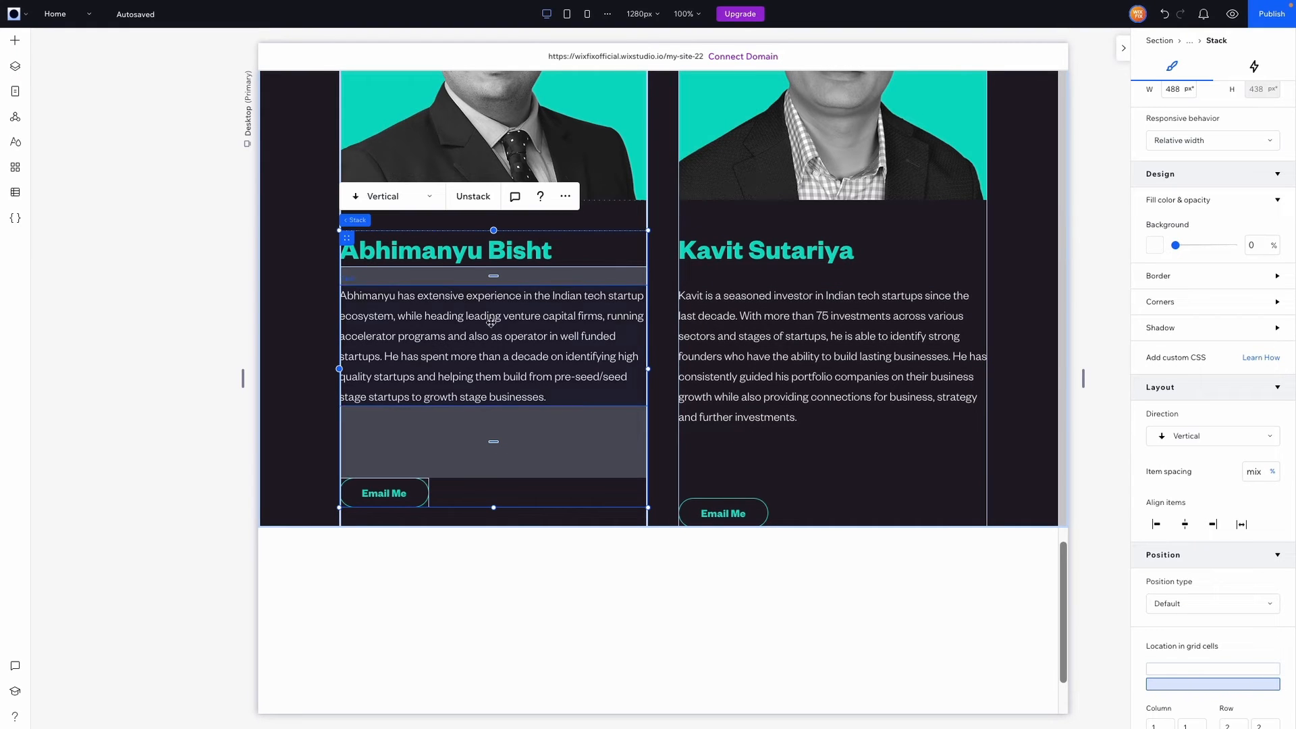
left_click(479, 196)
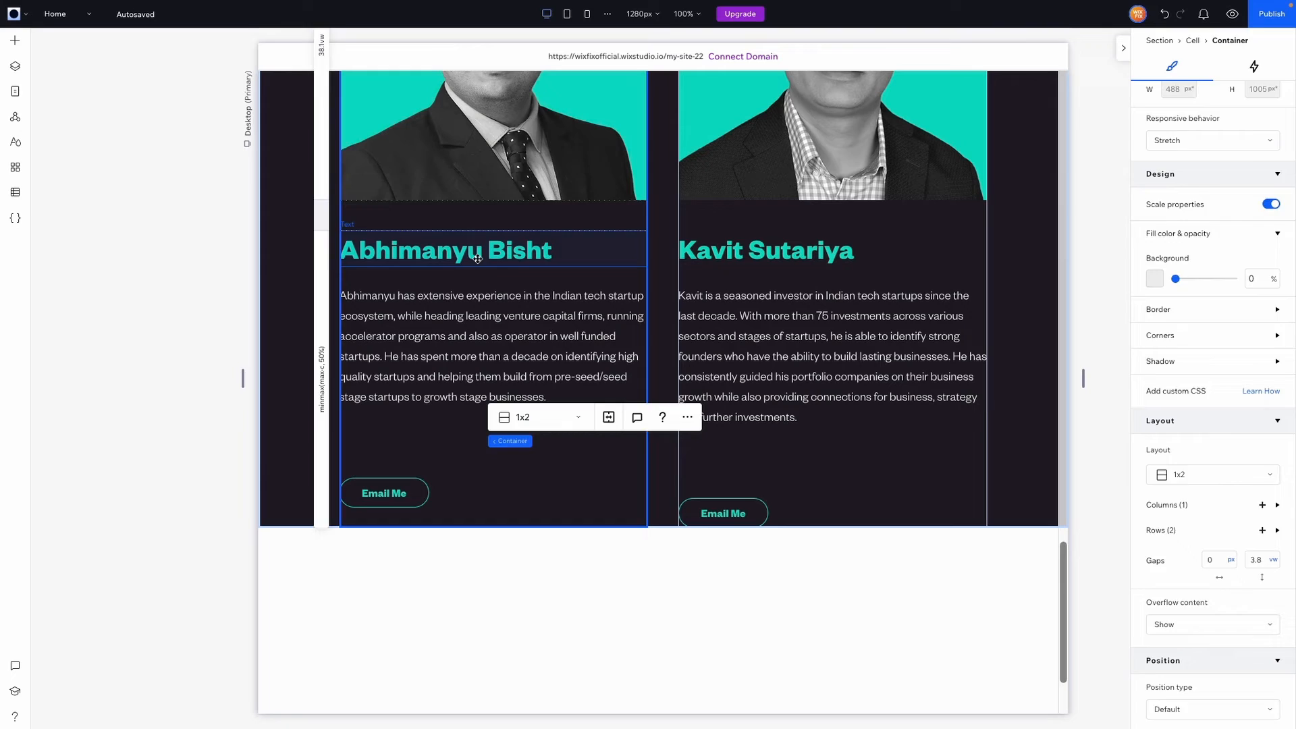
left_click(477, 259)
left_click(463, 297, "shift")
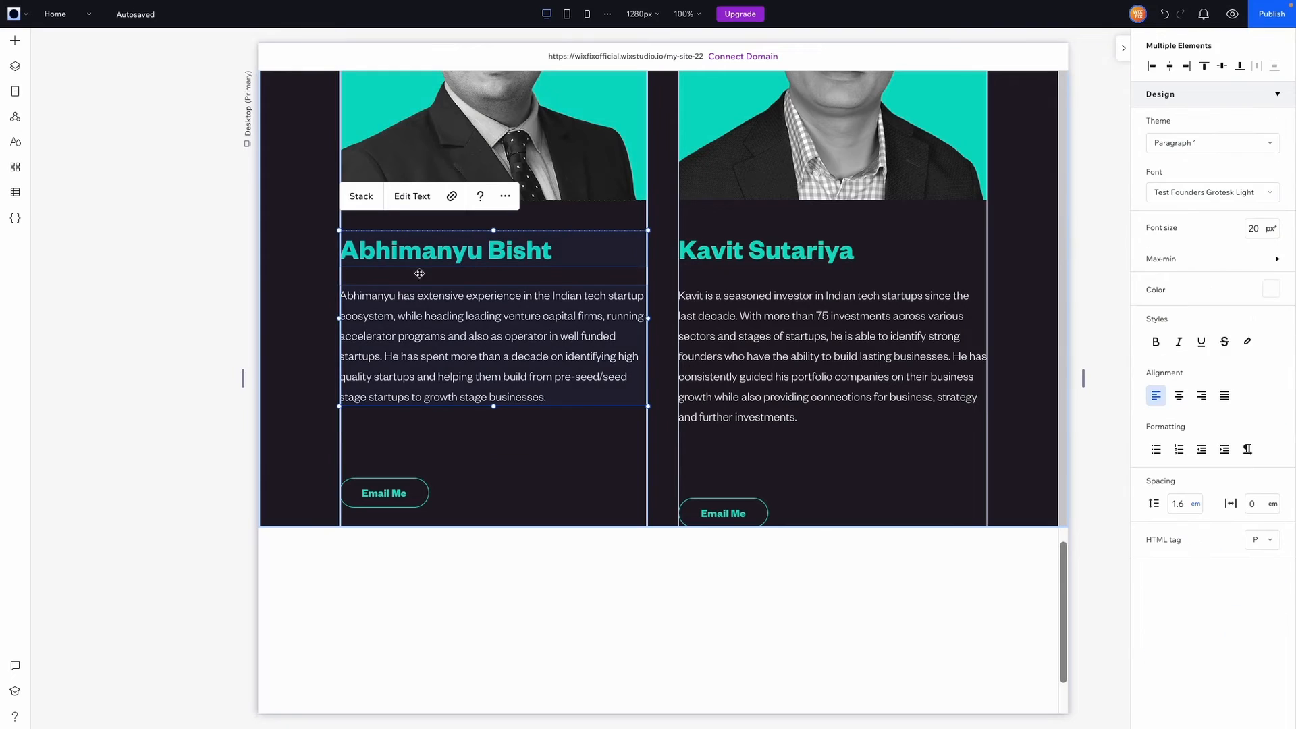
left_click(370, 200)
left_click(1218, 591)
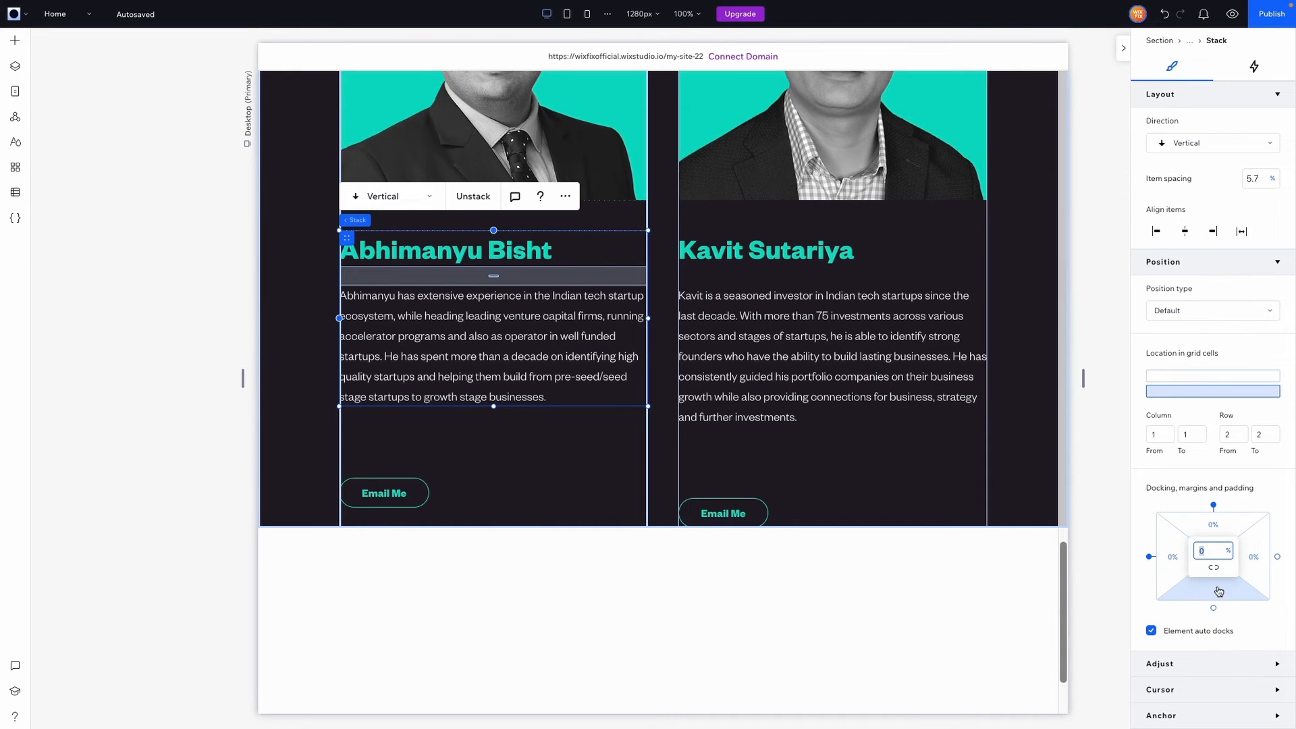
type("40")
key("Return")
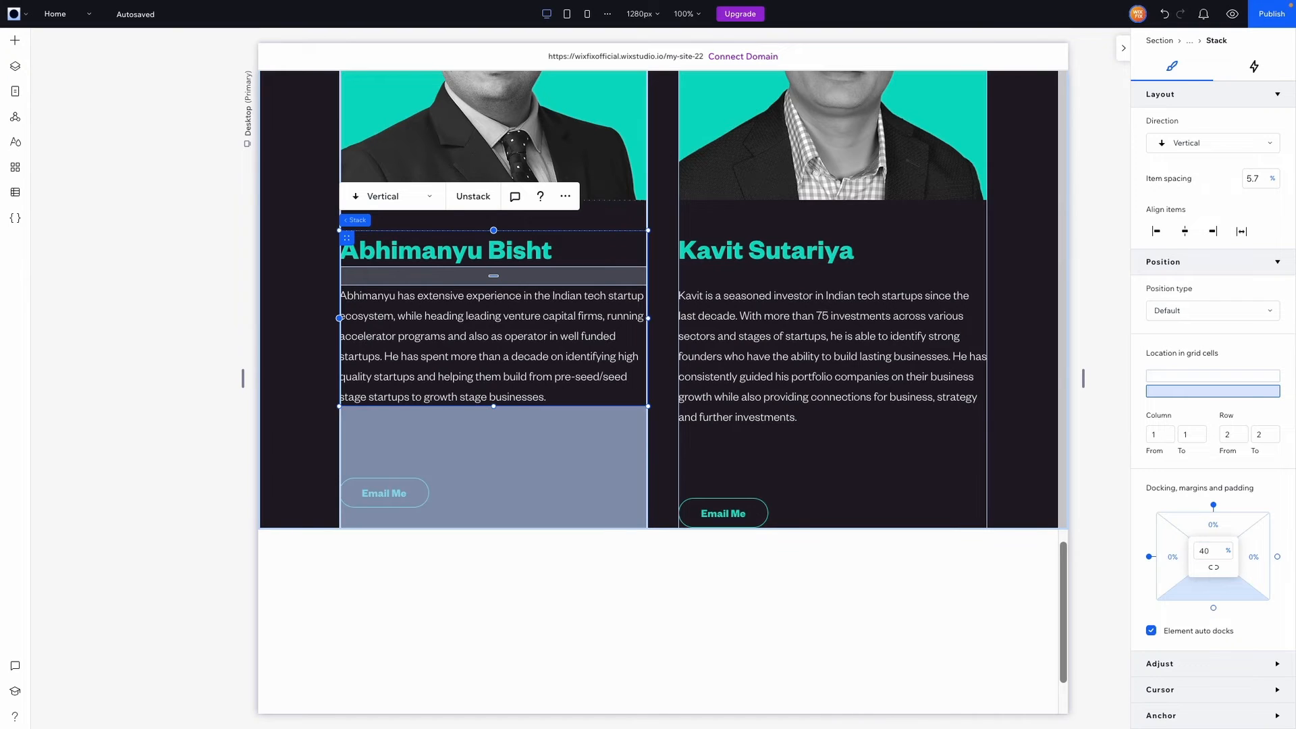
Align the left card's Email Me button to the bottom of its column
left_click(392, 493)
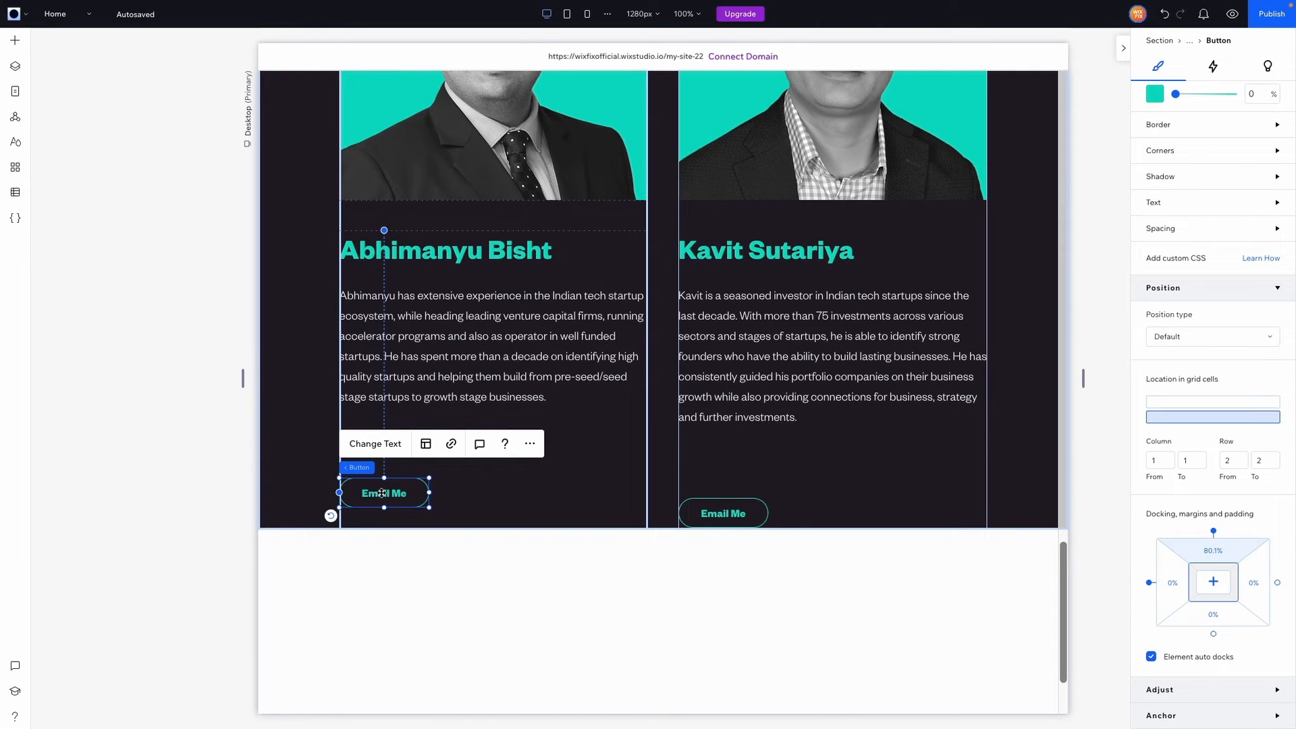
scroll(1198, 215, "up", 5)
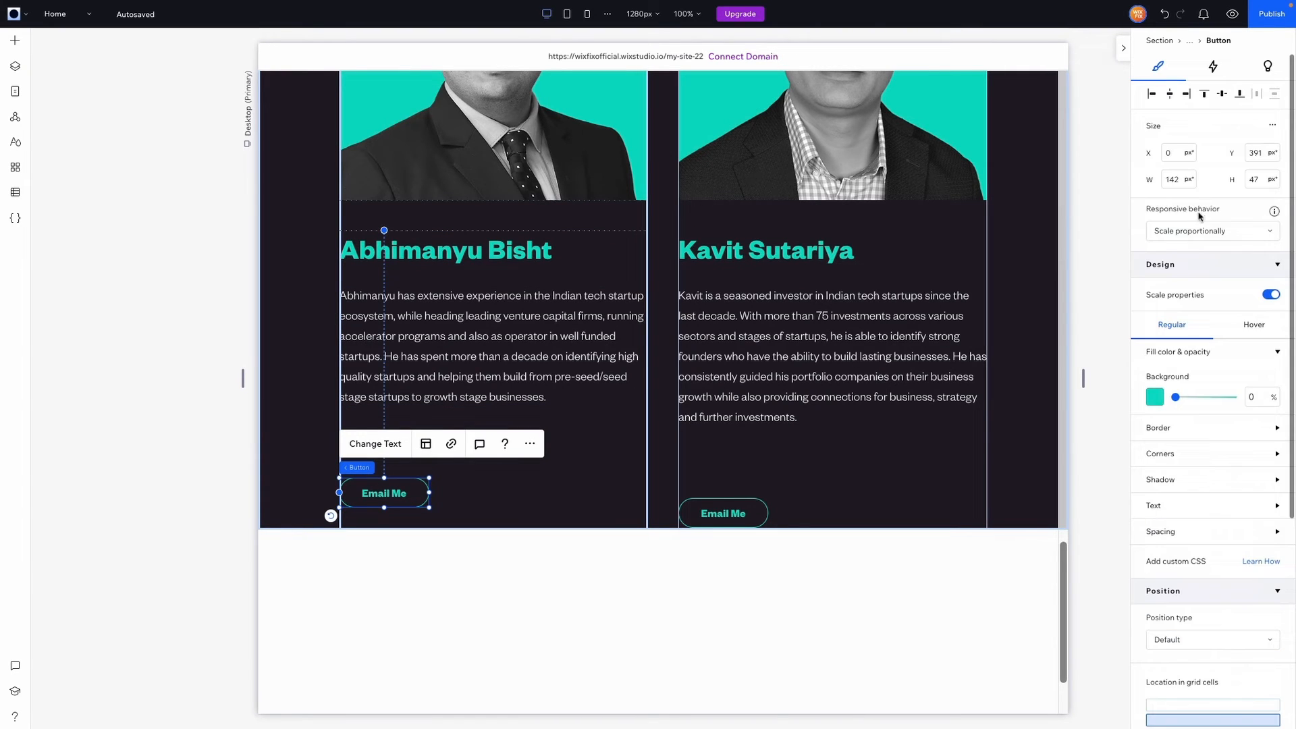
left_click(1242, 94)
left_click(792, 274)
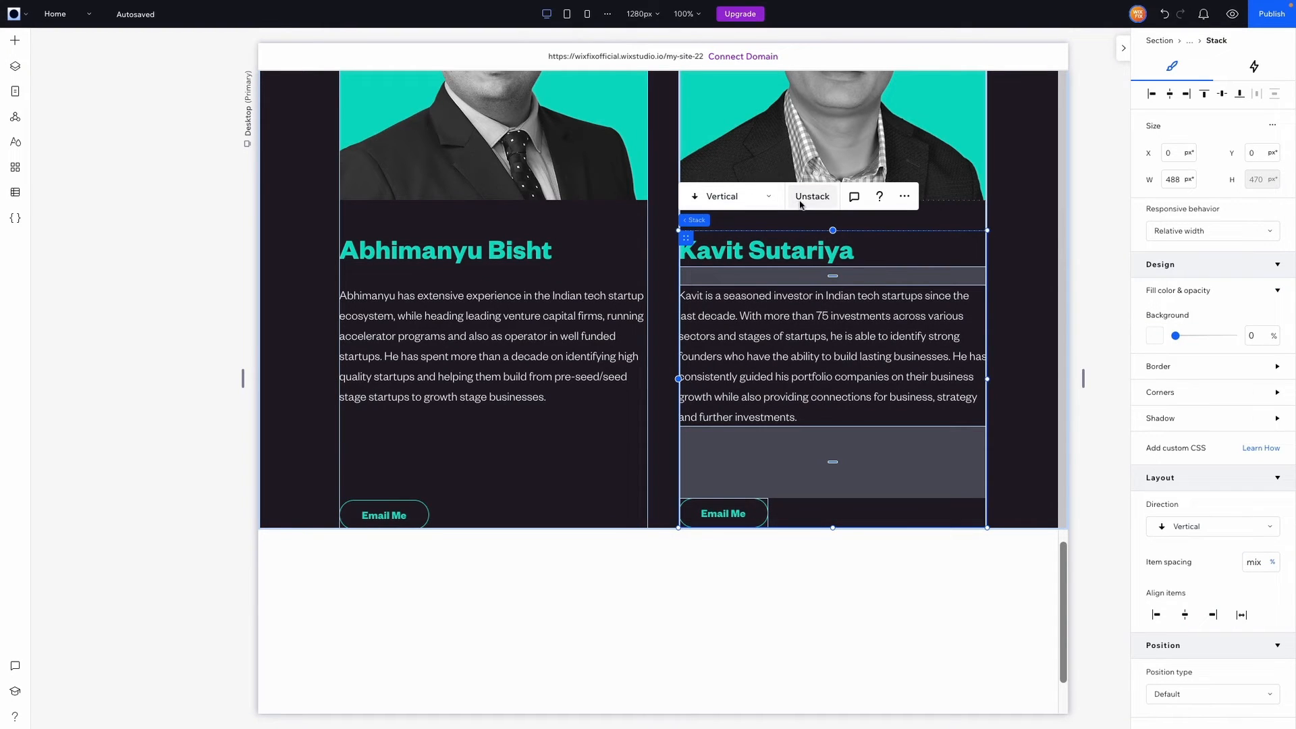
Re-stack the right card's name and bio with a 40% bottom margin
left_click(800, 200)
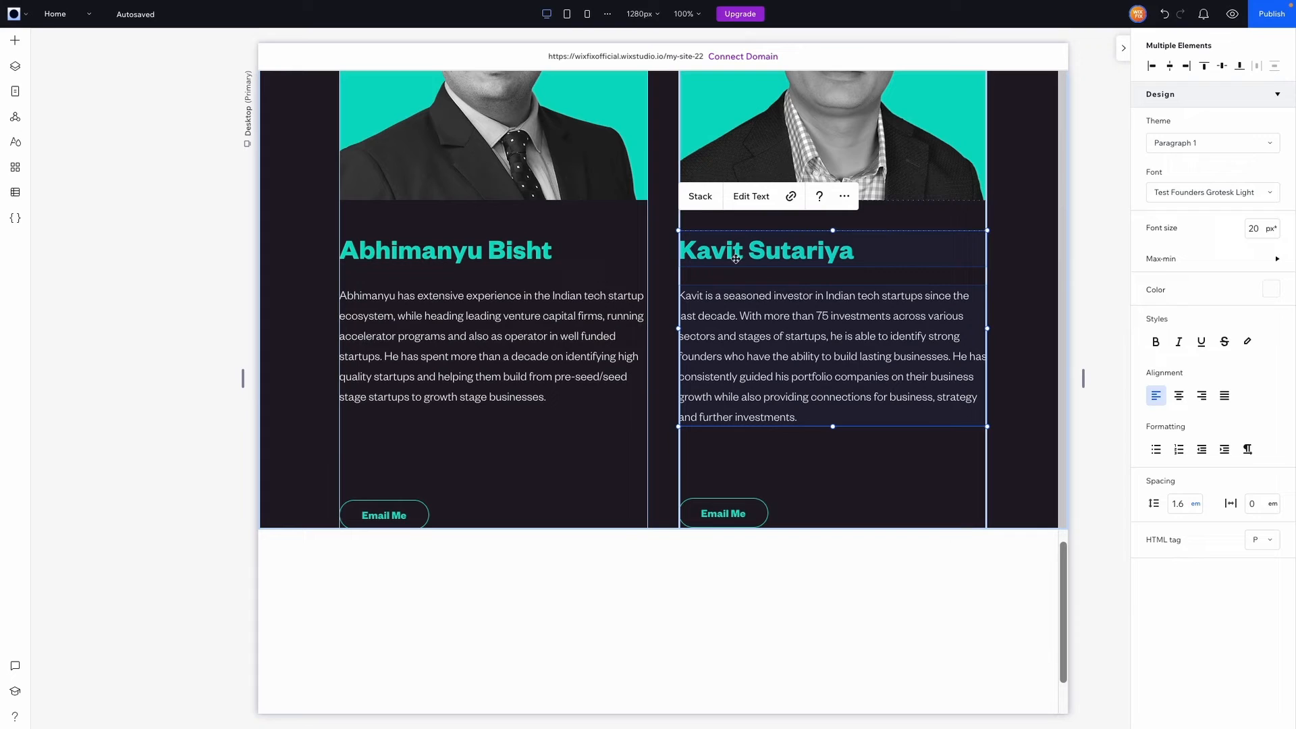
left_click(700, 195)
scroll(1208, 472, "down", 5)
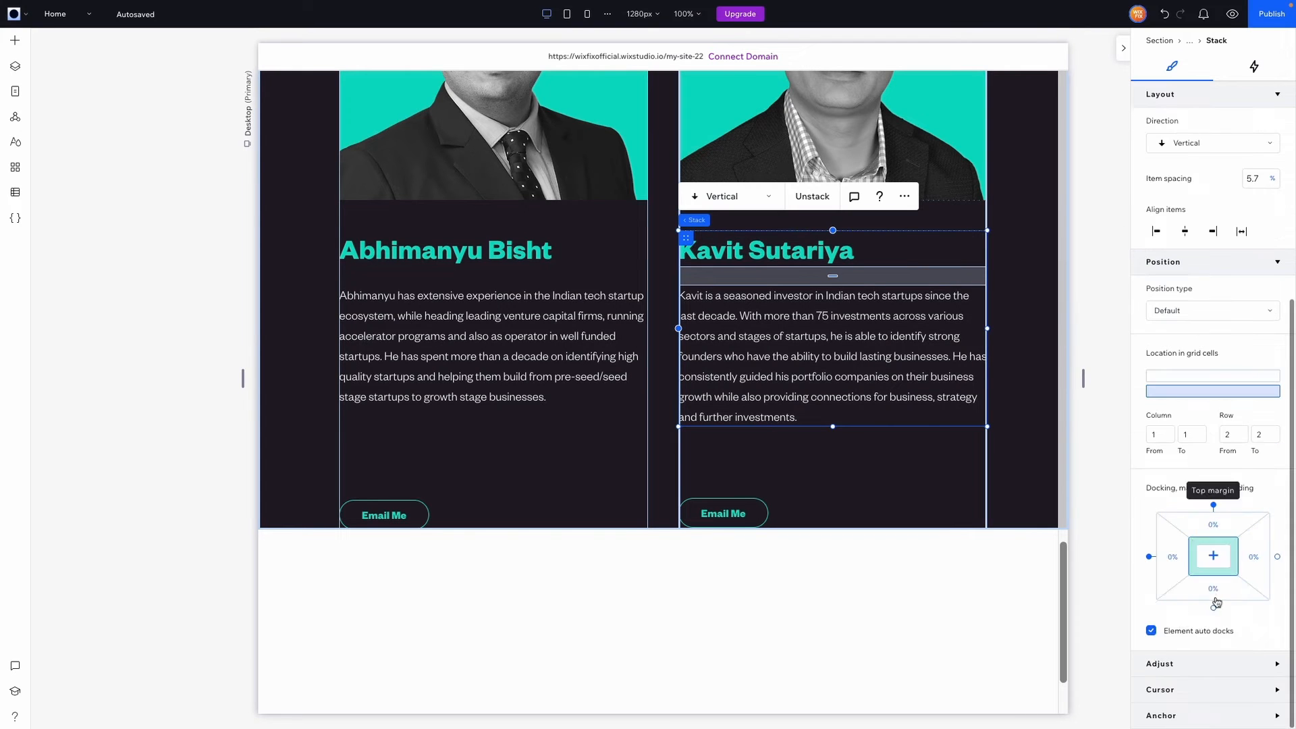
left_click(1217, 598)
type("40")
key("Return")
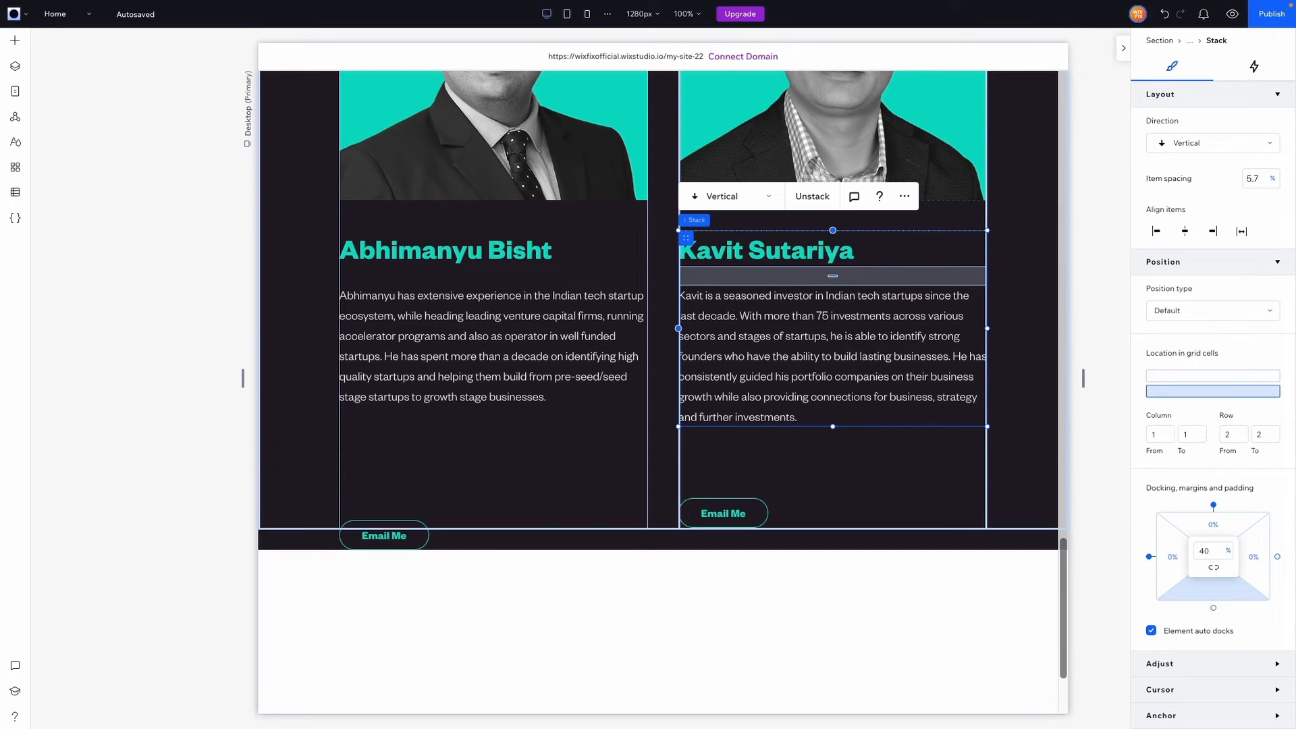
Align the right card's Email Me button to the bottom of its column
left_click(723, 513)
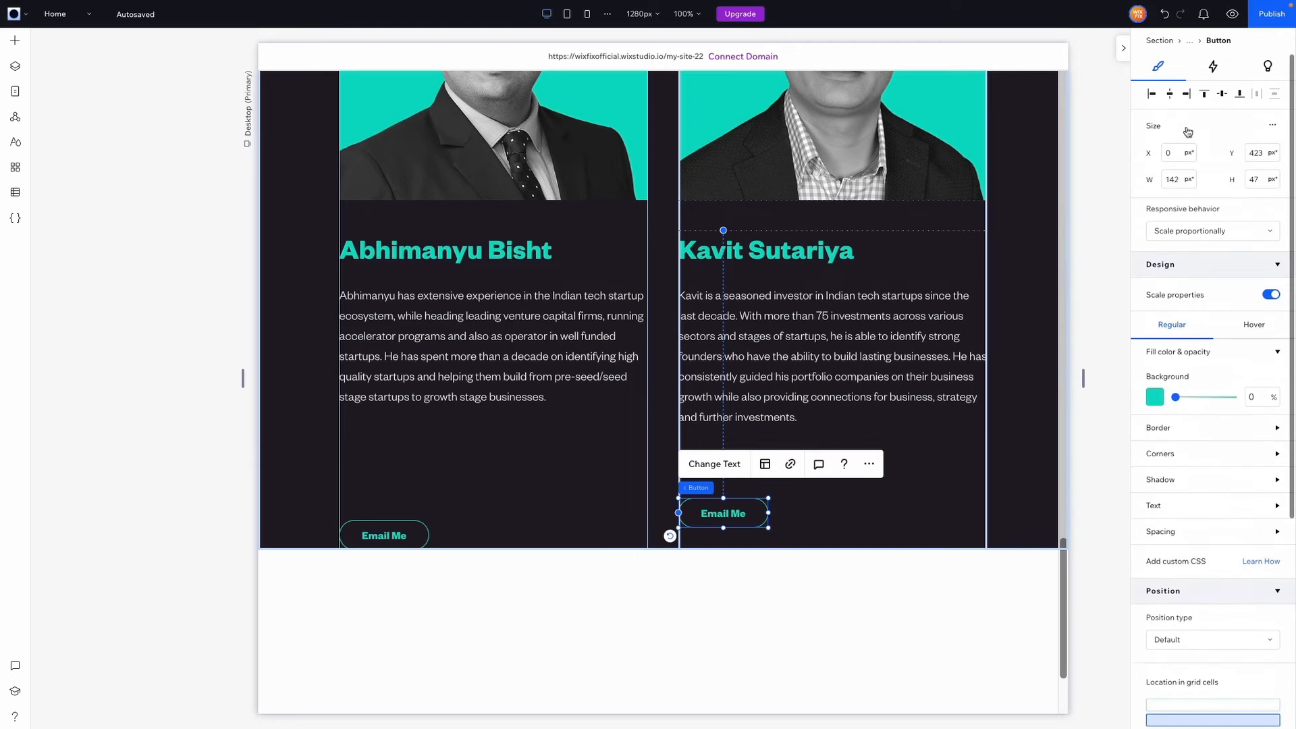
left_click(1239, 93)
left_click(1105, 385)
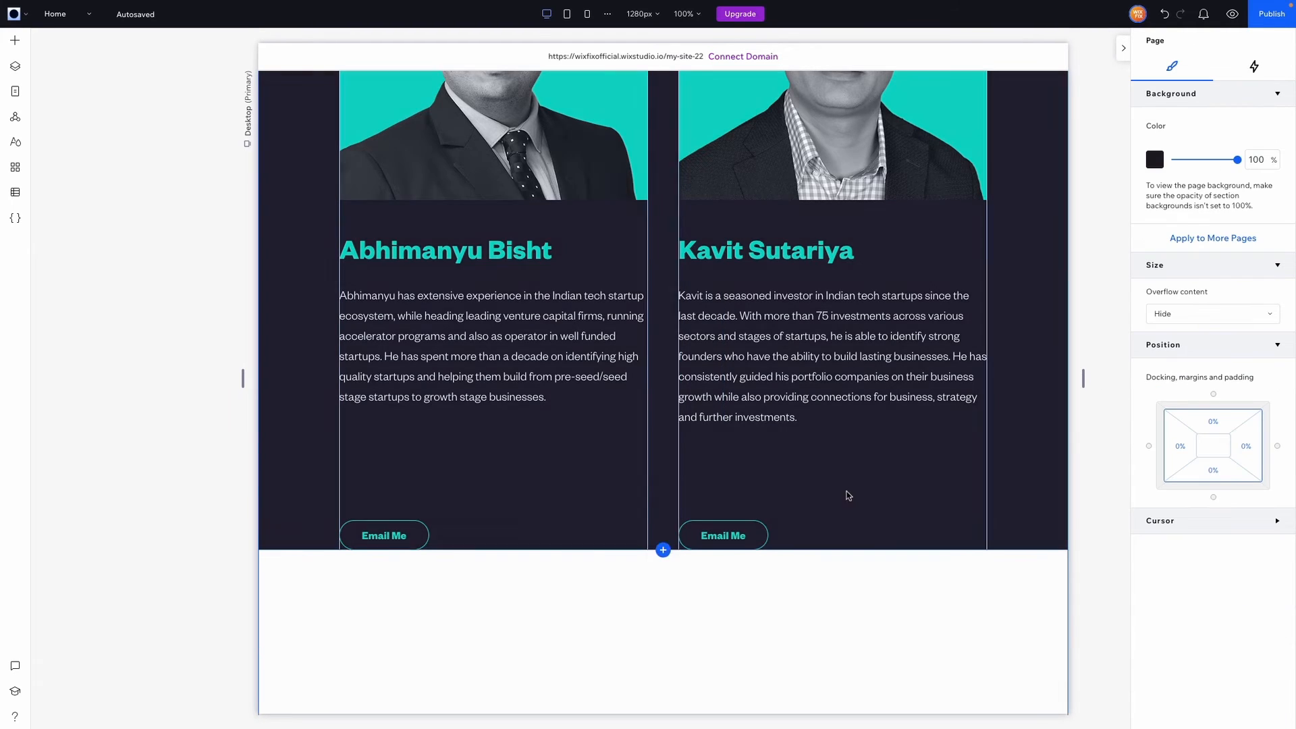
left_click(797, 307)
scroll(1194, 439, "down", 4)
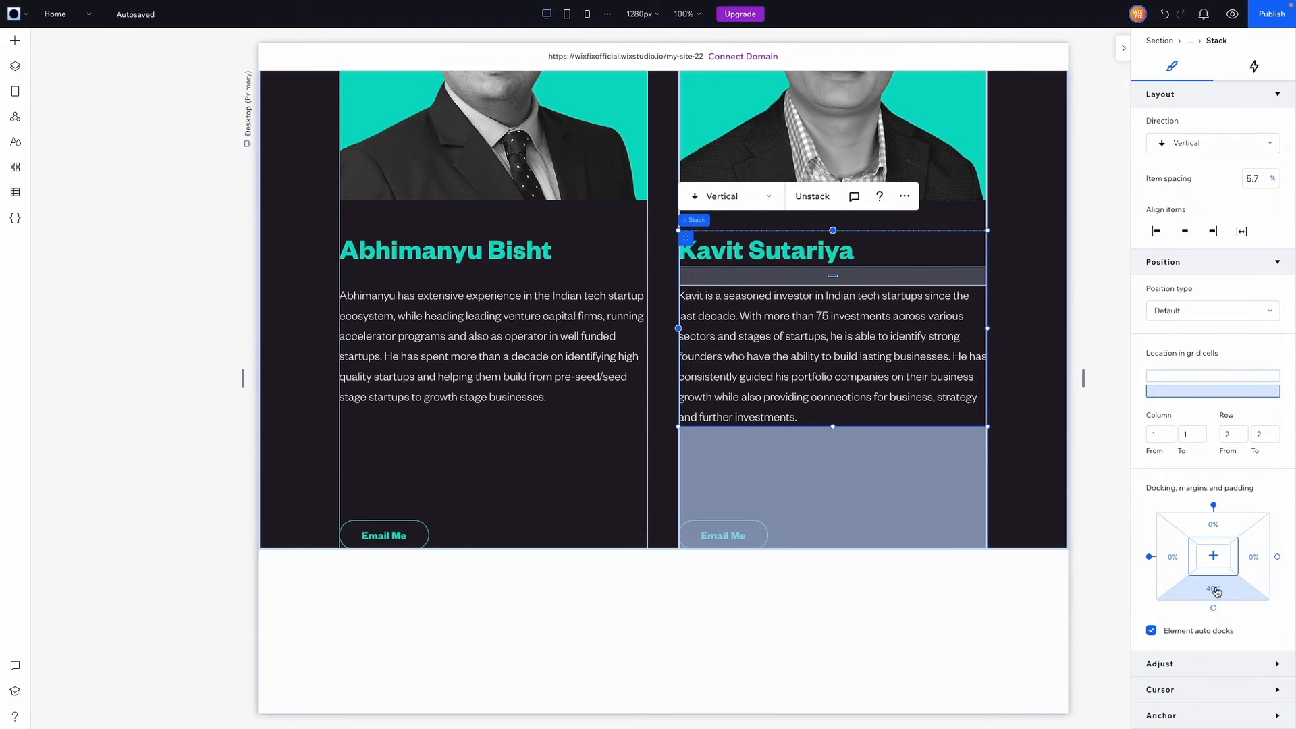
Set the founders section height to 1041 px
left_click(463, 438)
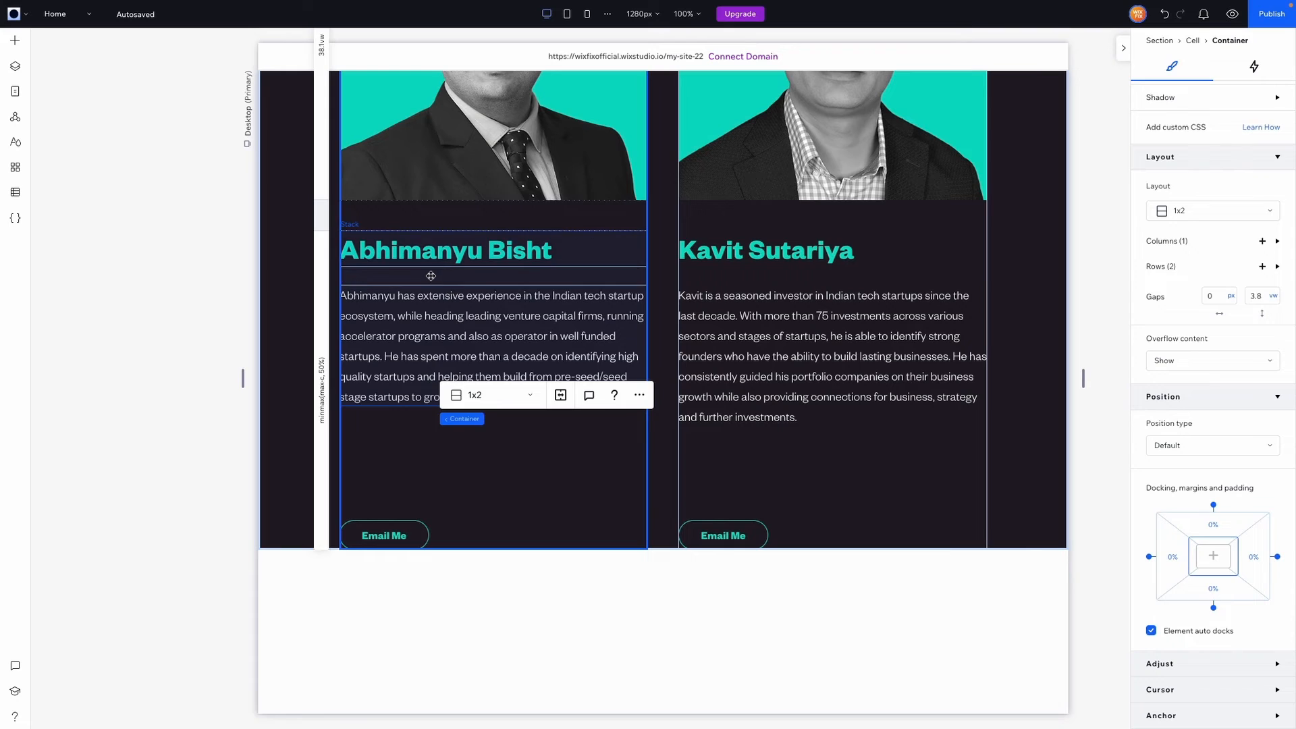
left_click(430, 276)
left_click(1026, 451)
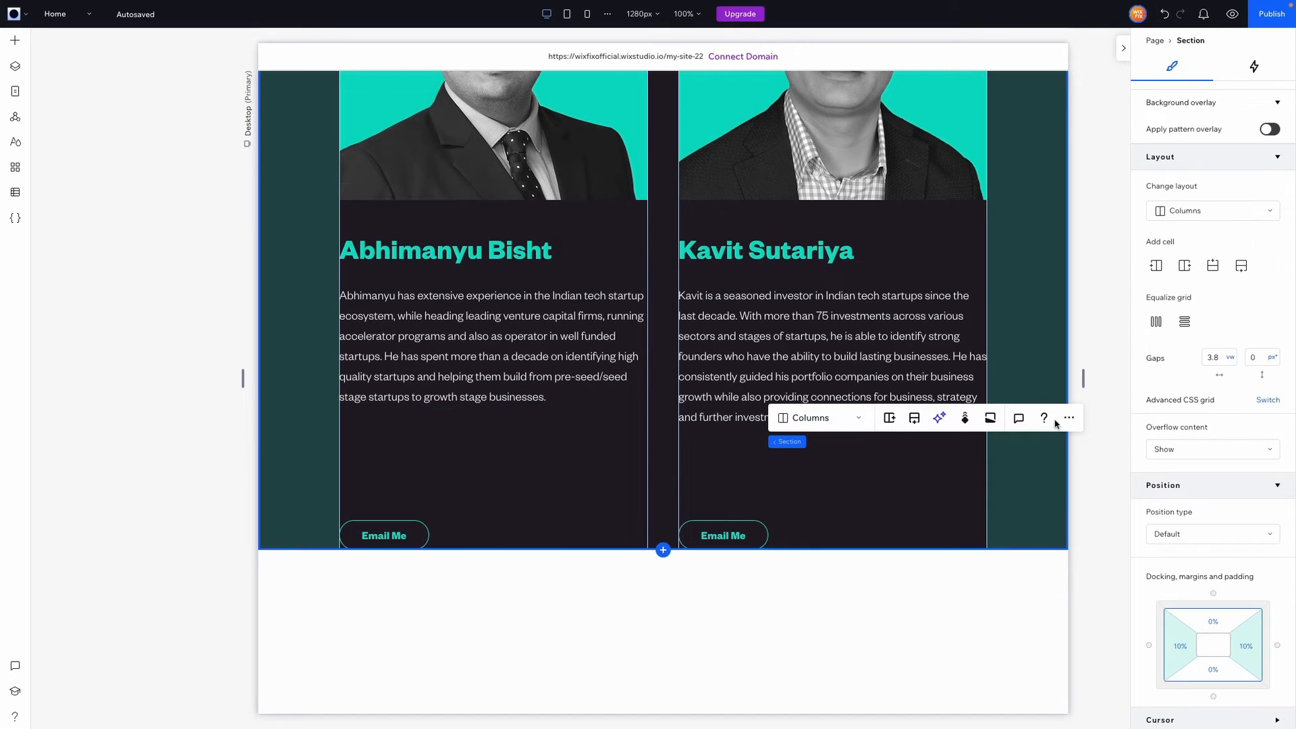
scroll(1203, 251, "up", 5)
left_click(1253, 124)
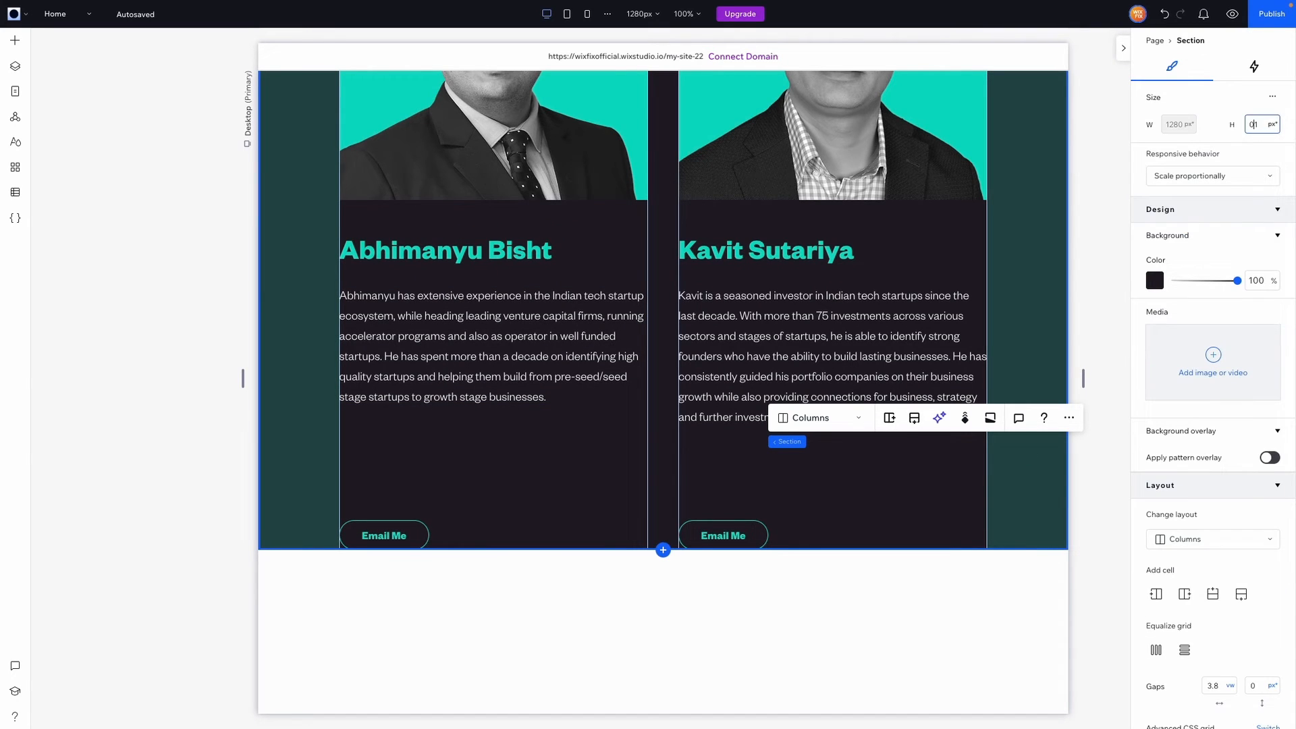
key("Return")
scroll(1002, 360, "up", 4)
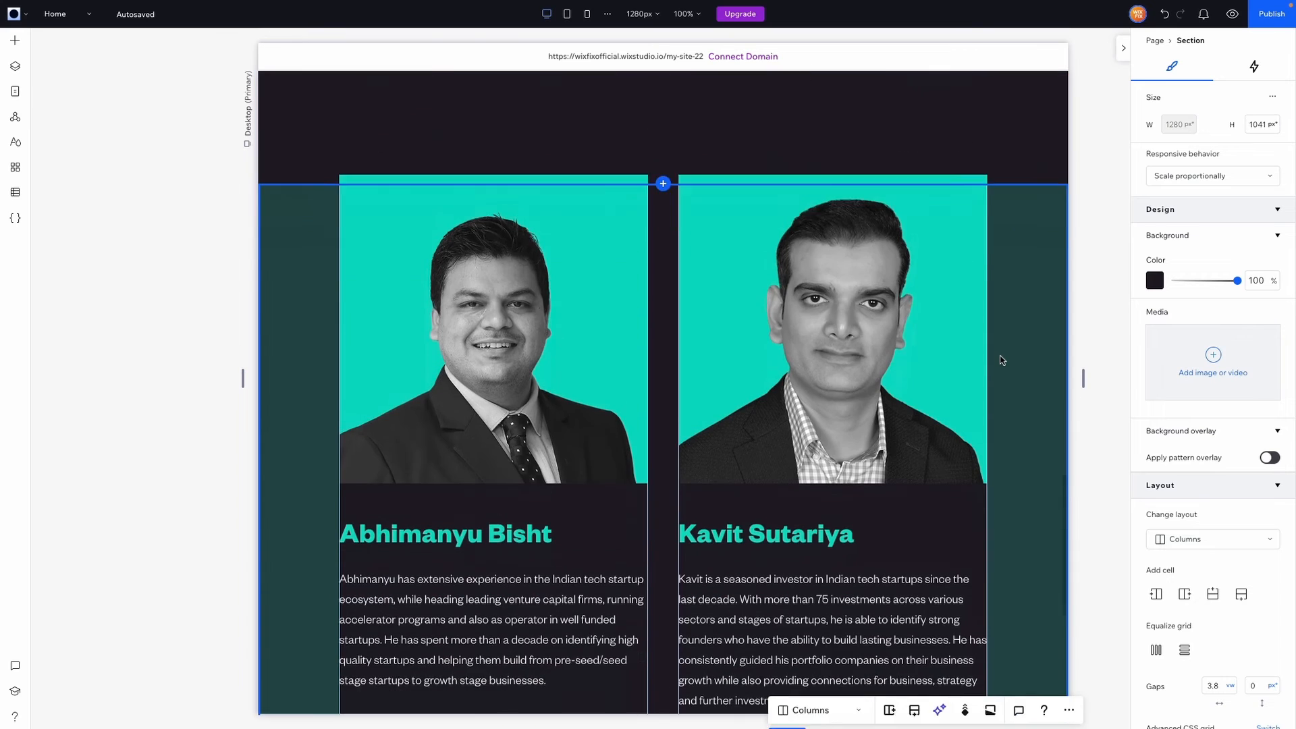
scroll(1002, 360, "down", 2)
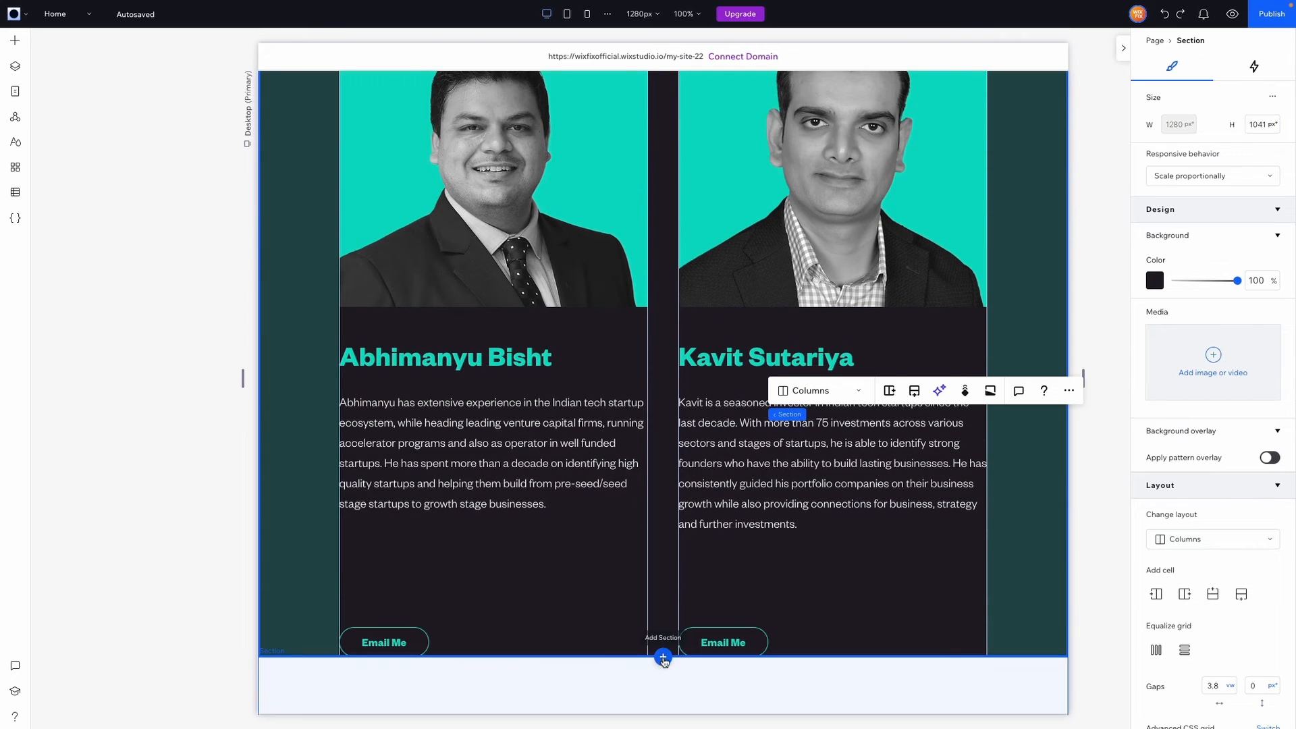
scroll(664, 641, "down", 6)
Add a blank section with the darkest theme colour background and 900 px height
left_click(663, 237)
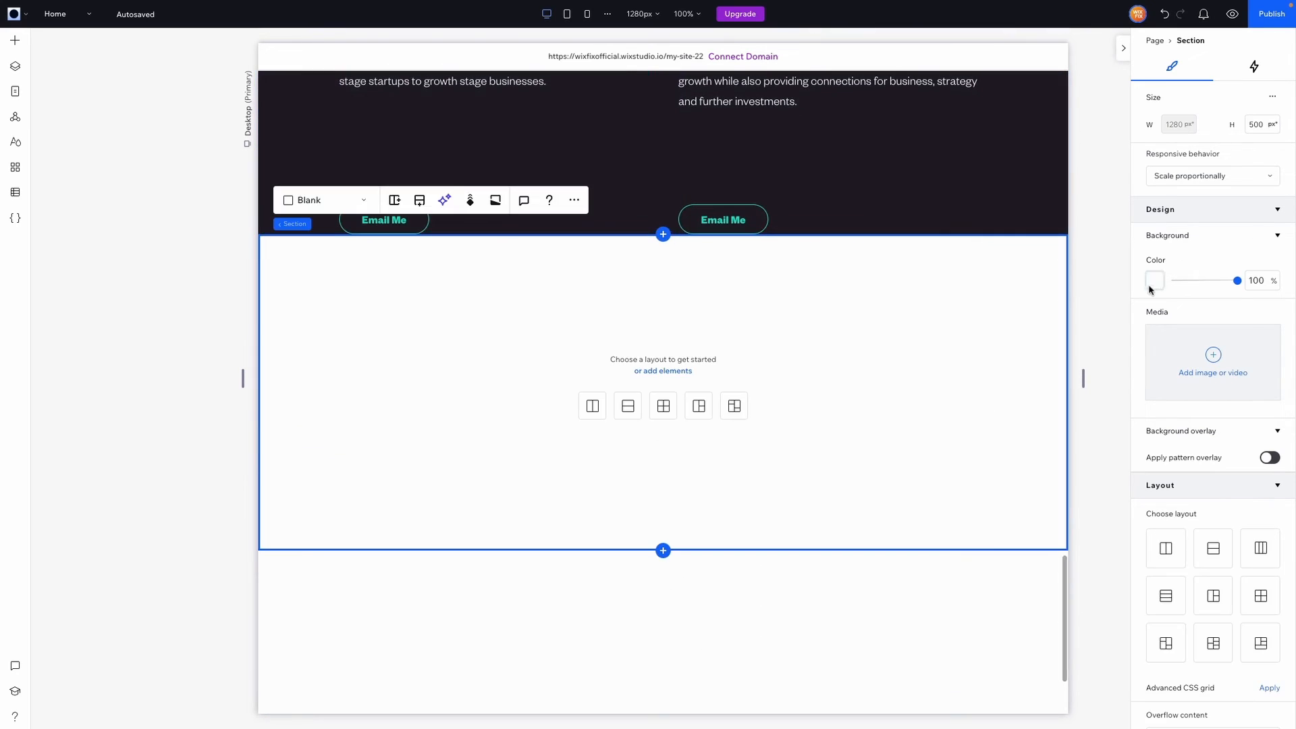
left_click(1153, 282)
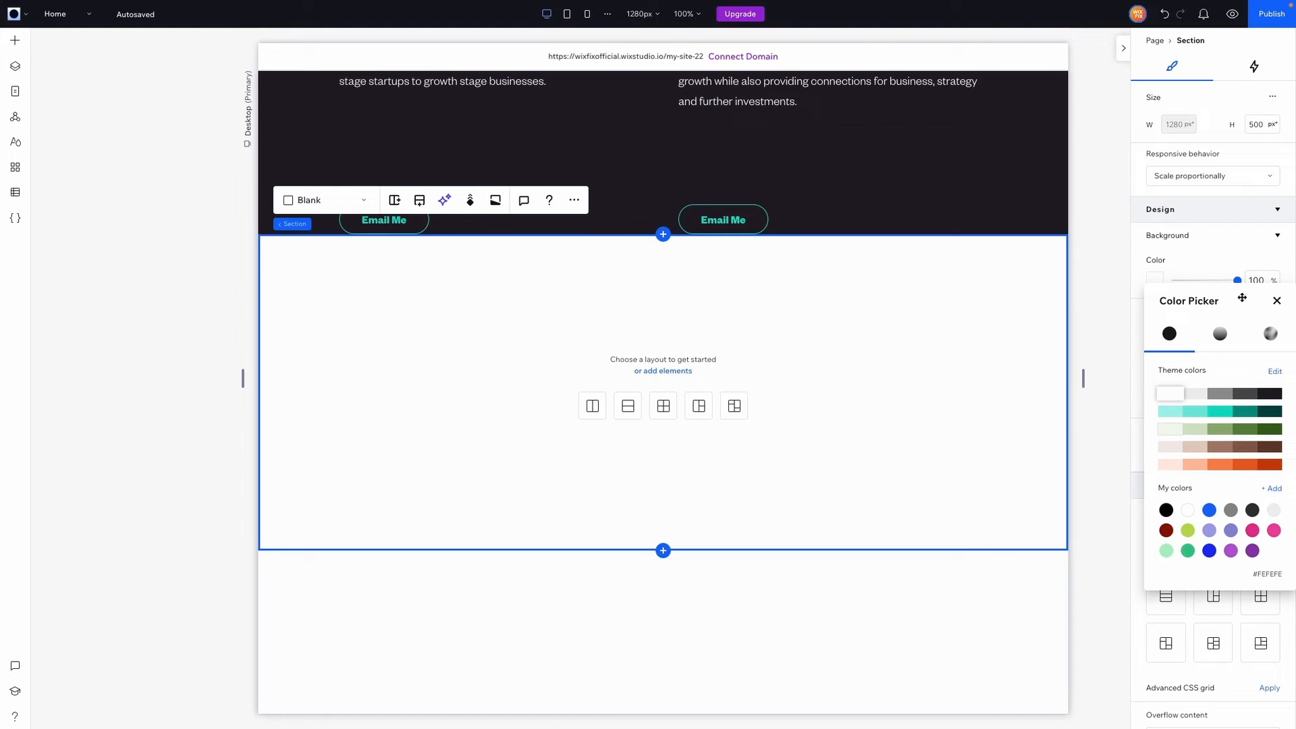
left_click(1270, 394)
left_click(960, 366)
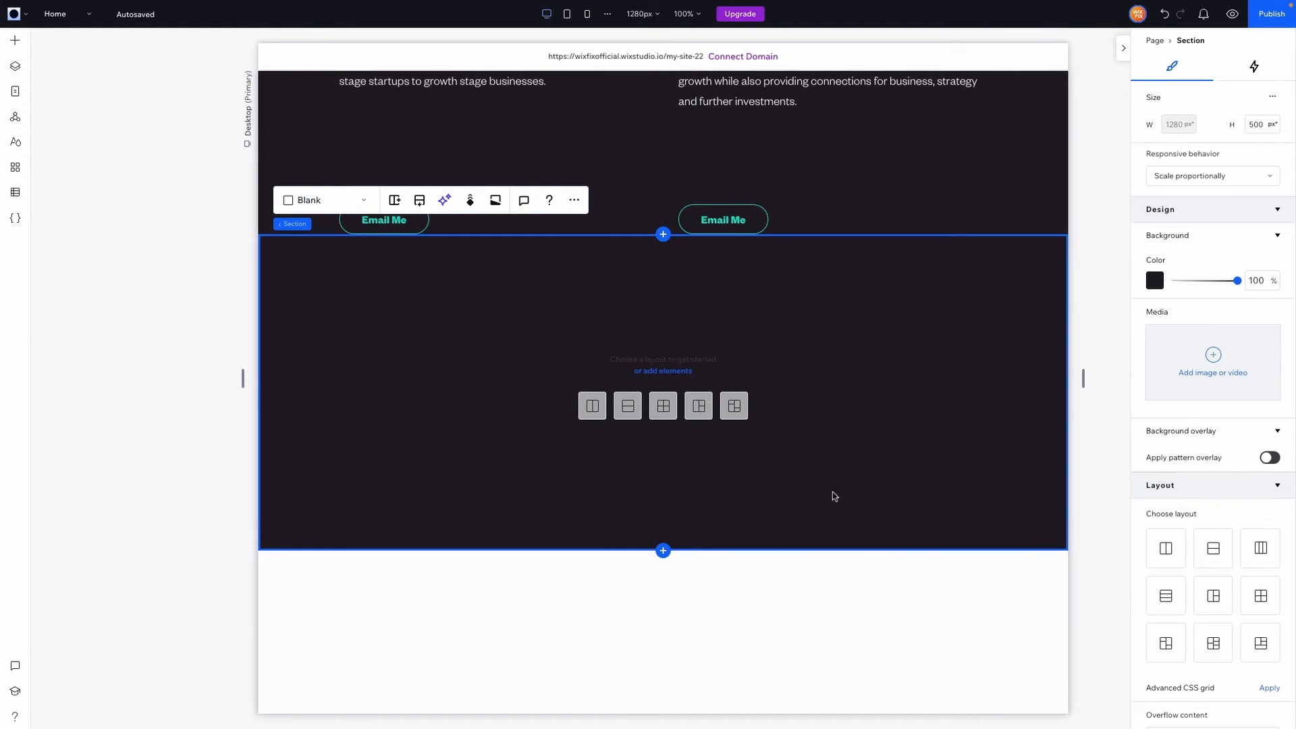
left_click(1263, 124)
type("900")
key("Return")
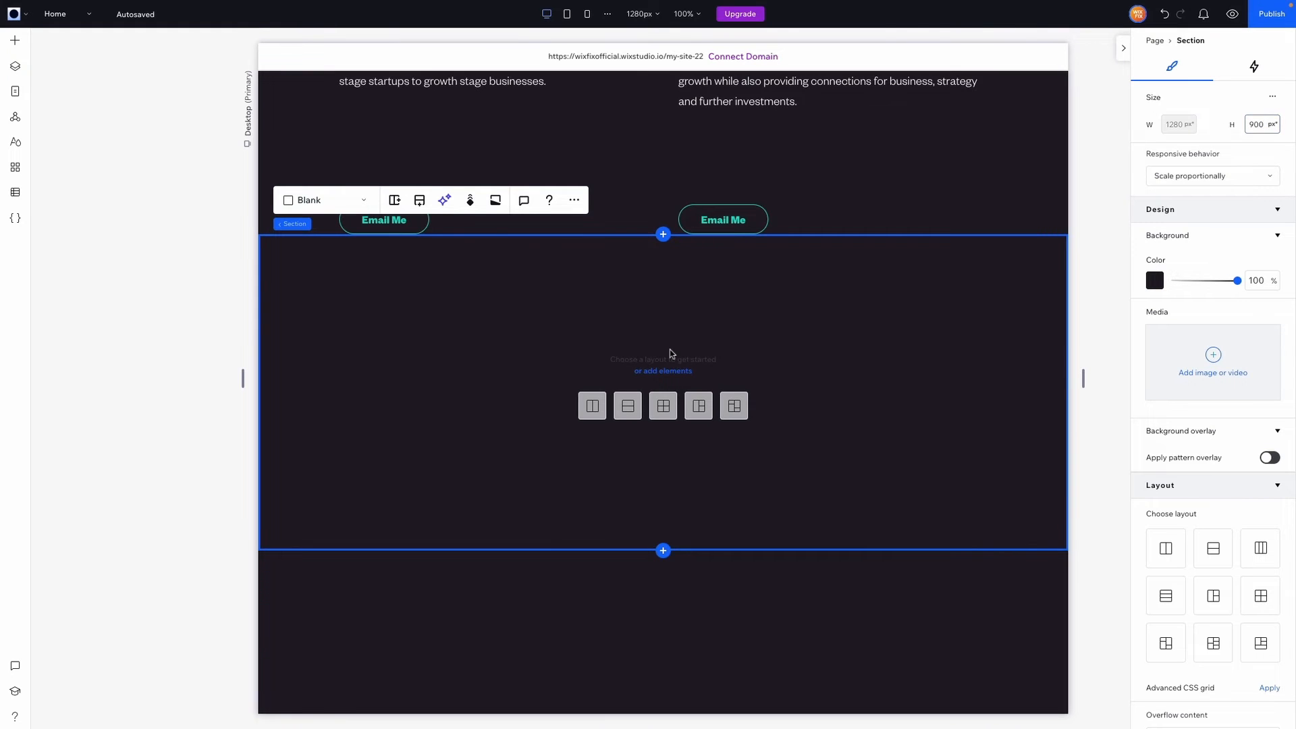
scroll(668, 353, "down", 3)
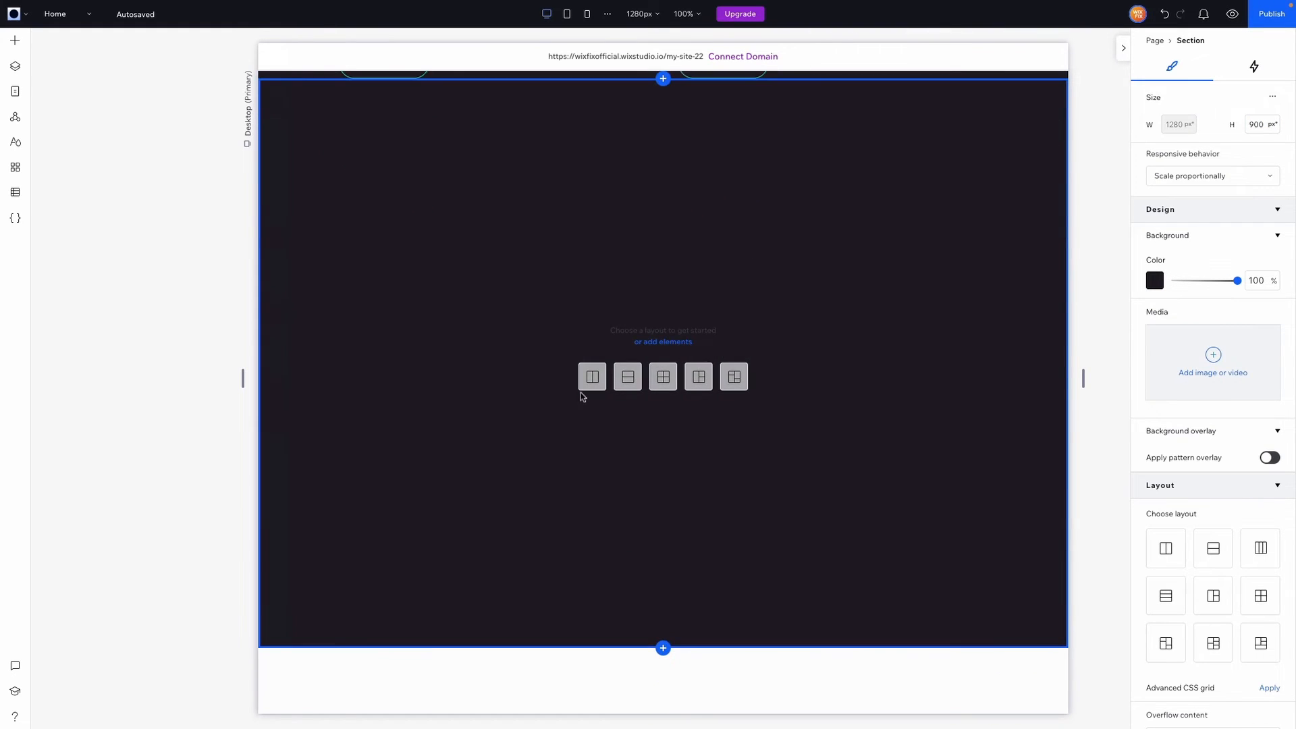
Add a container to the new section and resize it to 722 × 464 px
left_click(15, 41)
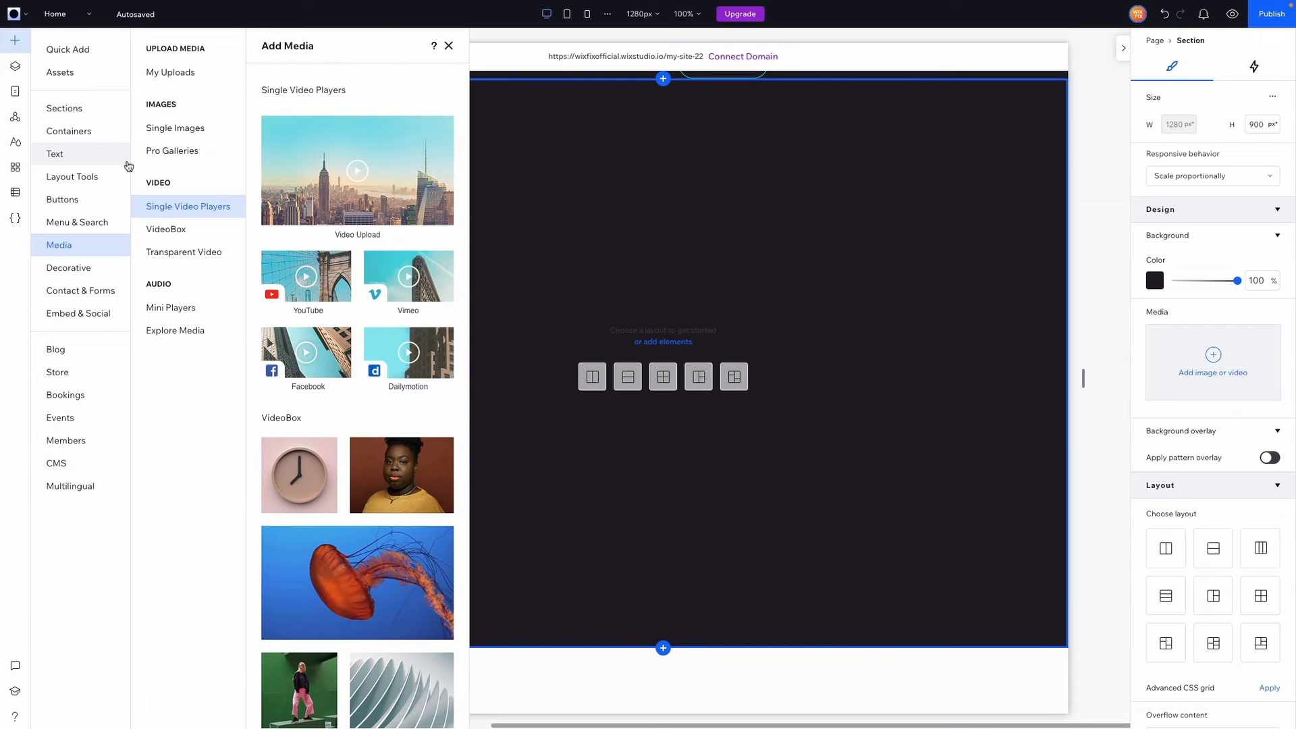
left_click(67, 49)
left_click(242, 184)
left_click(581, 313)
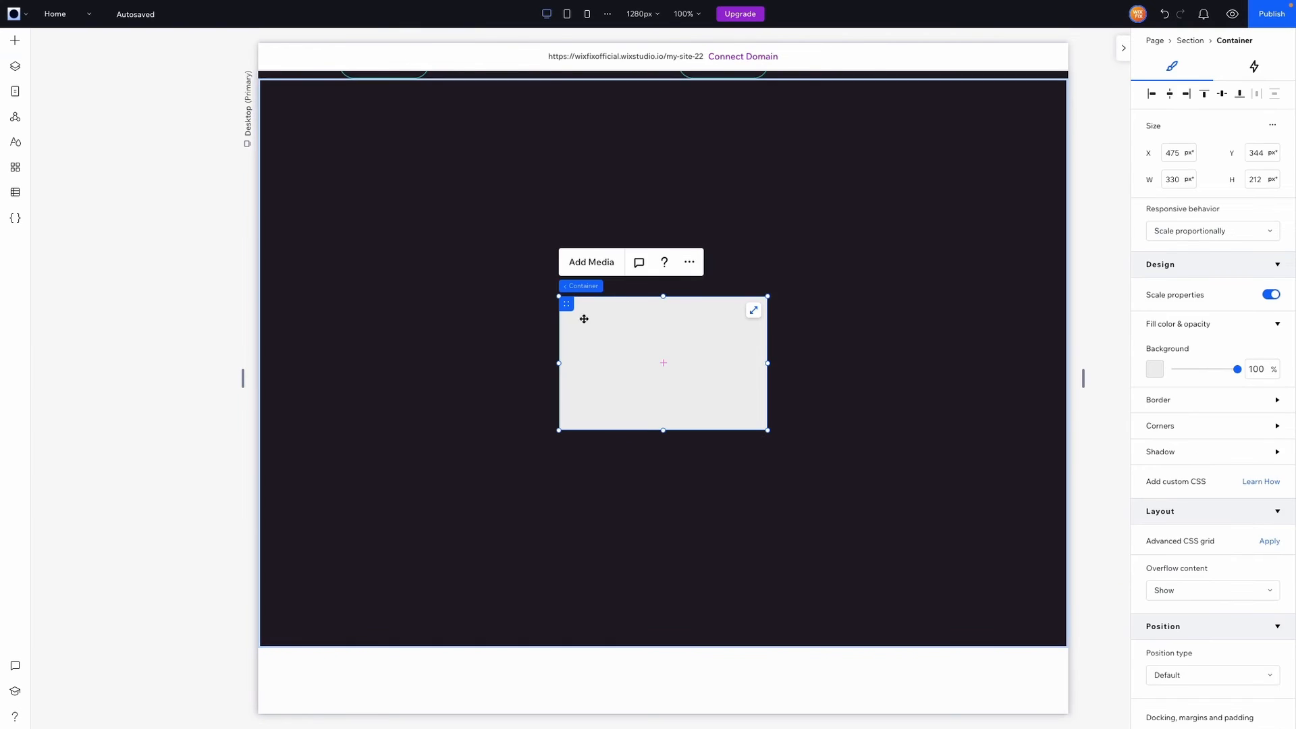
left_click_drag(559, 297, 317, 135)
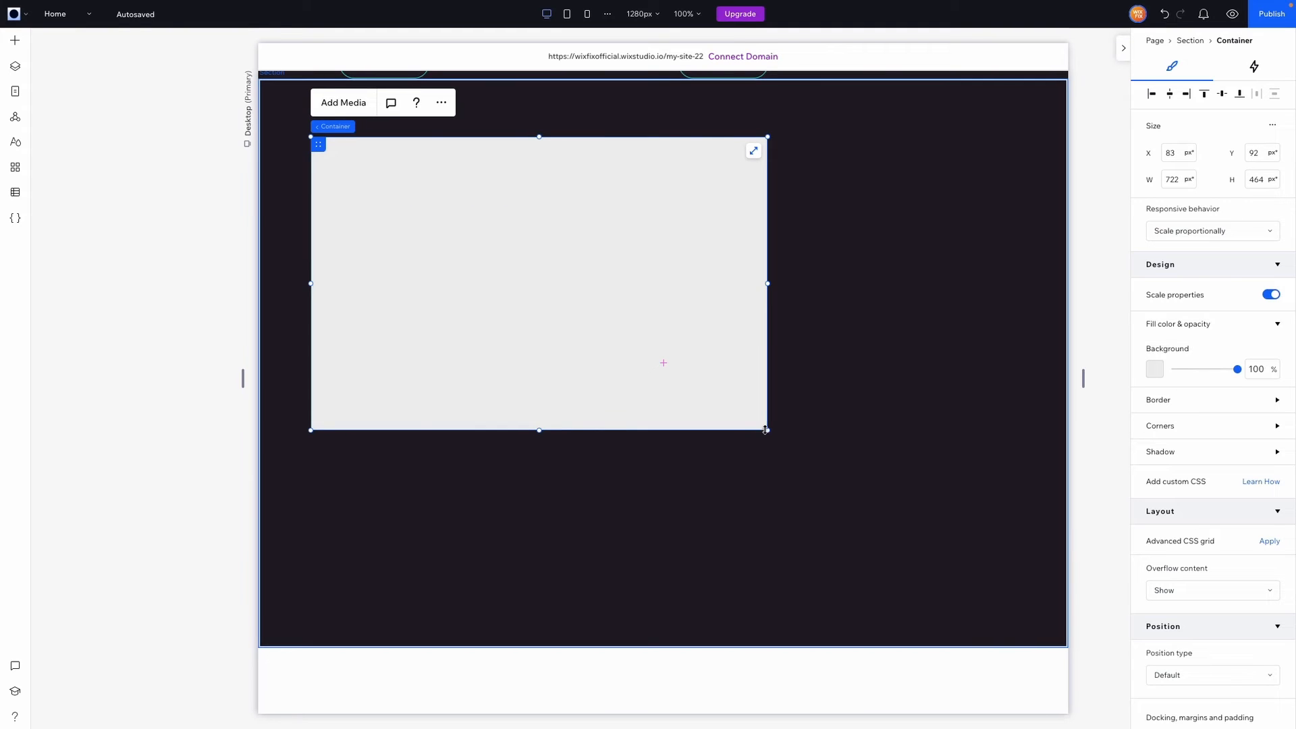
Enlarge the container to 1107 × 711 px and set its background opacity to 0
left_click_drag(768, 432, 990, 608)
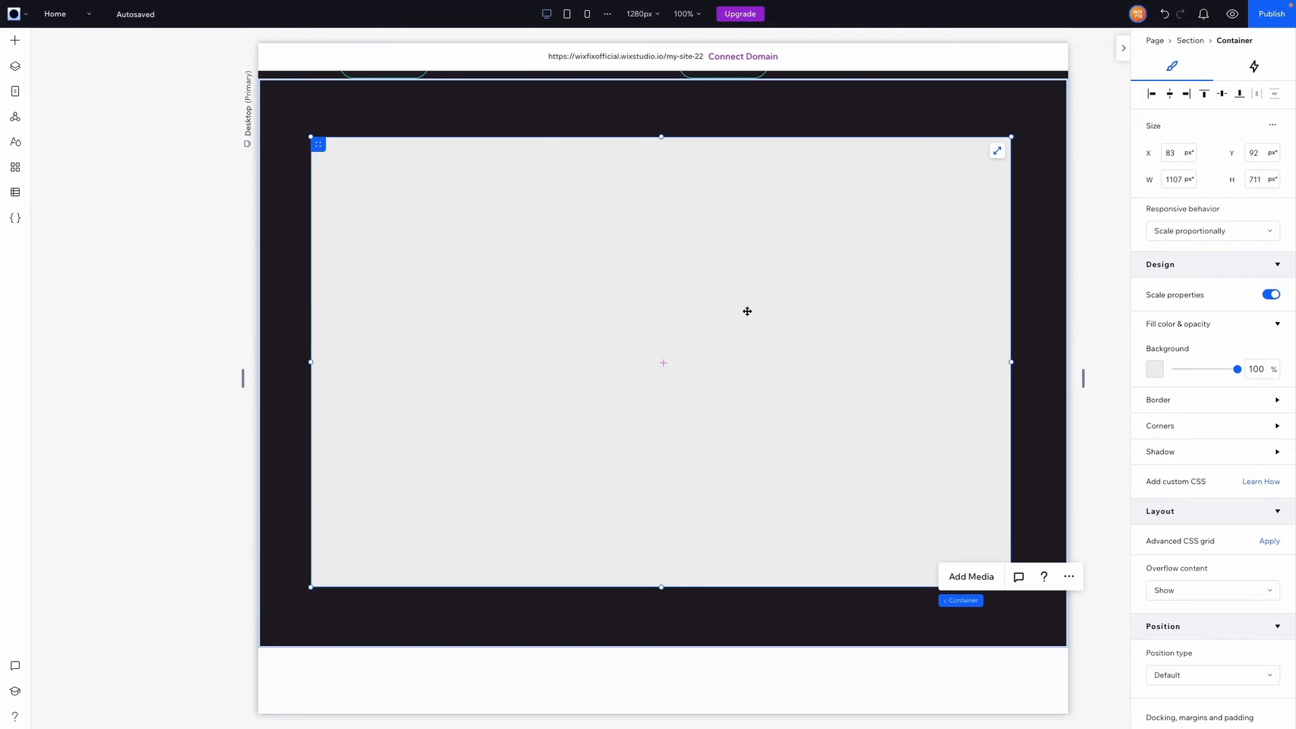
left_click(1255, 369)
type("0")
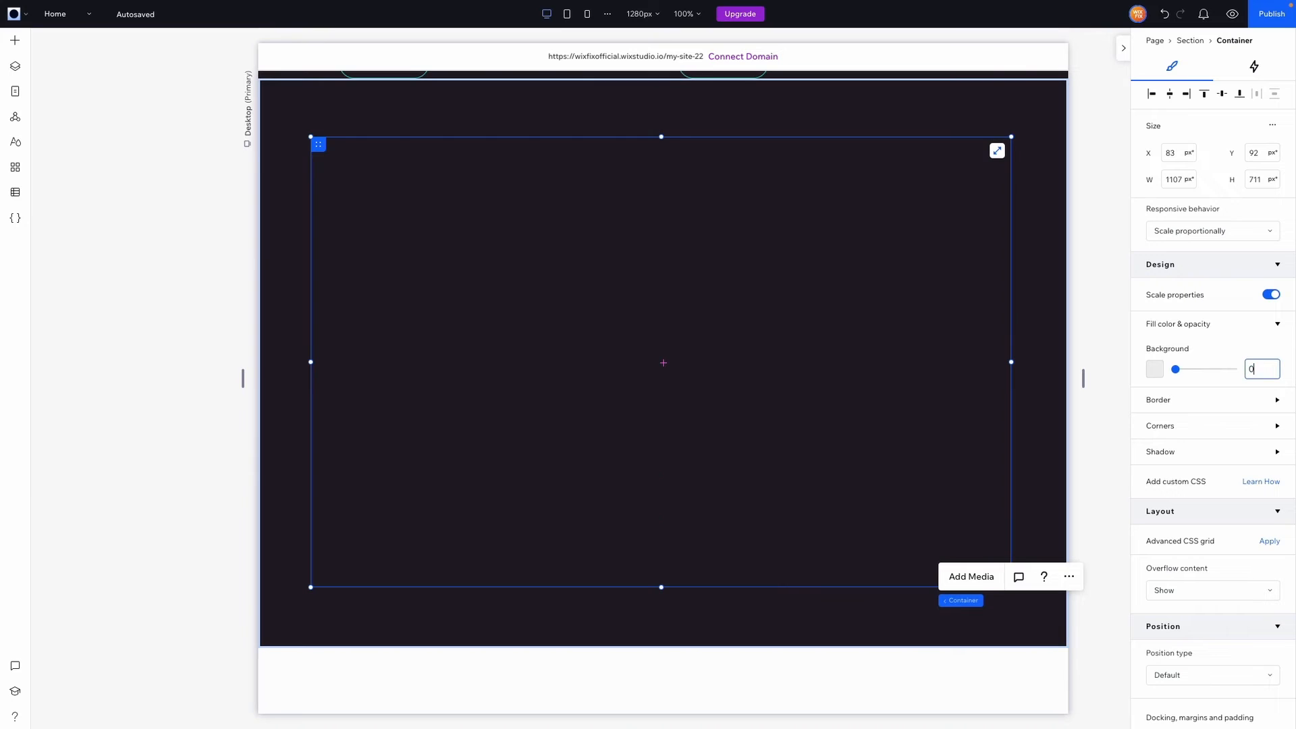
Place Mid Video.mp4 from the uploaded files into the container and stretch it to fill
left_click(15, 40)
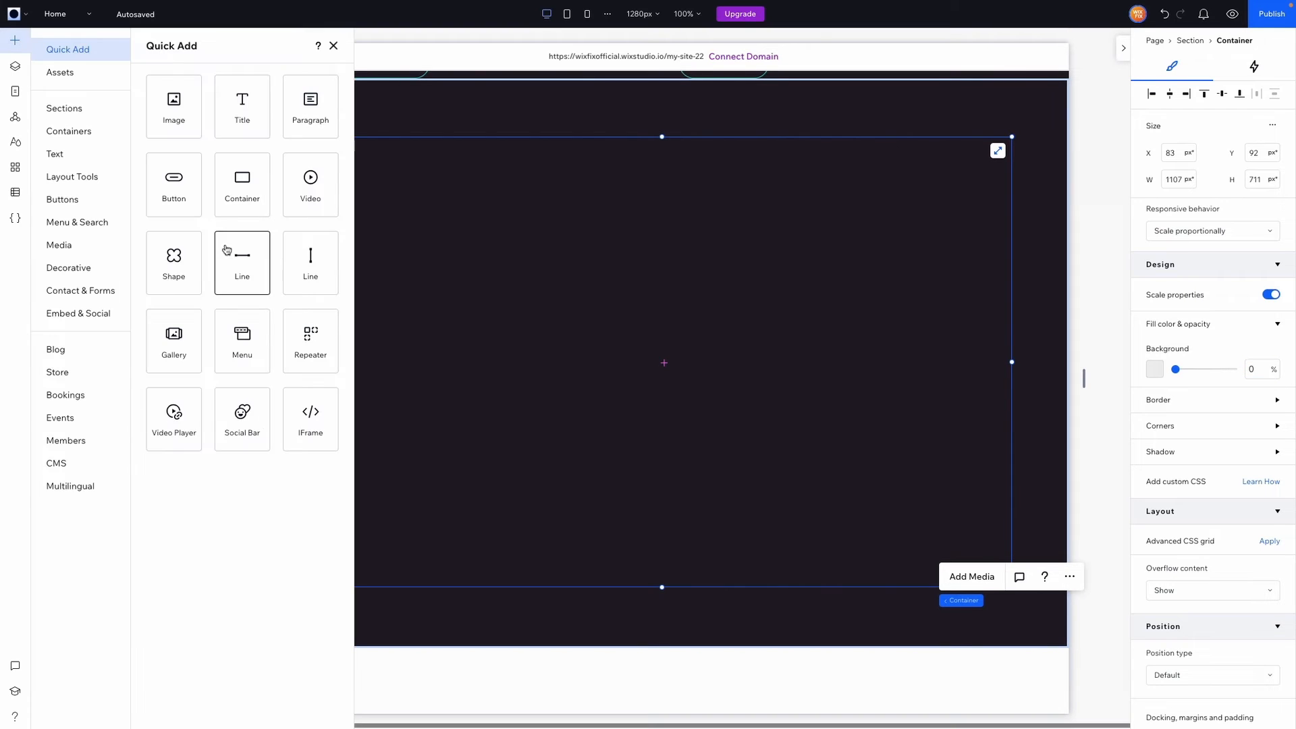
left_click(77, 249)
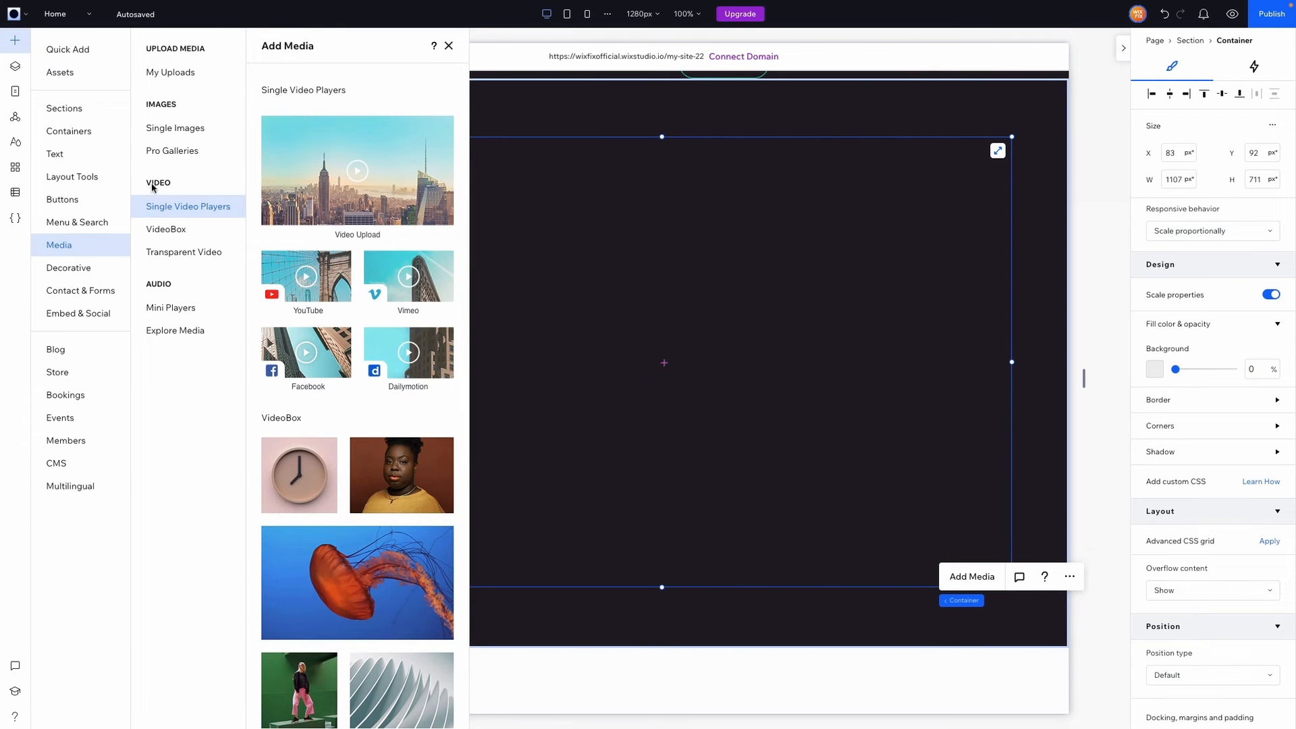
left_click(171, 76)
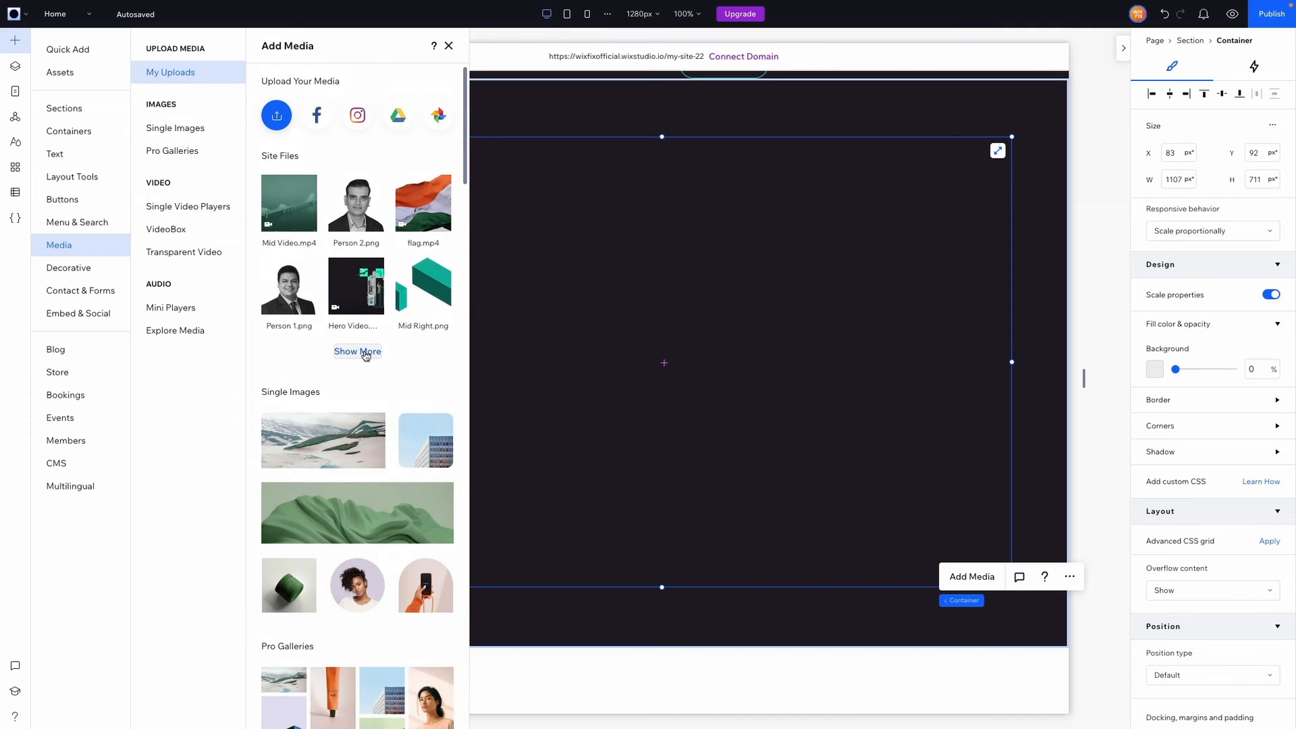
mouse_move(292, 220)
left_click_drag(291, 220, 655, 328)
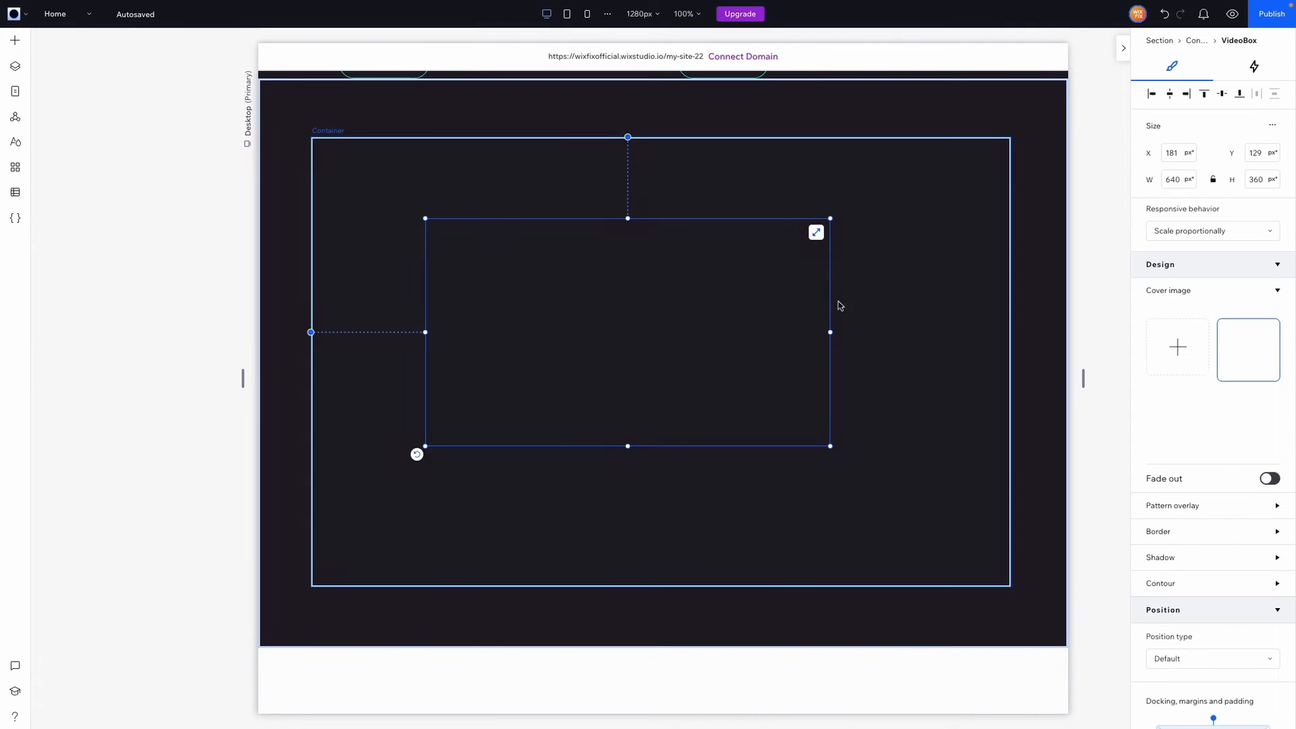
left_click(815, 232)
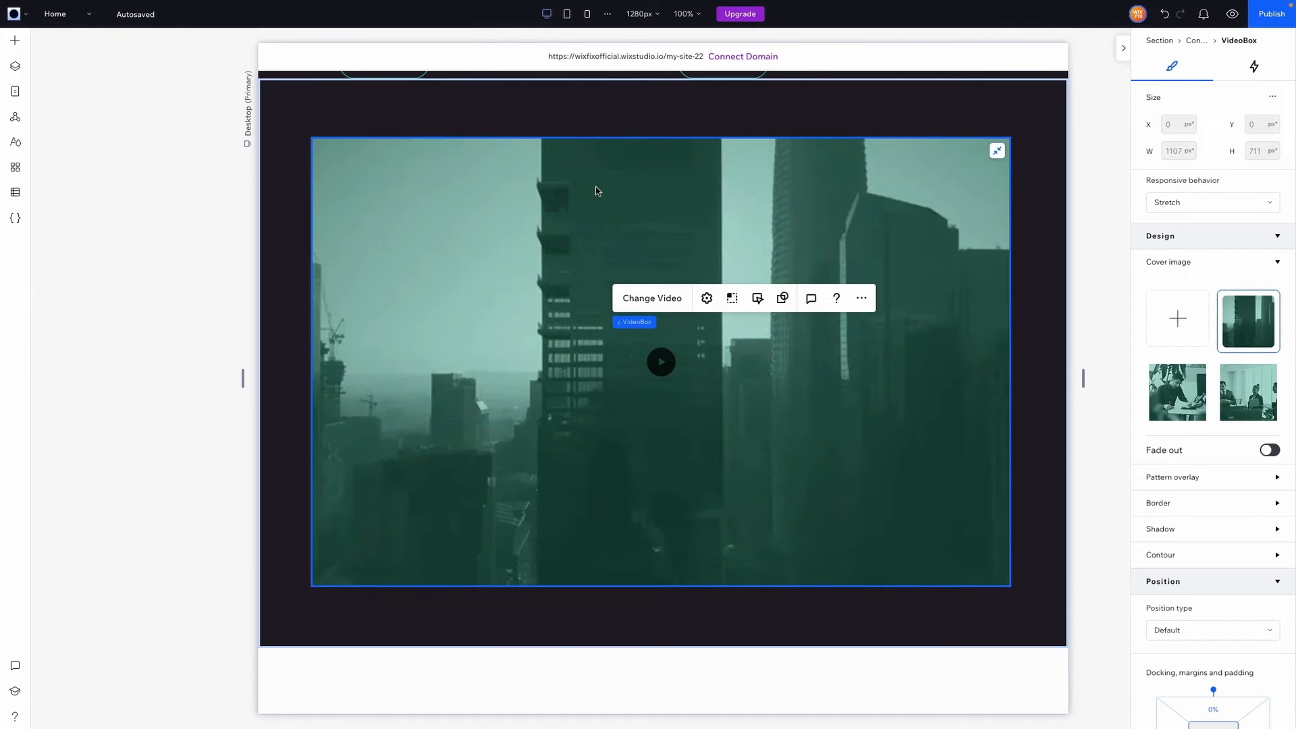
Set the video's playback to never pause and check its sound settings
left_click(757, 297)
left_click(368, 294)
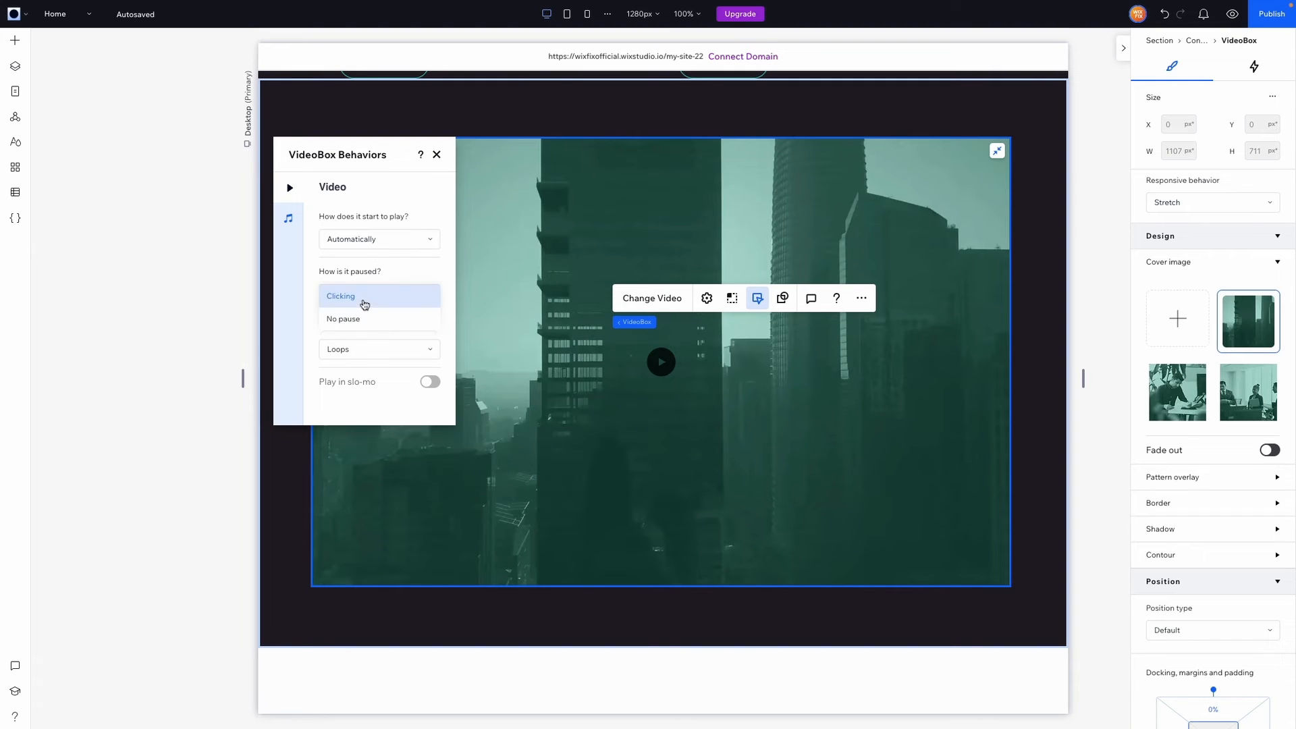
left_click(354, 321)
left_click(286, 216)
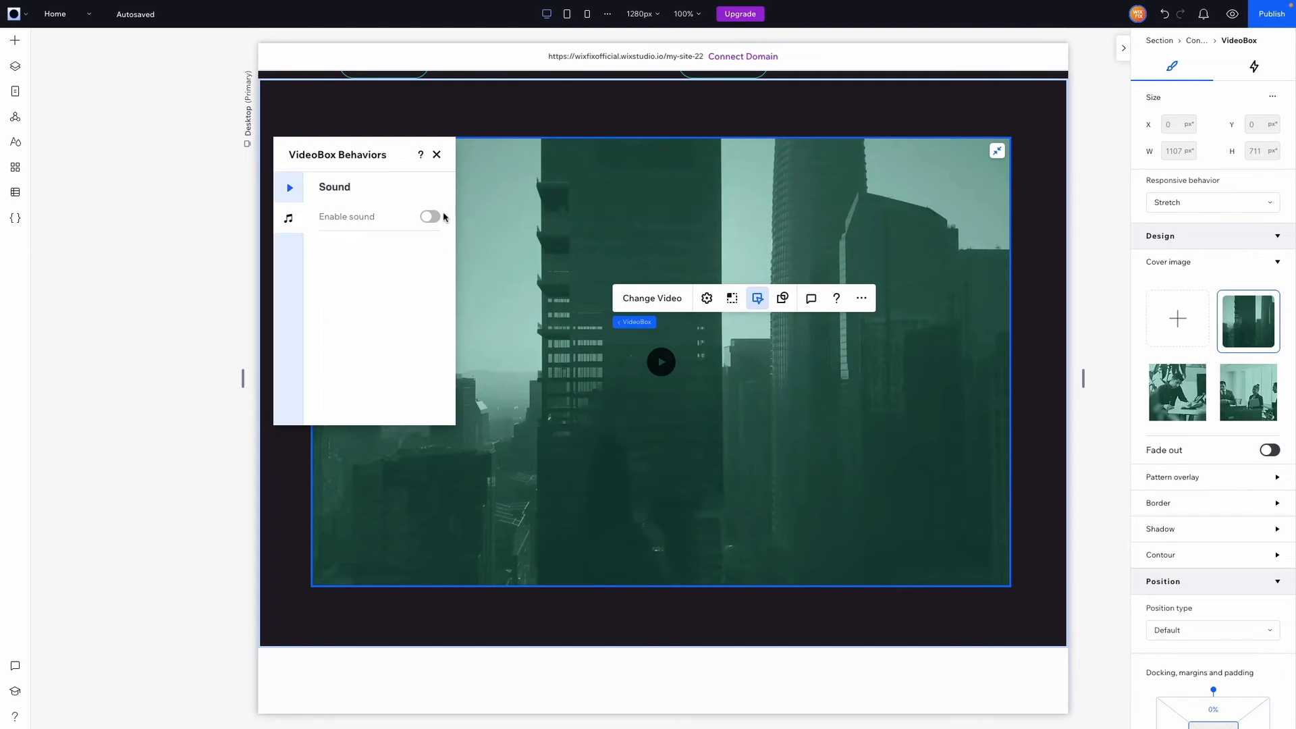
left_click(17, 44)
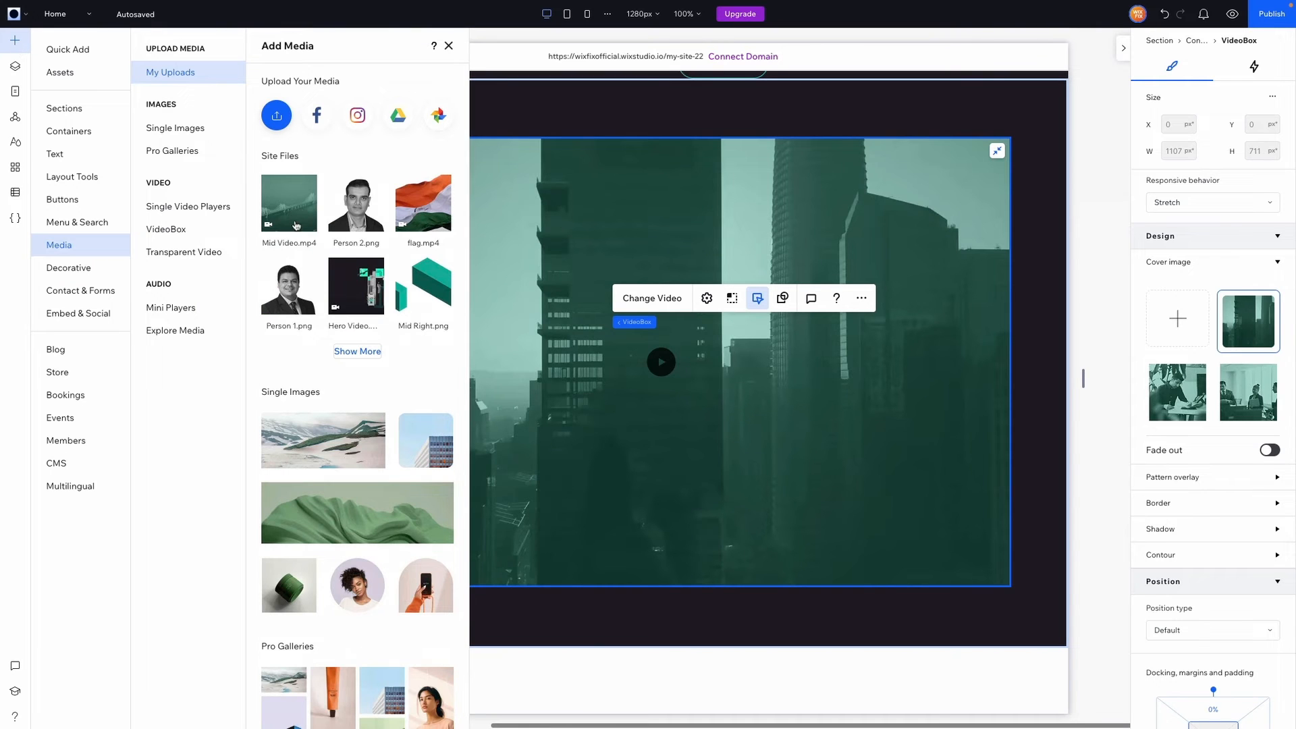
Add Inverse Mask.svg from the uploaded files and stretch it over the whole video
left_click(357, 352)
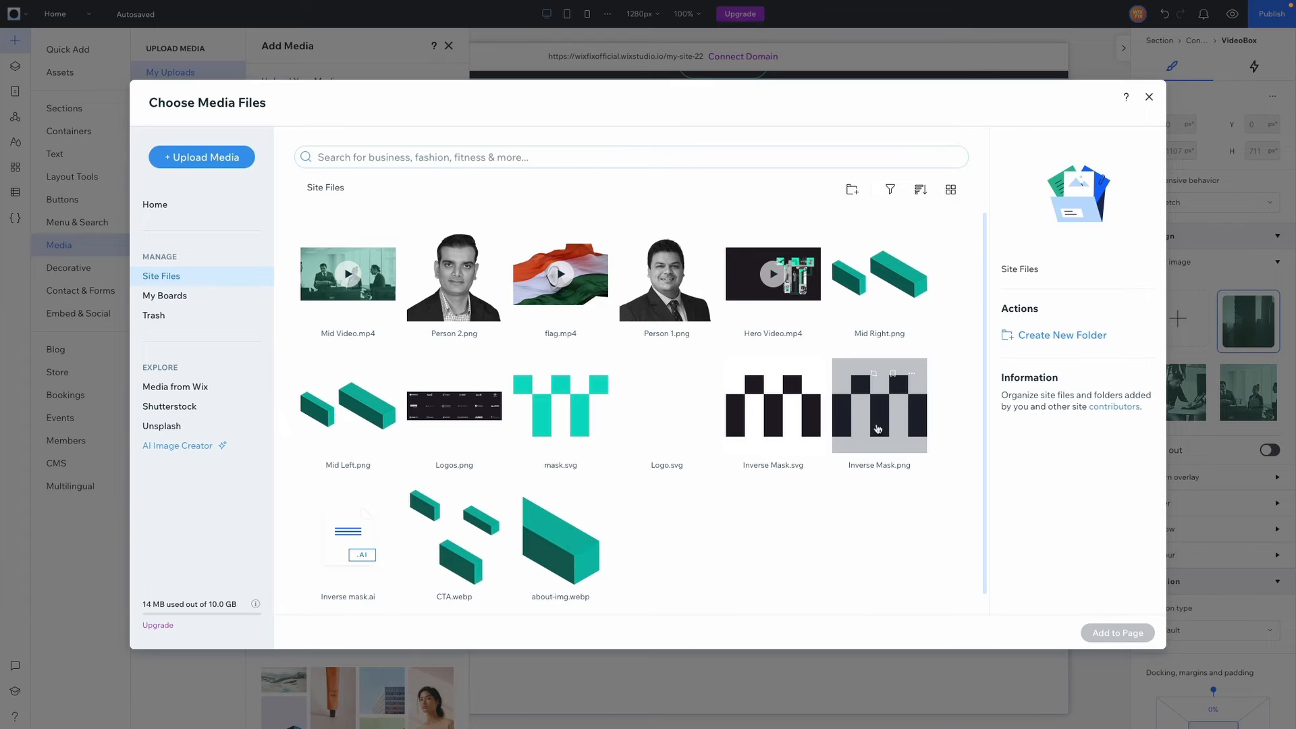
double_click(809, 418)
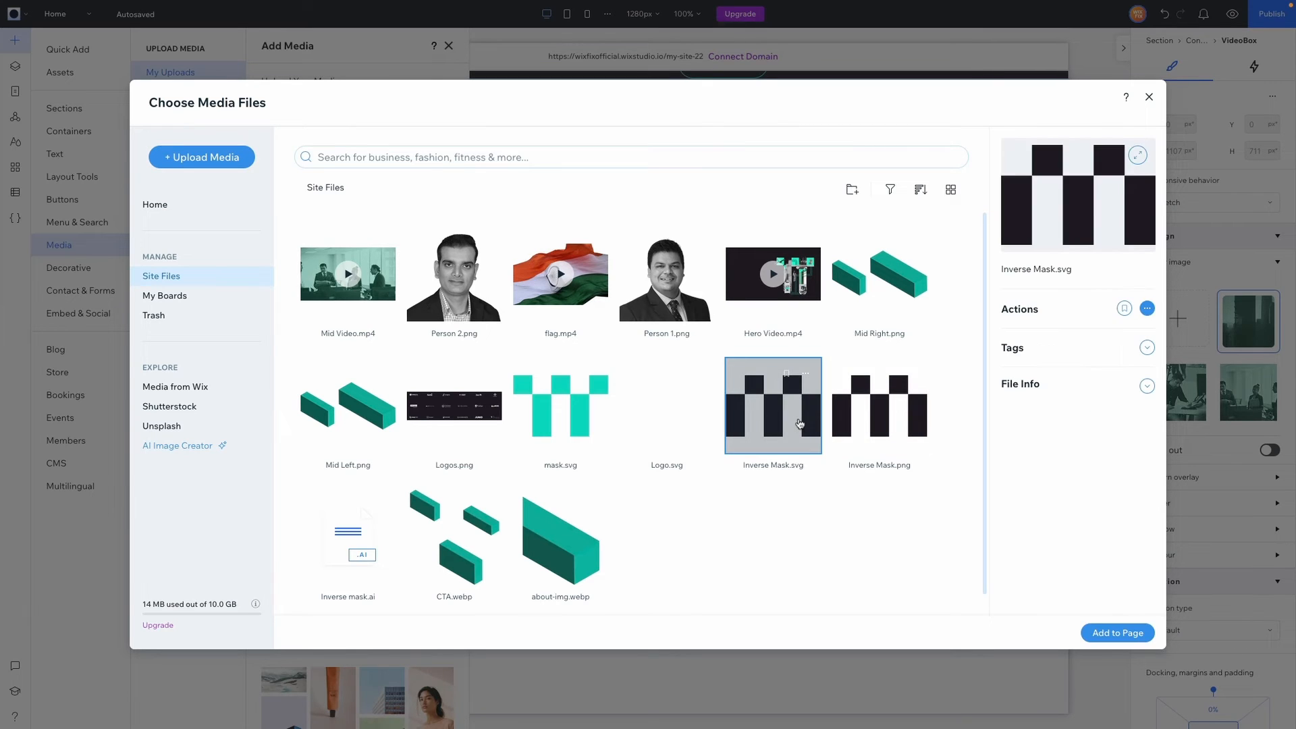
left_click_drag(663, 455, 664, 406)
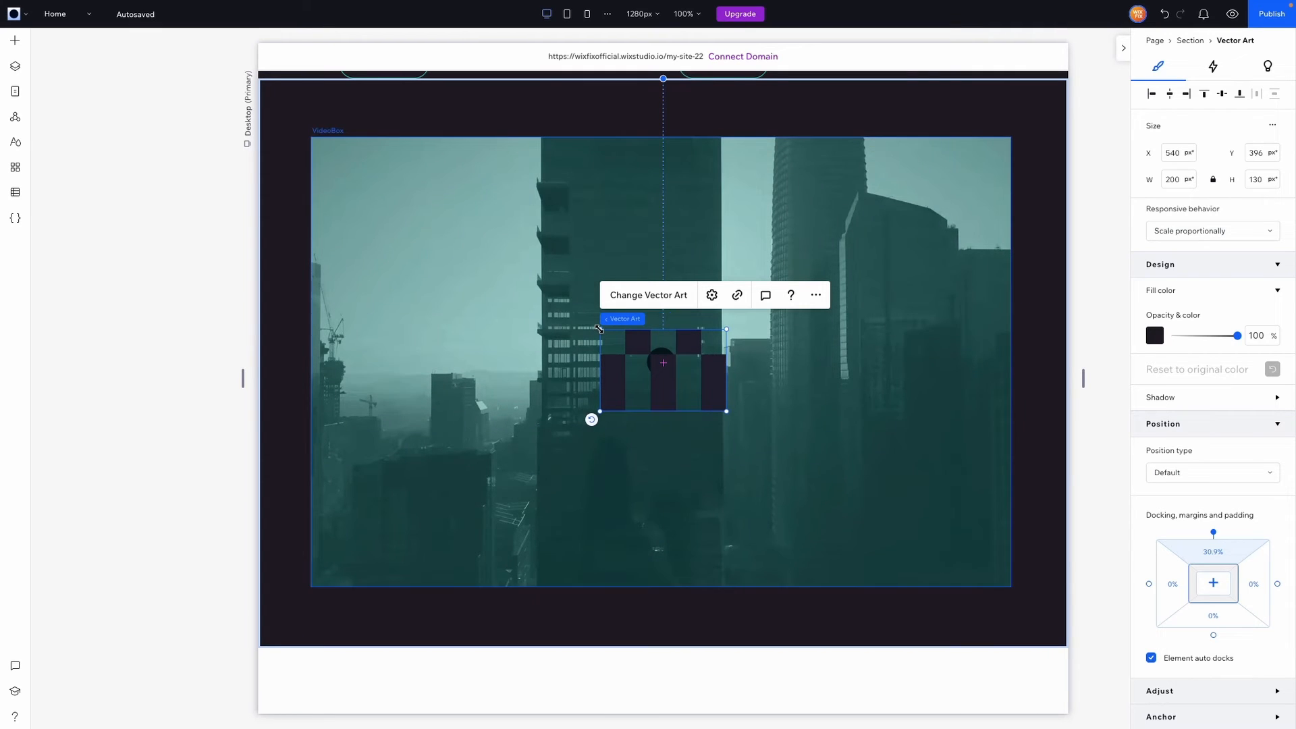
left_click_drag(599, 329, 384, 210)
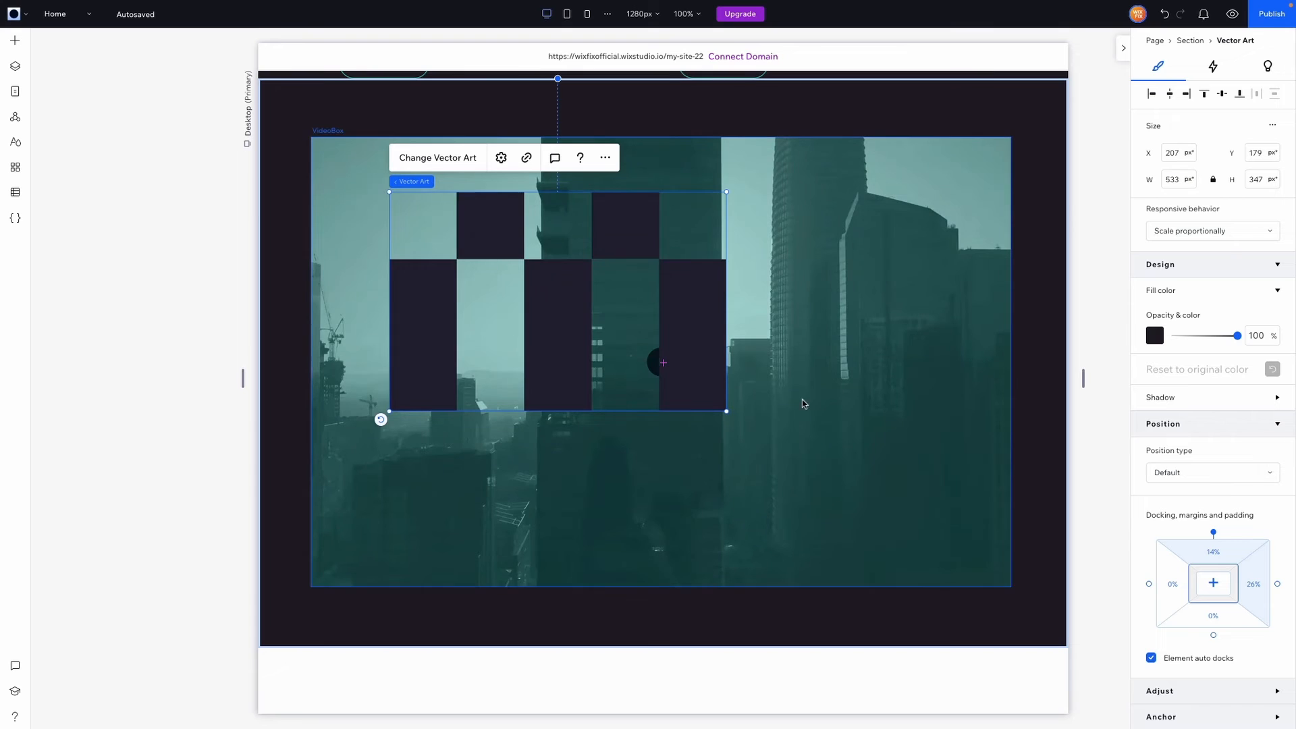
left_click_drag(734, 413, 1018, 591)
left_click_drag(970, 512, 970, 503)
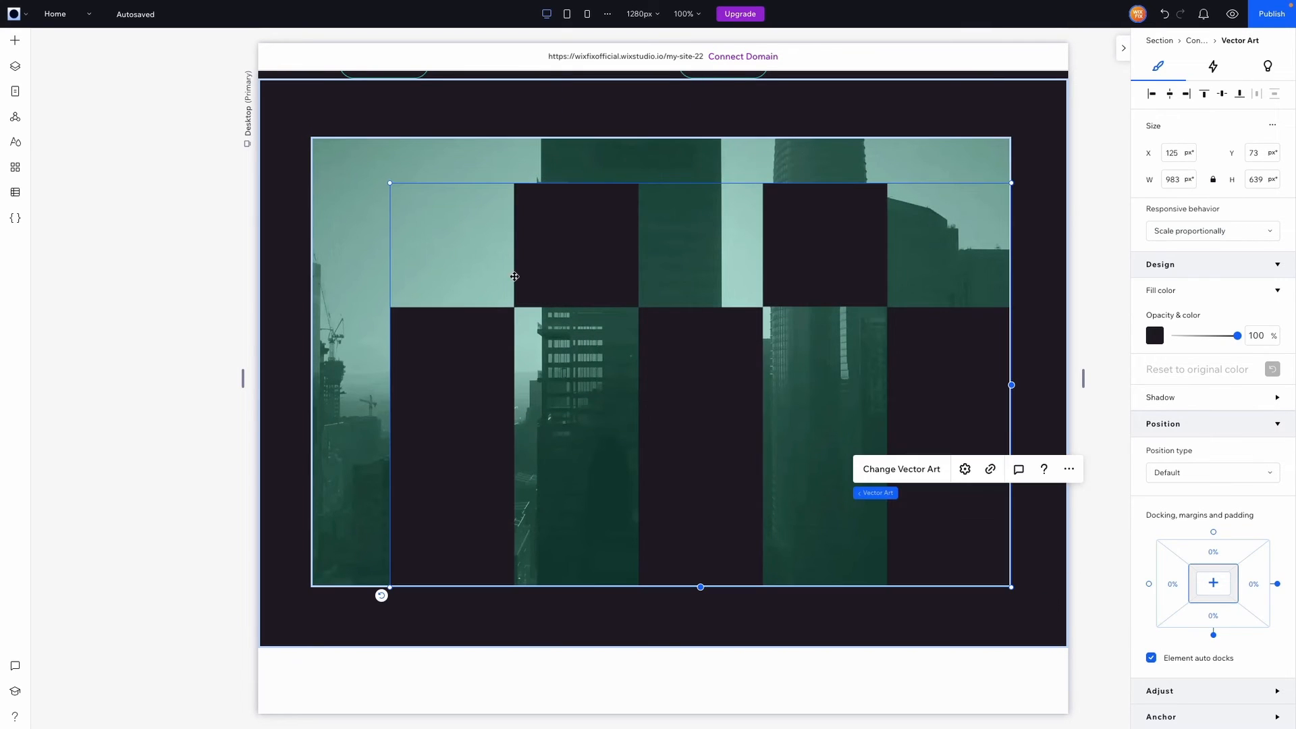
left_click_drag(390, 182, 319, 138)
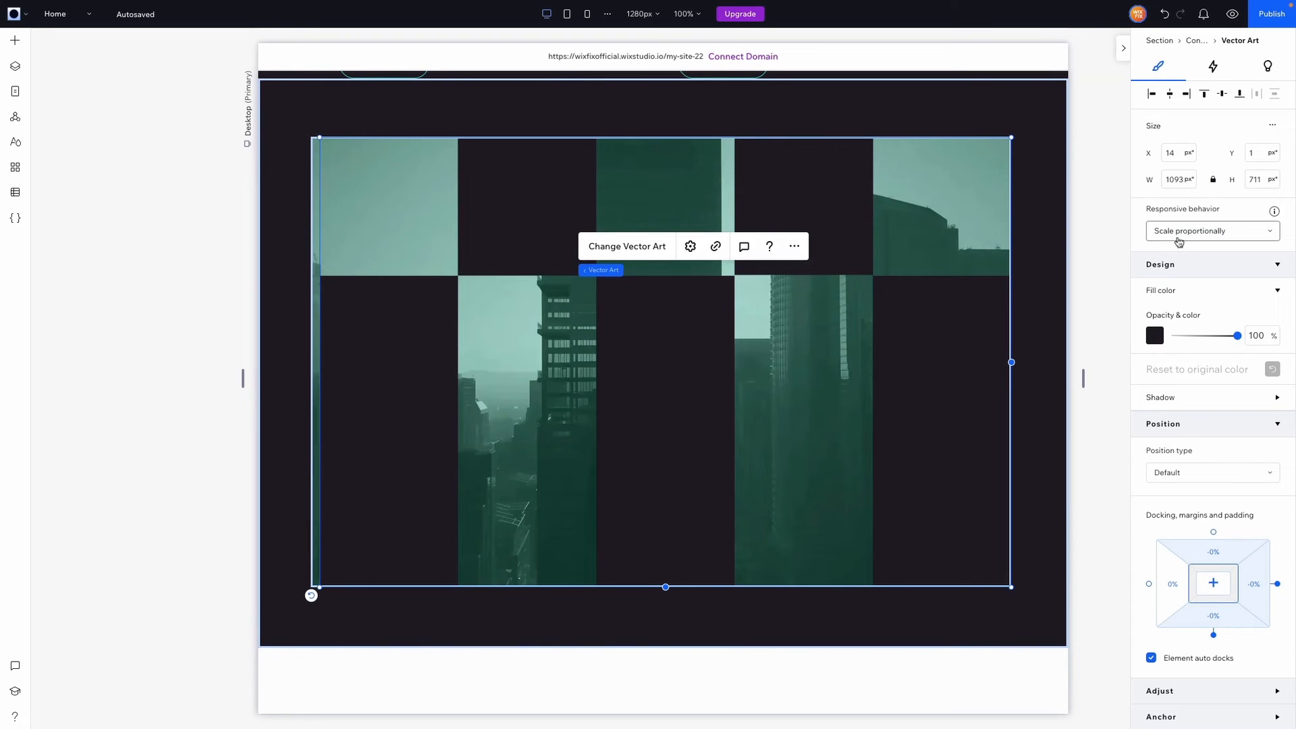
Centre the mask horizontally and set its responsive behaviour to scale proportionally
left_click(1171, 98)
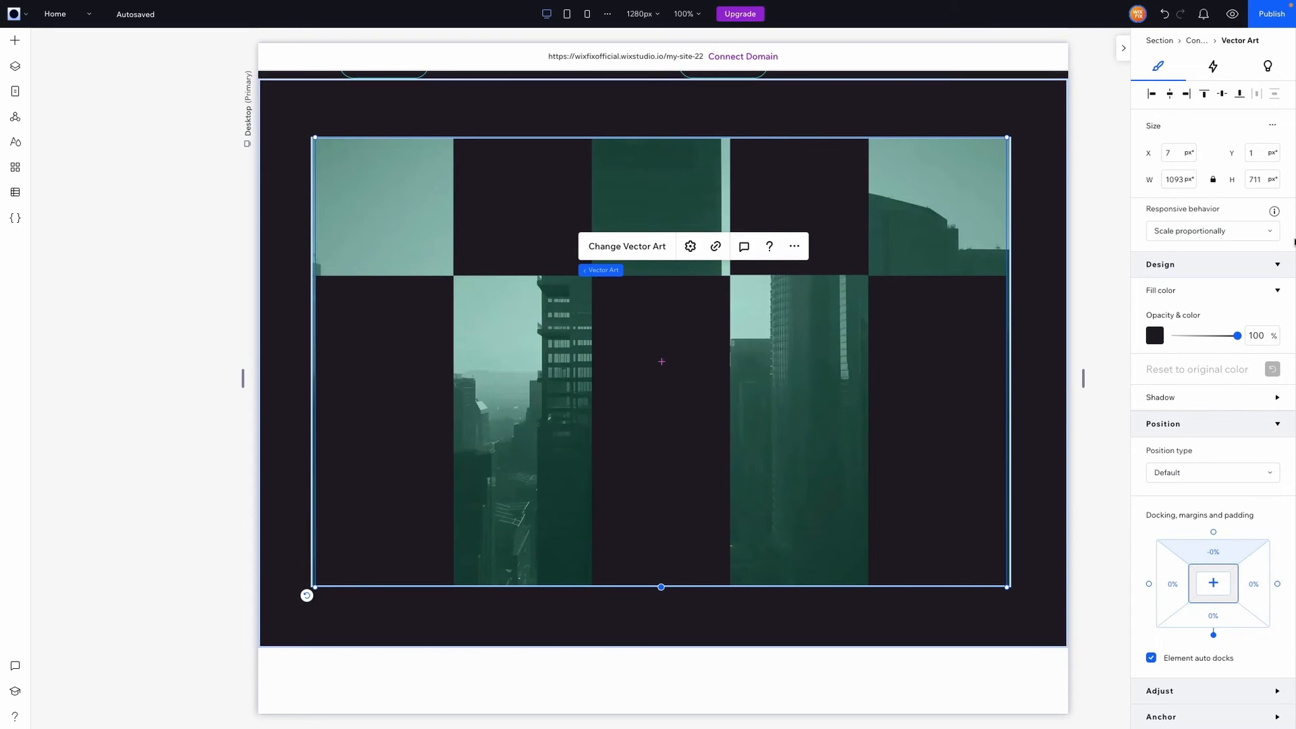
left_click(1237, 235)
left_click(1236, 236)
left_click(600, 270)
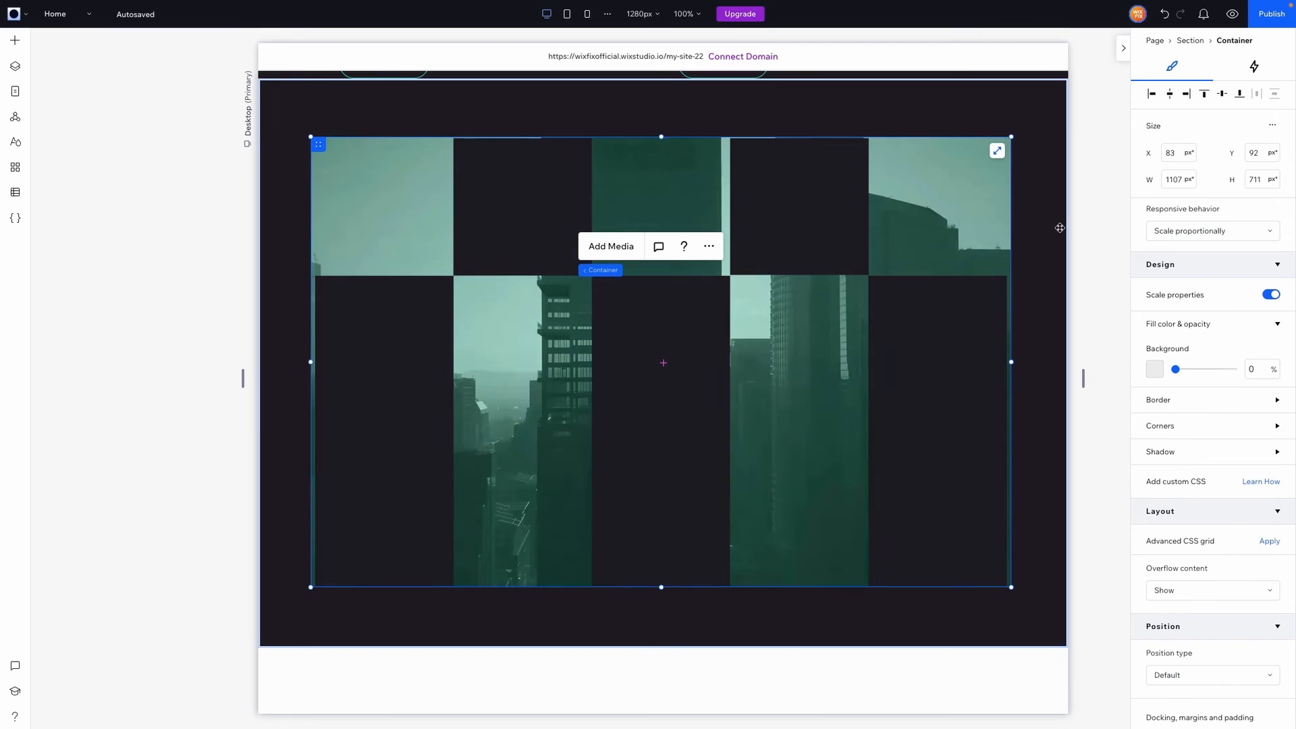
Set the container width to 1093 px and align the mask to its top edge
left_click(1177, 179)
type("1093")
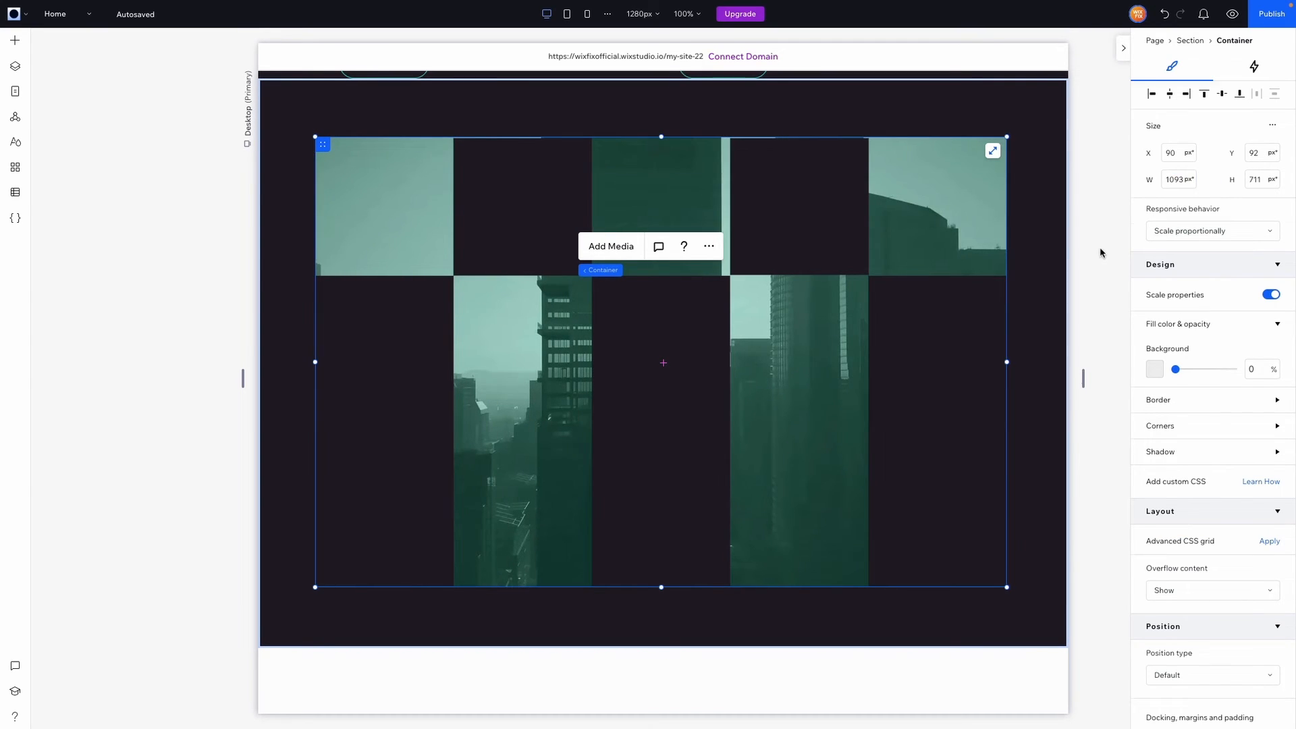
left_click(1102, 253)
left_click(804, 231)
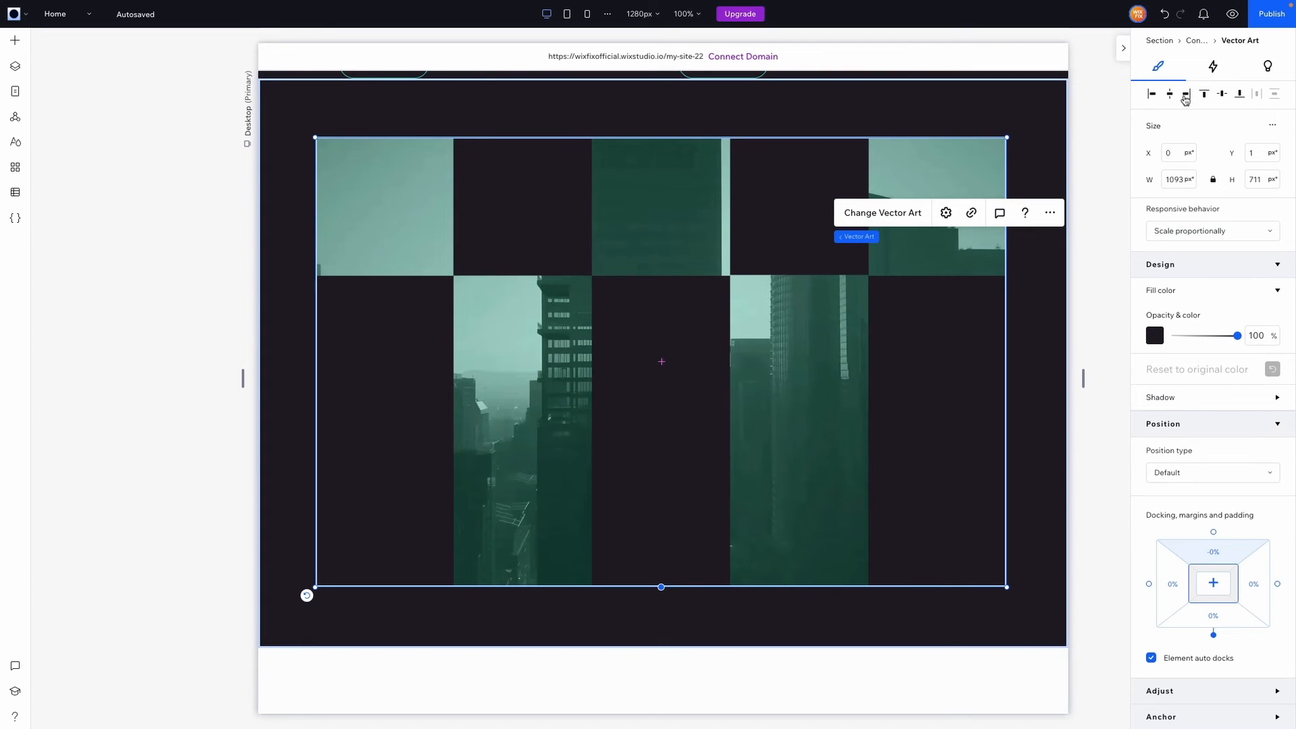
left_click(1222, 94)
left_click(1088, 251)
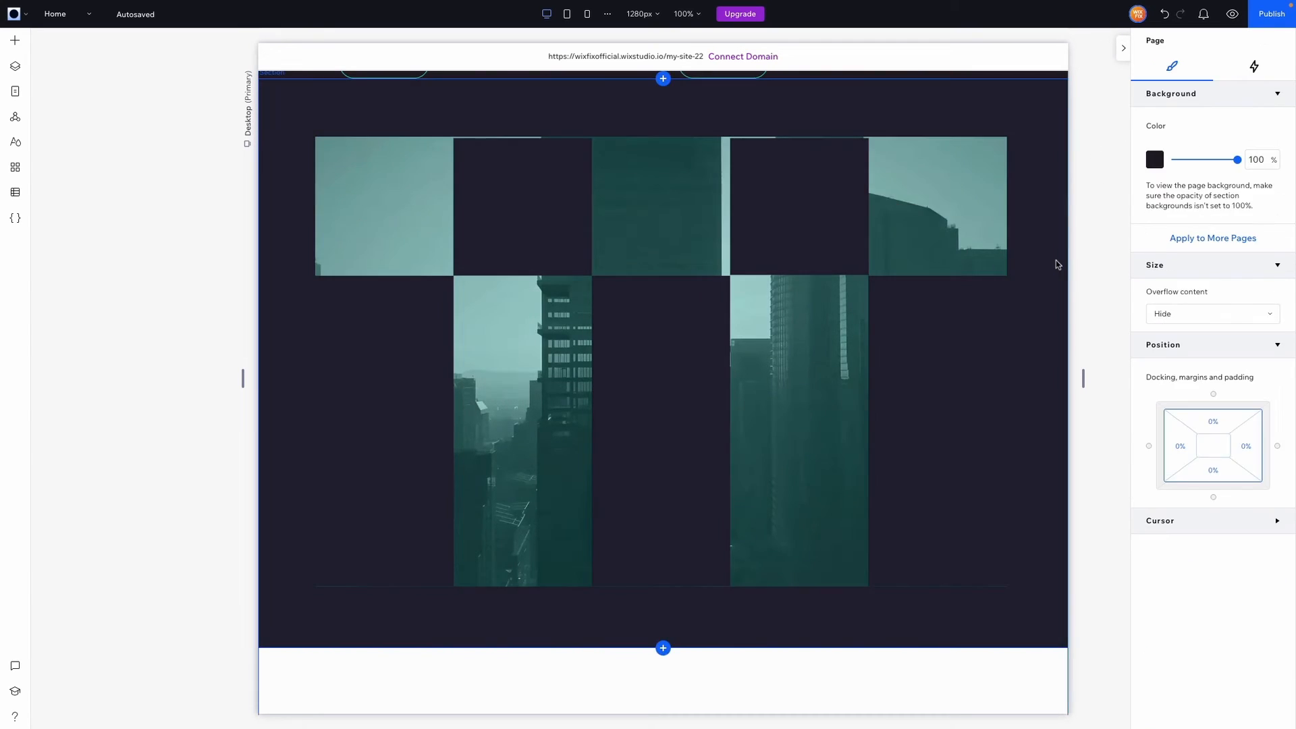
Select the mask's parent container and check its height
left_click(899, 272)
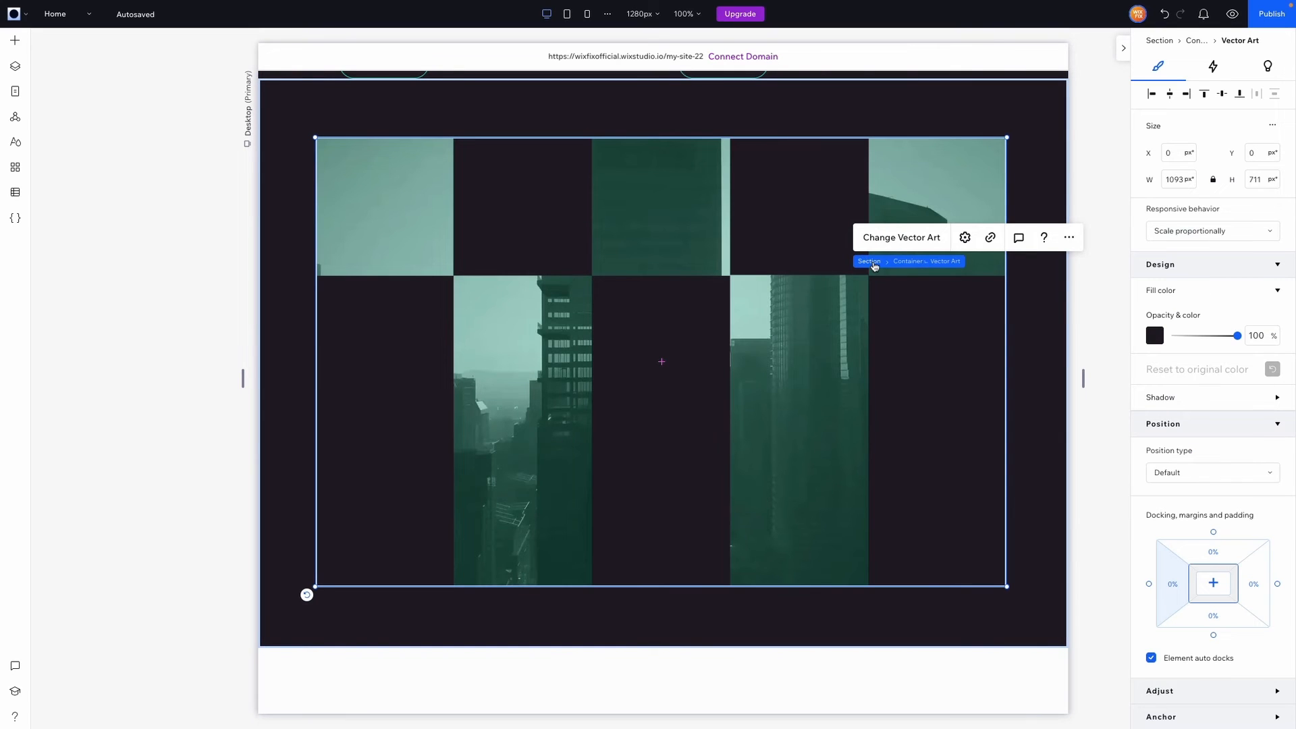
left_click(885, 262)
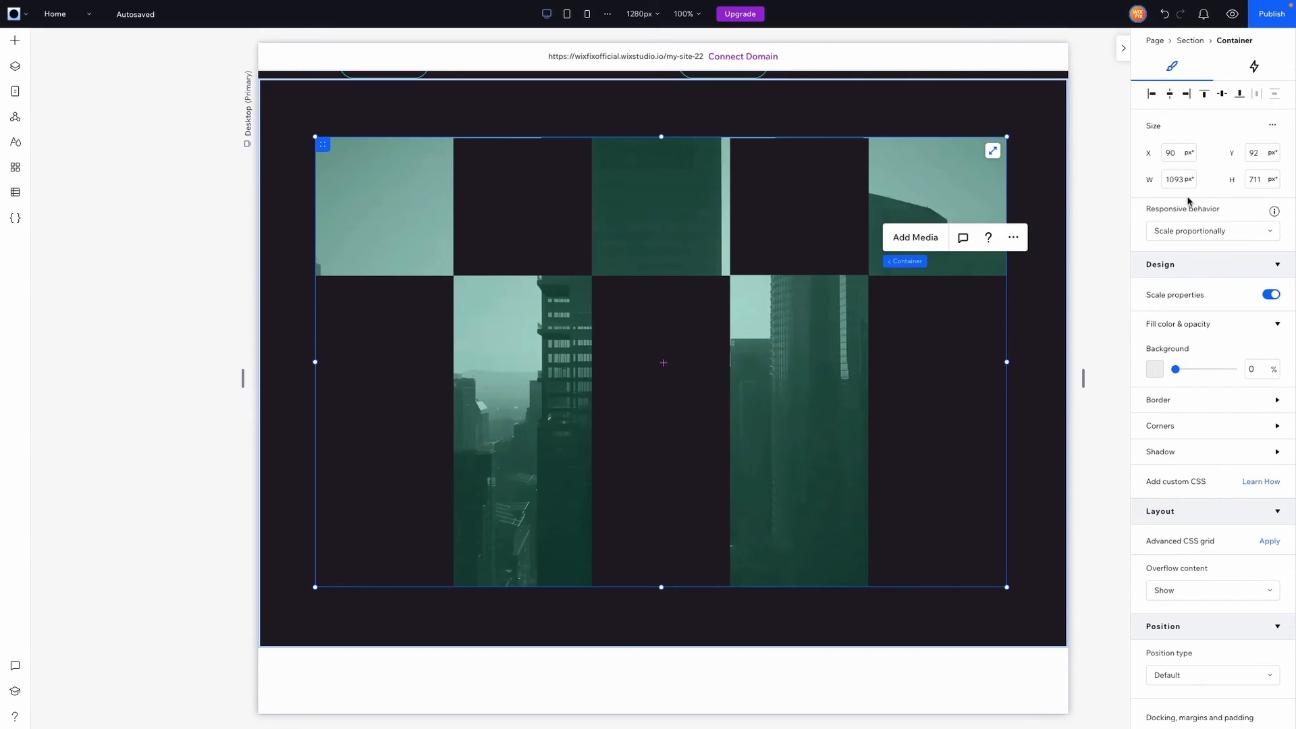
left_click(1262, 181)
left_click(1094, 216)
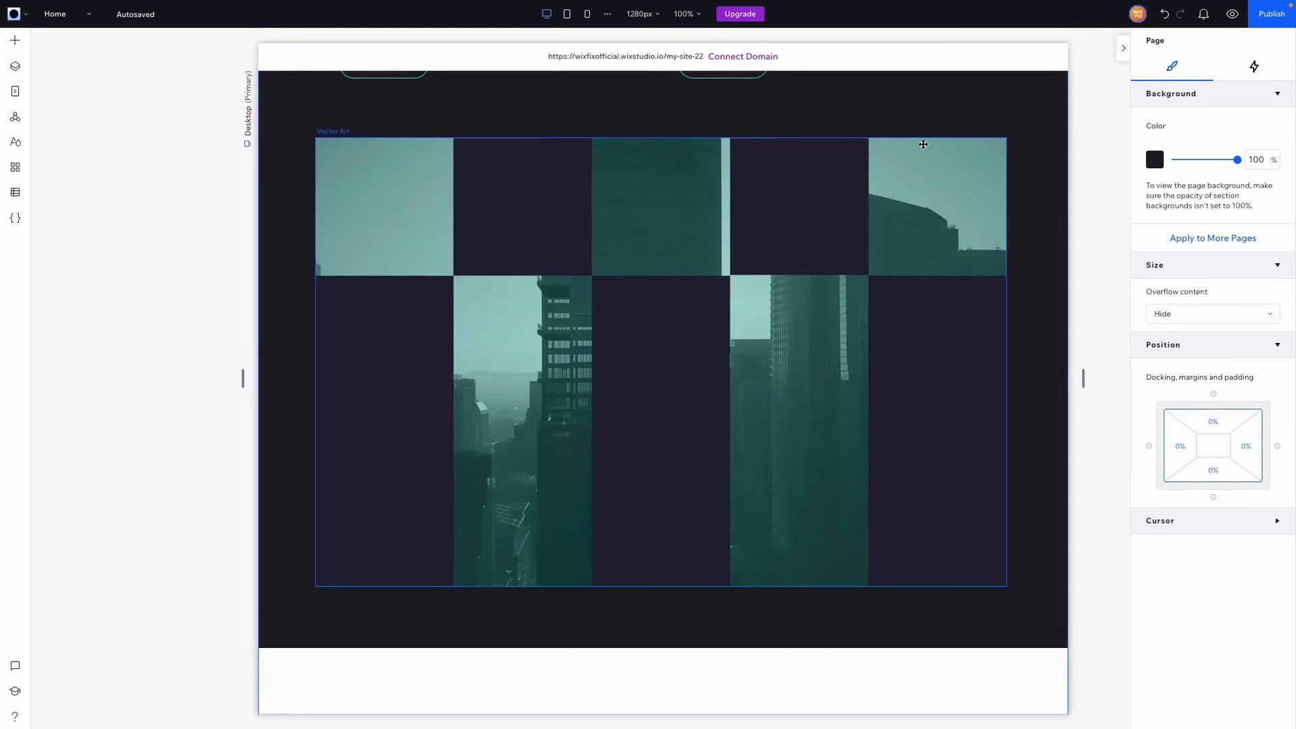
Try a -1 px top margin on the mask and check the overlap
left_click(465, 177)
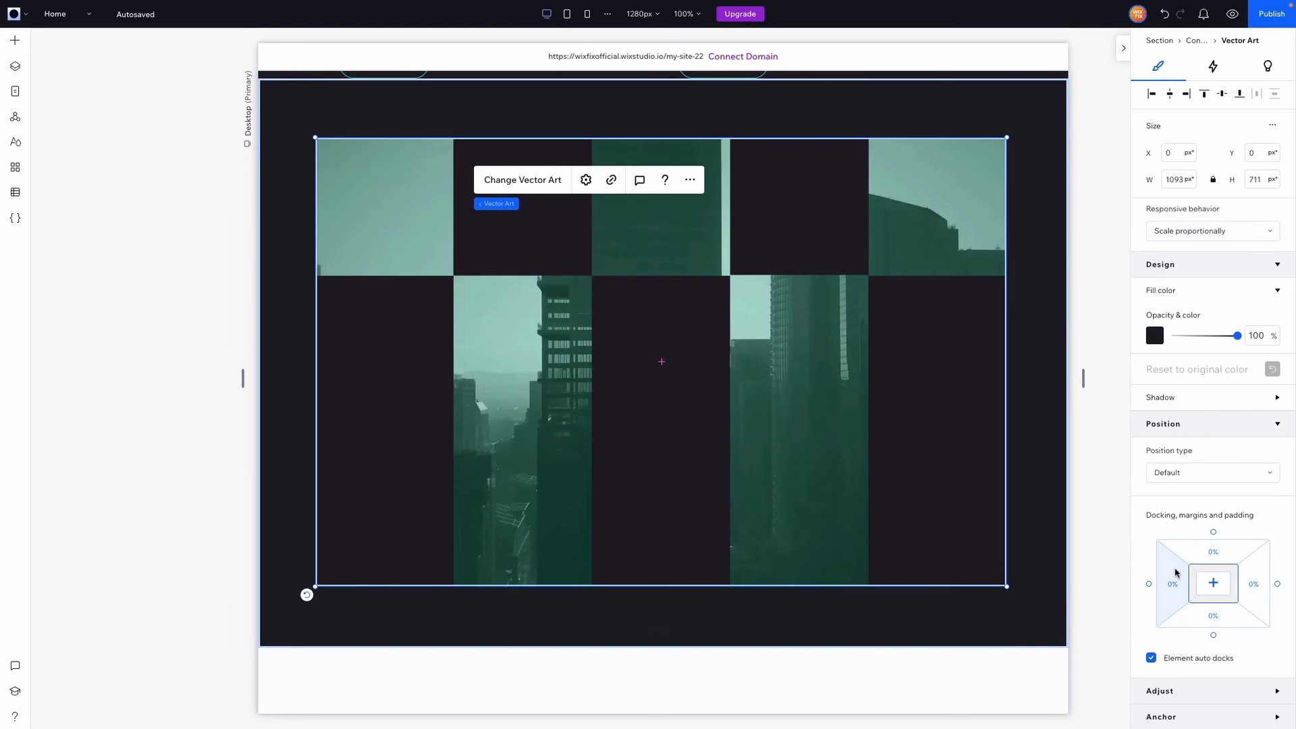
left_click(1227, 561)
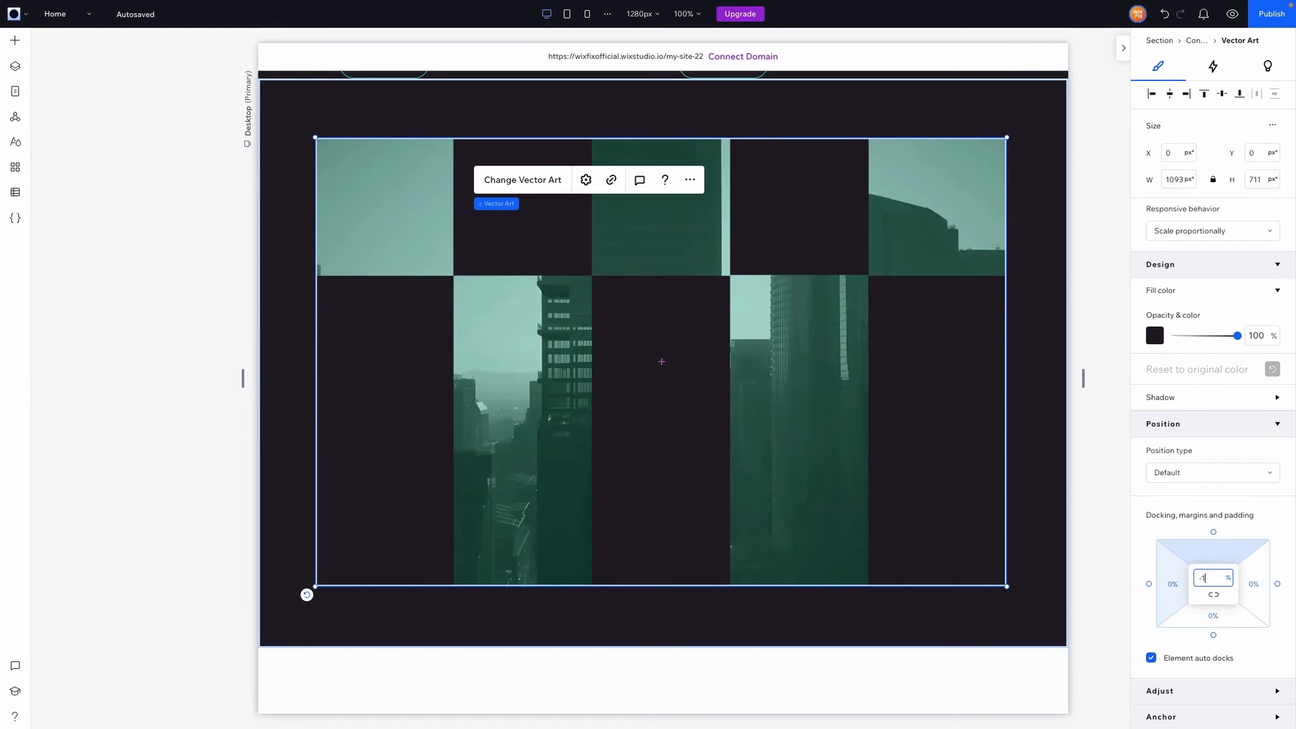
key("Return")
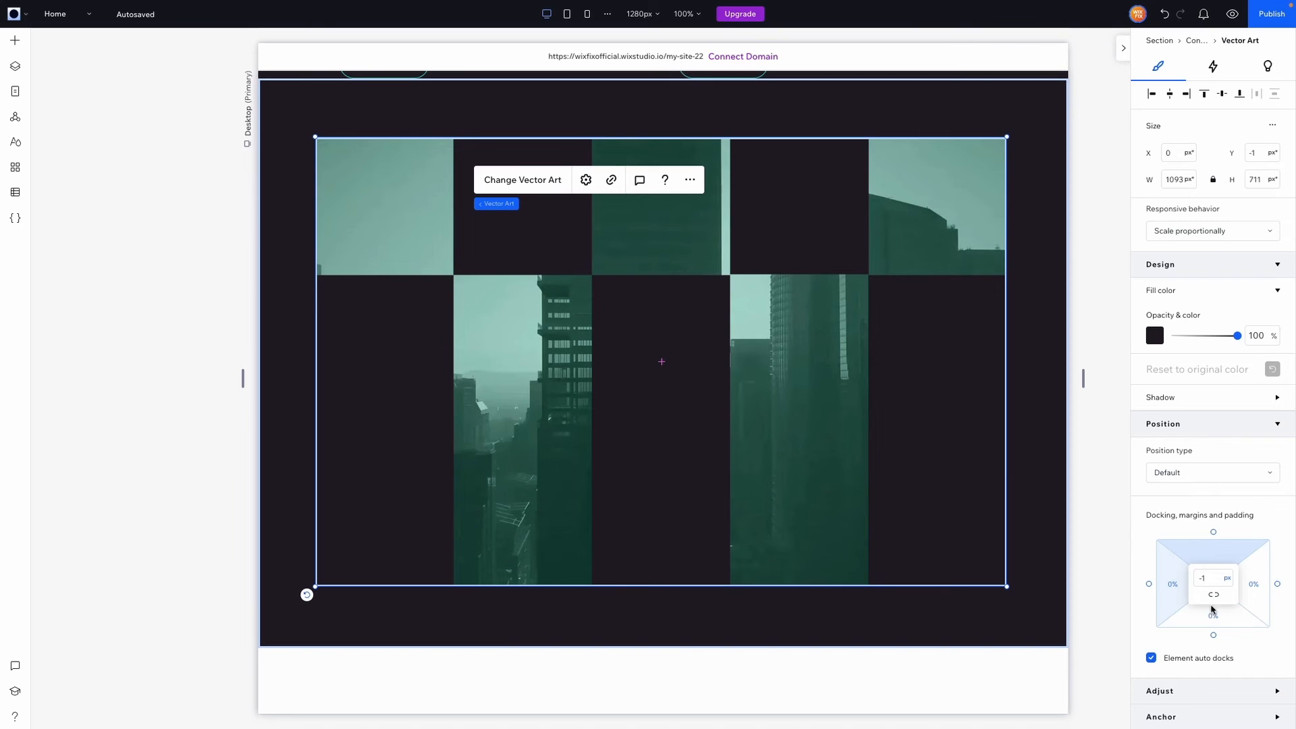
left_click(1212, 620)
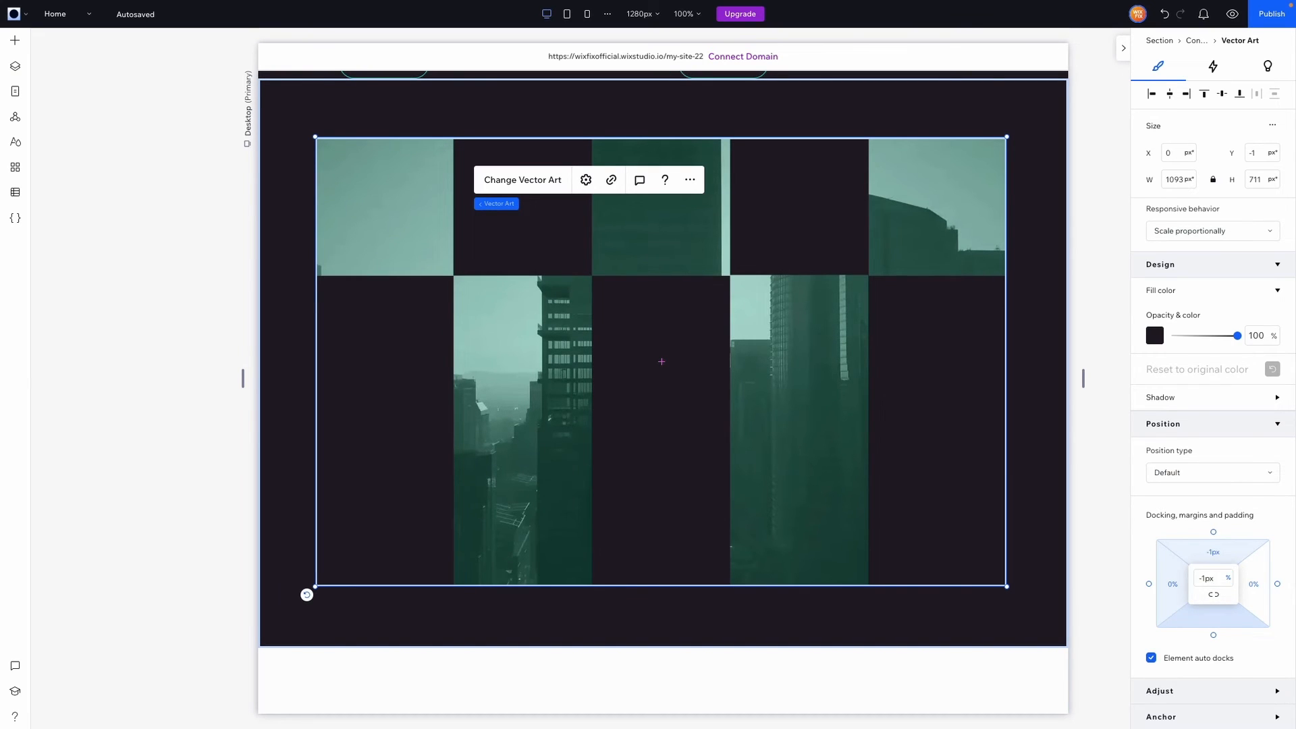
left_click(1113, 399)
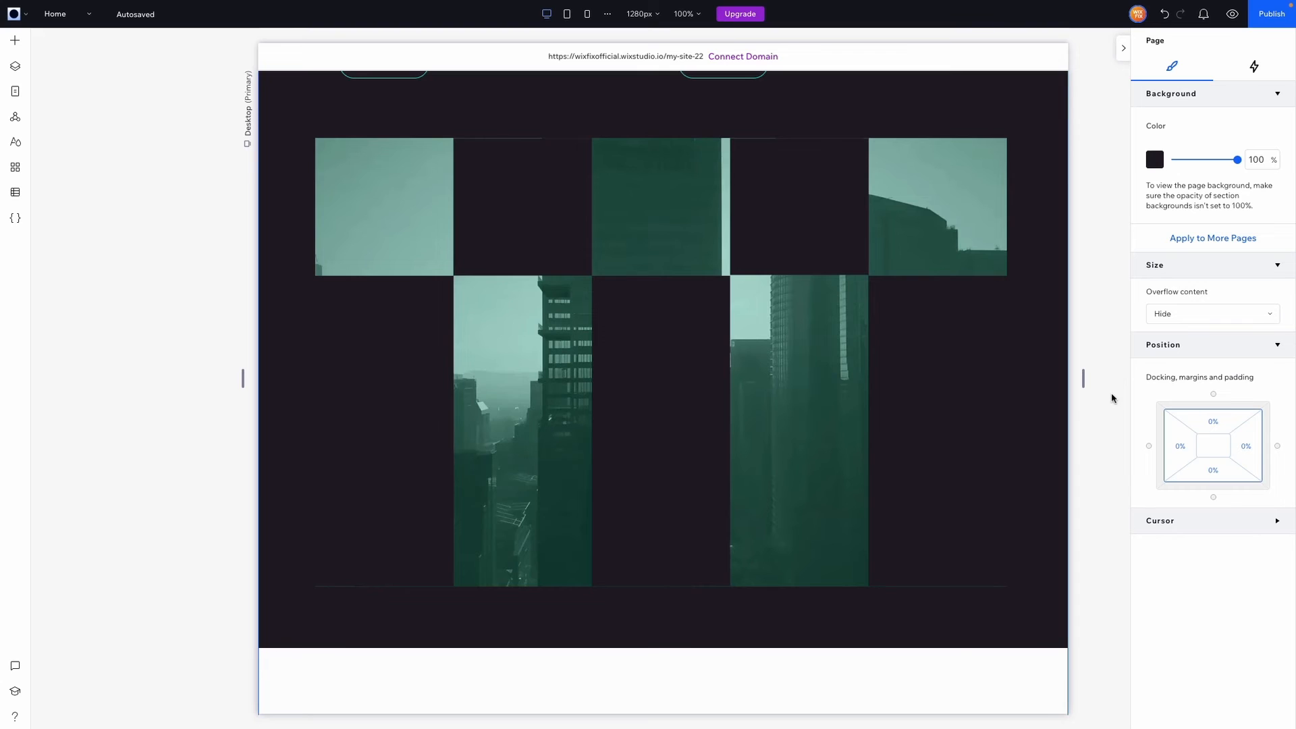
Set the mask's top and bottom margins to -5 px
left_click(811, 447)
left_click(1212, 561)
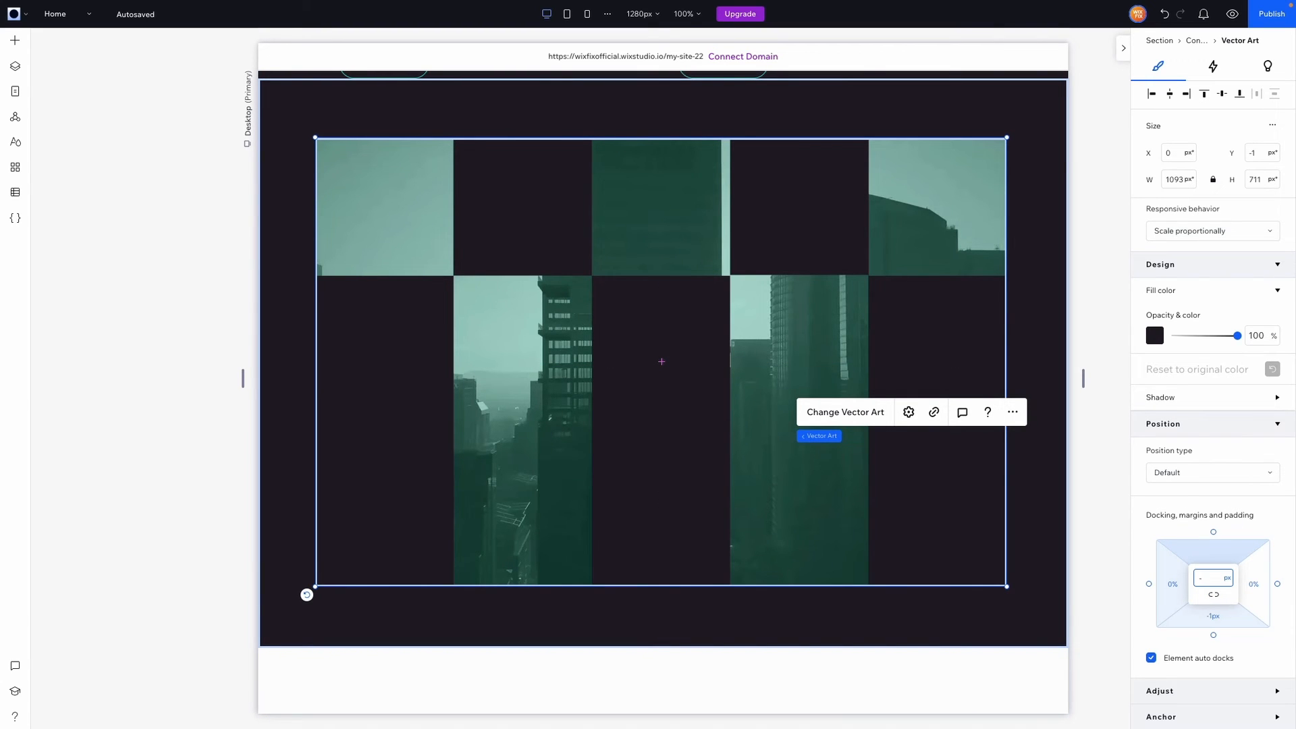
type("-5")
left_click(1217, 617)
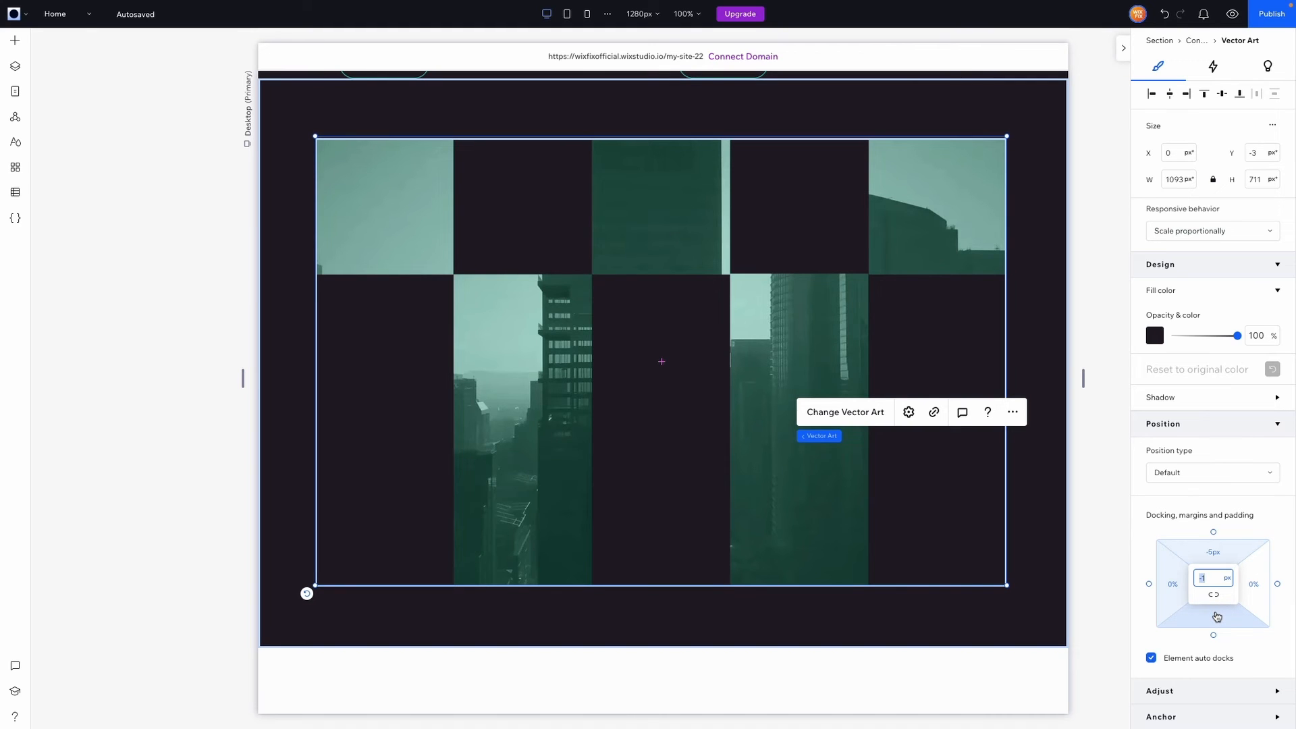
key("Return")
left_click(1101, 440)
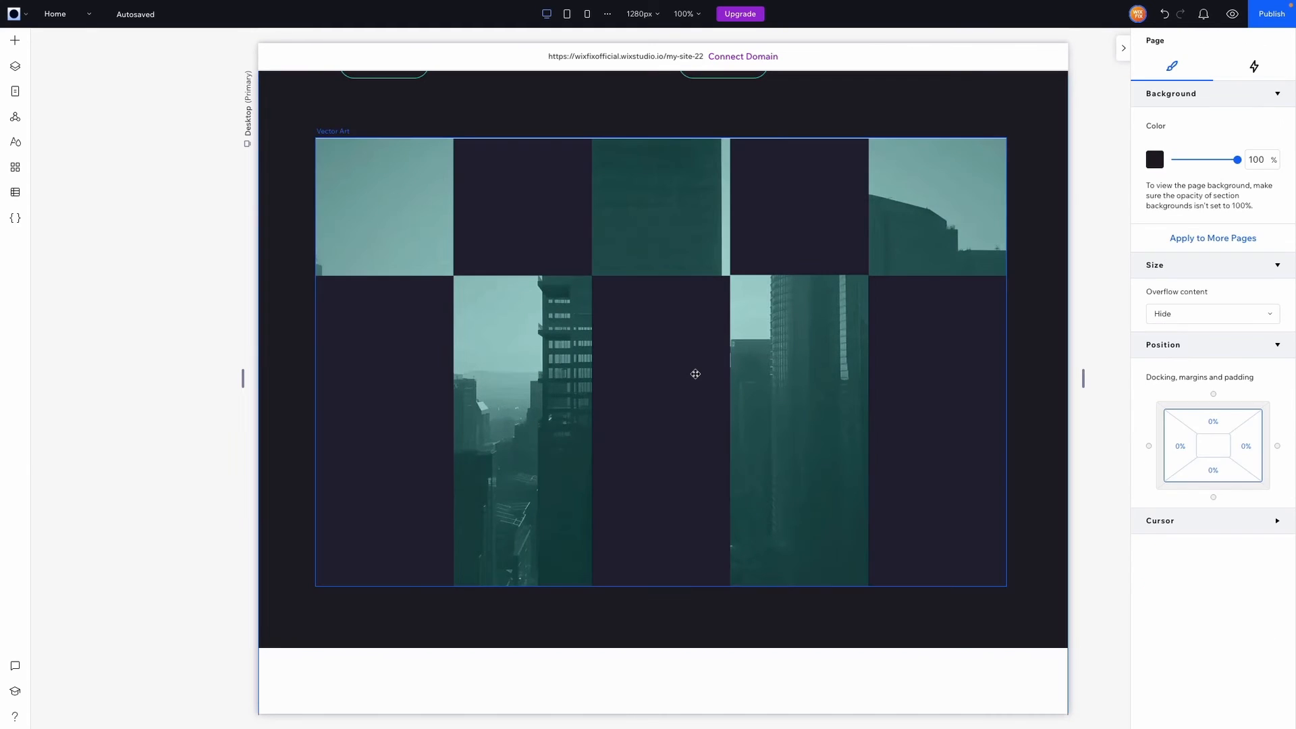
left_click(666, 351)
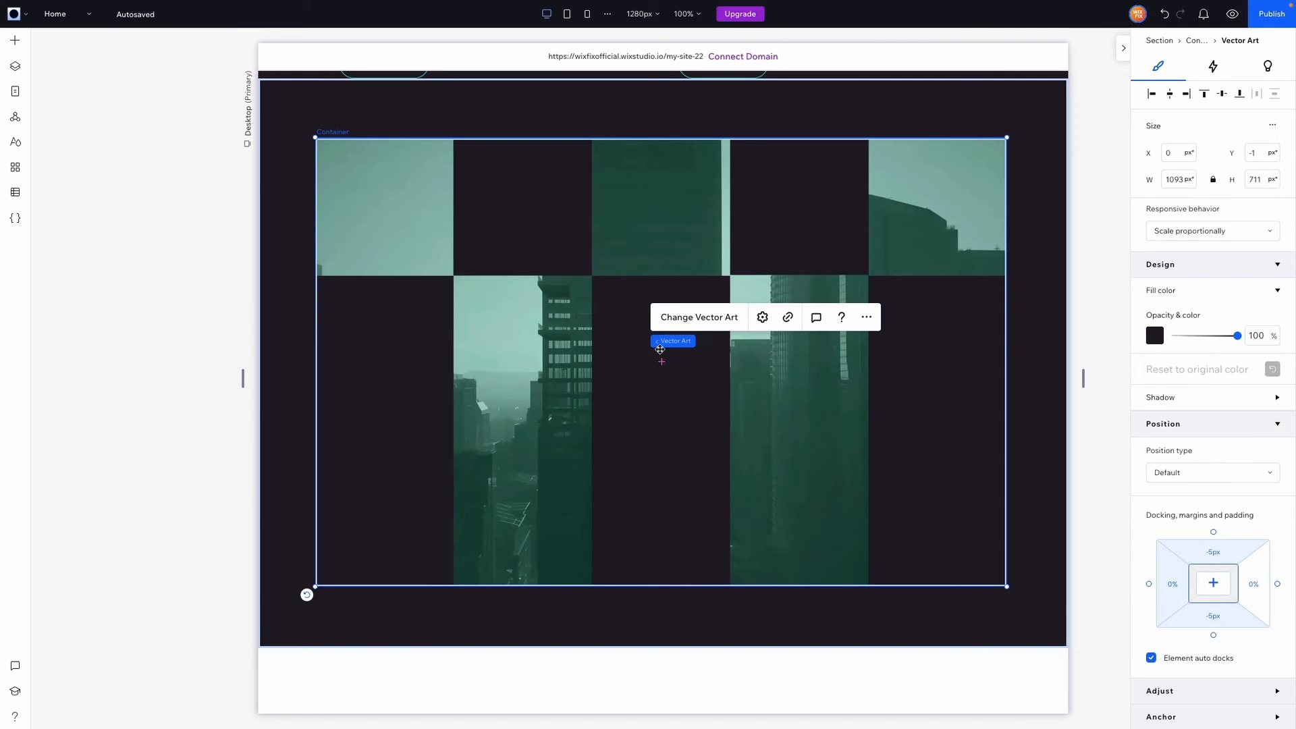
Select the VideoBox in the layer list and give it 5 px margins on all sides
left_click(15, 65)
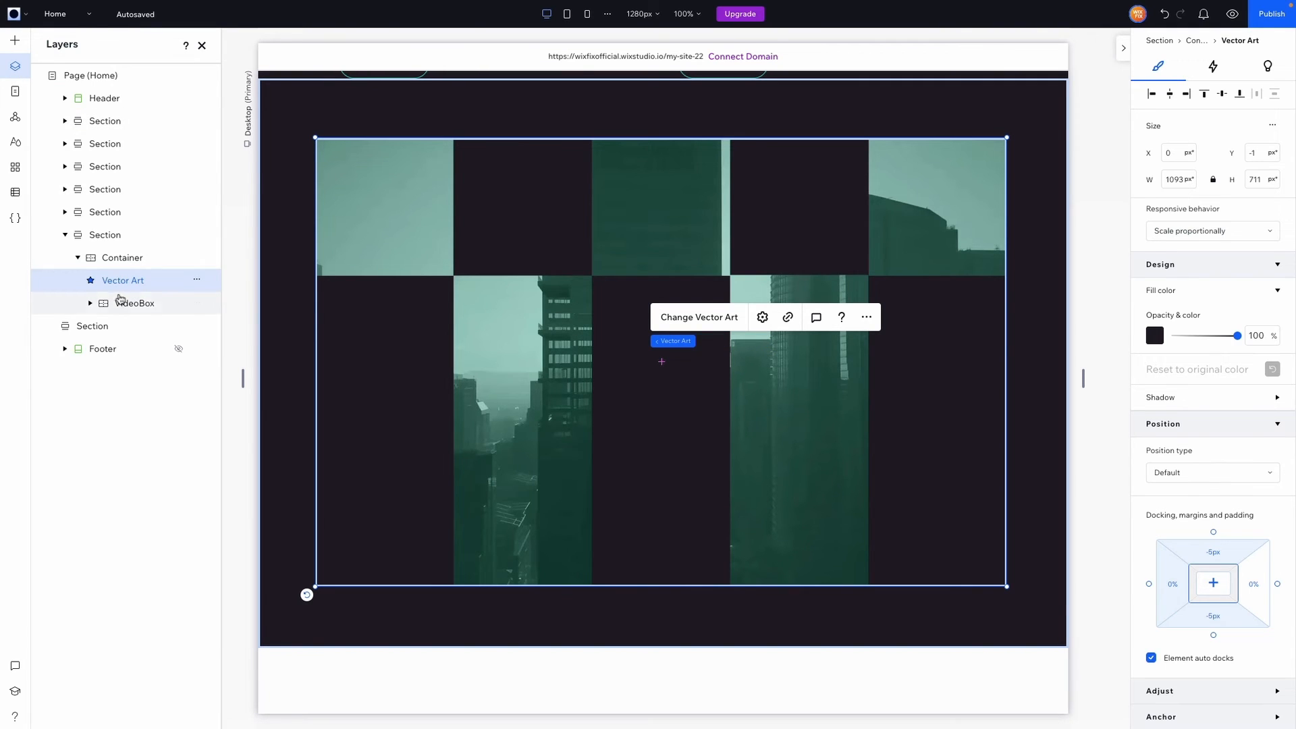
left_click(122, 302)
scroll(1174, 446, "down", 3)
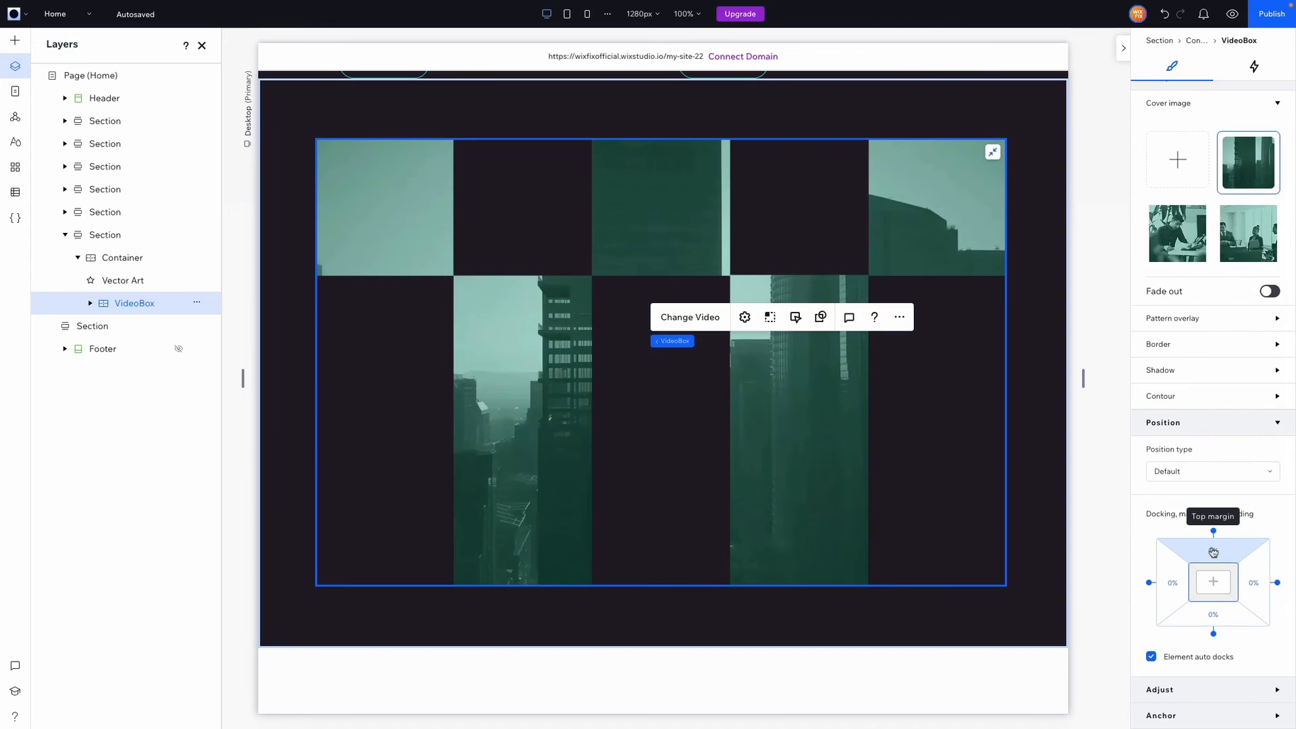
left_click(1213, 552)
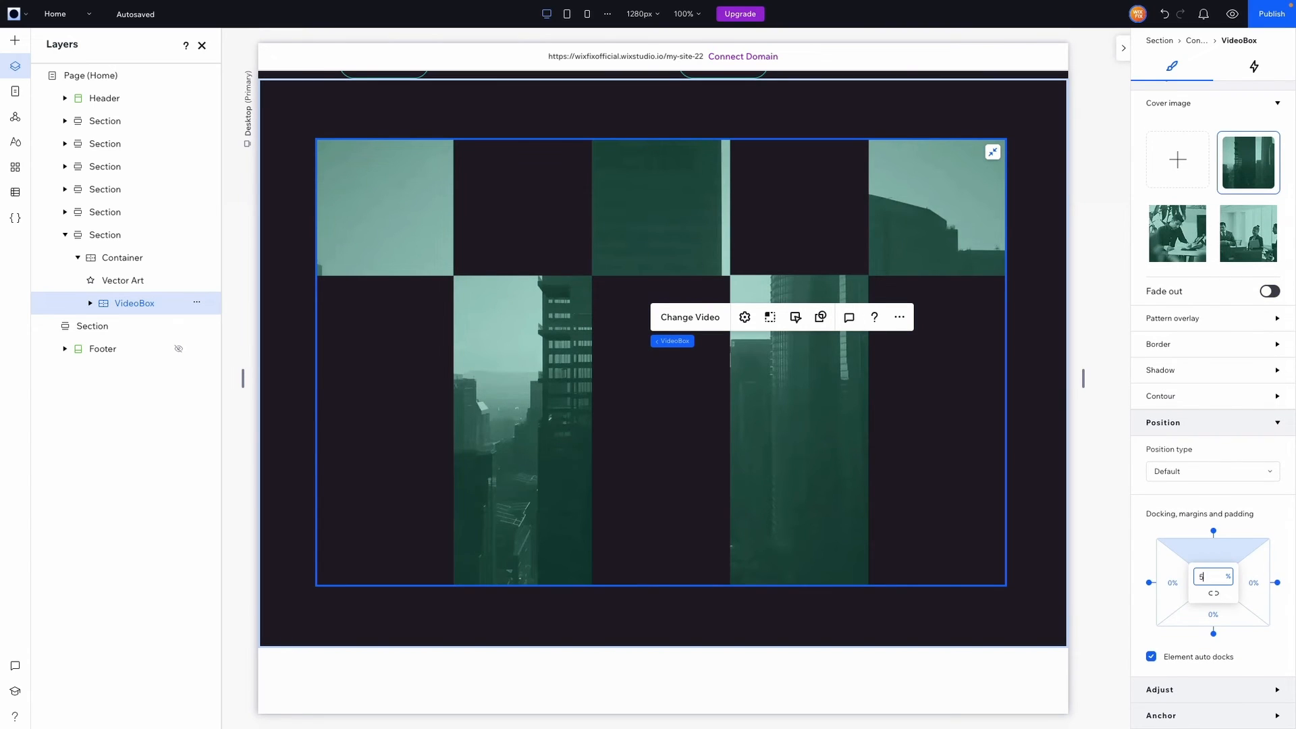
key("Return")
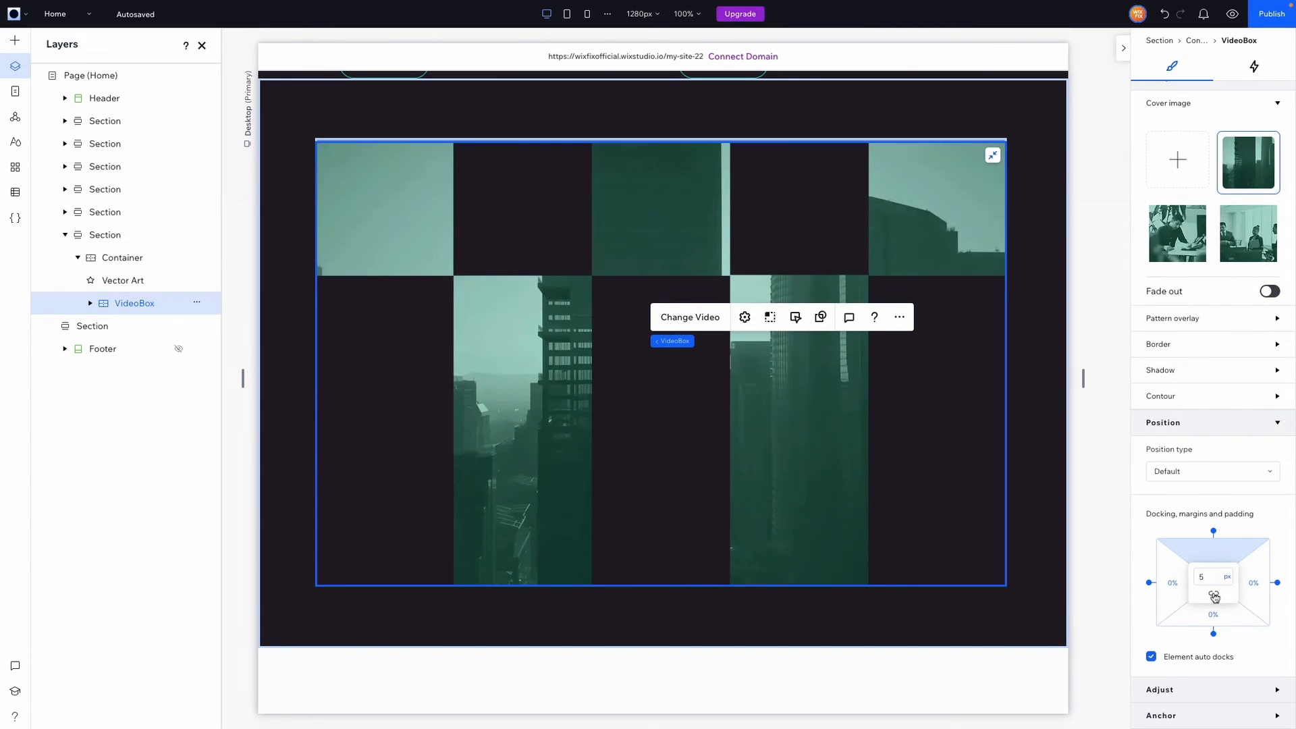
left_click(1214, 596)
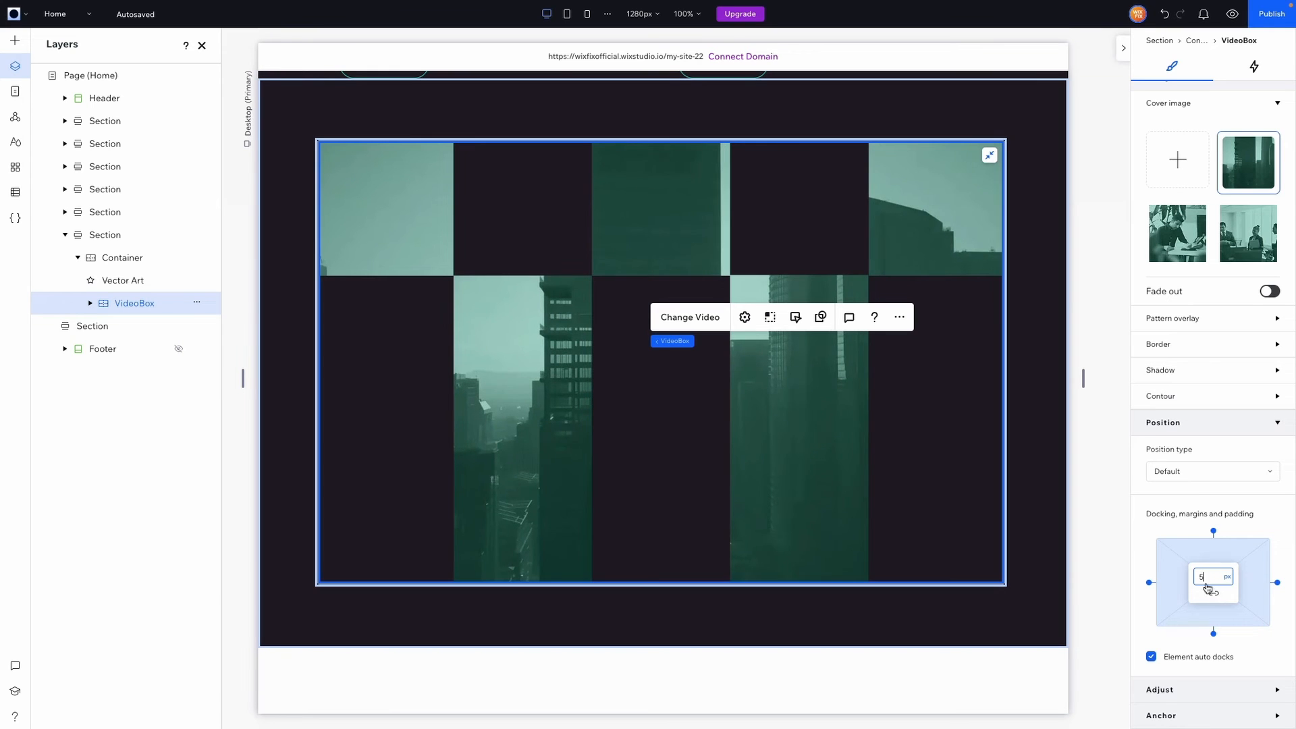
left_click(1106, 399)
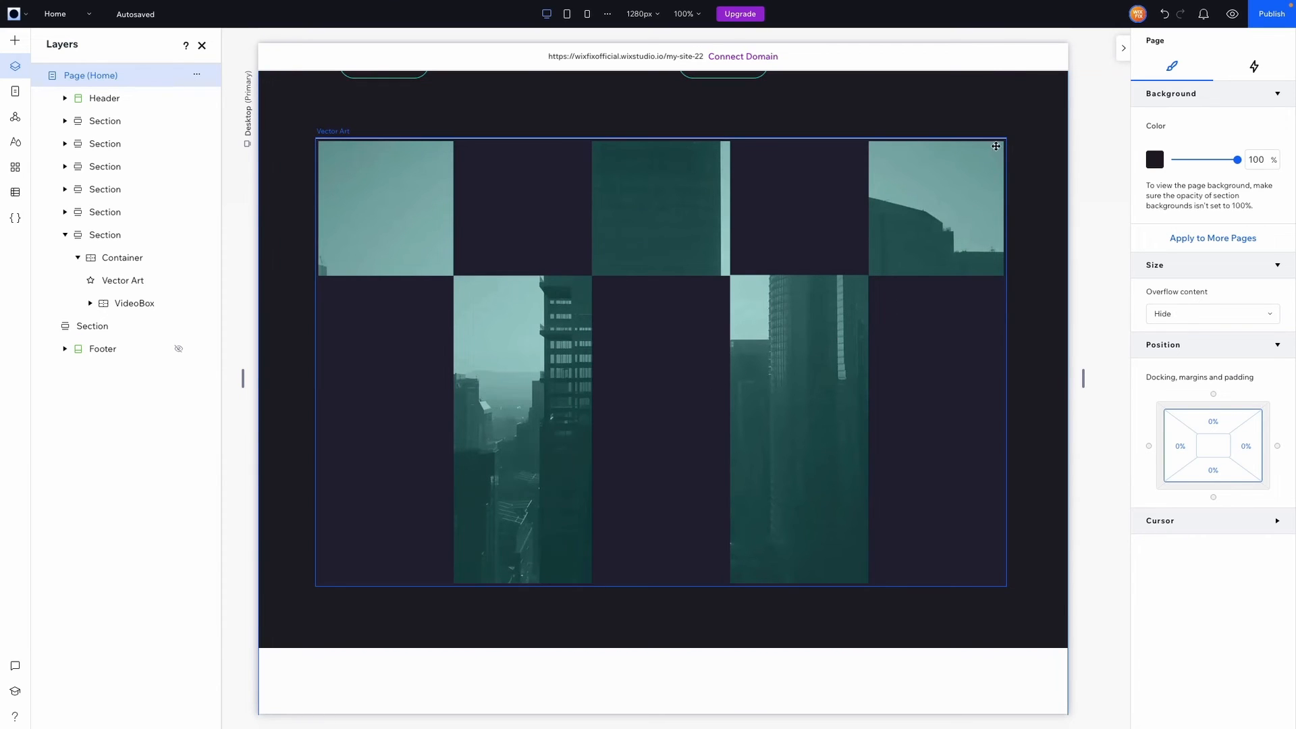
Undo a trial container resize and shrink the vector mask over the video instead
left_click(1033, 315)
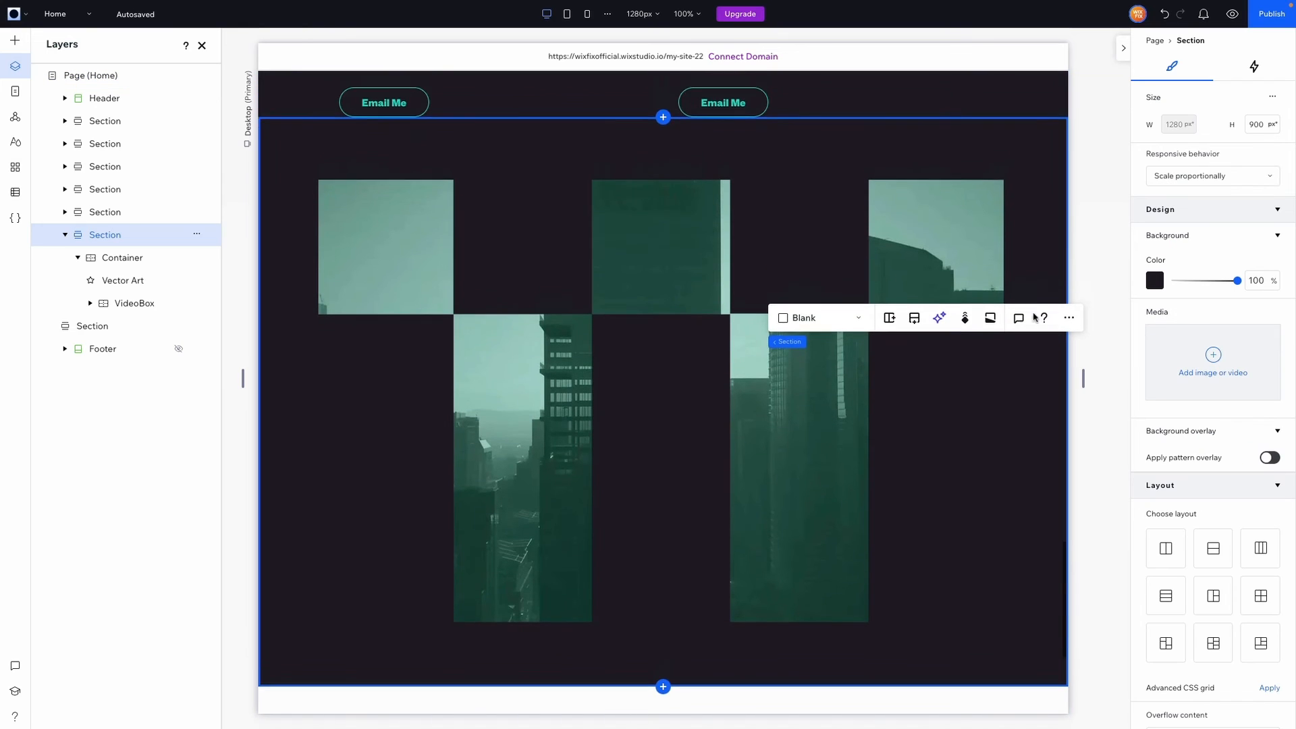
left_click(107, 264)
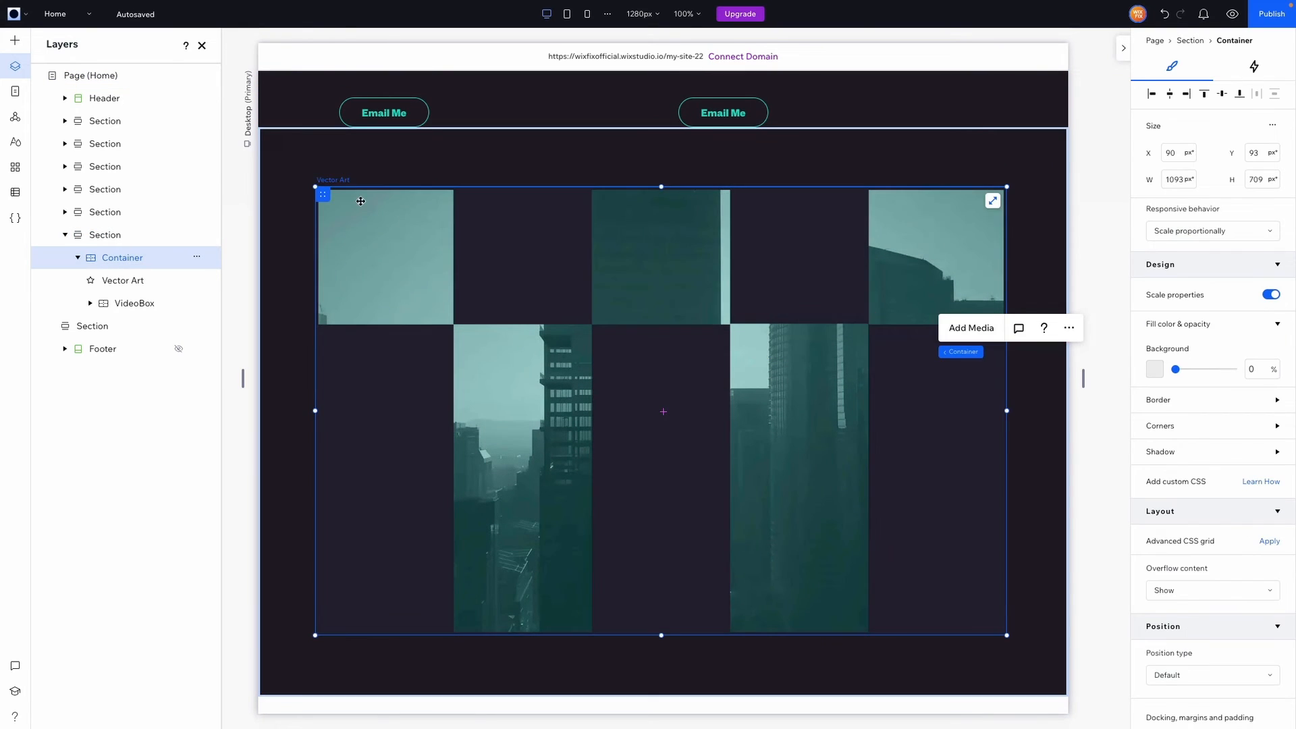
left_click_drag(314, 187, 459, 284)
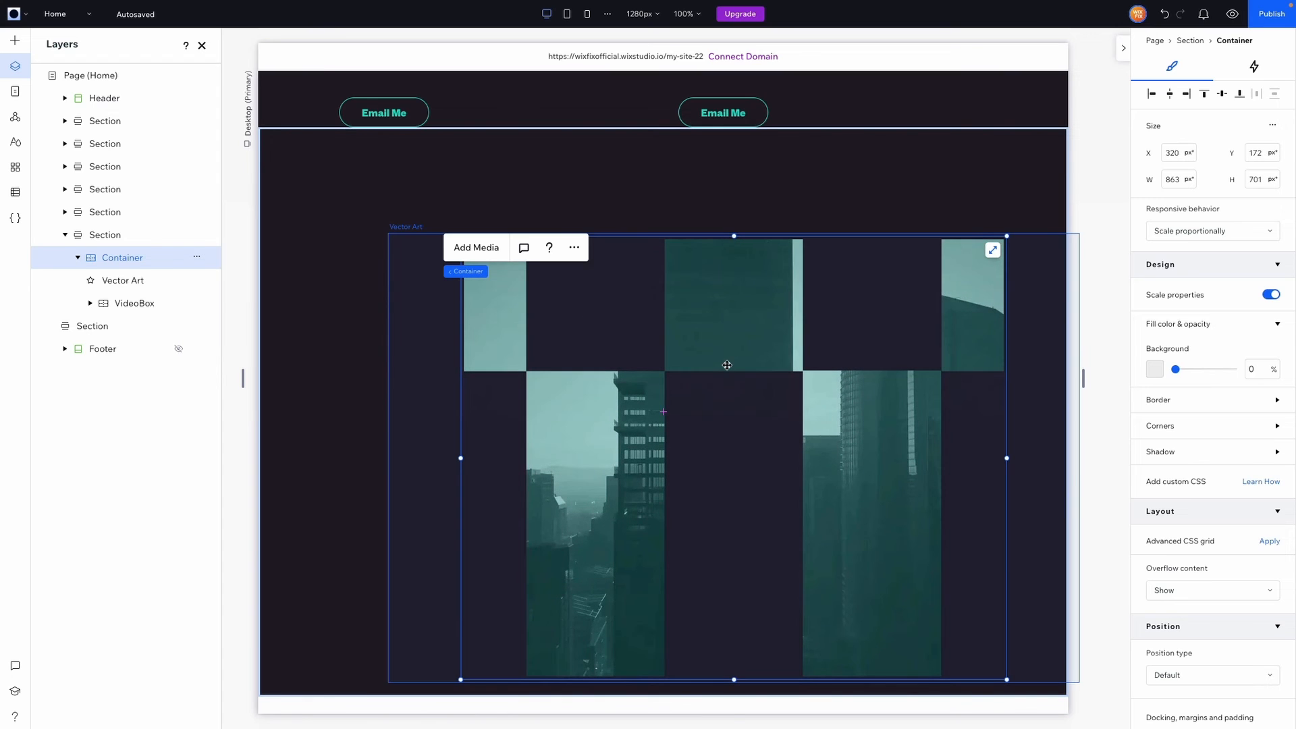
key("ctrl+z")
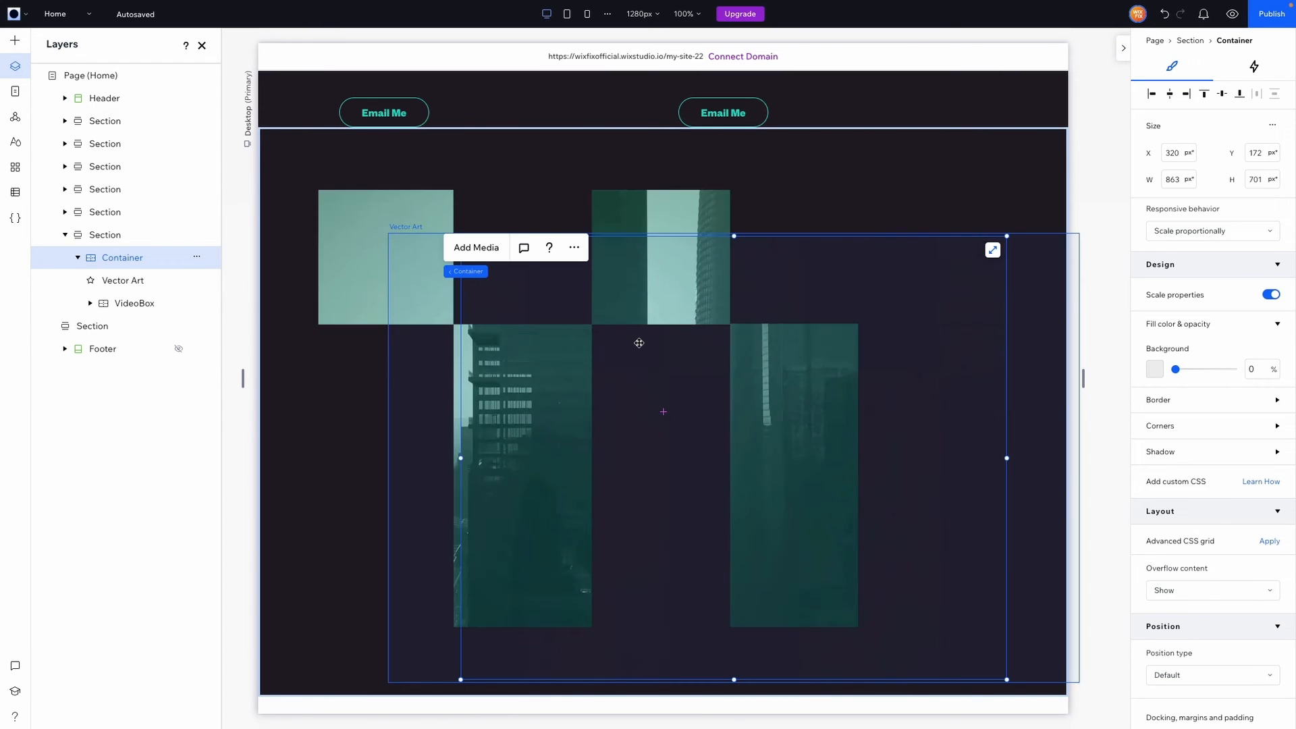
left_click(421, 341)
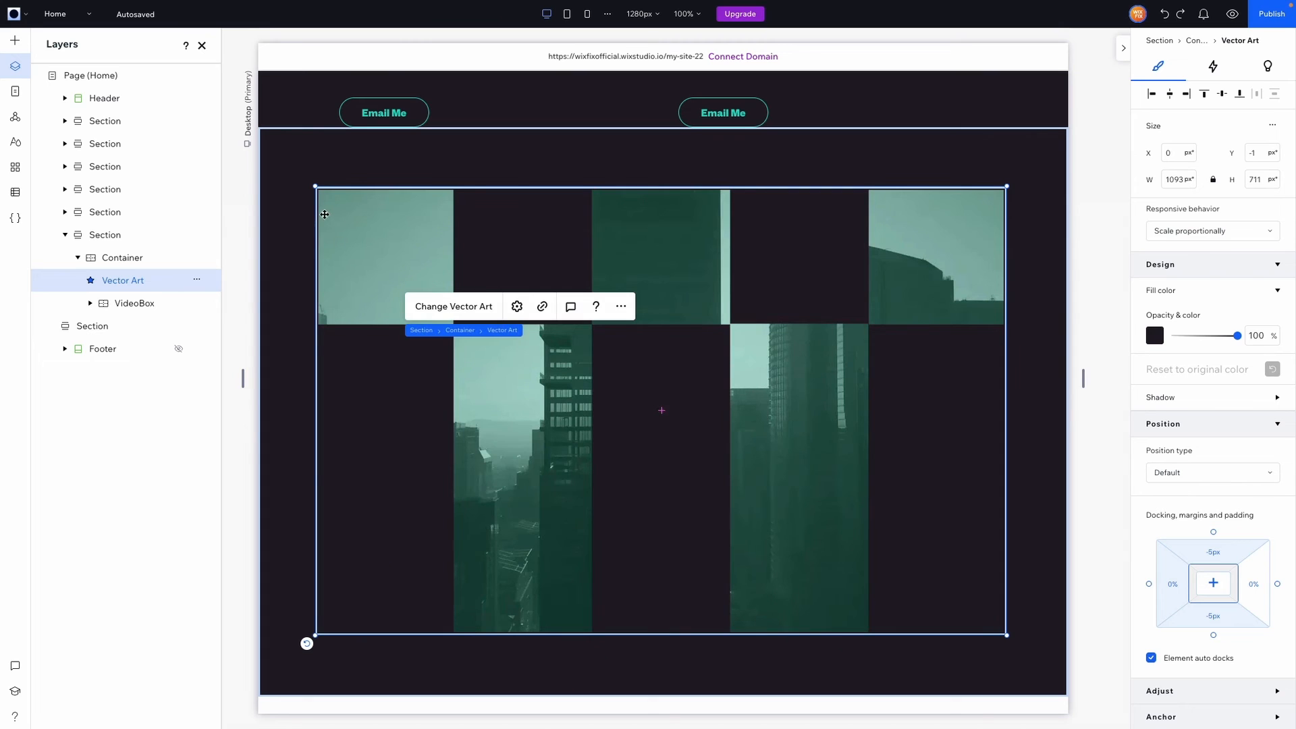
left_click_drag(314, 187, 498, 305)
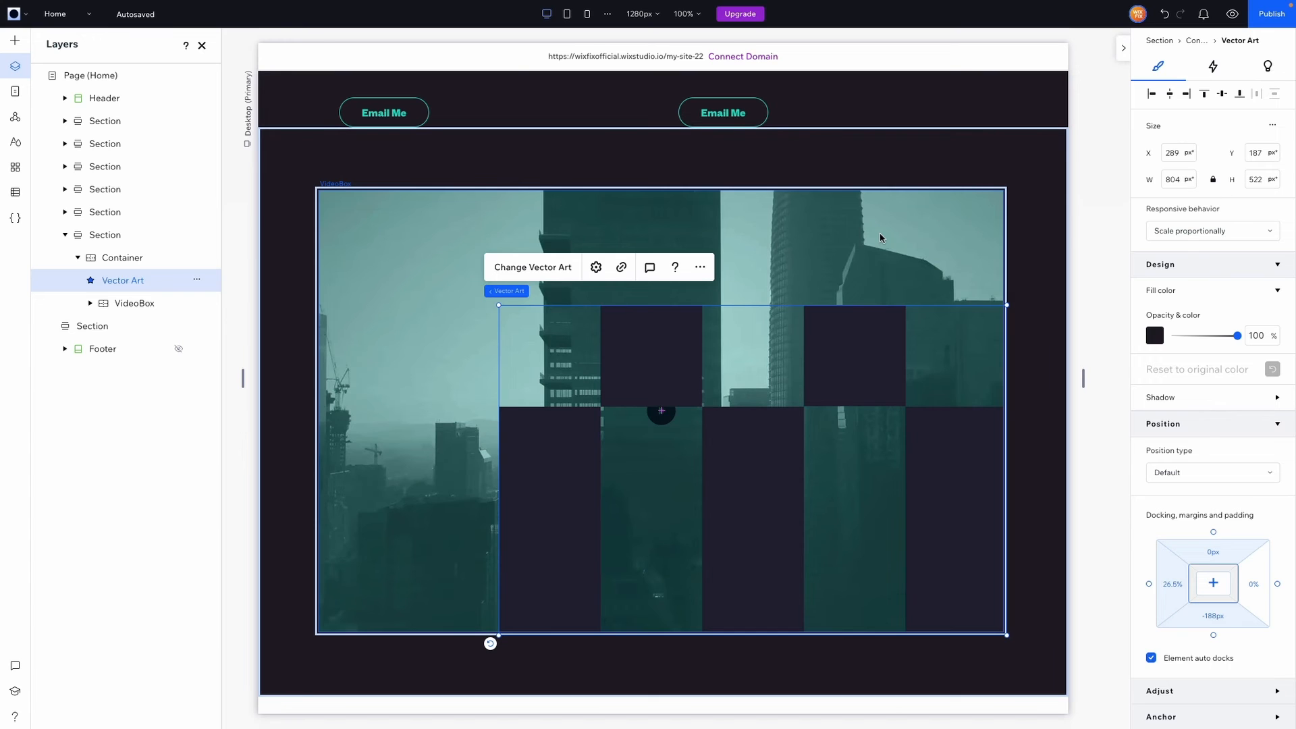
Set the grid container width to 804 px and centre the mask horizontally and vertically
left_click(851, 257)
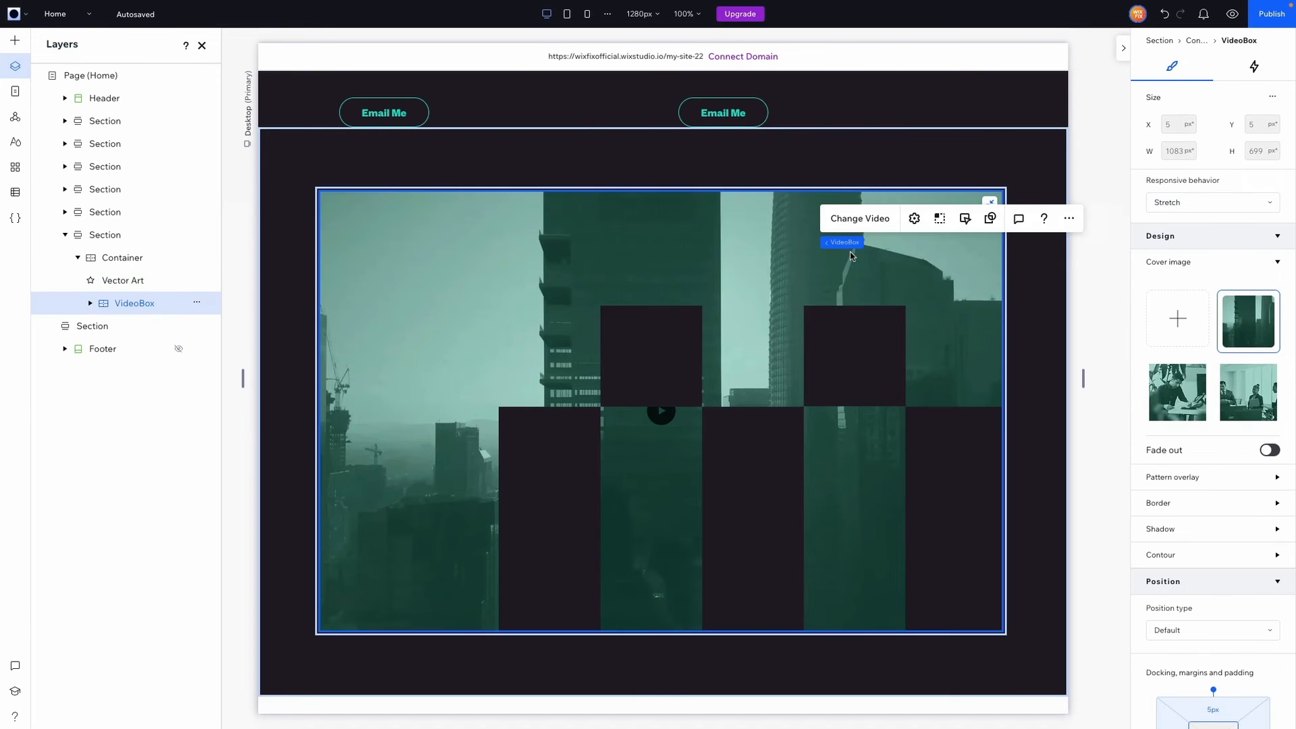
left_click(116, 258)
left_click(1178, 180)
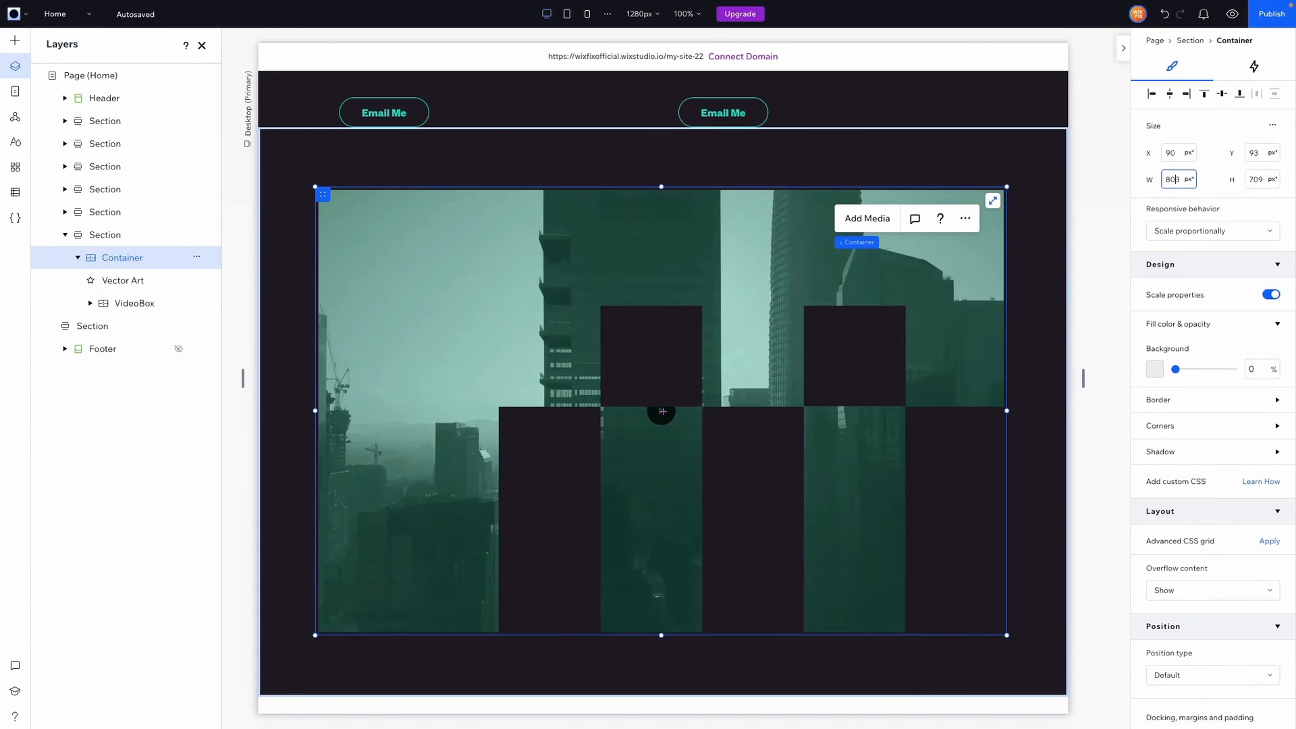
type("804")
left_click(1254, 180)
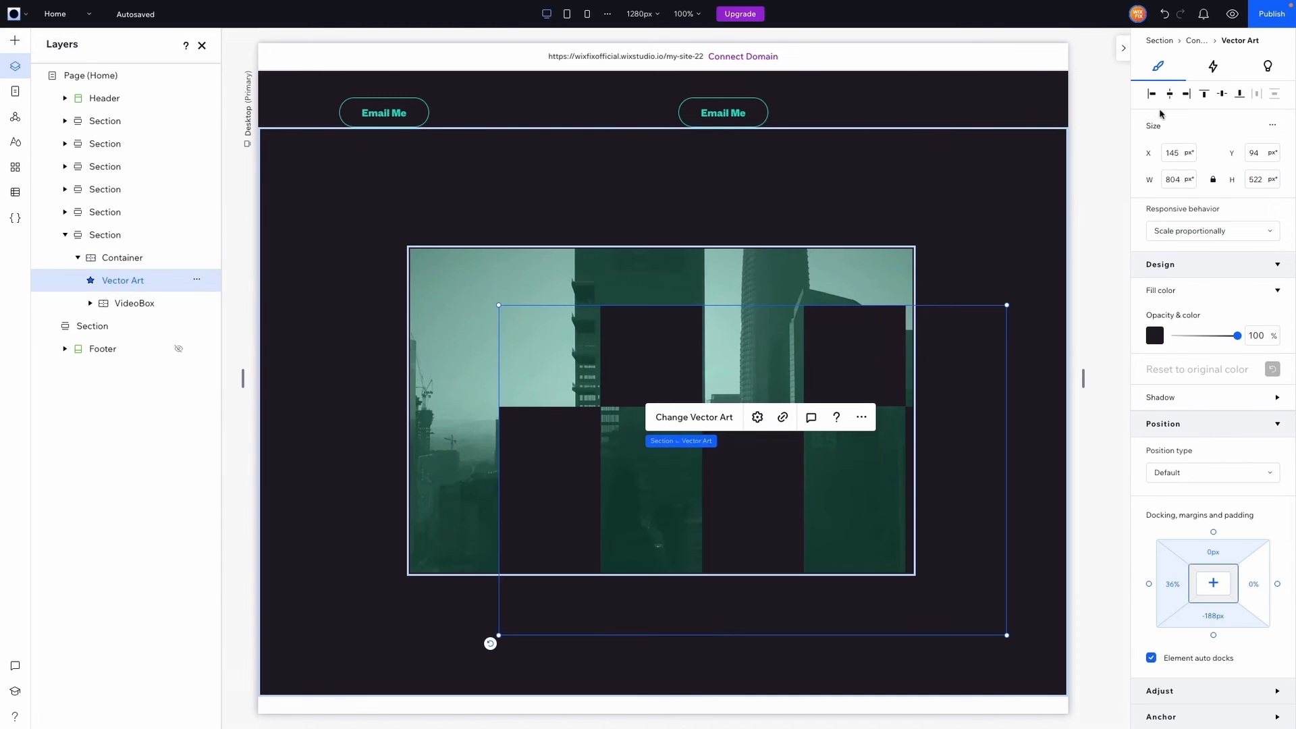
left_click(1171, 96)
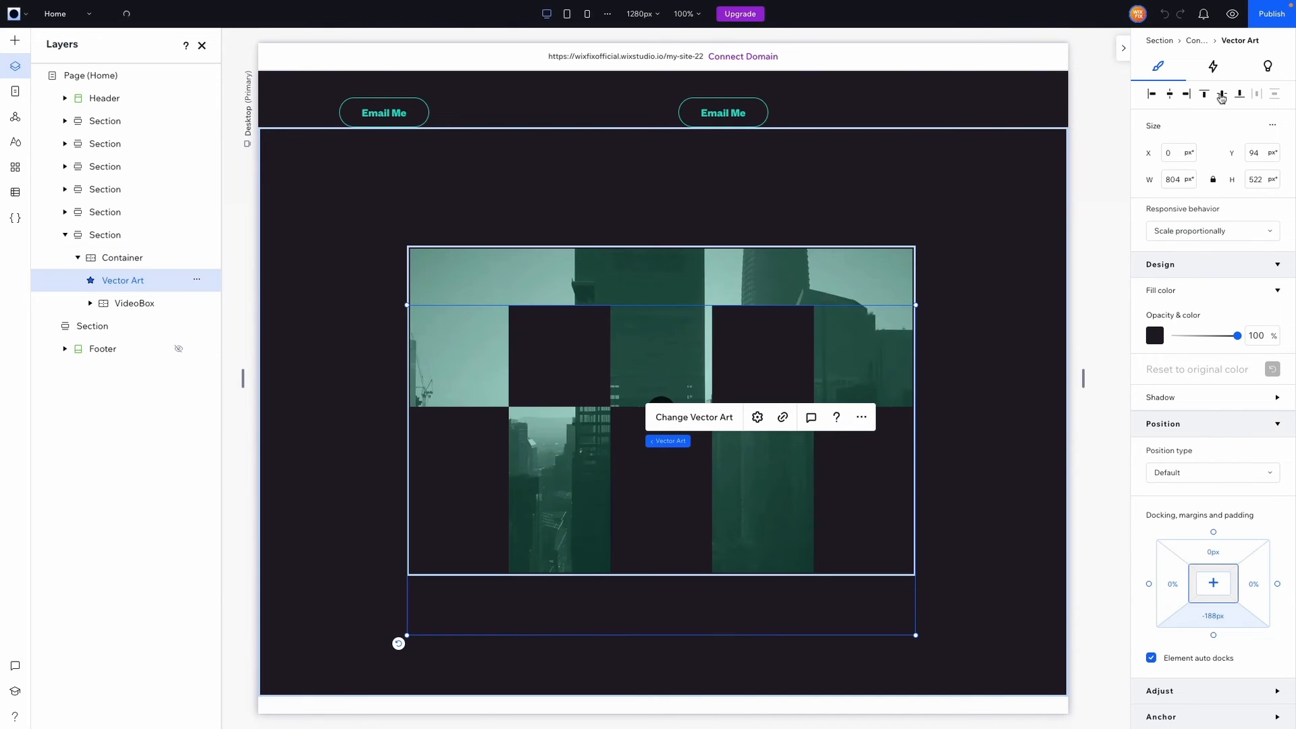
left_click(1222, 98)
left_click(971, 274)
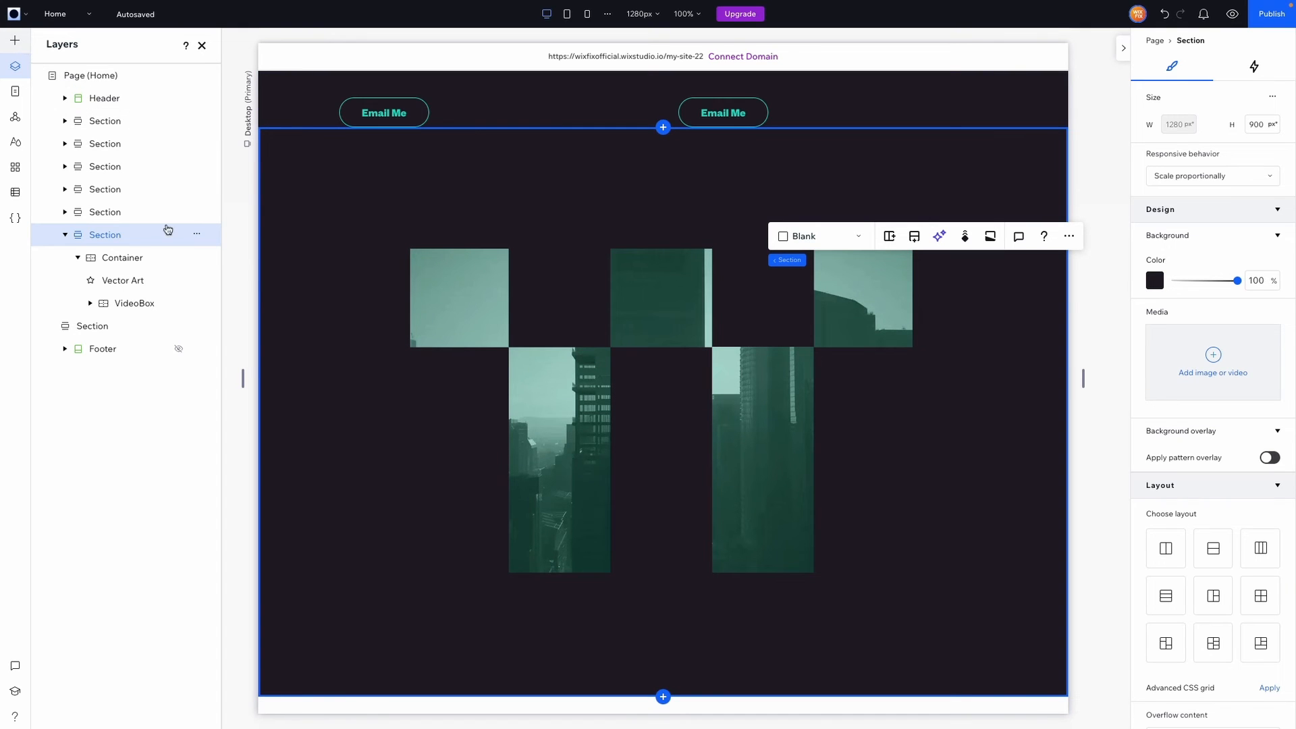
Place Mid Right.png, shrink it to 271 px wide, and move it to the section's top-right
left_click(15, 40)
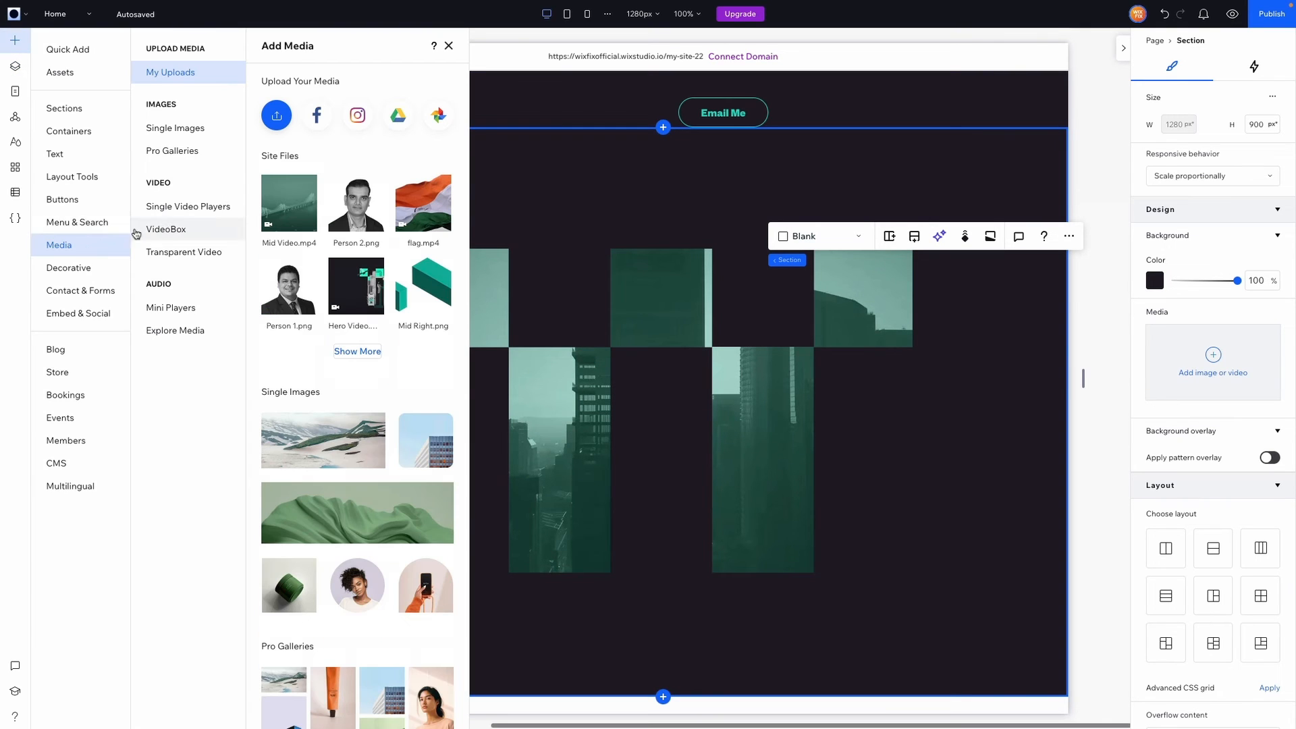
left_click(346, 352)
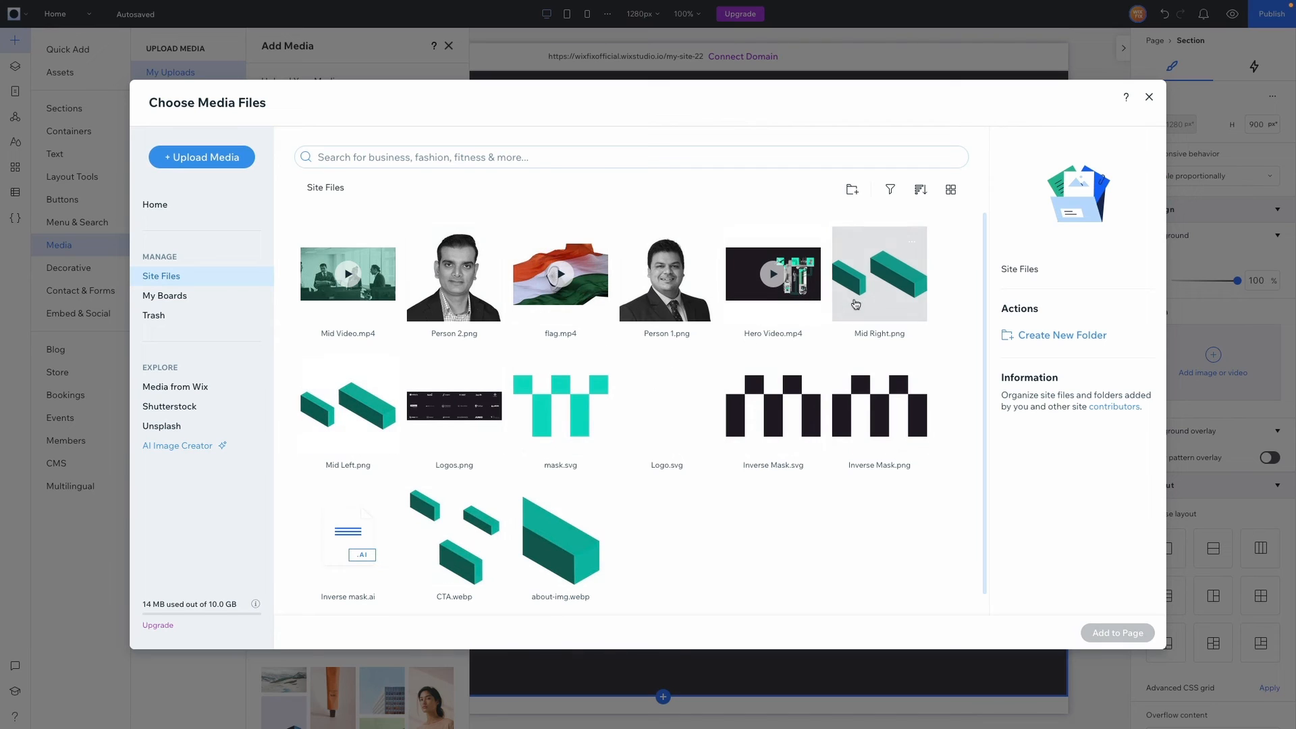
left_click(855, 305)
left_click(390, 418, "ctrl")
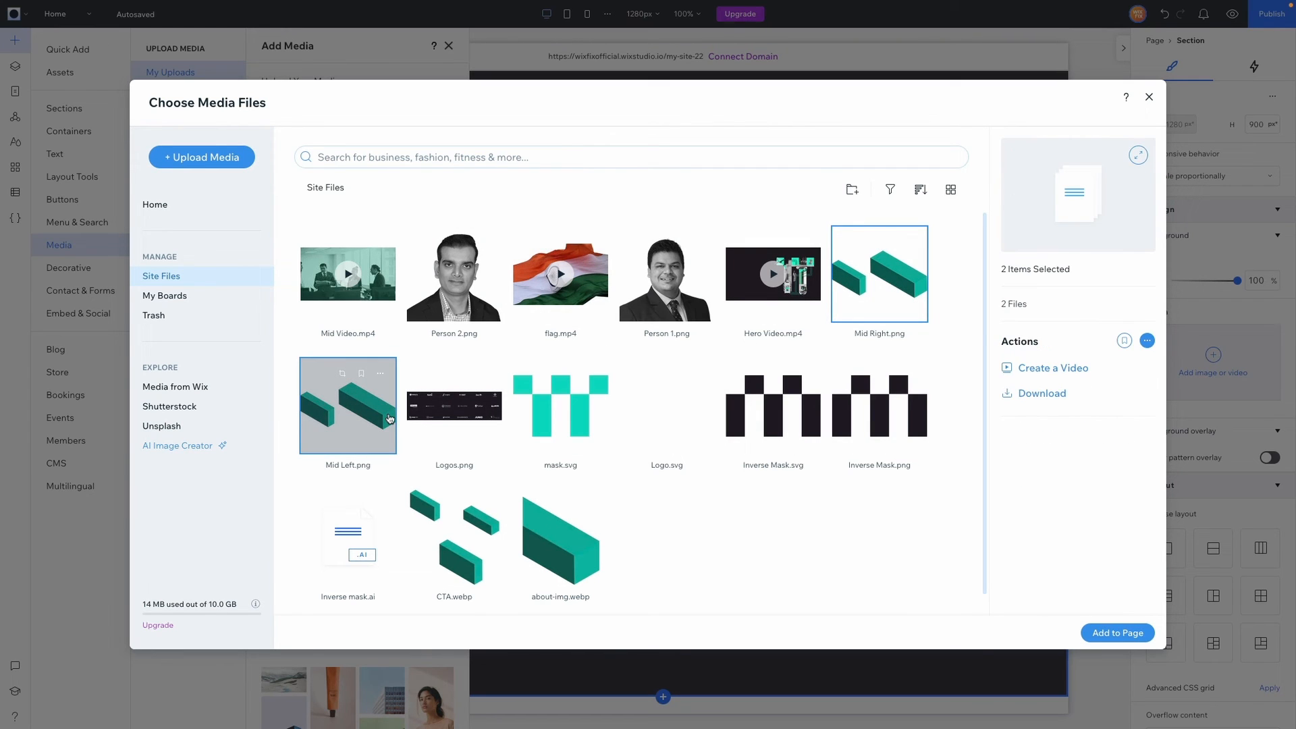
left_click(358, 423, "ctrl")
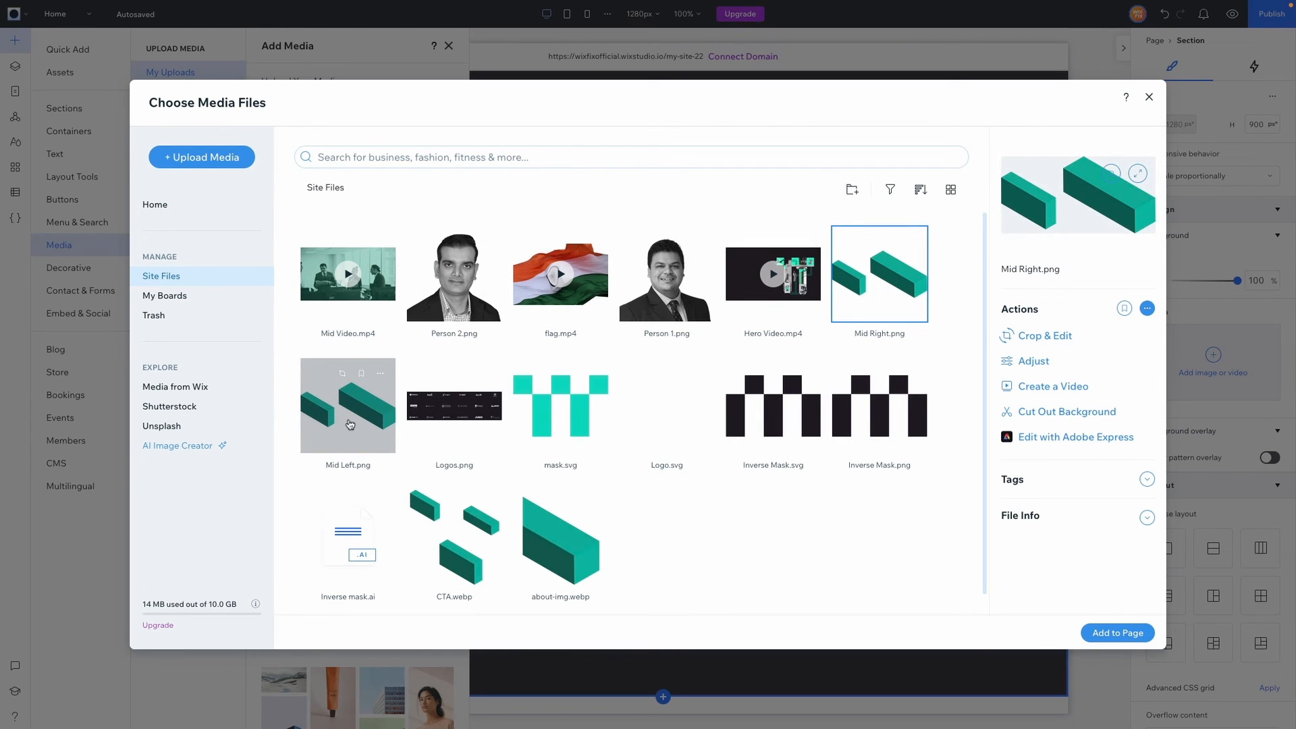
double_click(350, 424)
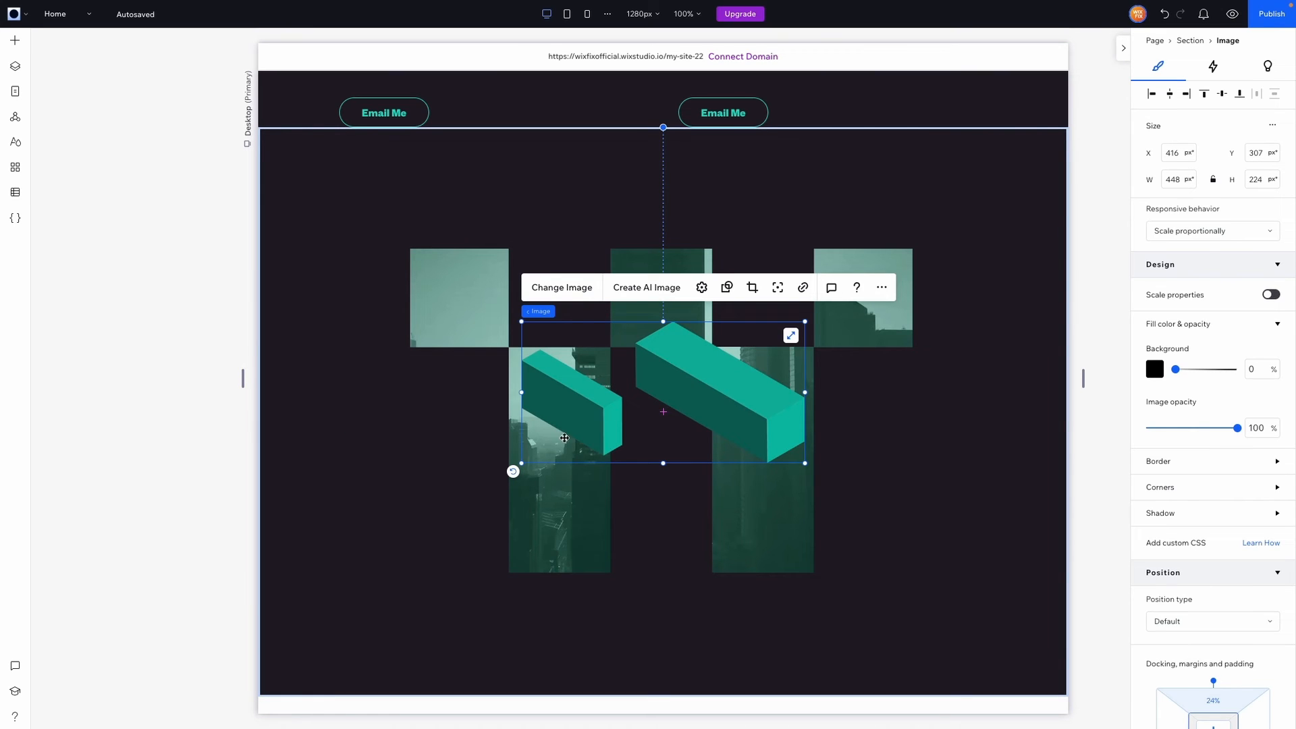
left_click_drag(522, 463, 633, 408)
left_click_drag(710, 362, 359, 554)
Duplicate the teal block and enlarge the bottom-left copy to 412 px wide
key("ctrl+d")
left_click_drag(488, 585, 577, 629)
left_click(984, 194)
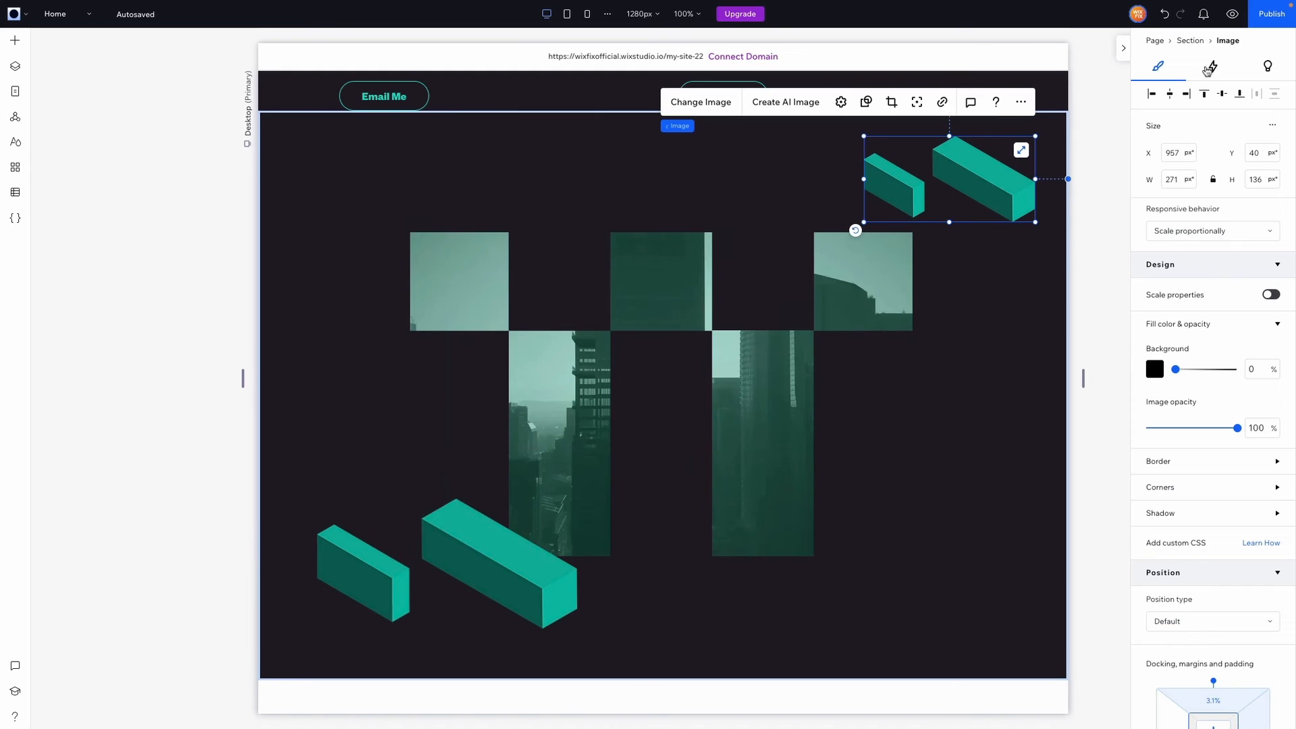
Give the top-right teal block a Float entrance animation from the left
left_click(1212, 66)
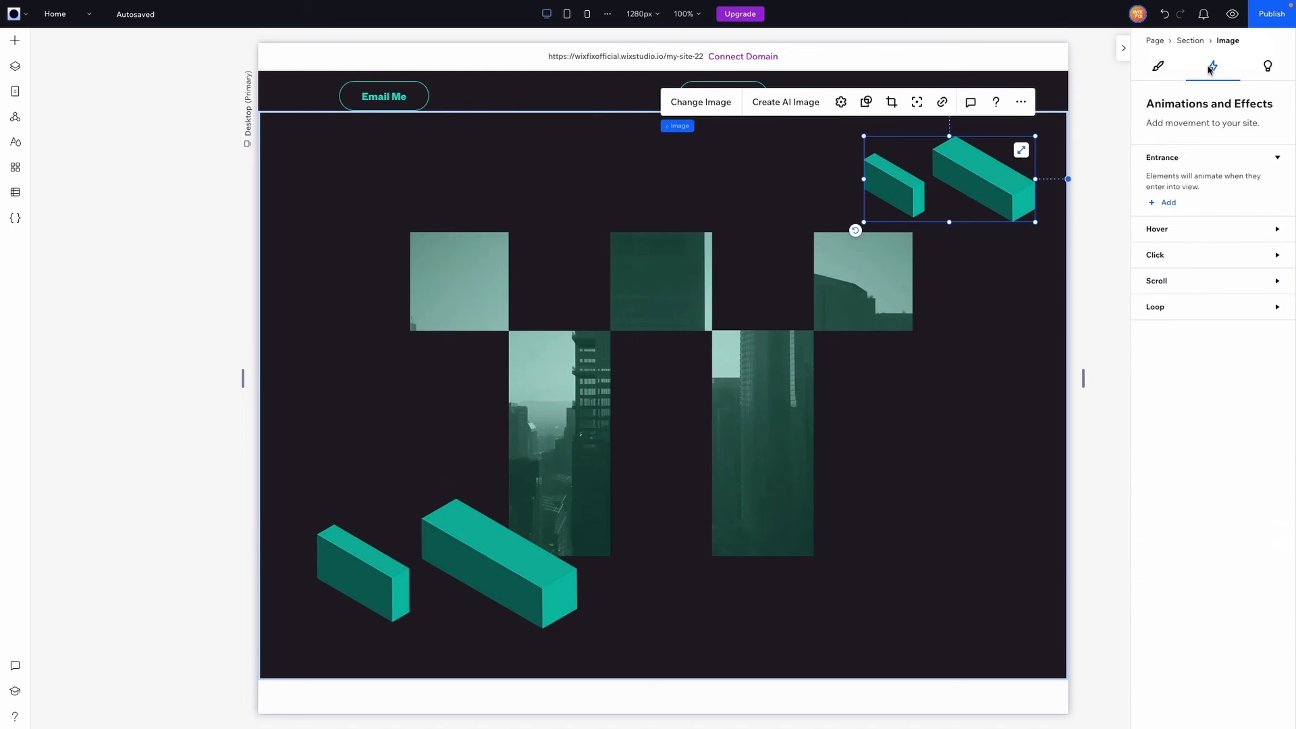
left_click(1164, 204)
left_click(1211, 197)
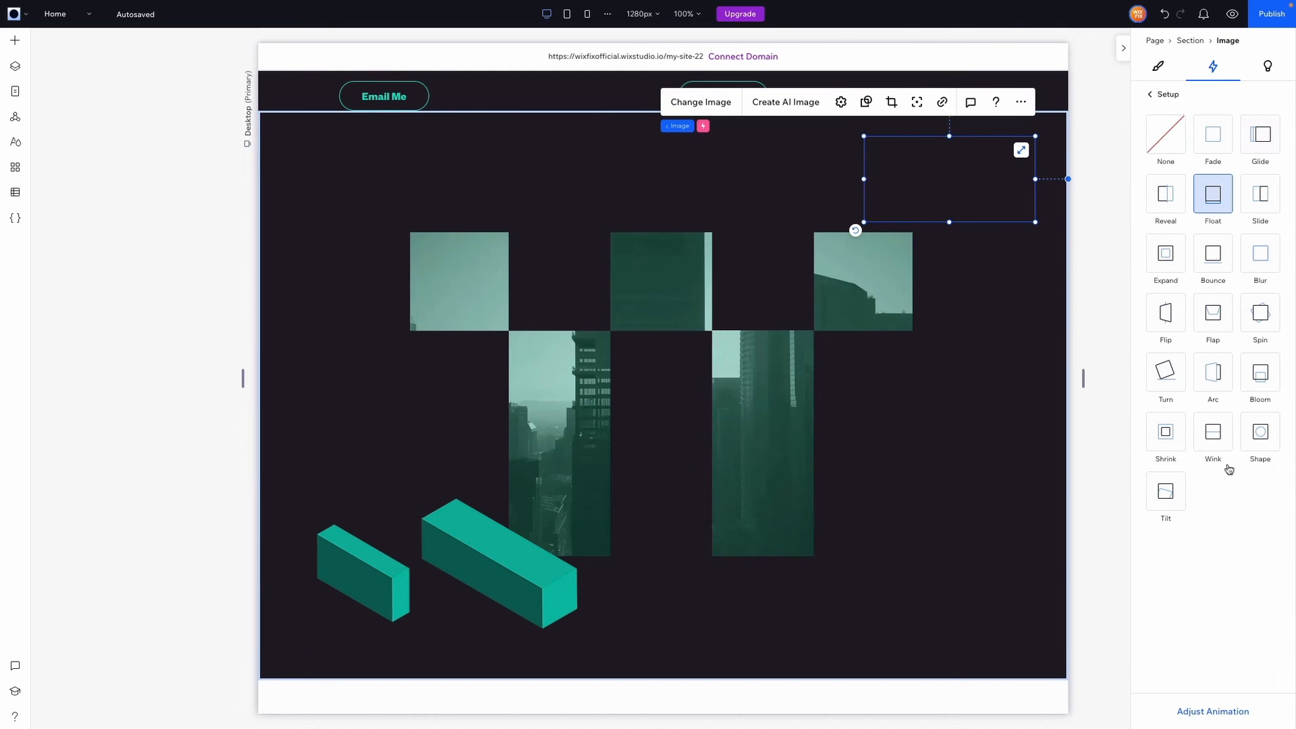
left_click(1211, 711)
left_click(1179, 142)
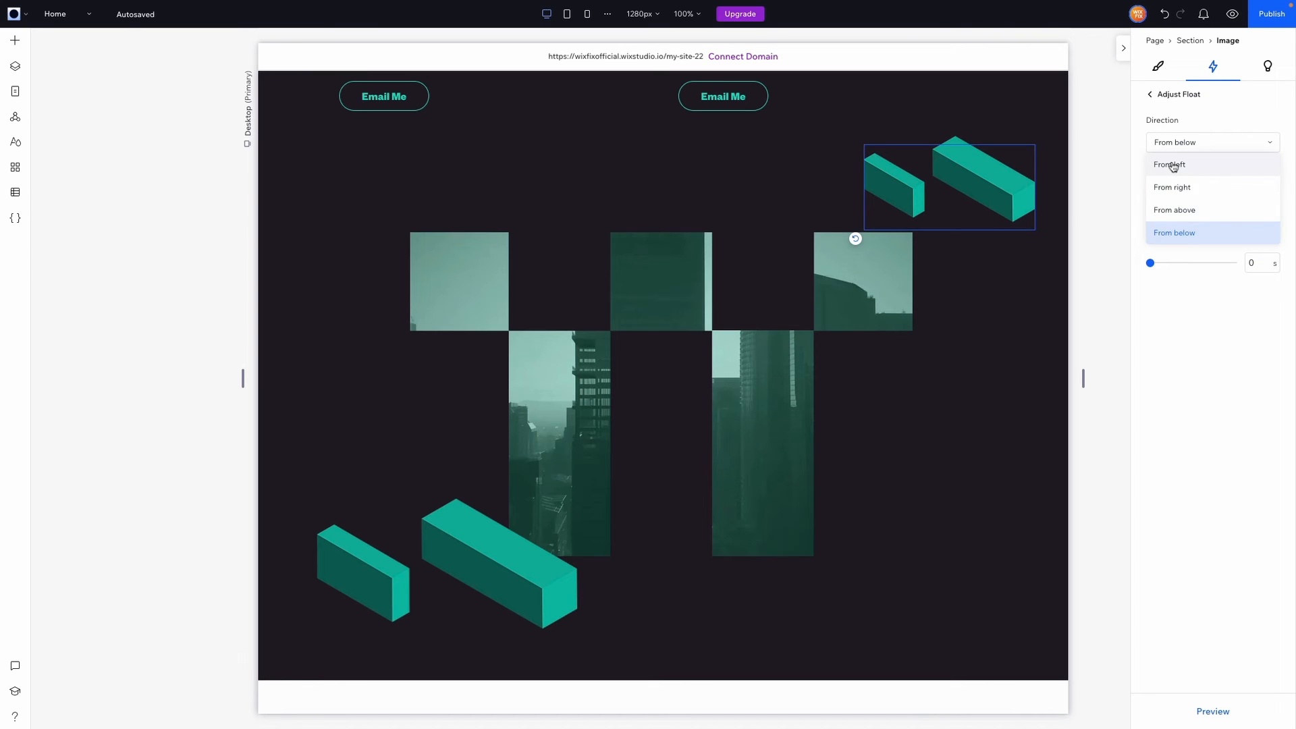
left_click(1171, 165)
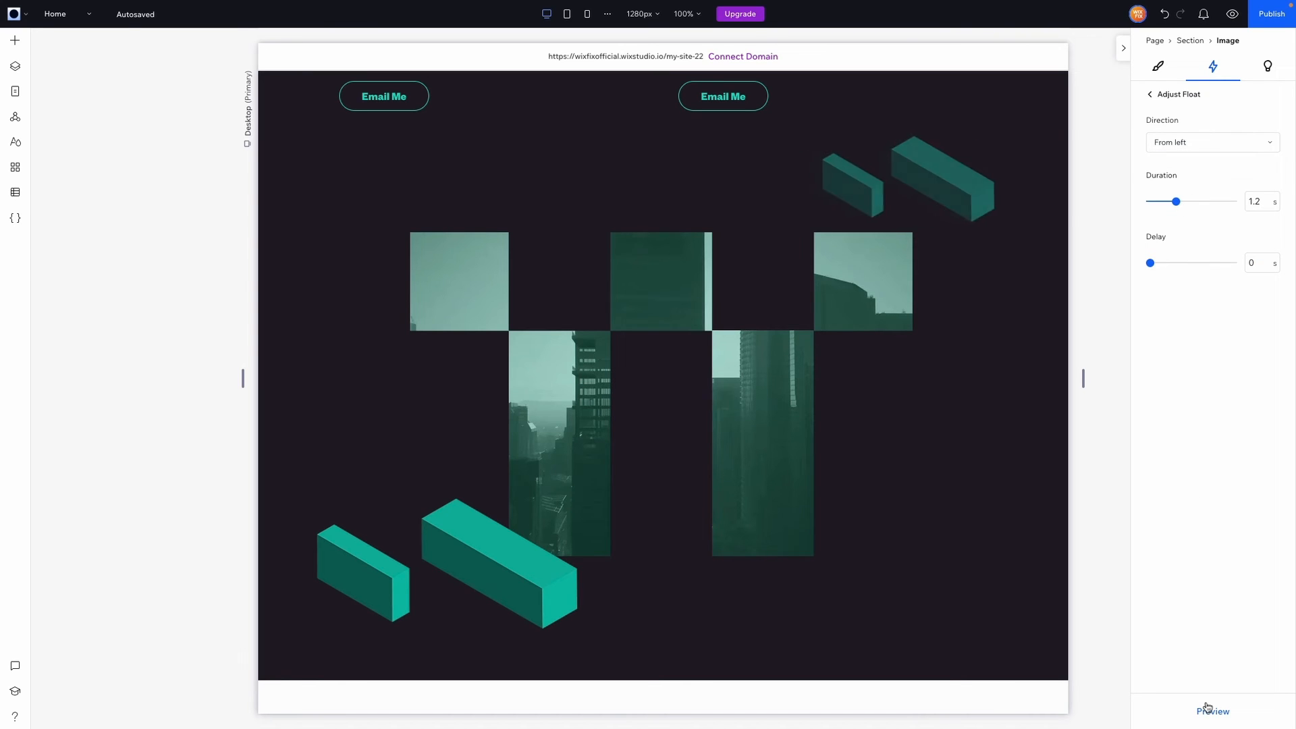
Give the bottom-left teal block the same Float entrance from the left
left_click(415, 555)
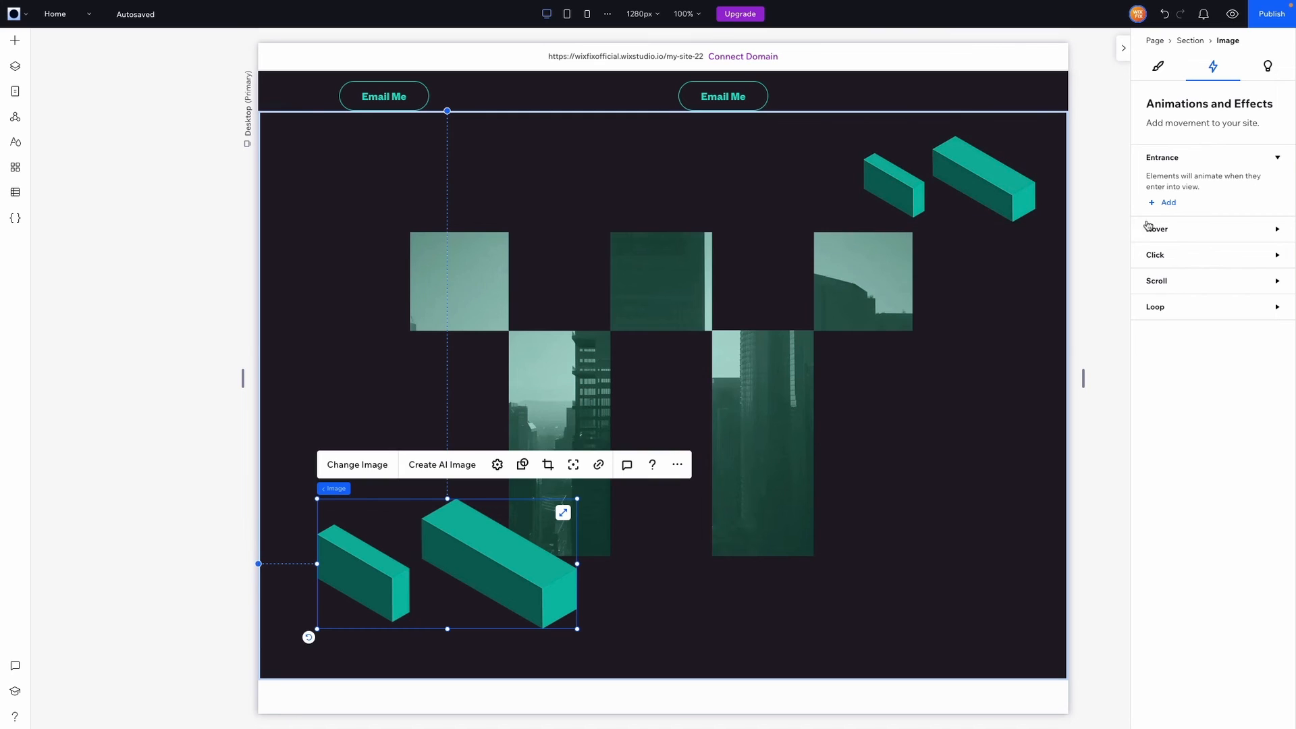
left_click(1171, 203)
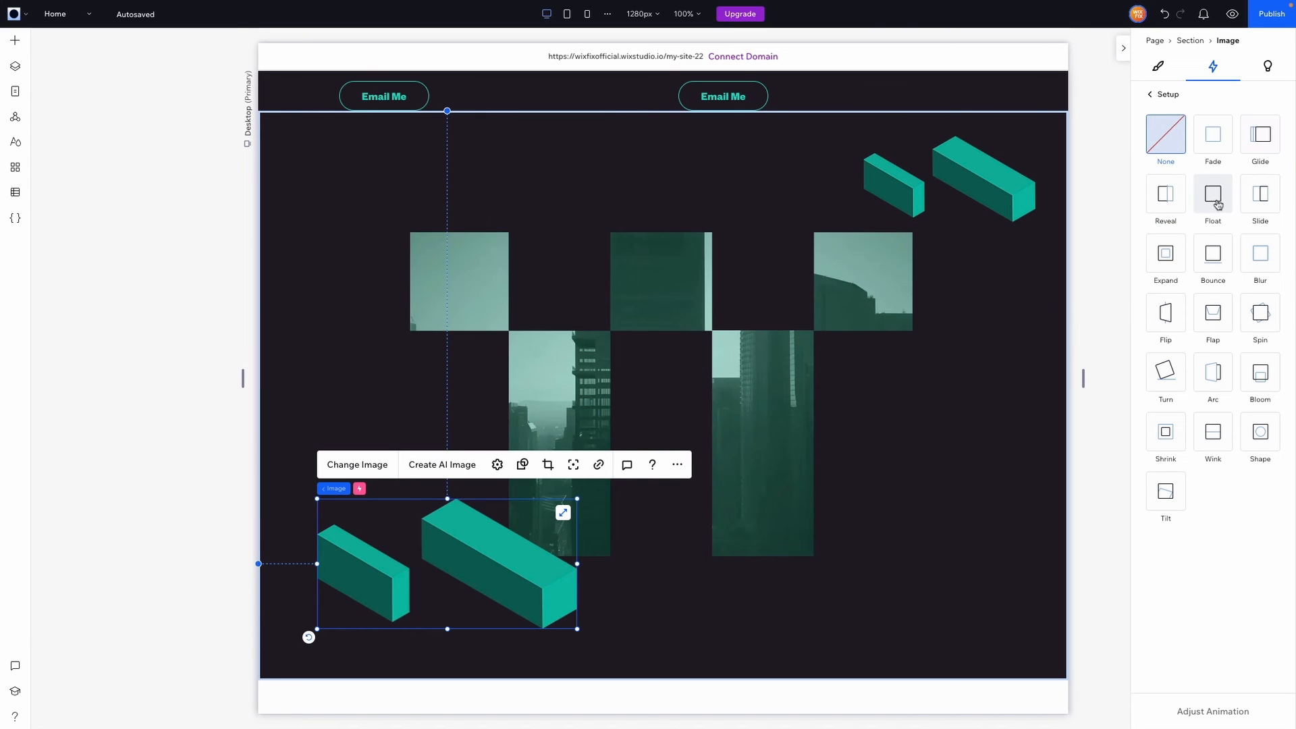
left_click(1213, 196)
left_click(1215, 711)
left_click(1191, 143)
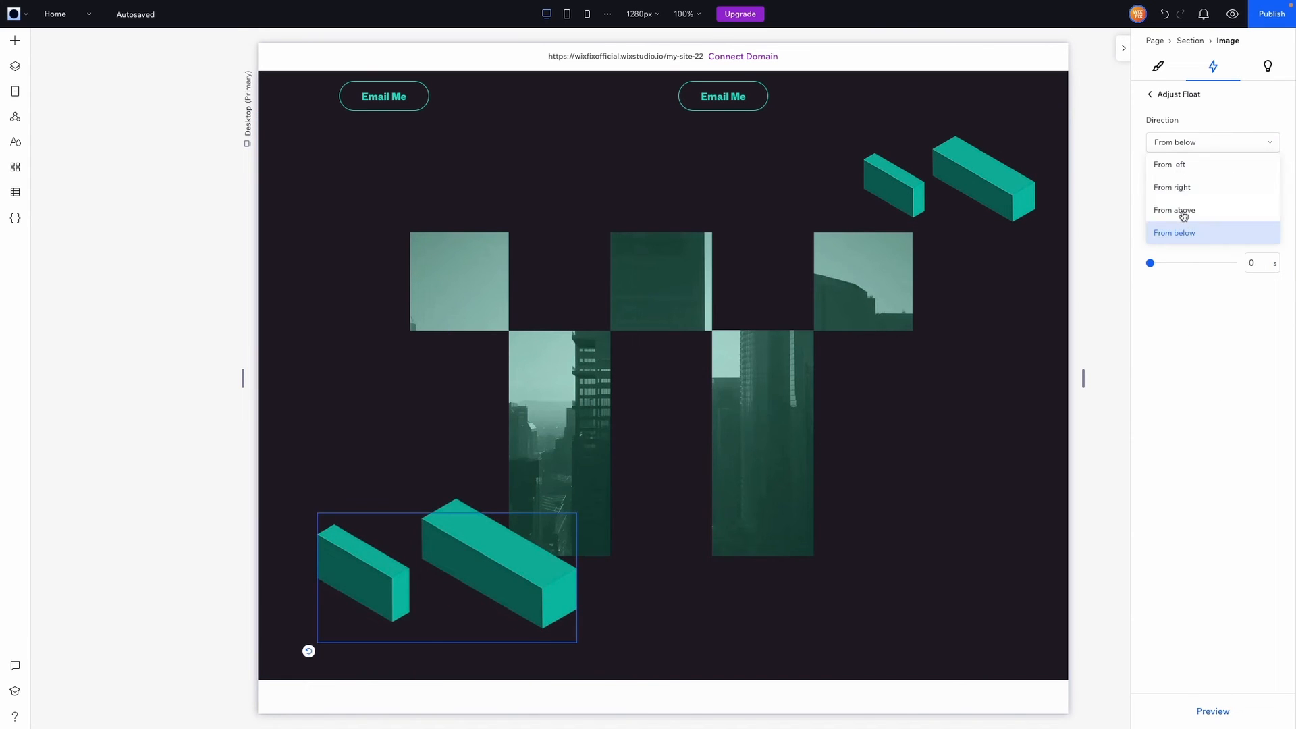
left_click(1179, 173)
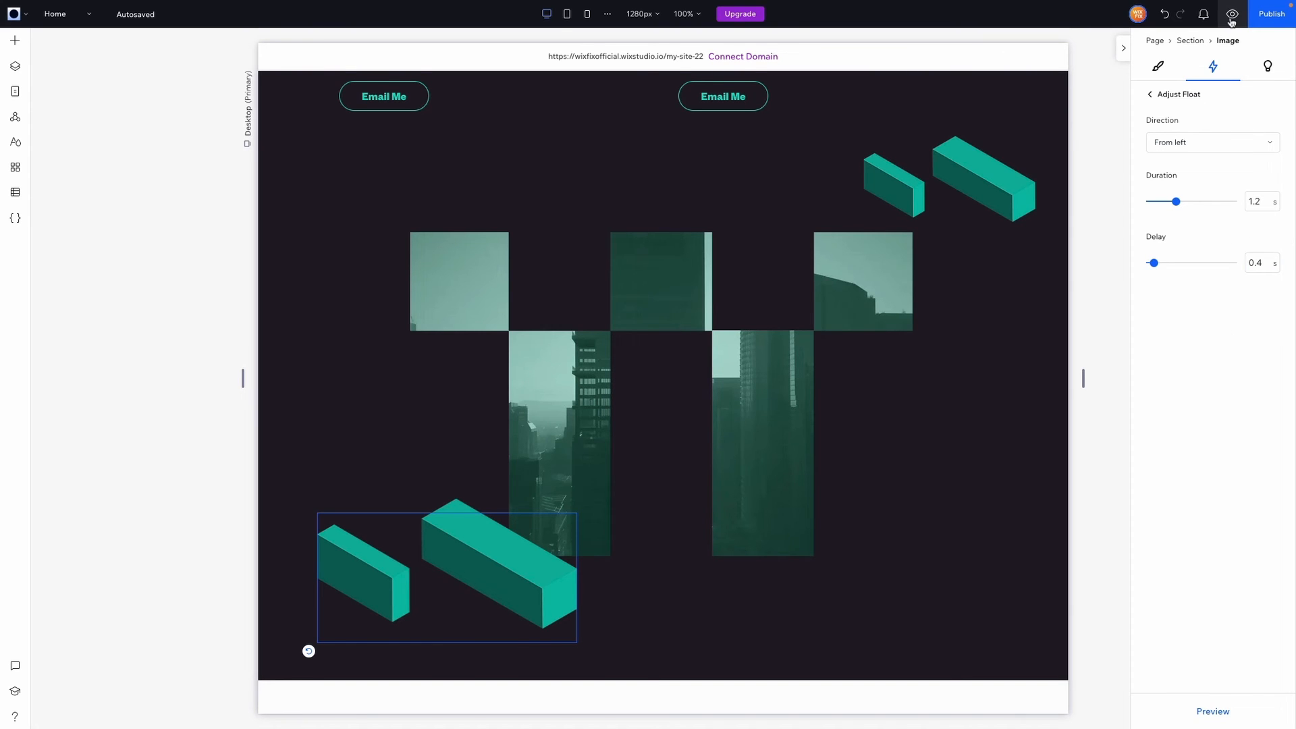
Preview the site to watch the entrance animations, then return to the editor
left_click(1231, 14)
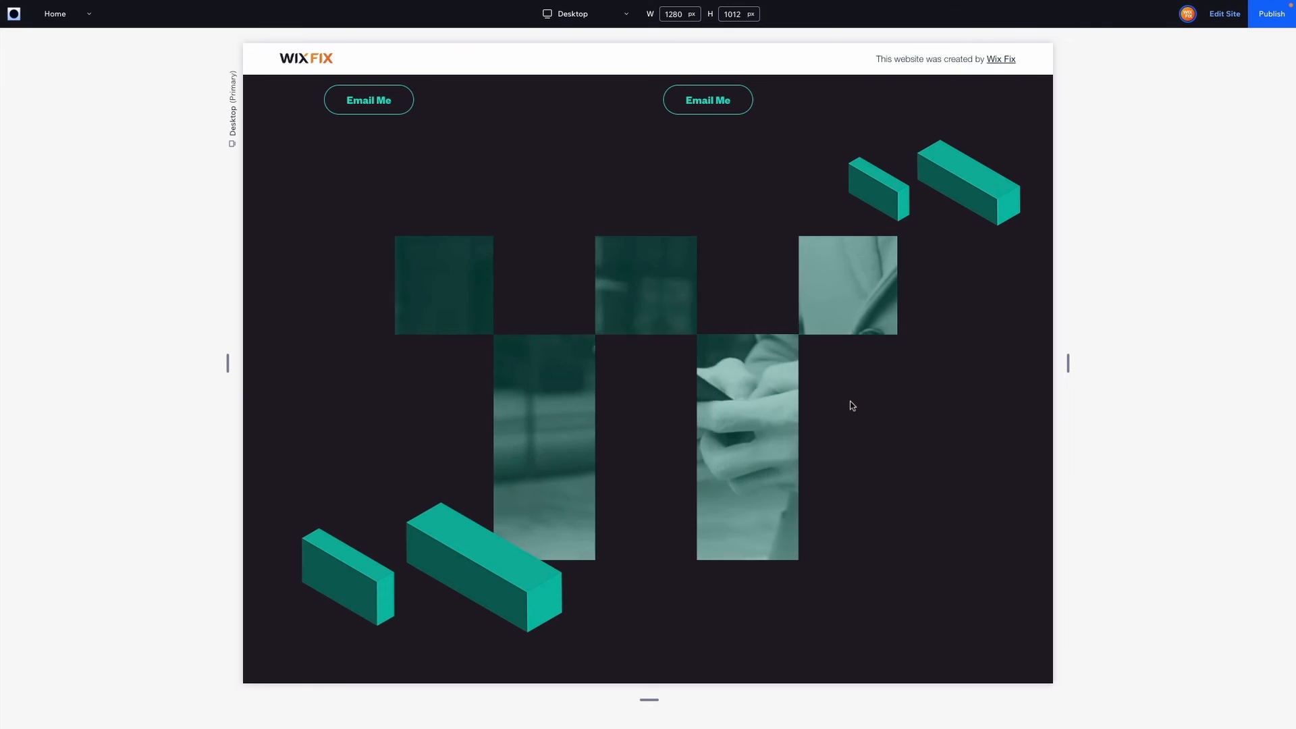
scroll(851, 403, "down", 1)
scroll(850, 403, "up", 1)
scroll(850, 403, "down", 1)
left_click(13, 443)
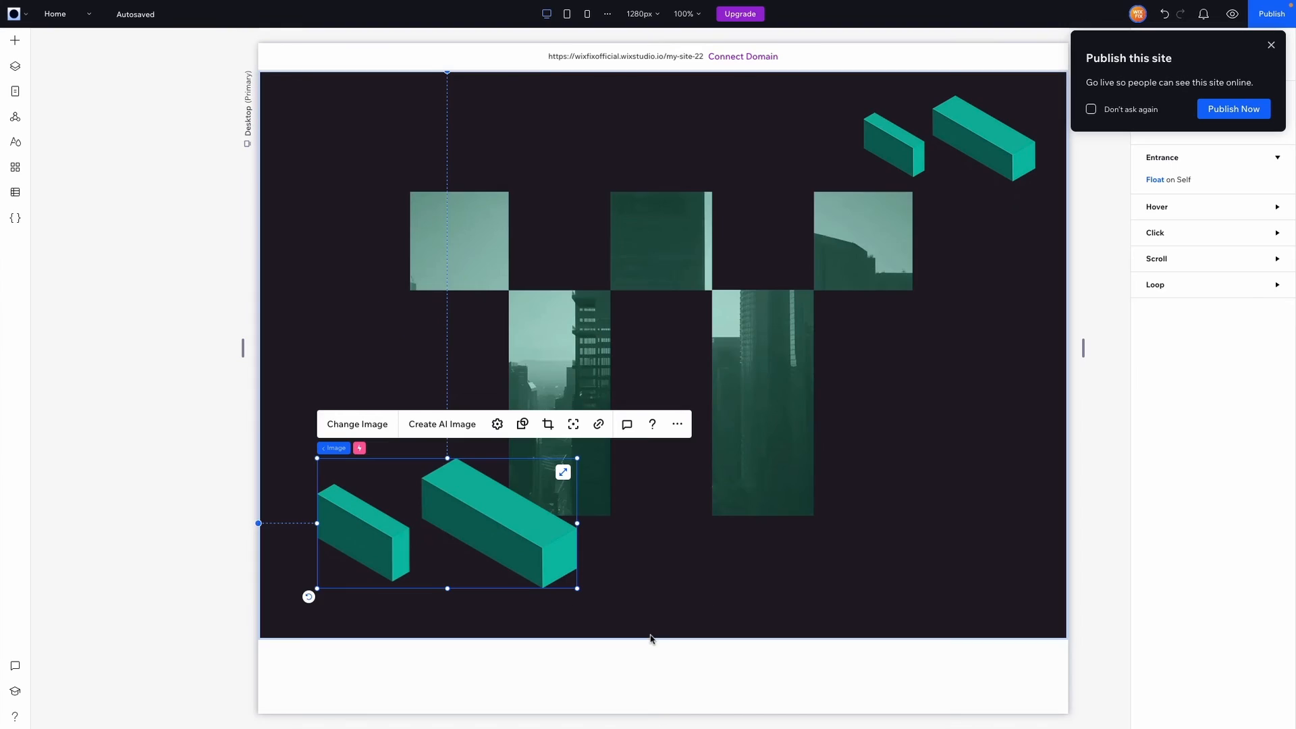
Insert a section below the grid with the dark background and 900 px height
left_click(664, 642)
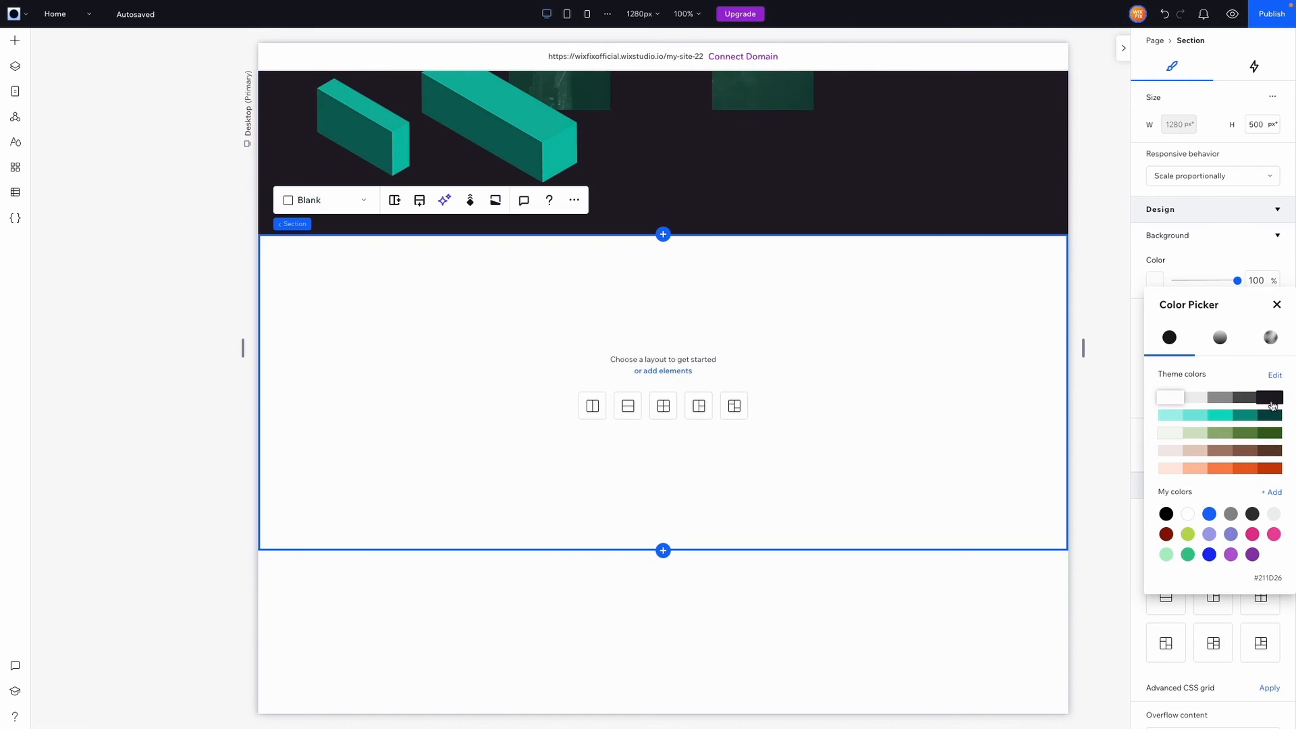
left_click(1272, 403)
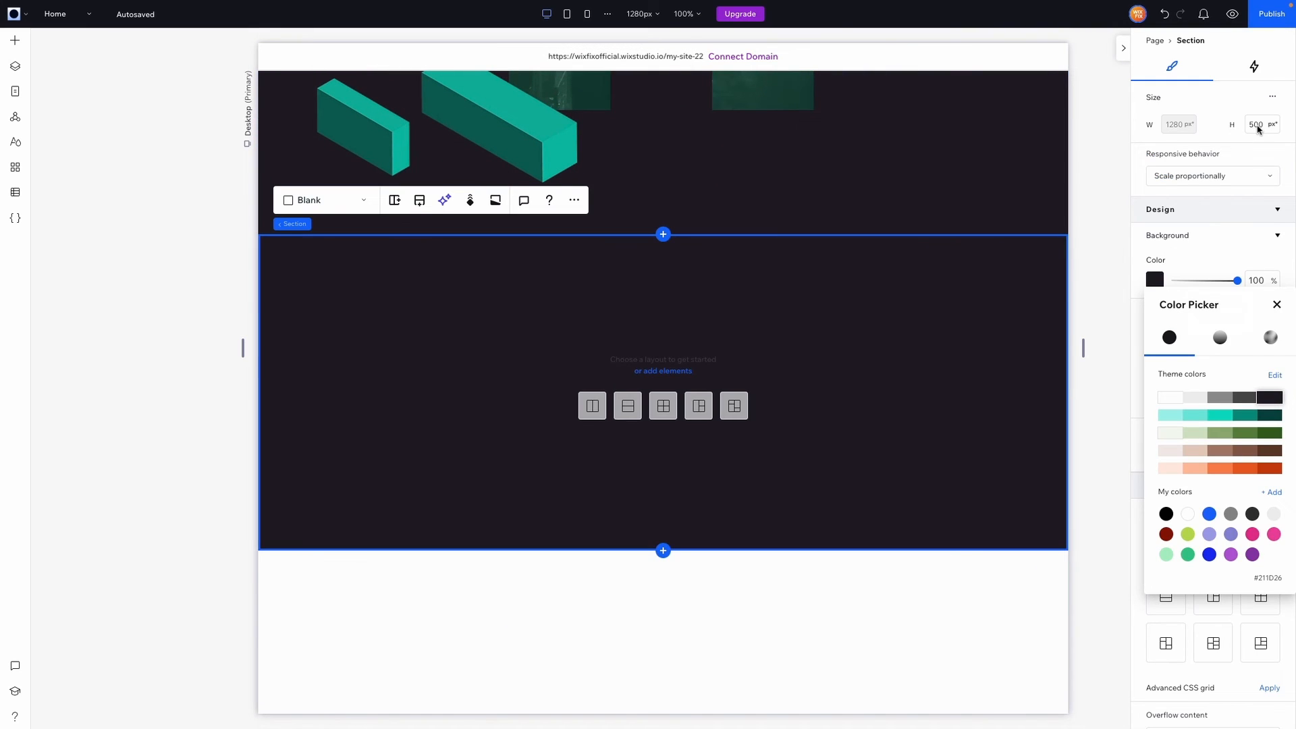
left_click(1258, 130)
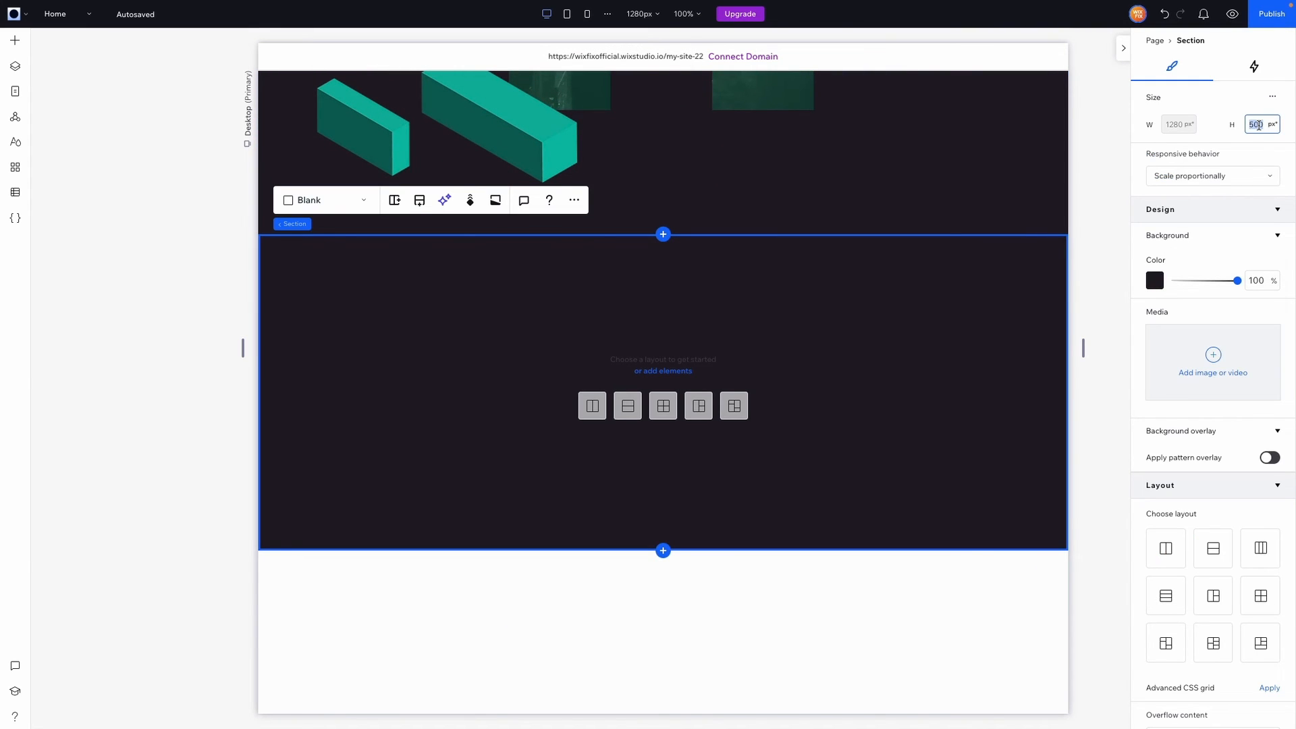
type("900")
key("Return")
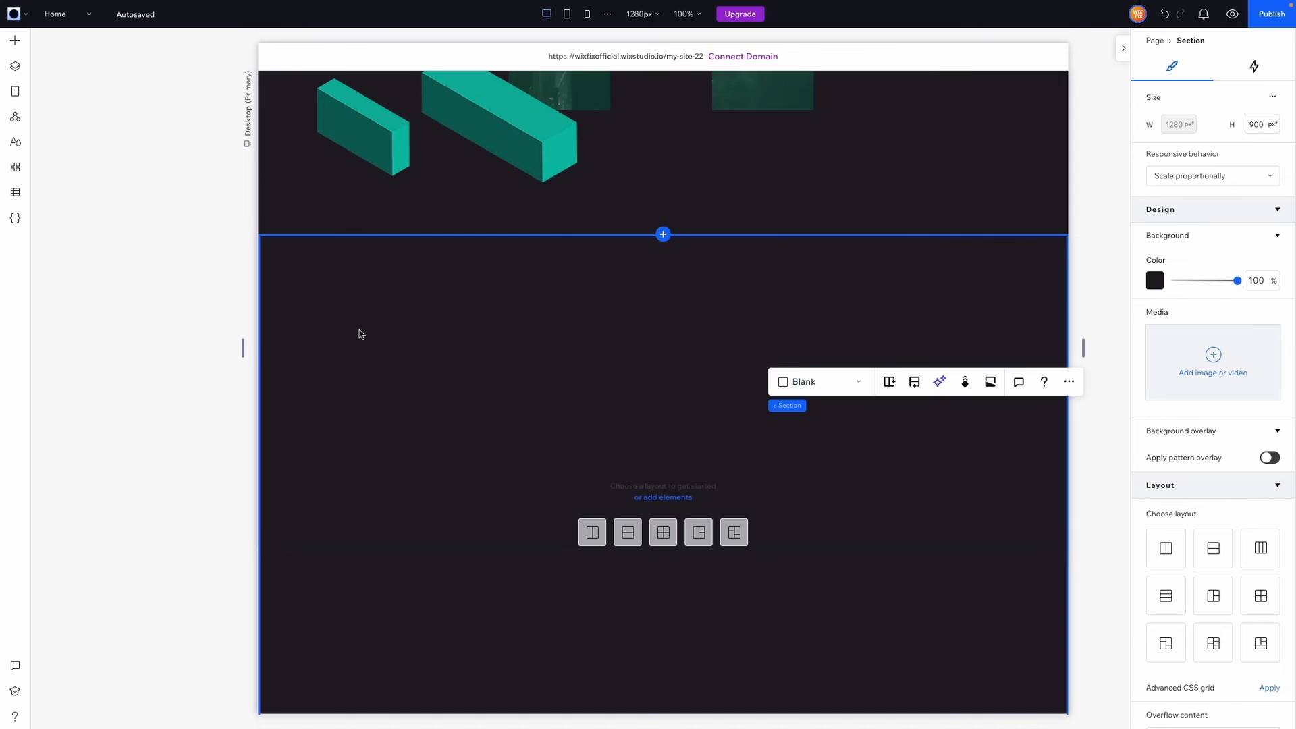
scroll(570, 380, "down", 2)
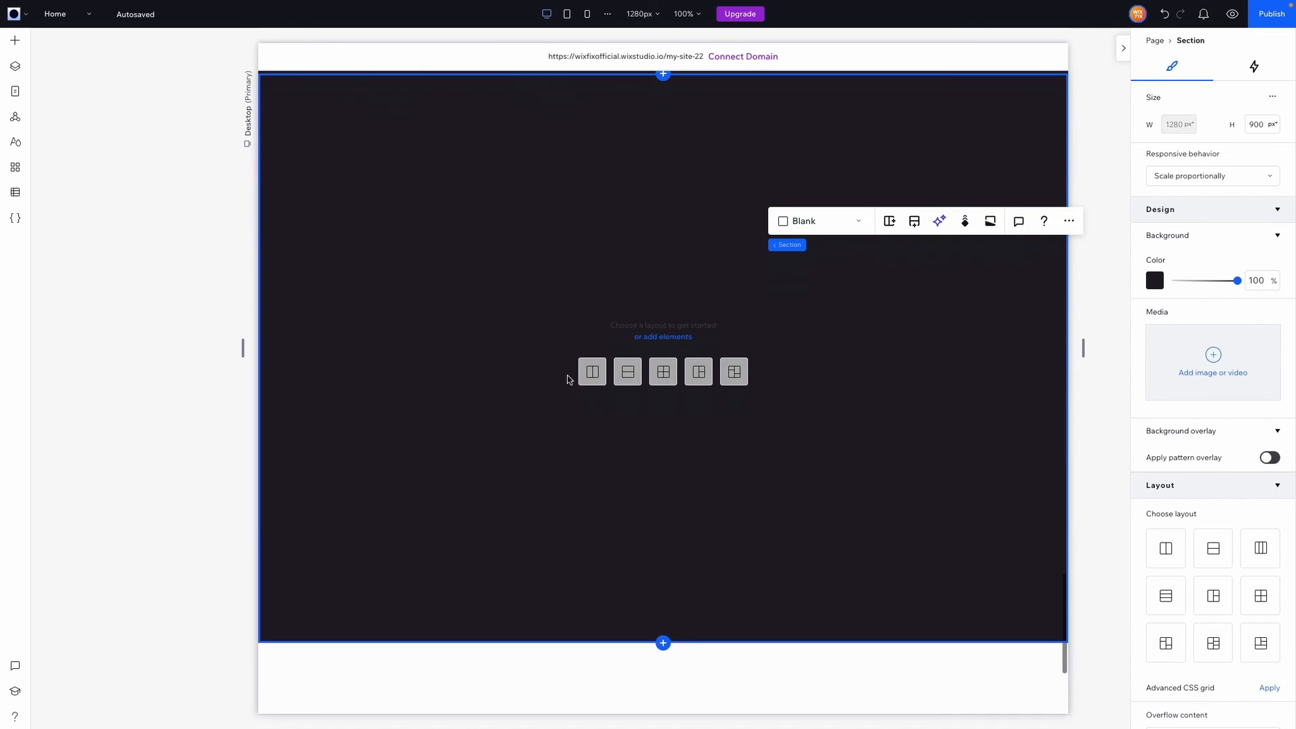
scroll(568, 379, "up", 1)
left_click(18, 46)
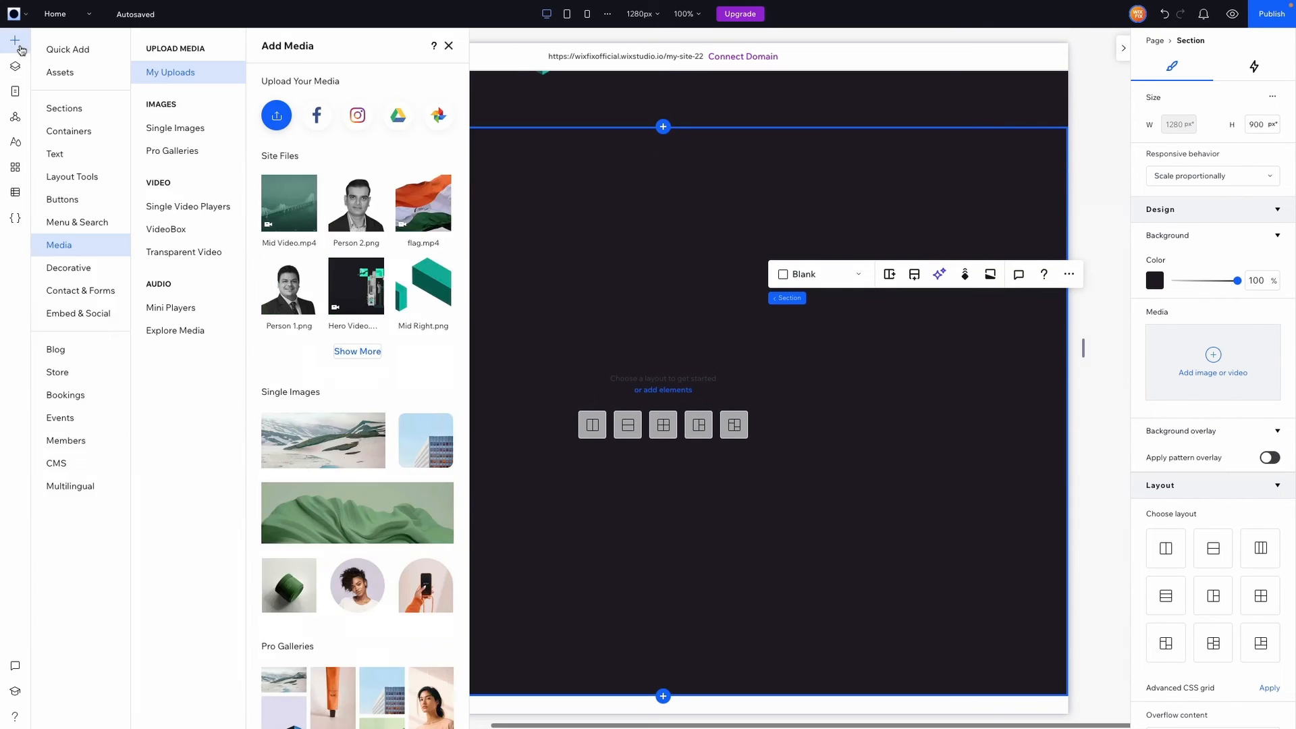
Add a text mask and change its wording from Explore to INVESTMENT / FOCUS
left_click(48, 155)
left_click(181, 96)
left_click_drag(308, 147, 524, 310)
left_click(501, 233)
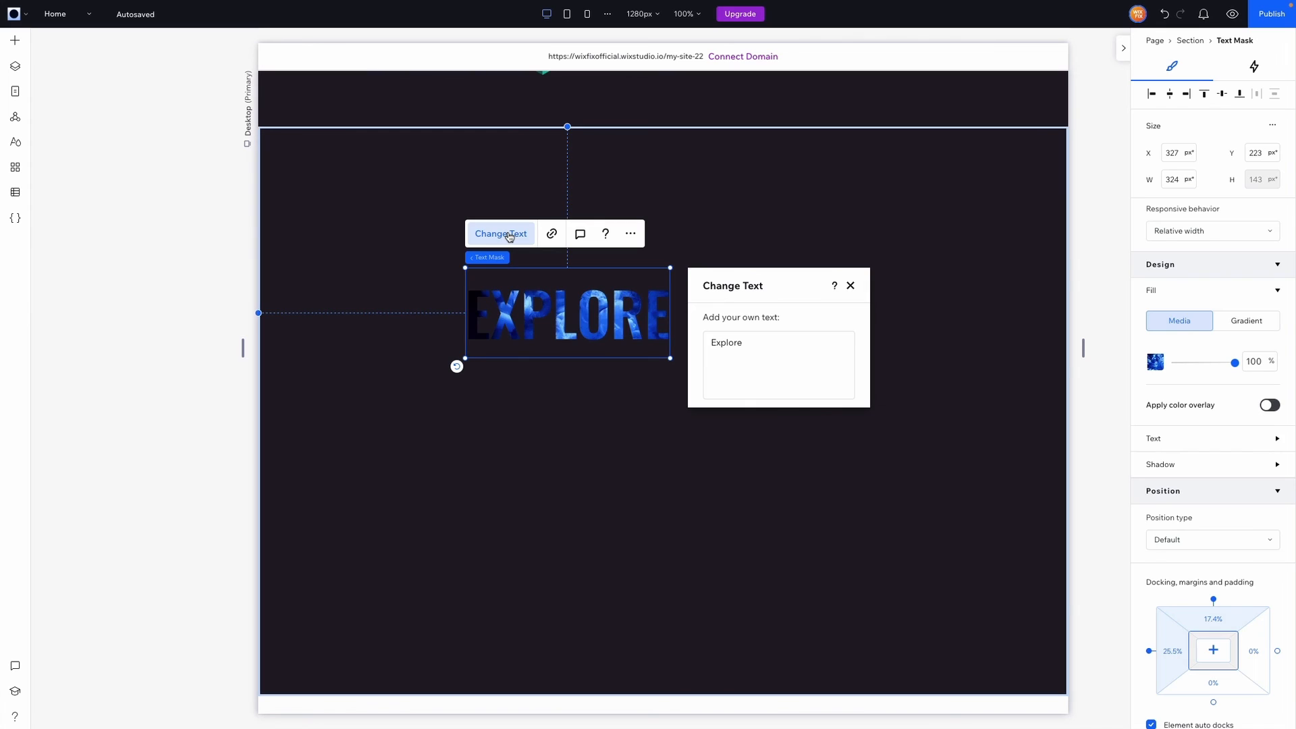
left_click(726, 352)
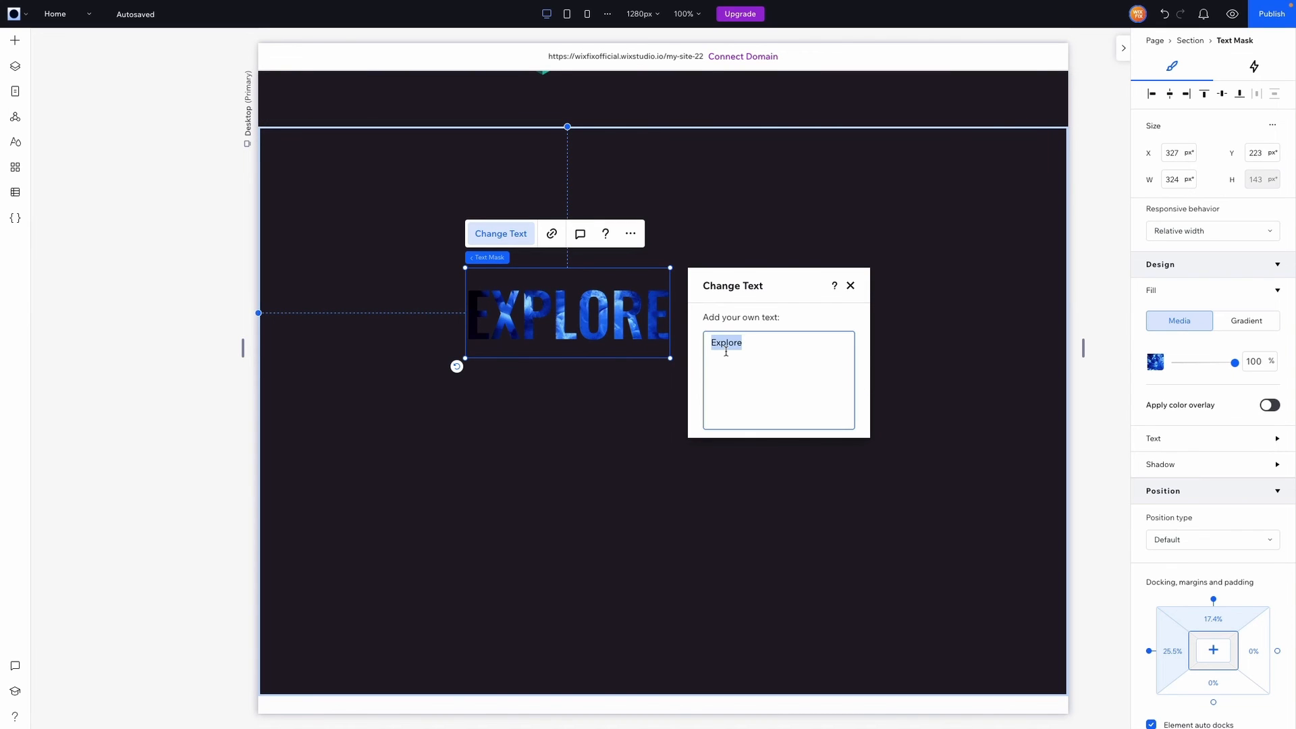
type("INVESTMENTR")
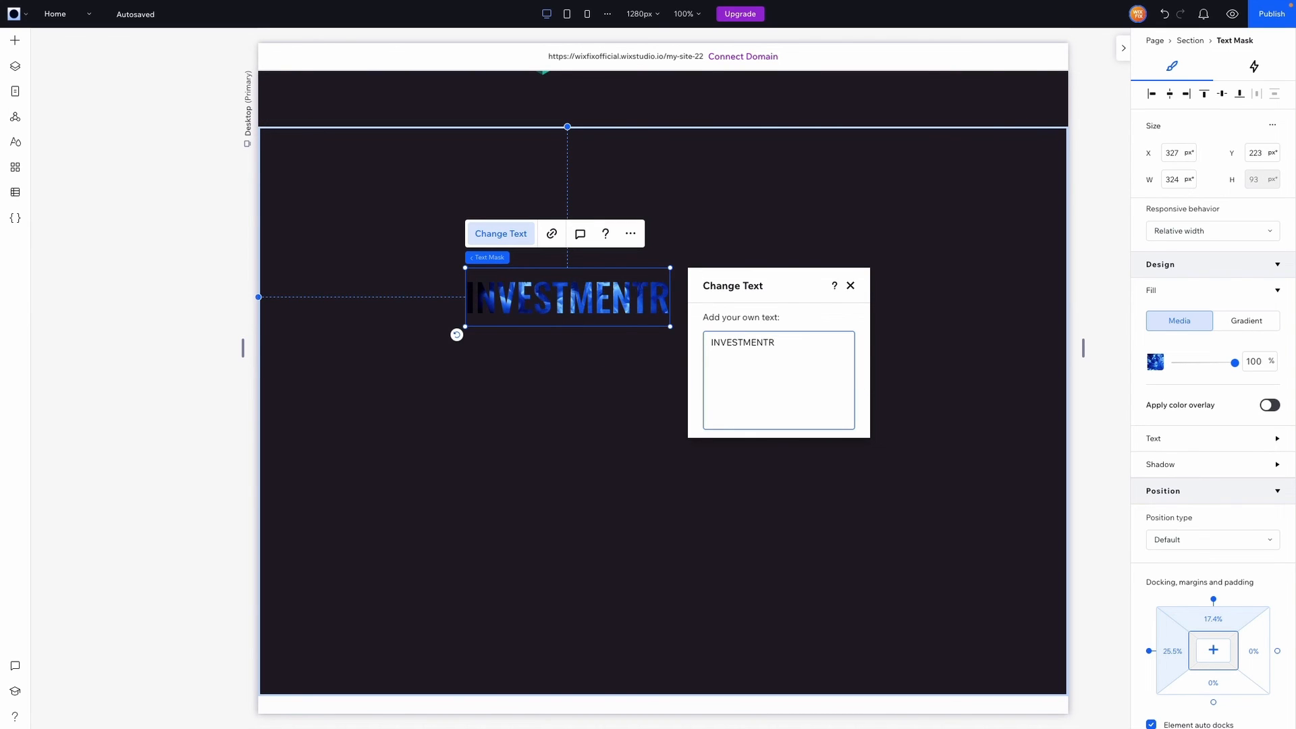
key("ctrl+a")
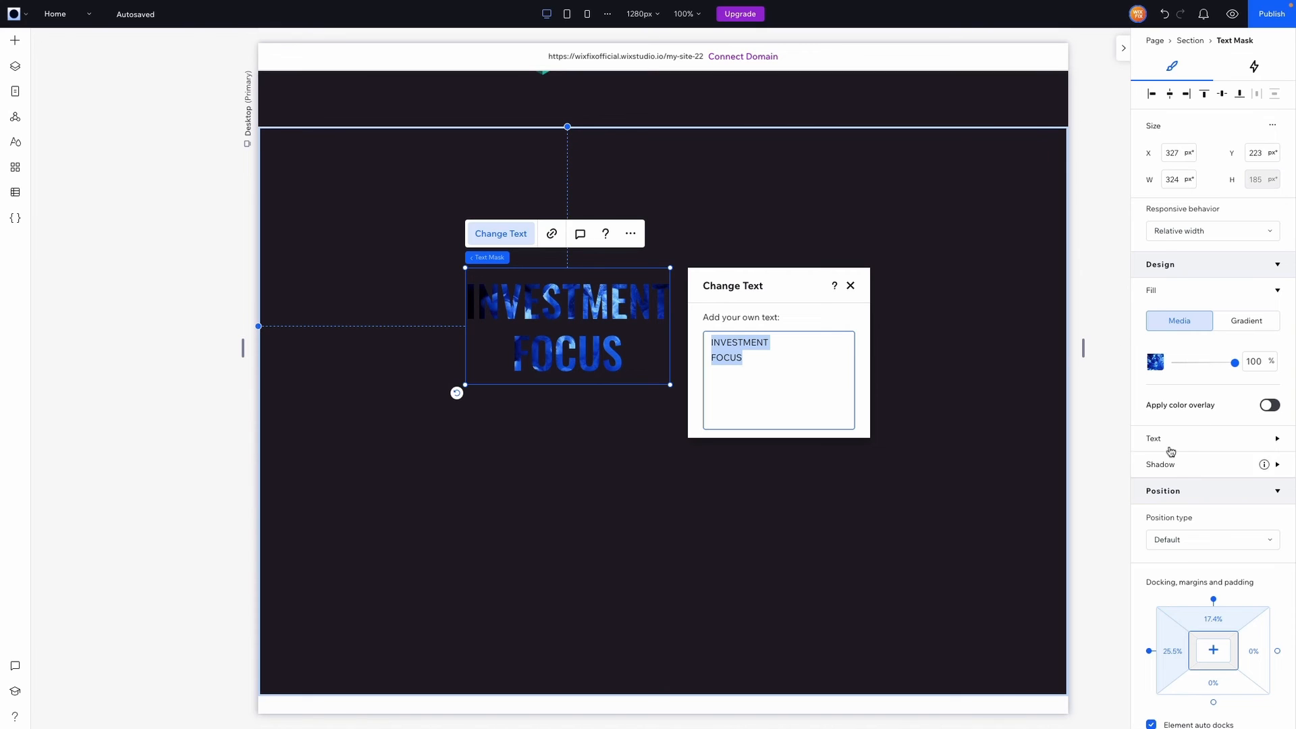
Left-align the text mask and set its font to Test Founders Grotesk Bold
left_click(1170, 445)
scroll(1168, 442, "down", 2)
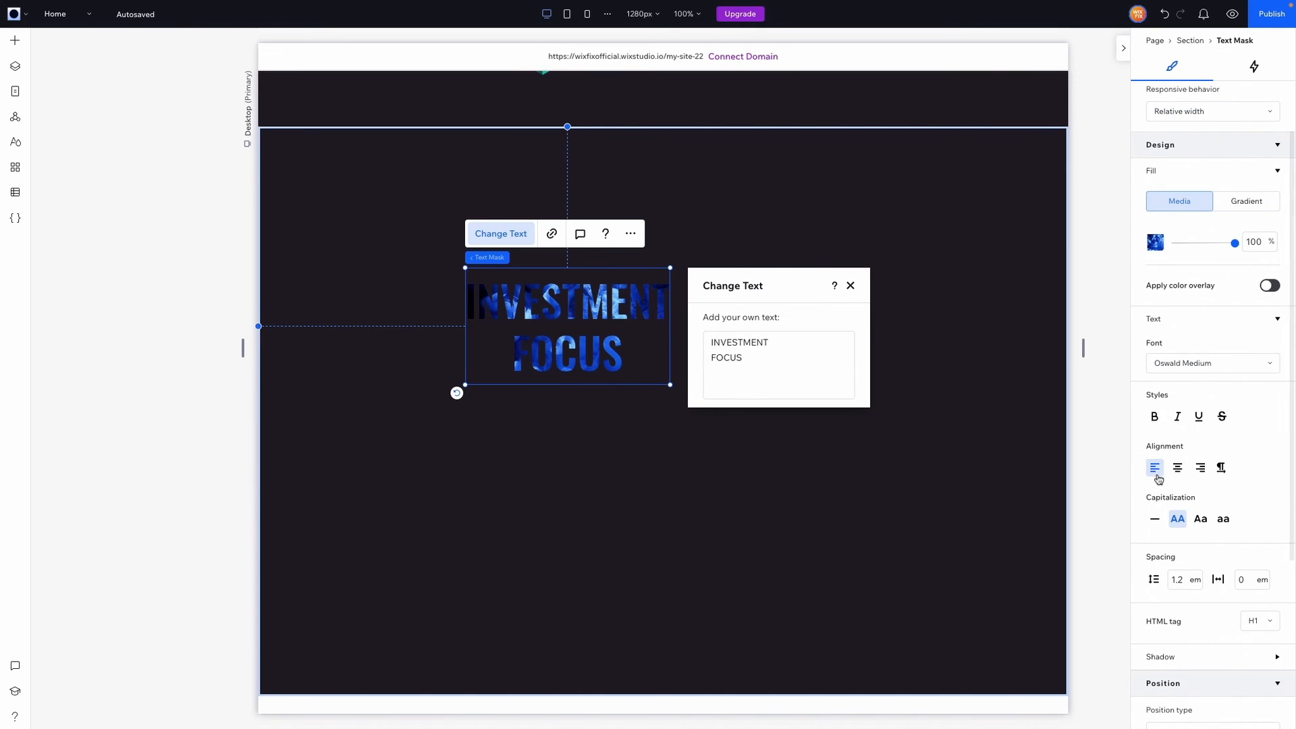
left_click(1155, 471)
left_click(1218, 365)
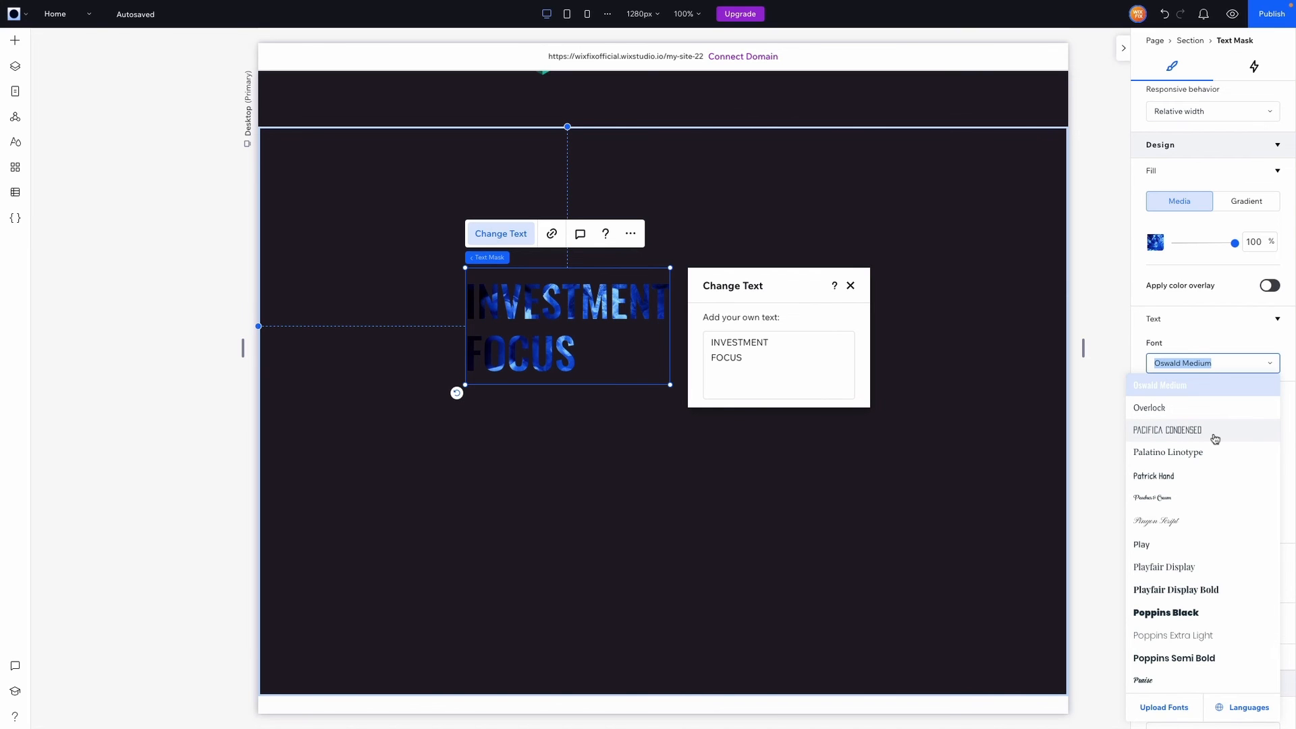
scroll(1214, 438, "up", 15)
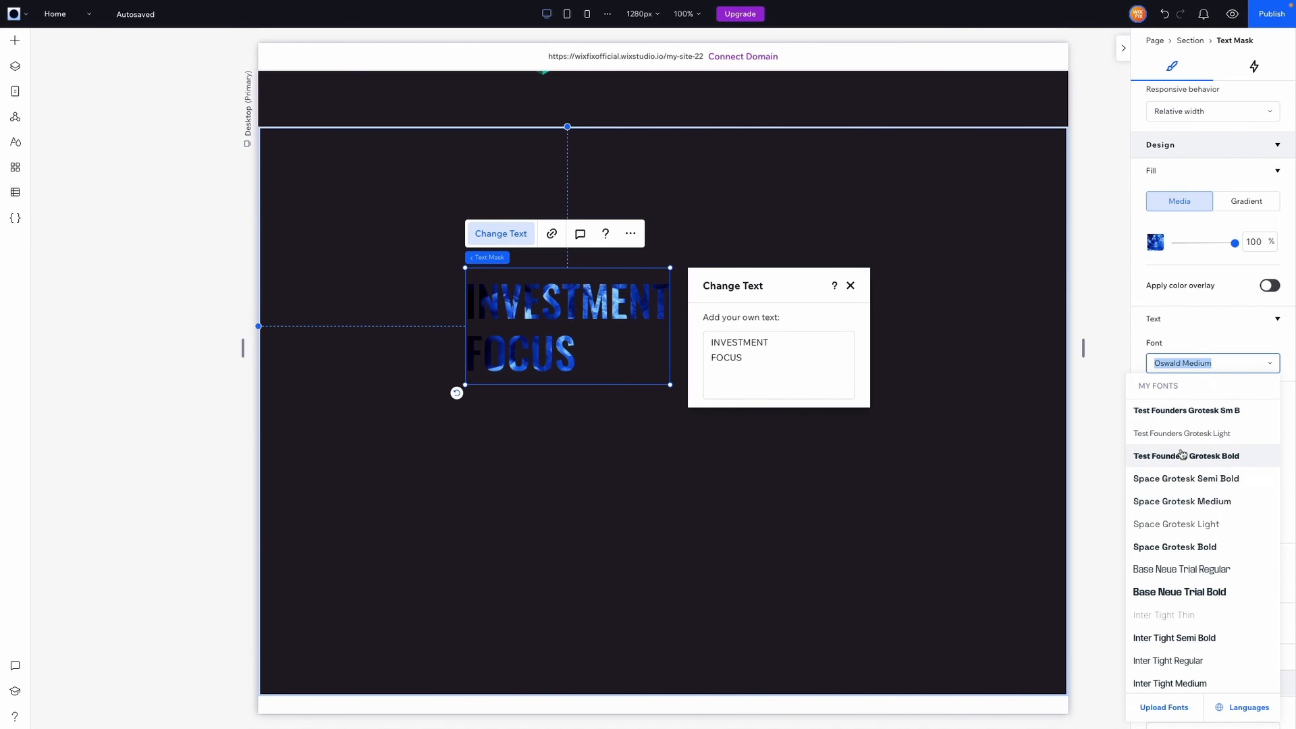
left_click(1183, 456)
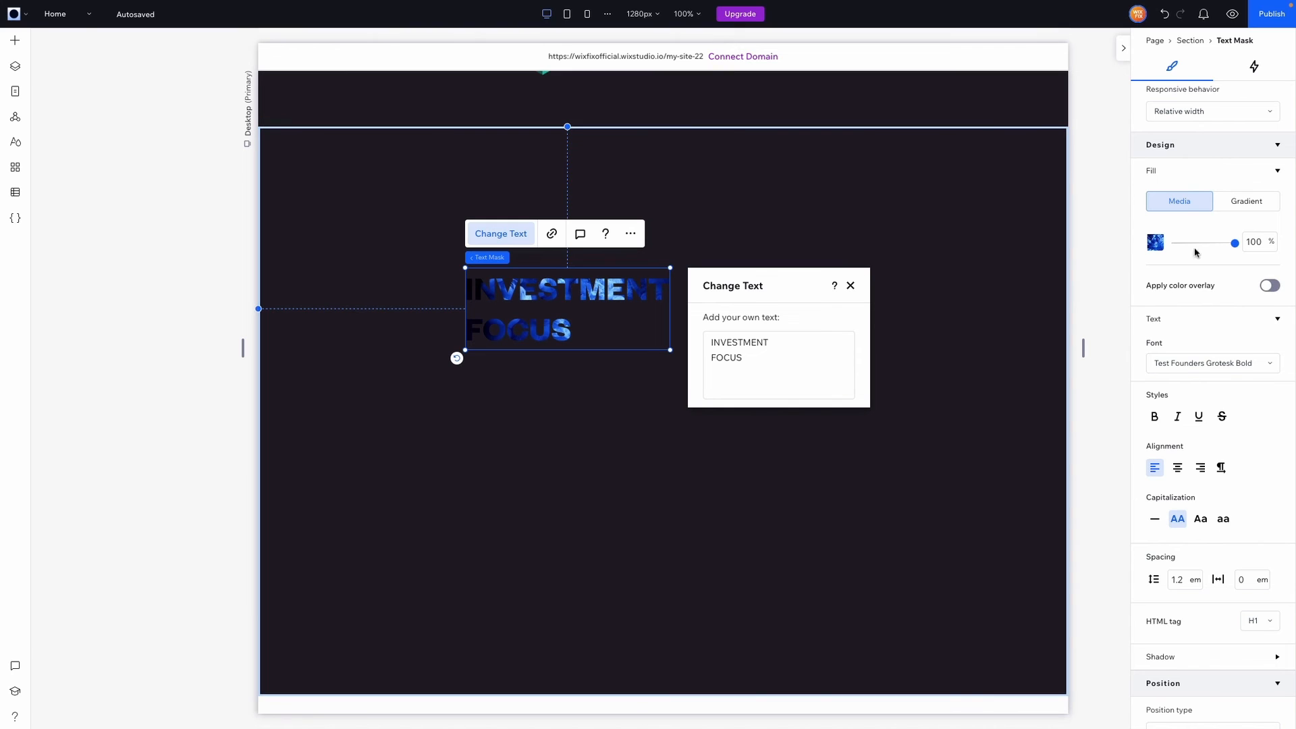
scroll(1200, 221, "up", 2)
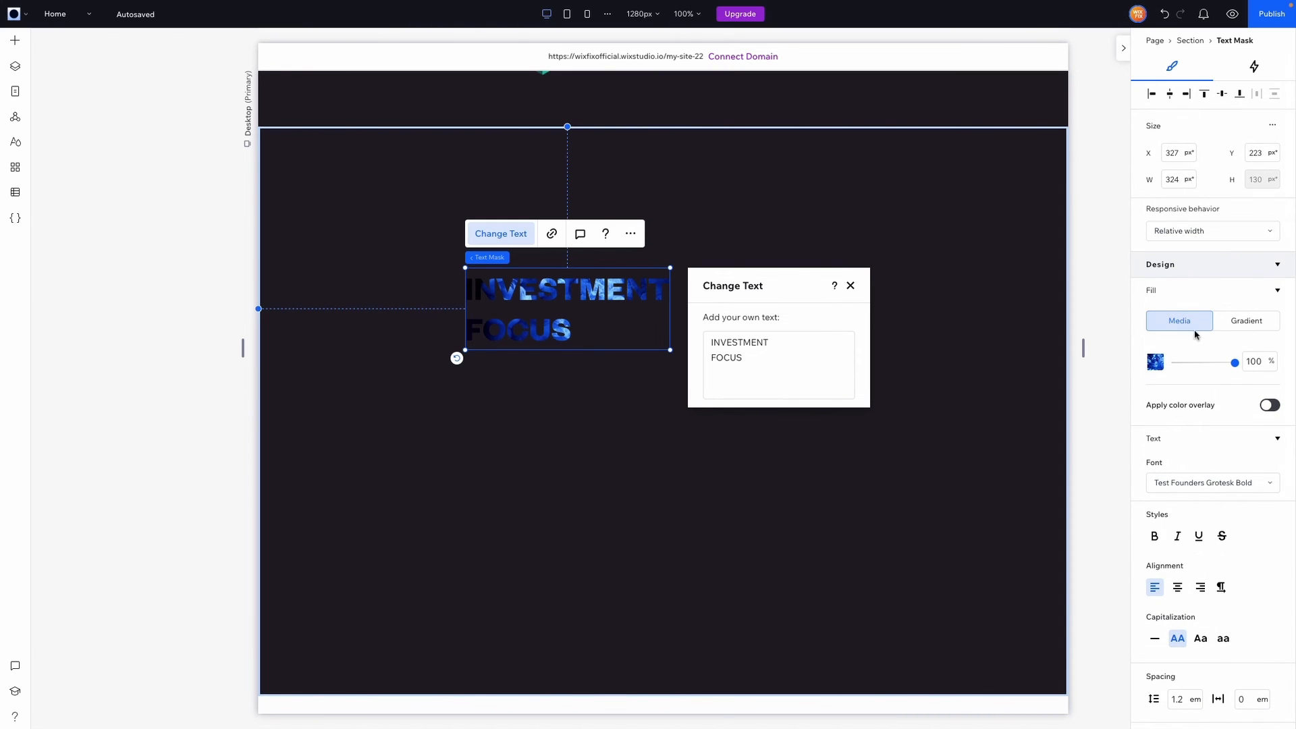
Fill the INVESTMENT FOCUS text mask with the flag.mp4 video from Site Files
left_click(1155, 363)
left_click(194, 205)
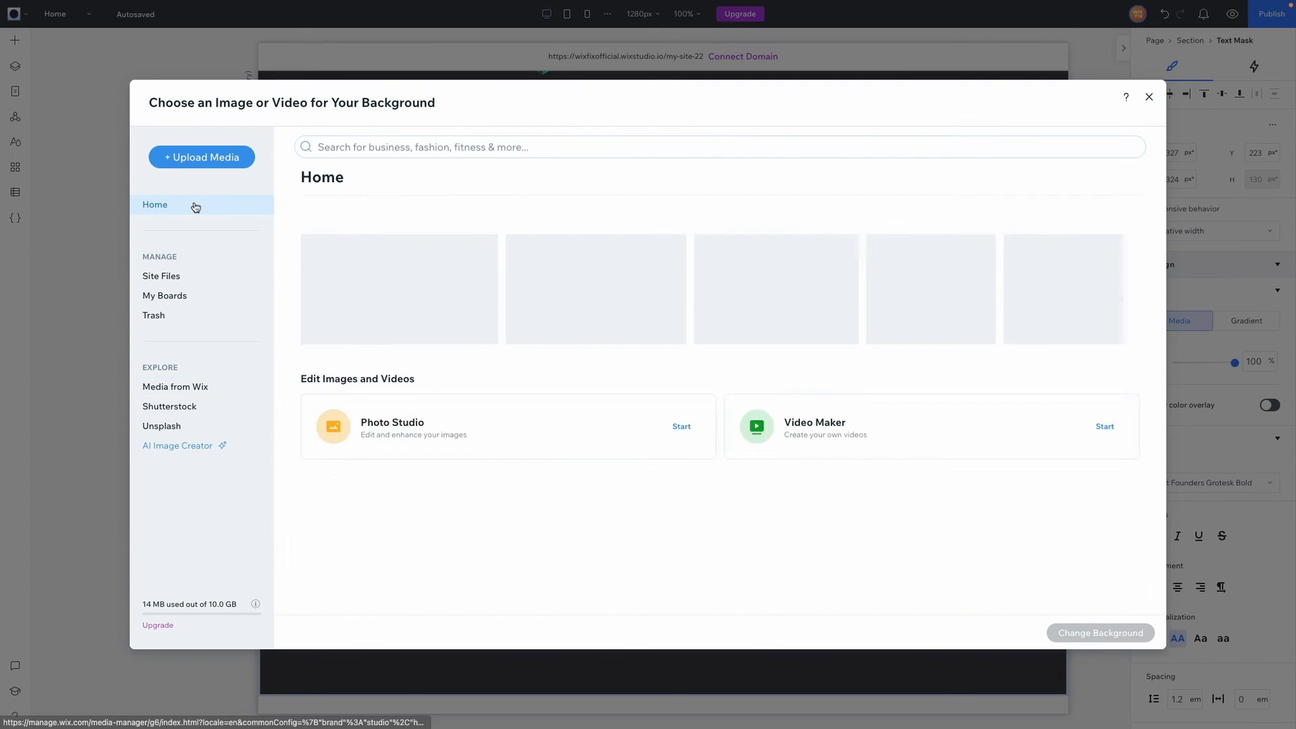
left_click(195, 283)
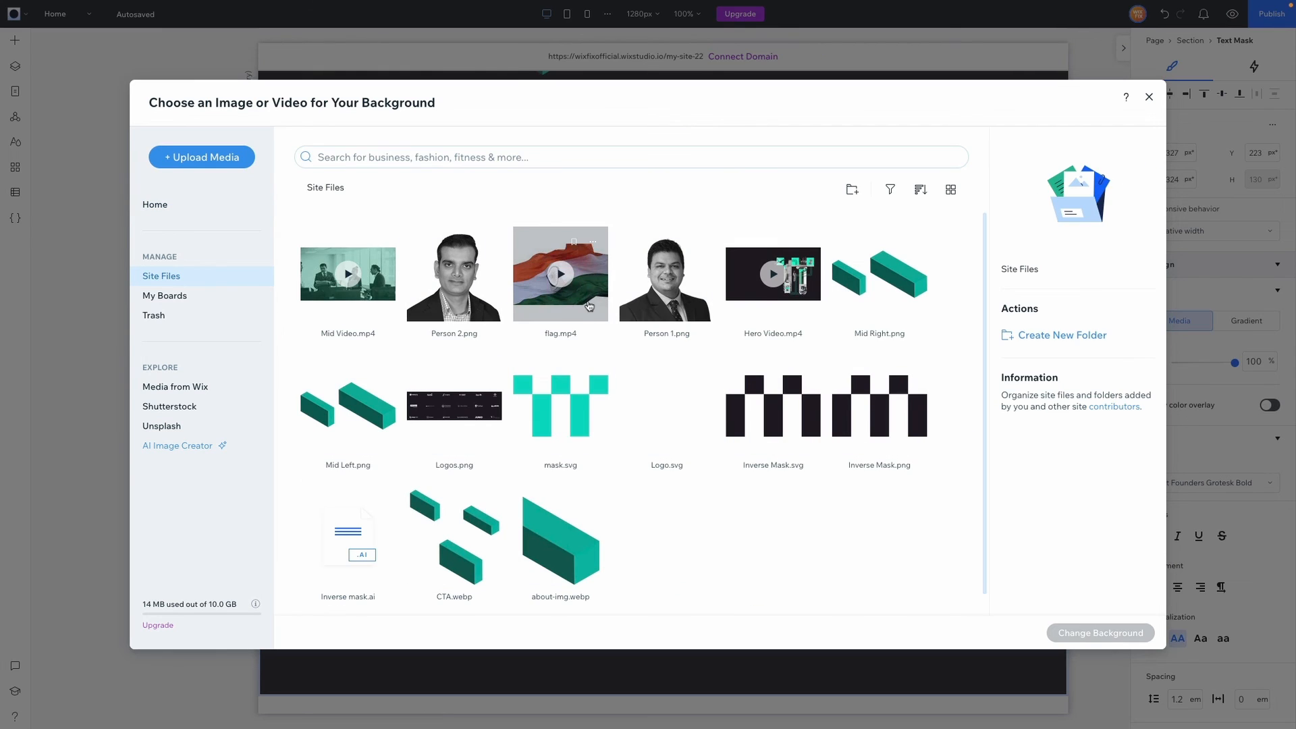
left_click(592, 305)
double_click(592, 305)
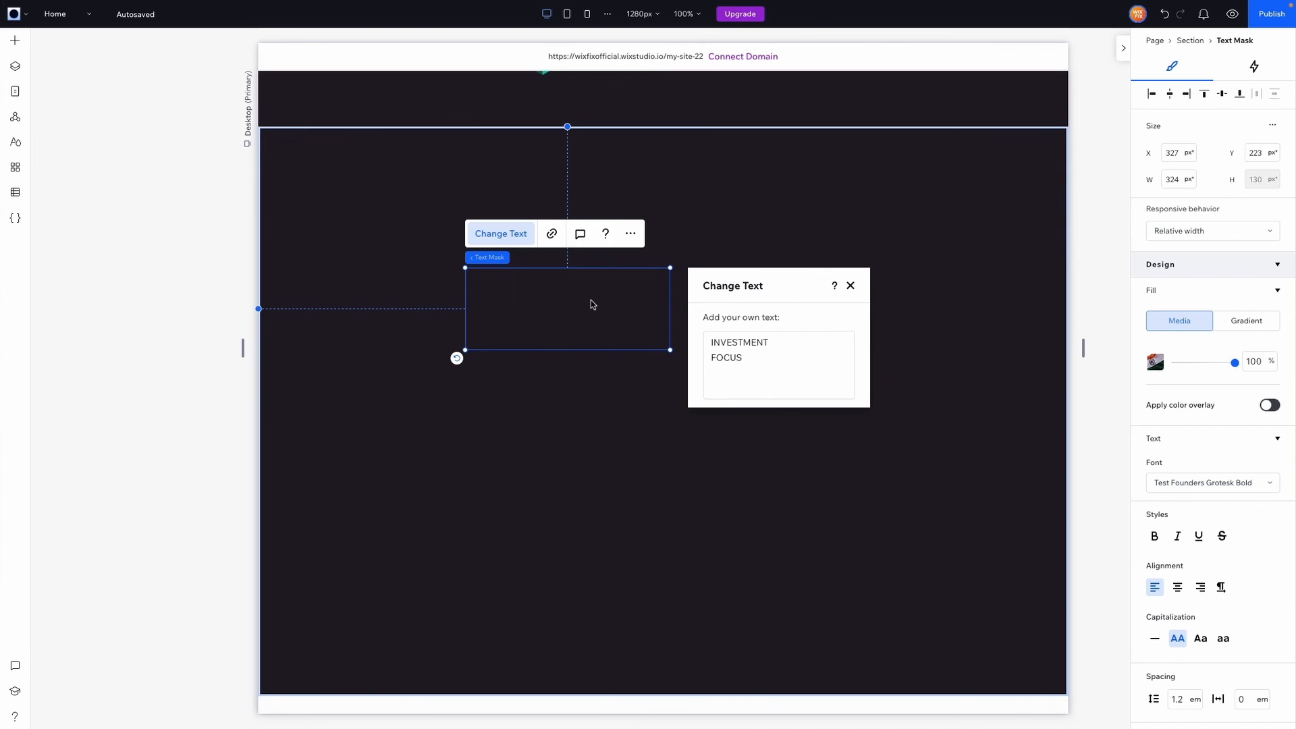
Enlarge the text mask to about 1164 px across the section and move it up
left_click_drag(668, 348, 969, 482)
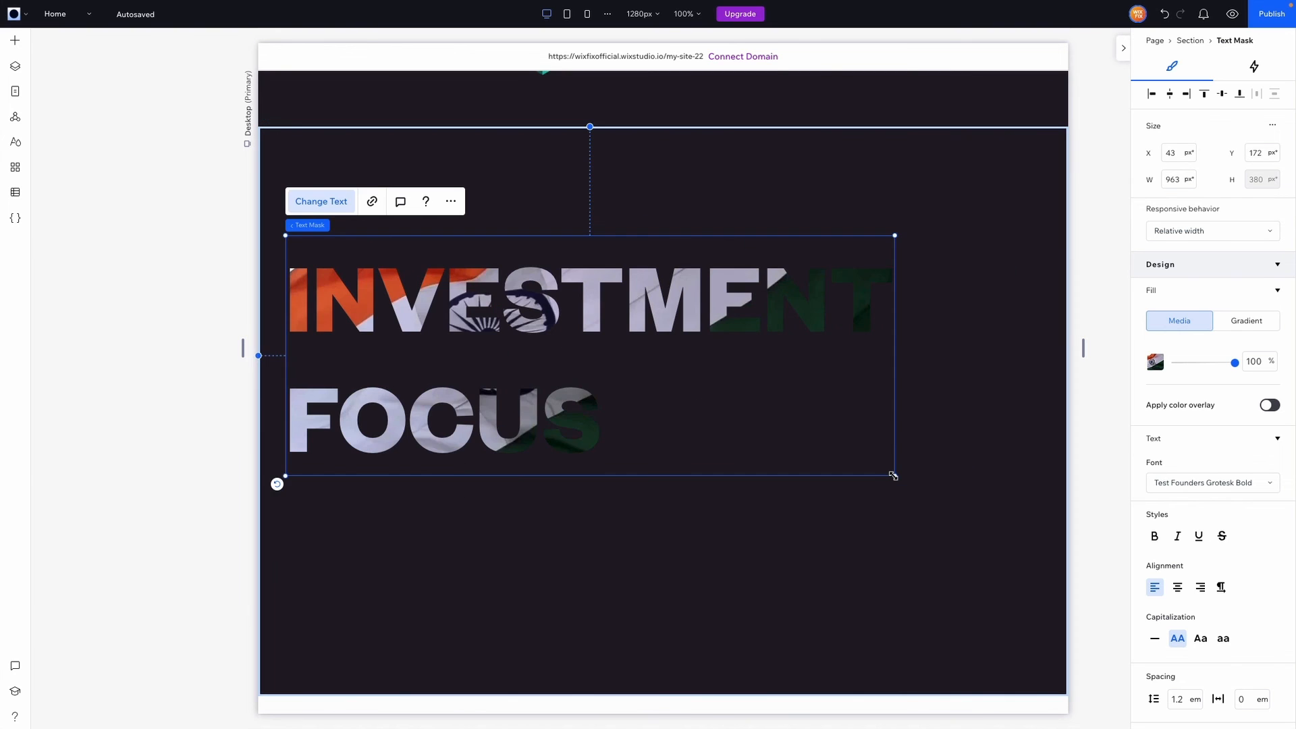
left_click_drag(894, 477, 1016, 536)
left_click_drag(664, 345, 663, 289)
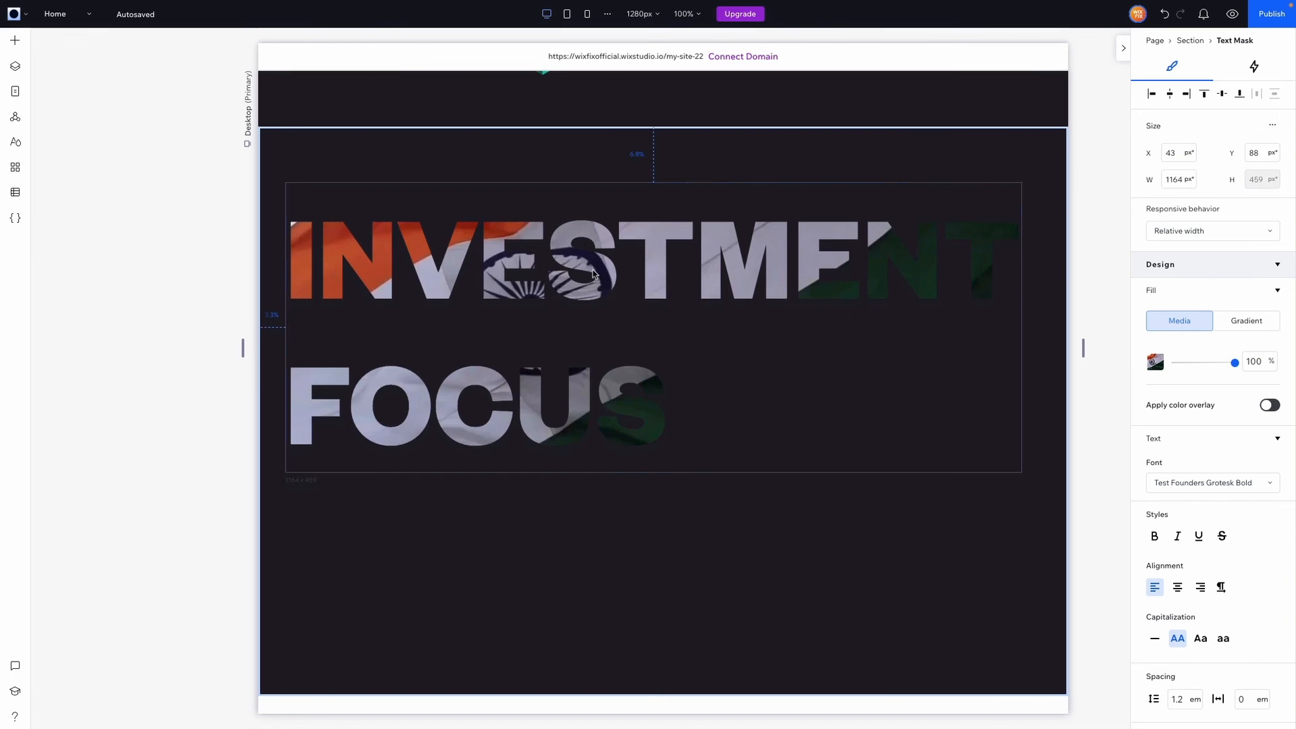
Copy an existing Email Me button and paste it into the INVESTMENT FOCUS section
scroll(718, 394, "up", 10)
left_click(722, 363)
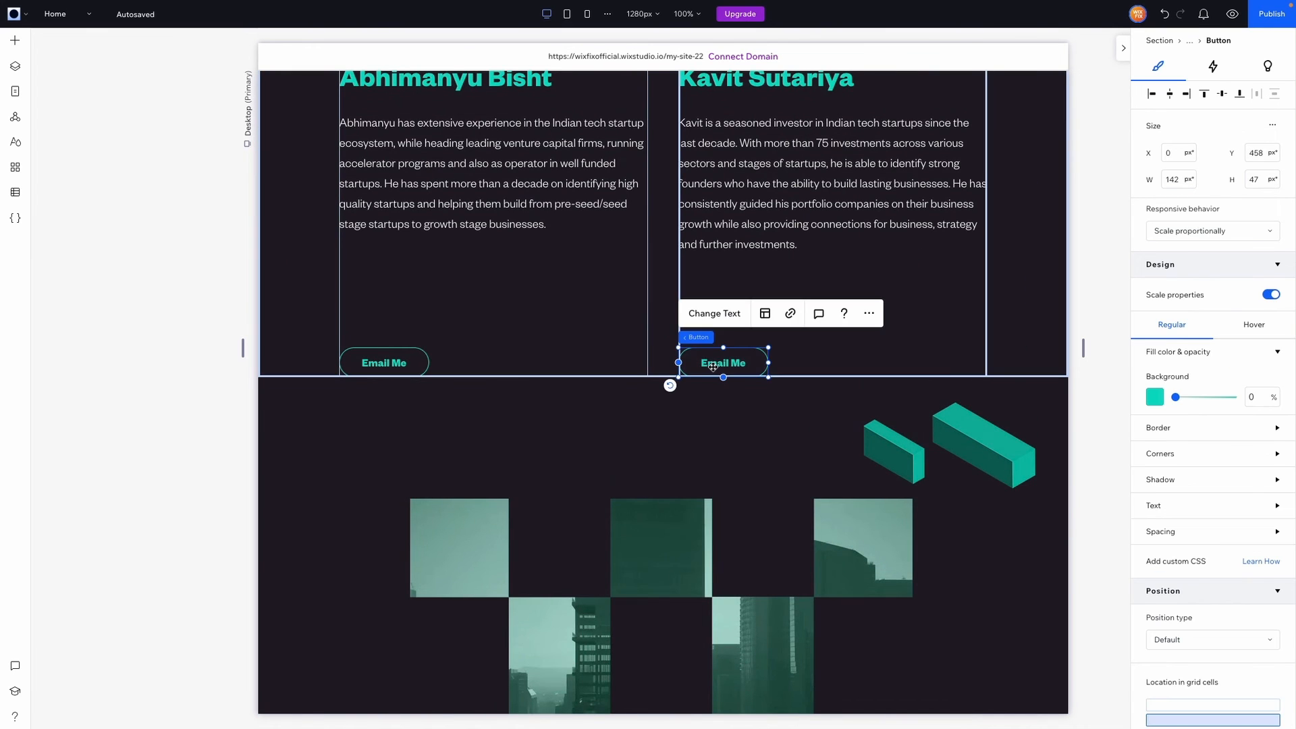
scroll(682, 472, "down", 6)
scroll(680, 540, "down", 7)
left_click(578, 458)
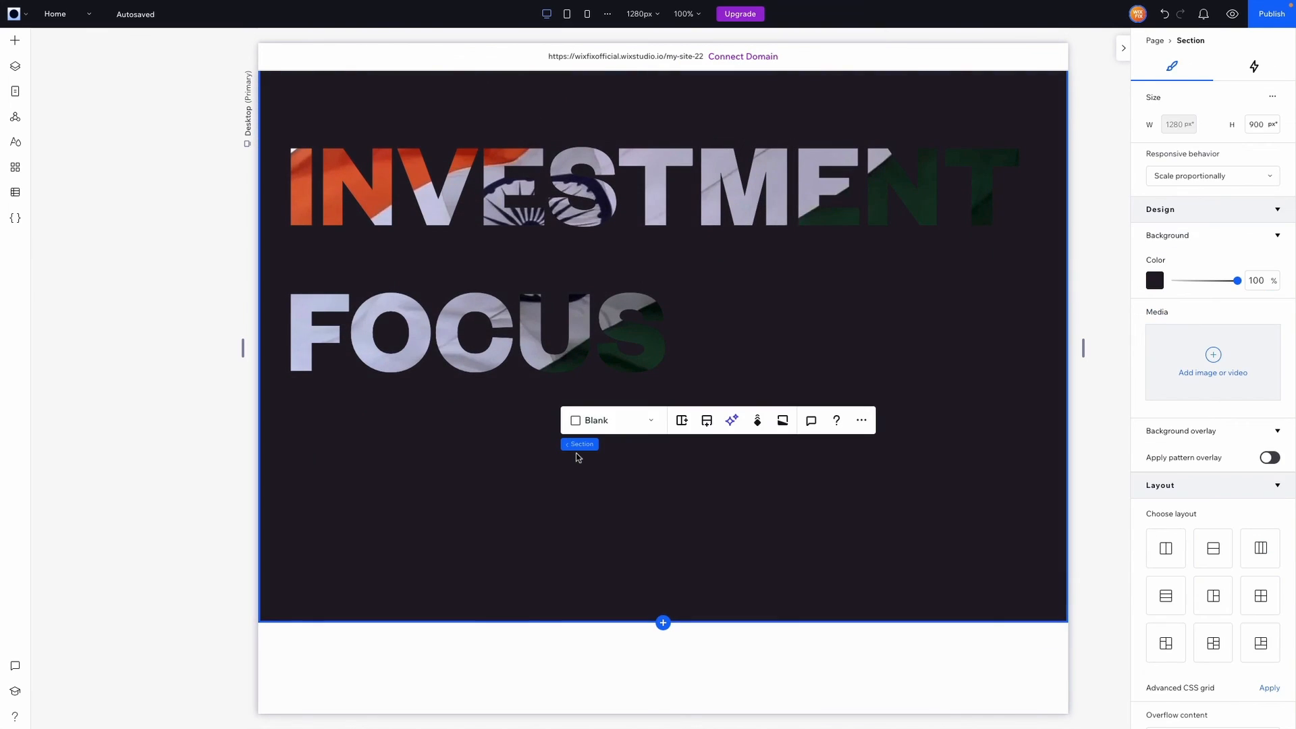
key("ctrl+v")
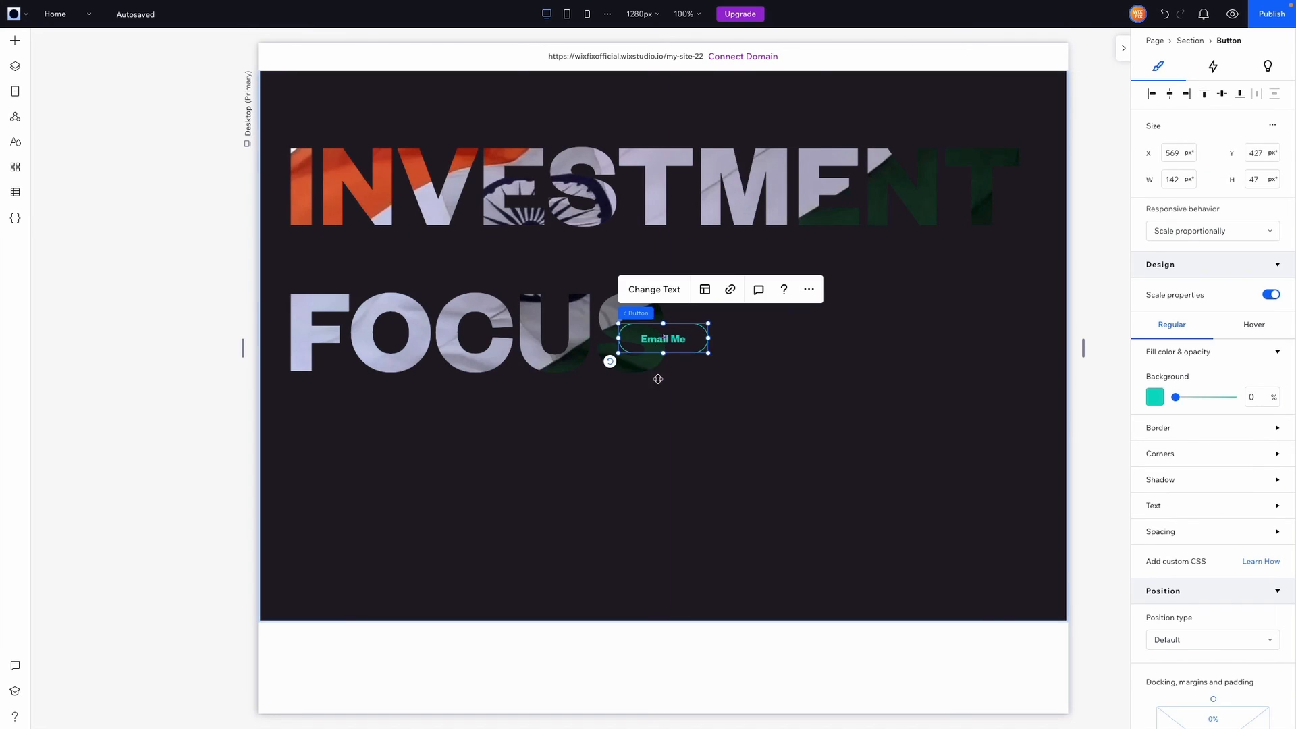
Make the pasted button's border and label text white
left_click(1155, 398)
left_click(1189, 375)
left_click(1174, 428)
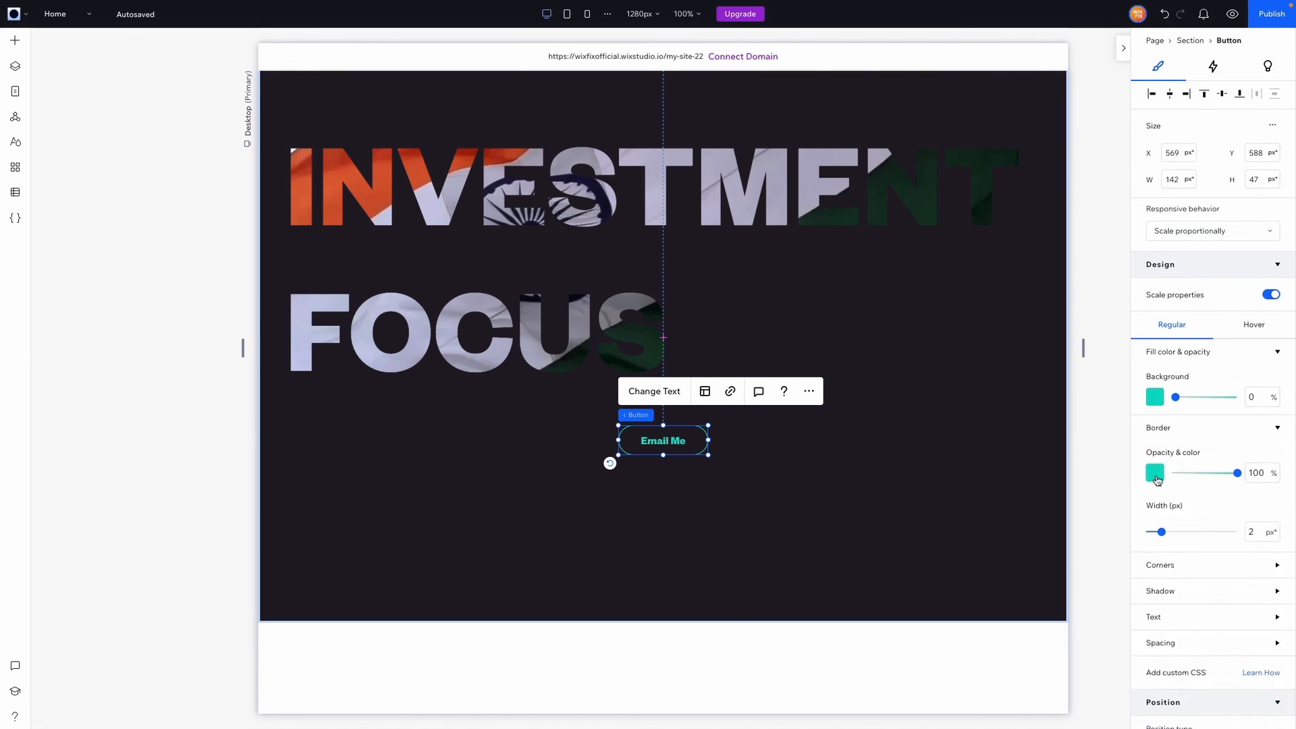
left_click(1156, 473)
left_click(1163, 536)
left_click(1175, 446)
left_click(1156, 615)
left_click(1265, 651)
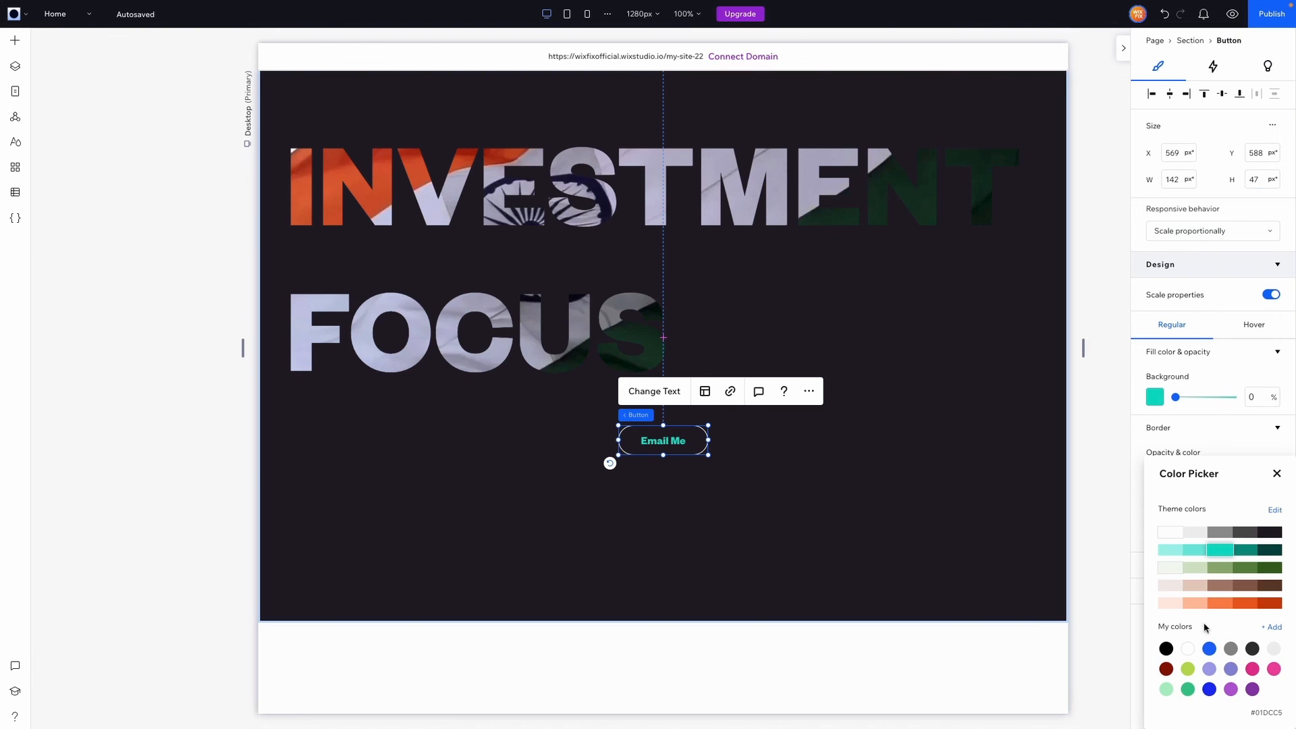
left_click(1170, 598)
Rename the button to 'Fintech' and shift it further left
left_click(649, 393)
type("F")
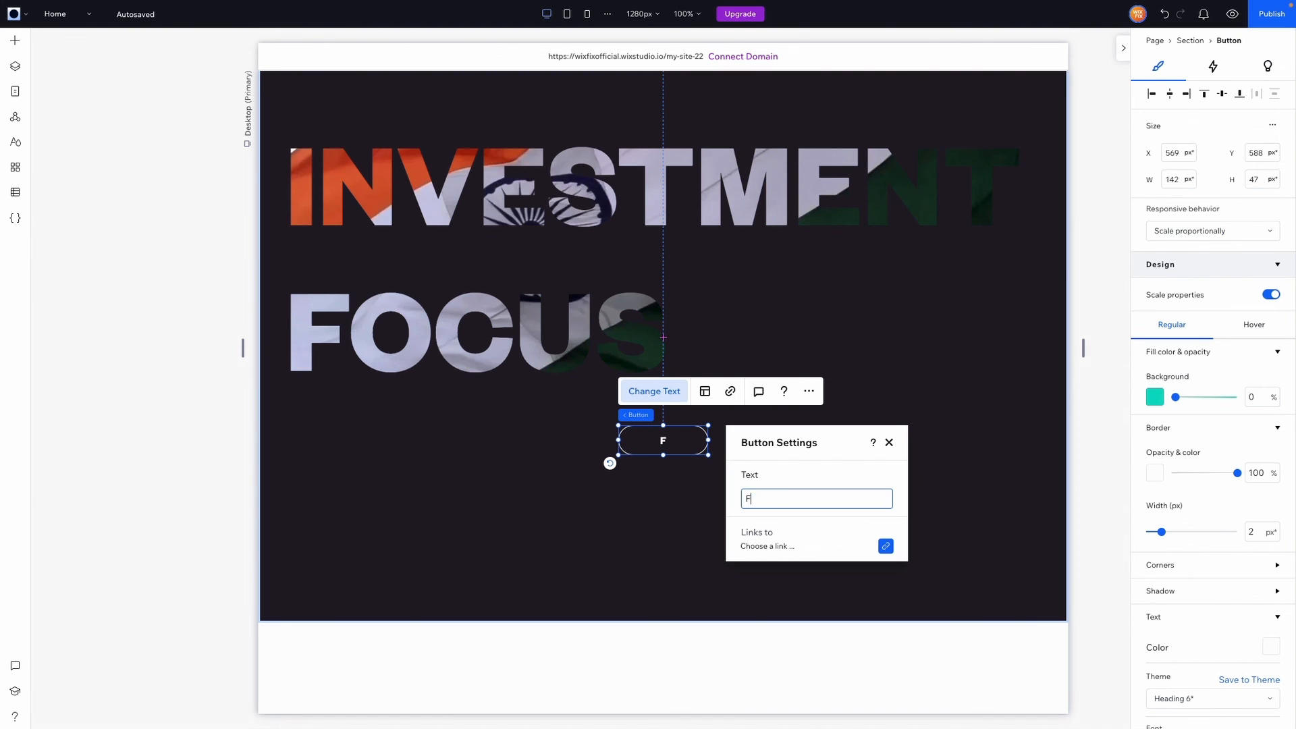
type("intach")
key("BackSpace")
key("BackSpace")
key("BackSpace")
type("ech")
left_click_drag(635, 440, 542, 444)
Duplicate the Fintech pill and relabel the copy 'E-commerce'
key("ctrl+d")
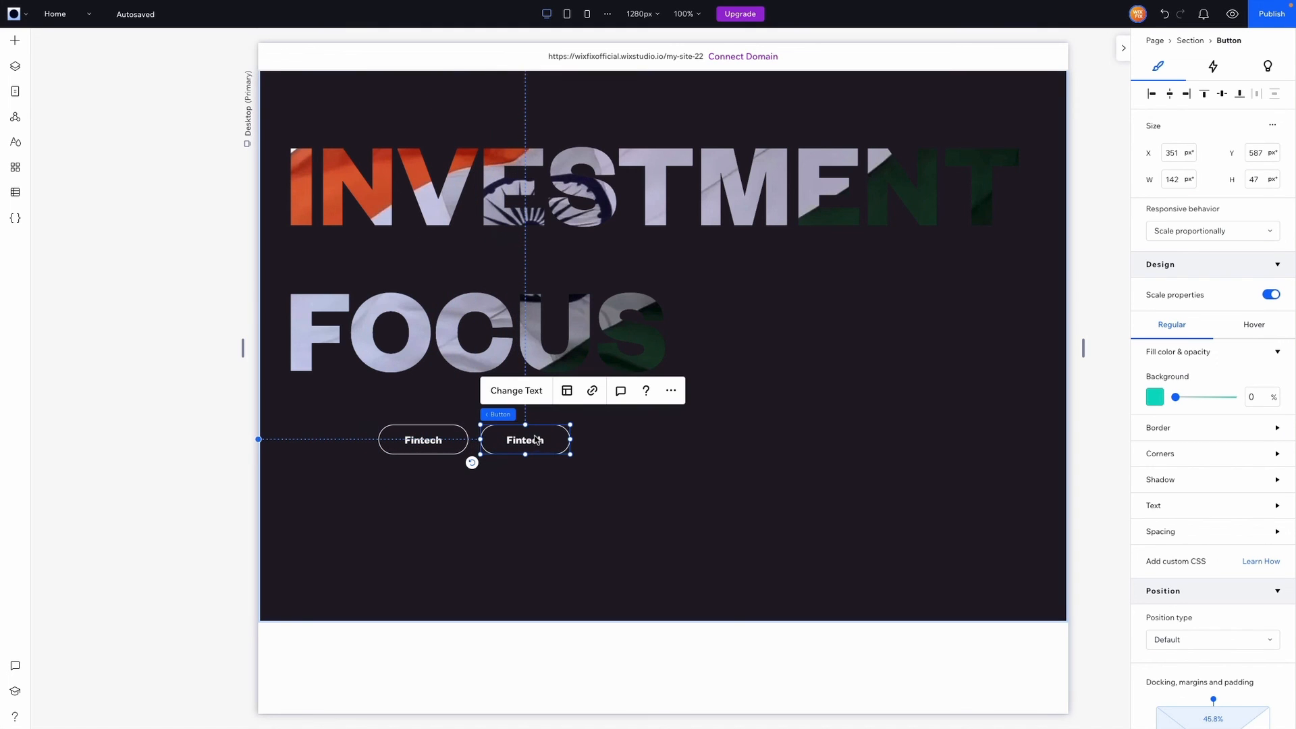
left_click(509, 390)
type("E-")
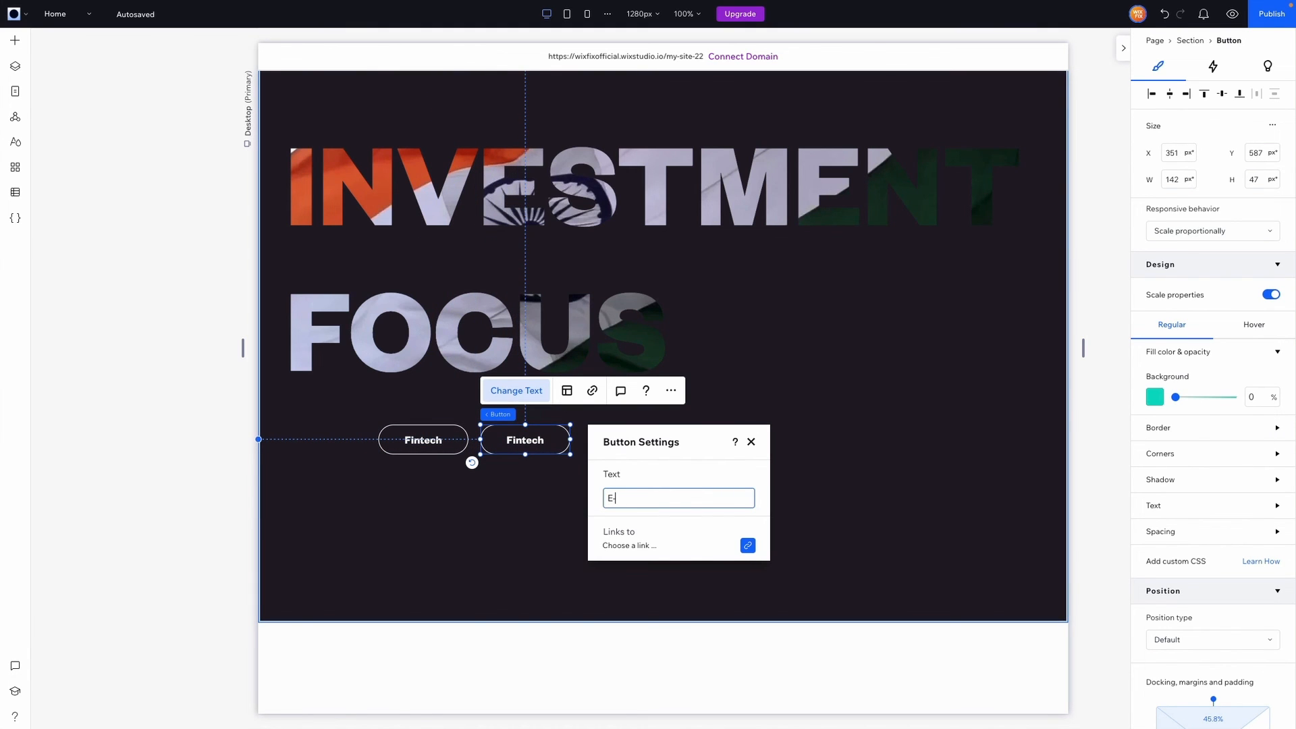
type("commerce")
left_click(751, 442)
Add a 'Logistics' pill to the right of E-commerce
key("ctrl+d")
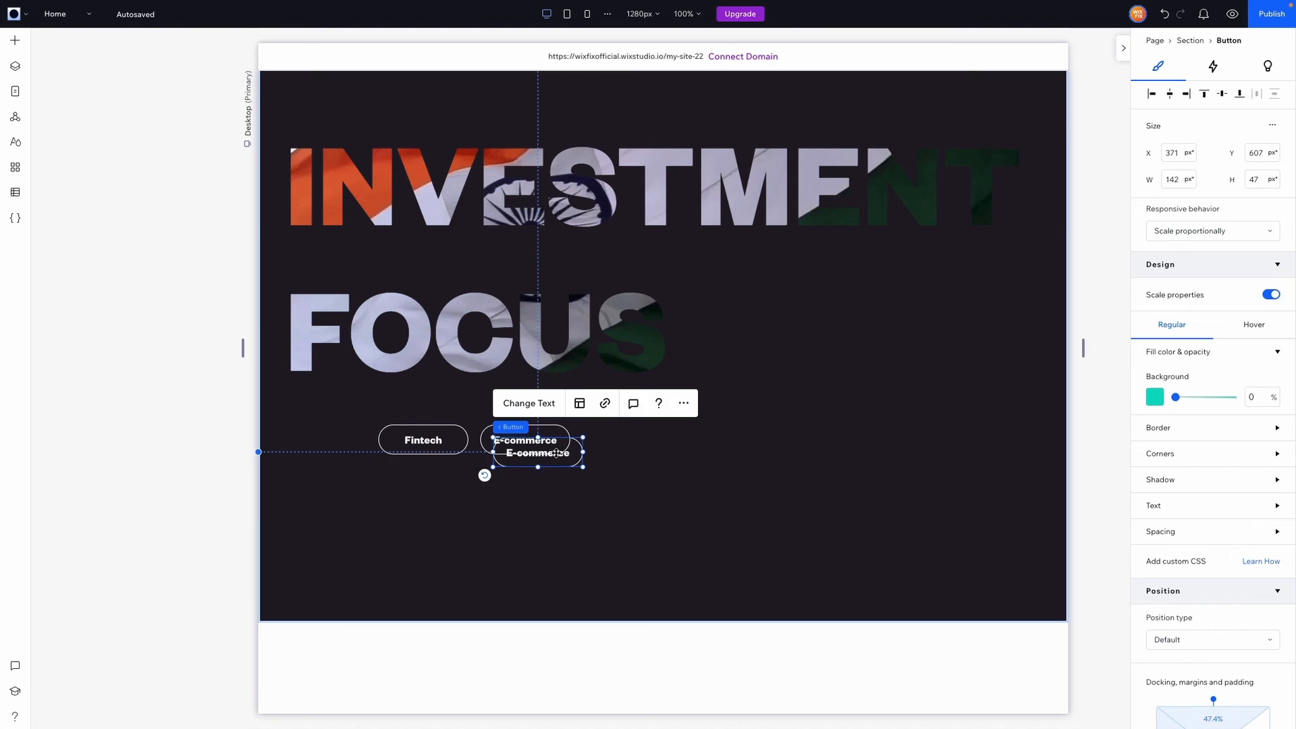
left_click_drag(556, 454, 640, 441)
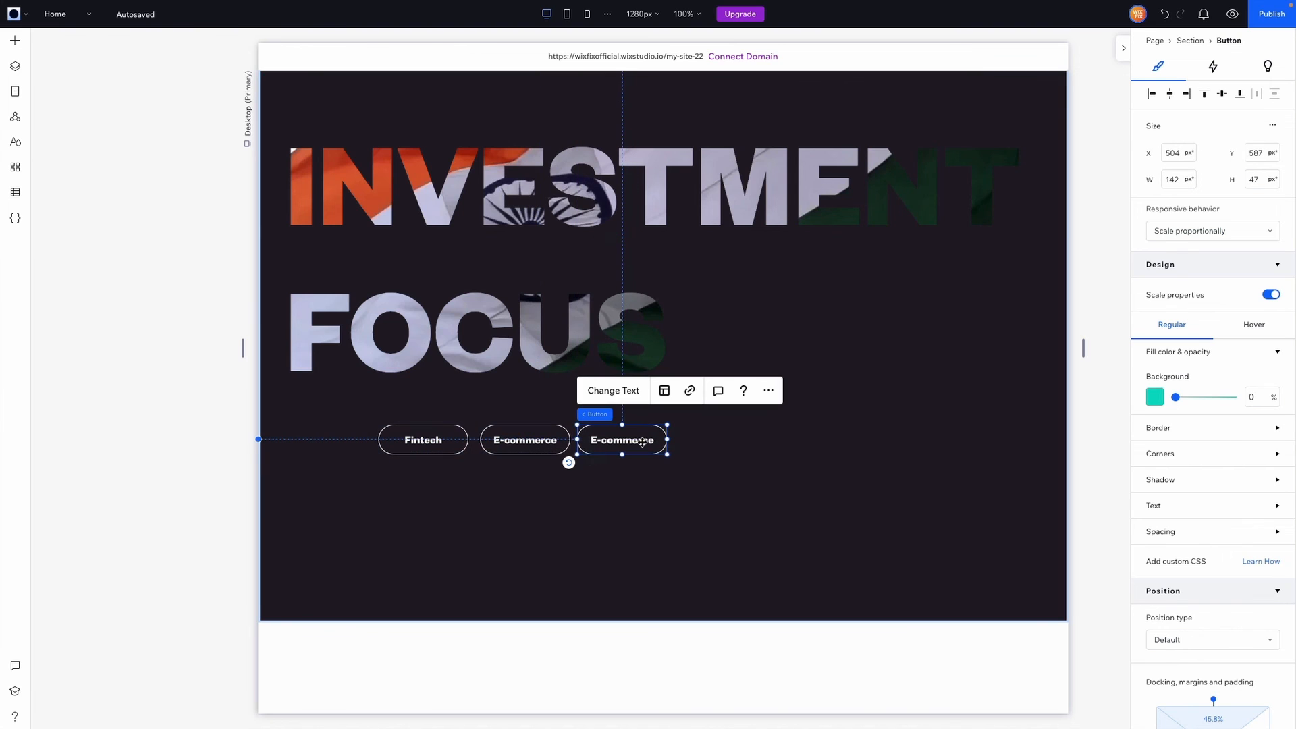
left_click(607, 391)
type("Logi")
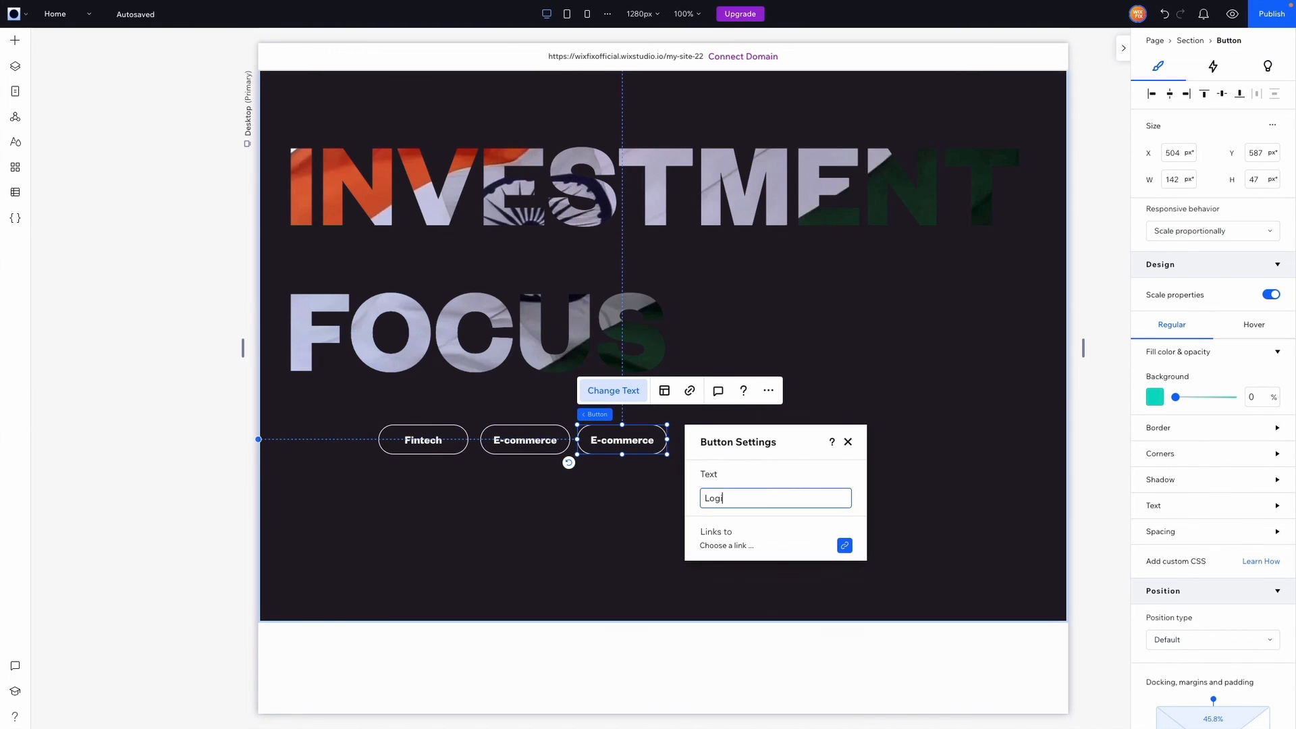
type("st")
type("ics")
left_click(848, 442)
Place another pill copy right of Logistics for the next sector label
key("ctrl+d")
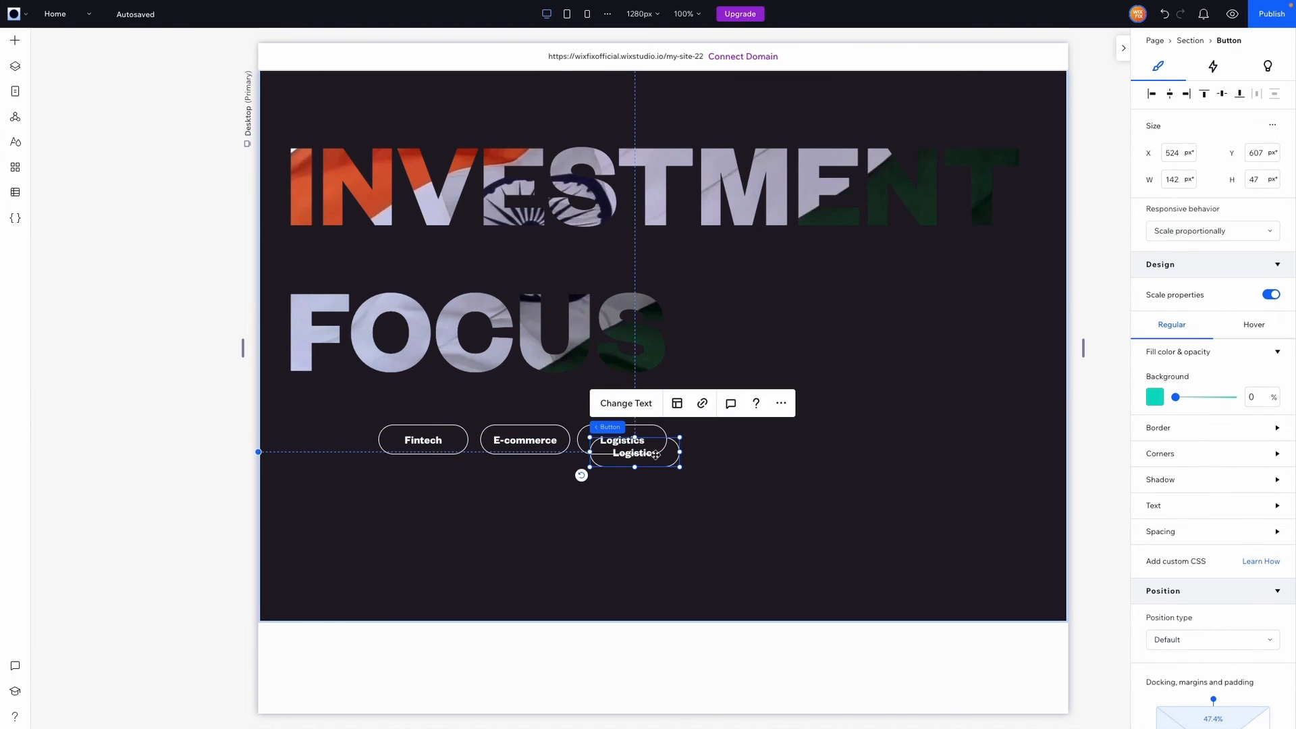
left_click_drag(655, 454, 743, 442)
left_click(704, 390)
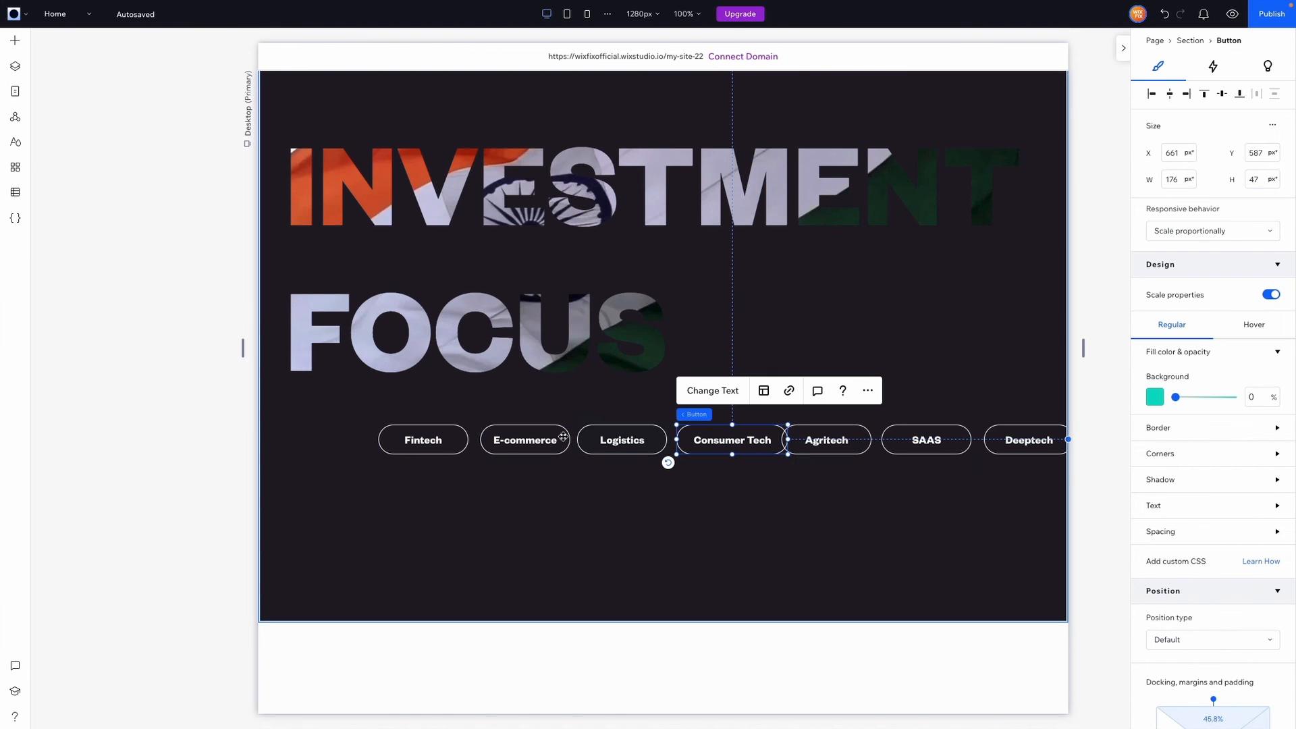
left_click(568, 440)
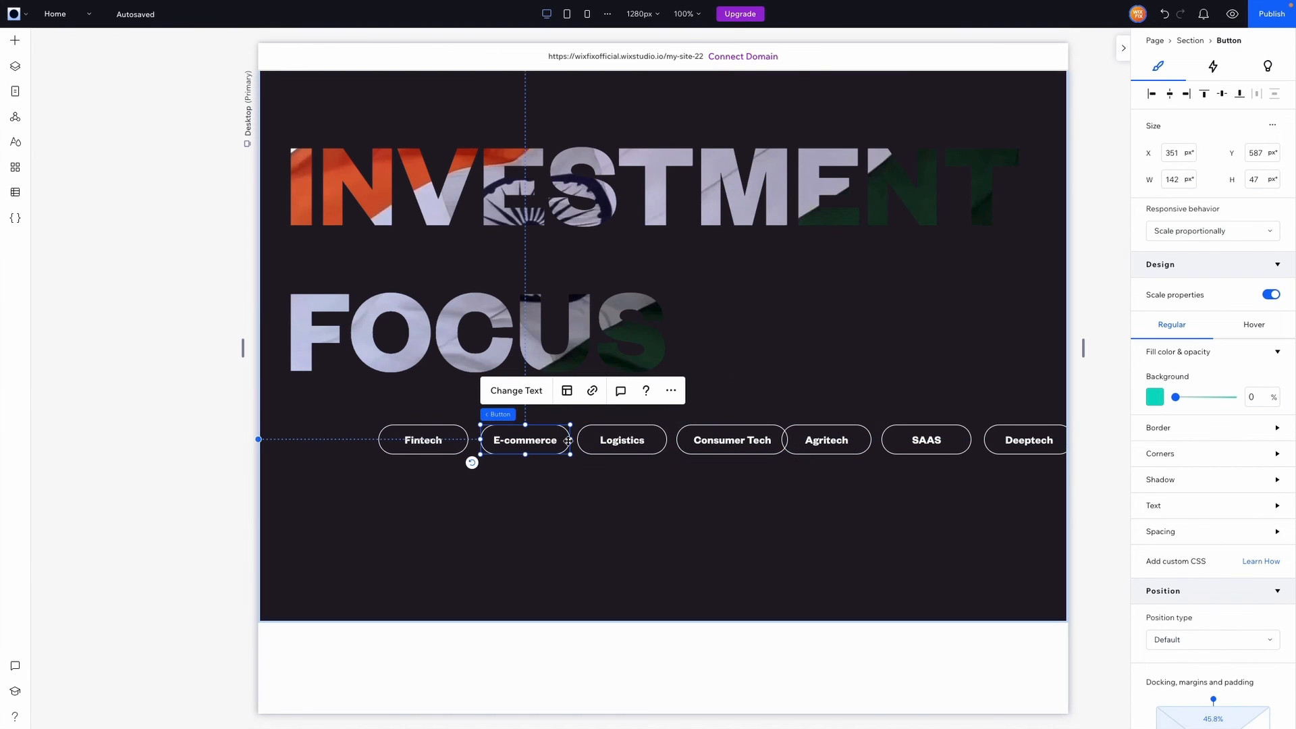
Widen the E-commerce pill to fit its label and select all seven sector pills
left_click_drag(568, 440, 525, 440)
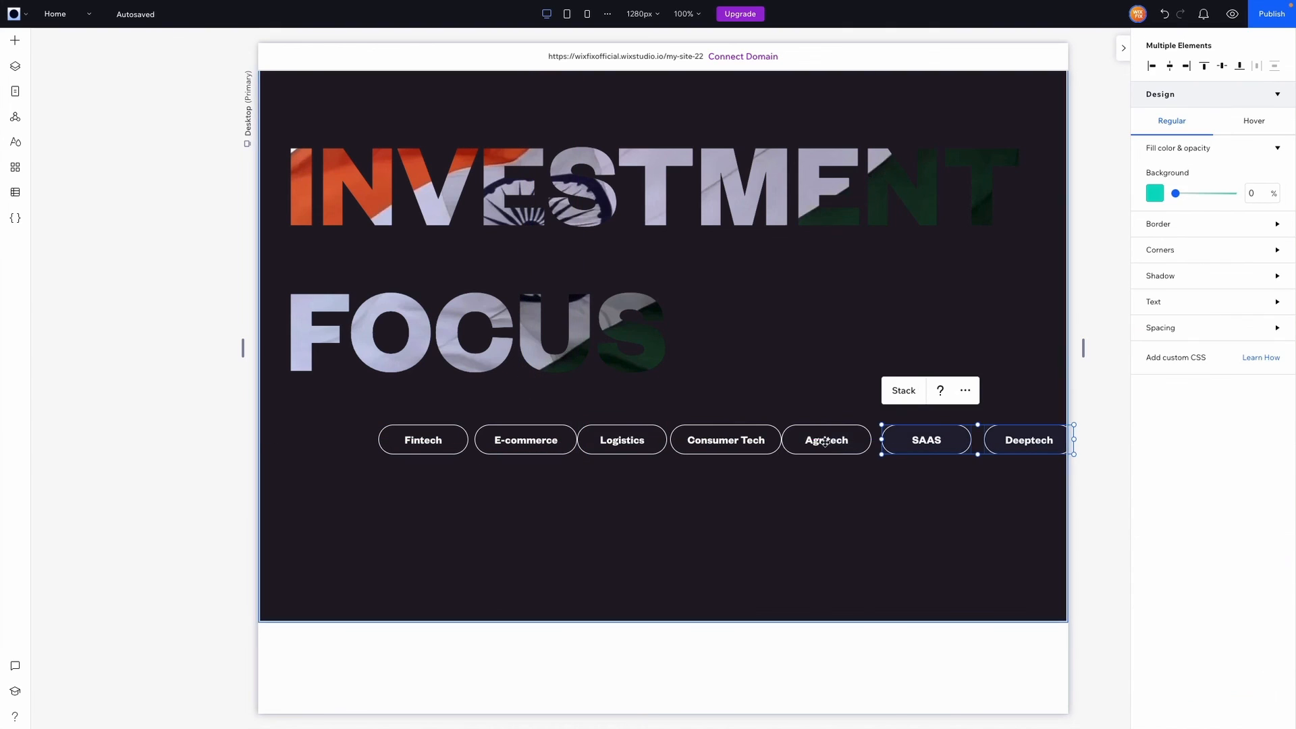
left_click(824, 442, "shift")
left_click(724, 443, "shift")
left_click(608, 448, "shift")
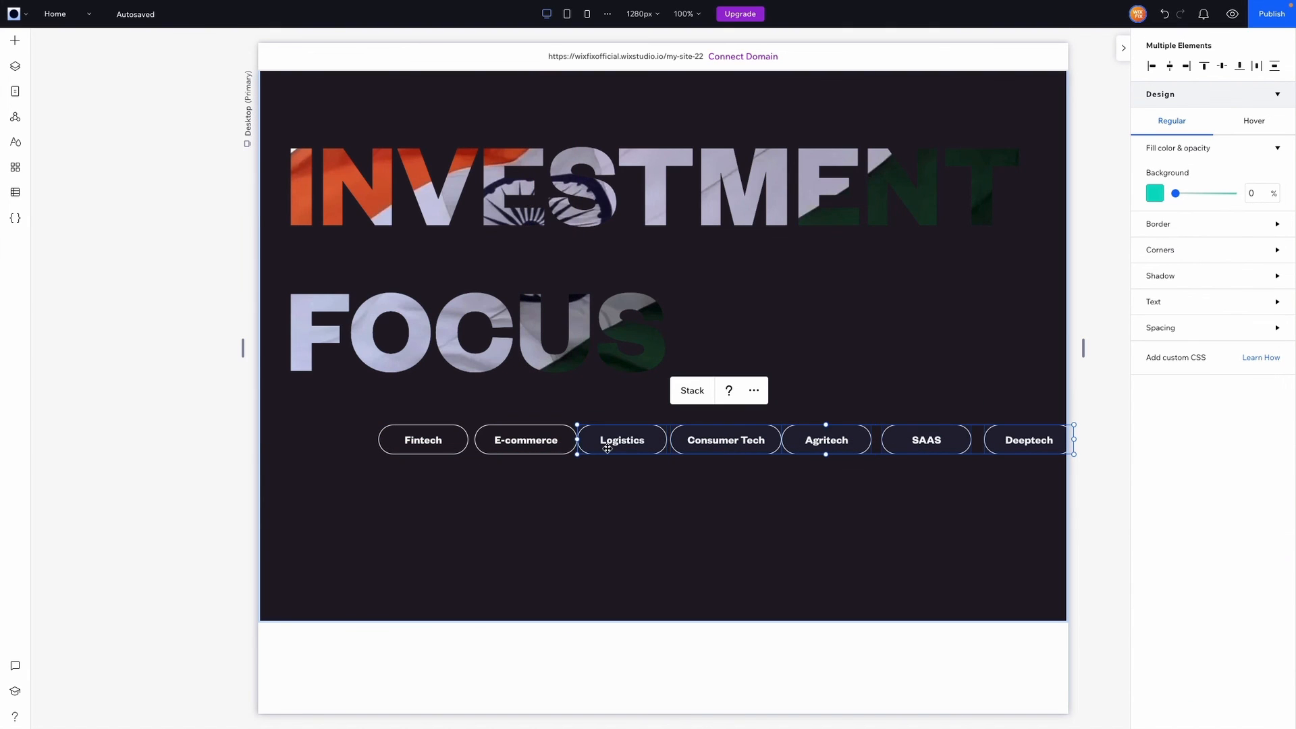
left_click(526, 440, "shift")
left_click(424, 440, "shift")
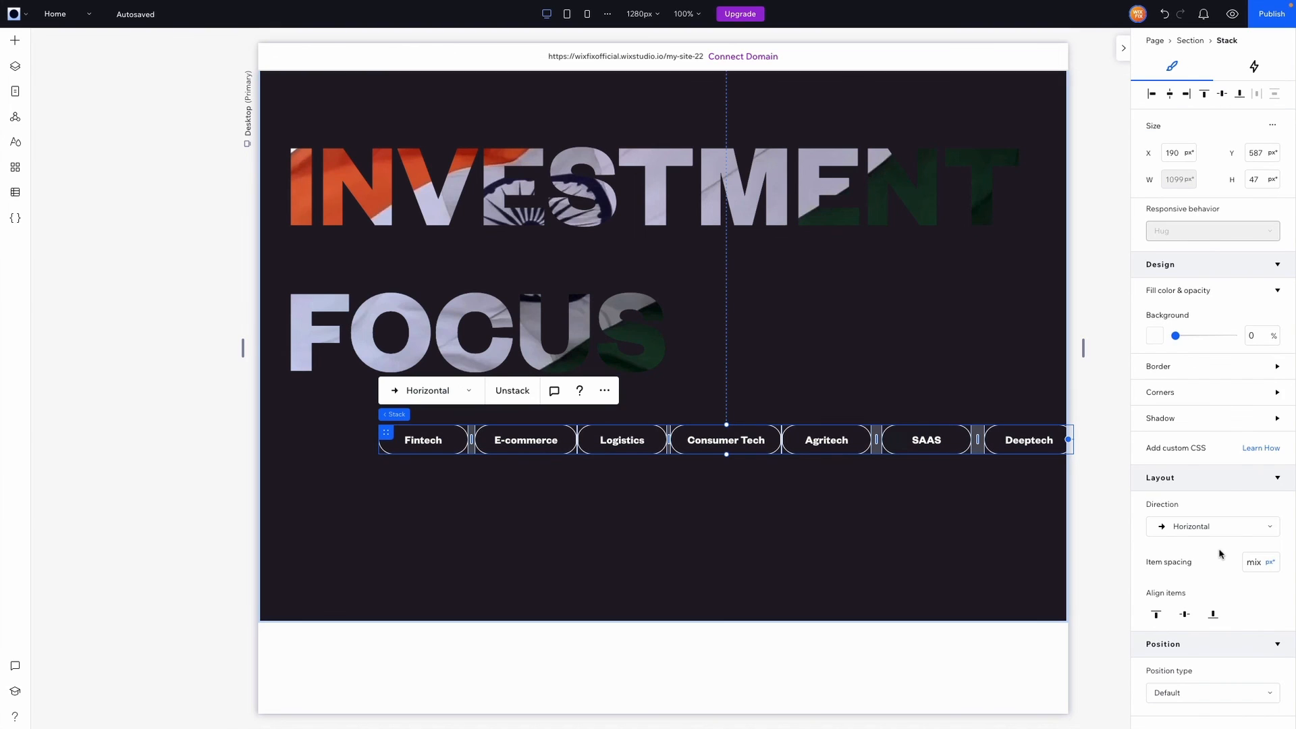
Stack the pills with 16 px item spacing and centre the row horizontally
left_click(1261, 566)
key("Return")
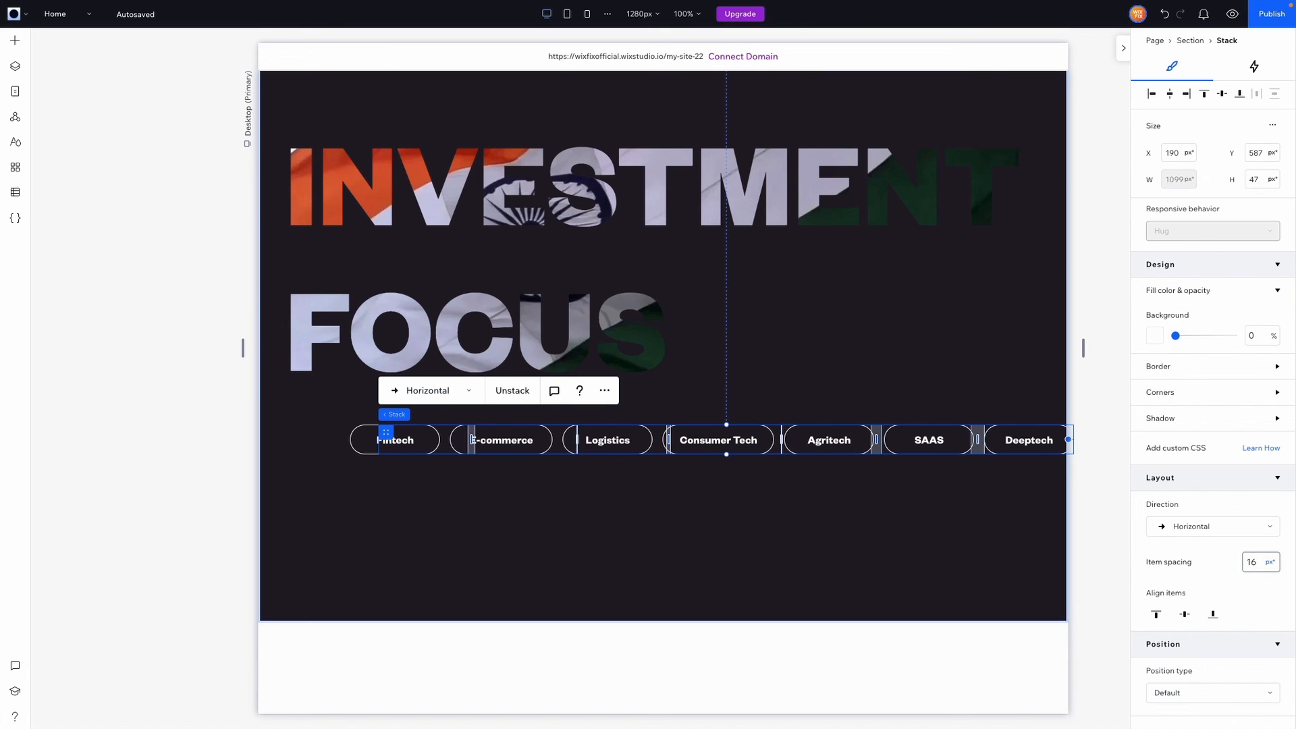
left_click(1170, 96)
left_click(1112, 409)
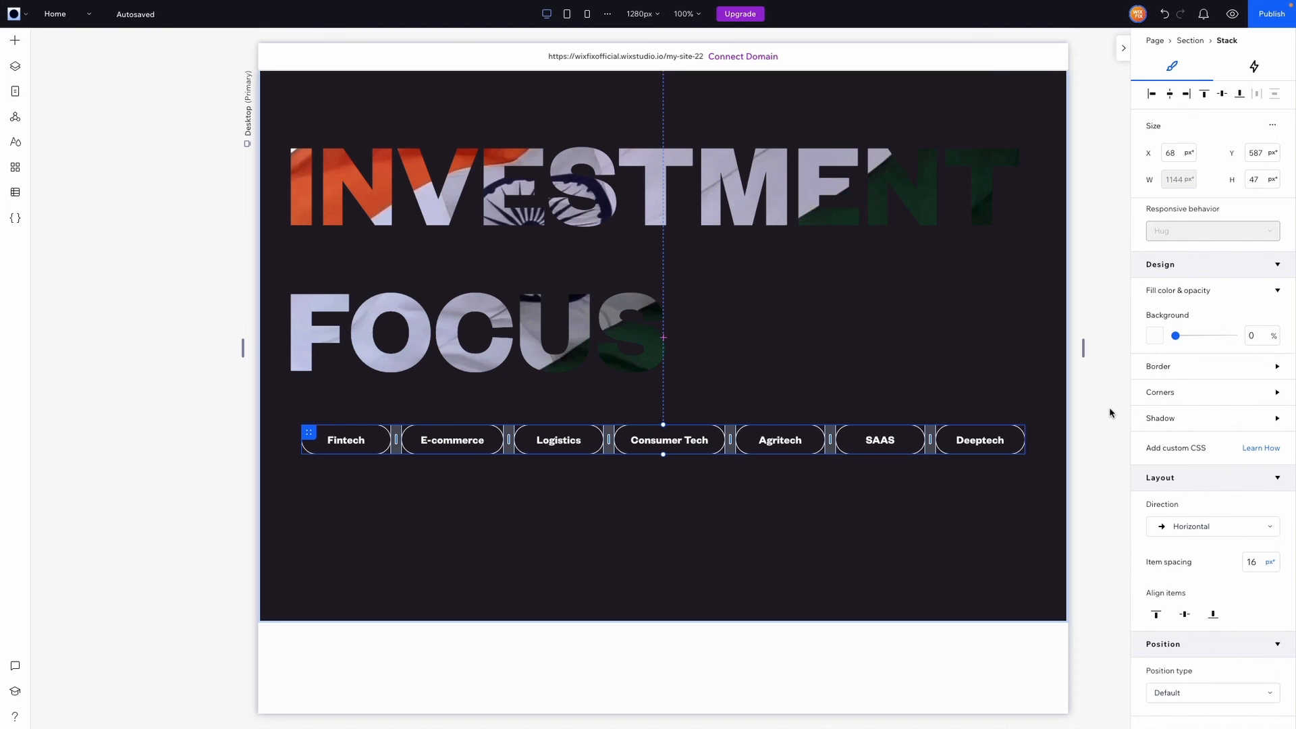
scroll(1110, 412, "up", 3)
Shorten the INVESTMENT FOCUS section to about 760 px tall
left_click(641, 594)
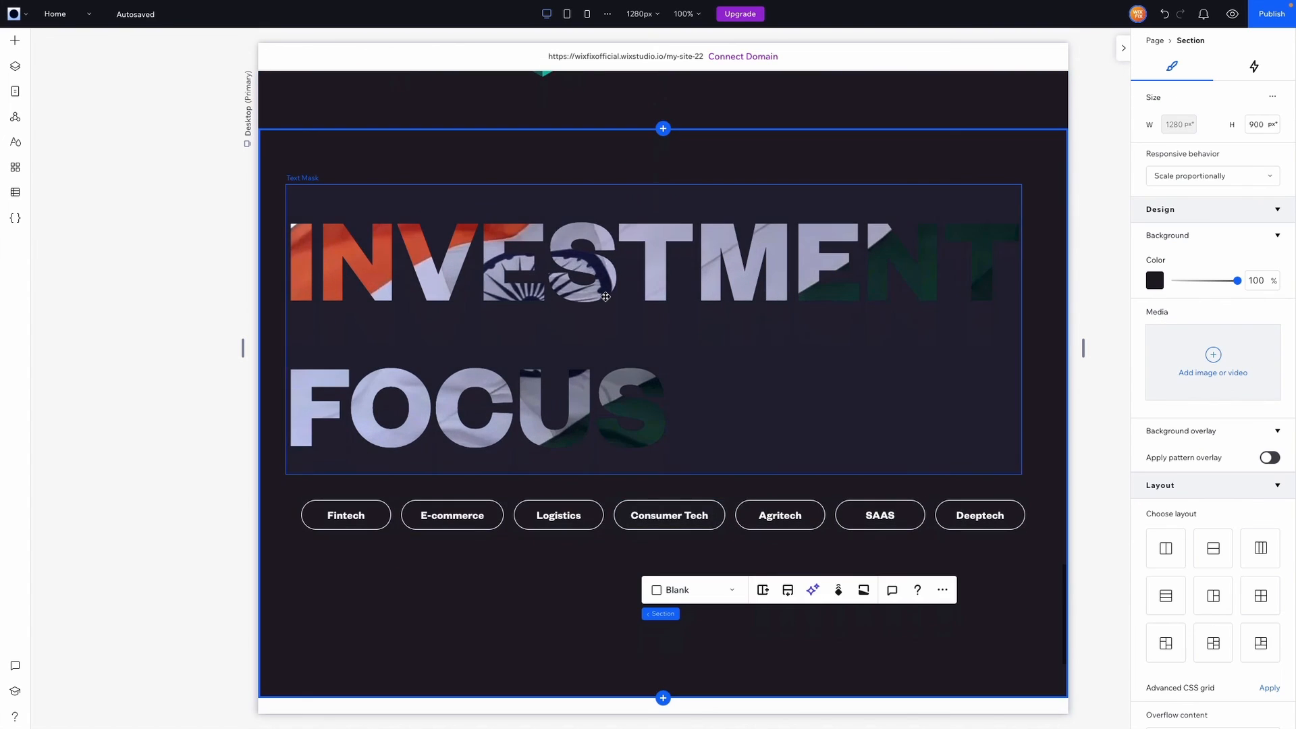
scroll(627, 472, "down", 4)
left_click_drag(613, 460, 607, 376)
scroll(607, 375, "up", 3)
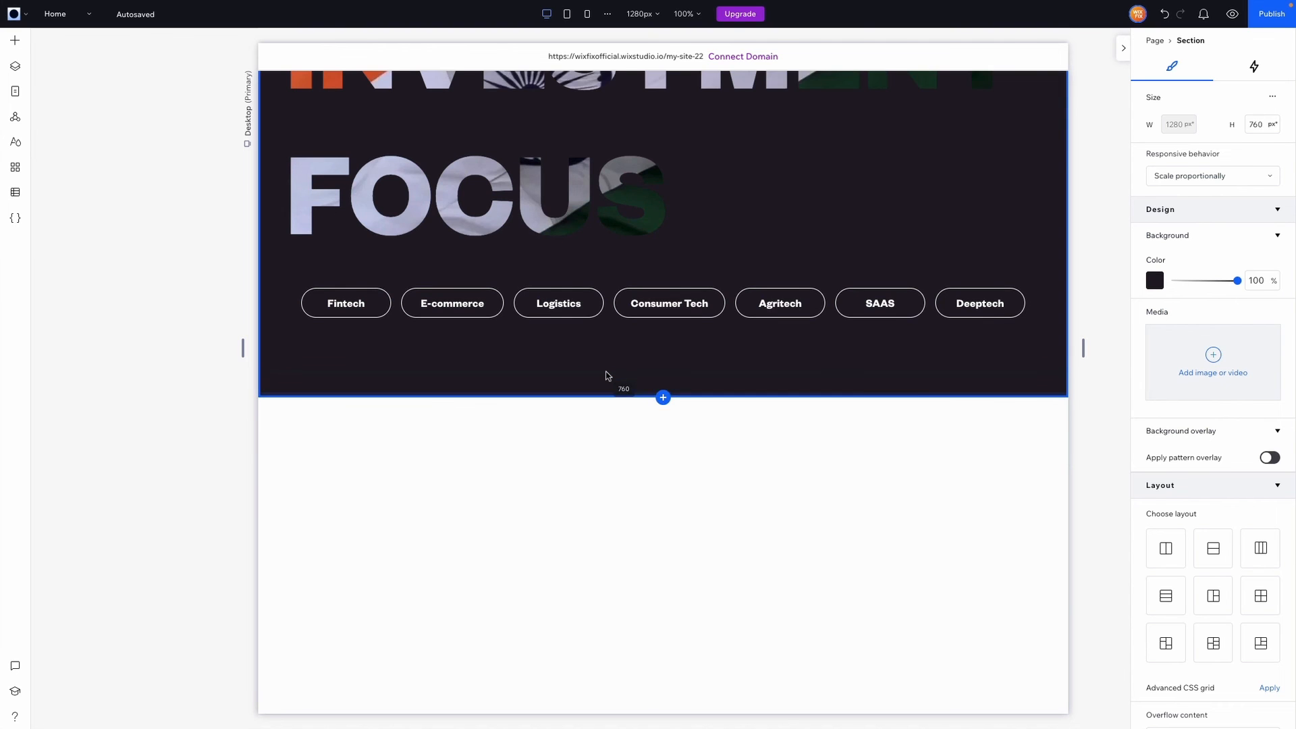
Add a new section below with a dark background and 800 px height, then browse text elements
scroll(608, 376, "down", 1)
scroll(608, 376, "down", 2)
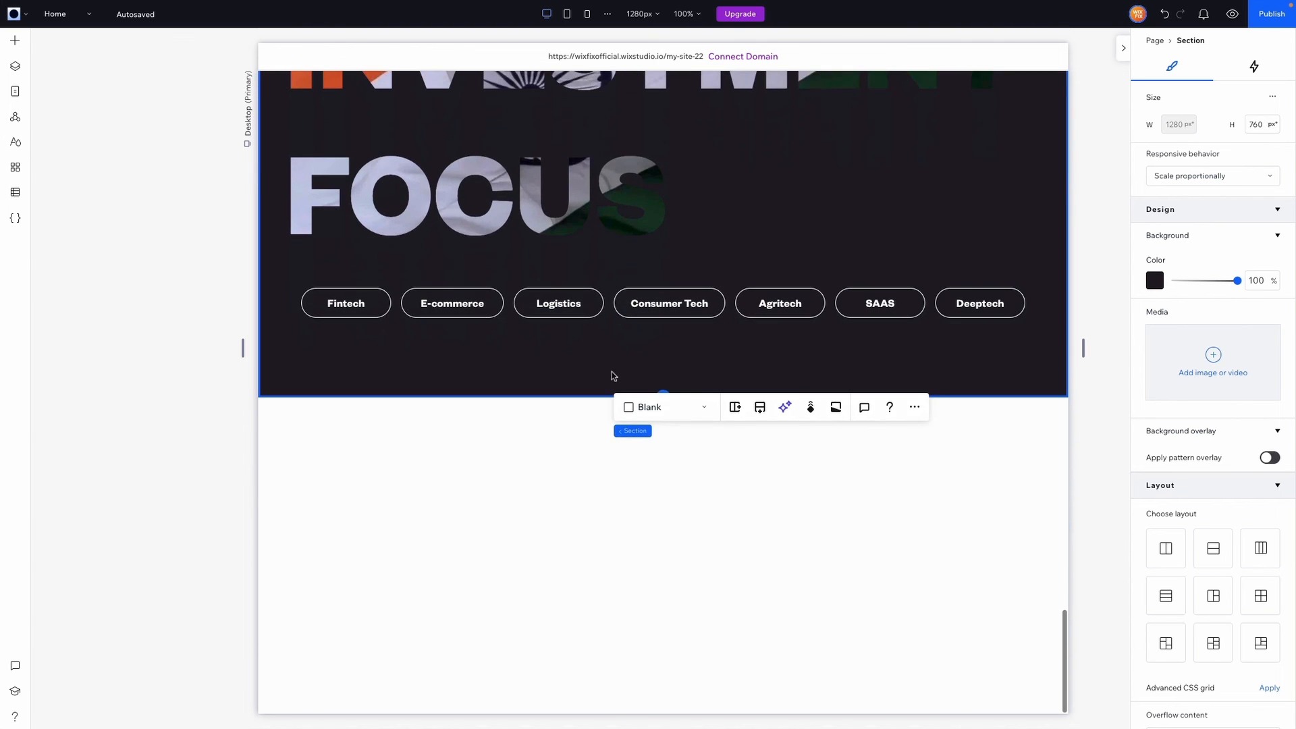
left_click(663, 398)
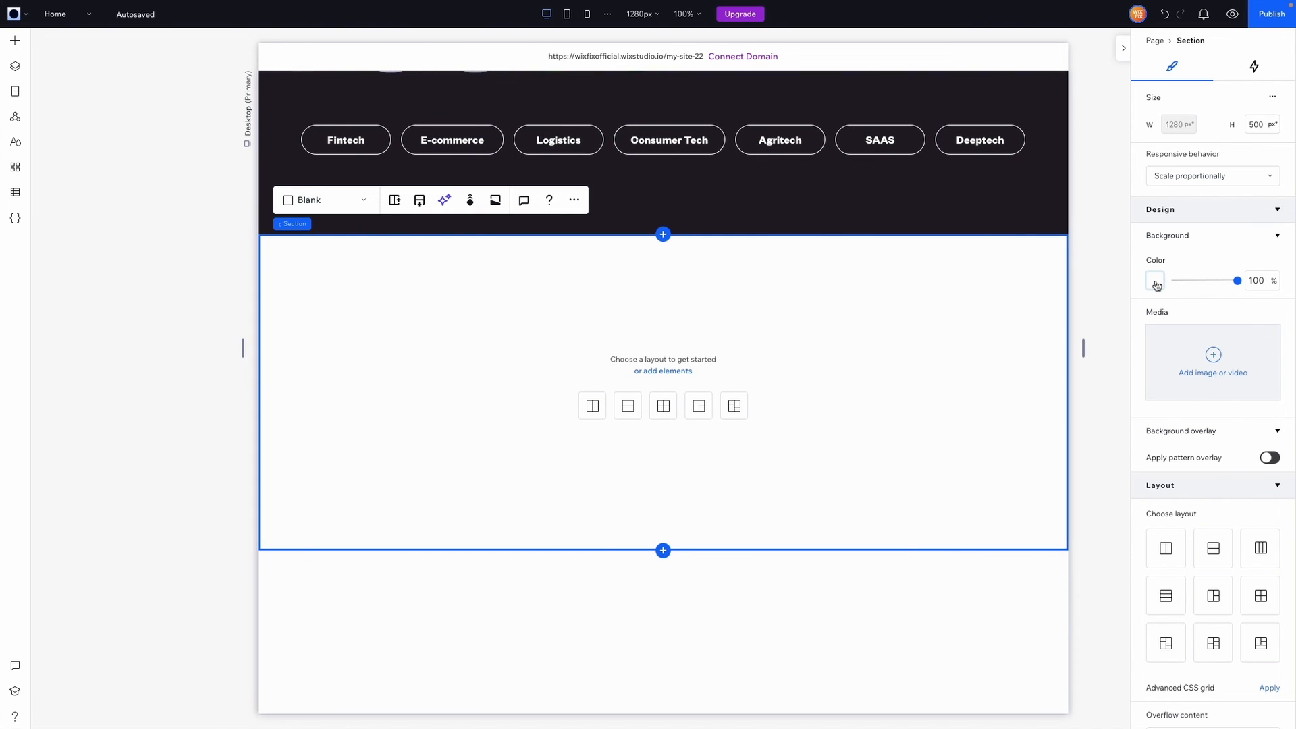
left_click(1155, 282)
left_click(1272, 397)
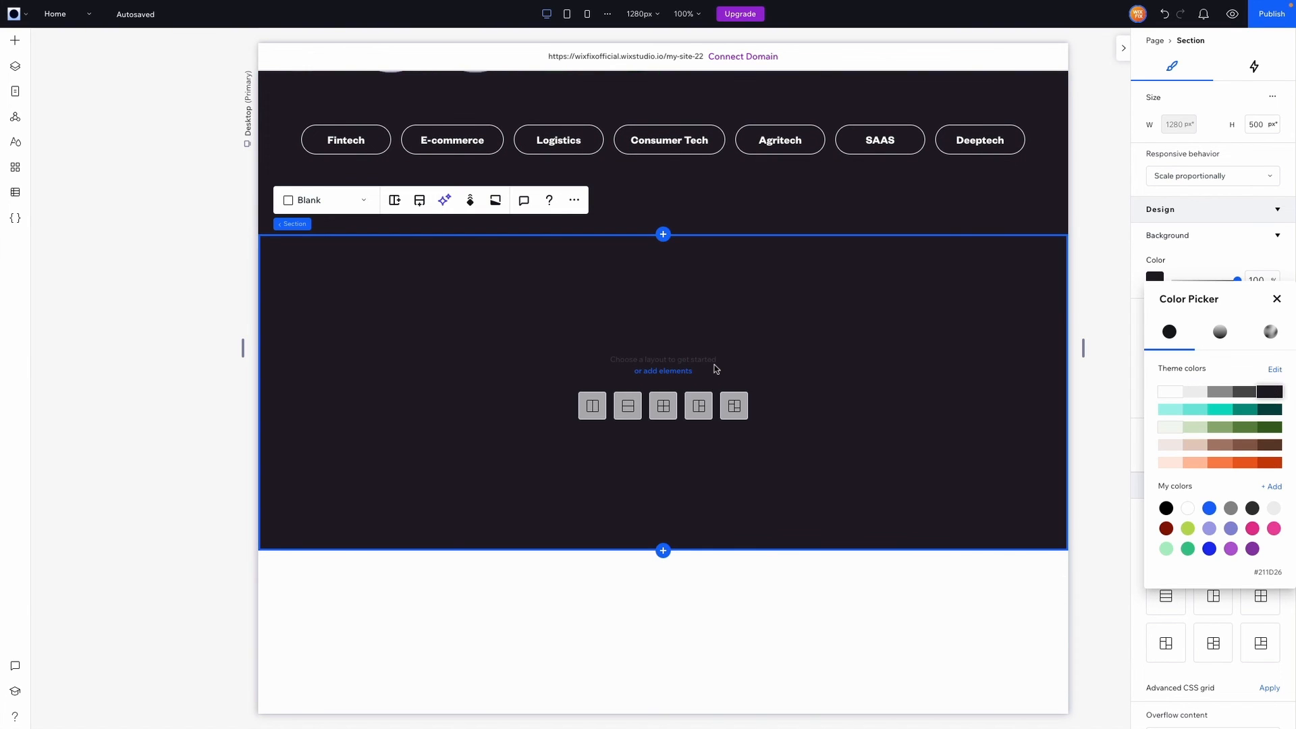
left_click(724, 365)
double_click(1261, 126)
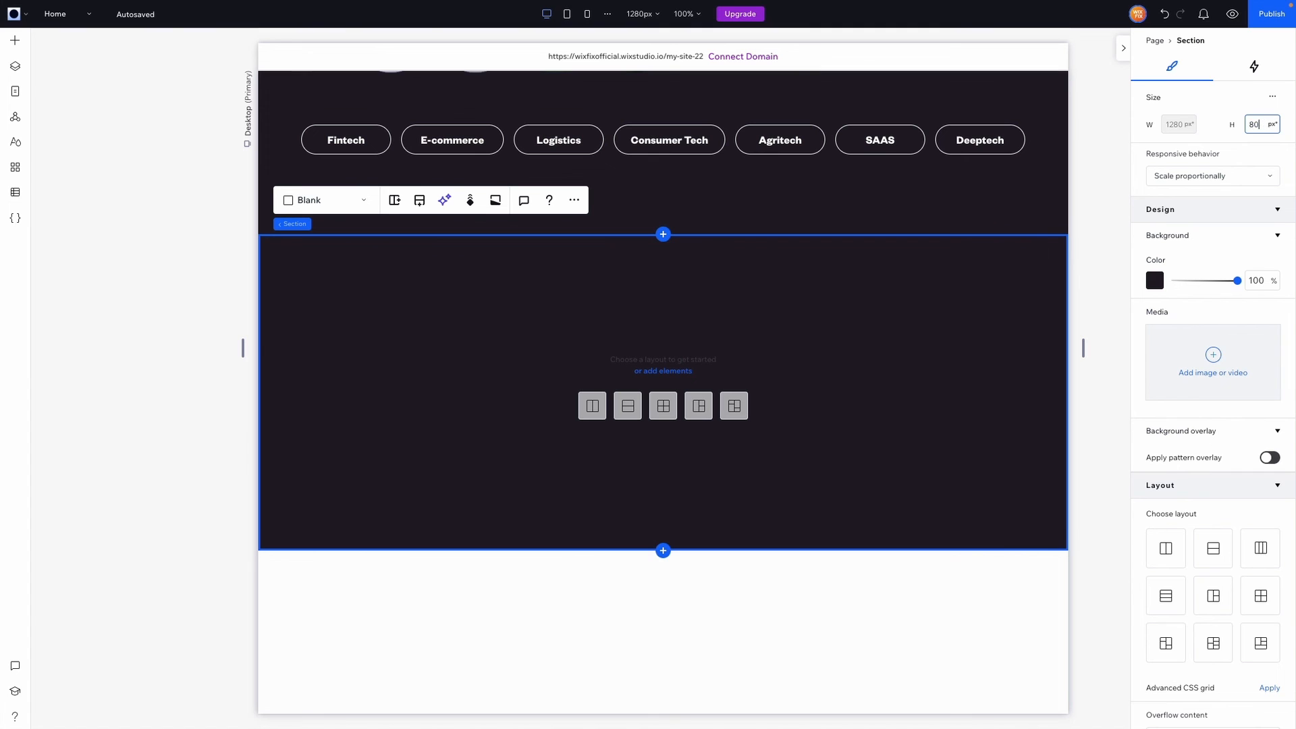
key("Return")
scroll(717, 338, "down", 2)
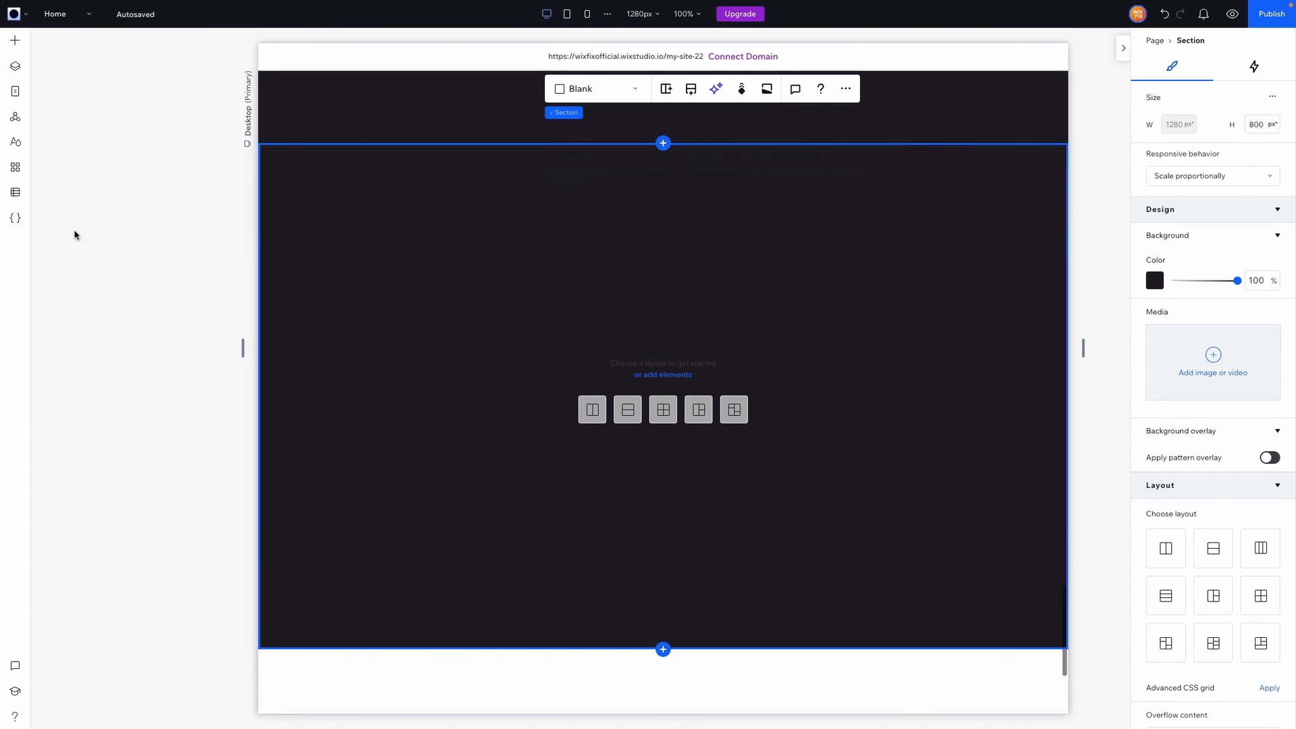
left_click(18, 50)
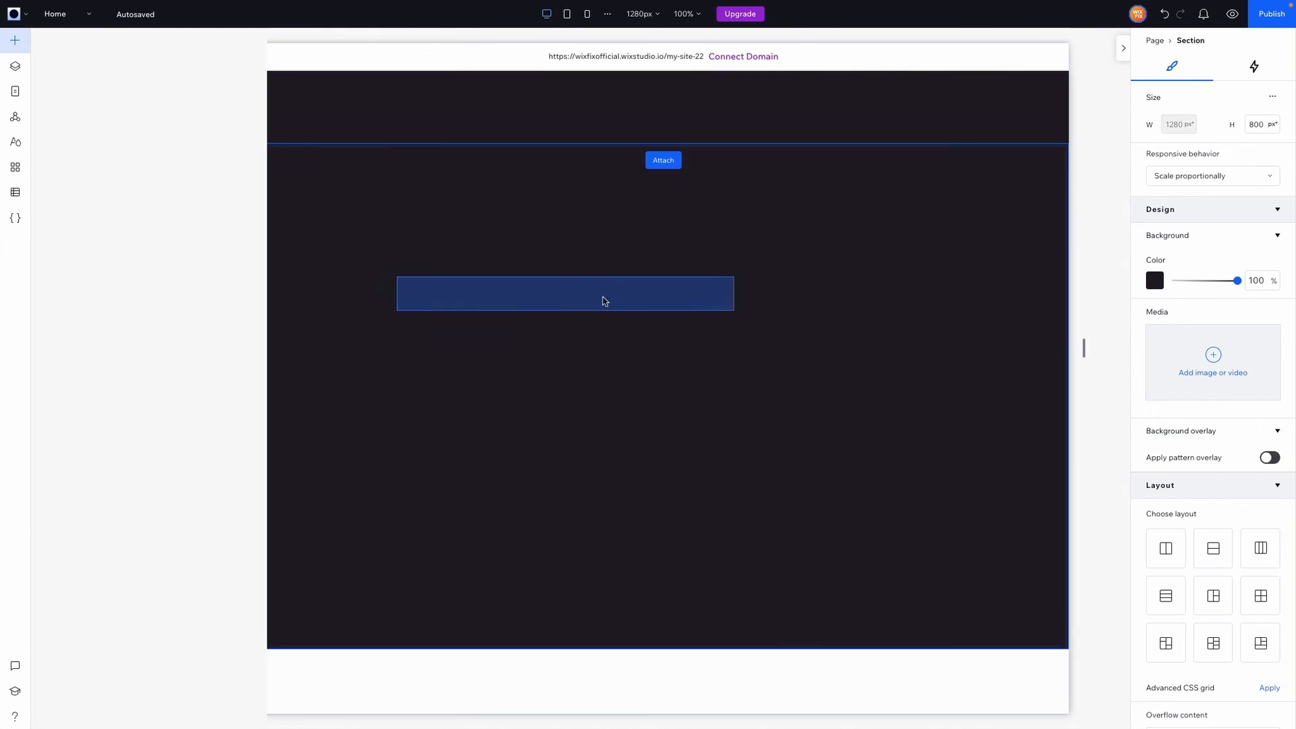
Place a heading reading 'ARE YOU A STARTUP?' in the dark section, widened and moved upper left
left_click_drag(603, 296, 617, 303)
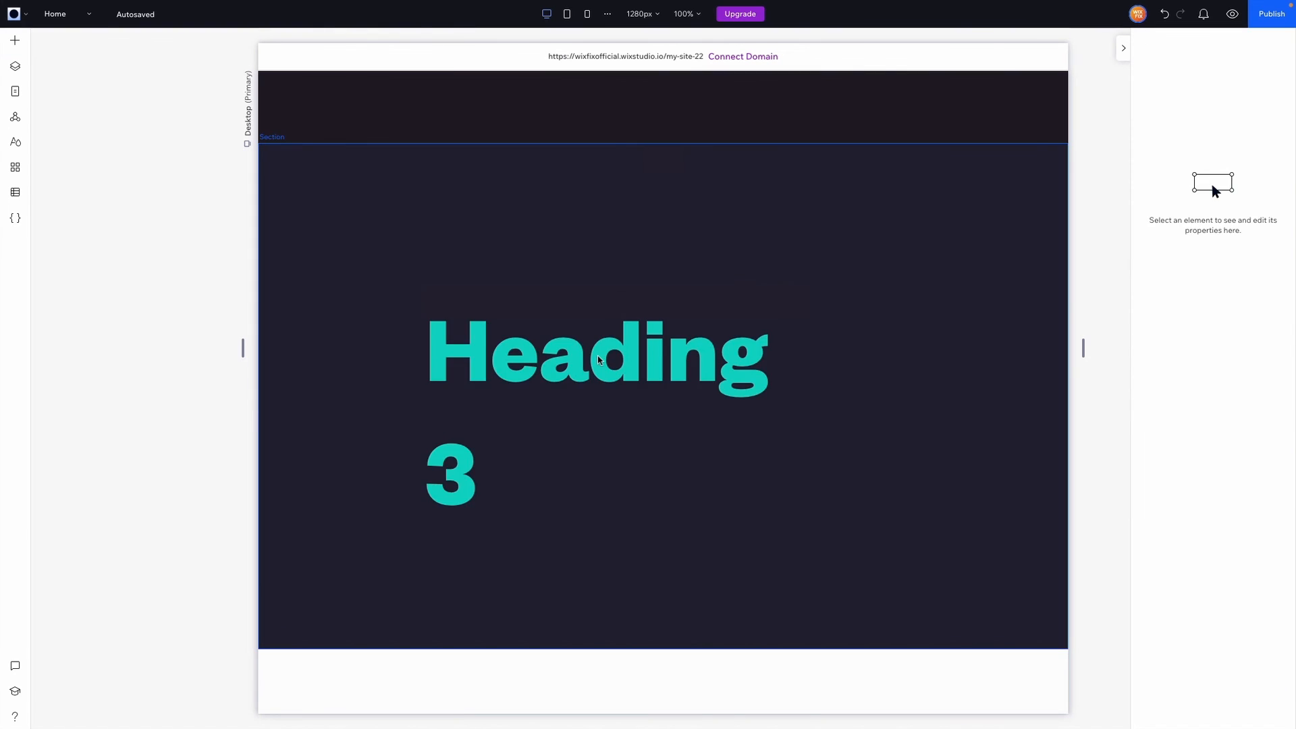
double_click(598, 359)
type("ARE YOUR")
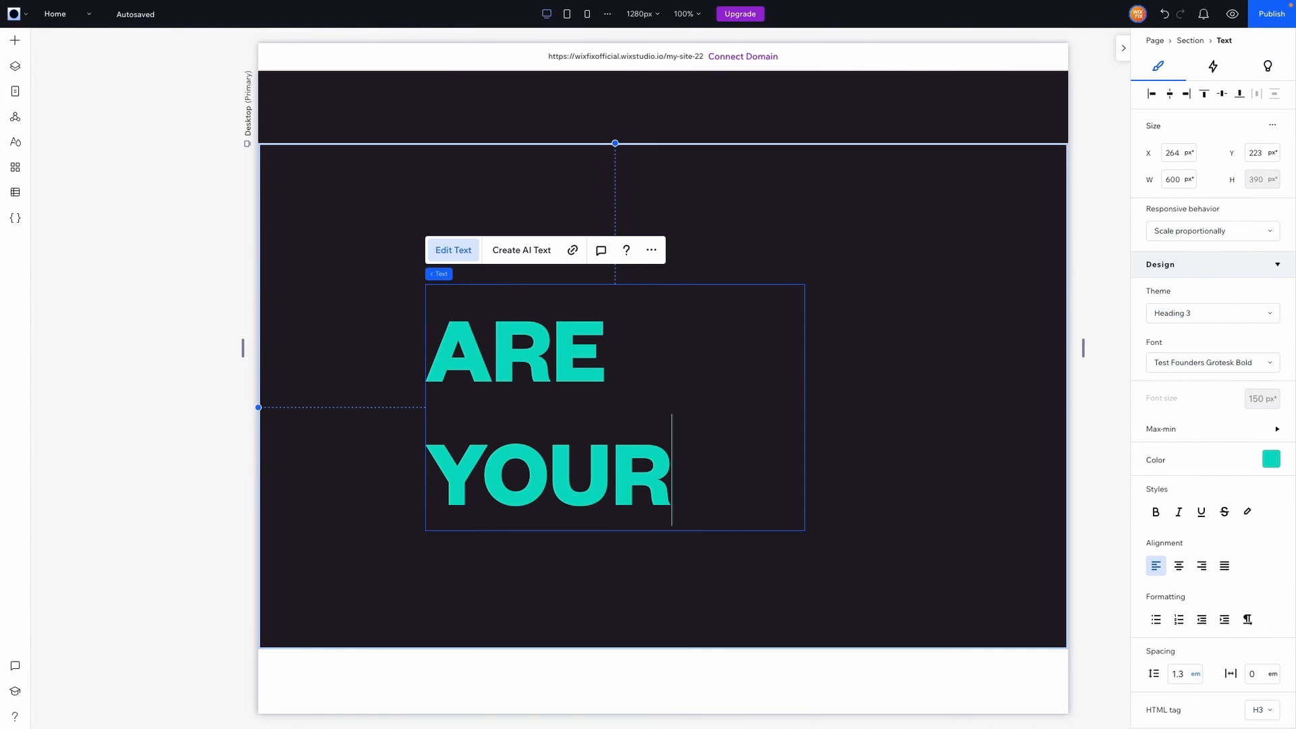
type(" A STARTUP?")
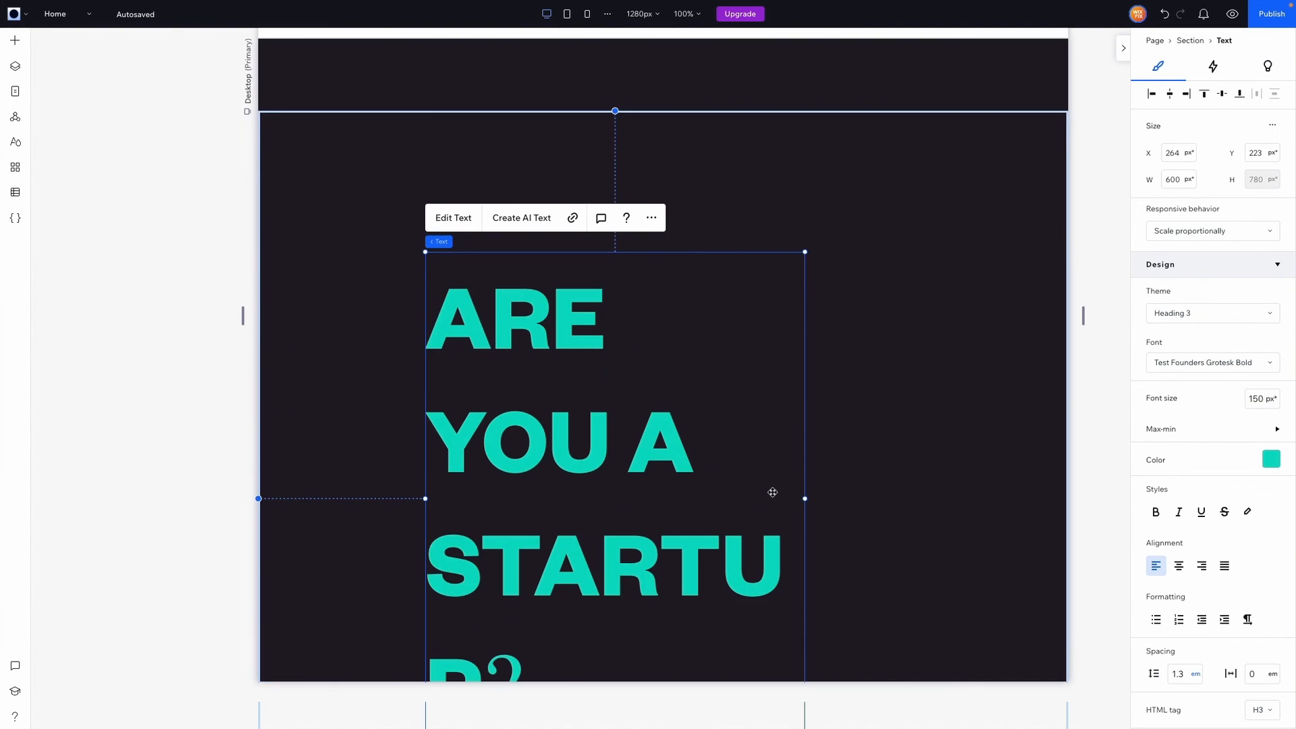
left_click_drag(805, 500, 973, 481)
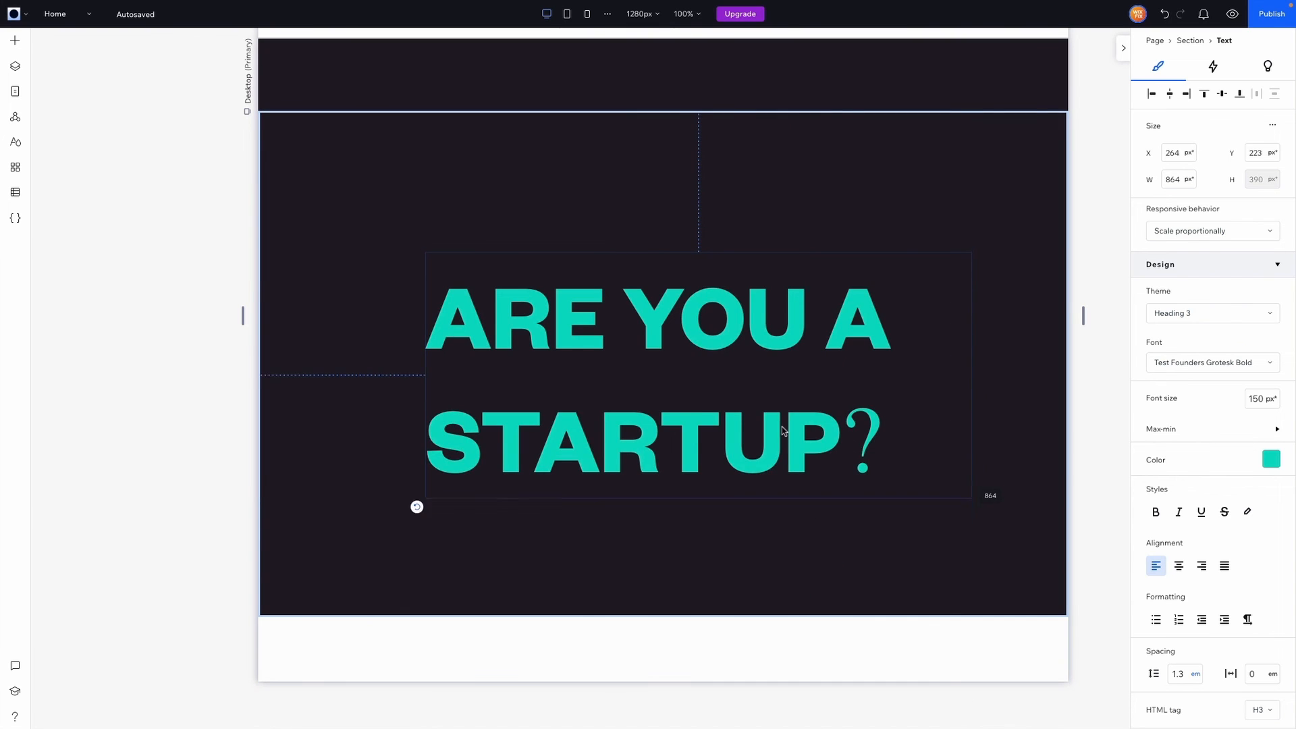
left_click_drag(781, 426, 696, 342)
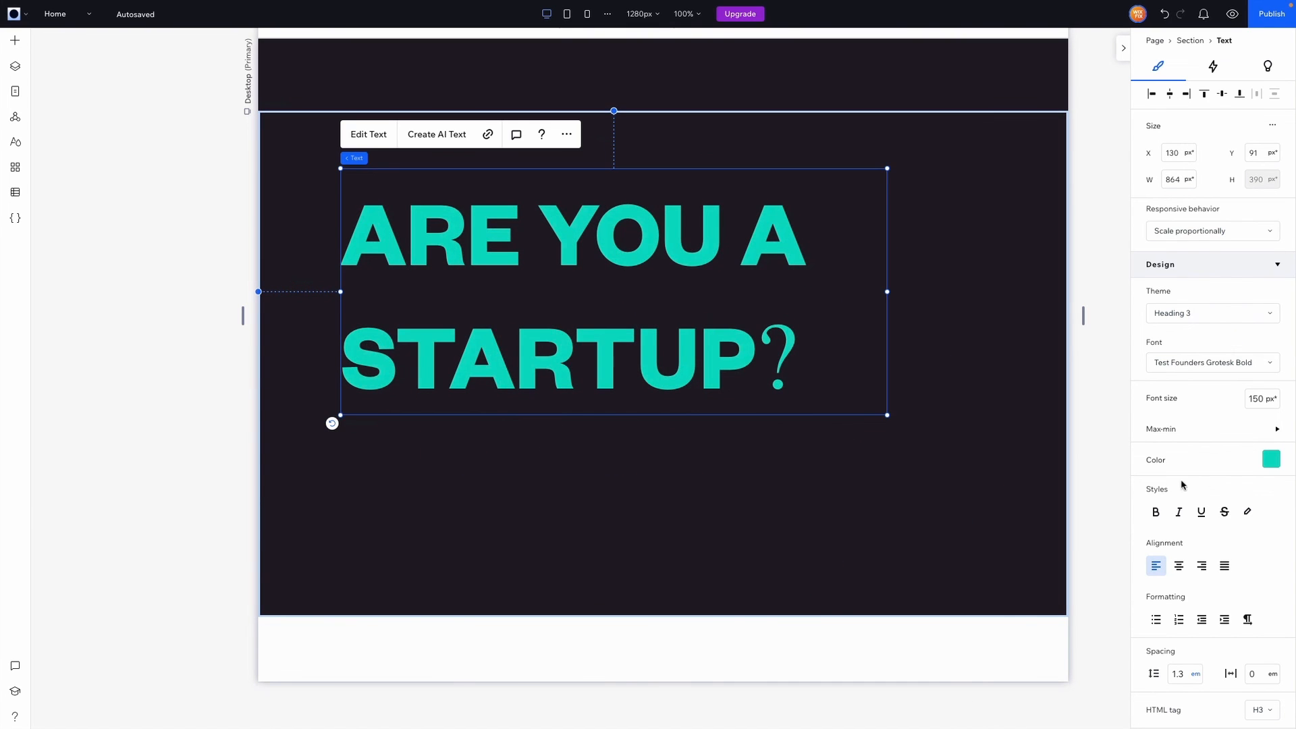
Make the heading white with 0.9 line spacing and move it down about 80 px
left_click(1270, 459)
left_click(1170, 532)
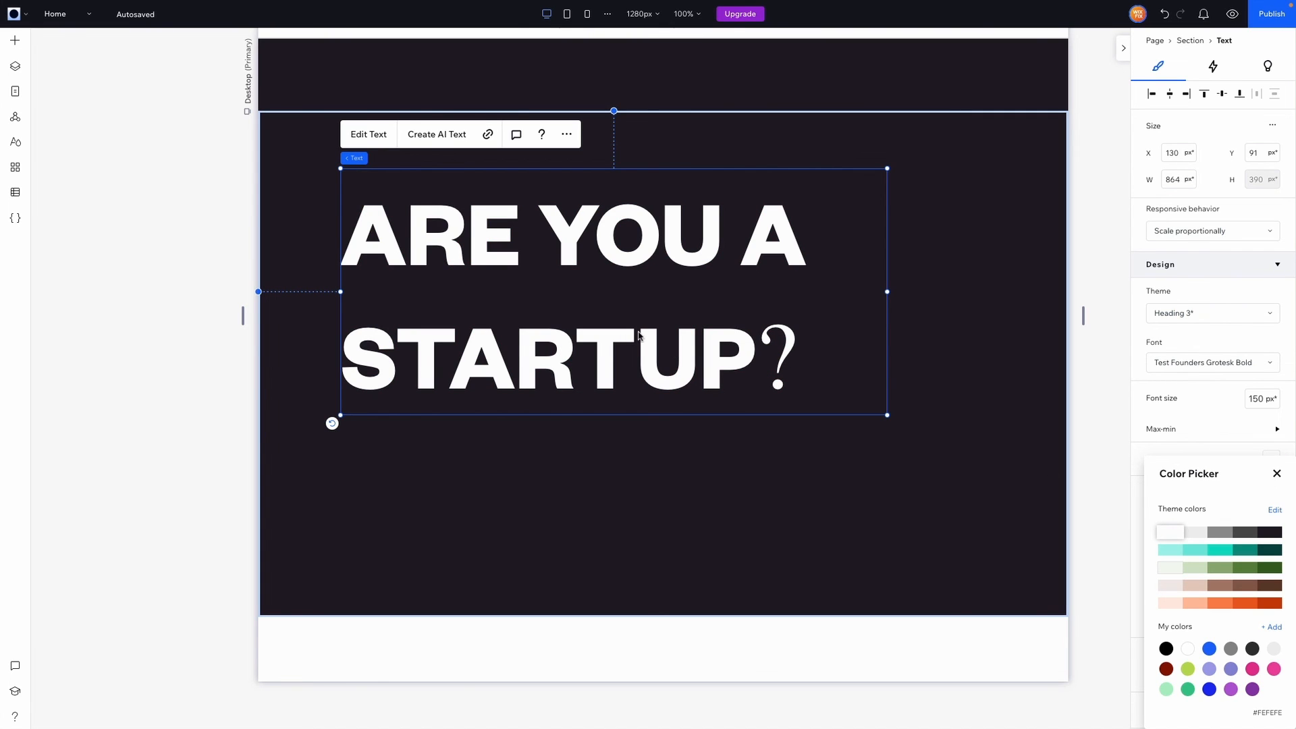
left_click(615, 352)
double_click(615, 353)
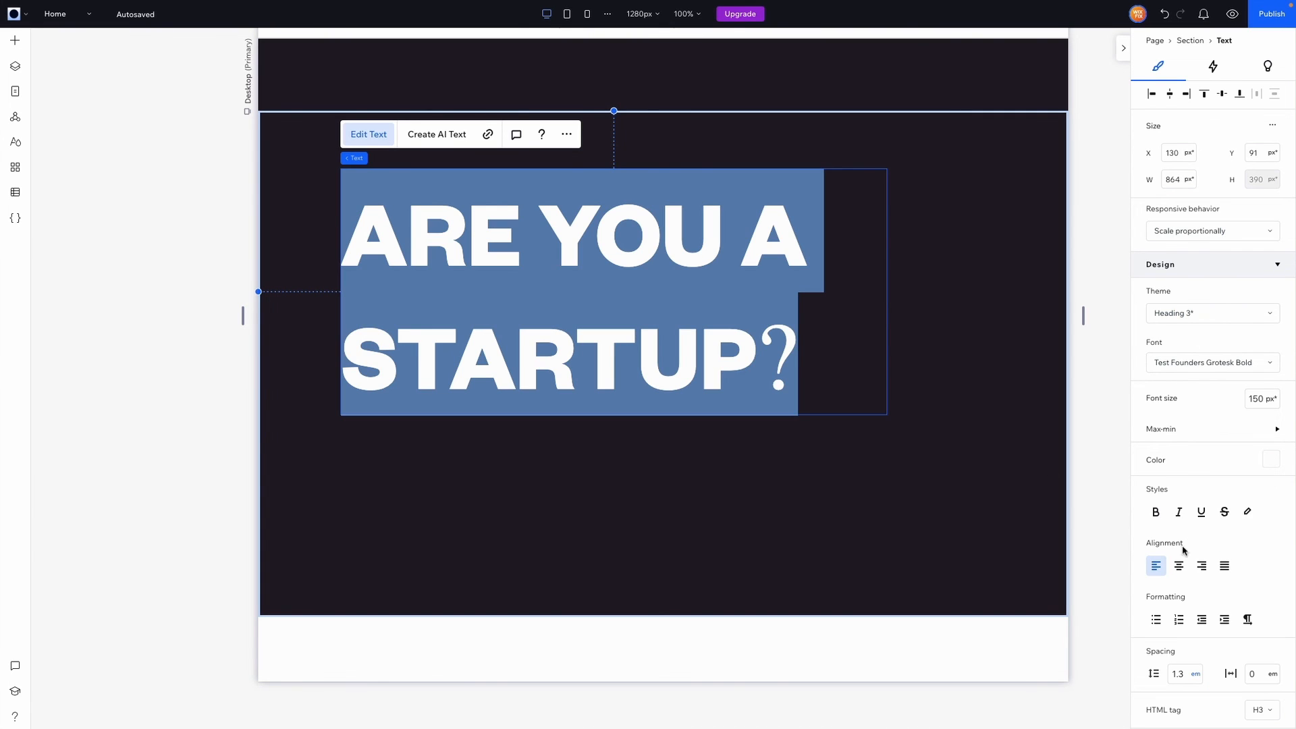
scroll(1182, 550, "down", 3)
left_click(1185, 513)
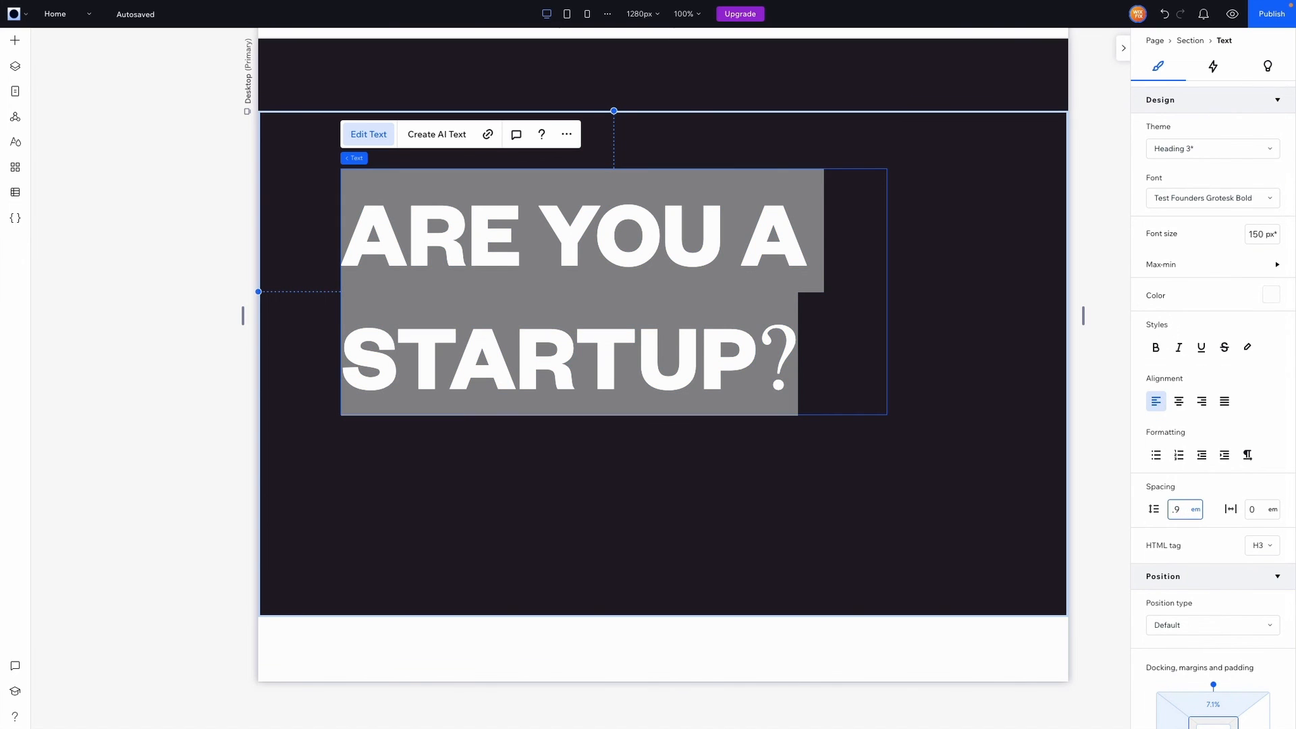
type(".9")
key("Return")
left_click(811, 430)
left_click_drag(550, 315, 550, 368)
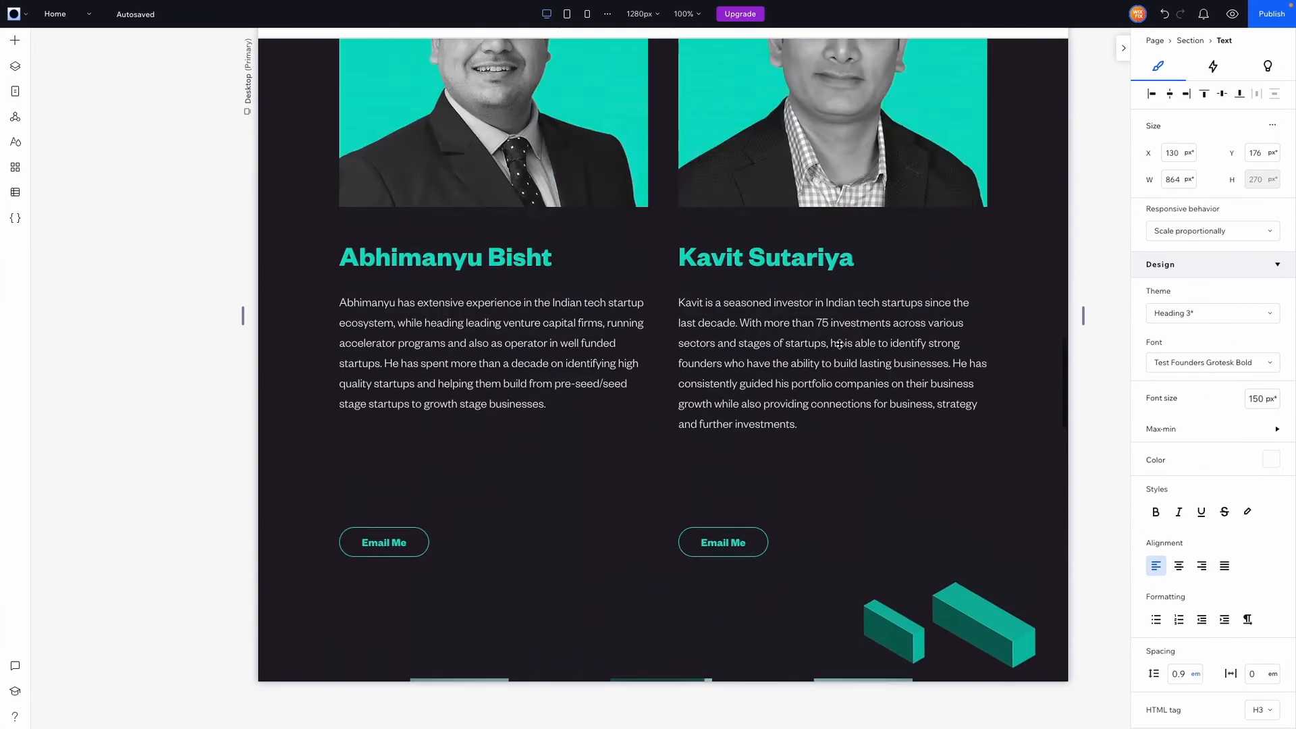
Put the Pitch To Us button under the startup heading and centre both vertically as a stack
scroll(839, 344, "down", 8)
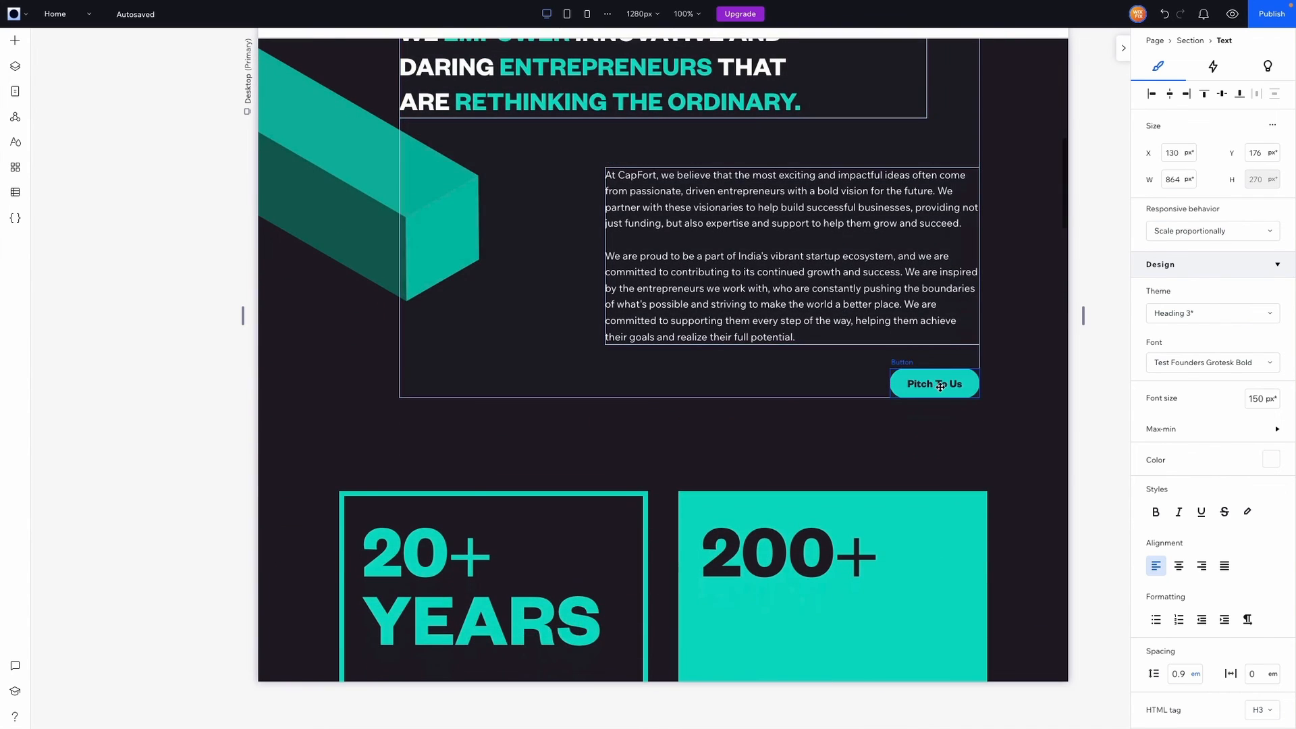
left_click(939, 384)
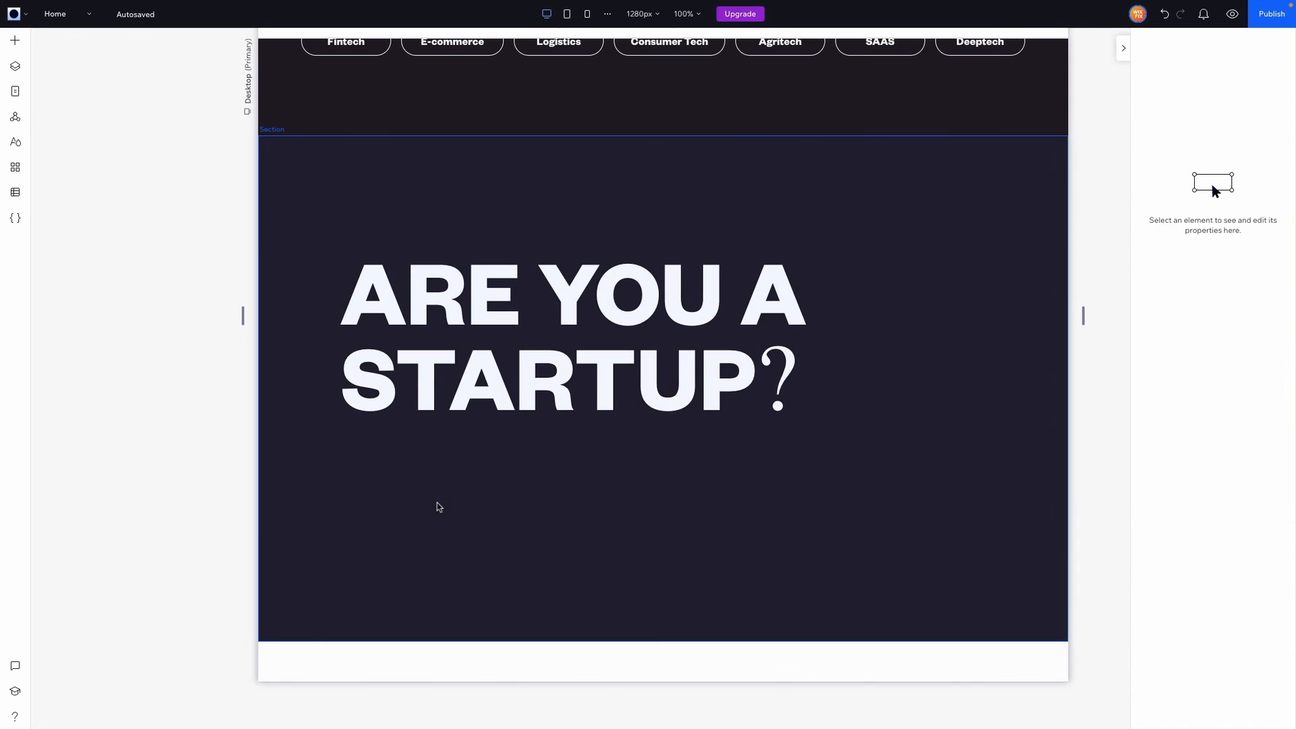
left_click_drag(661, 384, 383, 445)
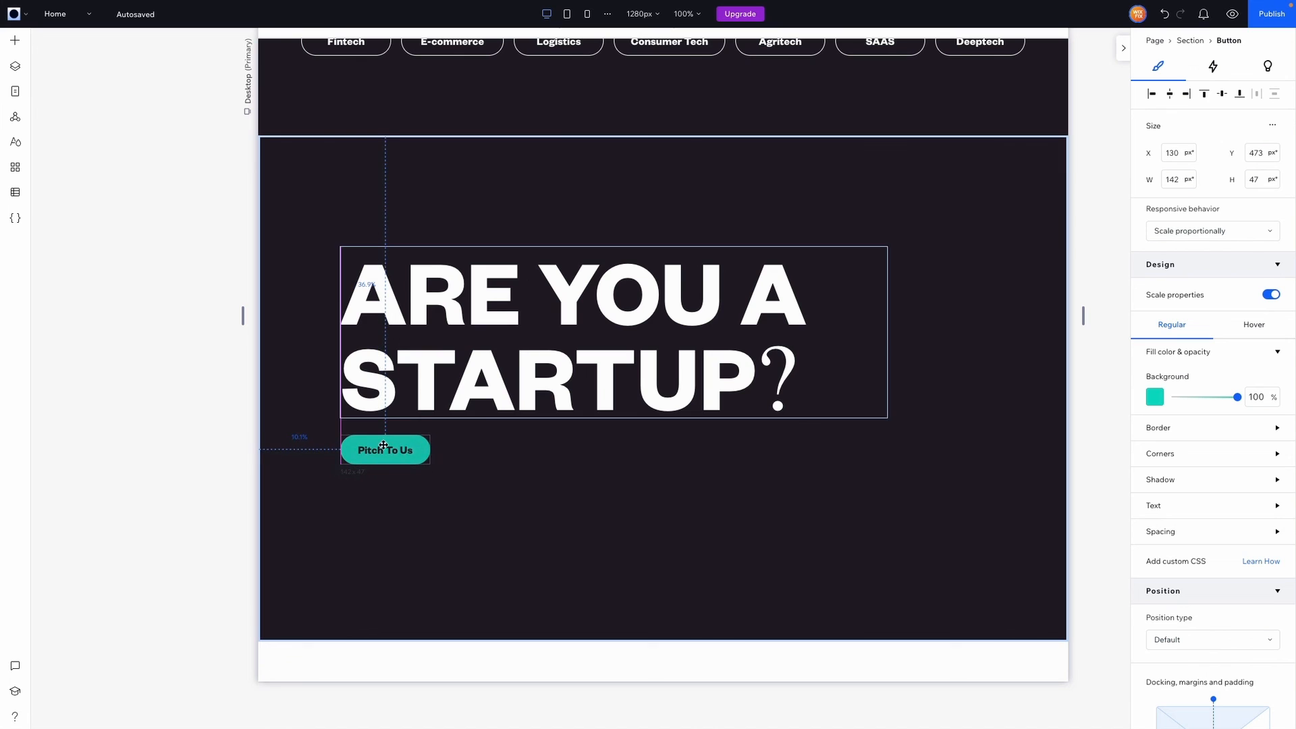
left_click(381, 378, "shift")
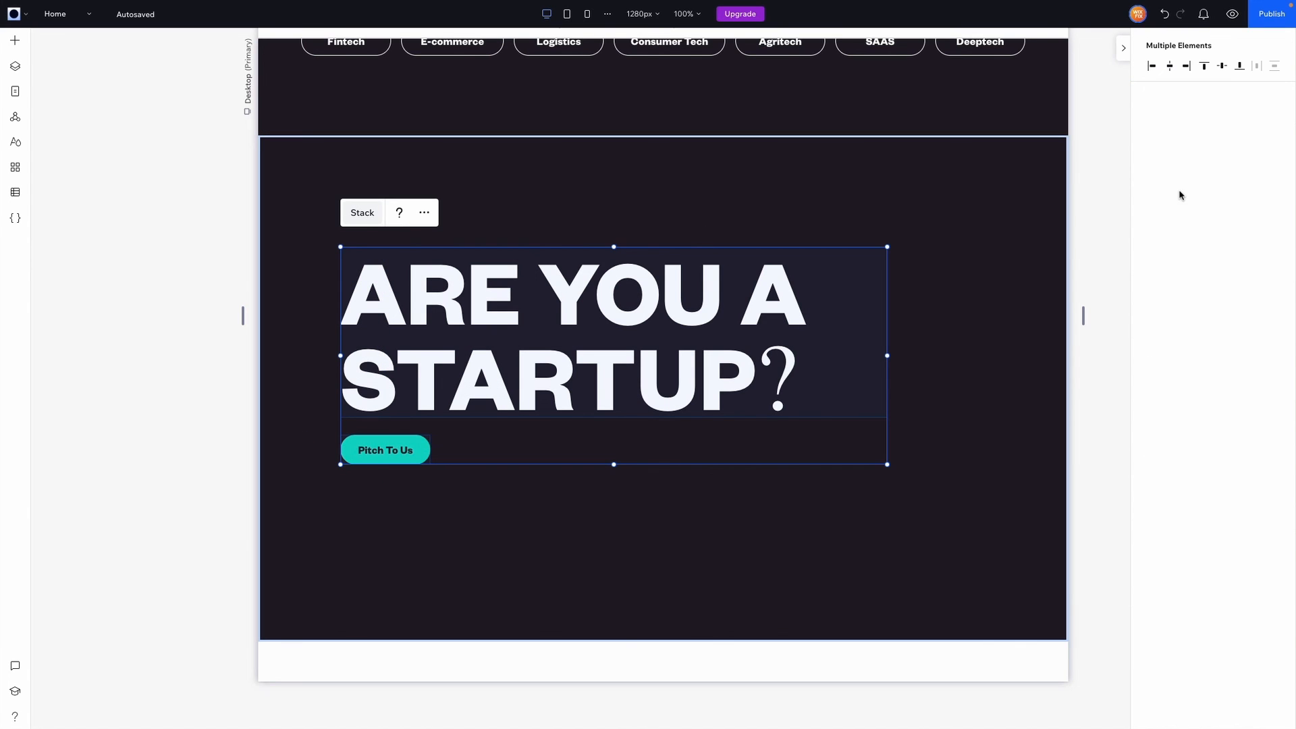
left_click(1223, 96)
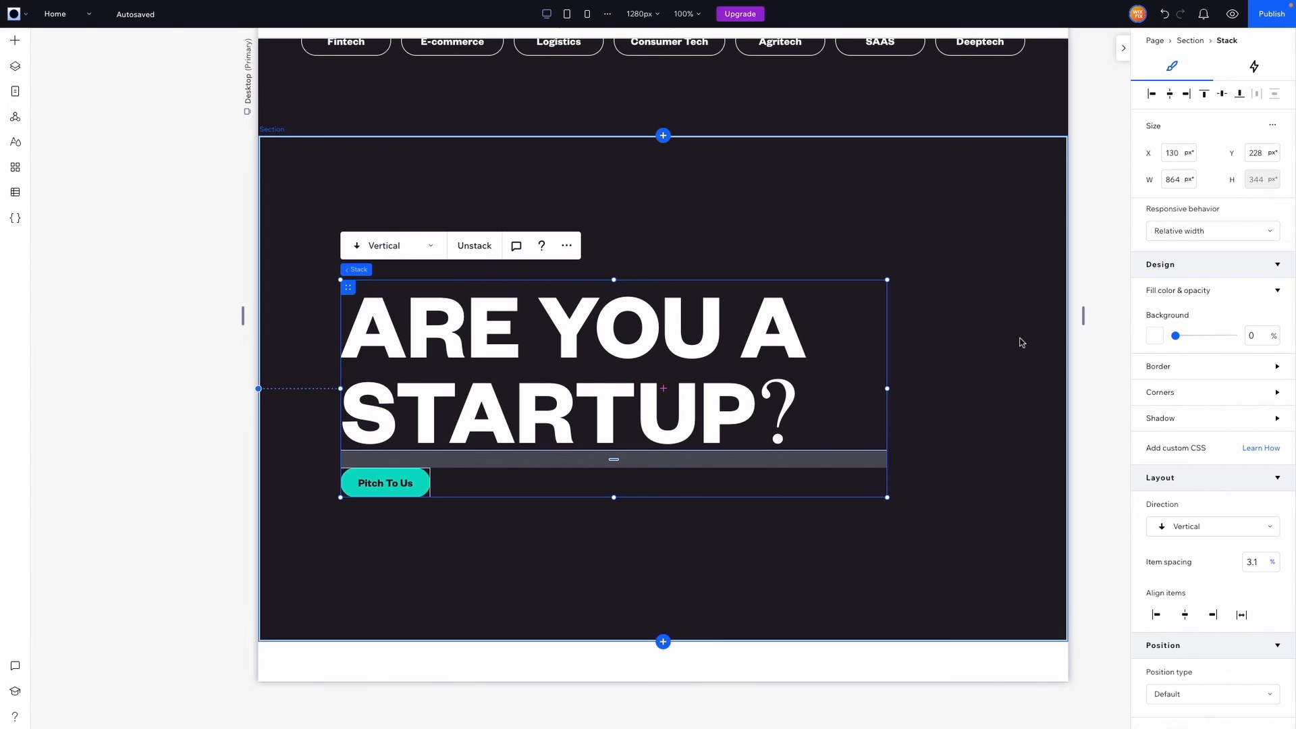
scroll(1208, 573, "down", 4)
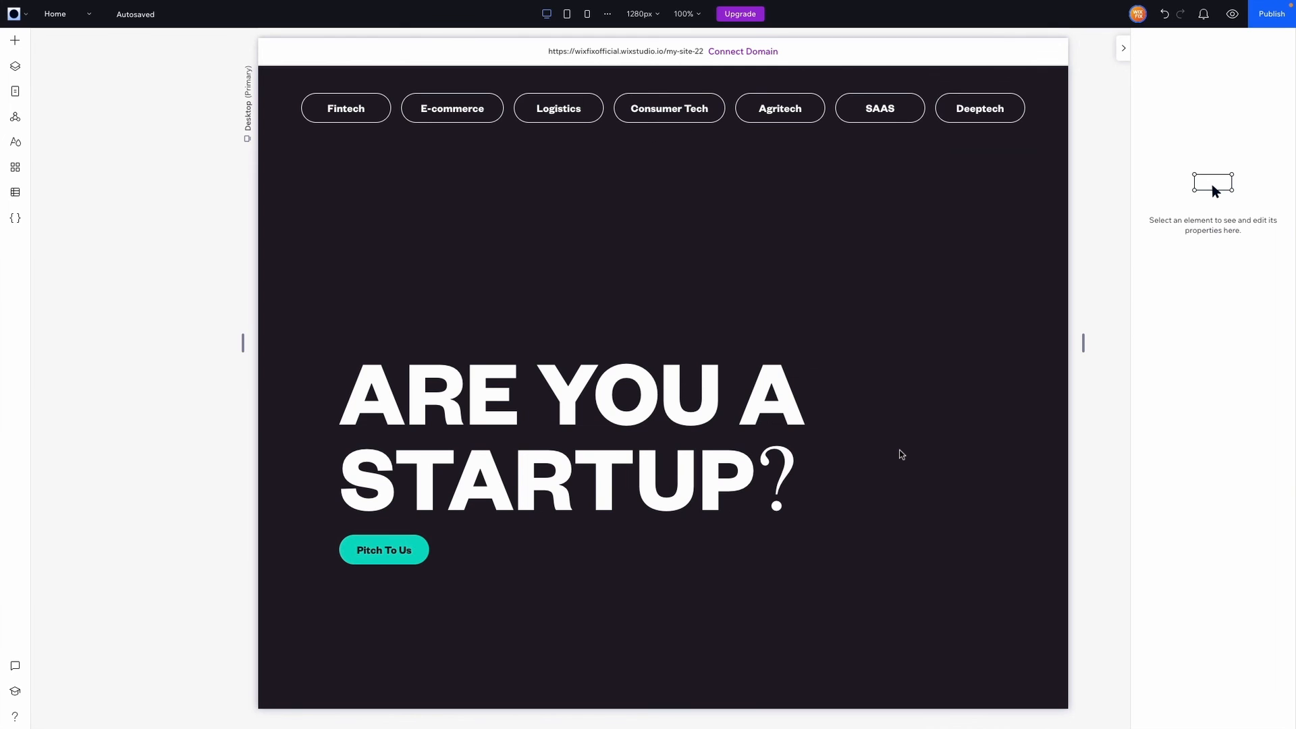
scroll(901, 454, "up", 20)
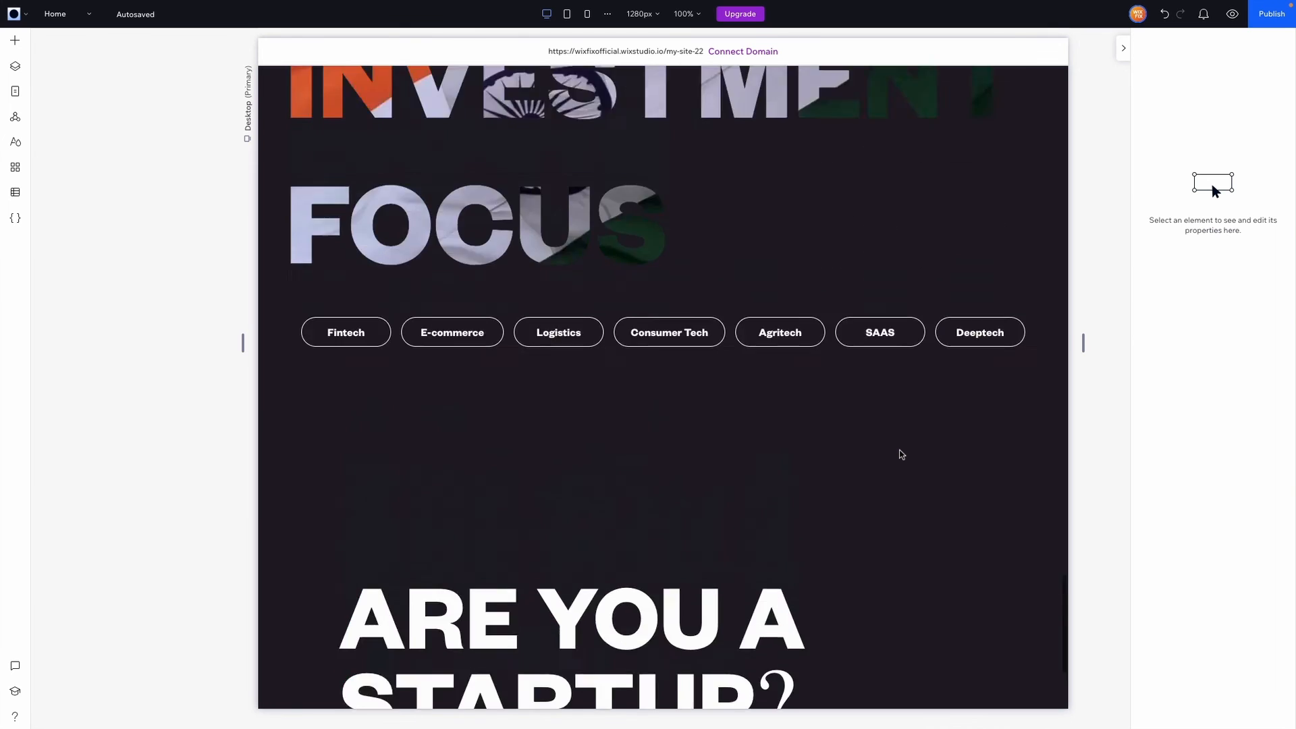
Preview the landing page and scroll down to the portfolio logo grid below the stats cards
left_click(1231, 14)
scroll(1003, 262, "down", 8)
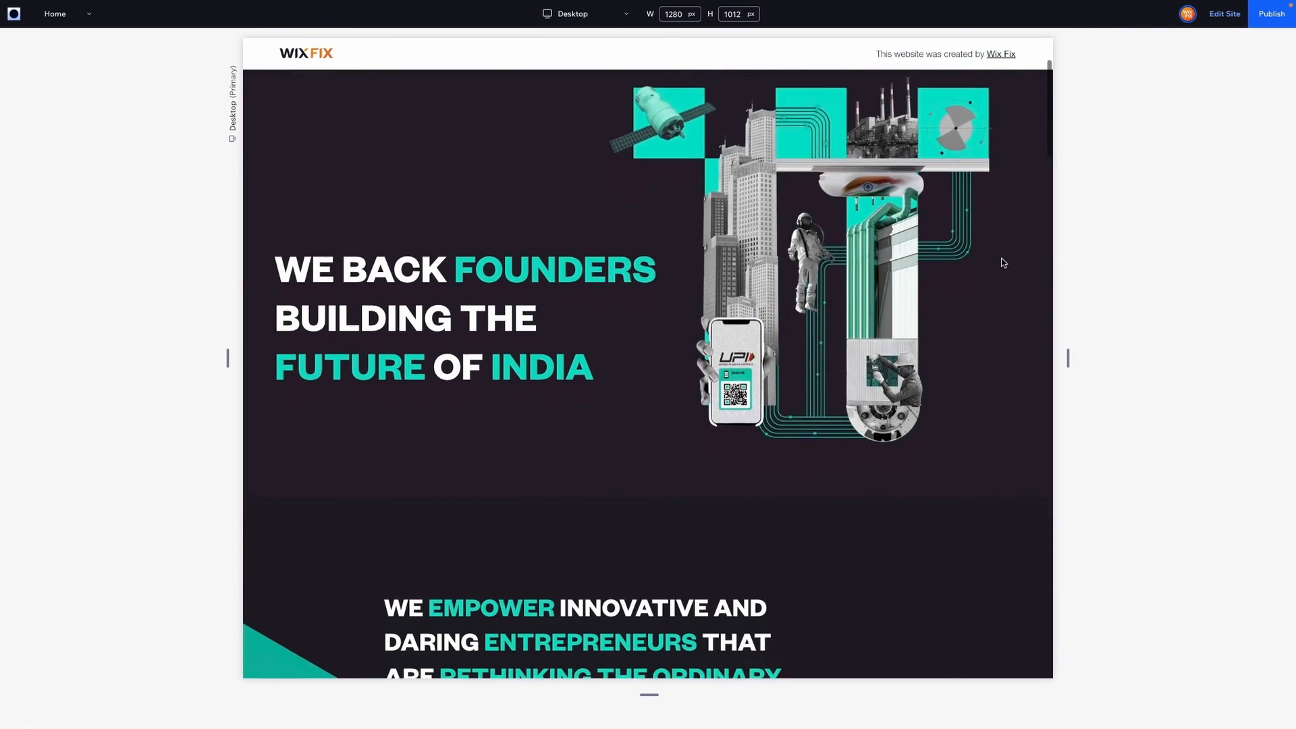
scroll(1003, 262, "down", 10)
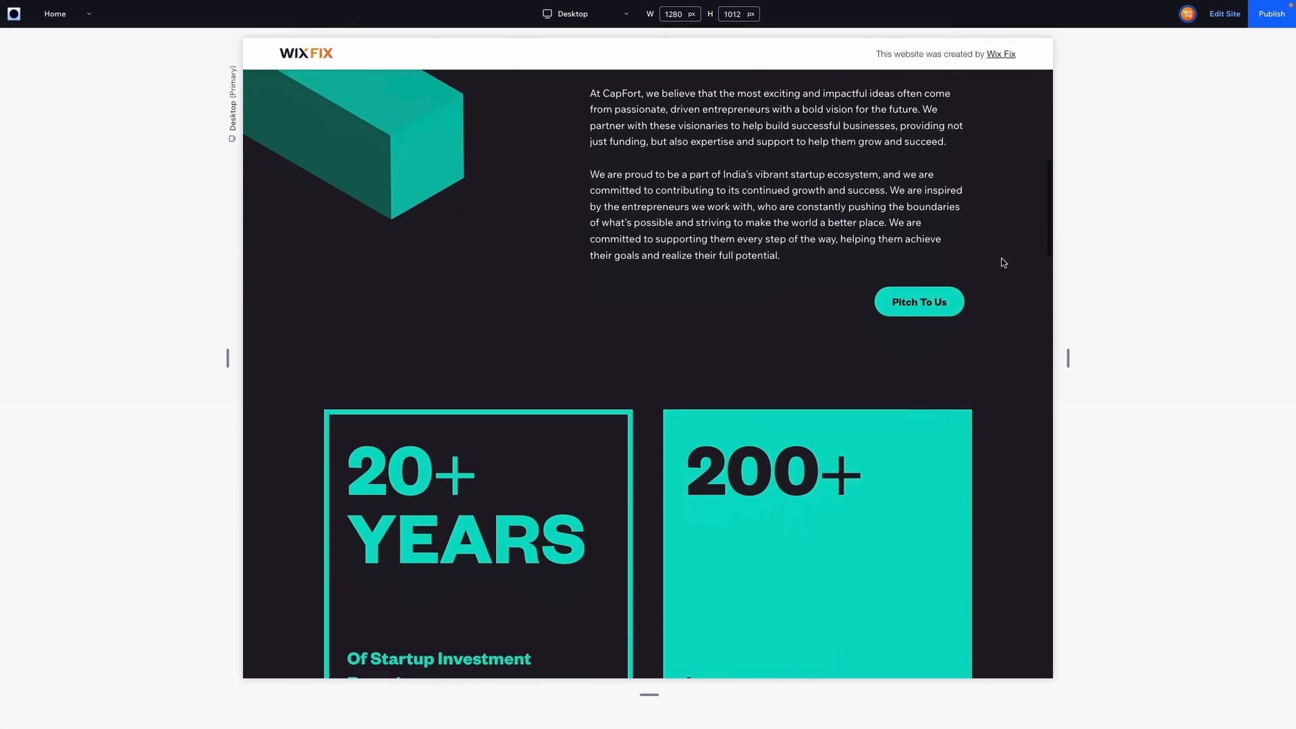
scroll(1003, 263, "down", 10)
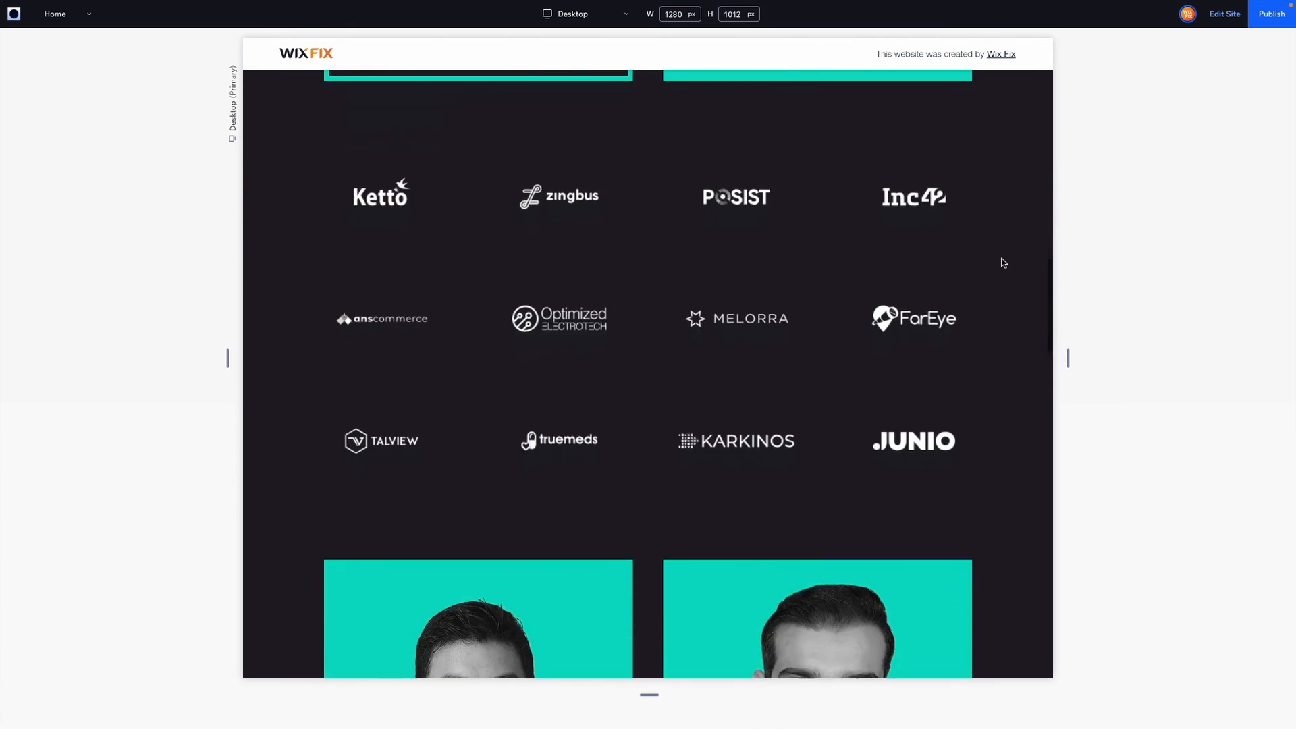